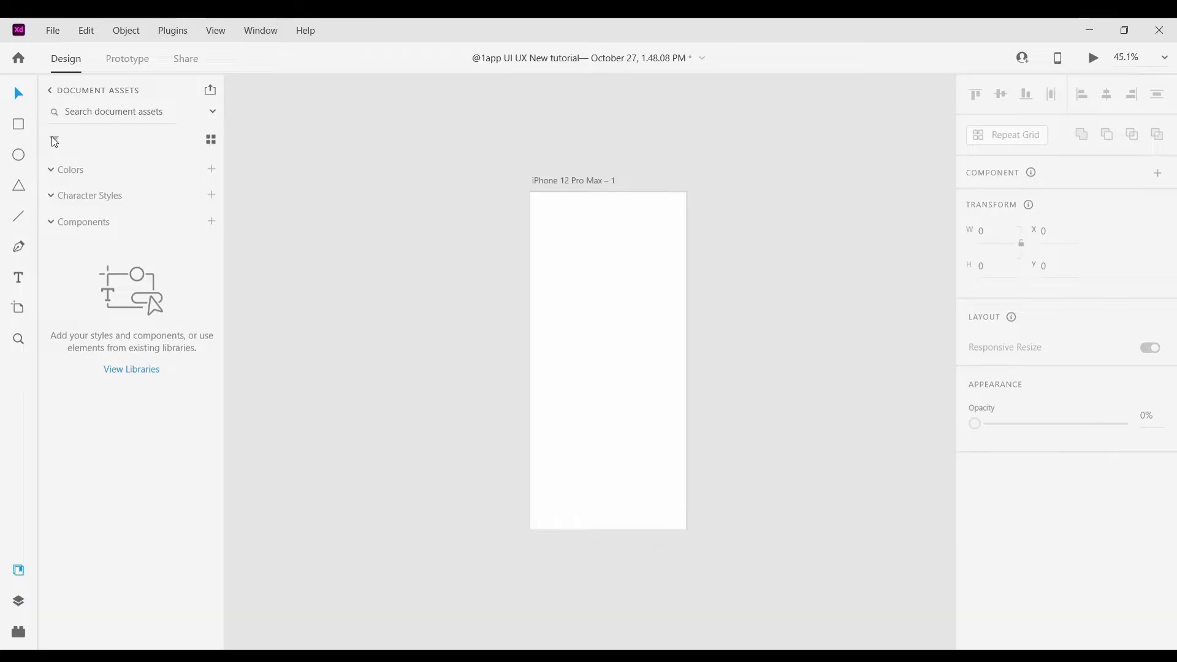
Draw a small rectangle beside the artboard and fill it light blue #55CDFA
key("r")
scroll(468, 270, "up", 2)
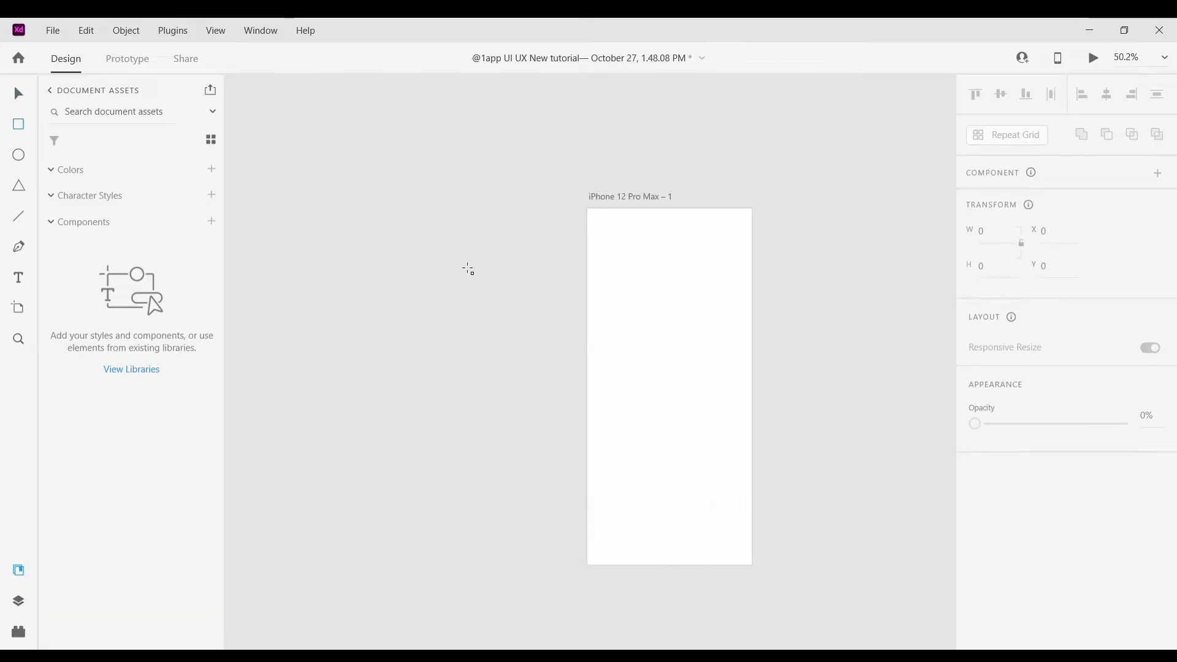
left_click_drag(482, 294, 519, 305)
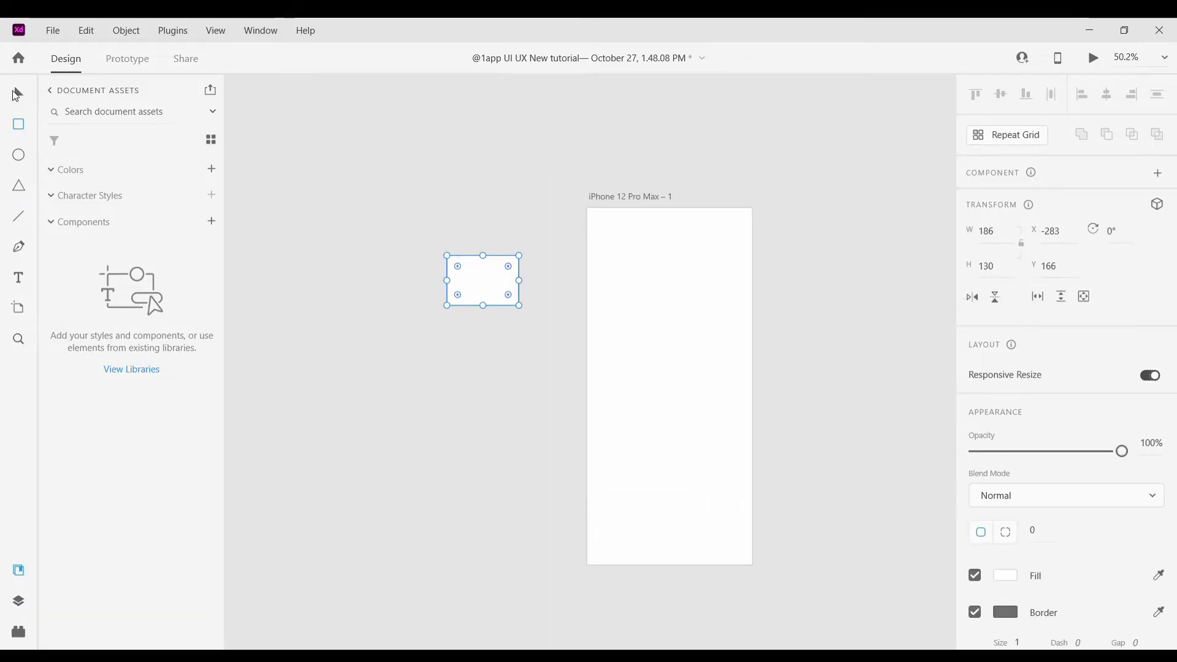
key("v")
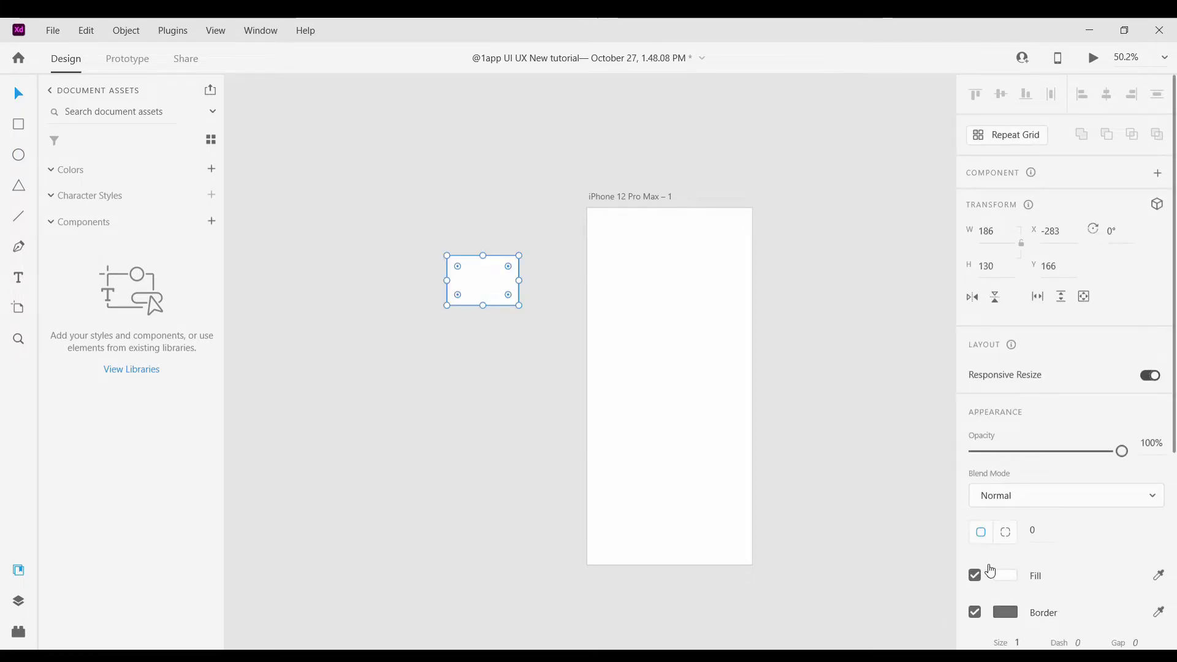
left_click(993, 575)
left_click(933, 493)
left_click(843, 428)
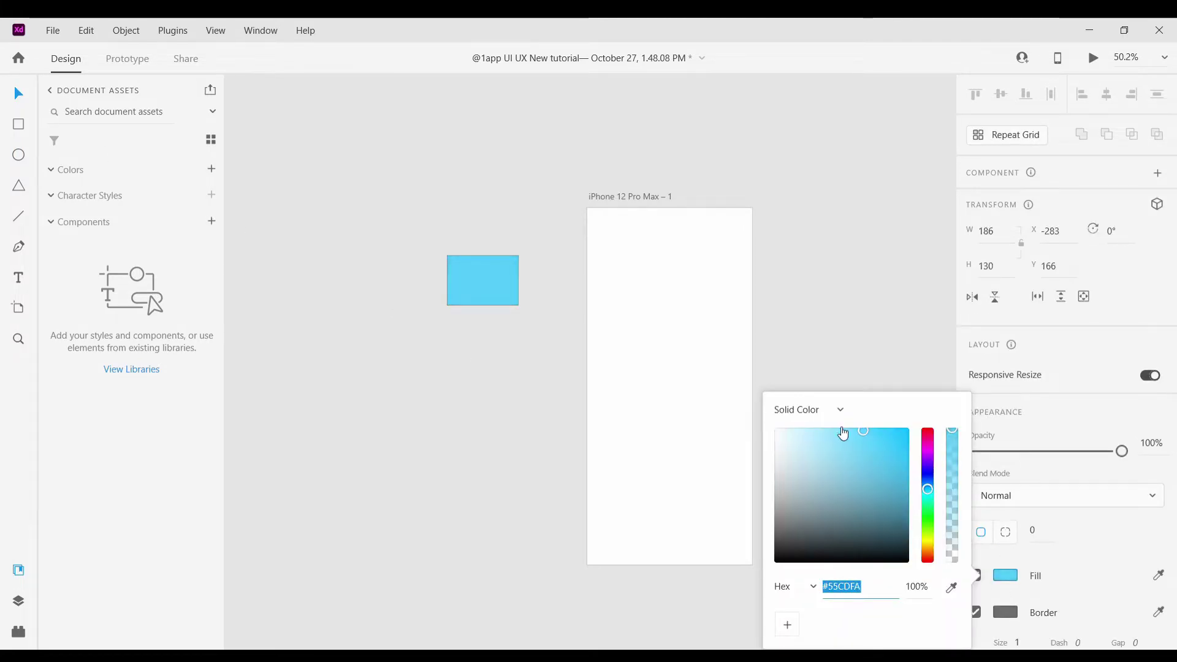
left_click(491, 296)
left_click(746, 347)
Save light blue #55CDFA to the document colours
scroll(524, 292, "up", 3)
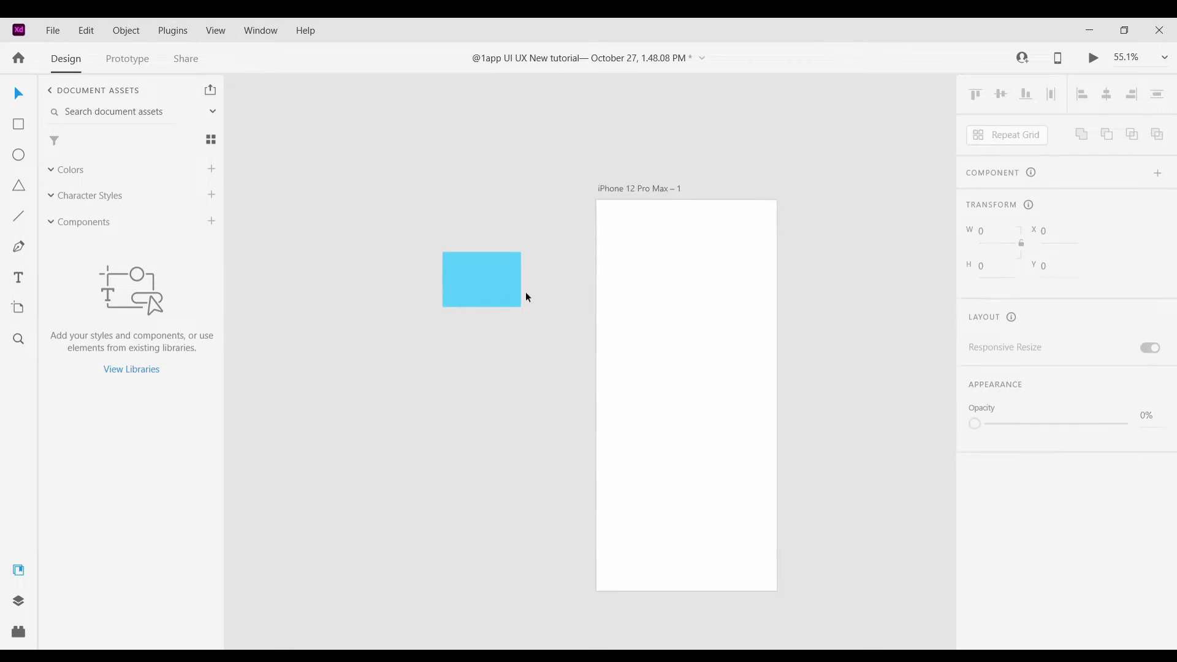
scroll(503, 331, "up", 2)
left_click(448, 279)
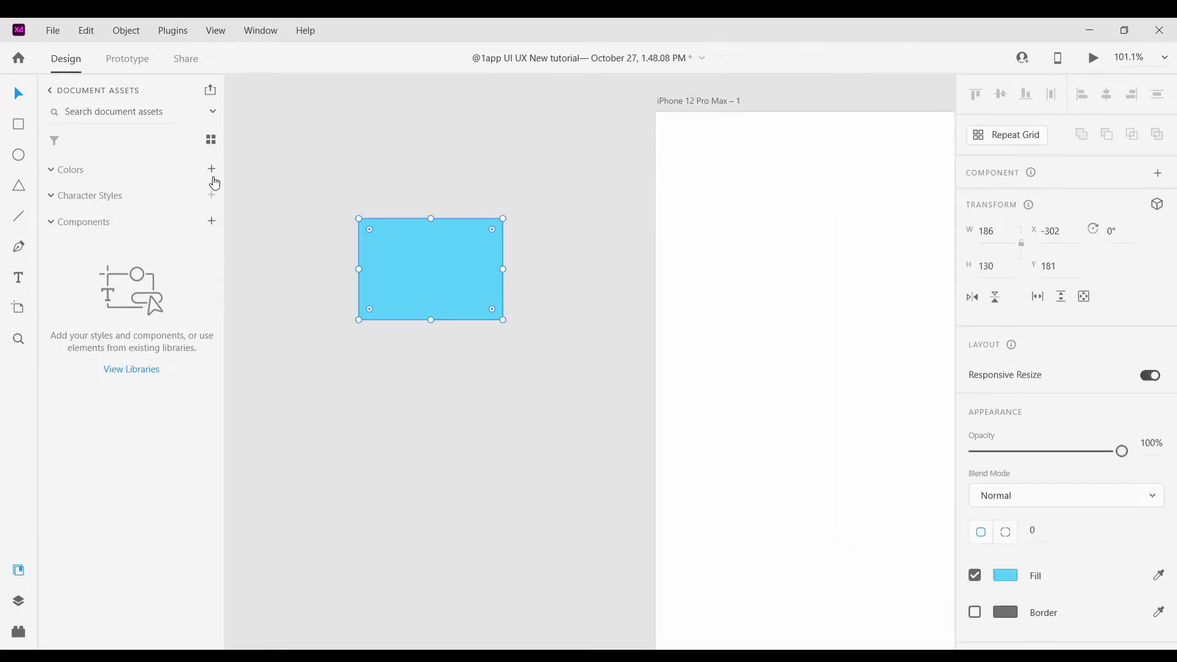
key("ctrl+shift+c")
Change the fill to purple #7739E4, then magenta #E439D3, saving each to document colours
left_click(1005, 575)
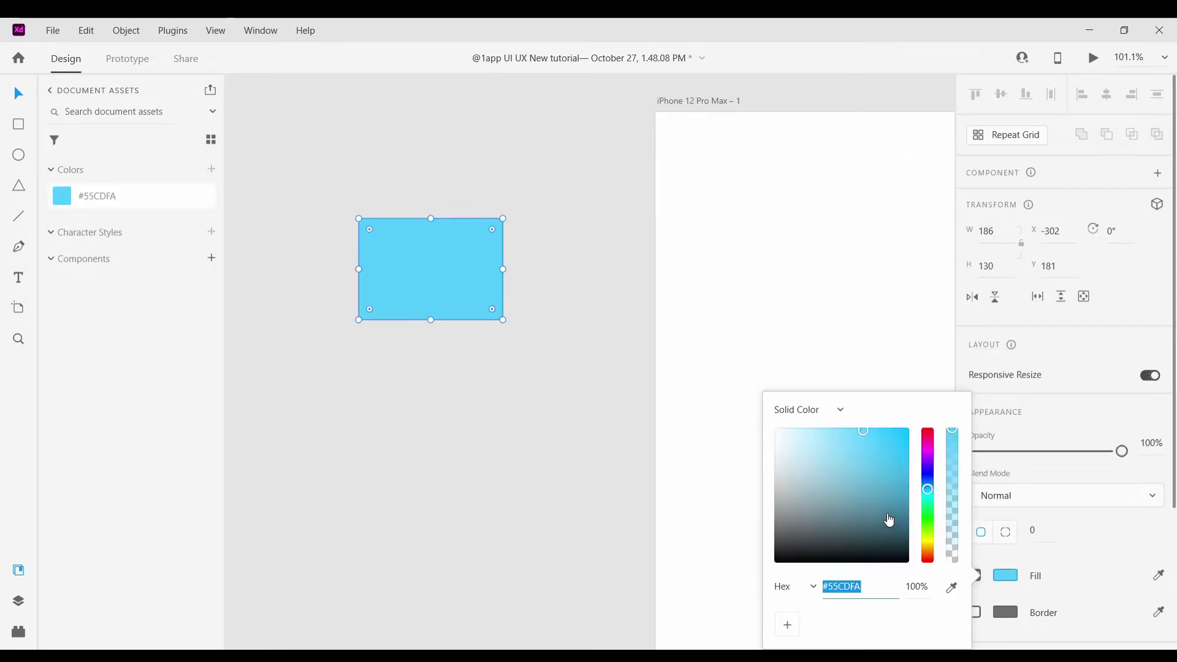
left_click(930, 466)
left_click(878, 445)
left_click(211, 170)
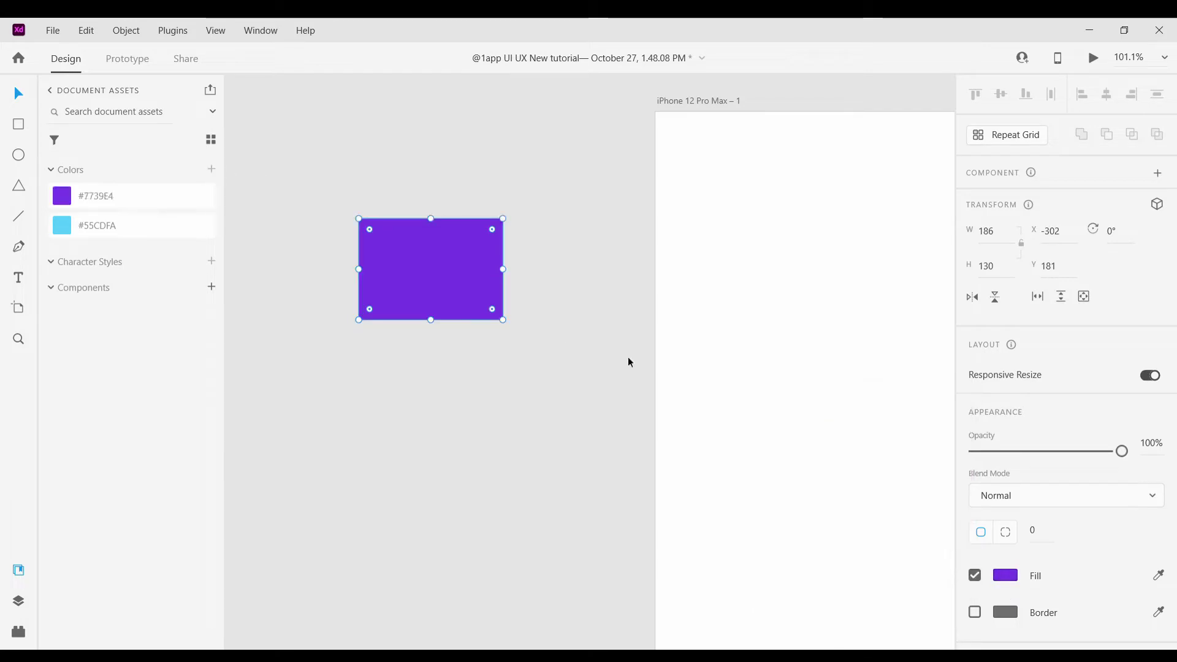
left_click(1005, 575)
left_click(928, 450)
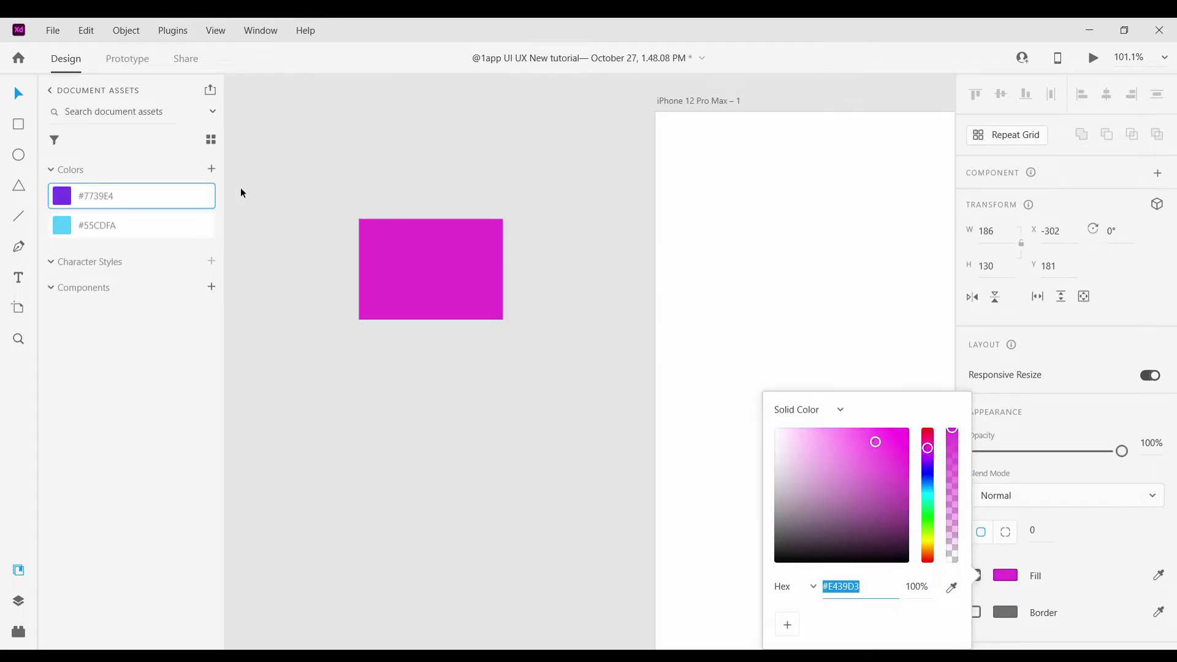
left_click(215, 169)
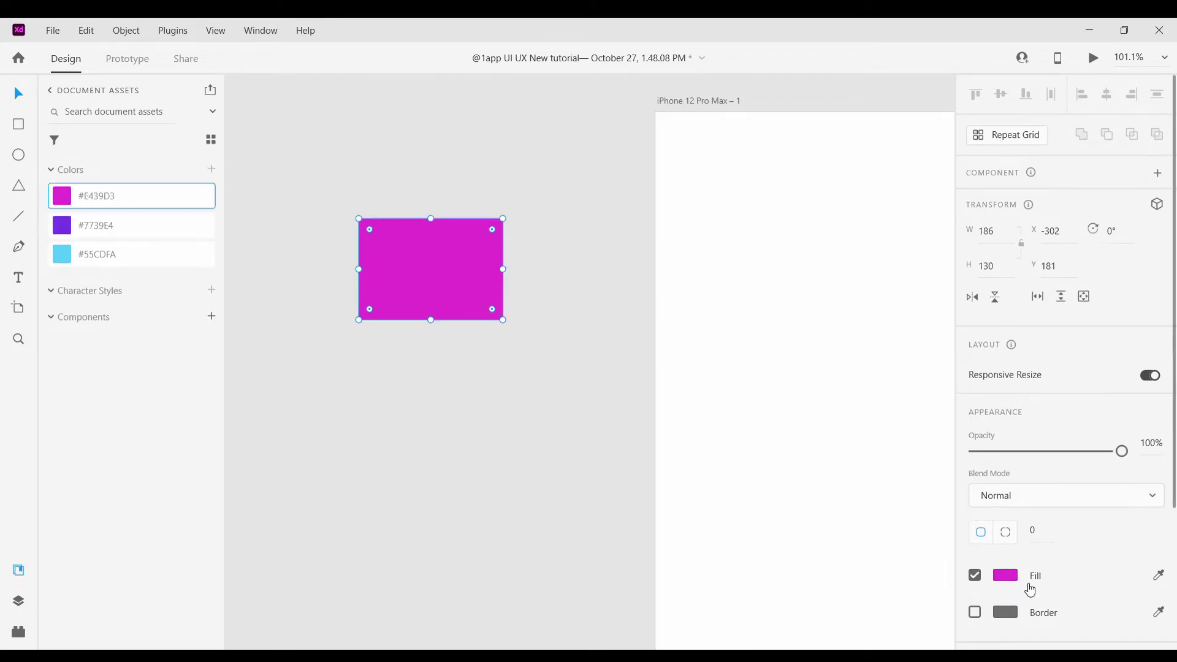
Save green #39E479, yellow #E4D839 and orange #E47139 to the document colours
left_click(1005, 575)
left_click_drag(929, 538, 928, 545)
left_click(211, 169)
left_click(1005, 575)
left_click(211, 169)
left_click(992, 579)
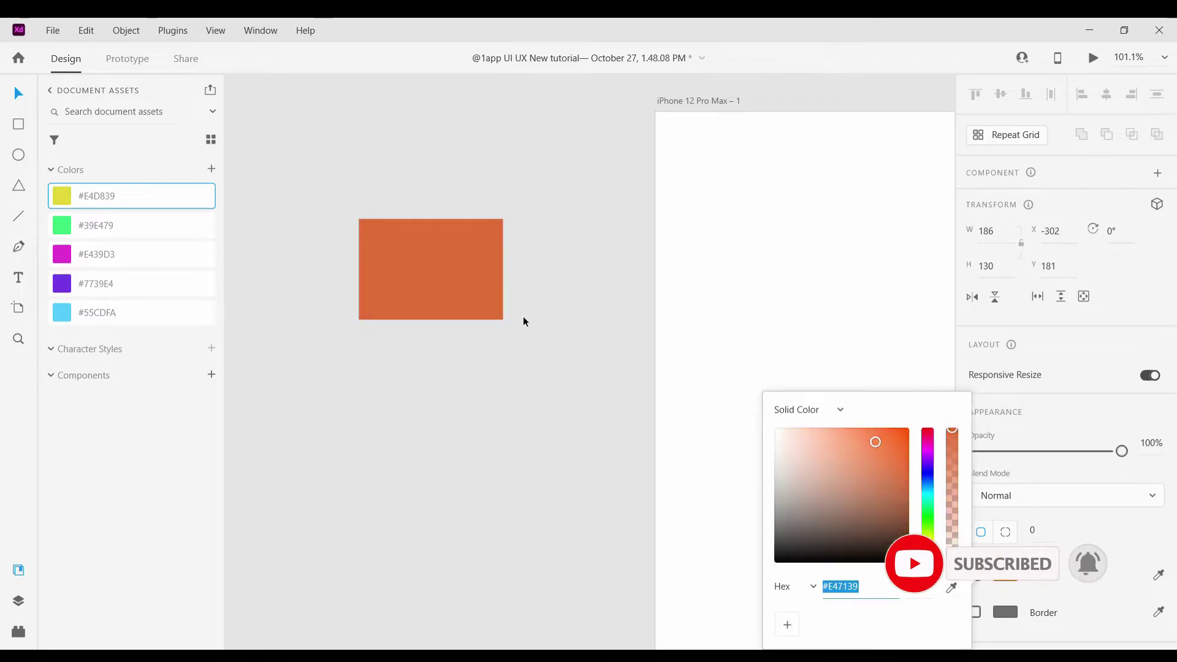
left_click(212, 170)
Refill the rectangle dark blue #1C1CAE and save it to the document colours
left_click(1005, 575)
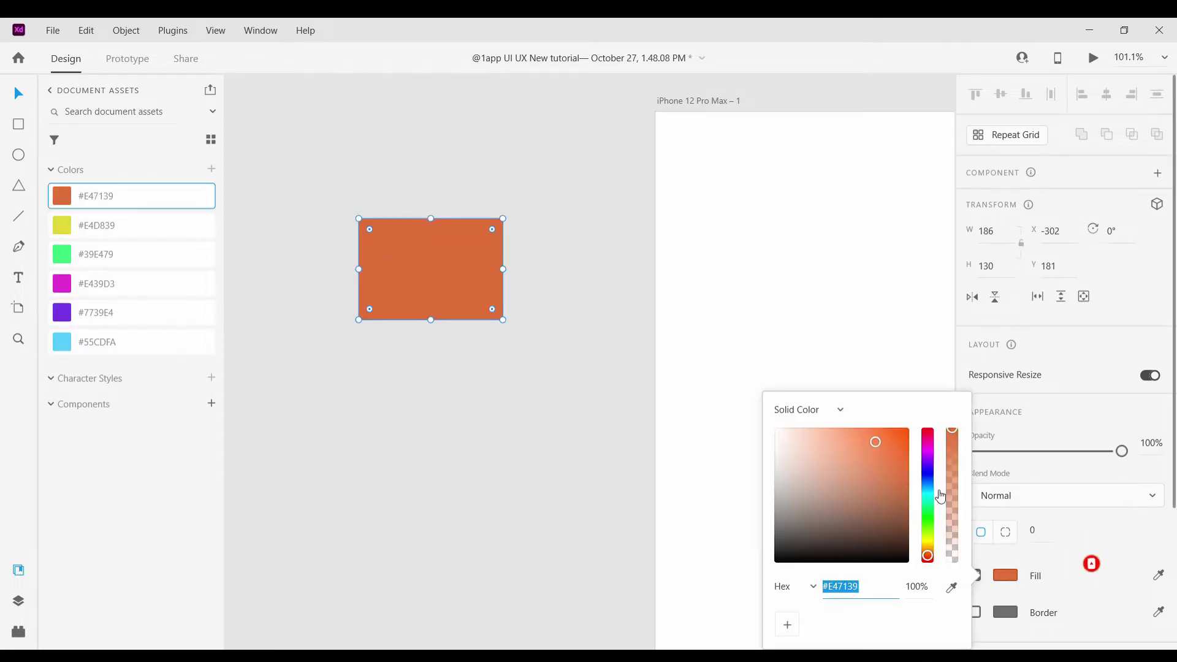
left_click(928, 476)
left_click(889, 472)
left_click(211, 170)
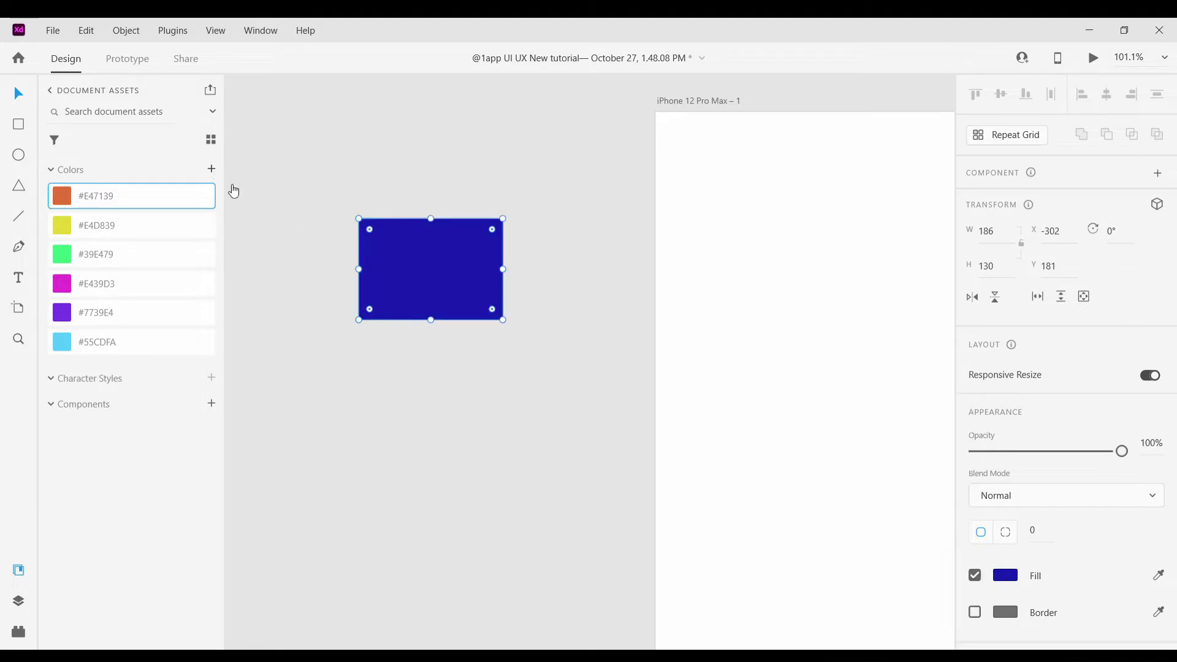
left_click(505, 406)
scroll(506, 405, "down", 5)
scroll(575, 411, "up", 6)
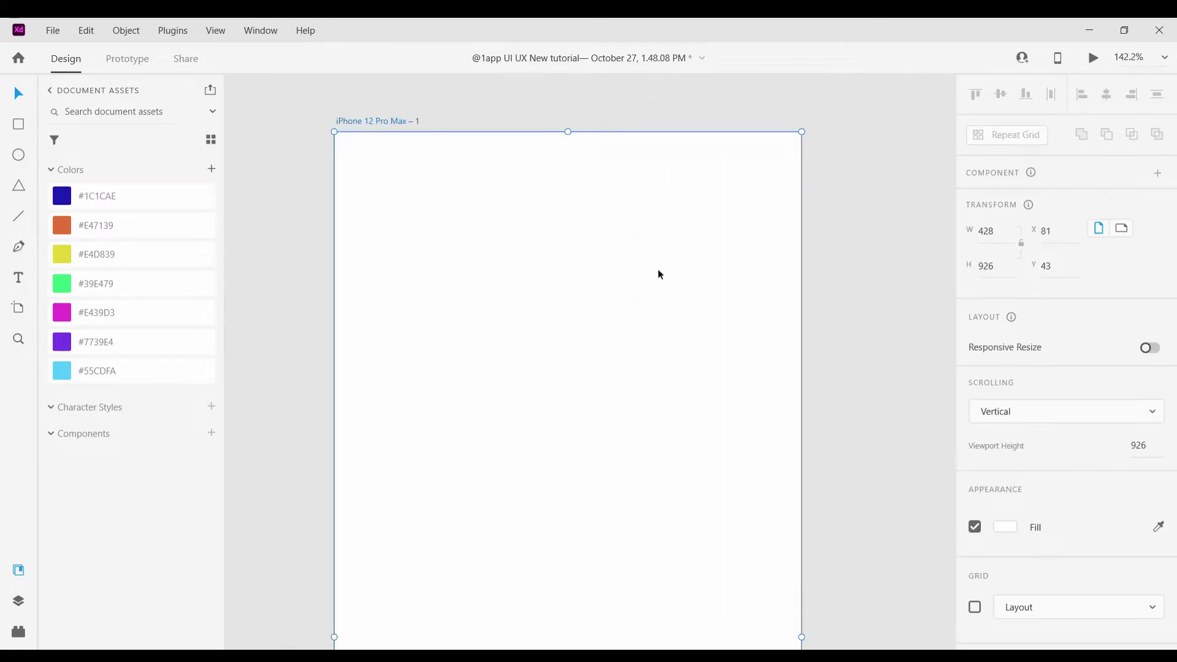
Draw a 428×926 rectangle over the whole iPhone 12 Pro Max artboard with 57 corner radius
scroll(656, 270, "down", 5)
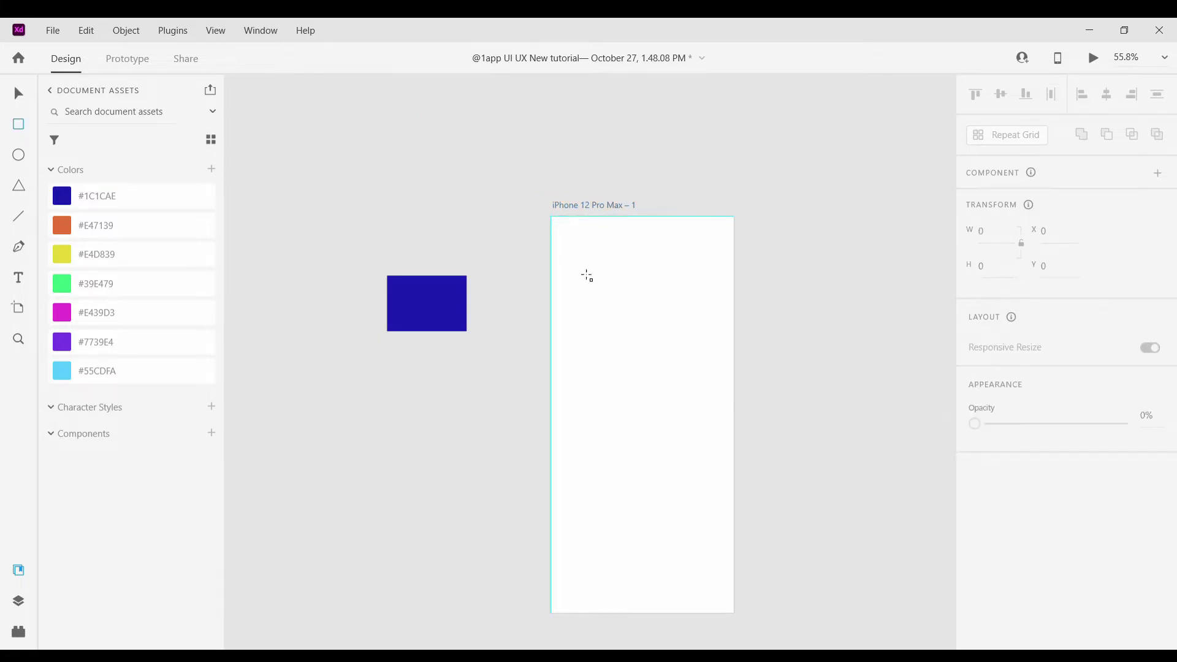
left_click_drag(587, 276, 737, 602)
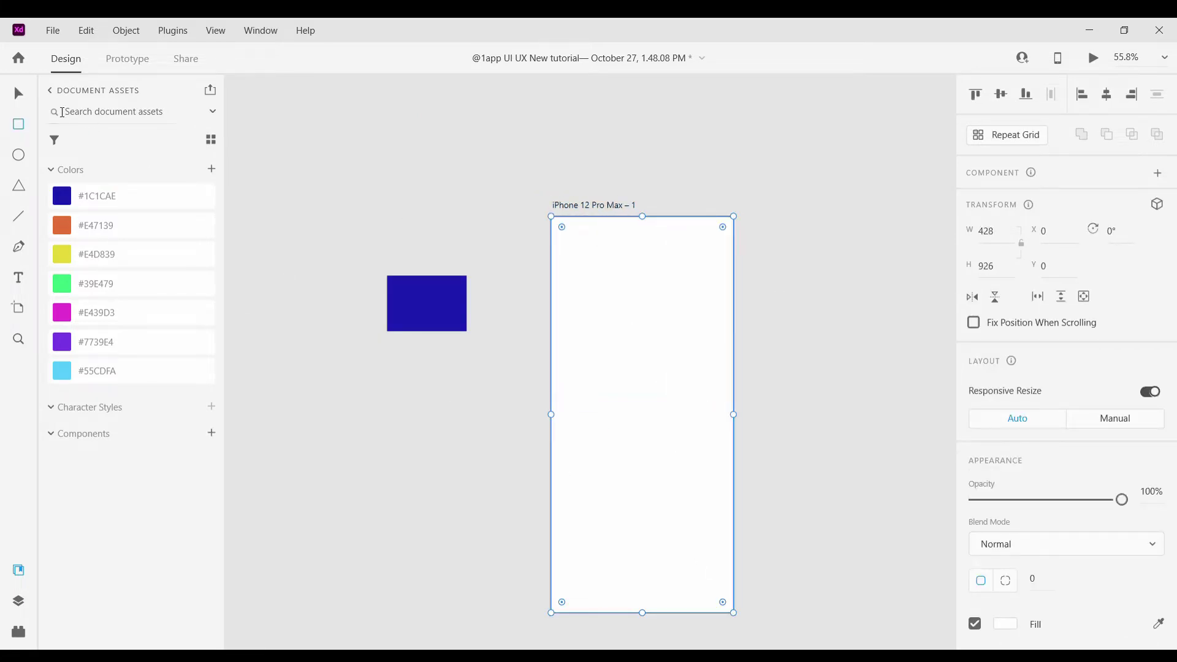
key("v")
scroll(637, 267, "up", 4)
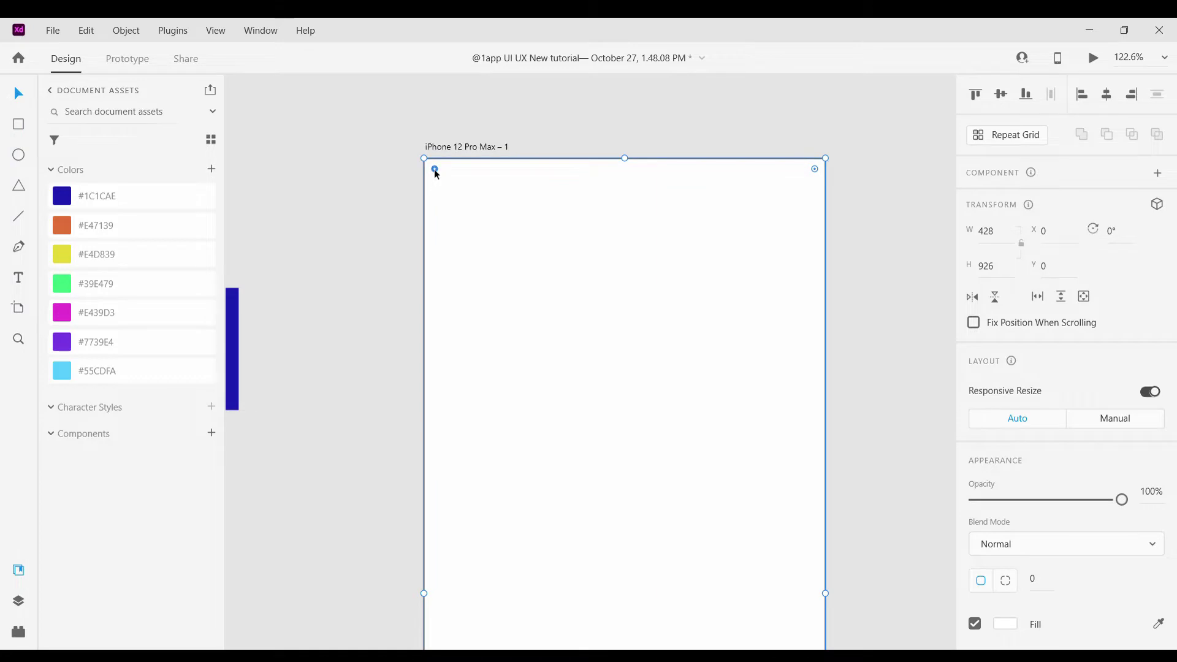
left_click(374, 137)
left_click(432, 147)
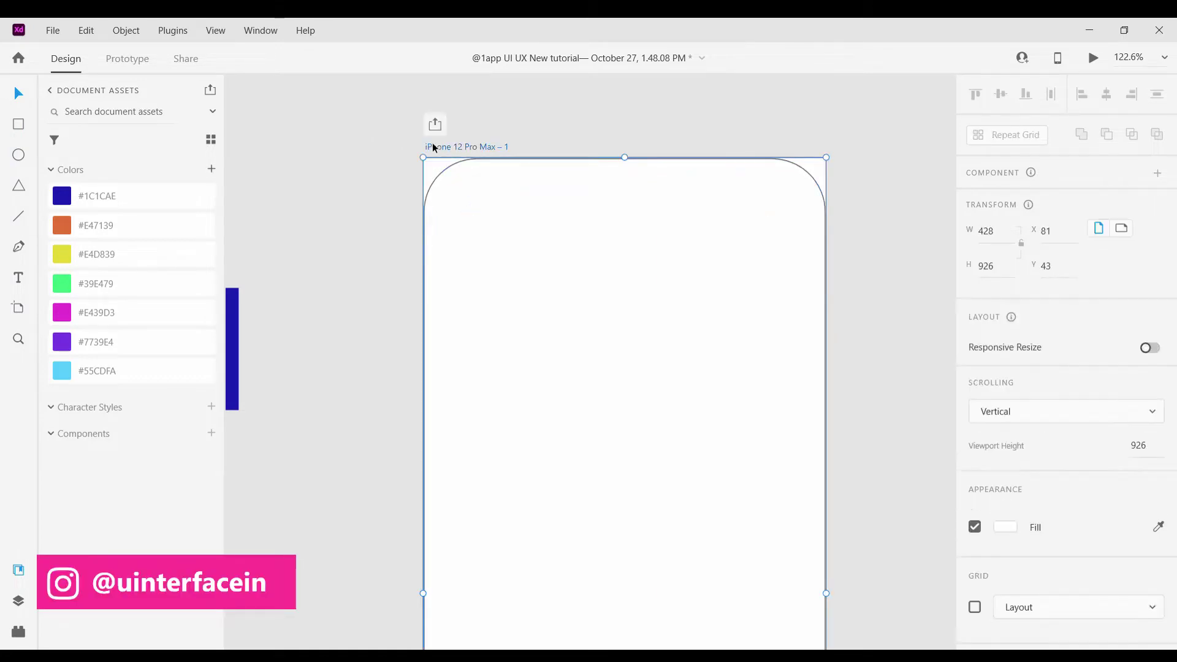
left_click(1010, 538)
left_click(693, 299)
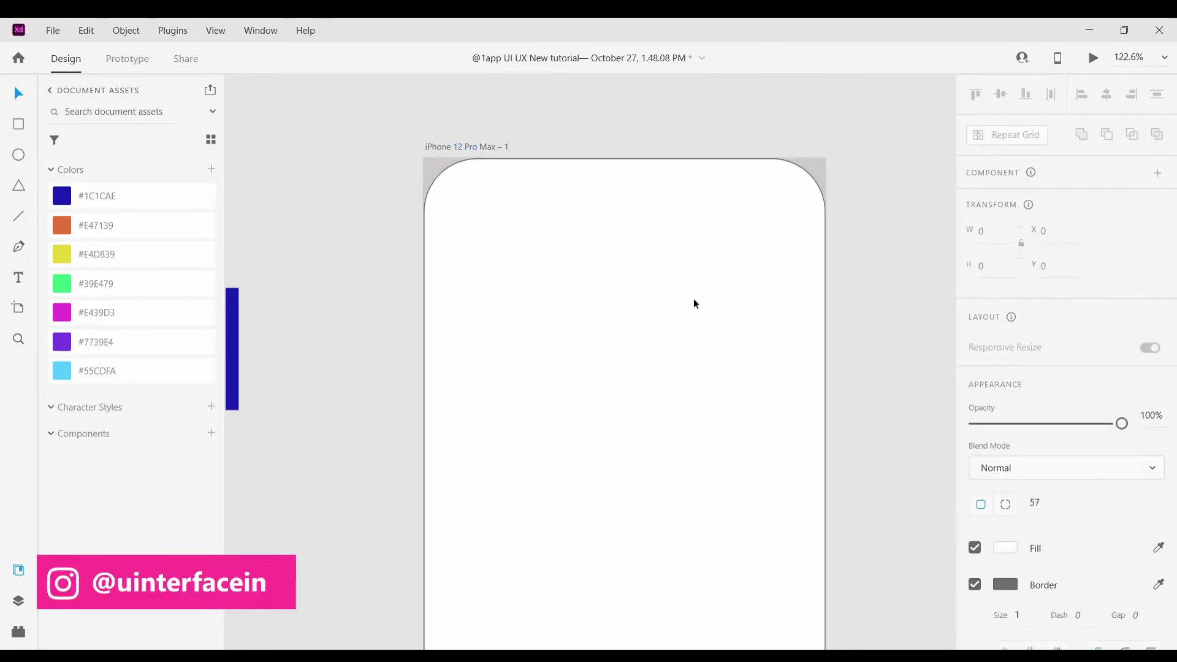
scroll(694, 299, "down", 6)
scroll(1067, 490, "down", 3)
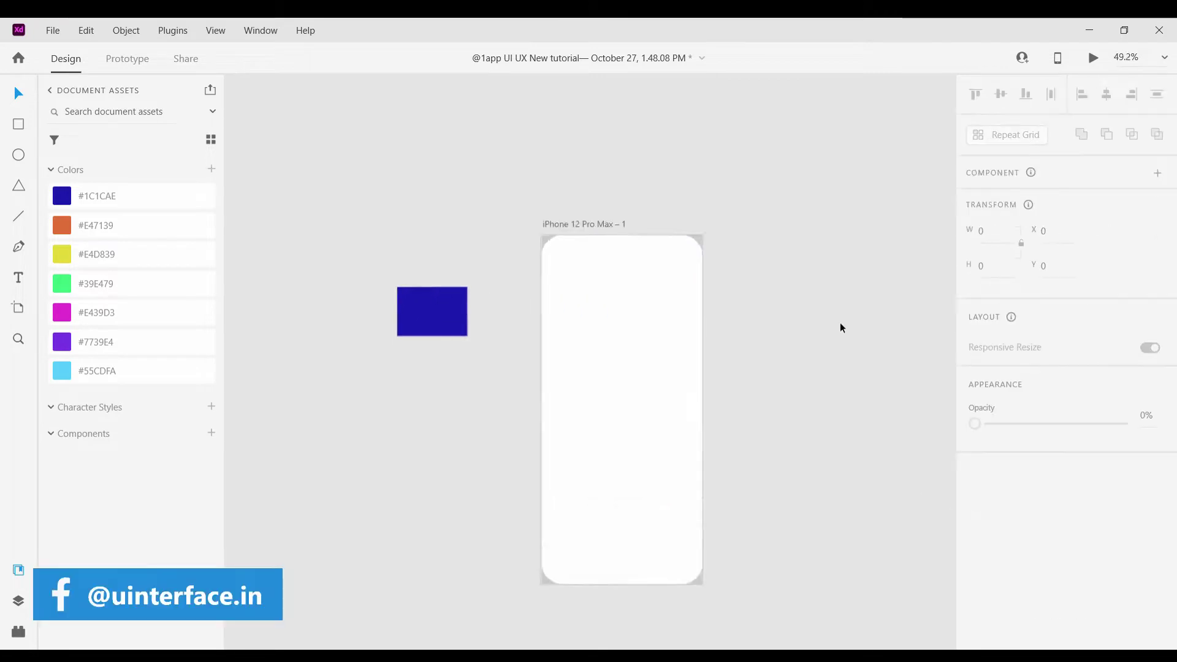
Draw a wide rectangle near the artboard top and round its corners into a pill
left_click(19, 129)
scroll(466, 276, "up", 5)
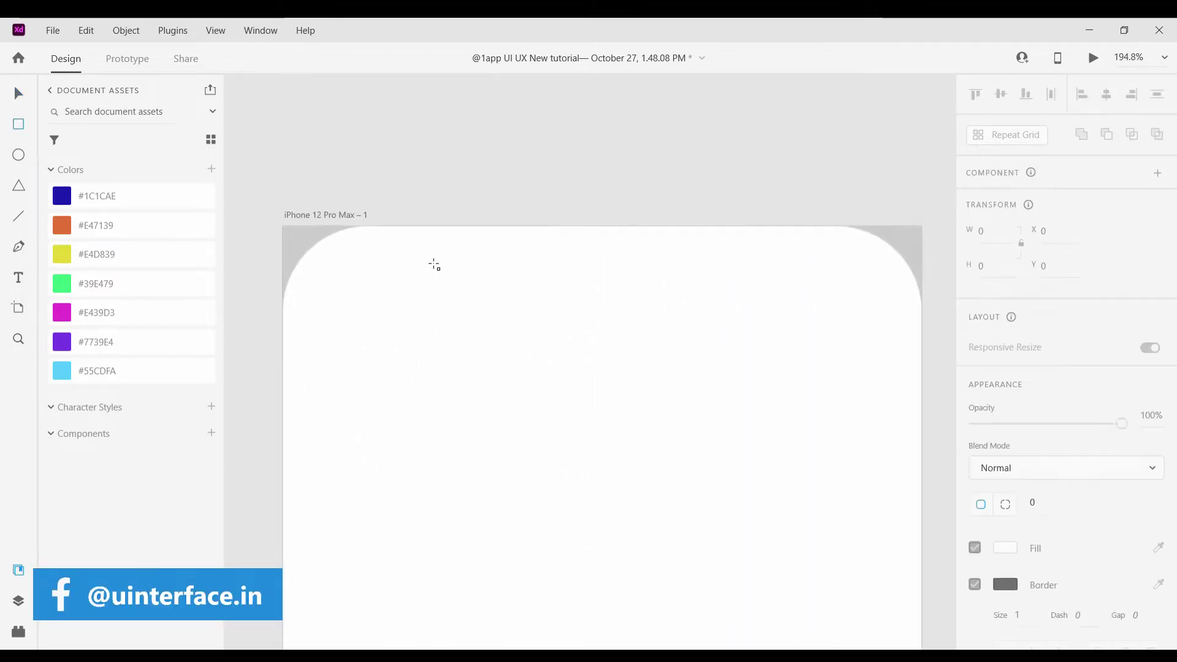
left_click_drag(391, 245, 793, 317)
key("v")
scroll(534, 278, "up", 2)
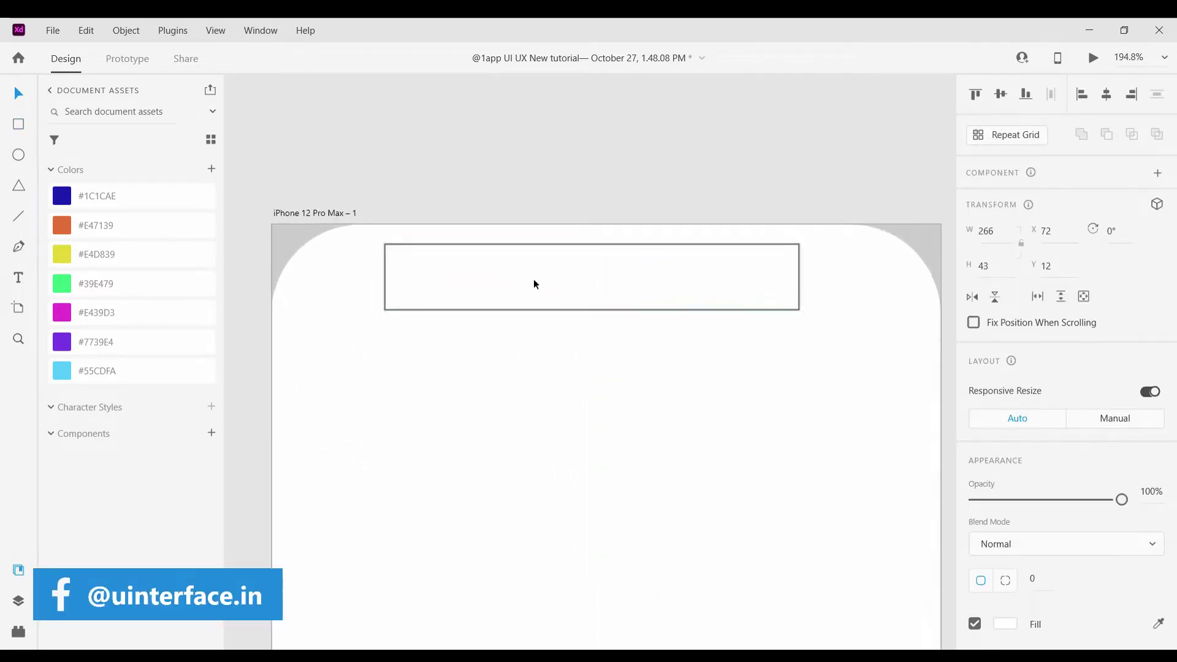
left_click_drag(533, 278, 555, 263)
left_click_drag(362, 289, 396, 285)
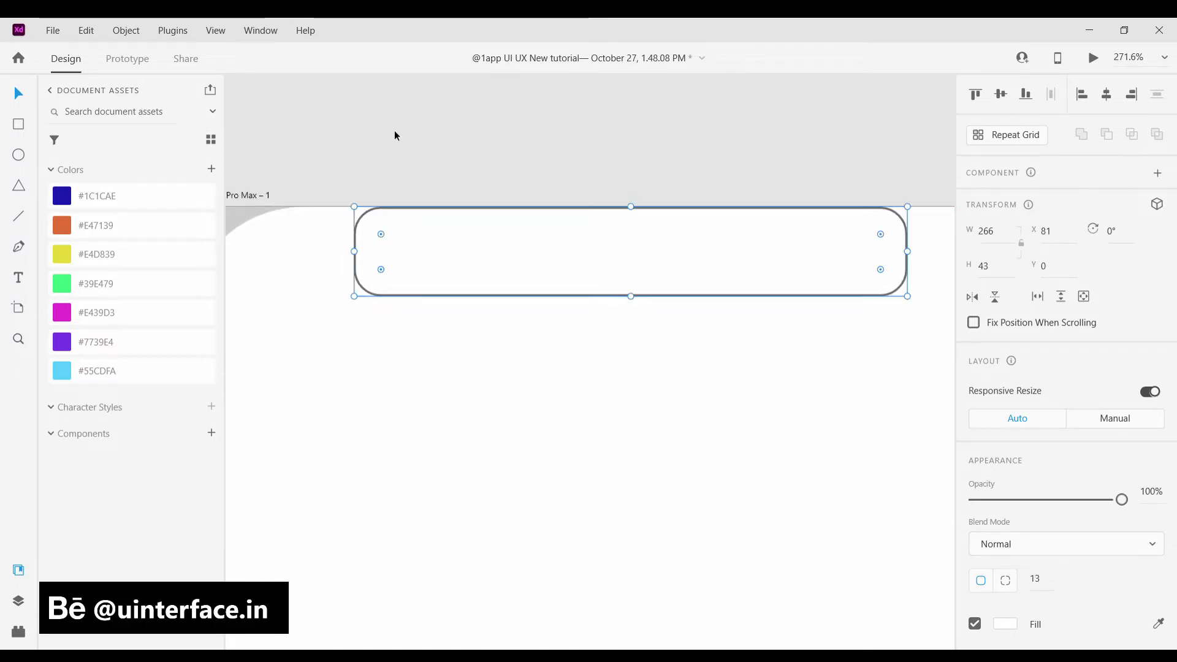
left_click(394, 131)
Edit the pill's anchor points, then undo the point edits
left_click(366, 230)
double_click(366, 230)
left_click(381, 208)
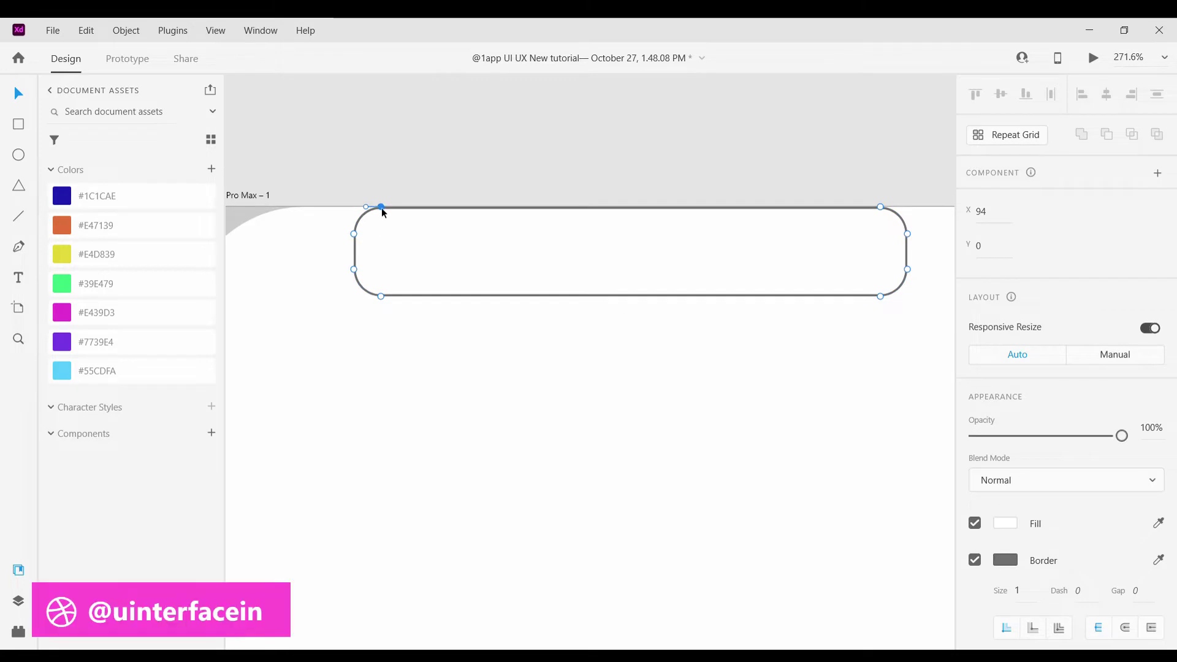
left_click_drag(381, 209, 367, 209)
left_click(354, 234)
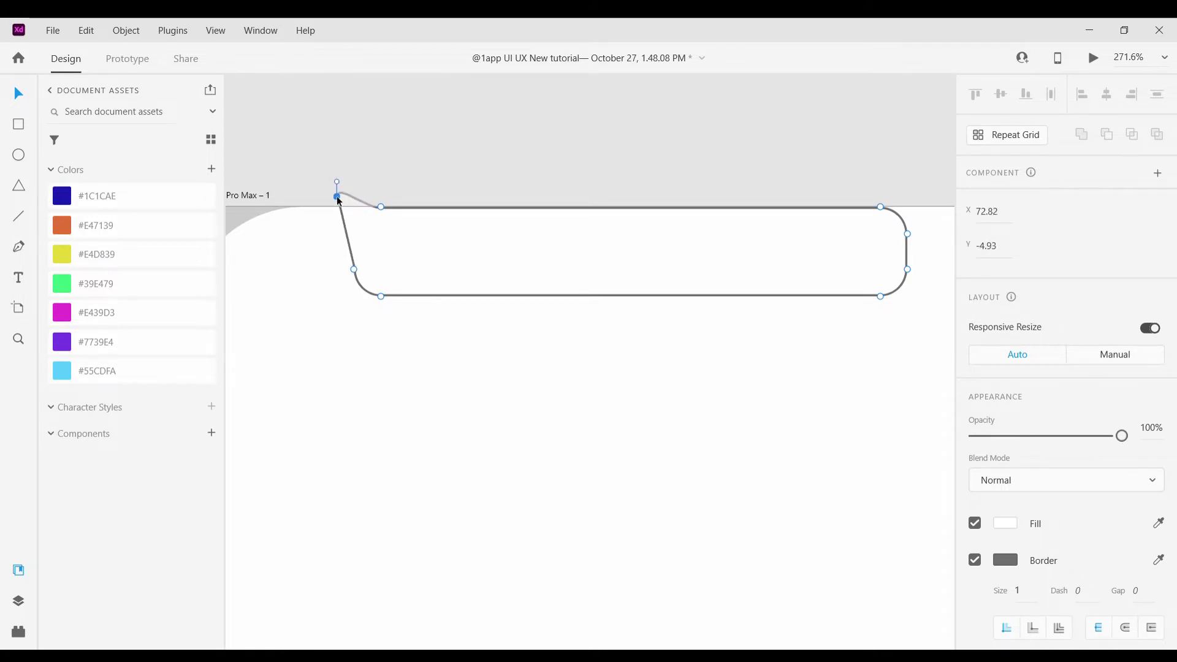
scroll(599, 328, "right", 2)
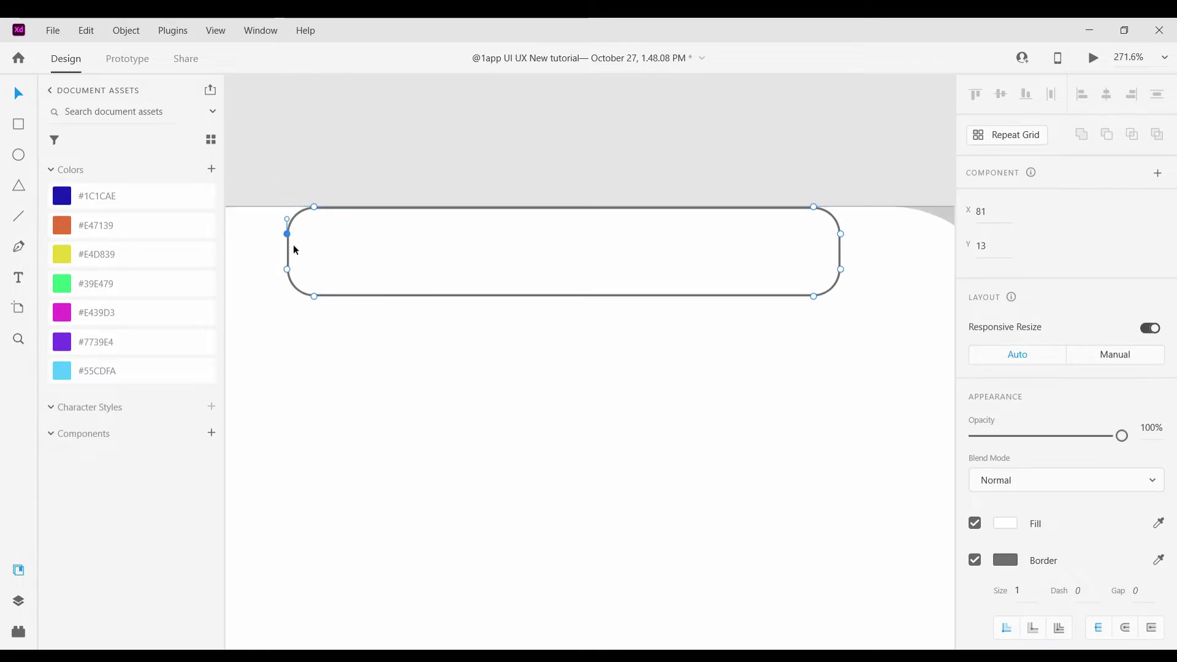
key("ctrl+z")
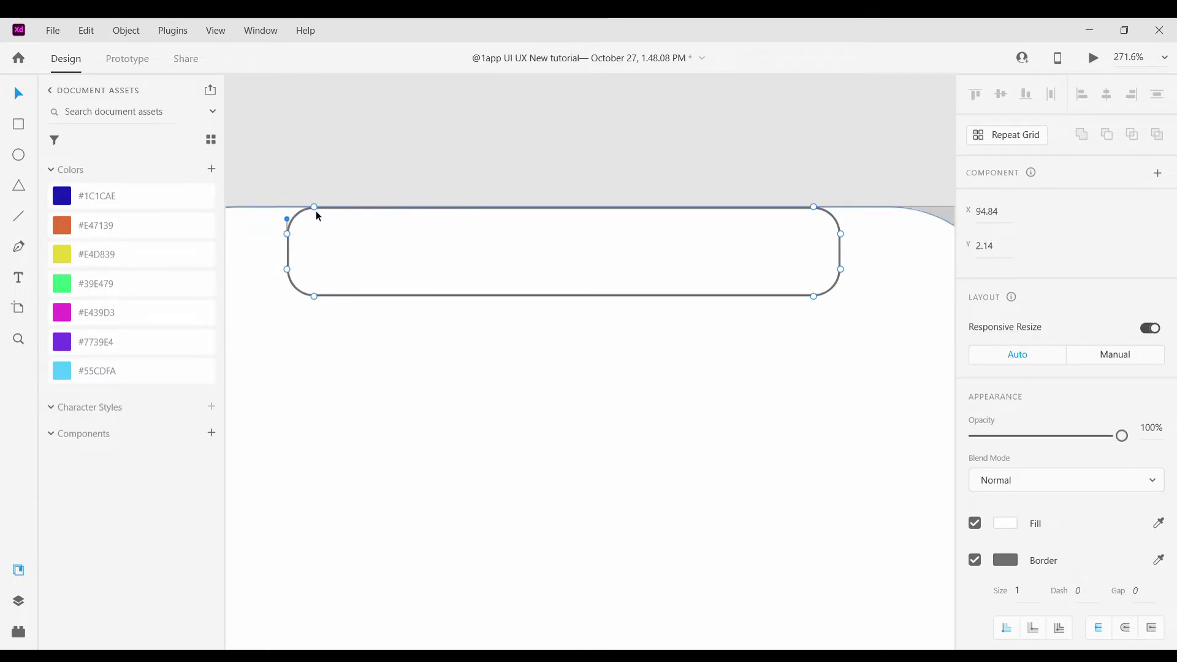
left_click(467, 392)
Move the 266×43 pill so it straddles the artboard's top edge
scroll(467, 392, "down", 3)
scroll(495, 379, "up", 3)
left_click_drag(453, 363, 460, 339)
scroll(484, 306, "down", 3)
key("Escape")
scroll(481, 327, "up", 1)
left_click(613, 305)
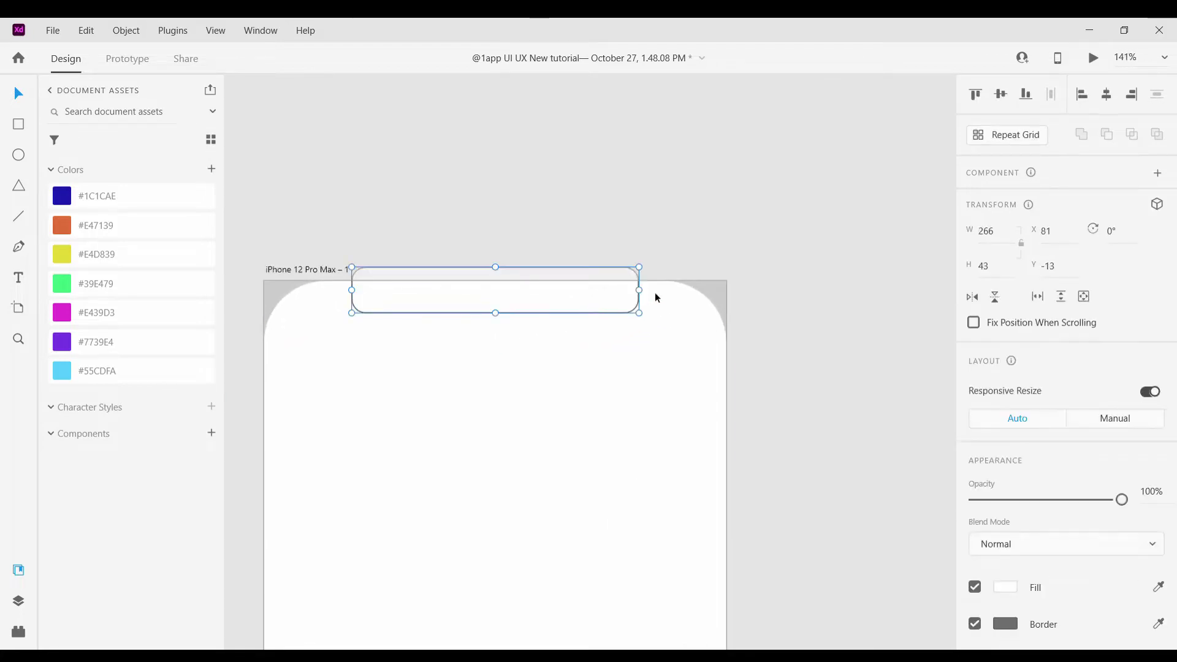
Narrow and centre the notch, remove its border, and fill it light grey #F5F5F5
left_click_drag(641, 294, 603, 296)
left_click_drag(521, 310, 548, 310)
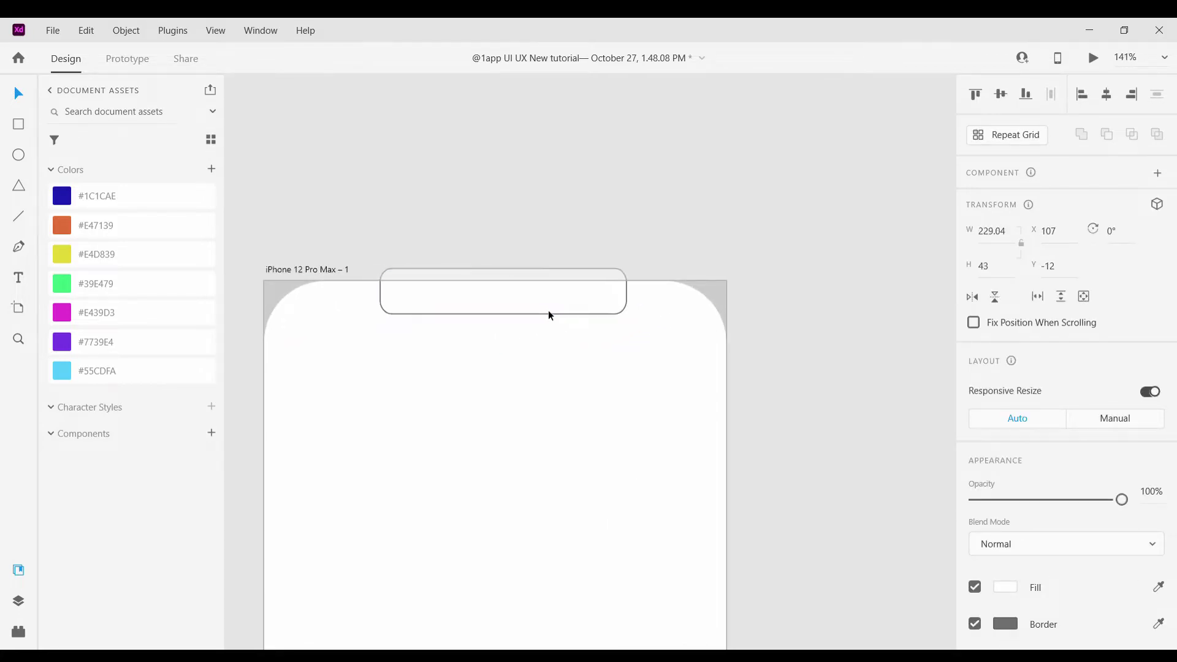
scroll(1065, 530, "down", 2)
left_click_drag(1022, 546, 1005, 517)
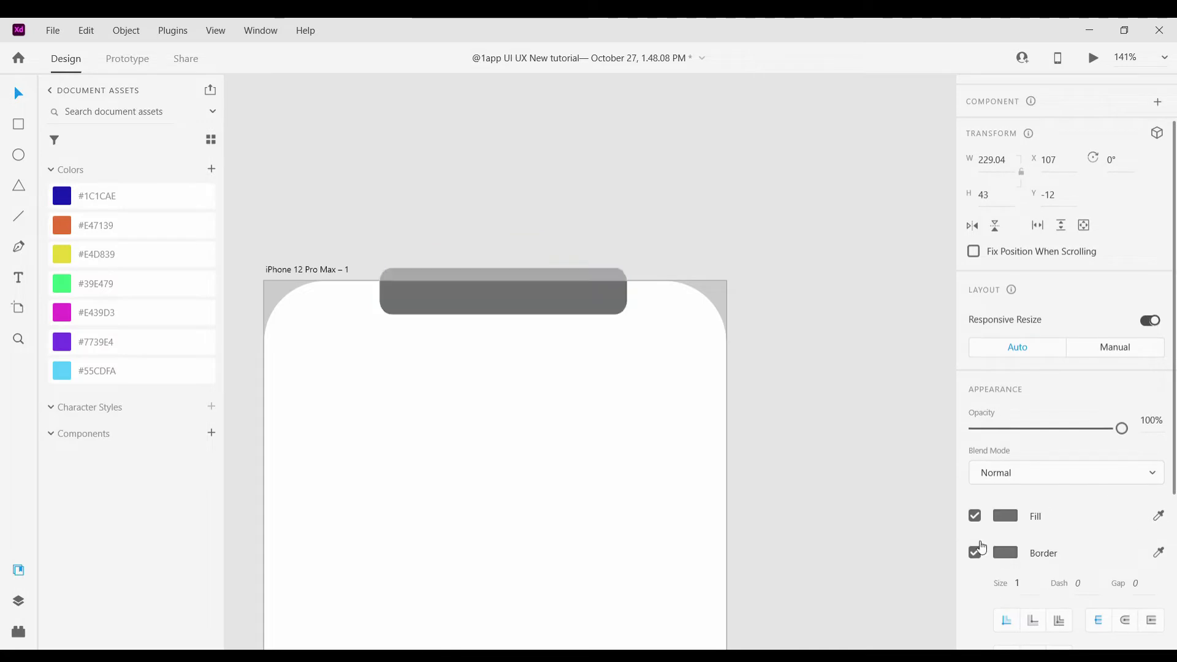
left_click(1005, 552)
left_click(984, 539)
left_click(975, 552)
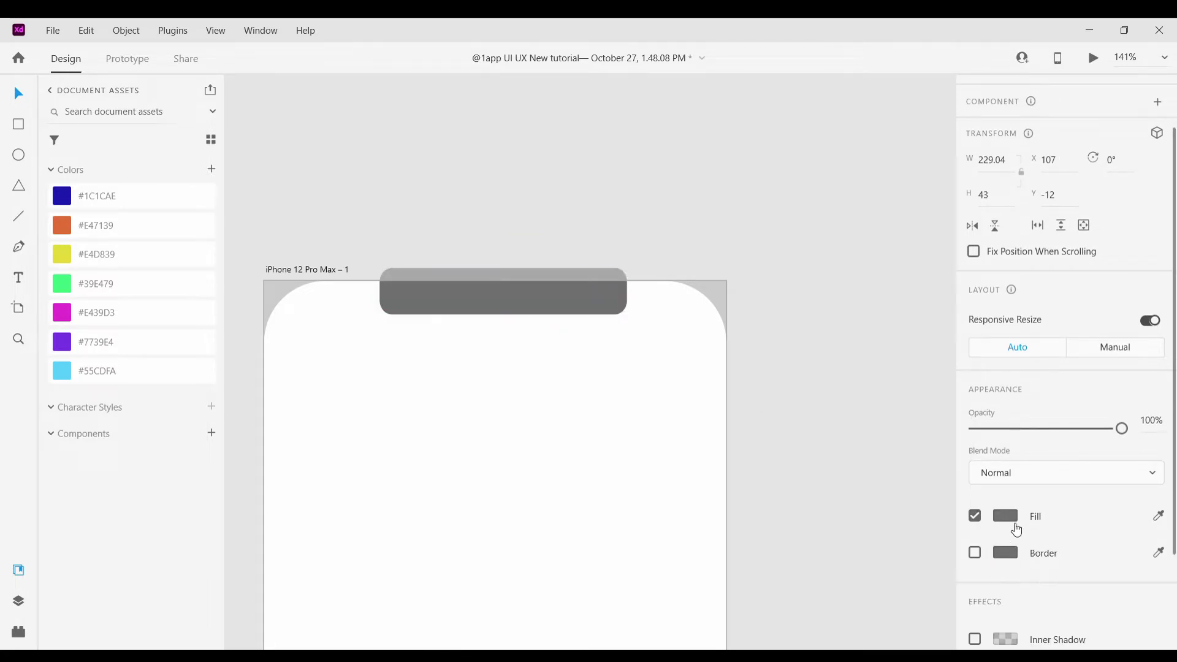
left_click(1006, 516)
left_click_drag(798, 449, 723, 415)
left_click(762, 326)
Delete the notch and start a path, then undo to restore the notch
scroll(762, 326, "up", 2)
scroll(697, 399, "down", 3)
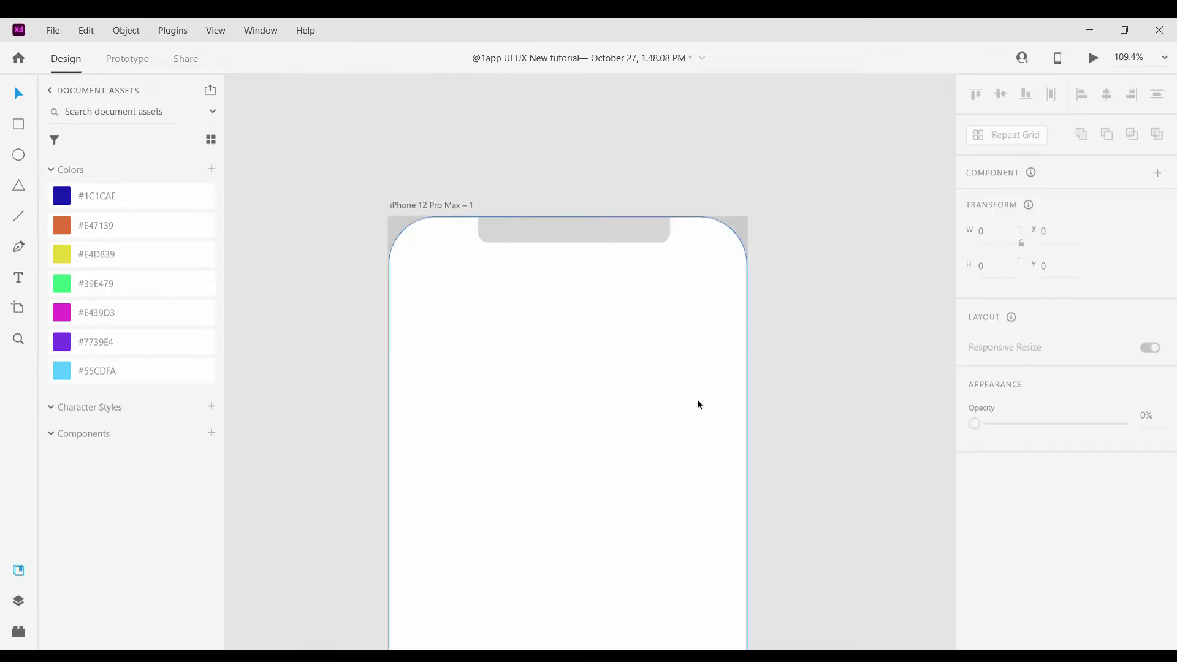
scroll(613, 211, "up", 2)
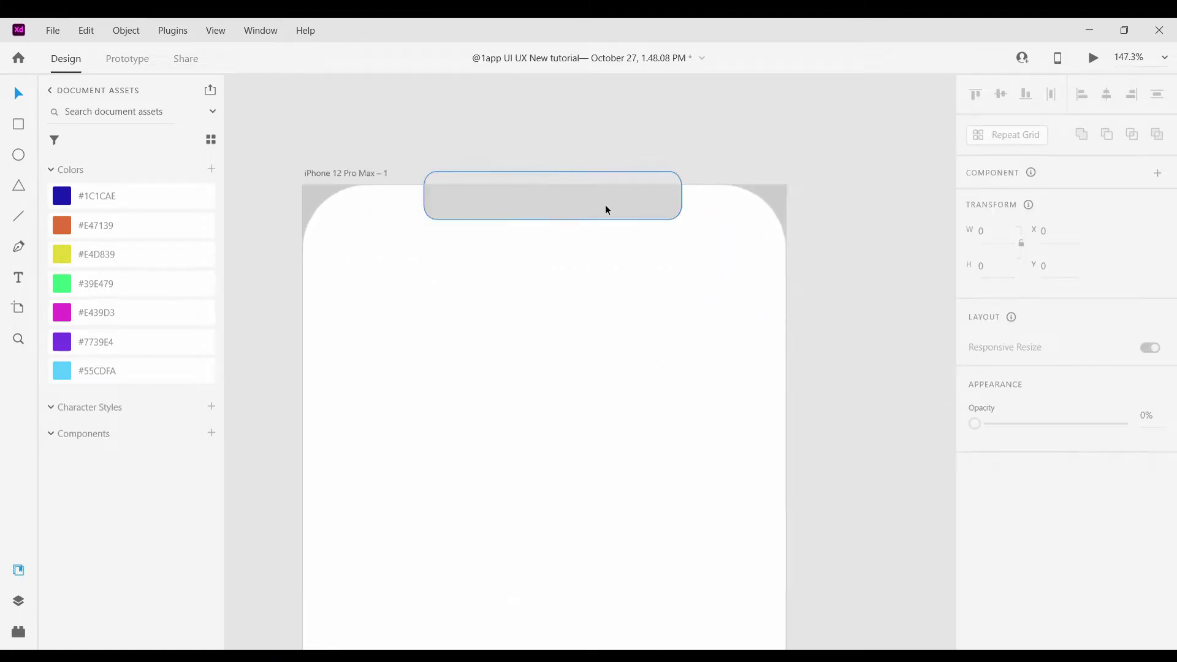
left_click(439, 305)
left_click(560, 215)
scroll(551, 227, "up", 3)
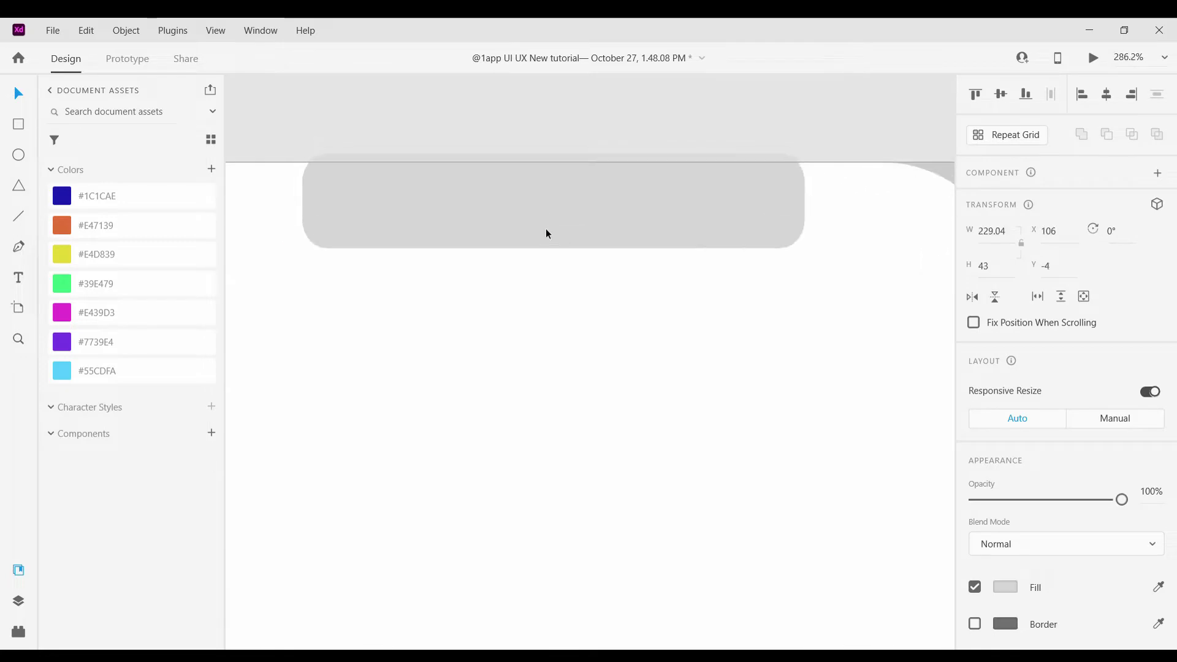
key("Delete")
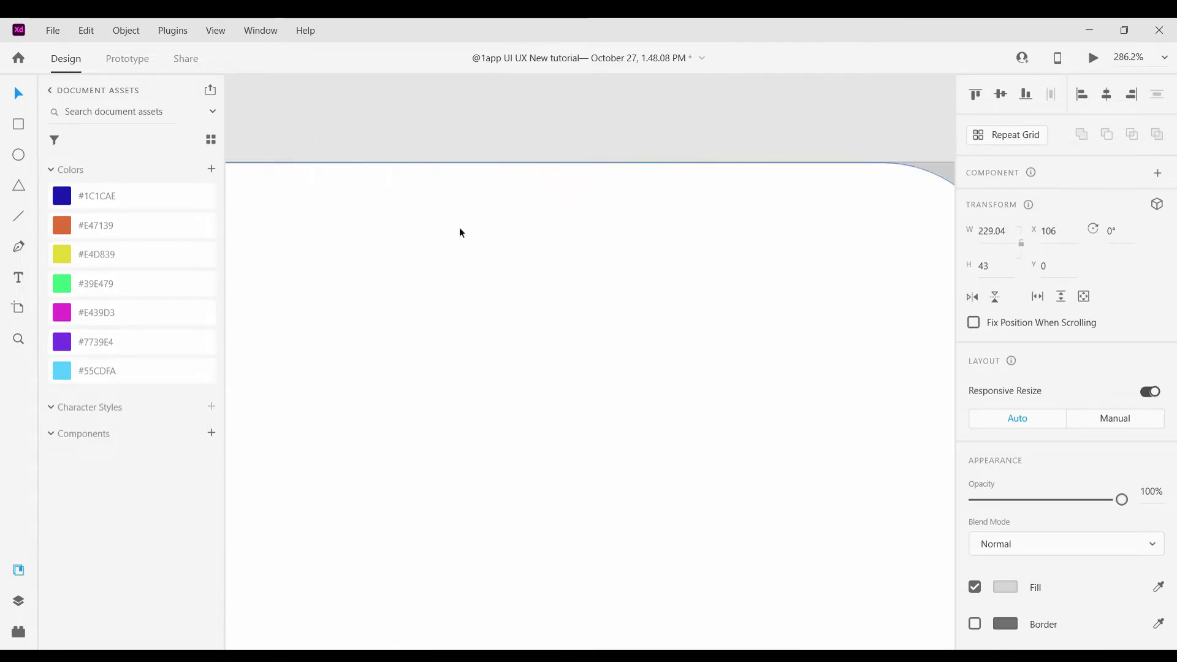
left_click(344, 163)
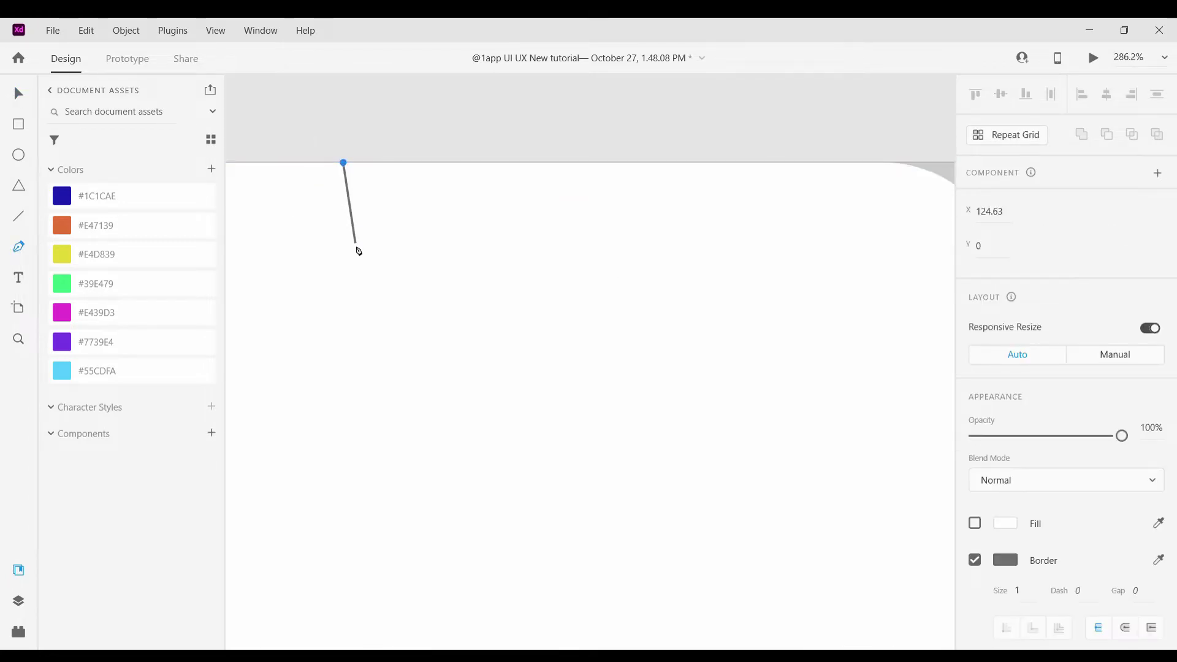
key("ctrl+z")
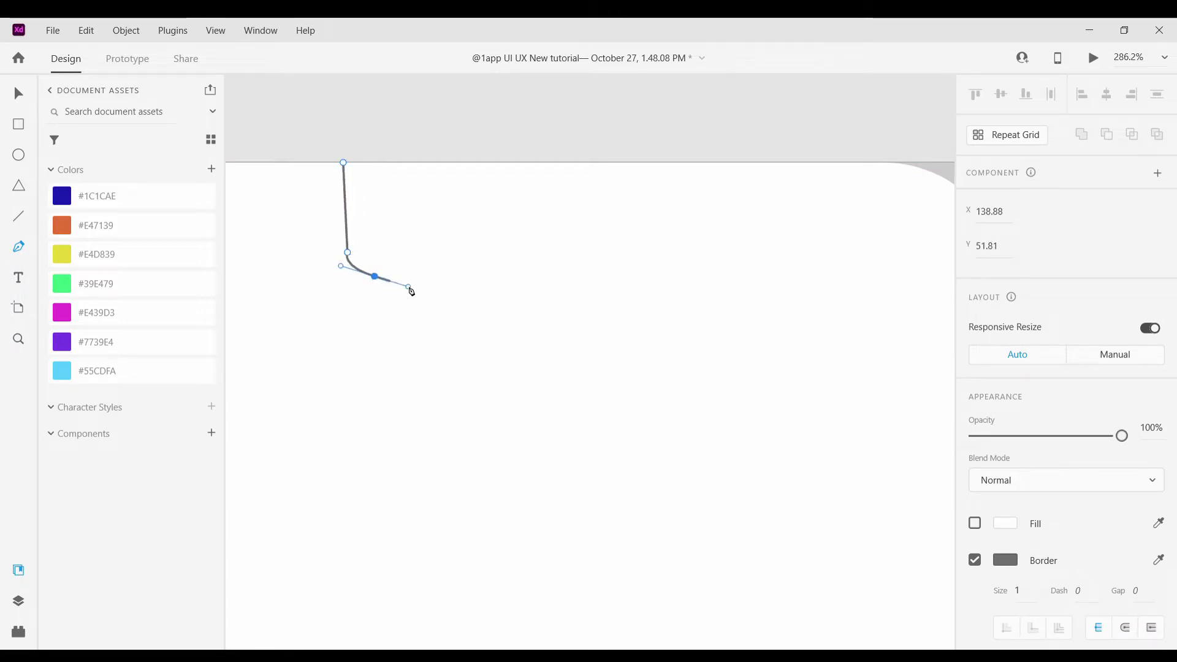
key("ctrl+z")
key("ctrl+z")
key("ctrl+z")
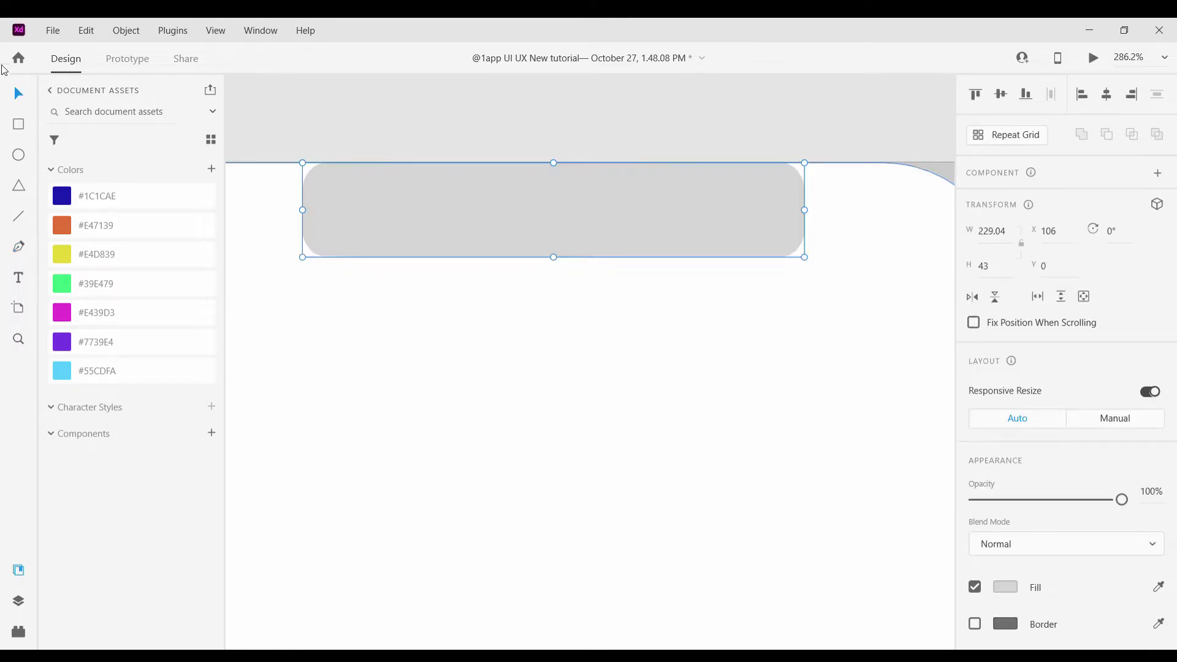
scroll(446, 154, "down", 3)
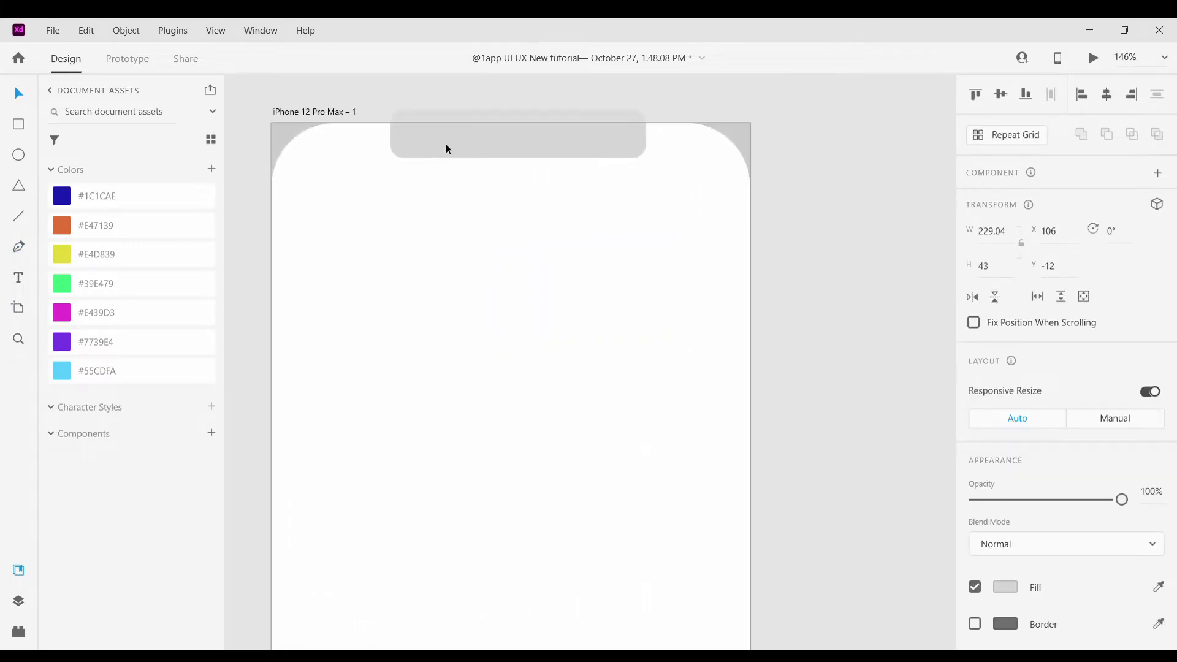
left_click(802, 215)
Save the notch's #F5F5F5 colour to the document colours
scroll(802, 216, "down", 2)
scroll(744, 218, "down", 3)
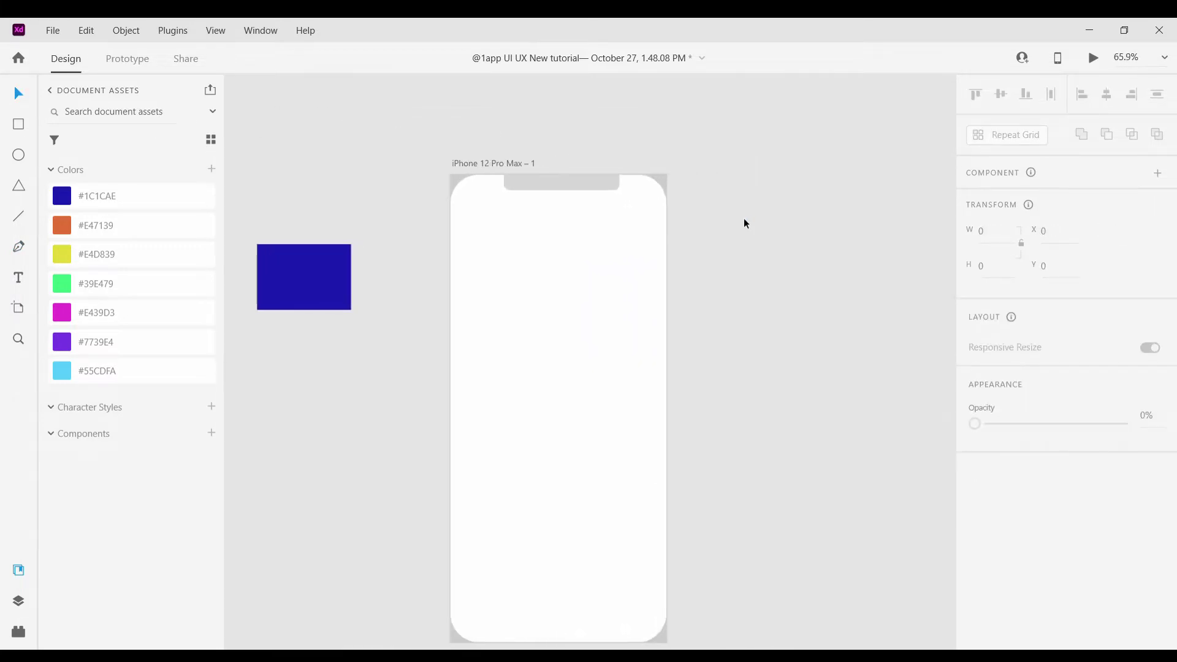
scroll(672, 312, "up", 2)
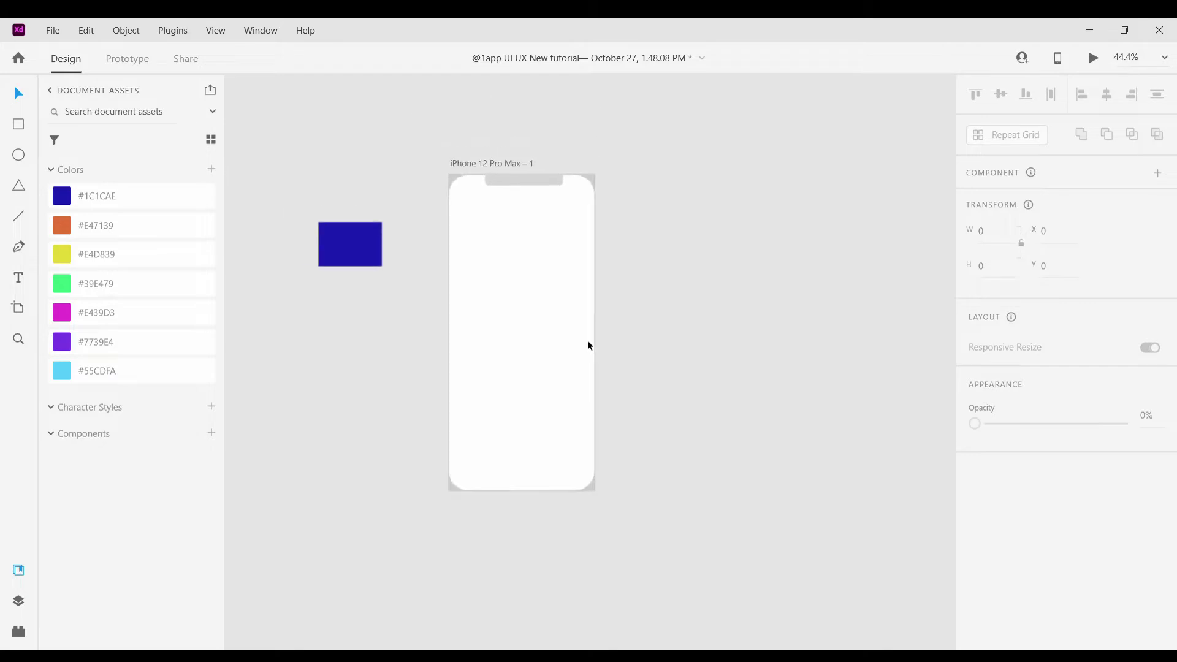
scroll(533, 236, "up", 3)
left_click(512, 241)
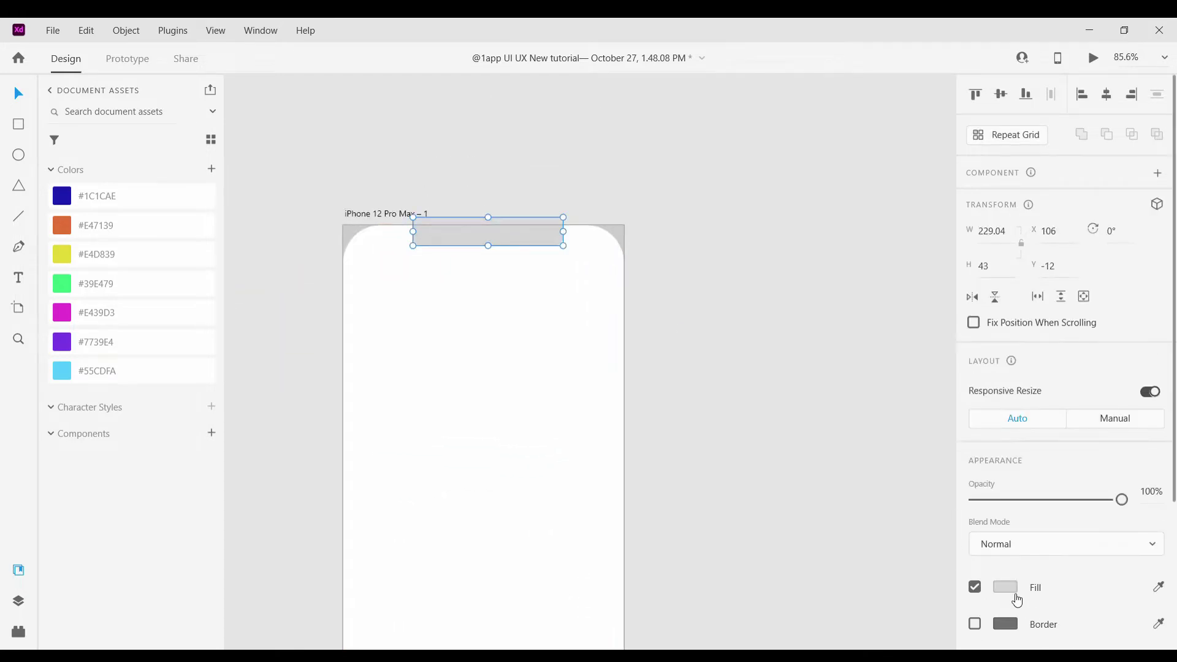
left_click(1005, 587)
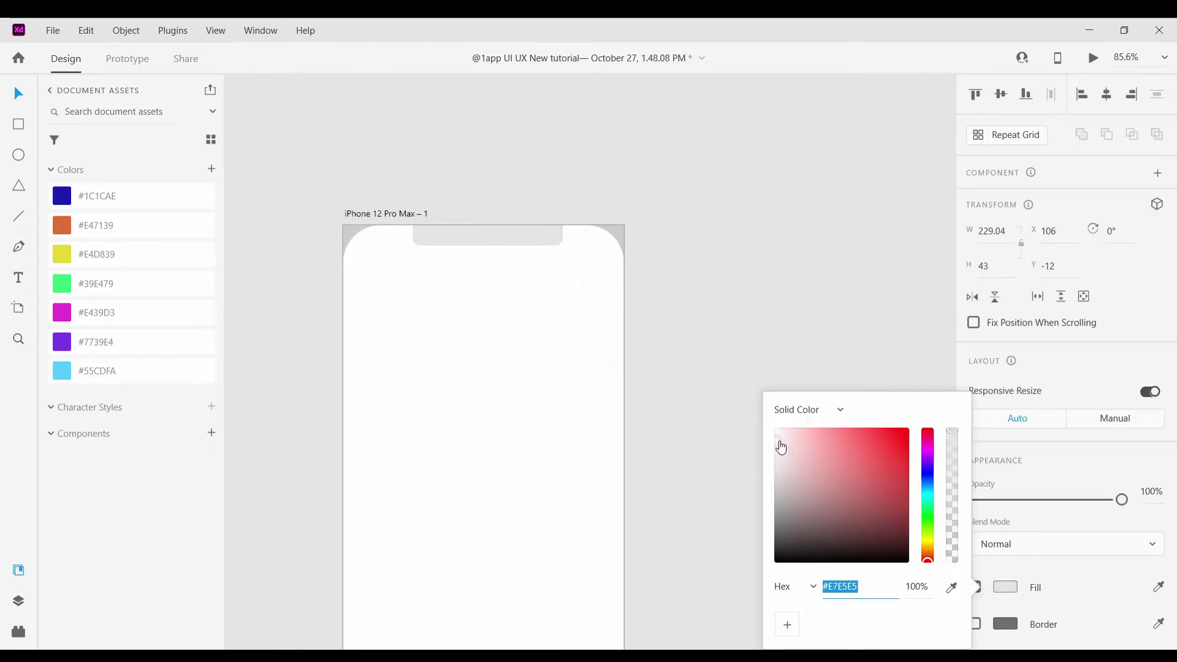
left_click(657, 218)
scroll(638, 264, "down", 1)
scroll(640, 266, "up", 3)
left_click(518, 227)
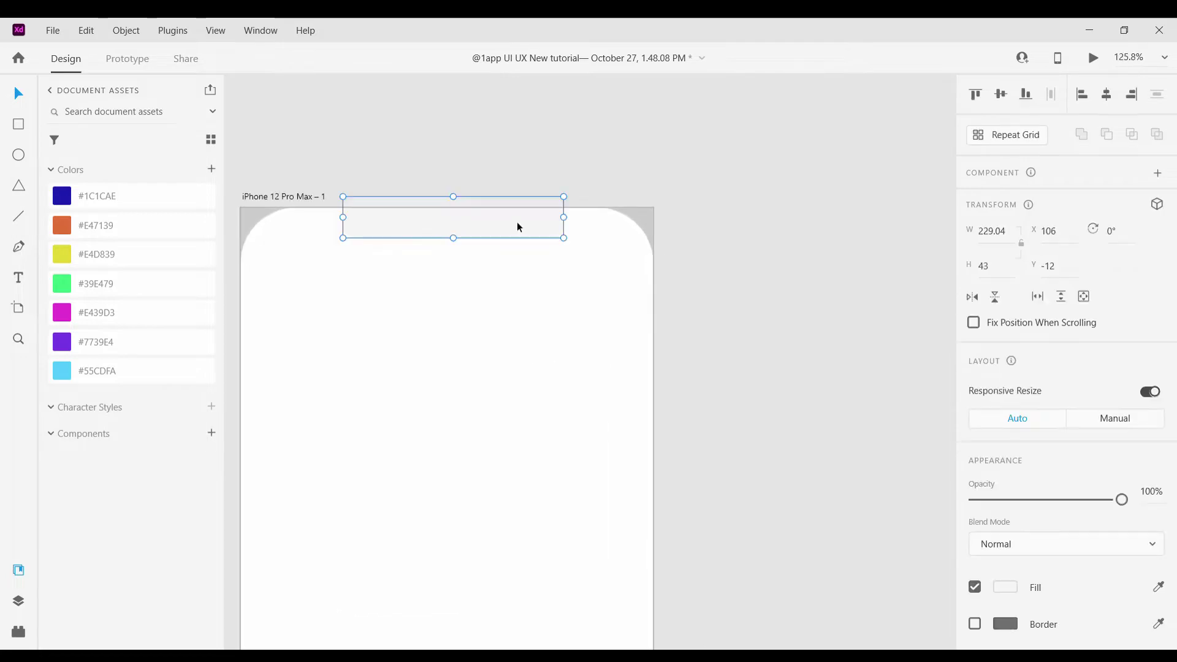
left_click(210, 170)
scroll(1117, 90, "down", 1)
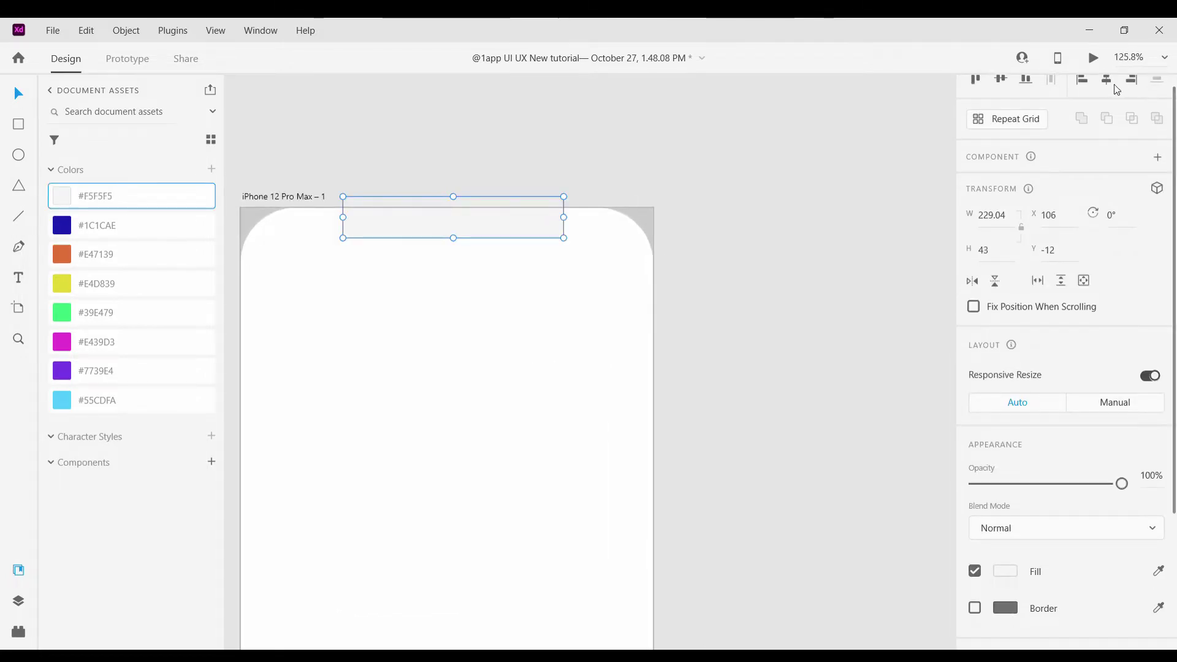
left_click(839, 210)
Pull a horizontal guide from the artboard top and shorten the notch to H 36
scroll(840, 210, "down", 5)
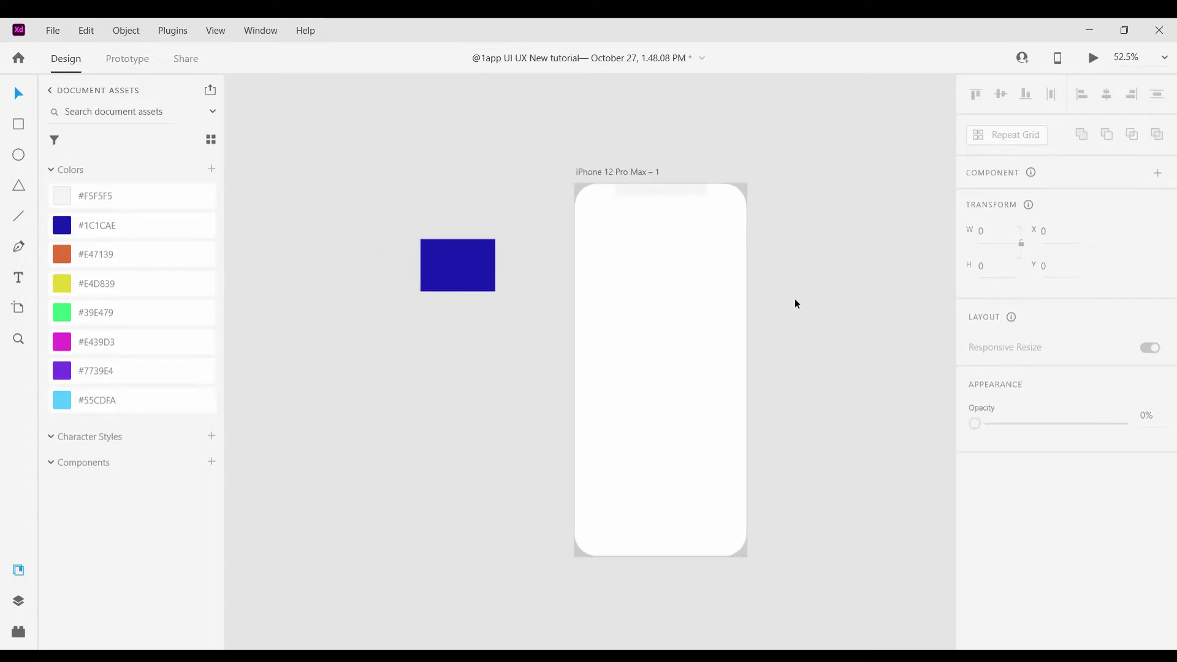
scroll(794, 299, "up", 2)
scroll(794, 299, "down", 2)
scroll(795, 299, "right", 1)
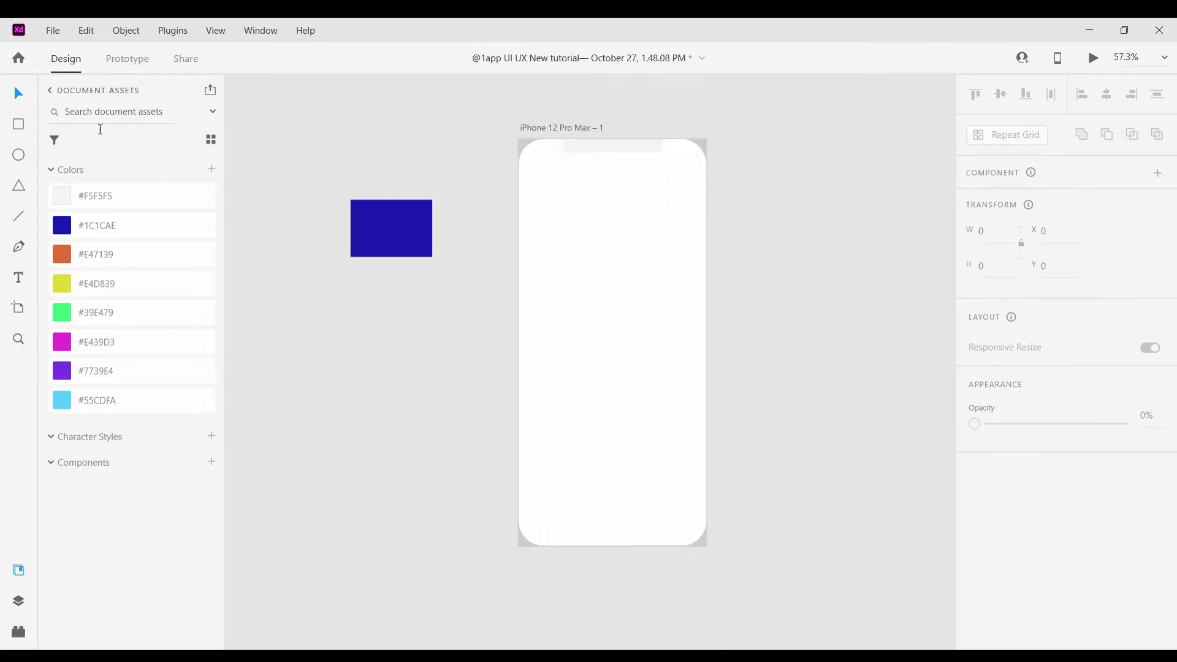
scroll(694, 181, "up", 4)
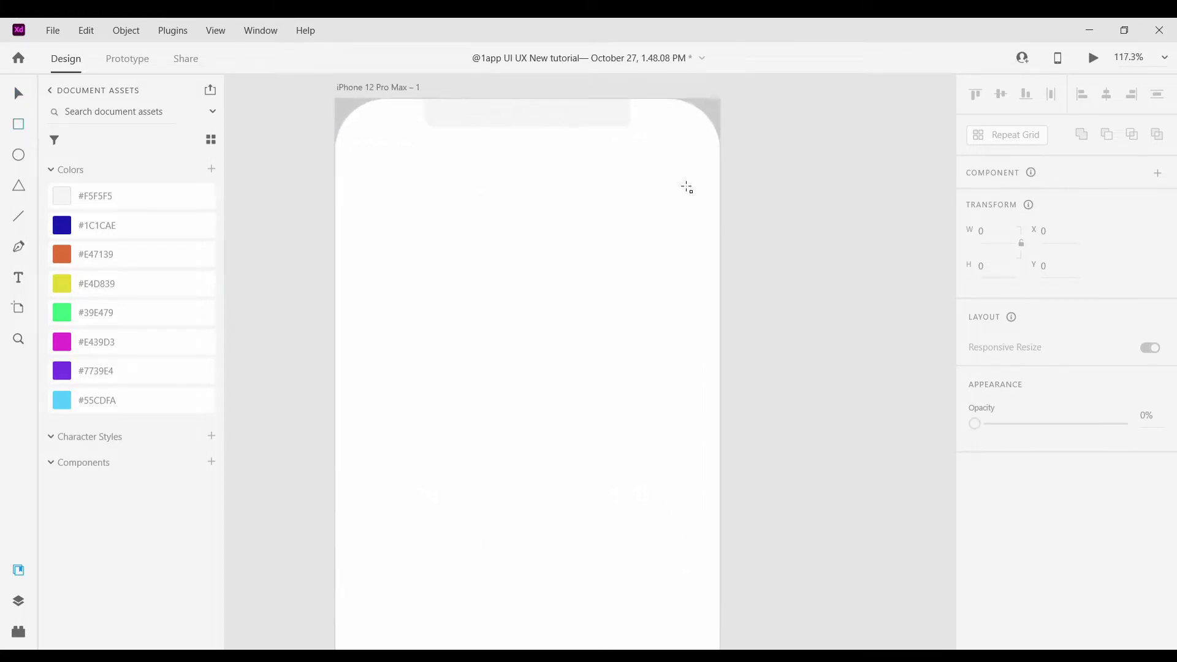
left_click(20, 94)
key("v")
scroll(487, 122, "up", 1)
left_click_drag(493, 127, 494, 150)
scroll(494, 150, "up", 5)
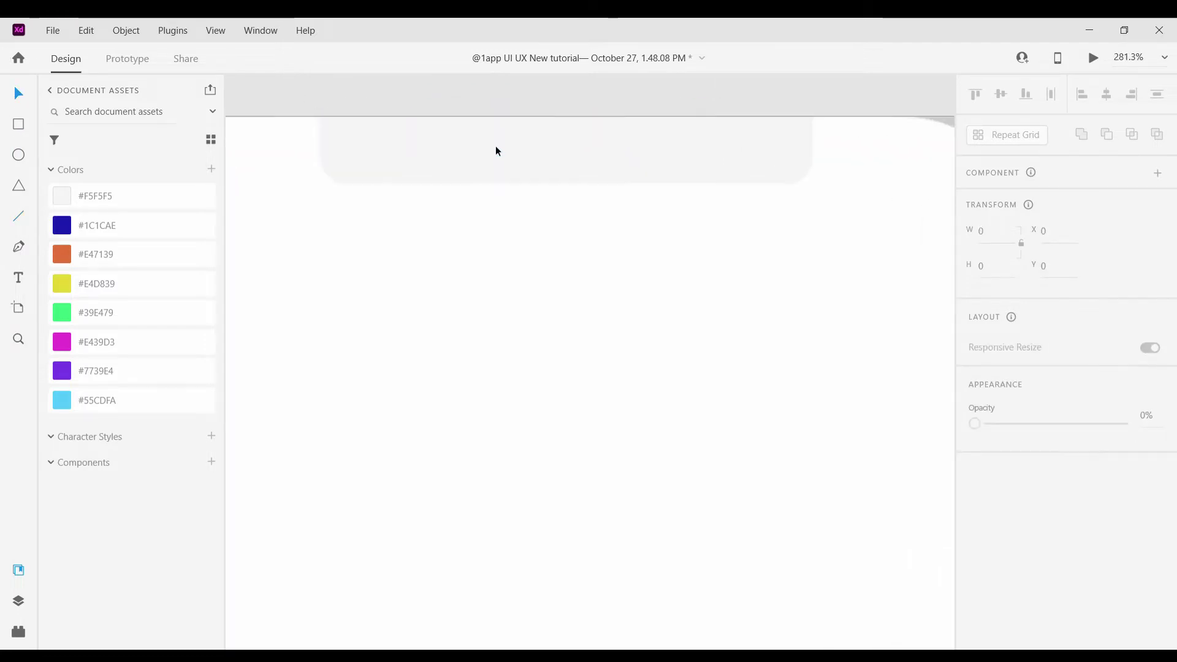
left_click(495, 147)
left_click_drag(567, 184, 571, 168)
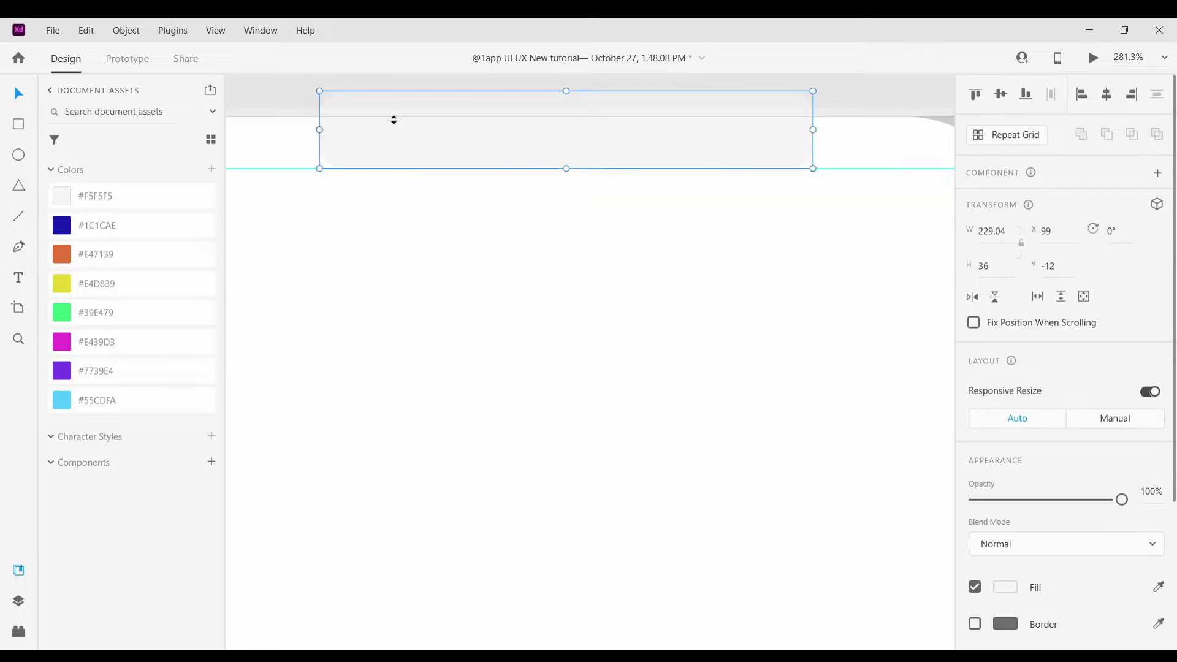
Add a second horizontal guide at Y 56
scroll(394, 118, "down", 5)
left_click_drag(312, 134, 314, 181)
scroll(597, 230, "down", 2)
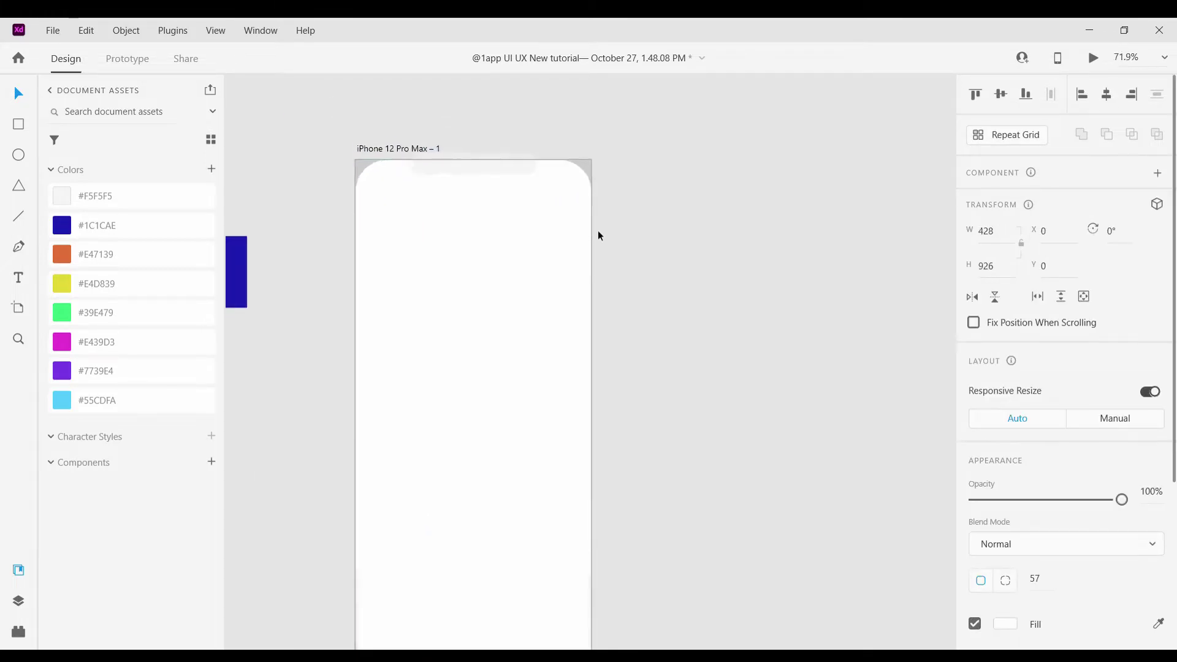
scroll(597, 227, "up", 3)
left_click(330, 277)
scroll(538, 344, "up", 3)
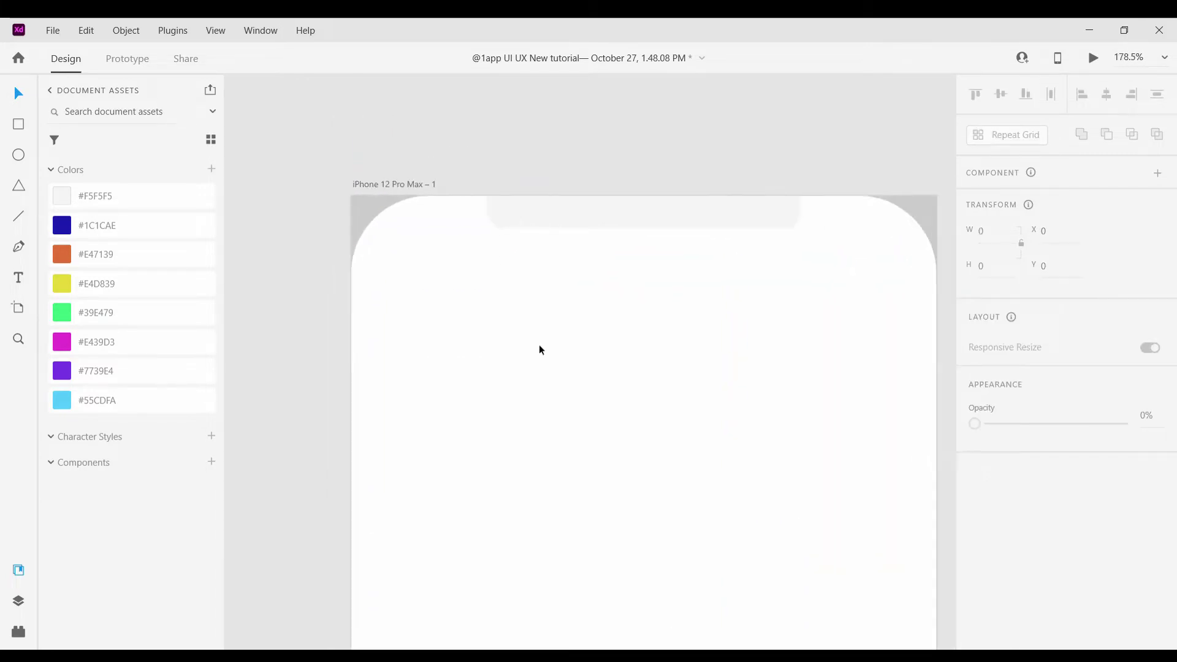
Draw a small 44×44 square near the artboard's top-right and add horizontal and vertical guides
left_click_drag(814, 248, 868, 302)
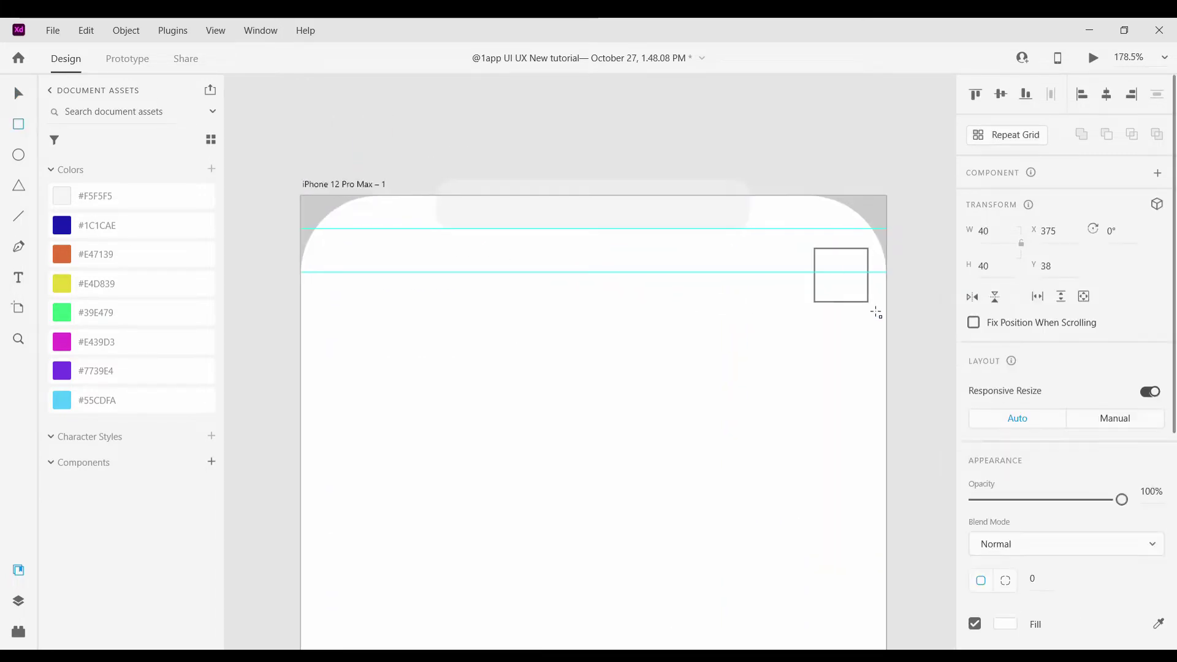
left_click(18, 93)
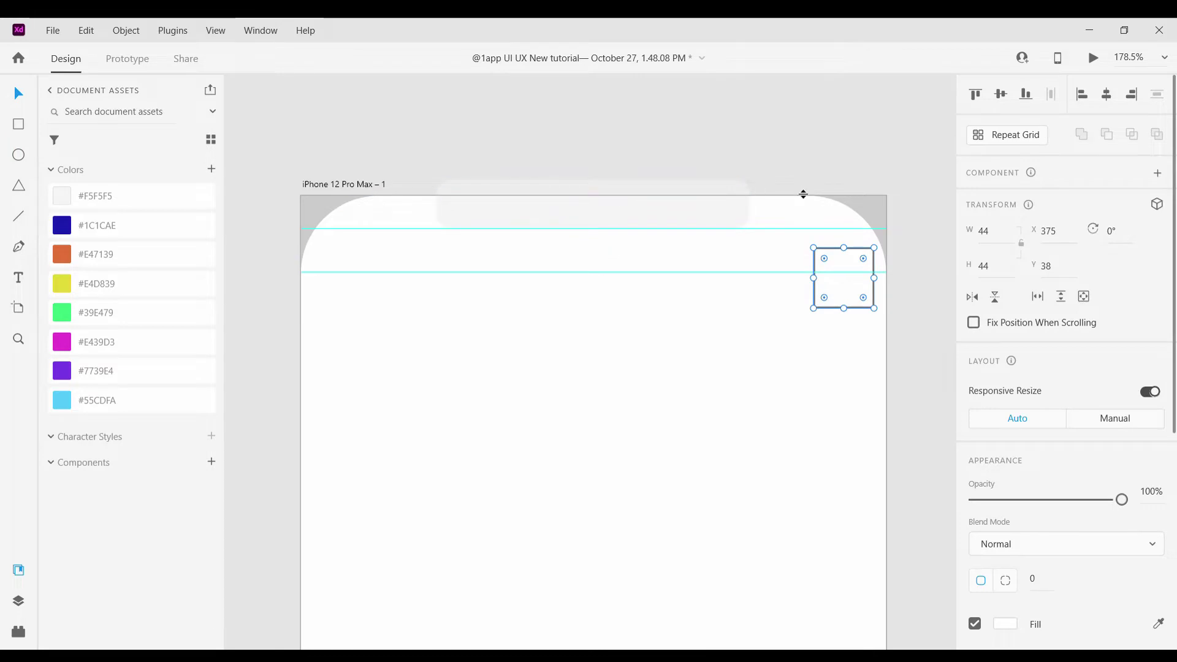
left_click_drag(804, 194, 806, 304)
left_click(844, 279)
scroll(840, 284, "up", 2)
scroll(780, 292, "down", 2)
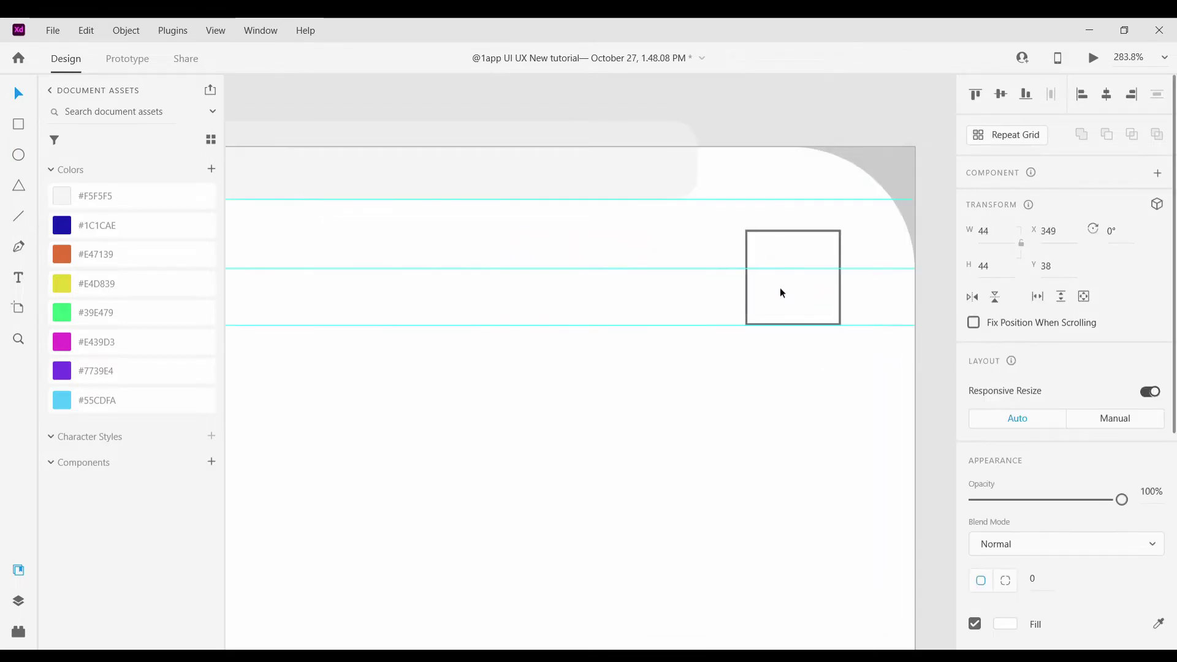
scroll(768, 294, "down", 3)
left_click_drag(517, 365, 737, 410)
Round the small square's corners to radius 11
scroll(525, 373, "up", 4)
scroll(828, 341, "down", 3)
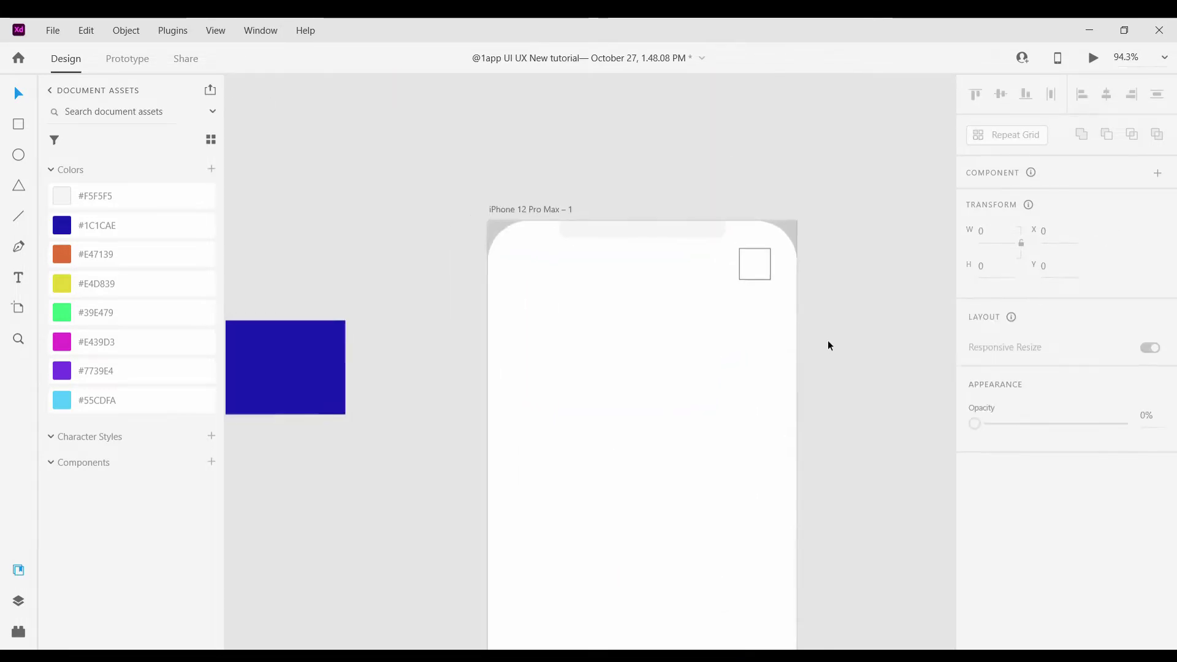
scroll(731, 283, "up", 4)
left_click(740, 277)
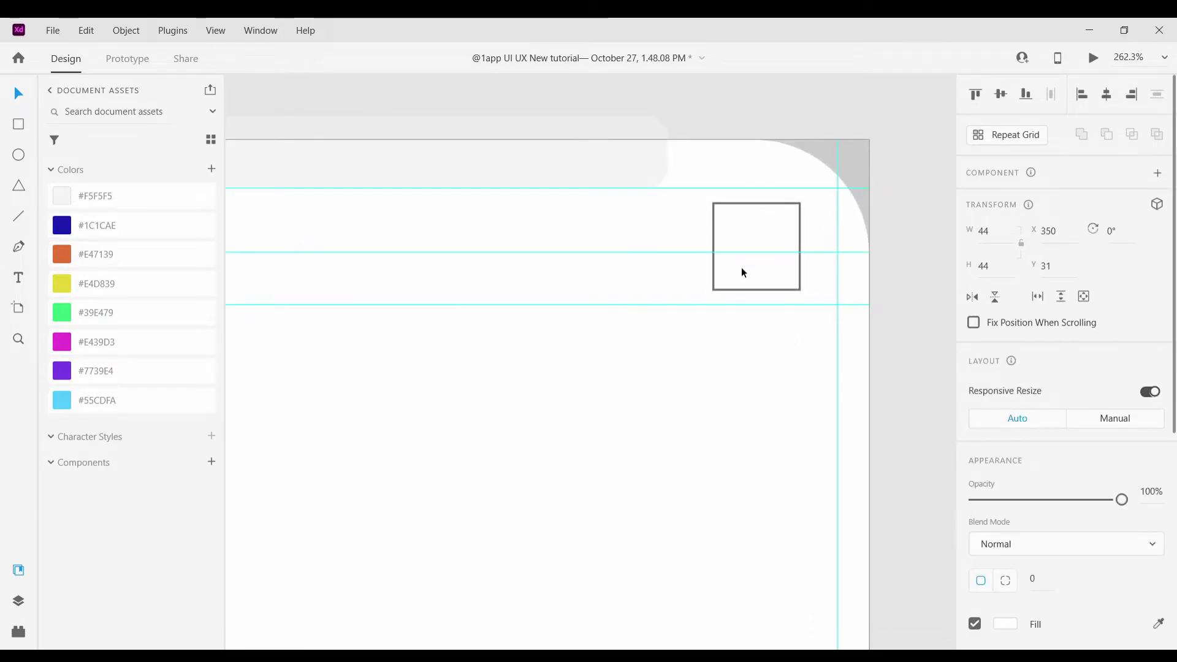
left_click(749, 340)
scroll(749, 339, "down", 3)
scroll(749, 340, "up", 5)
left_click(678, 284)
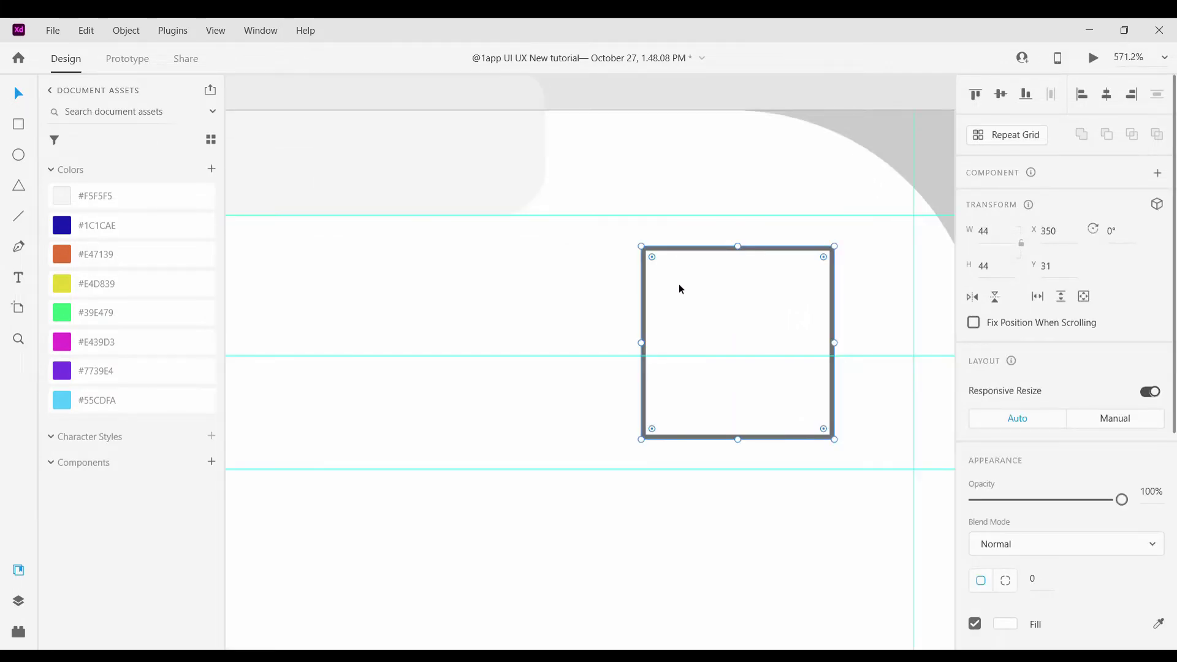
left_click_drag(703, 277, 692, 273)
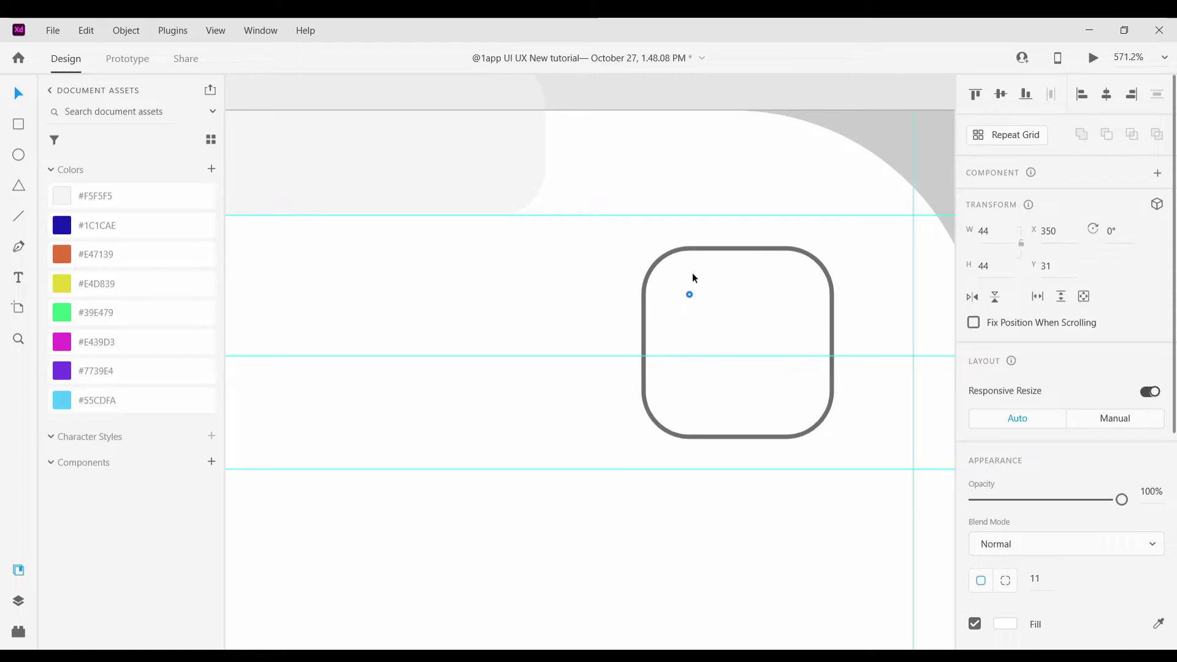
Select the artboard's rounded background shape and switch to the Text tool
scroll(714, 402, "down", 4)
scroll(714, 401, "down", 2)
left_click(588, 479)
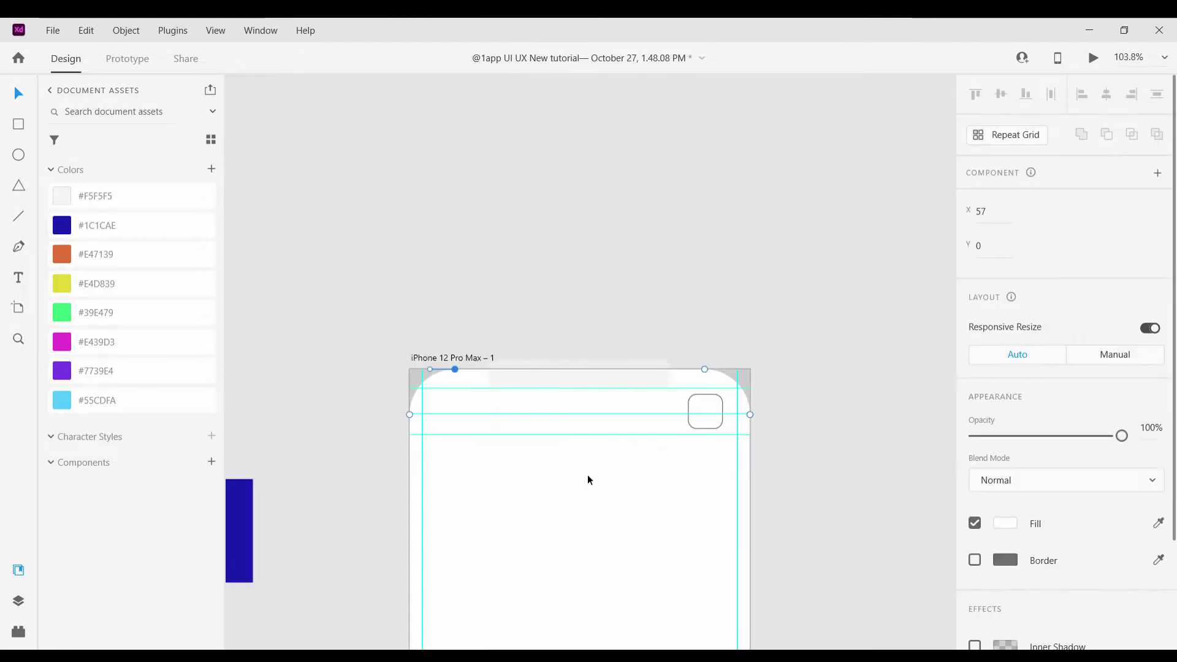
left_click(19, 278)
scroll(441, 401, "up", 3)
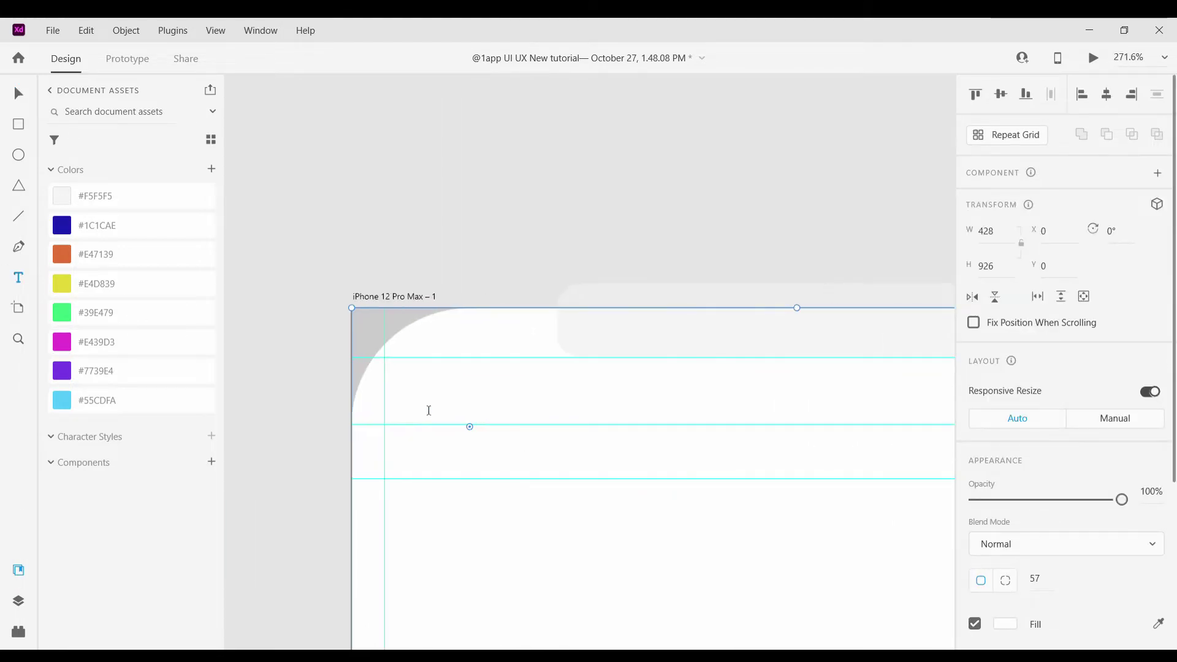
Create a text area near the artboard's top-left and type the Welcome heading
key("Escape")
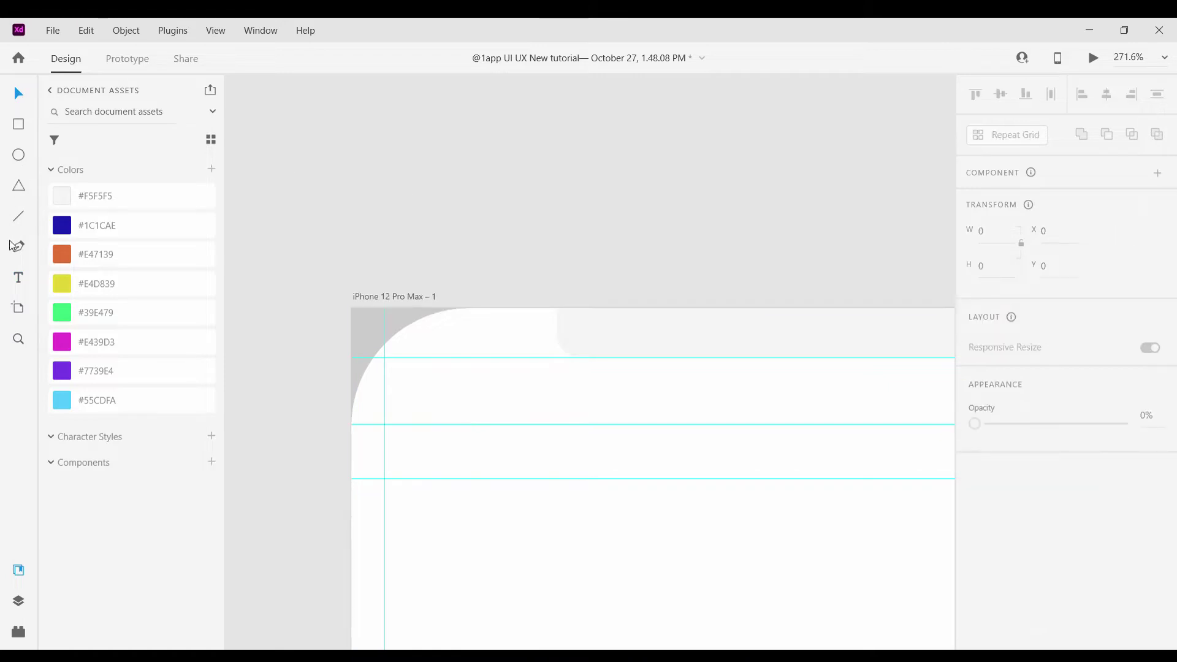
scroll(433, 388, "up", 3)
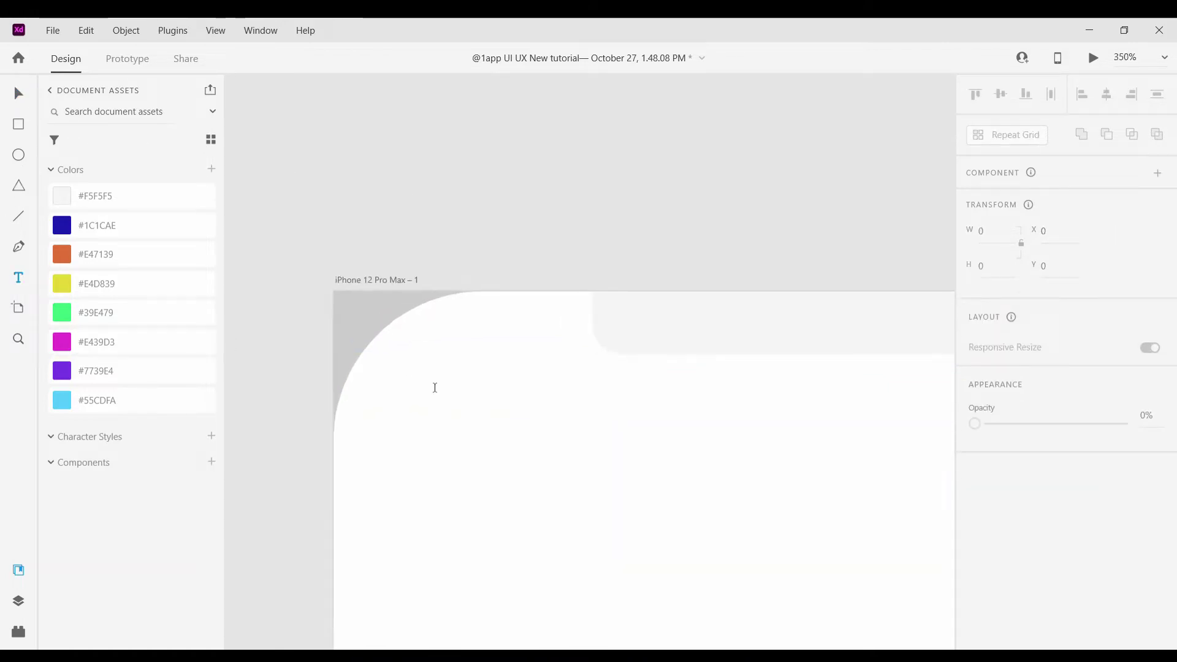
left_click_drag(421, 383, 608, 475)
type("W")
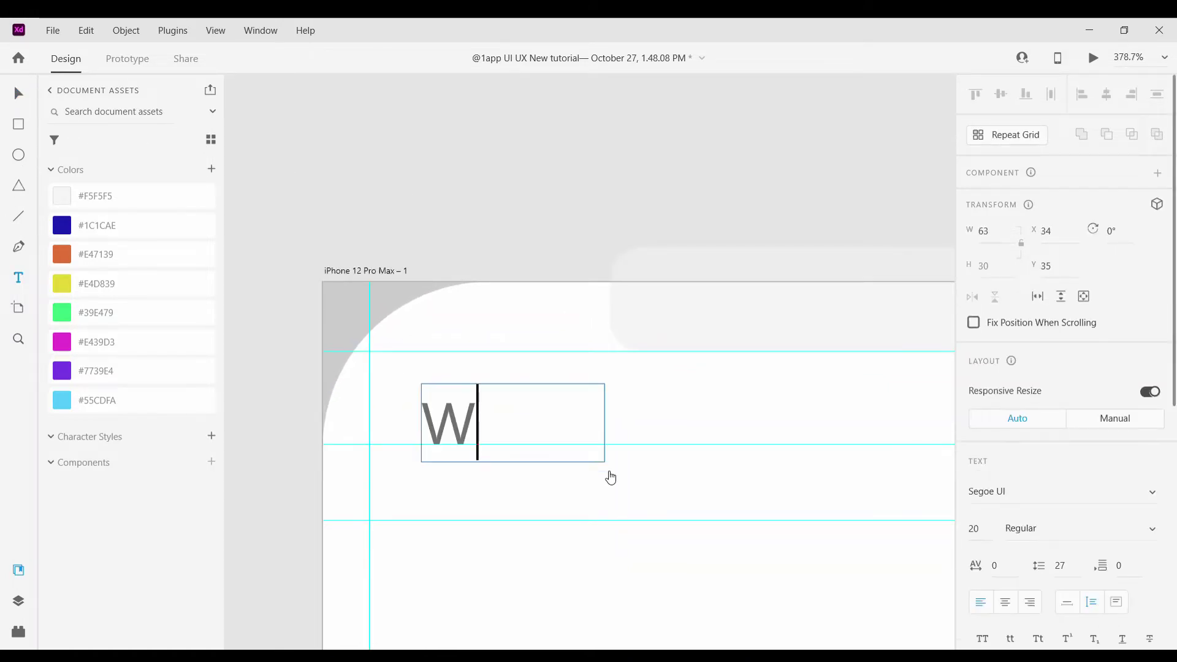
type("el o")
key("BackSpace")
type("ome")
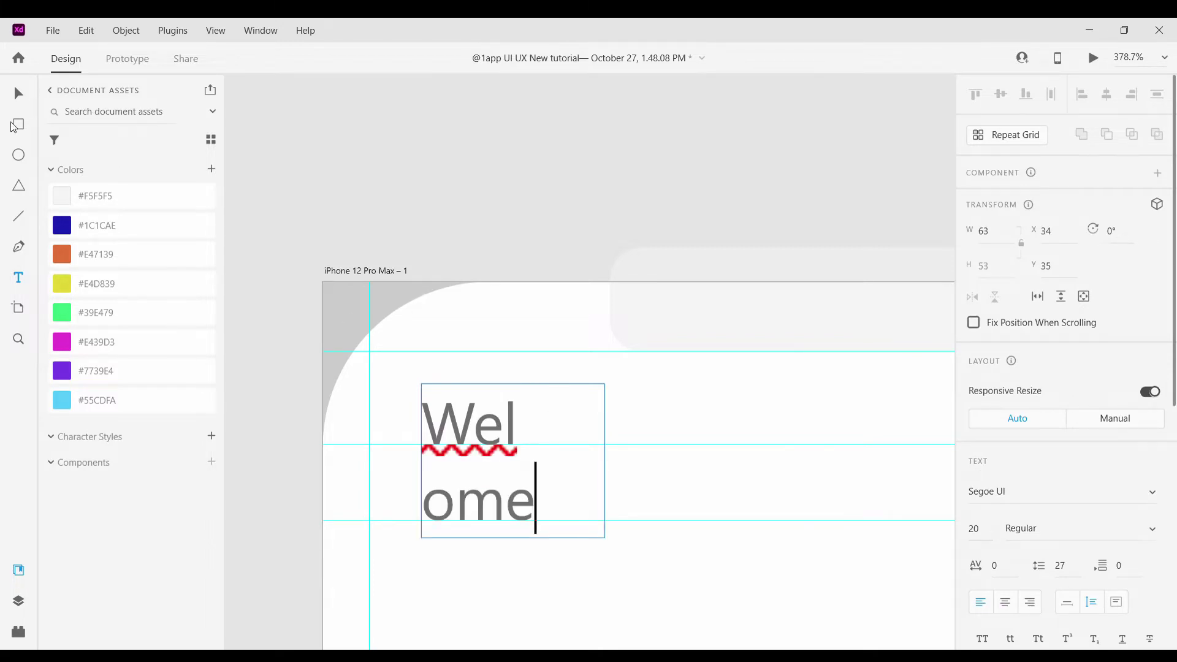
left_click(14, 127)
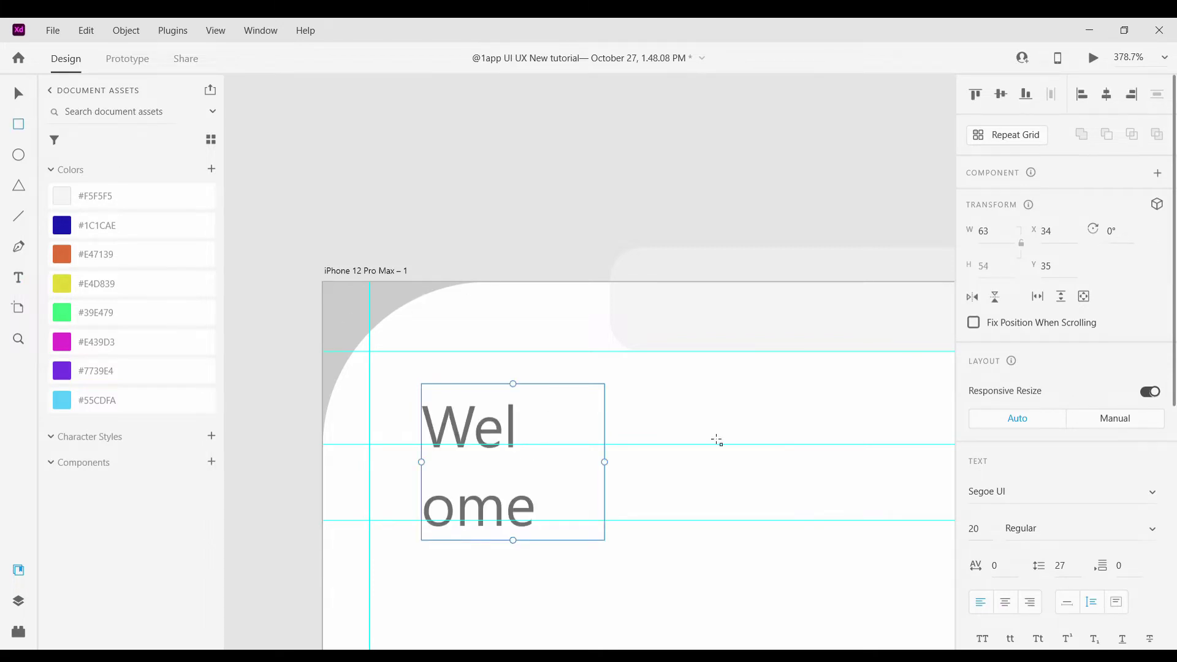
Widen the text box to one line and fix the typos so it reads 'Welcome'
left_click_drag(703, 471, 787, 466)
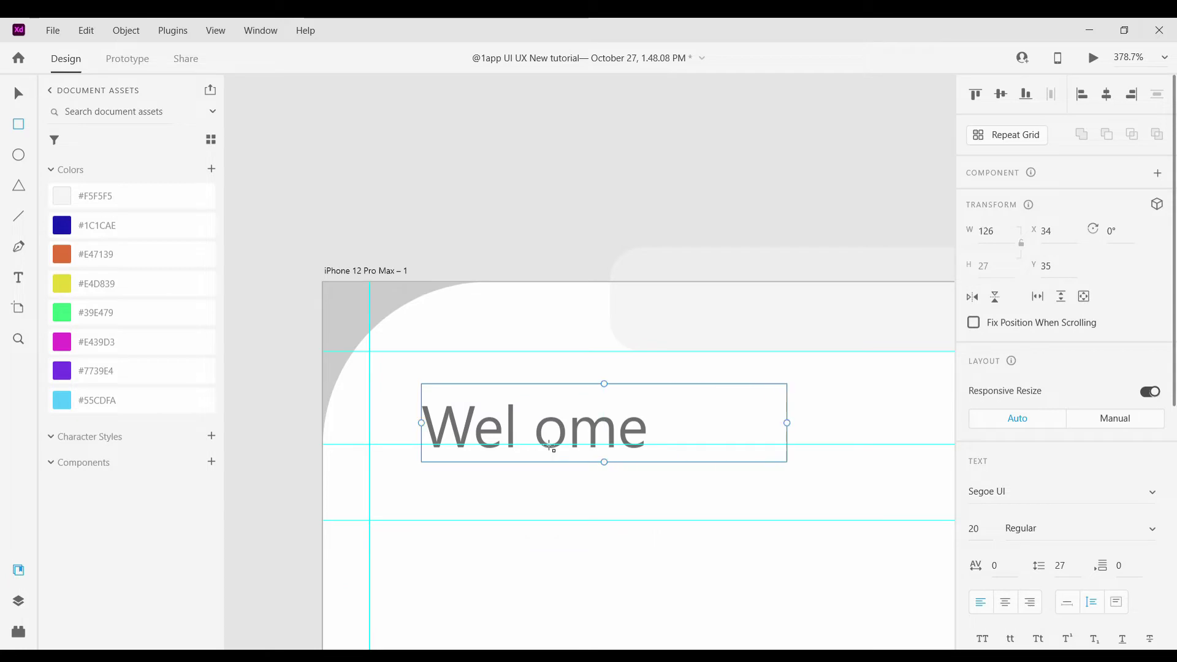
key("v")
double_click(486, 399)
left_click(536, 440)
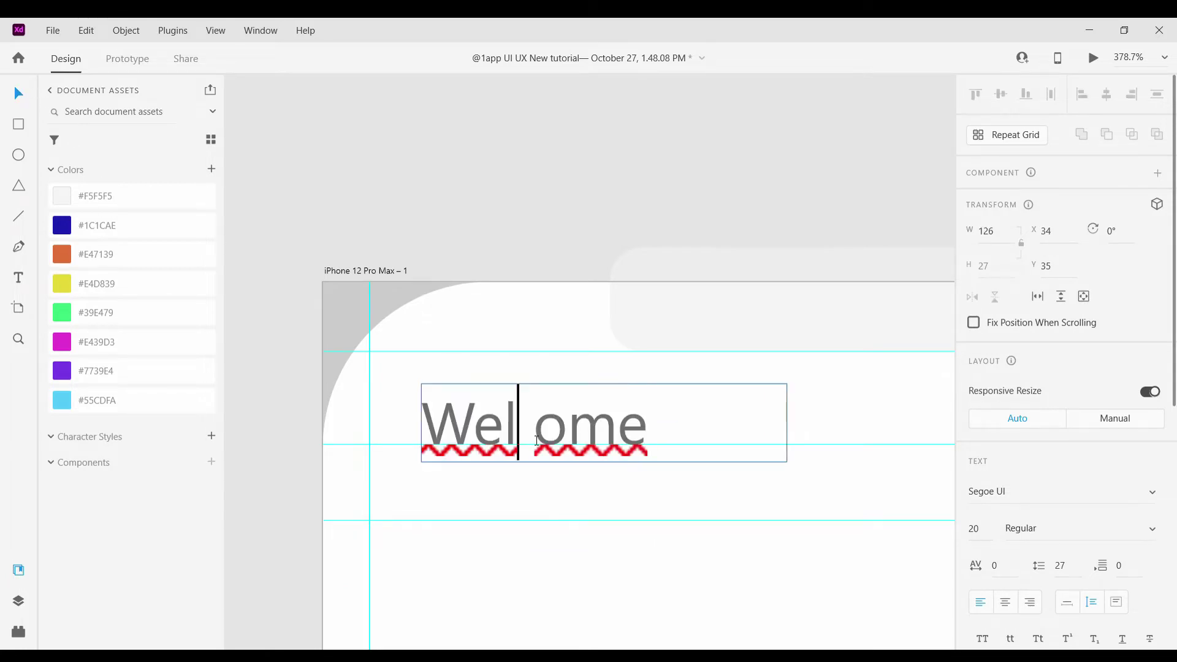
type("v")
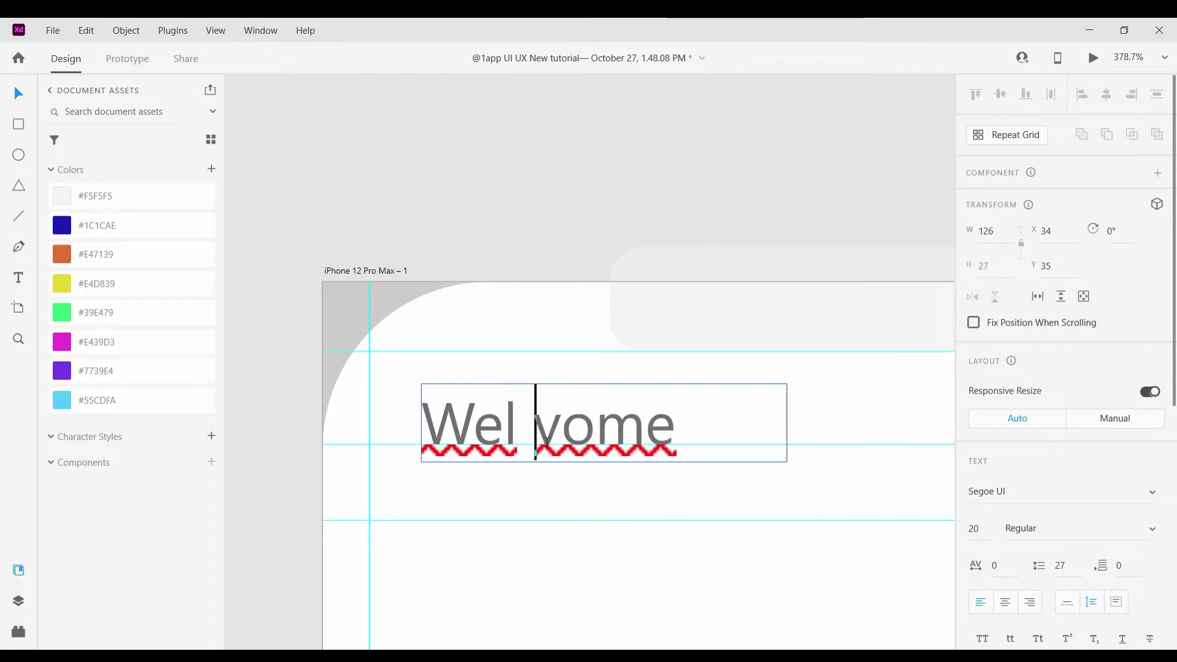
type("c")
key("BackSpace")
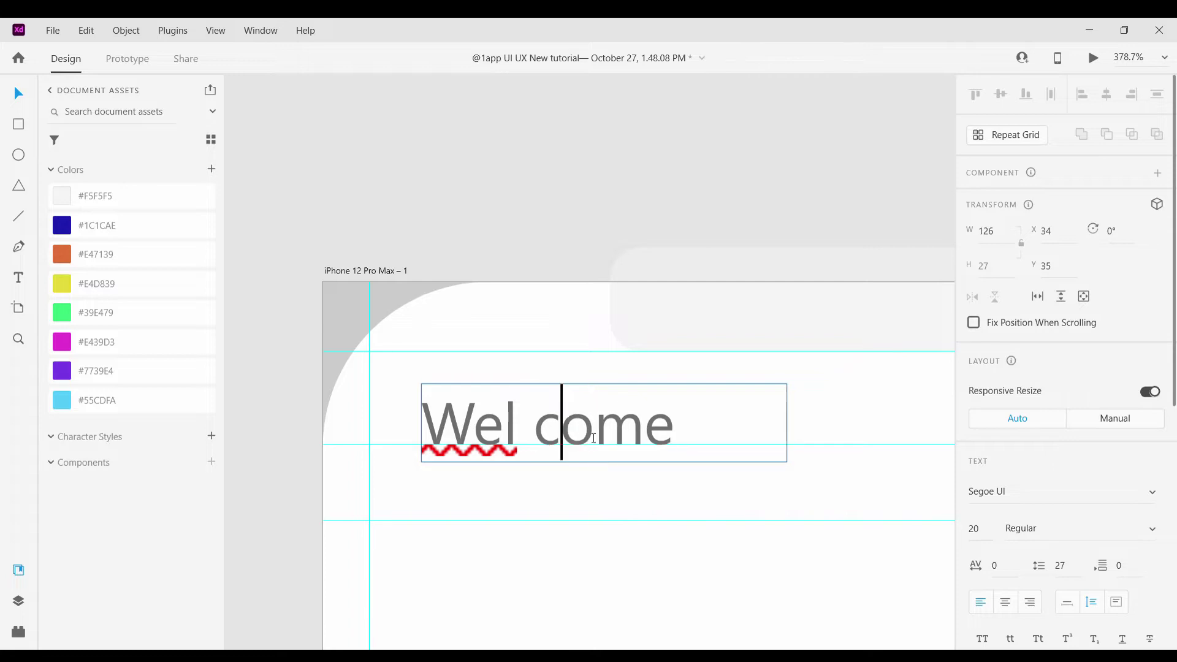
key("BackSpace")
key("Escape")
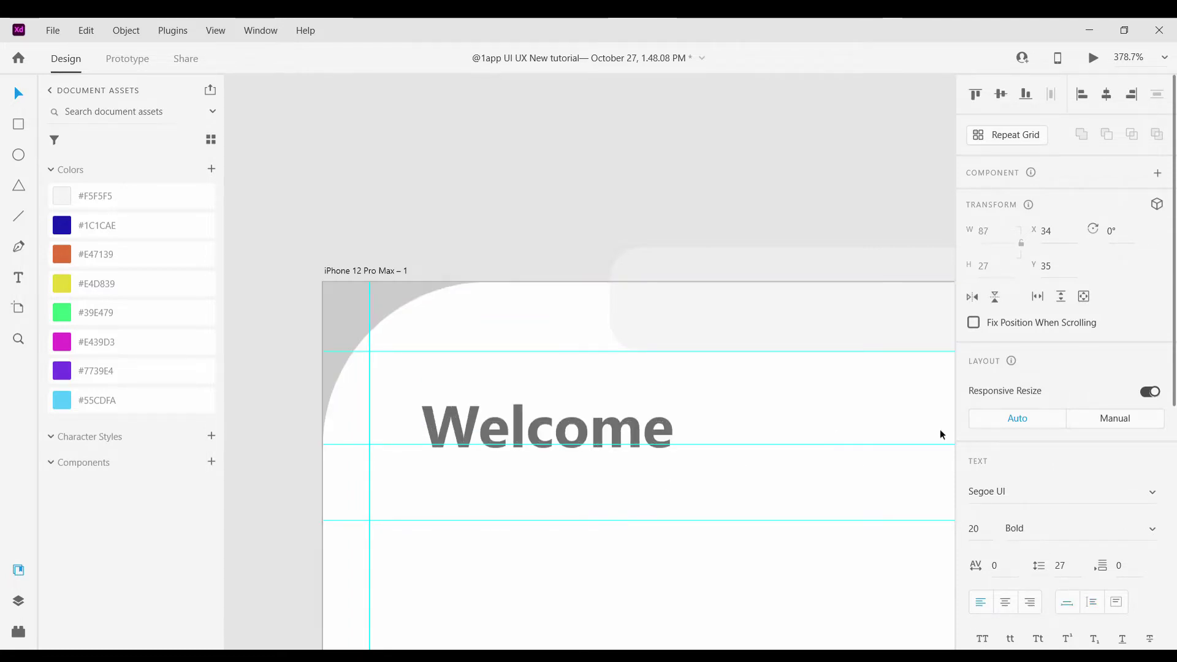
Make the Welcome text black and save black to the document colours
scroll(974, 466, "down", 5)
left_click(1005, 524)
left_click(853, 508)
left_click_drag(853, 509, 815, 553)
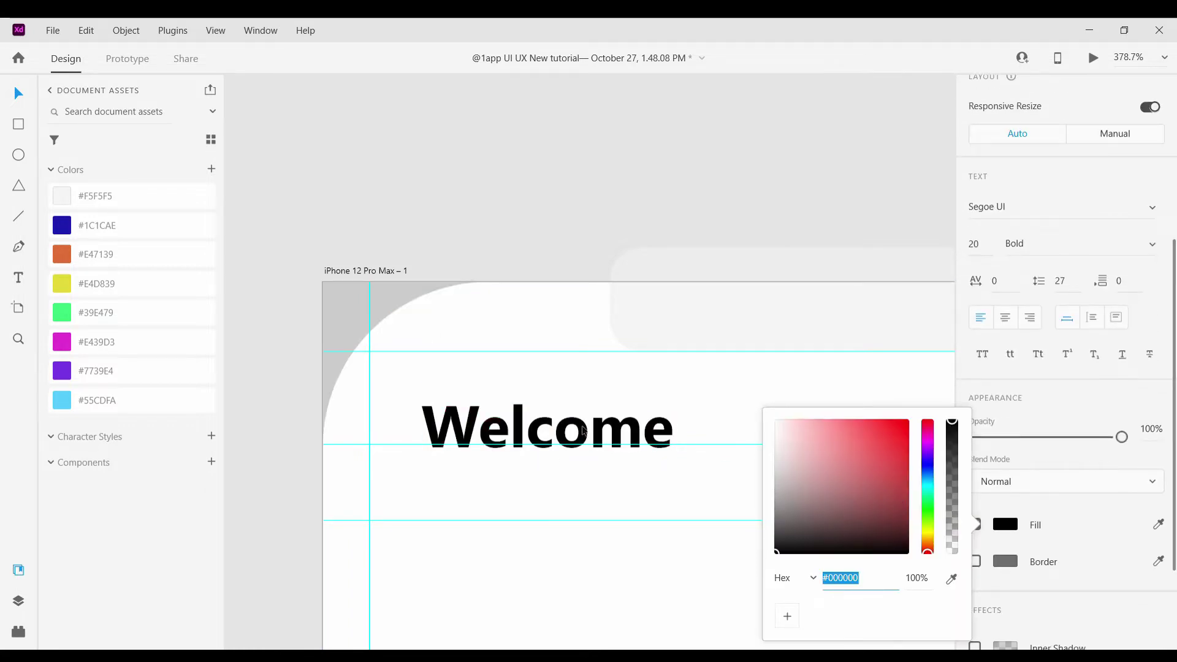
key("Escape")
left_click(212, 169)
Enlarge the heading to size 25 and change it to read 'Welcome !'
left_click(788, 484)
scroll(788, 484, "down", 5)
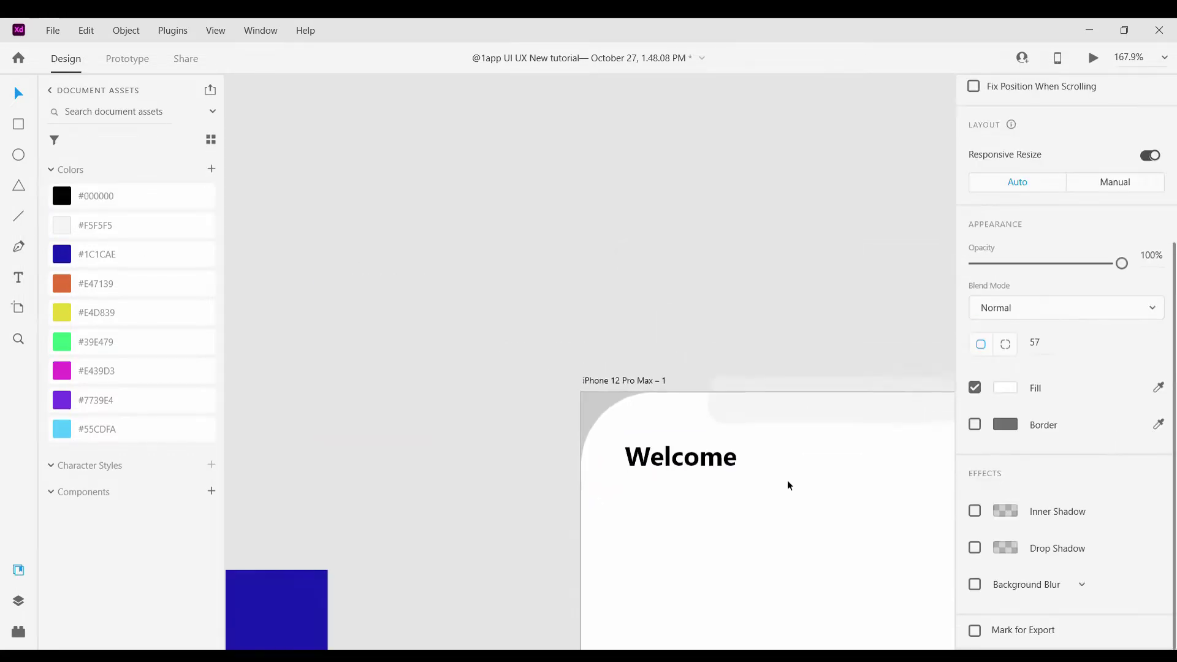
scroll(583, 378, "up", 2)
left_click(537, 350)
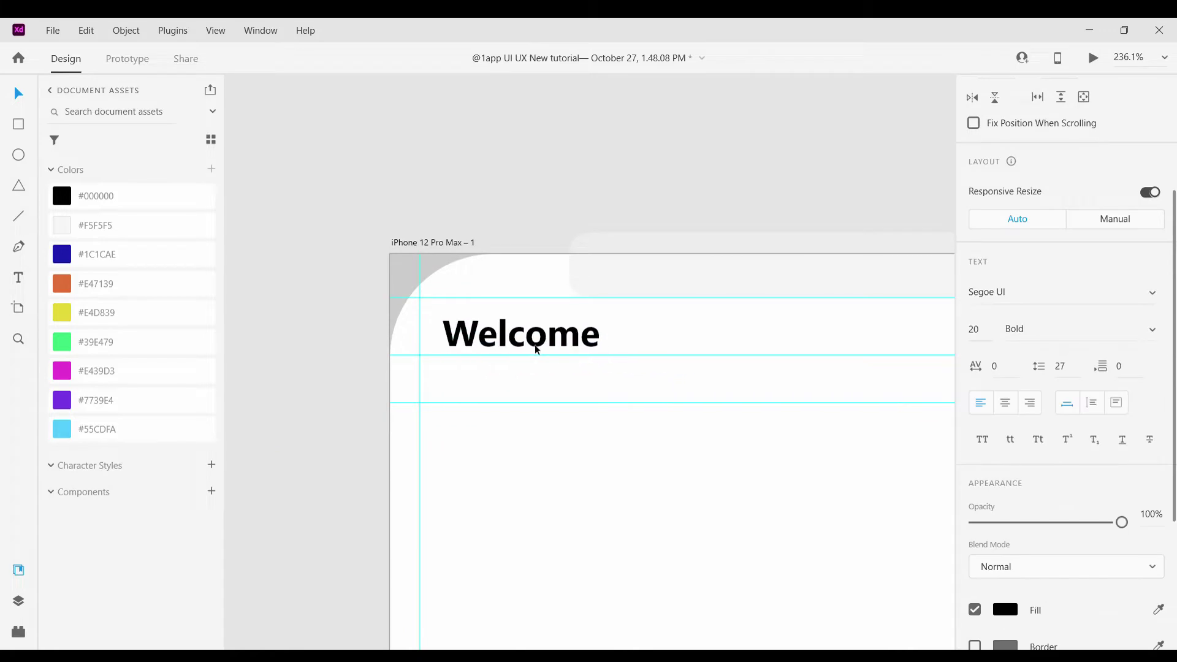
left_click_drag(528, 363, 543, 384)
double_click(543, 368)
left_click(633, 380)
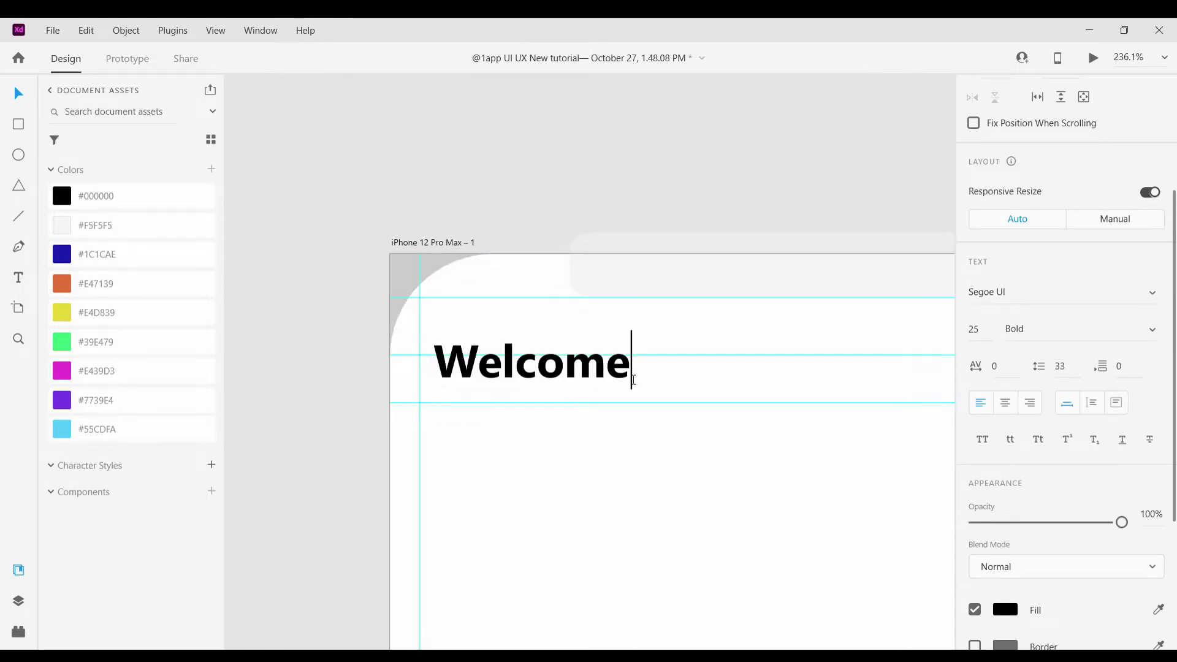
key("Escape")
Colour the heading dark grey #181818 and add that colour to the assets
scroll(717, 478, "down", 3)
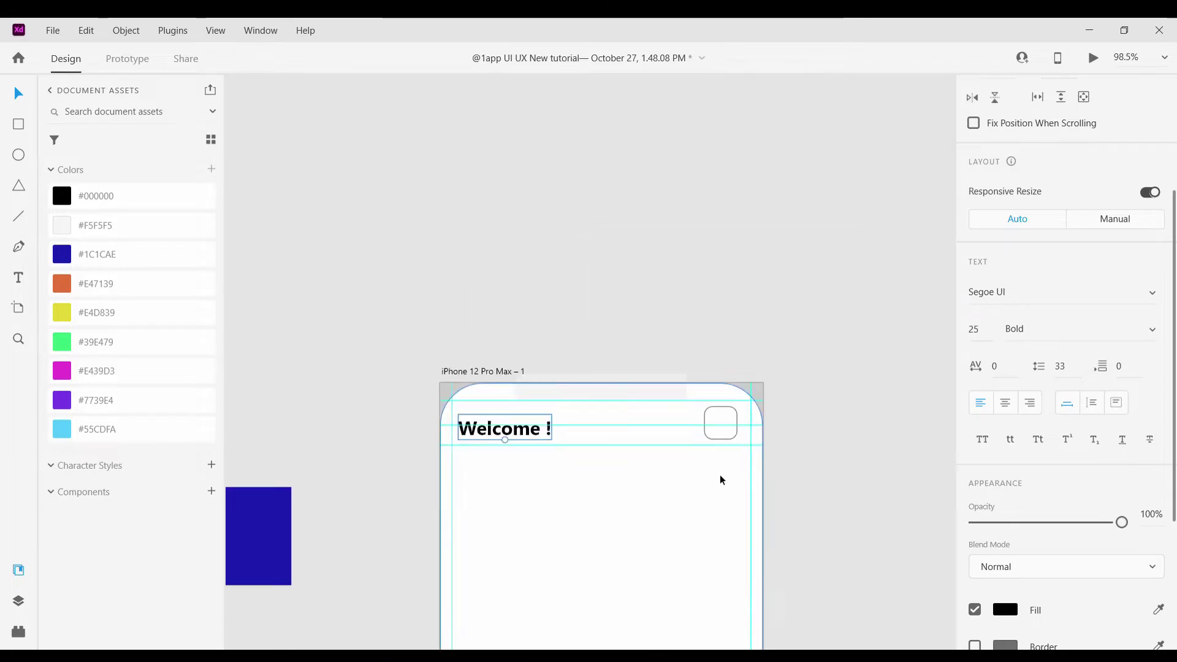
scroll(718, 478, "up", 2)
scroll(952, 611, "down", 1)
scroll(1002, 608, "down", 1)
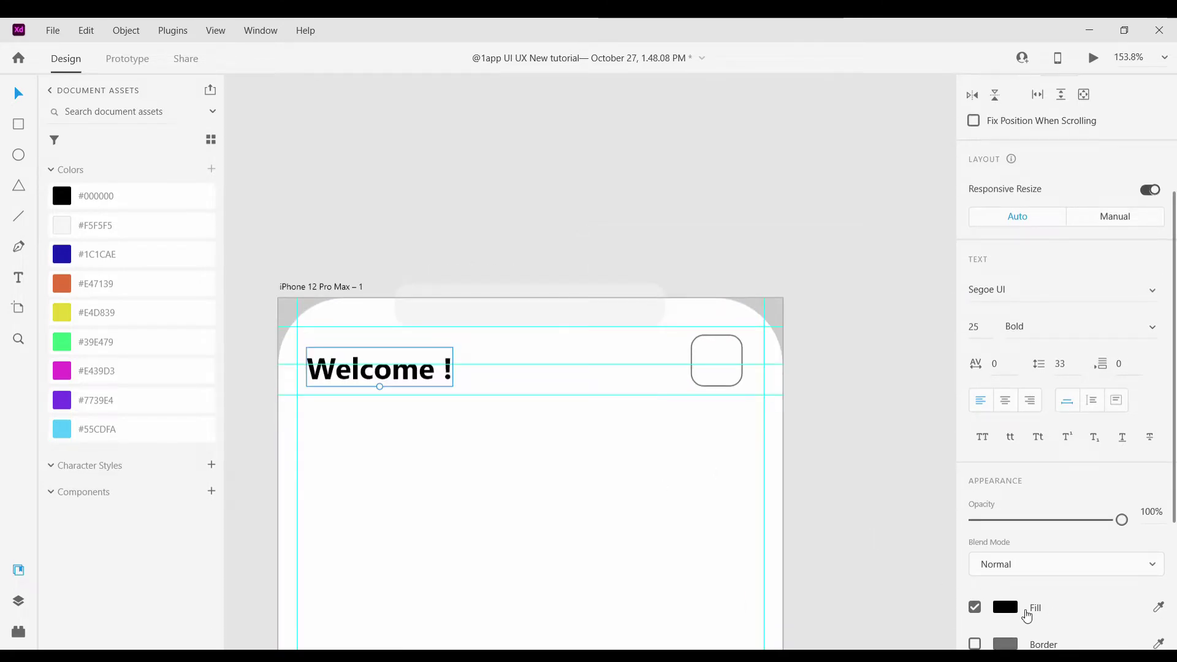
left_click(1005, 607)
left_click(782, 544)
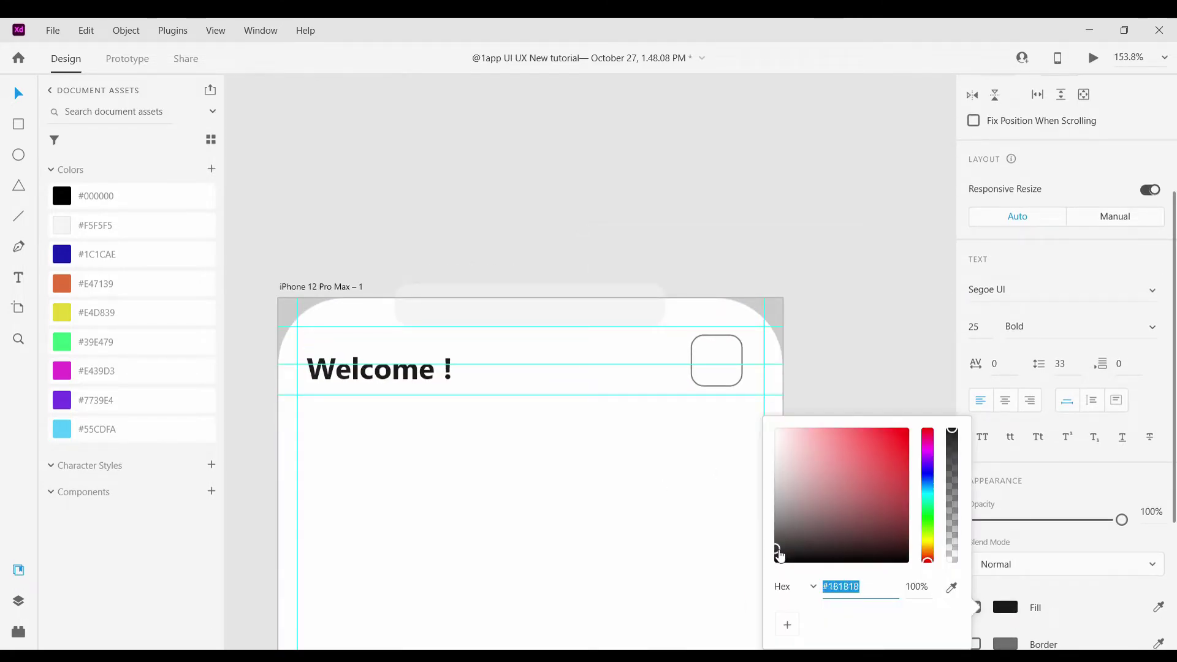
left_click(212, 170)
left_click(336, 174)
scroll(512, 326, "down", 5)
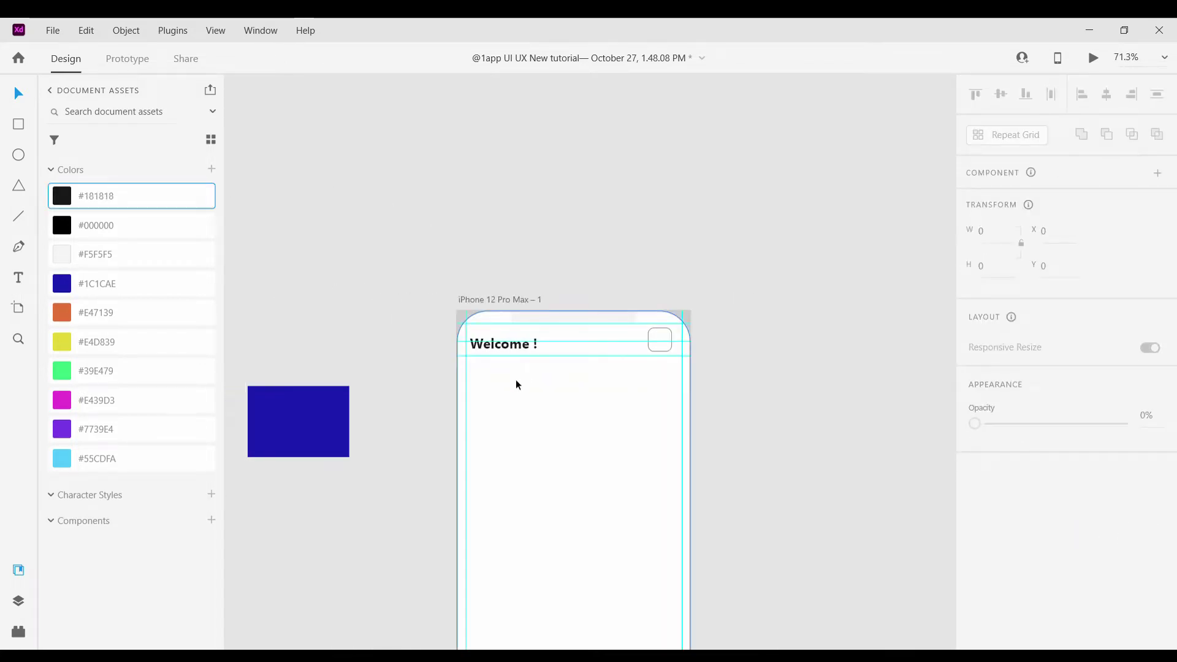
scroll(517, 385, "up", 5)
left_click(494, 295)
left_click_drag(500, 299, 497, 352)
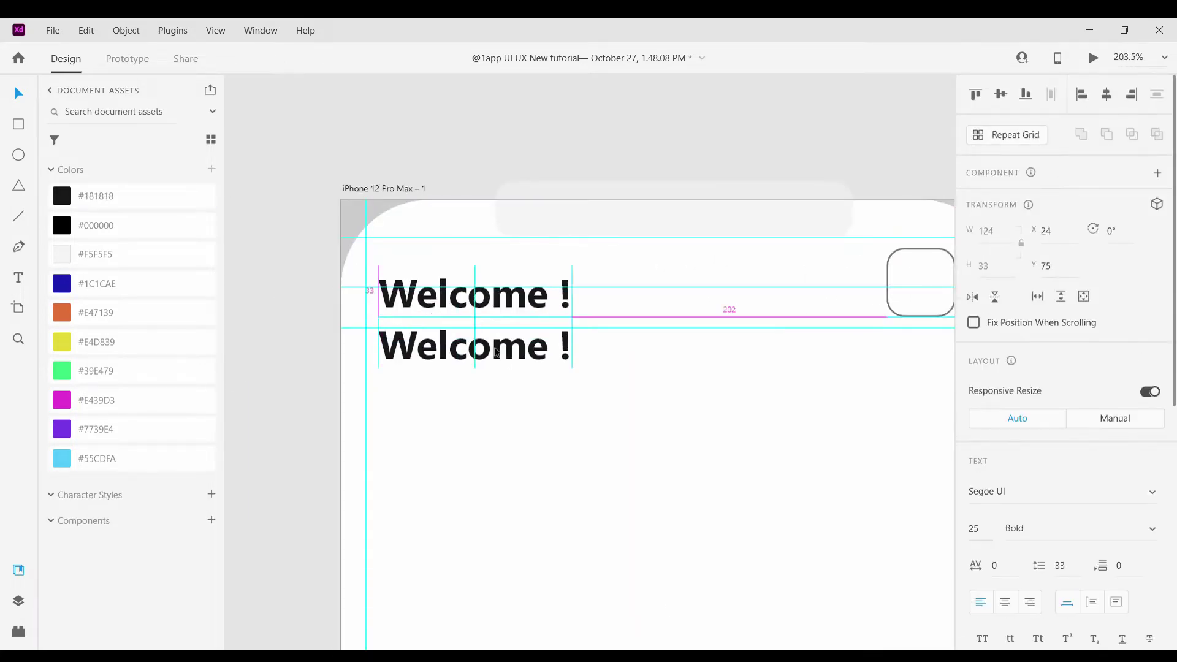
double_click(495, 351)
key("BackSpace")
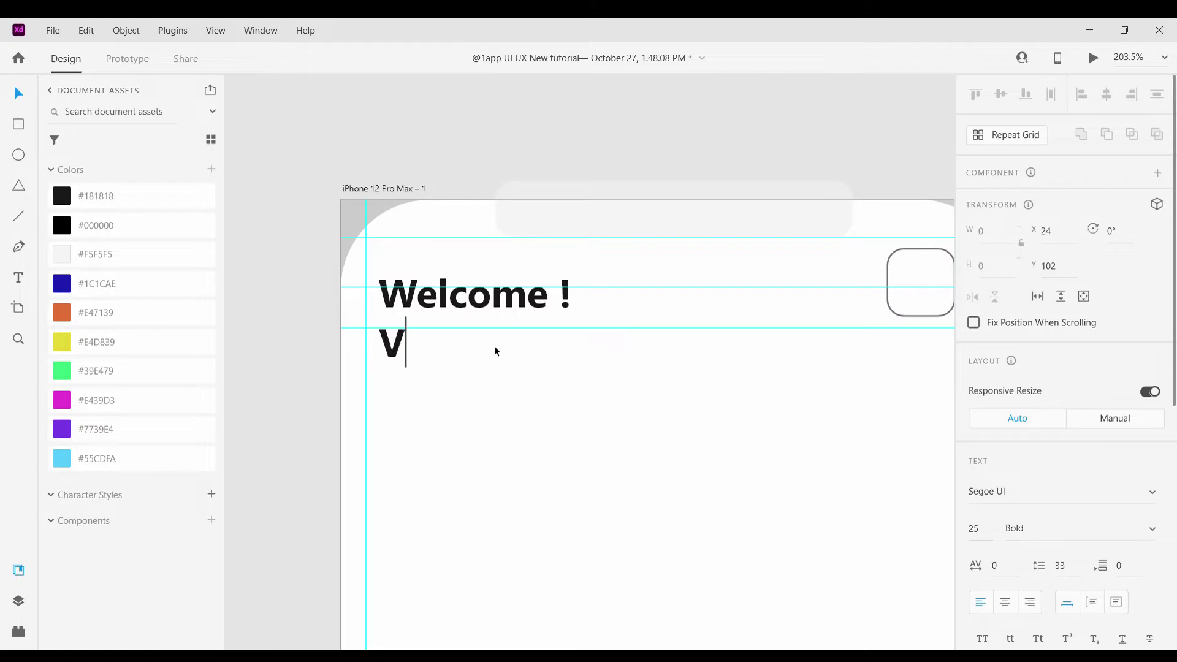
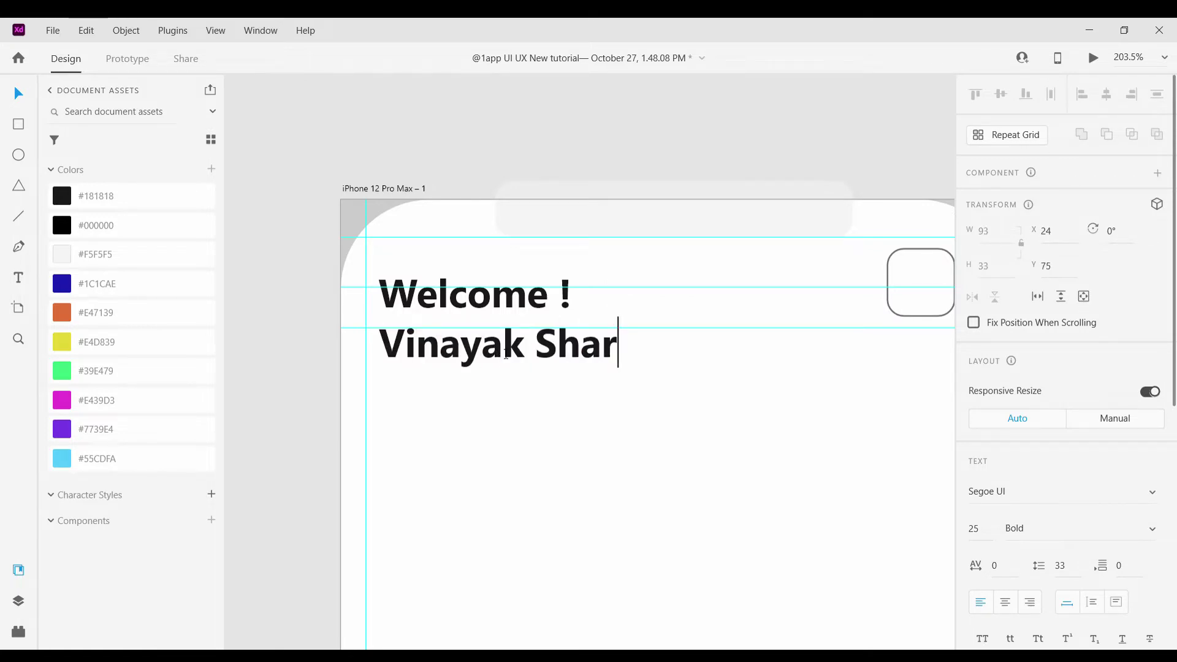
key("Escape")
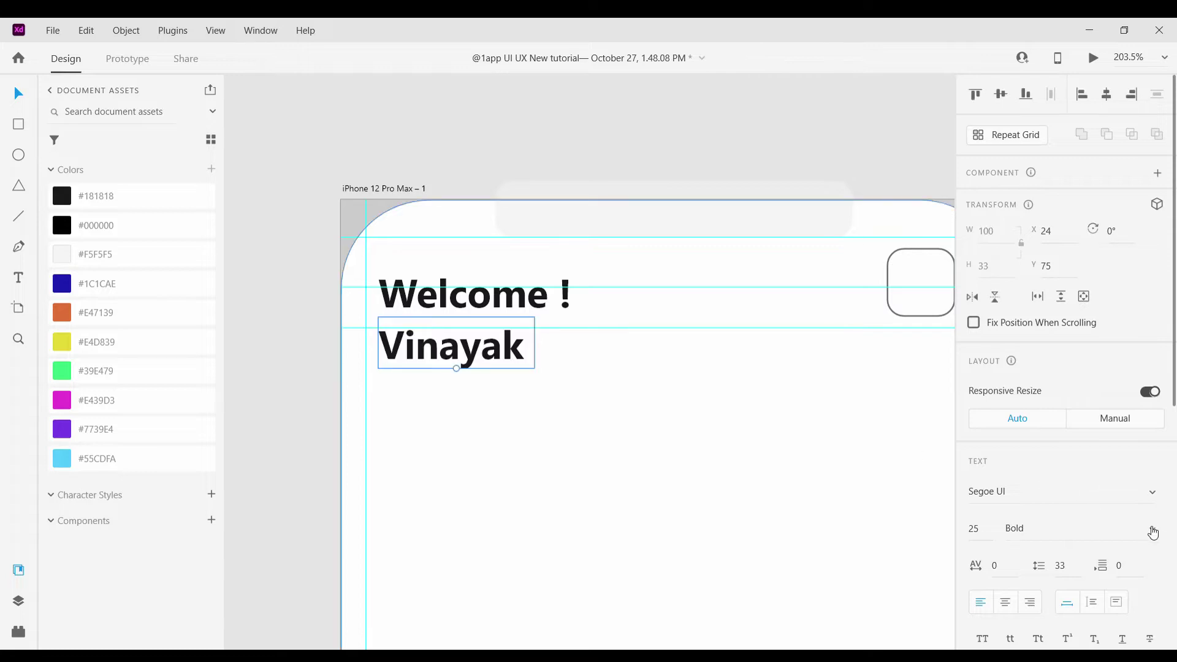
key("ctrl+z")
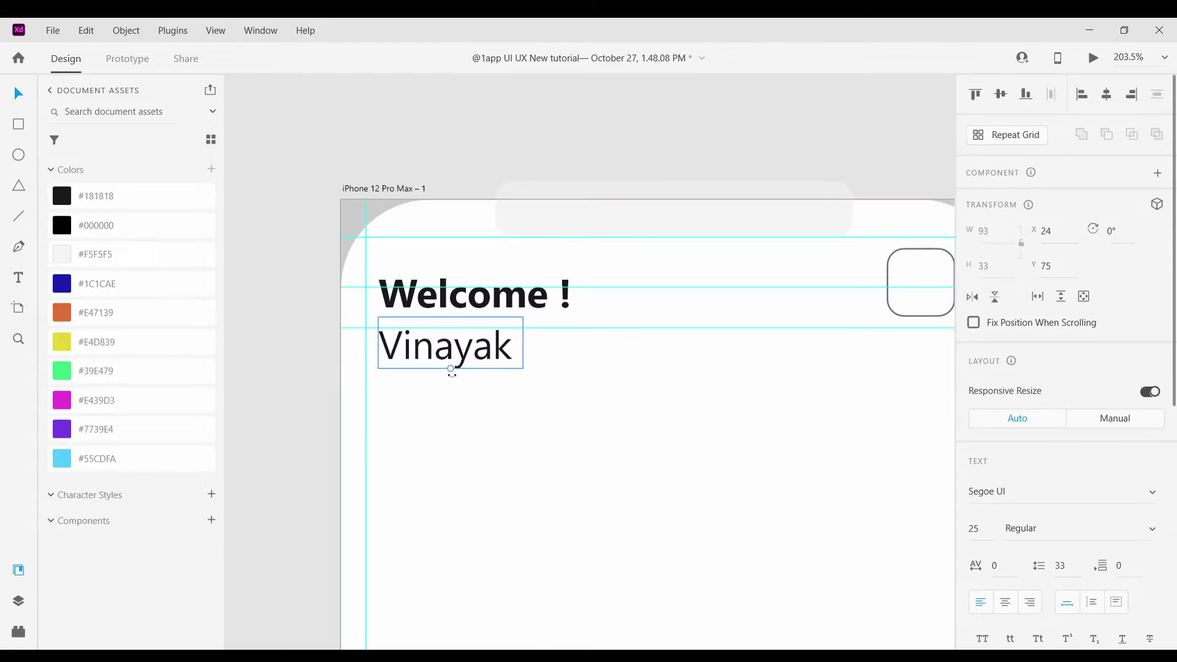
left_click_drag(451, 373, 451, 350)
scroll(1115, 552, "down", 2)
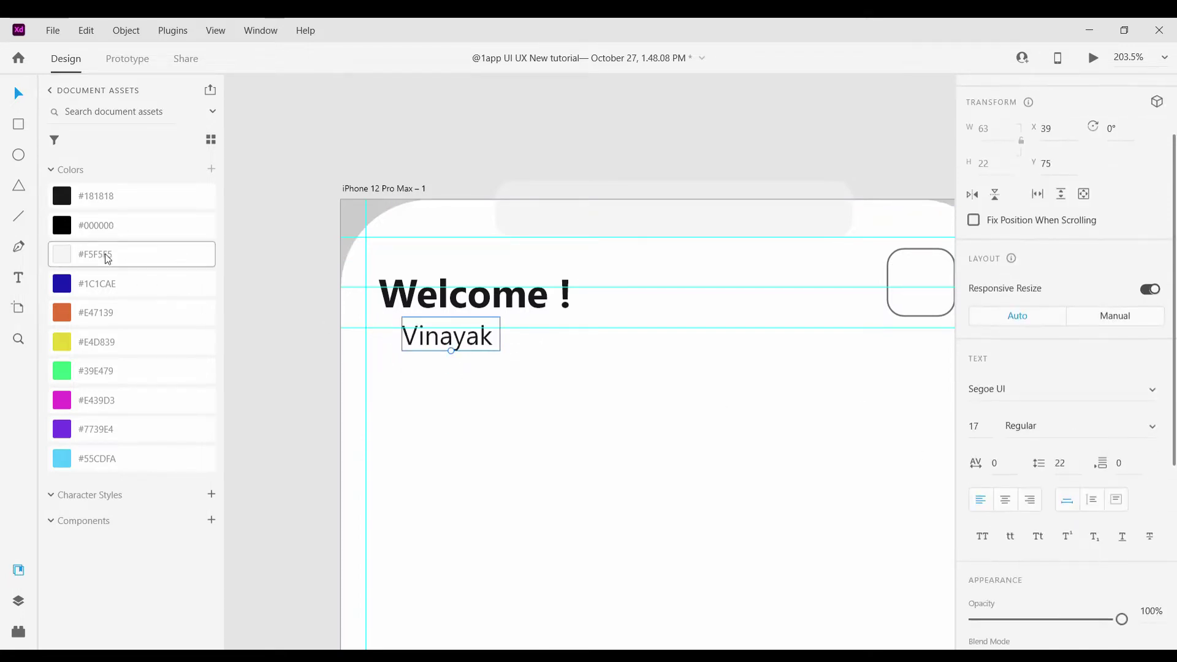
left_click(107, 259)
scroll(1090, 586, "down", 3)
left_click(1006, 556)
left_click(779, 488)
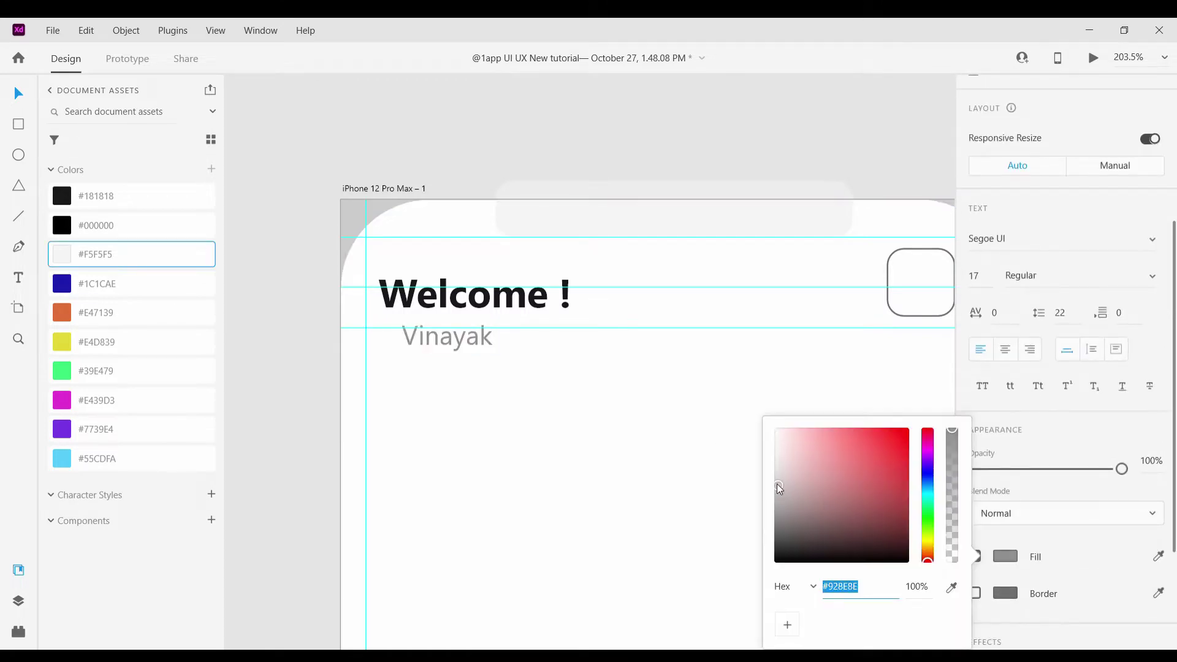
left_click_drag(773, 471, 768, 497)
left_click(211, 169)
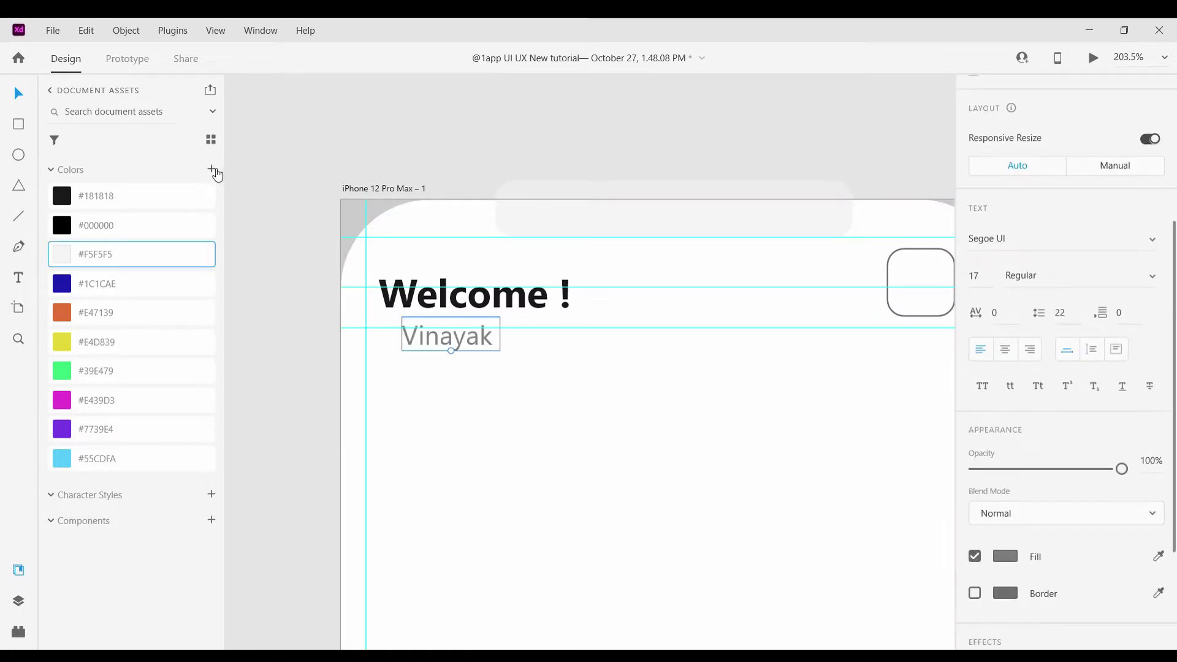
scroll(466, 360, "up", 3)
left_click(535, 414)
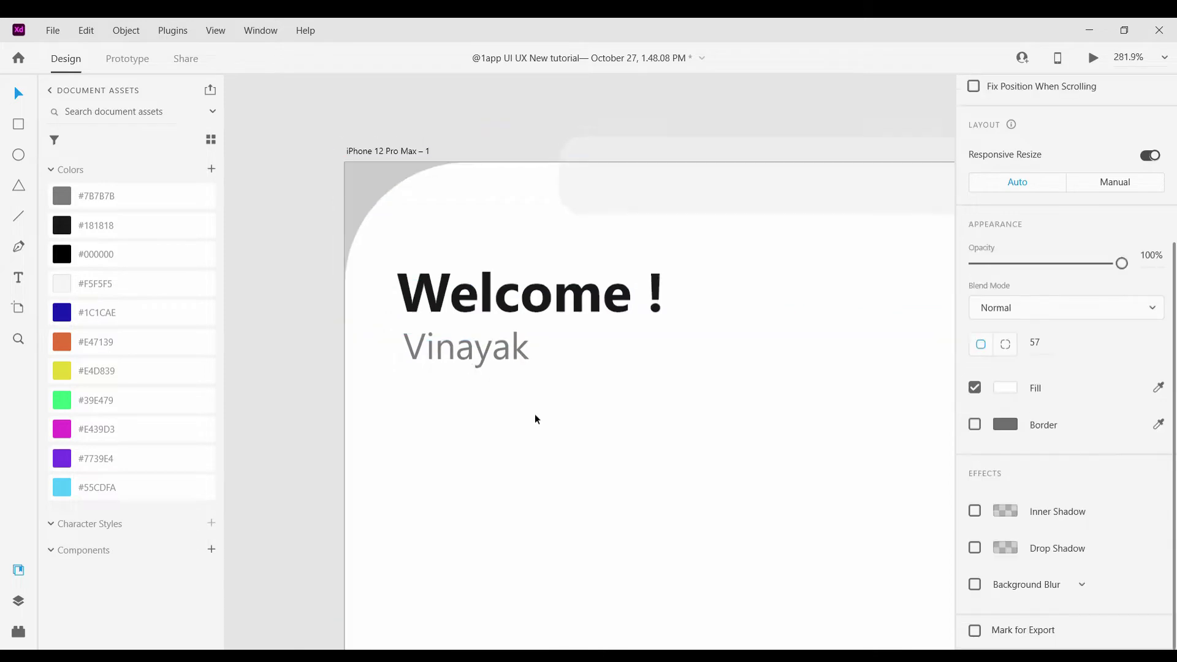
scroll(535, 413, "down", 5)
scroll(534, 417, "up", 5)
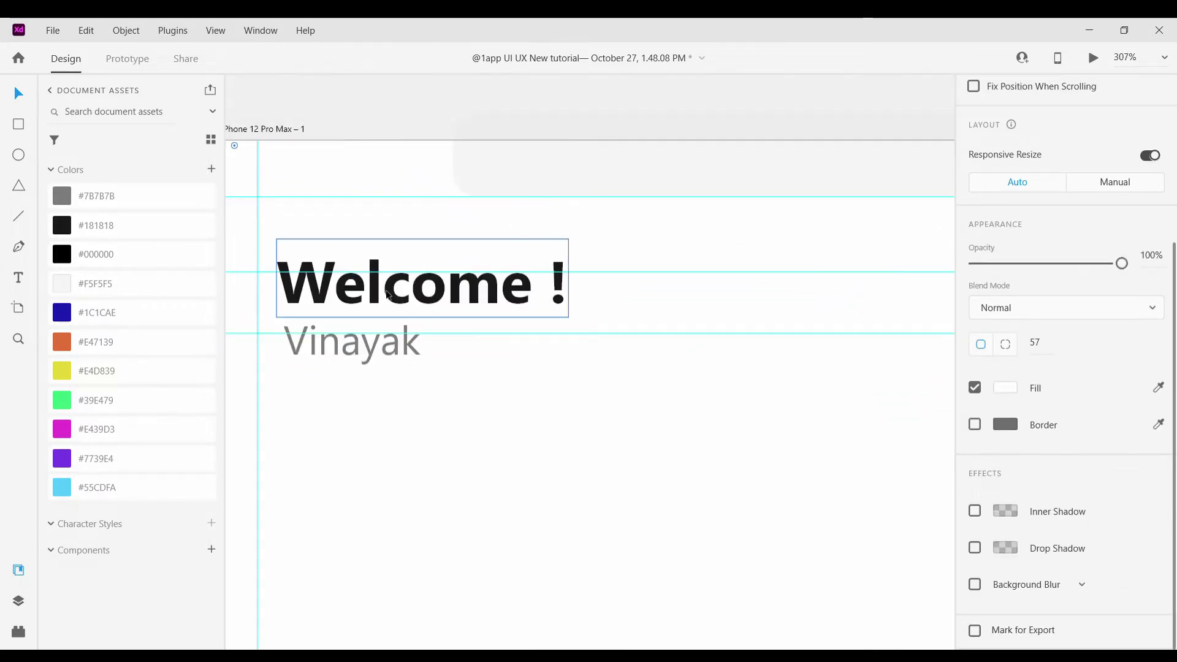
scroll(543, 394, "down", 8)
key("Escape")
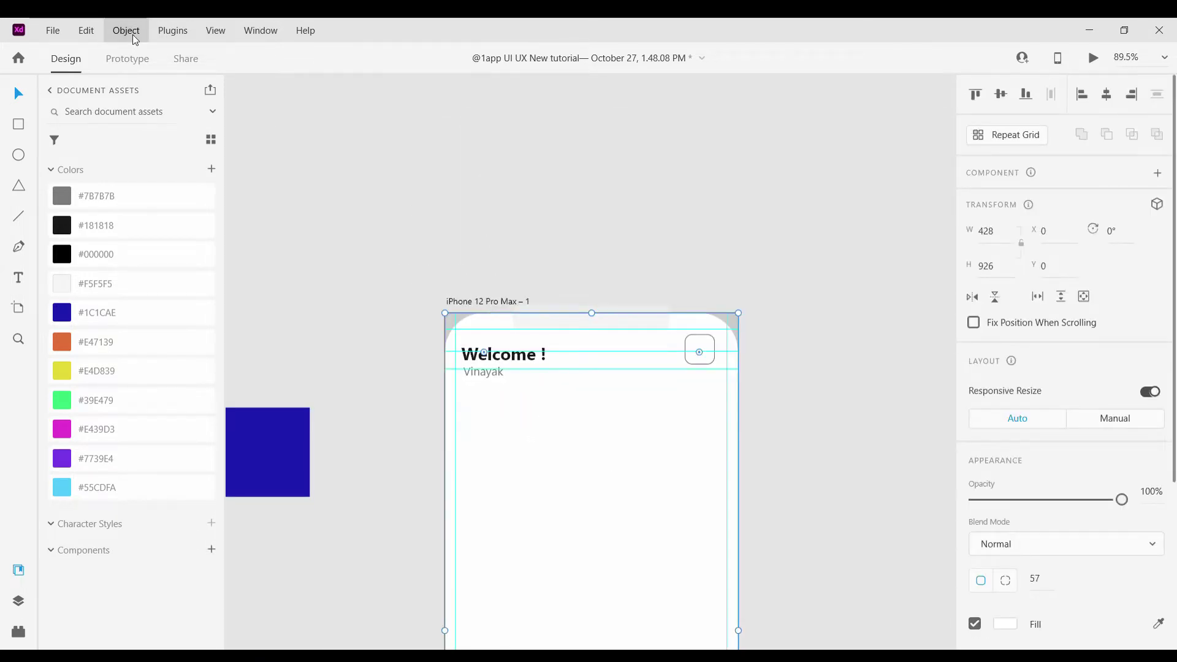
left_click(601, 473)
key("Escape")
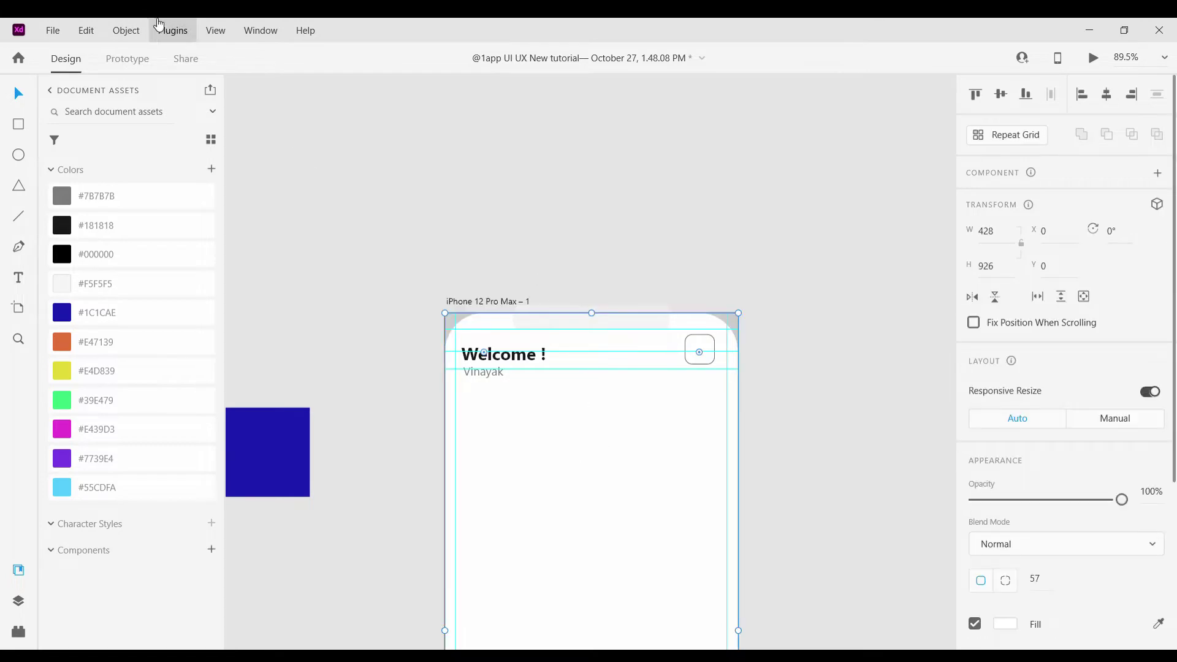
scroll(516, 395, "up", 5)
left_click_drag(510, 408, 411, 331)
left_click(515, 241)
key("ctrl+minus")
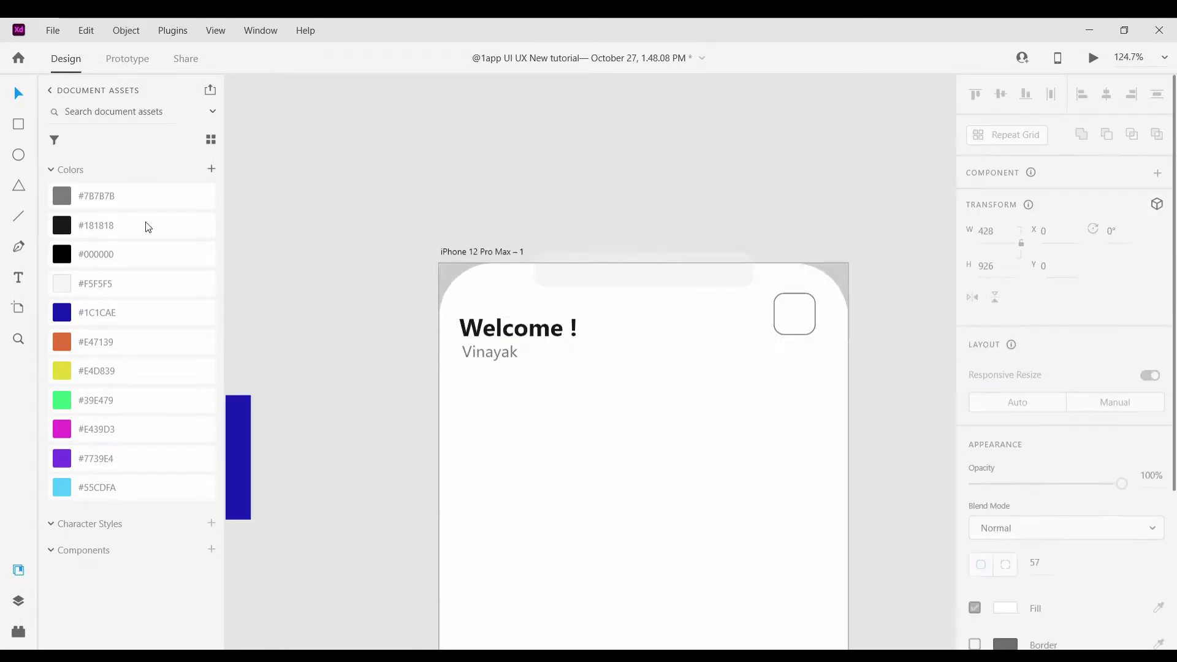
left_click(19, 218)
scroll(552, 325, "up", 5)
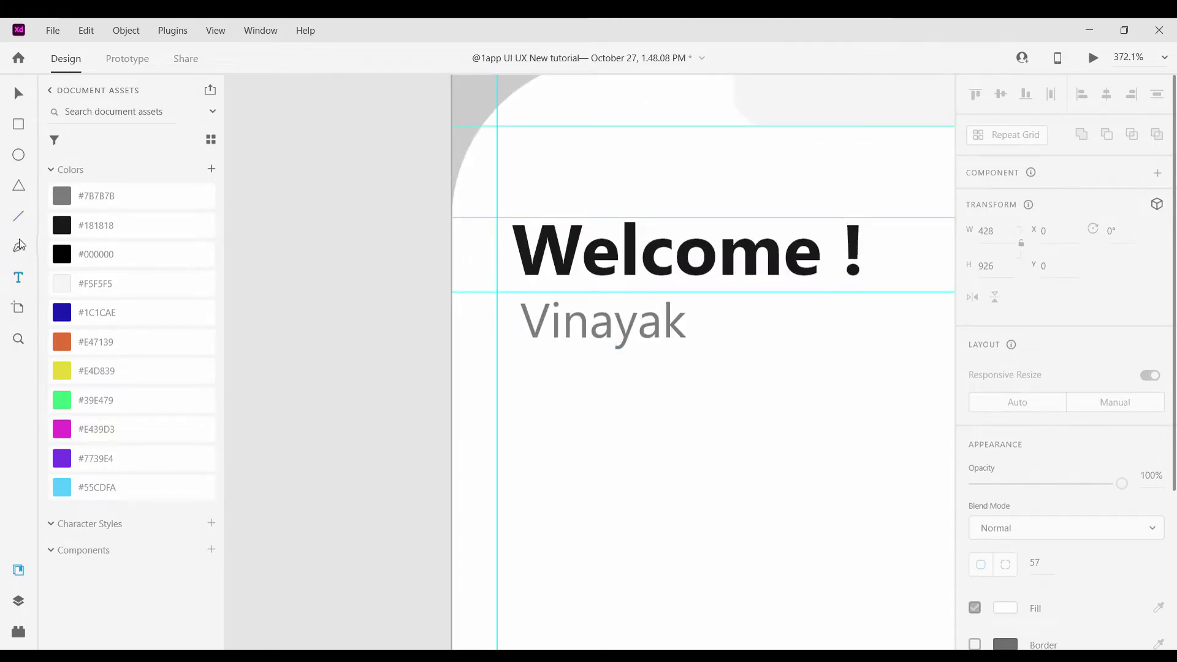
left_click(527, 292)
Bend the path into a curved swoosh and fill it with asset colour #55CDFA
left_click_drag(809, 323, 890, 402)
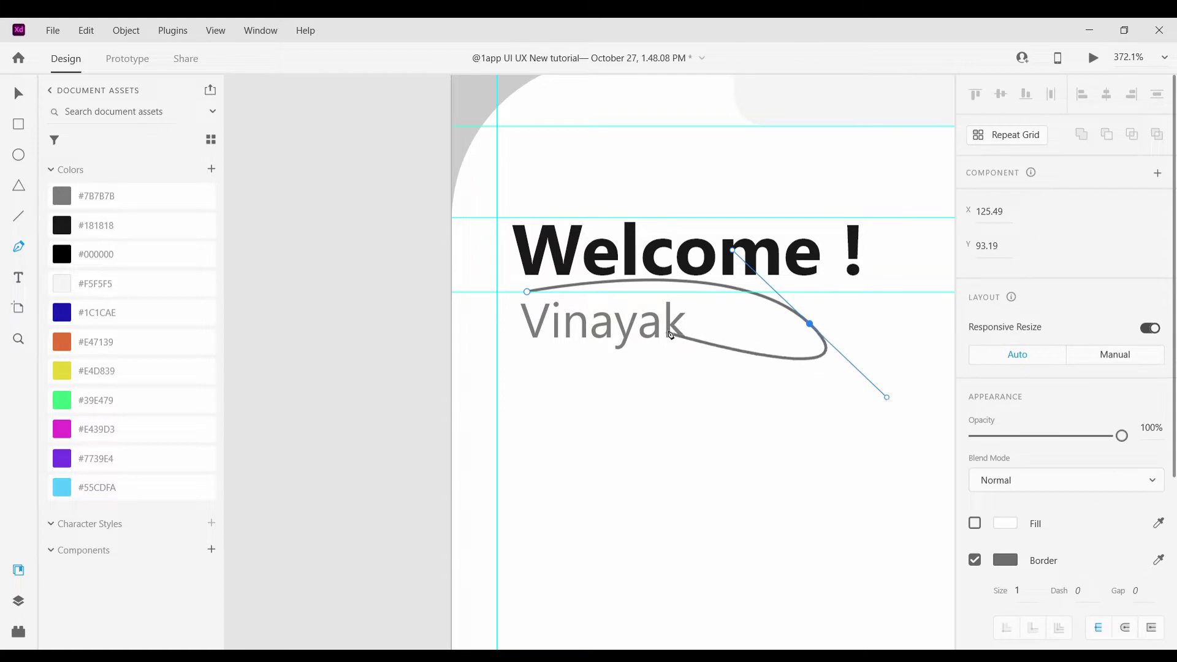
left_click(18, 94)
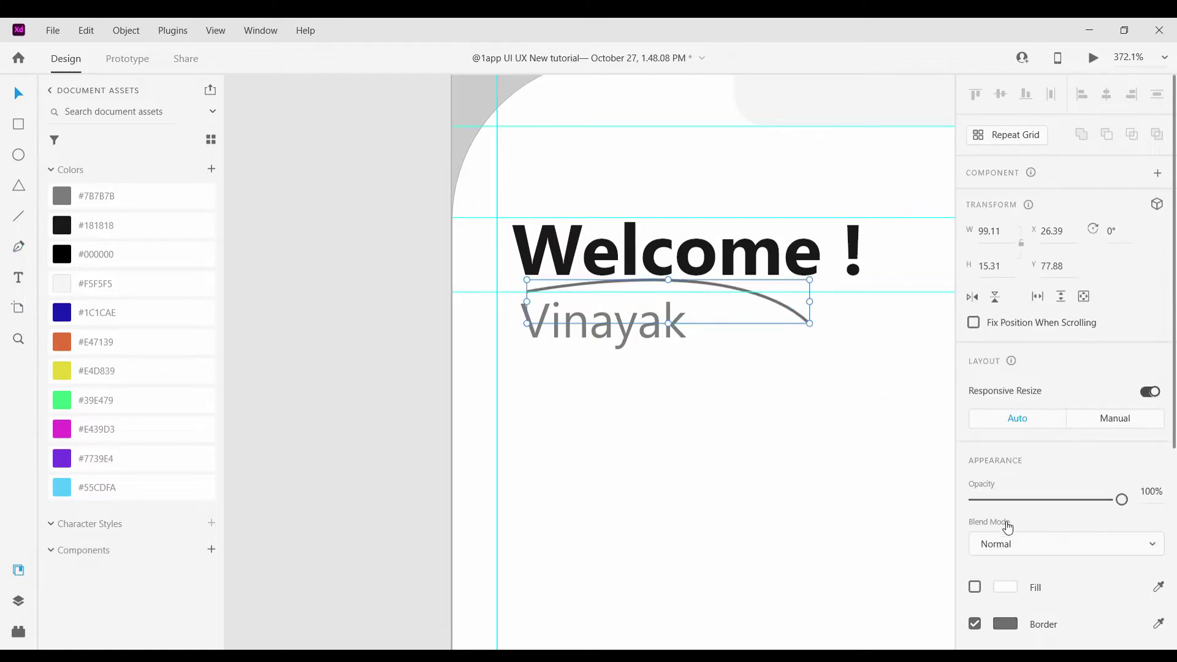
left_click(975, 587)
left_click(1005, 587)
left_click_drag(885, 445, 856, 463)
left_click(123, 488)
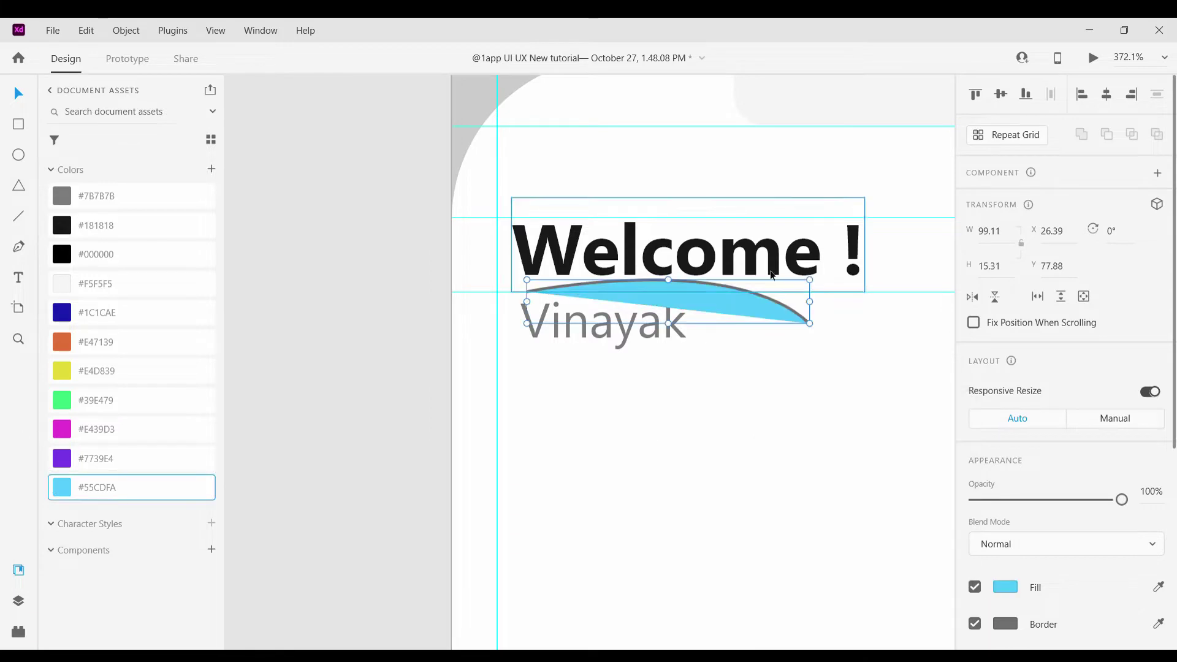
Move the blue swoosh beneath the Welcome ! lettering, above the grey name subtitle
scroll(761, 288, "up", 3)
left_click_drag(727, 323, 693, 288)
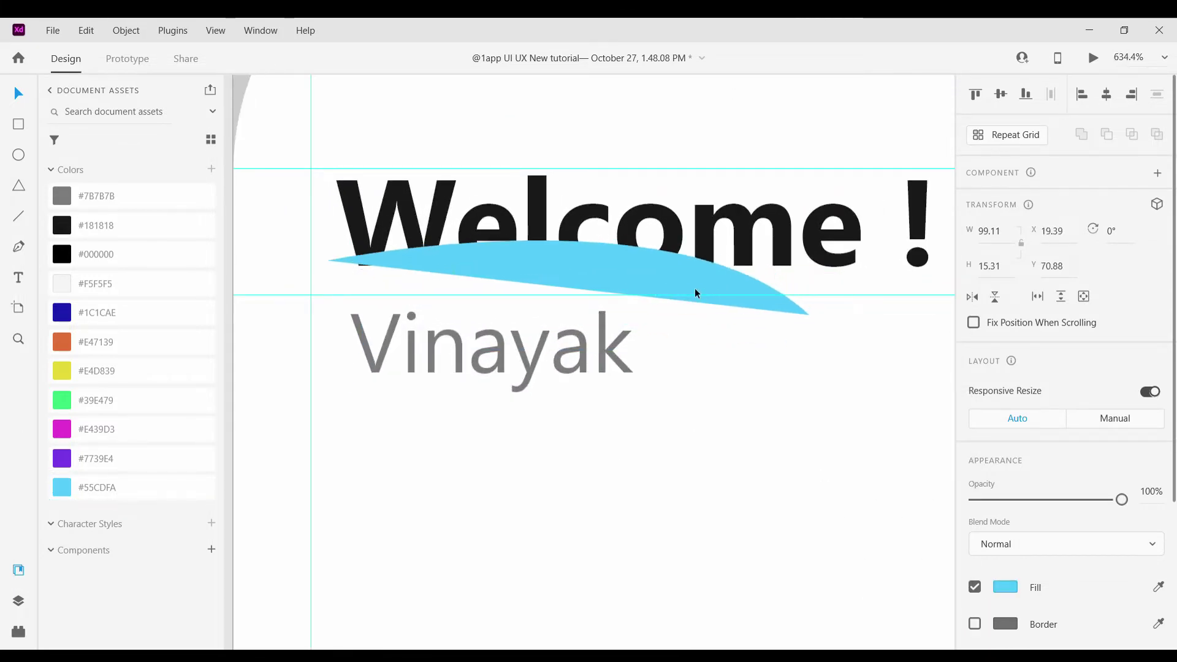
left_click(694, 288)
left_click(708, 405)
scroll(686, 439, "down", 3)
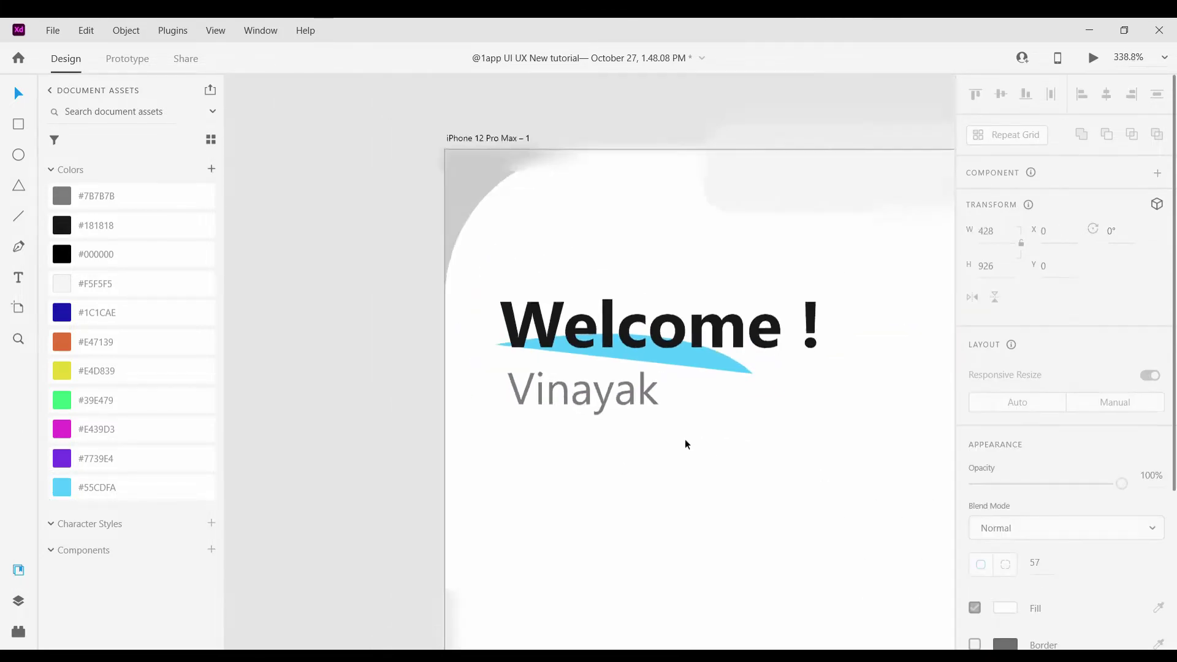
left_click(628, 381)
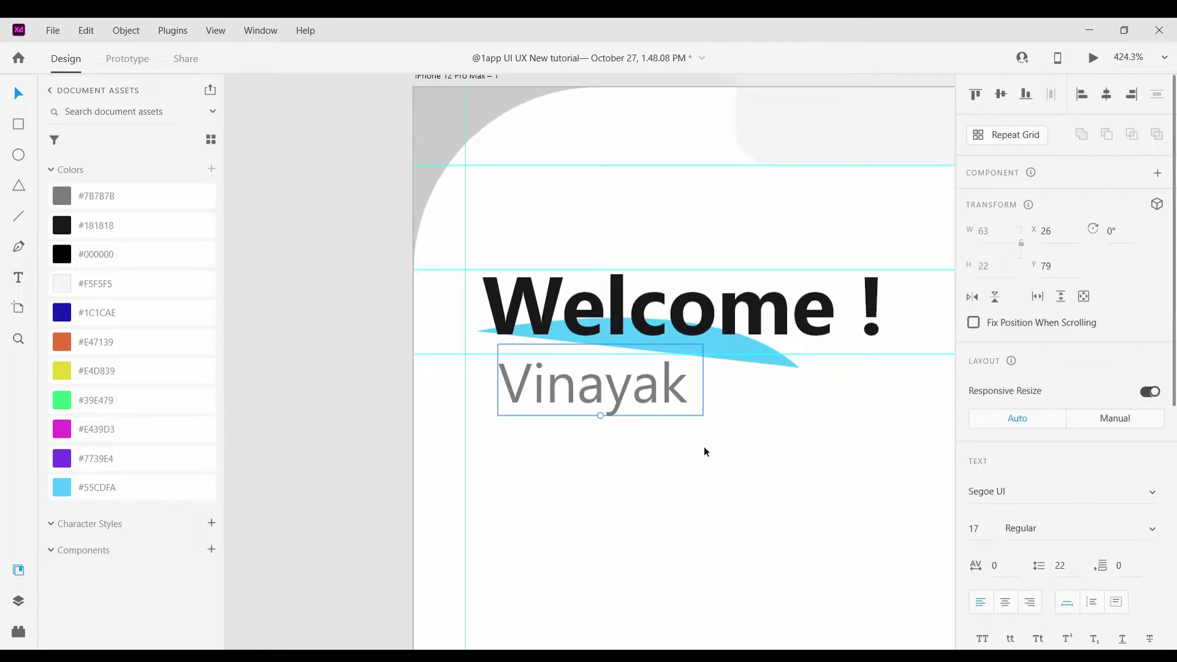
left_click(704, 446)
scroll(726, 462, "down", 5)
scroll(726, 461, "up", 3)
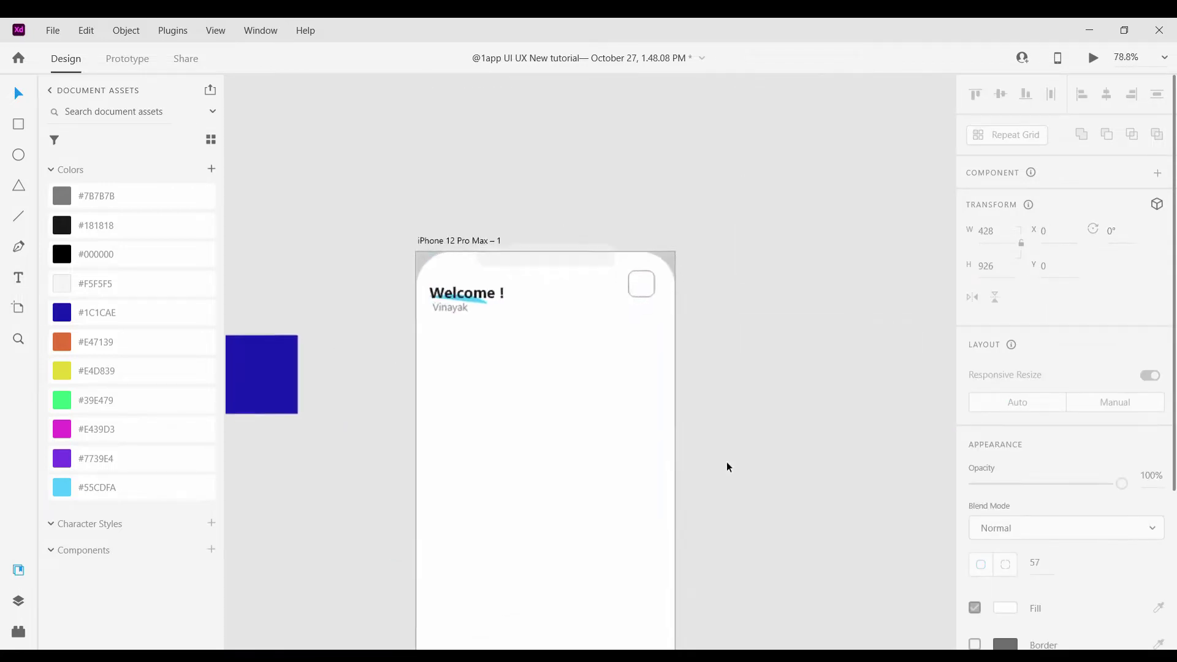
Select the small rounded square at the screen's top right
left_click(605, 244)
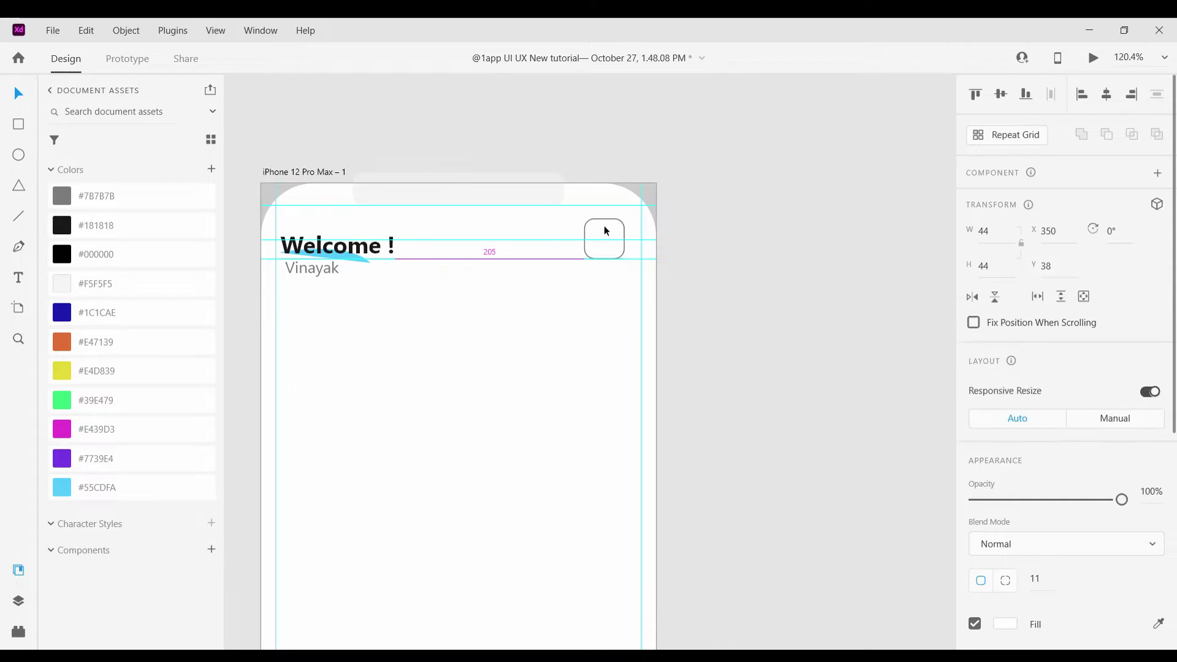
left_click(756, 250)
scroll(757, 251, "down", 4)
scroll(740, 257, "up", 4)
left_click(638, 248)
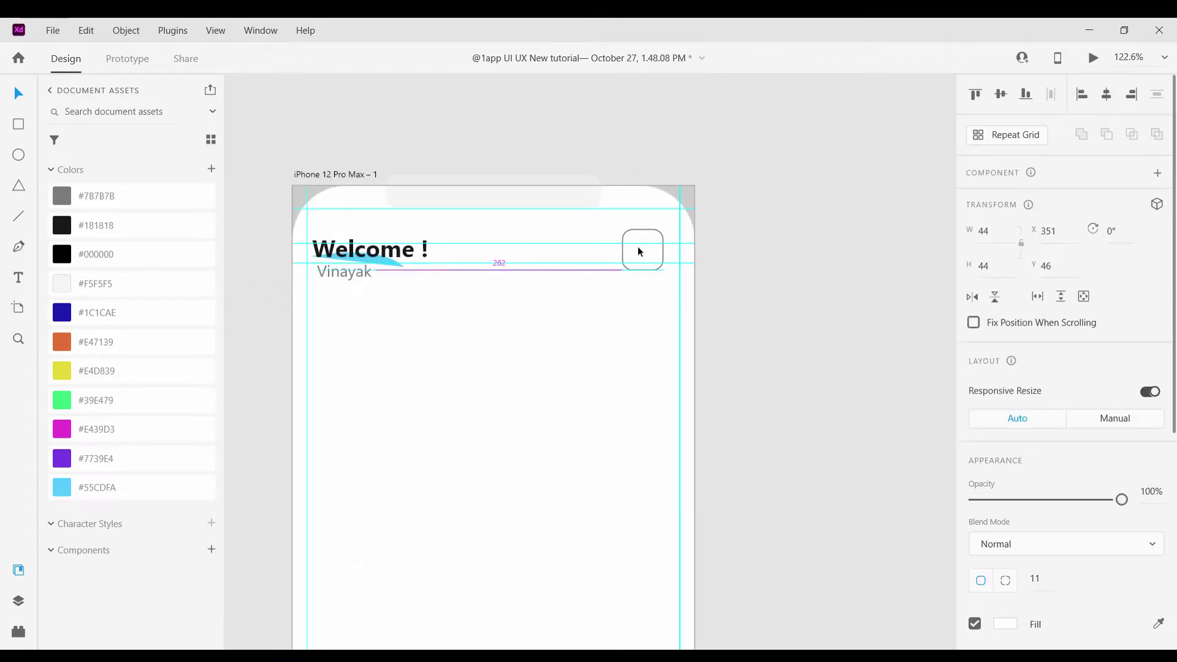
left_click(748, 285)
scroll(748, 285, "down", 3)
scroll(747, 285, "up", 2)
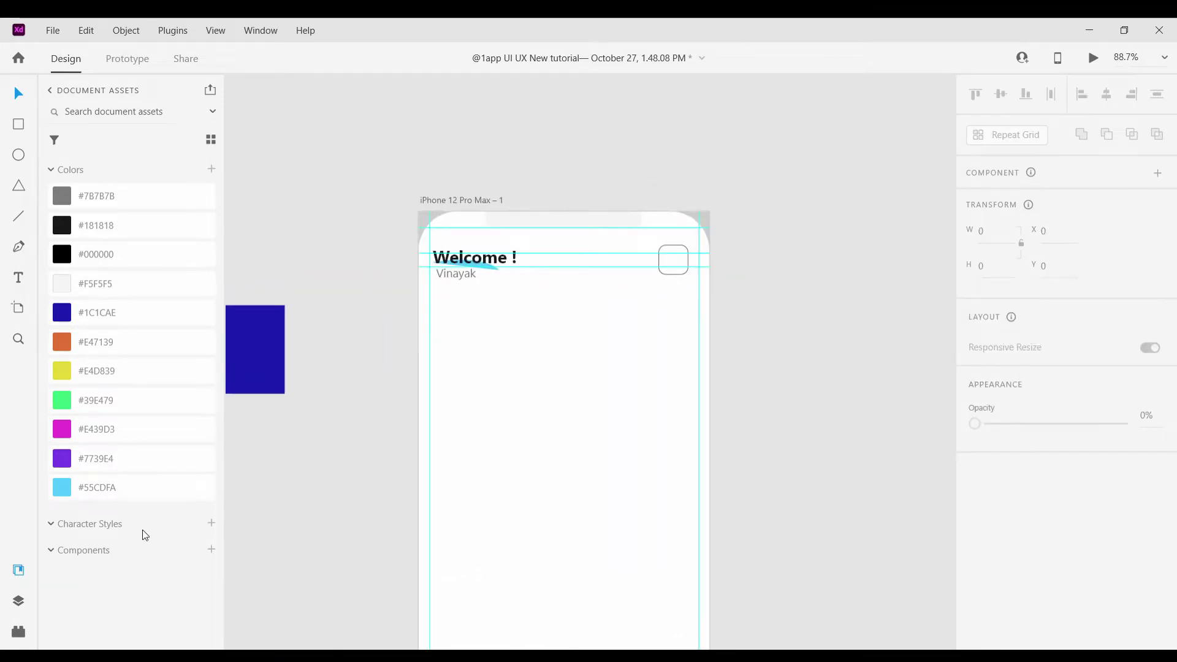
Launch the UI Faces plugin to fill the square with a face avatar
left_click(19, 631)
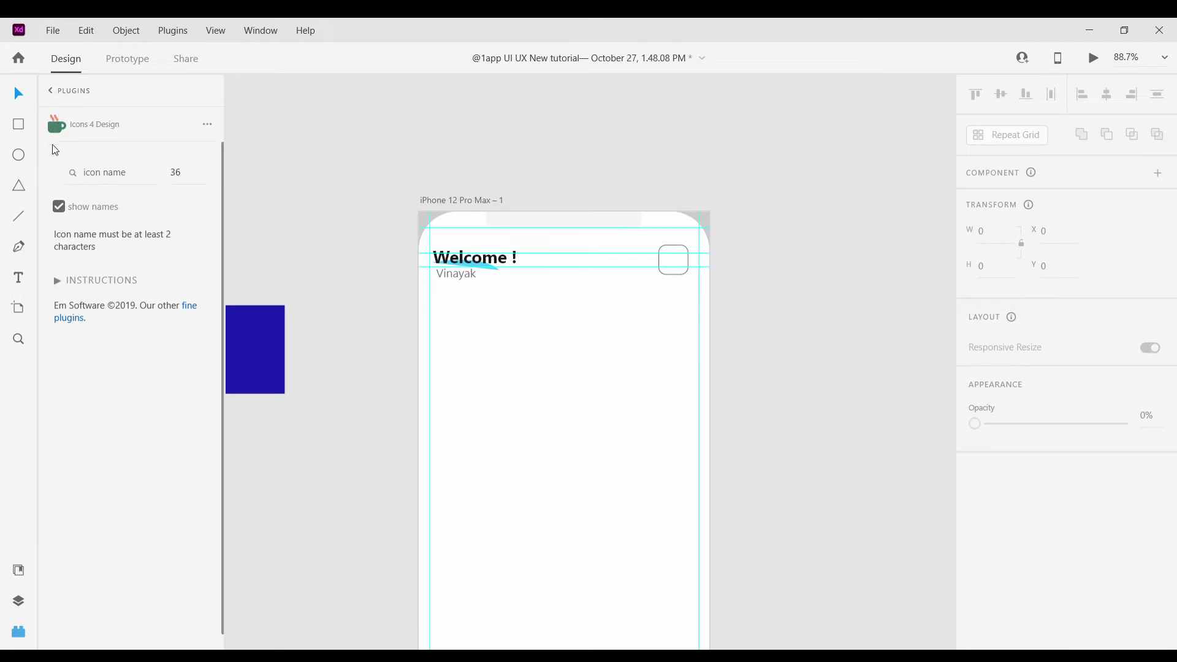
left_click(62, 91)
scroll(126, 581, "down", 5)
left_click(92, 538)
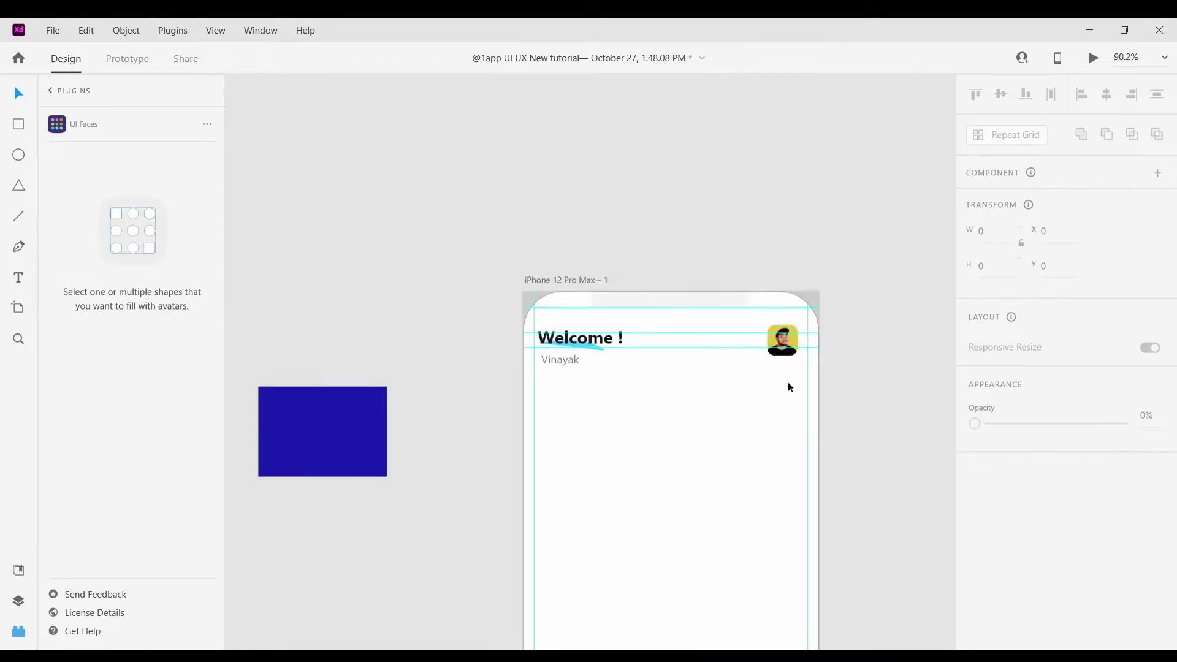
scroll(788, 385, "up", 5)
left_click(767, 398)
scroll(767, 396, "down", 6)
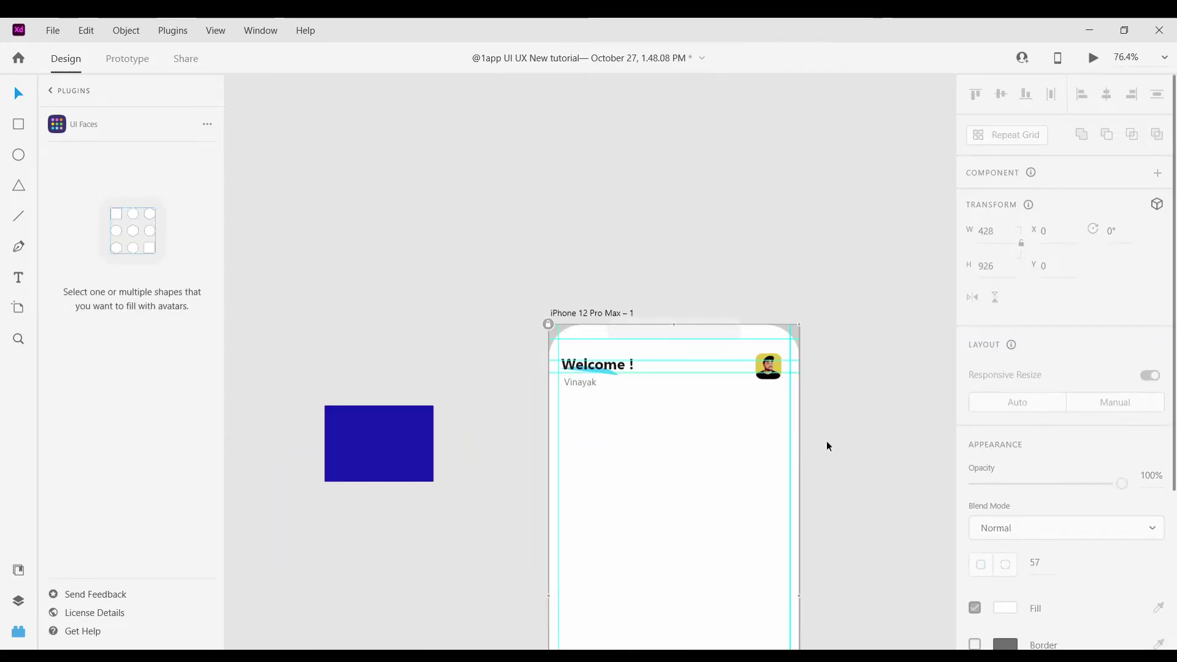
scroll(807, 417, "up", 4)
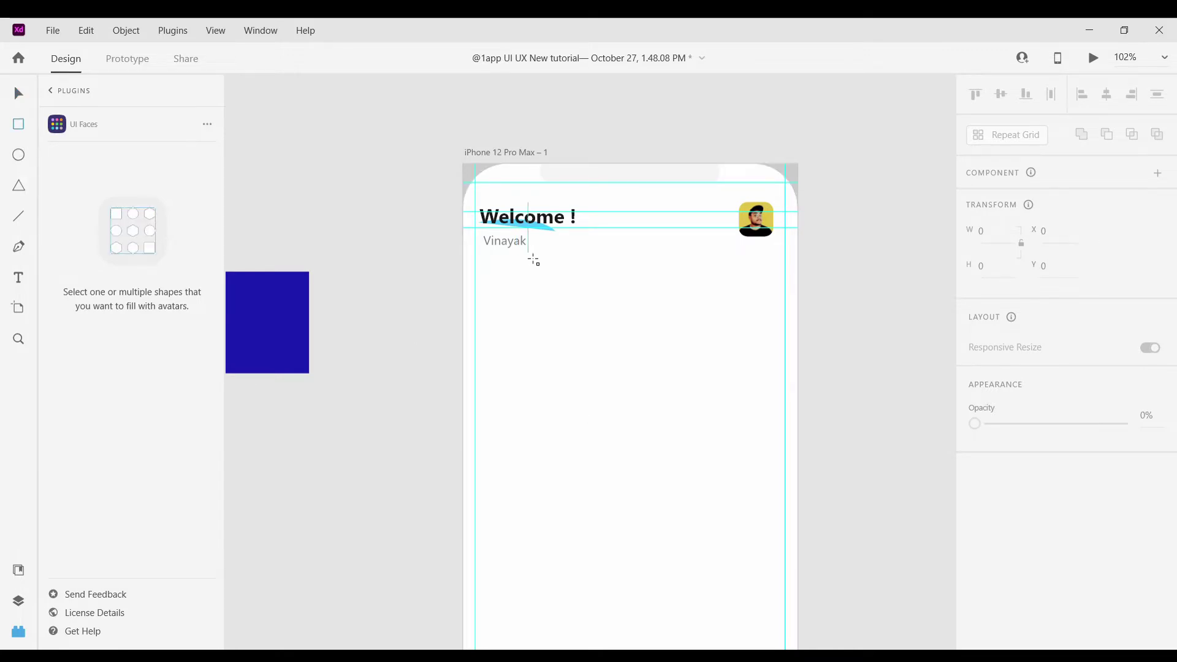
Draw a roughly 293×57 rectangle under the name subtitle and round its corners to 17
mouse_move(491, 259)
left_mouse_down()
mouse_move(735, 320)
mouse_move(782, 307)
mouse_move(735, 312)
left_mouse_up()
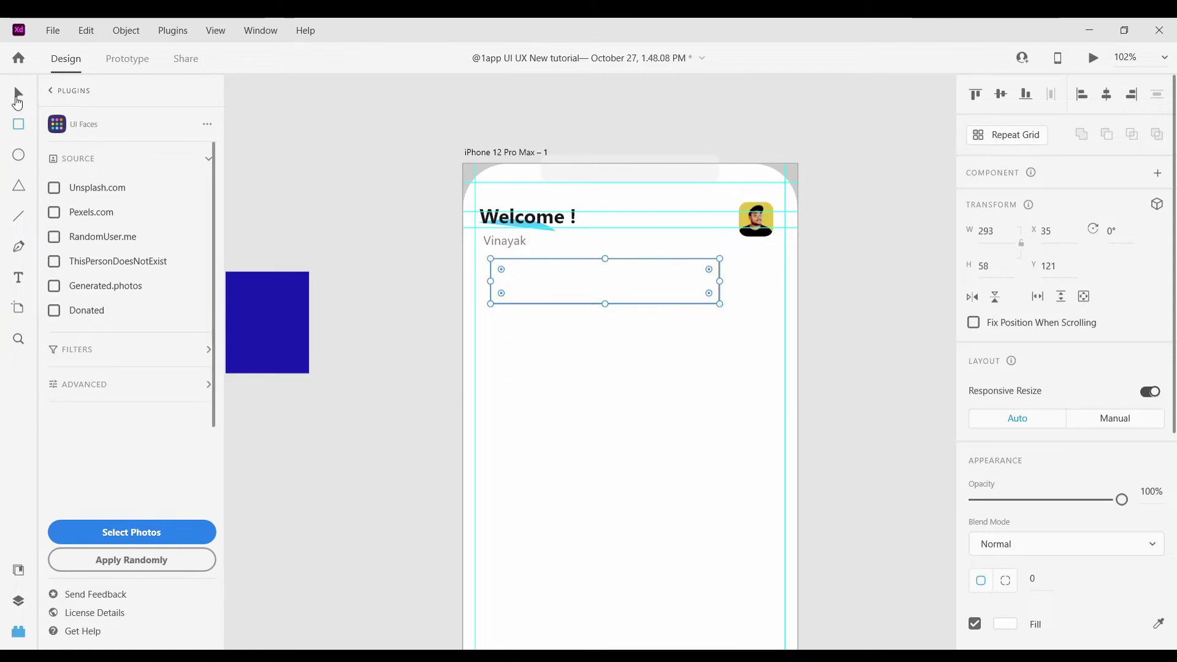
scroll(532, 291, "up", 5)
left_click_drag(457, 253, 478, 259)
scroll(542, 420, "down", 3)
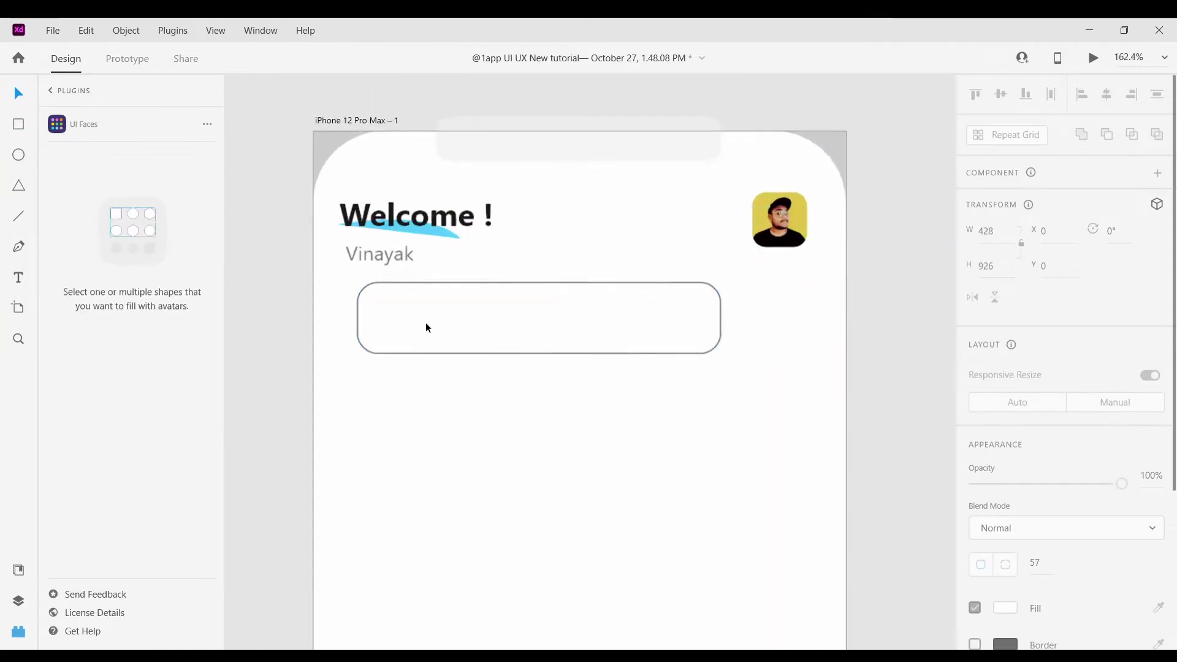
left_click_drag(425, 329, 399, 324)
Fill the bar with the #F5F5F5 asset colour and remove its border
left_click(399, 329)
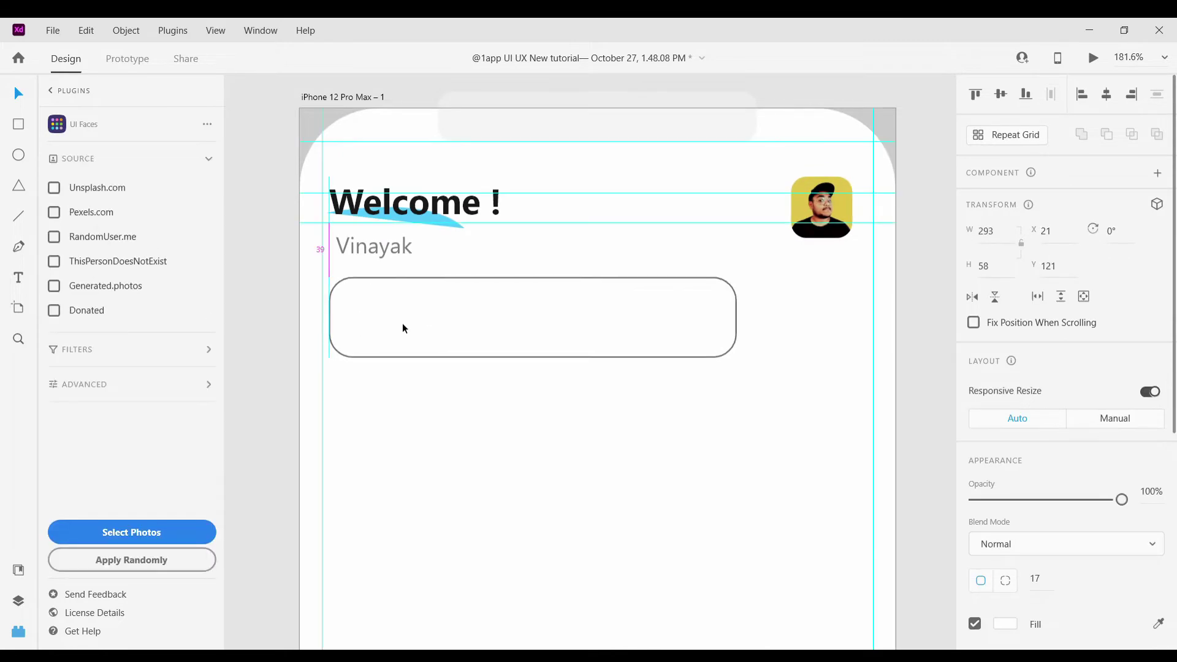
left_click(18, 570)
left_click(95, 283)
scroll(1036, 551, "down", 4)
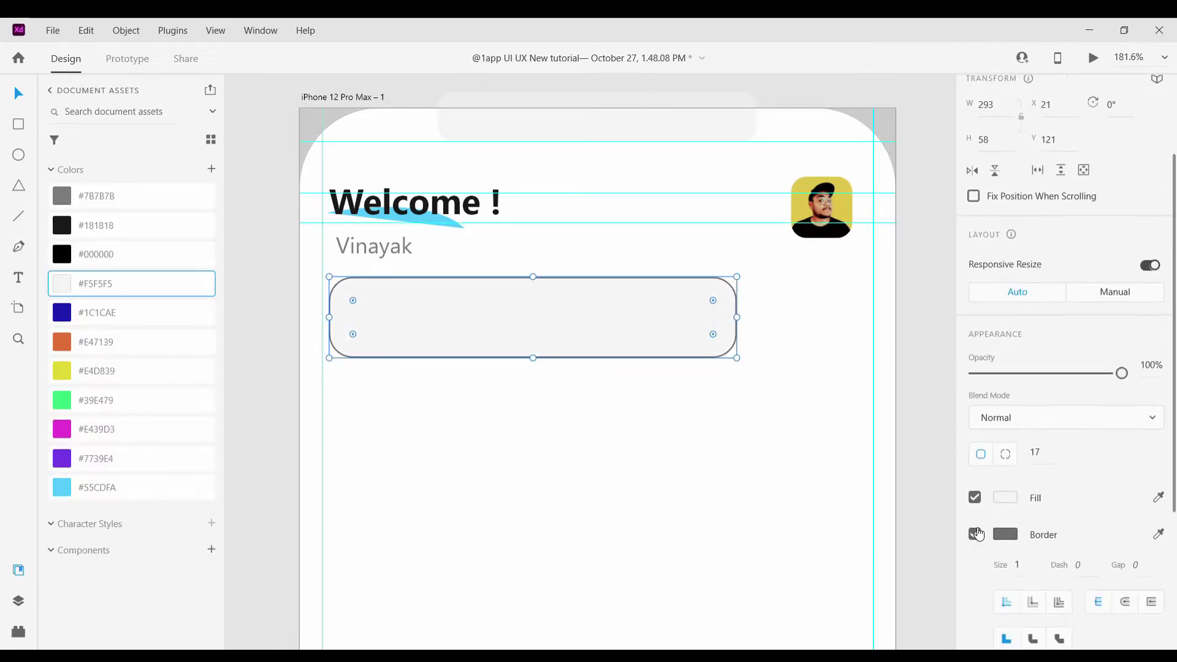
left_click(974, 534)
left_click(623, 442)
scroll(635, 432, "down", 5)
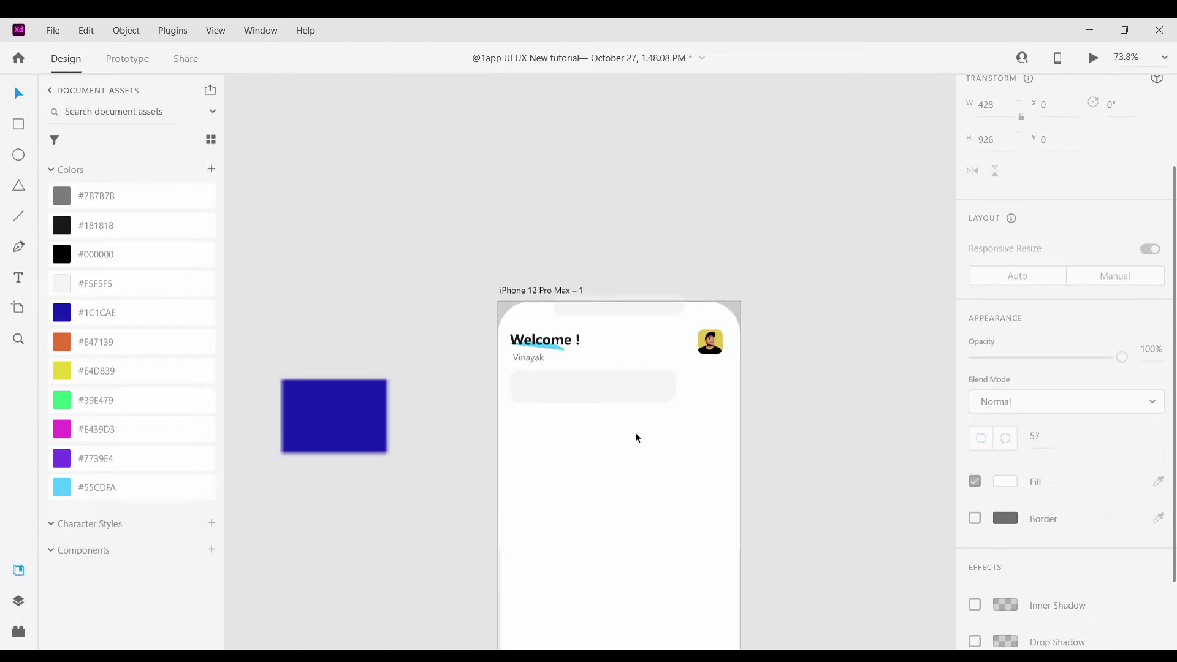
scroll(557, 342, "up", 5)
scroll(559, 342, "up", 1)
left_click(548, 375)
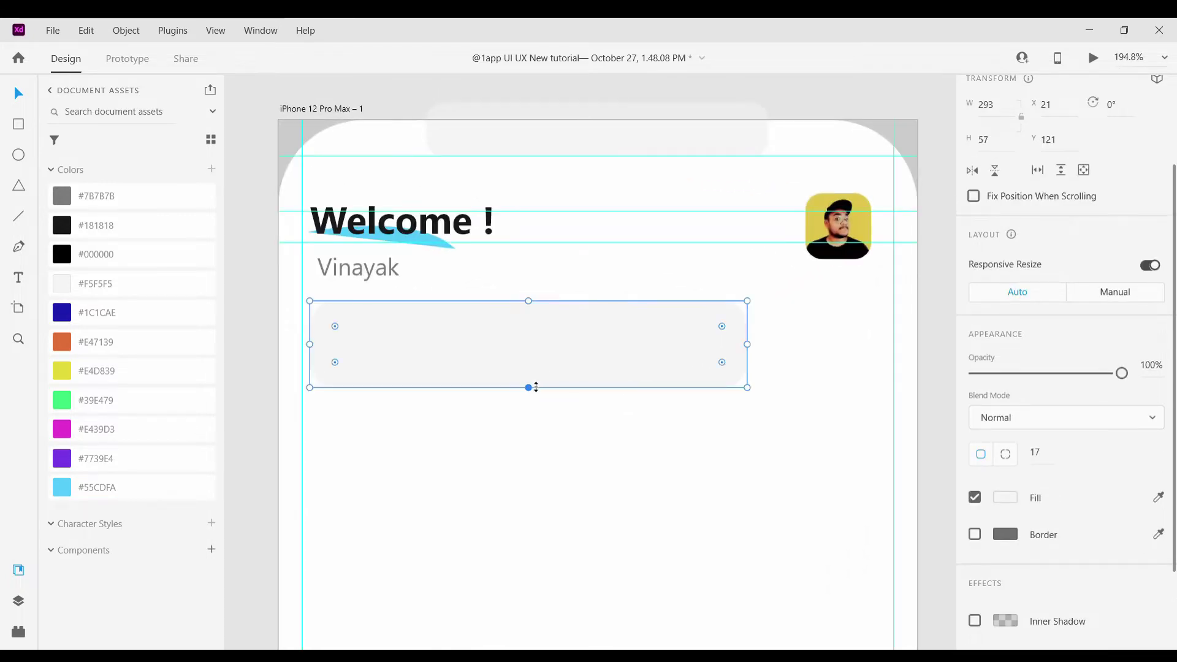
left_click(534, 392)
scroll(583, 438, "down", 5)
scroll(513, 372, "up", 6)
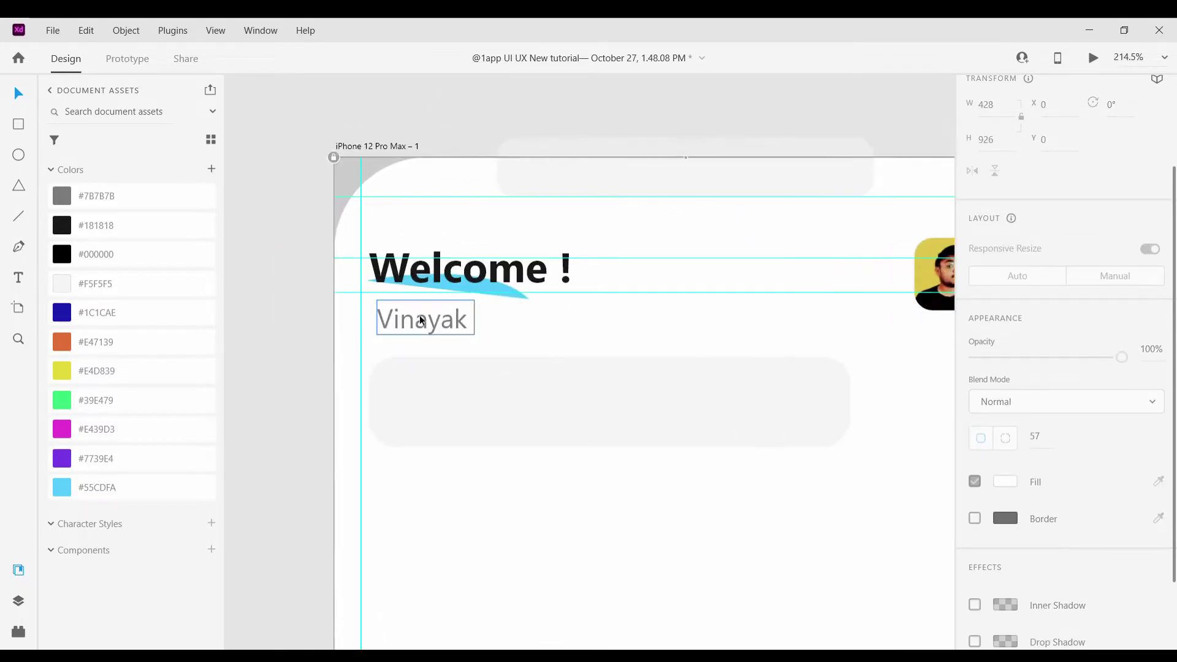
Copy the grey name subtitle into the search bar and change it to 'Search Here'
left_click(421, 319)
left_click_drag(420, 315, 454, 407)
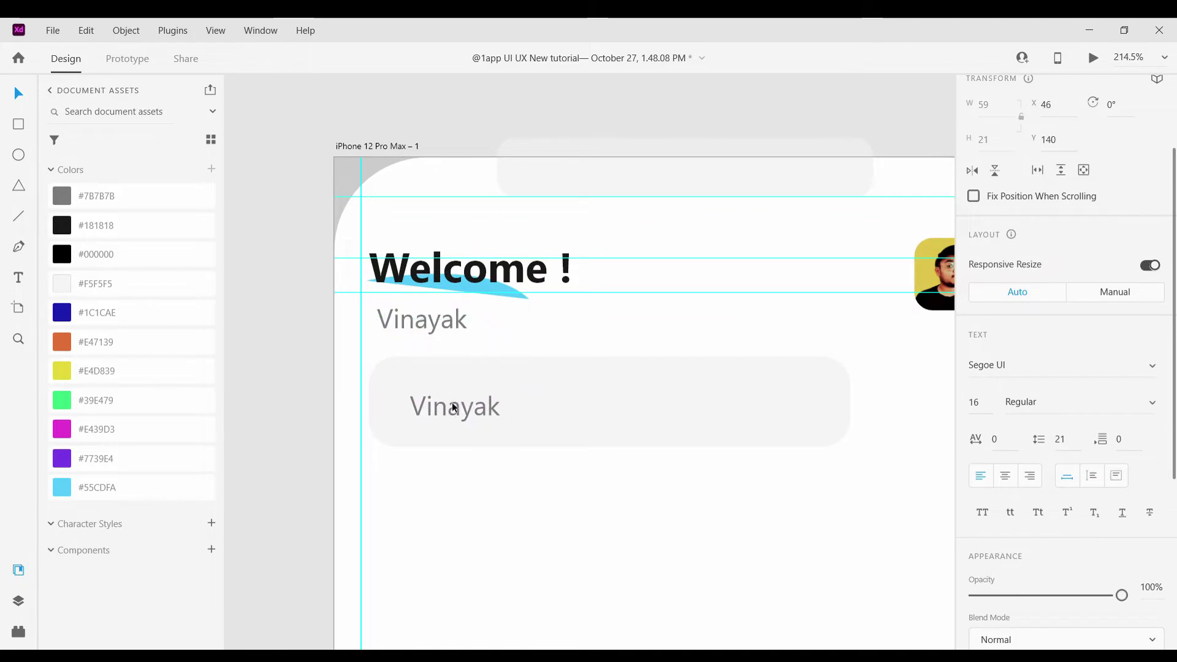
scroll(494, 375, "down", 1)
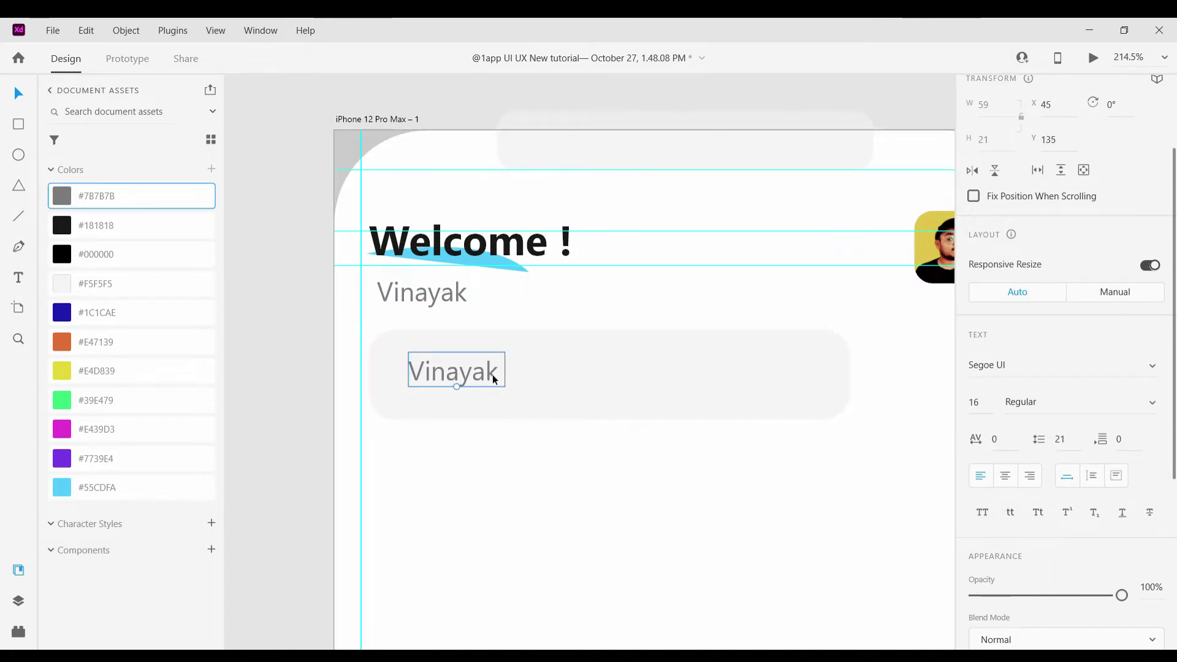
double_click(490, 375)
key("BackSpace")
type("Sear")
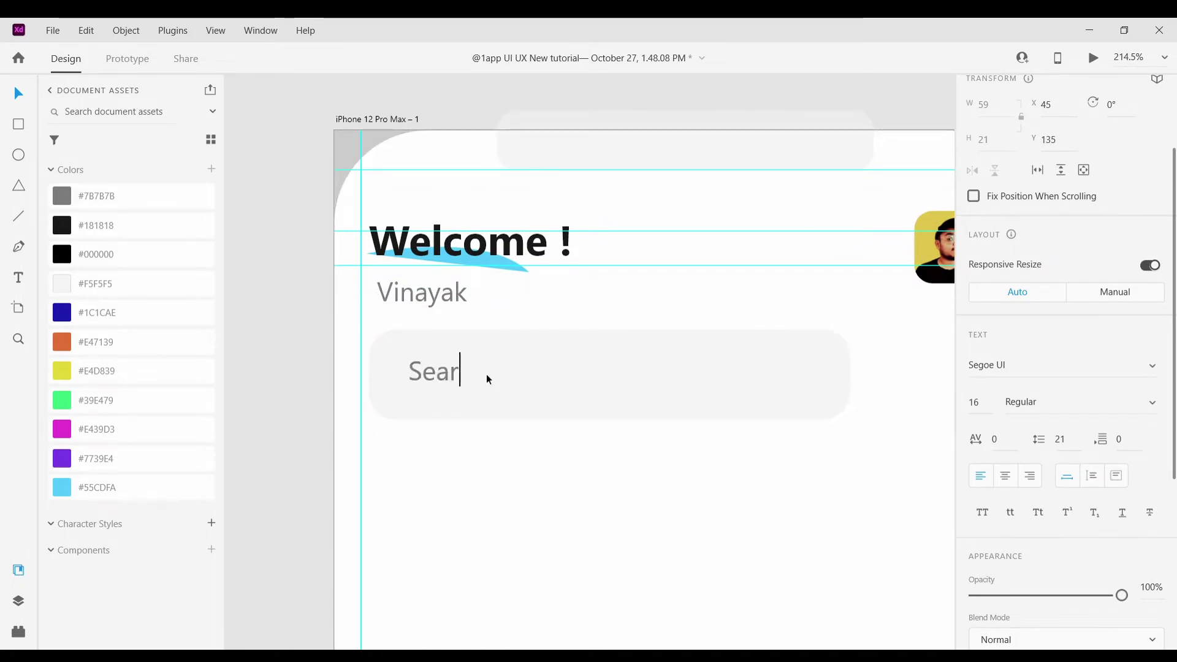
type("ch Here")
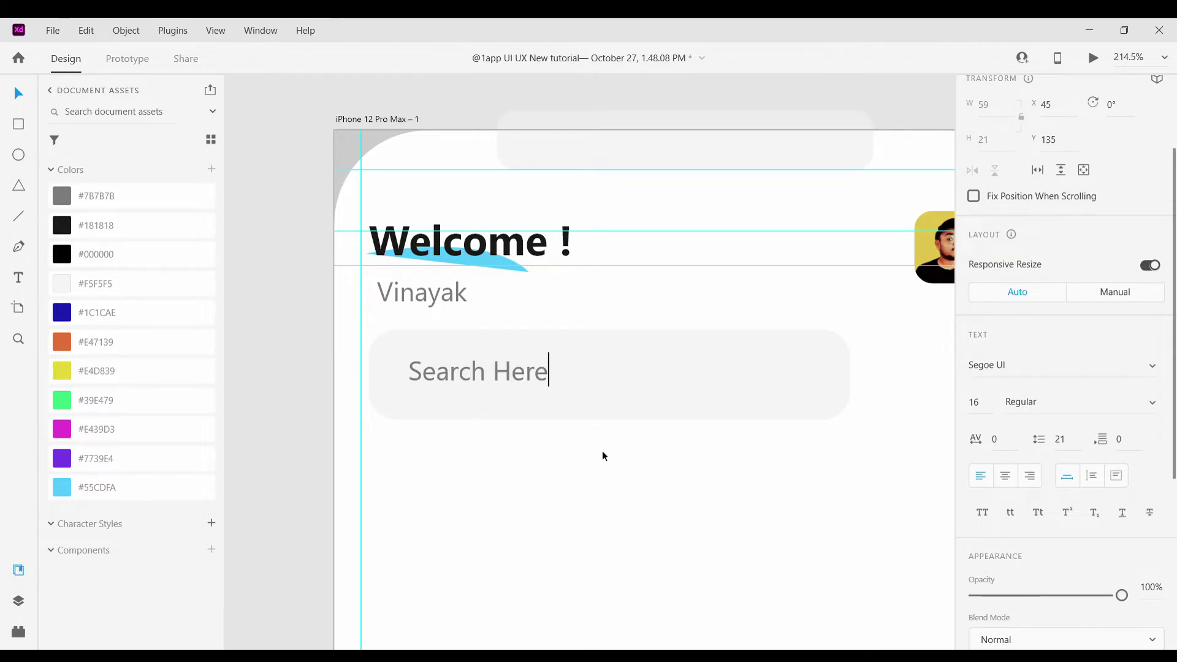
left_click_drag(482, 376, 533, 384)
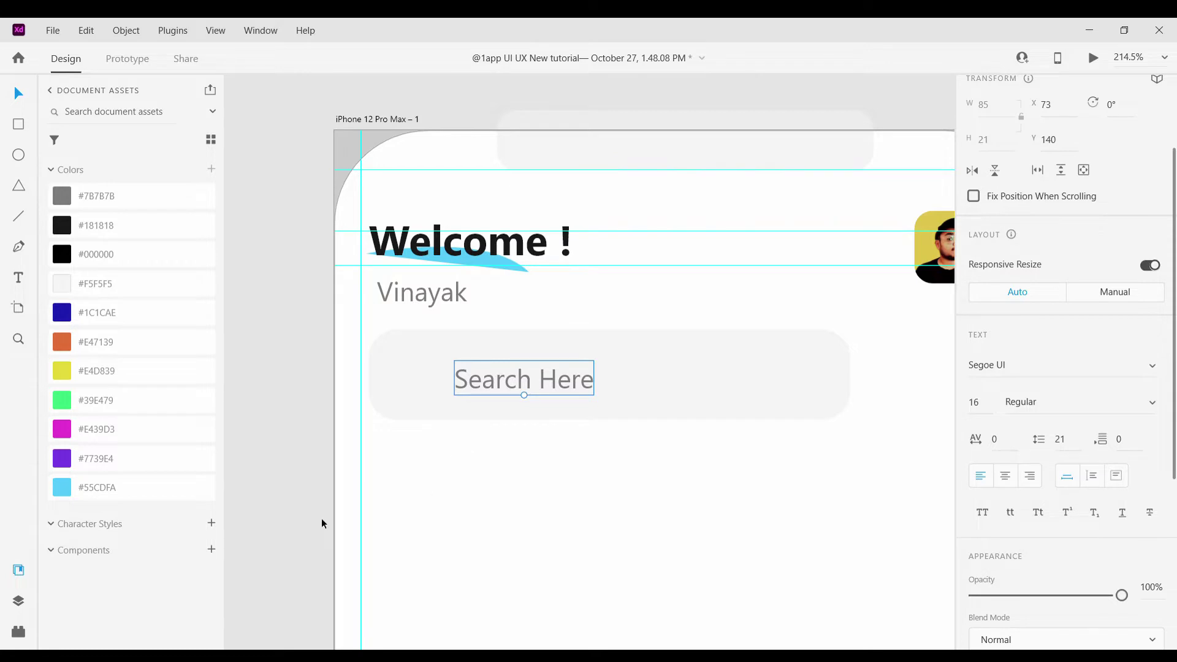
left_click(18, 631)
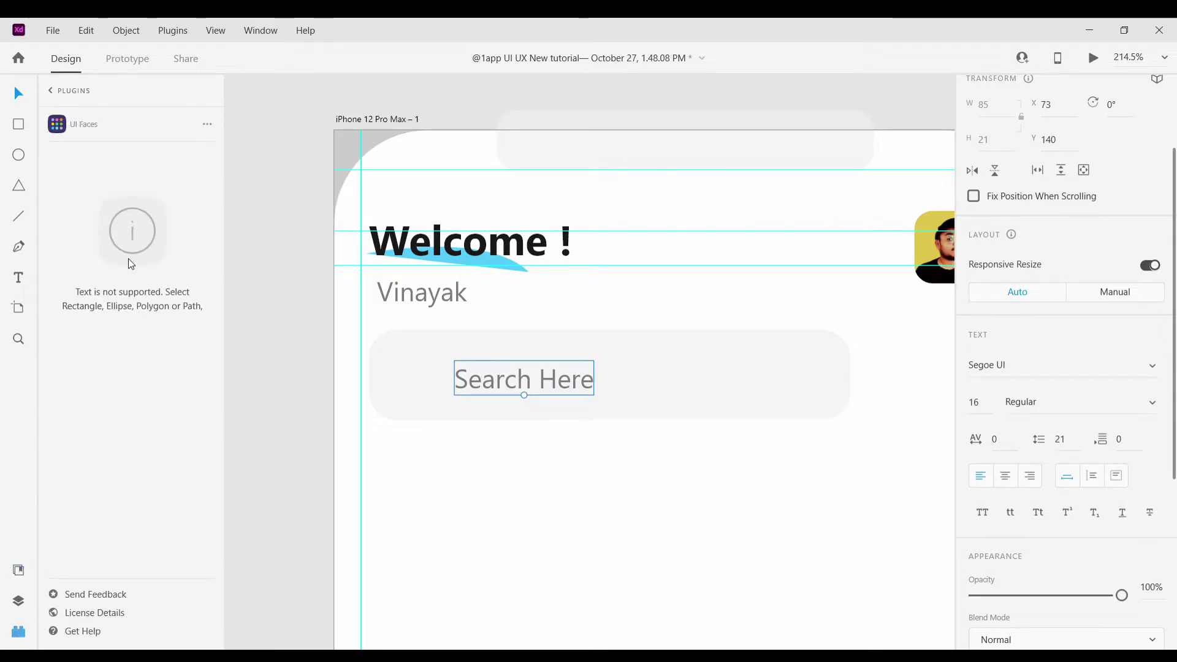
Insert the Feather 'search' icon from Icons 4 Design and move it into the search bar
left_click(50, 91)
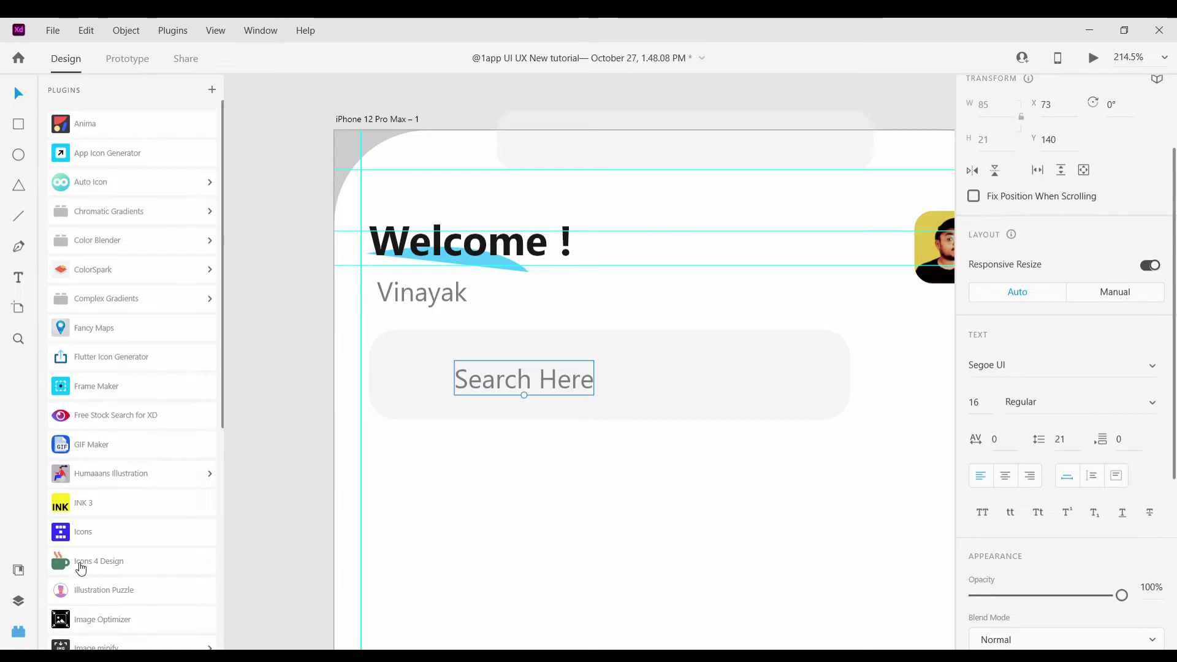
scroll(118, 497, "down", 5)
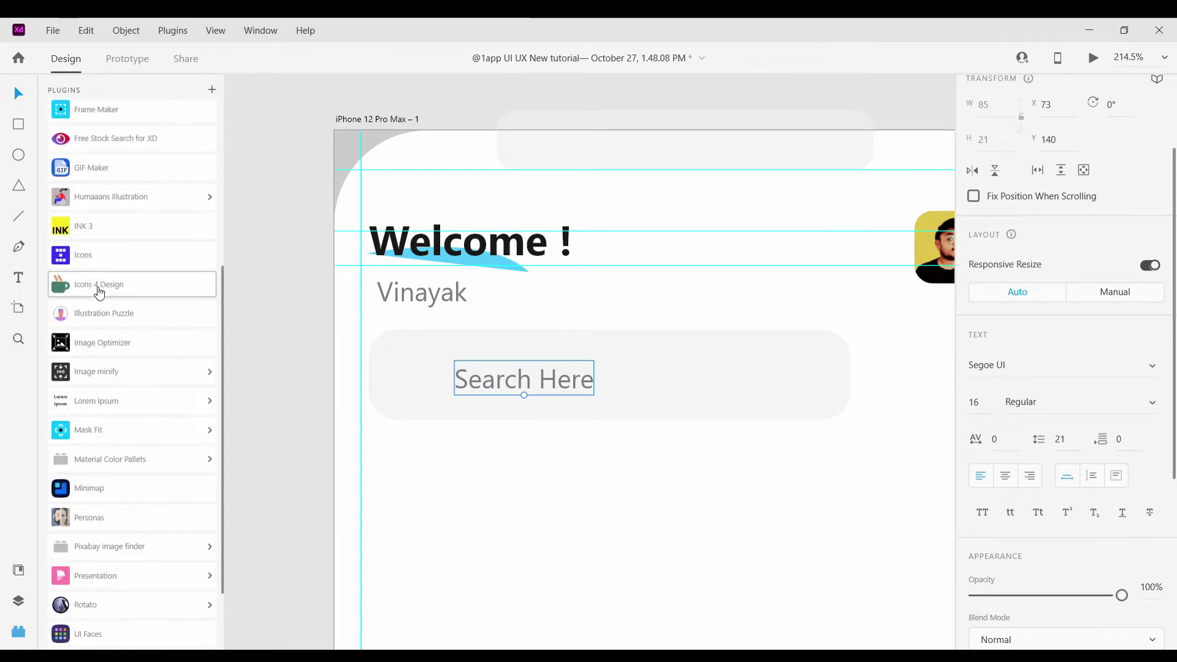
left_click(99, 286)
type("search")
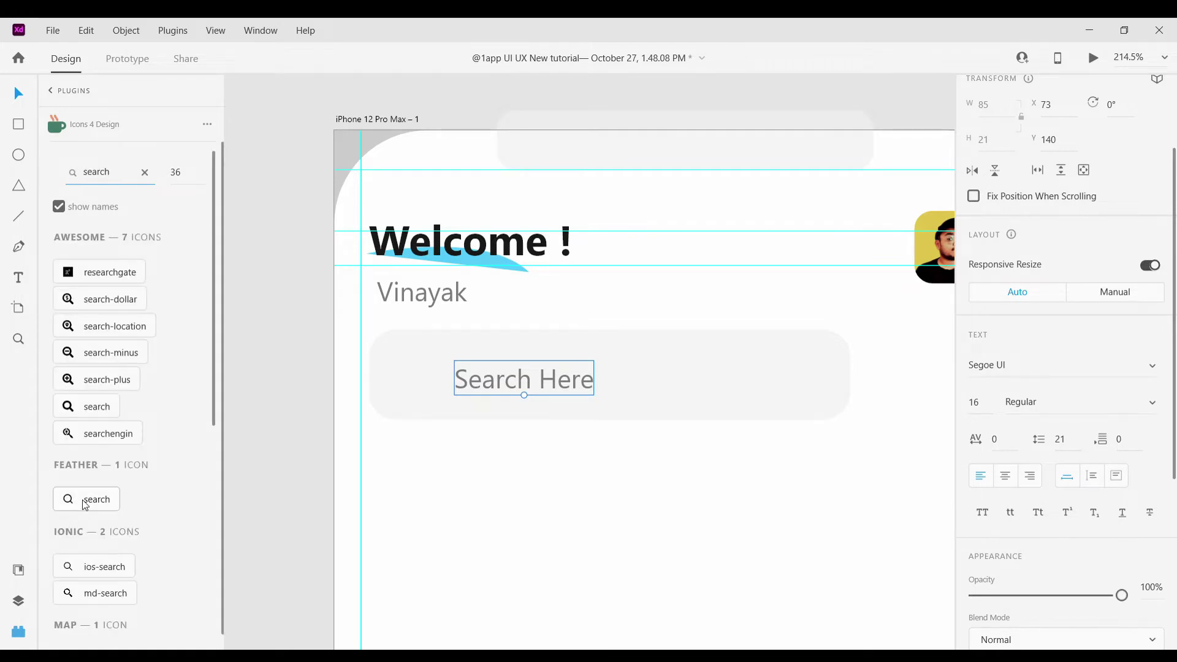
left_click(85, 504)
left_click_drag(355, 150, 418, 374)
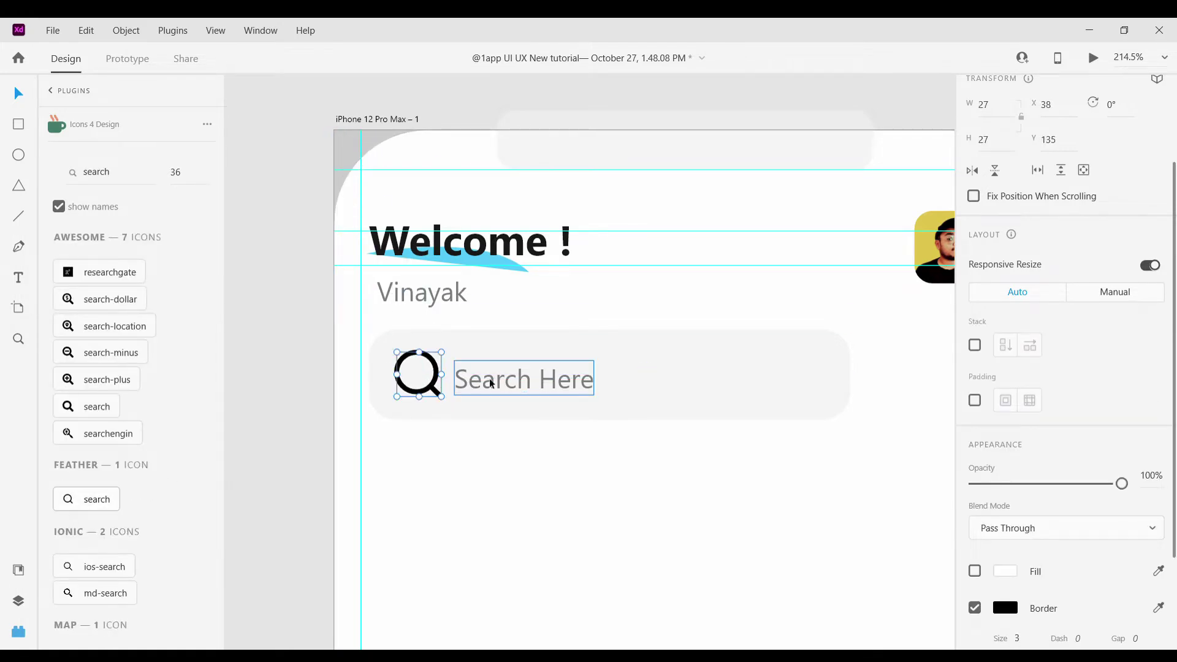
Shift Search Here right, shrink the icon to 17.5×17.5 and set its border size to 1
left_click_drag(491, 384, 522, 385)
left_click(439, 395)
left_click_drag(443, 397, 433, 372)
scroll(1028, 513, "down", 3)
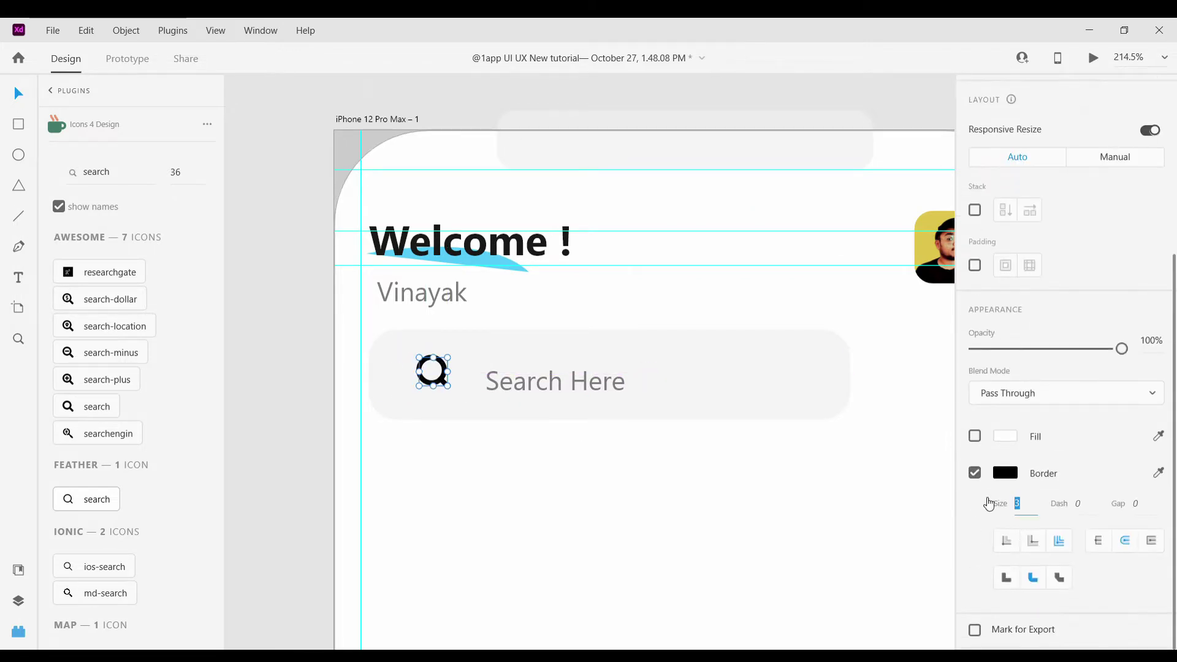
type("1")
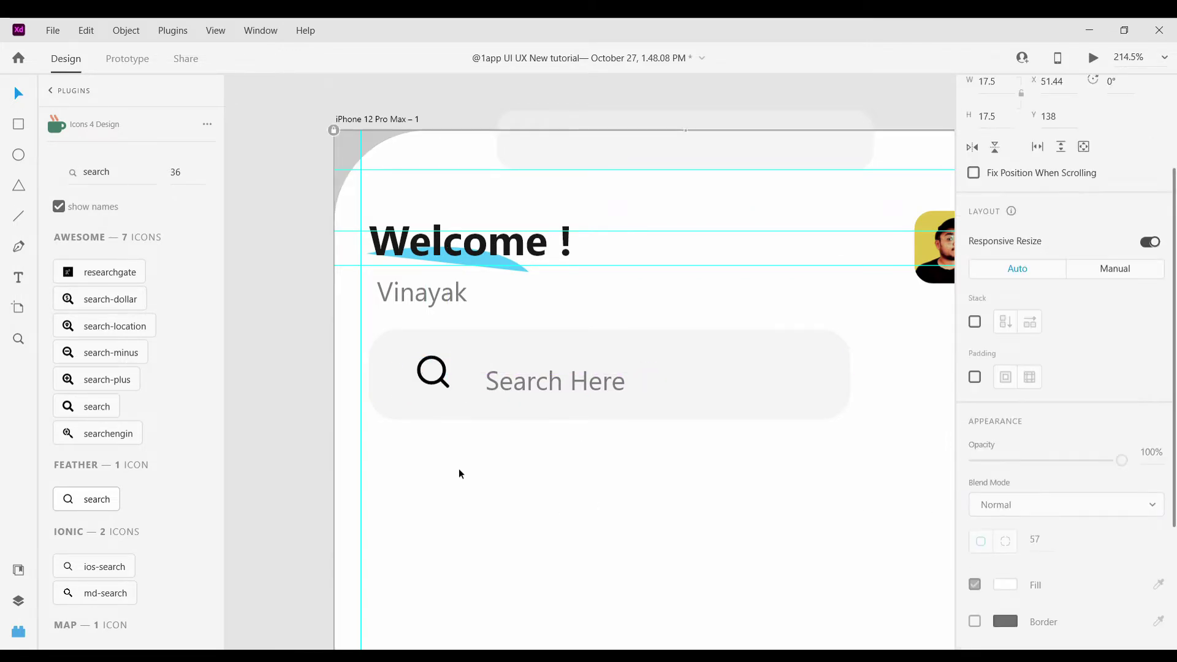
scroll(466, 392, "up", 4)
Enlarge the search icon and centre it vertically within the search bar
left_click_drag(416, 386, 419, 396)
left_click(403, 384)
left_click(411, 388)
left_click(540, 353, "shift")
scroll(1067, 184, "down", 1)
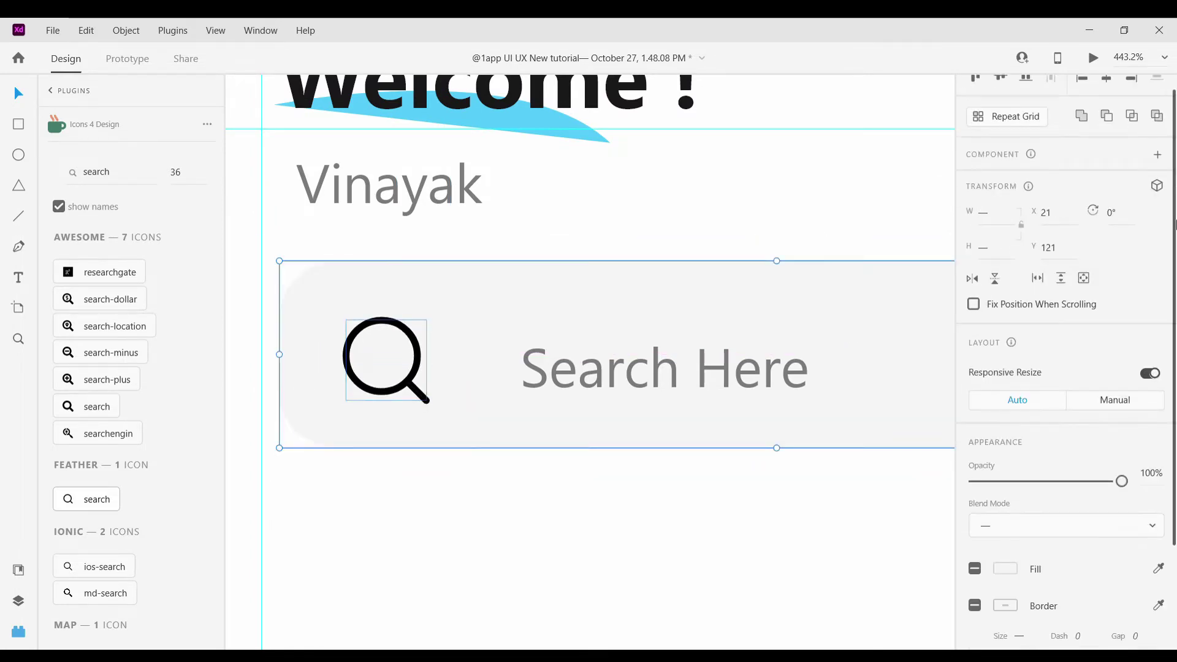
left_click(1107, 80)
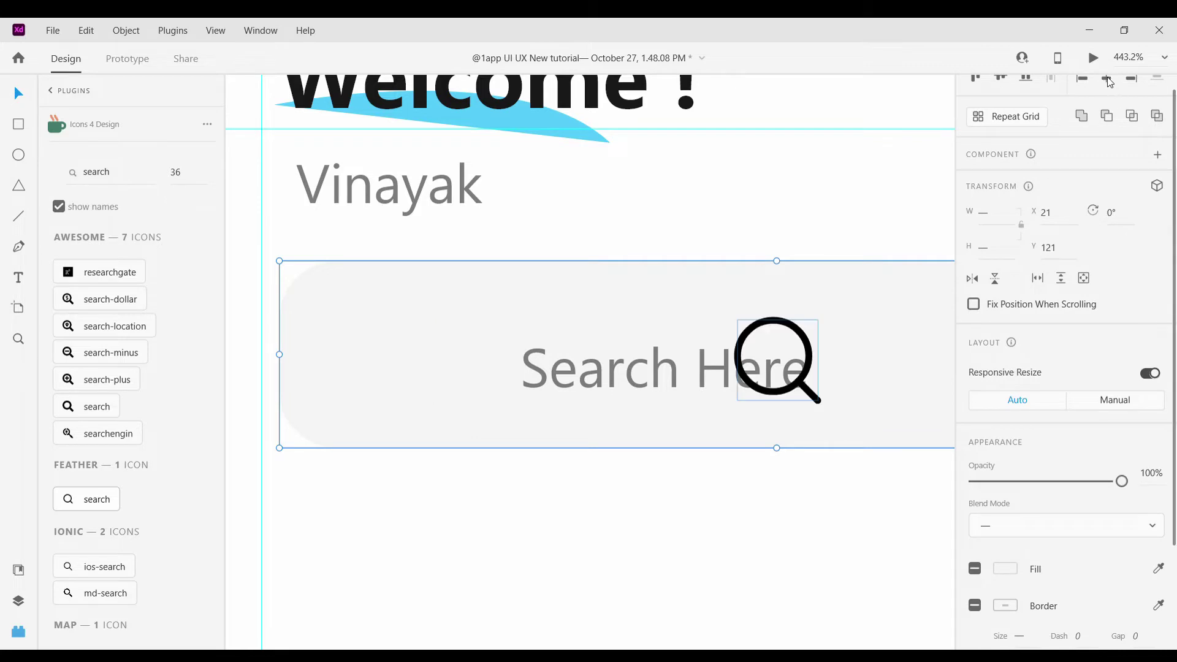
left_click(1002, 79)
left_click(975, 79)
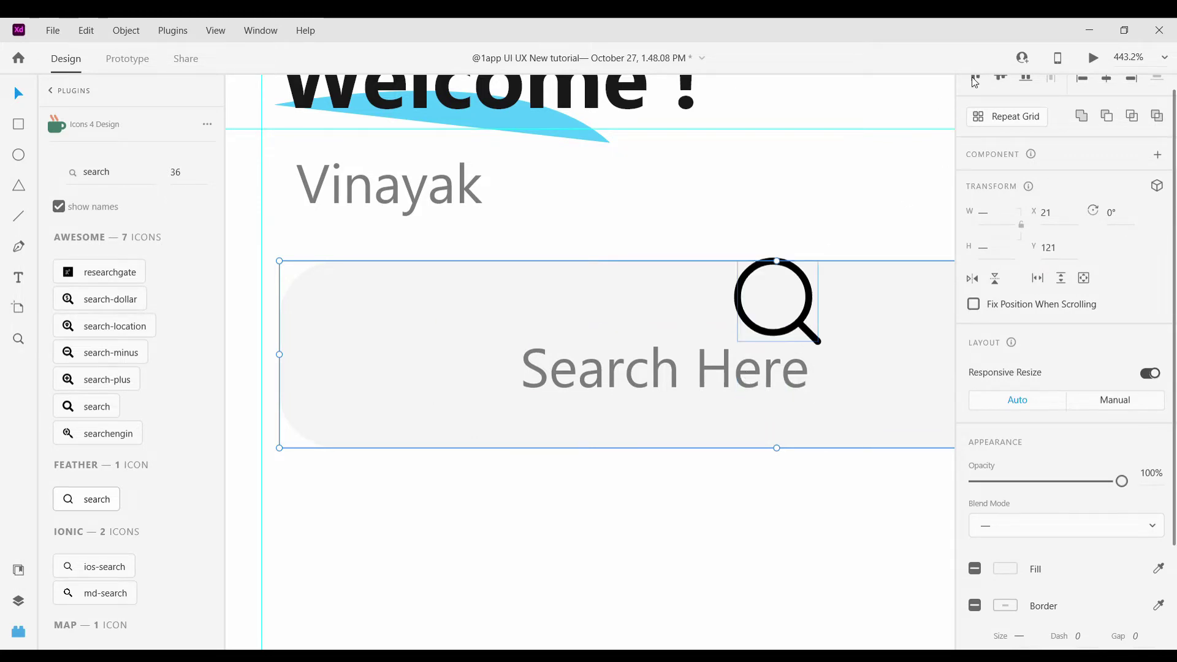
left_click(1083, 80)
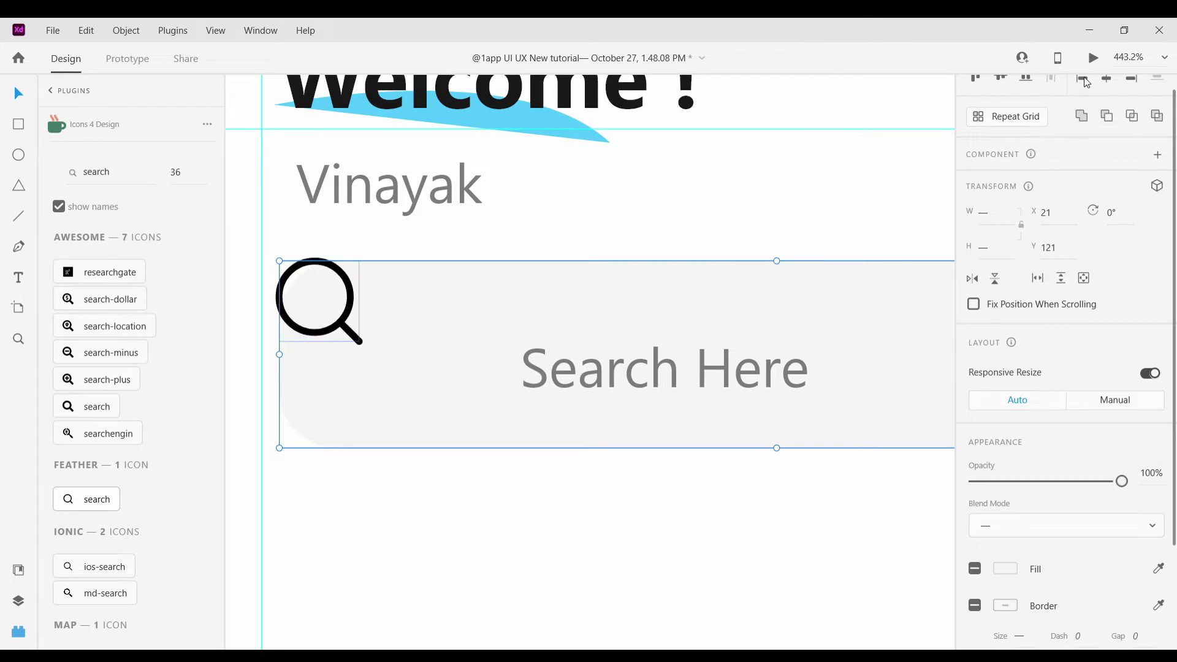
left_click(1003, 79)
Move the icon right and Search Here left to tighten their spacing
left_click(697, 546)
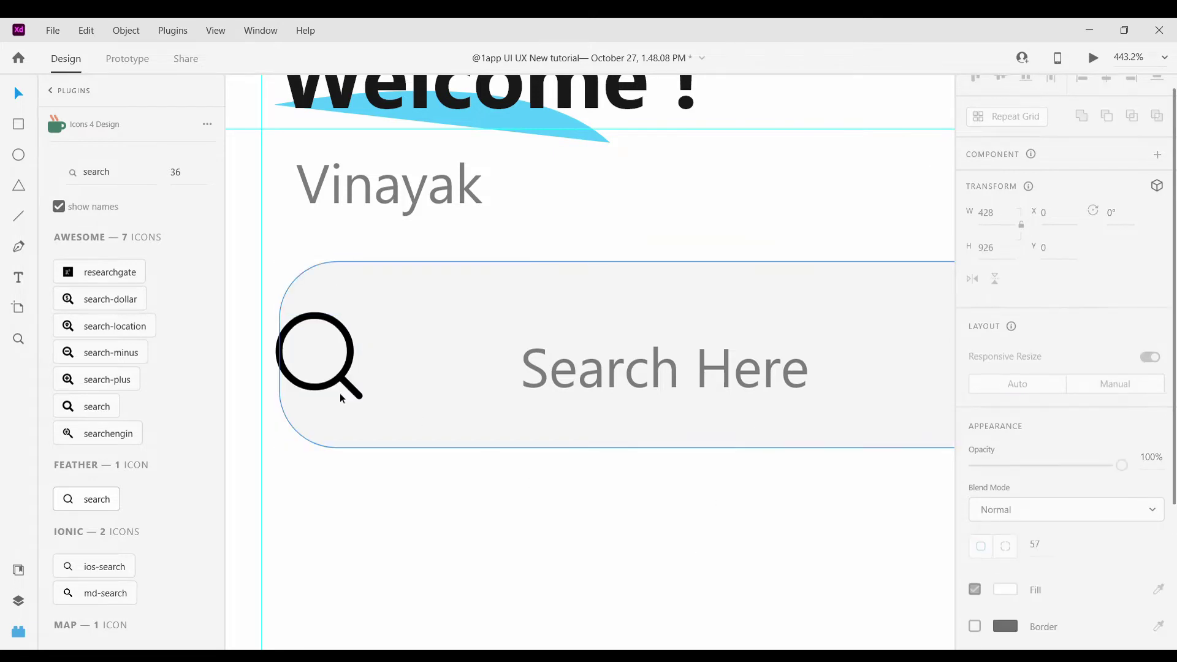
left_click(327, 387)
left_click_drag(328, 388, 402, 386)
key("Escape")
left_click_drag(553, 377, 525, 376)
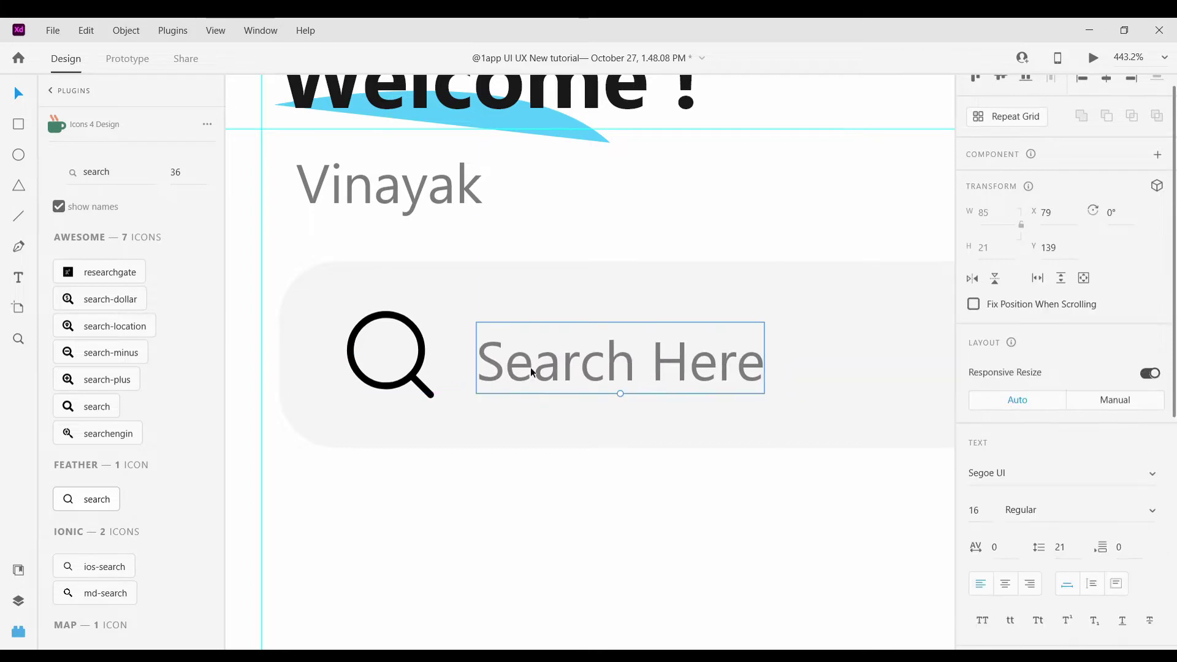
left_click(619, 487)
scroll(619, 489, "down", 5)
scroll(620, 489, "up", 5)
Colour the search icon grey #7B7B7B from the document's saved colours
left_click(484, 410)
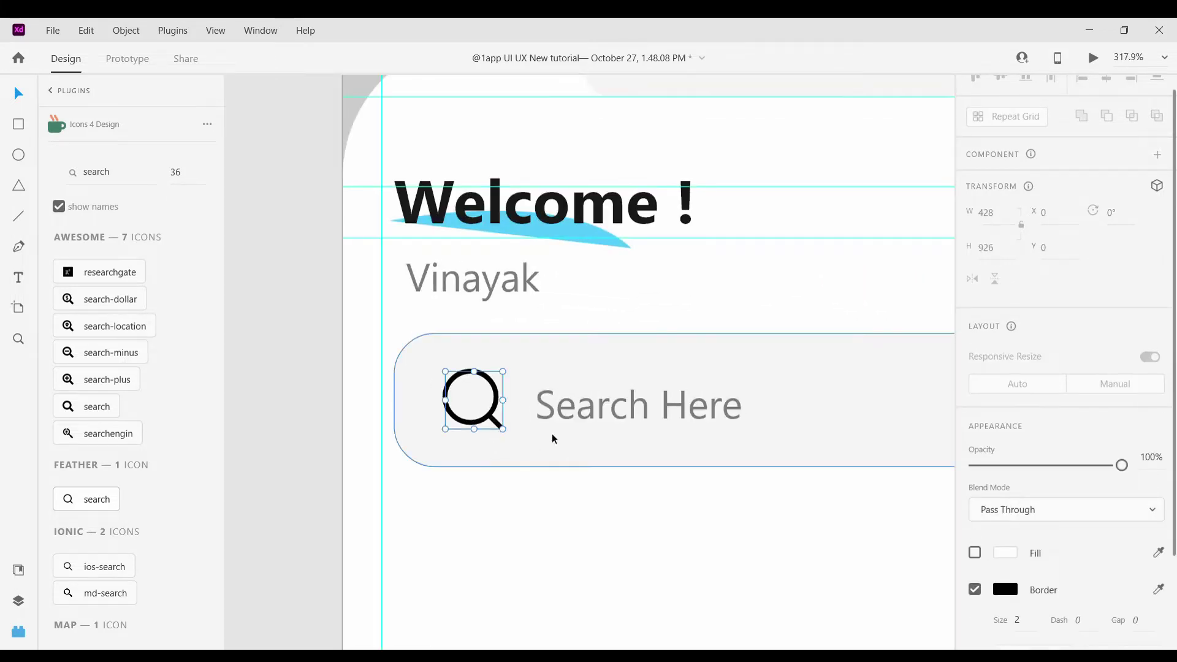
left_click(19, 570)
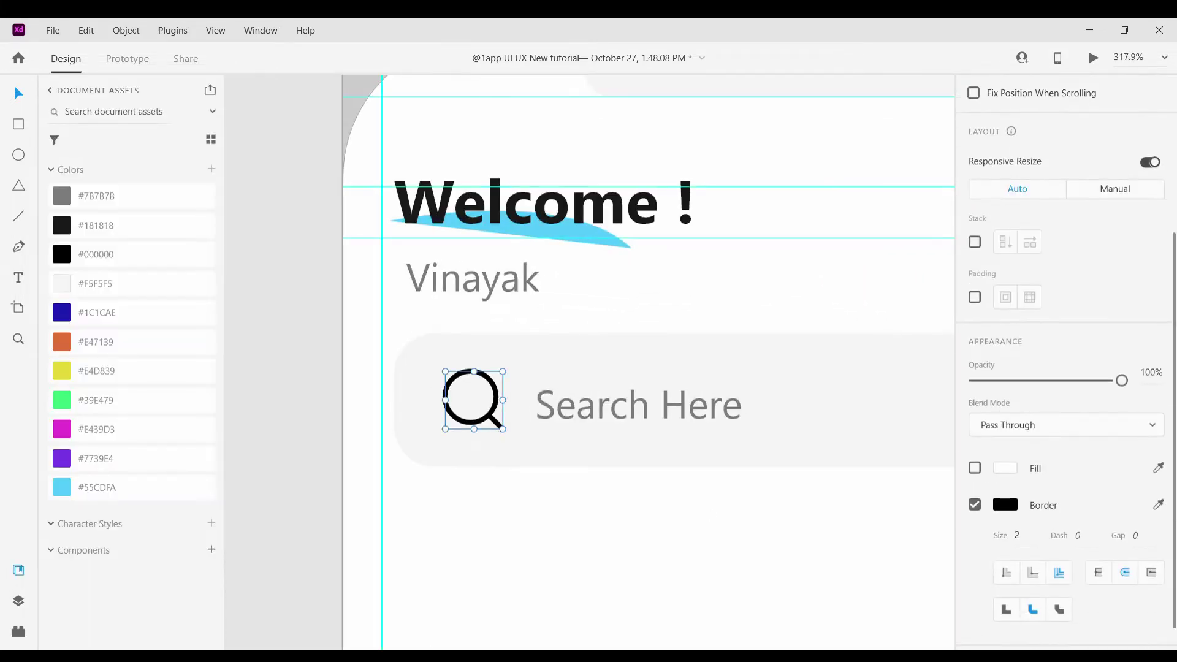
left_click_drag(61, 196, 473, 385)
left_click(689, 544)
scroll(689, 543, "down", 4)
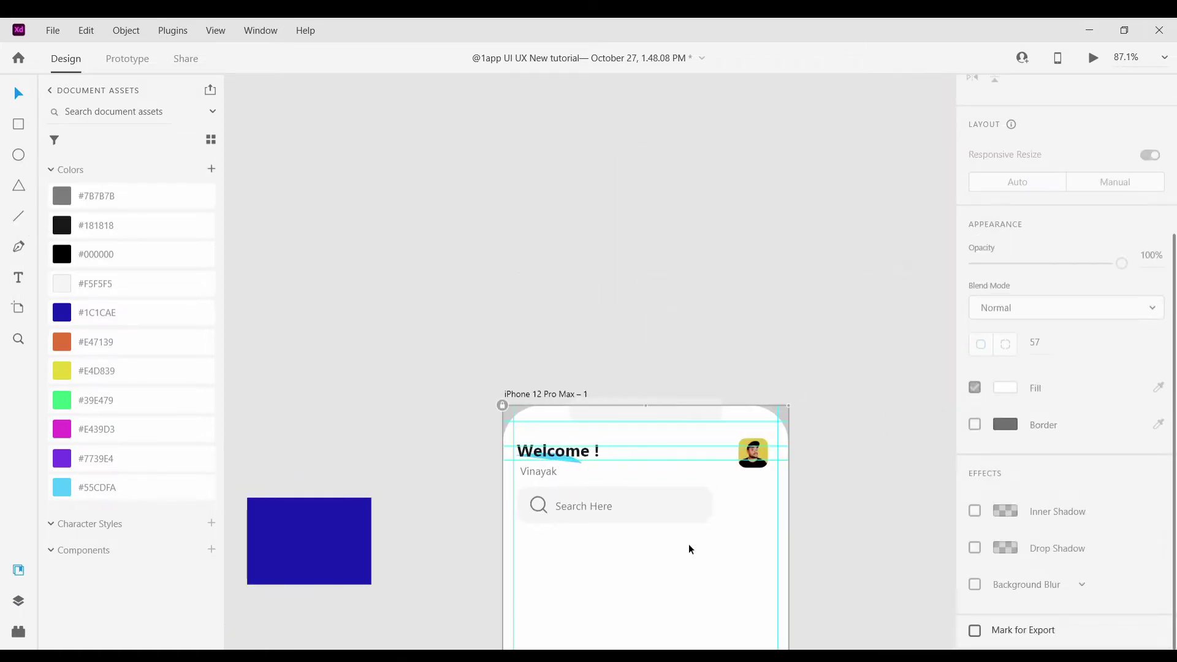
scroll(688, 543, "up", 2)
scroll(689, 543, "down", 1)
key("r")
scroll(836, 368, "right", 1)
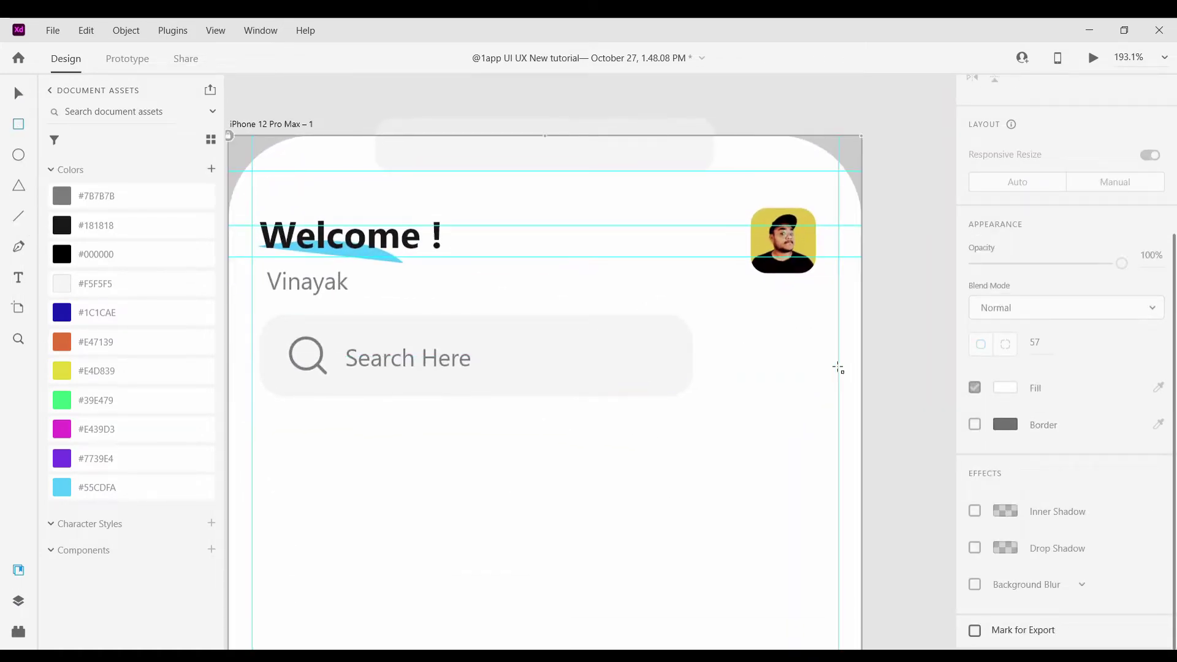
Draw a square right of the search bar and round its corners to radius 15
scroll(725, 326, "up", 2)
left_click_drag(720, 316, 856, 430)
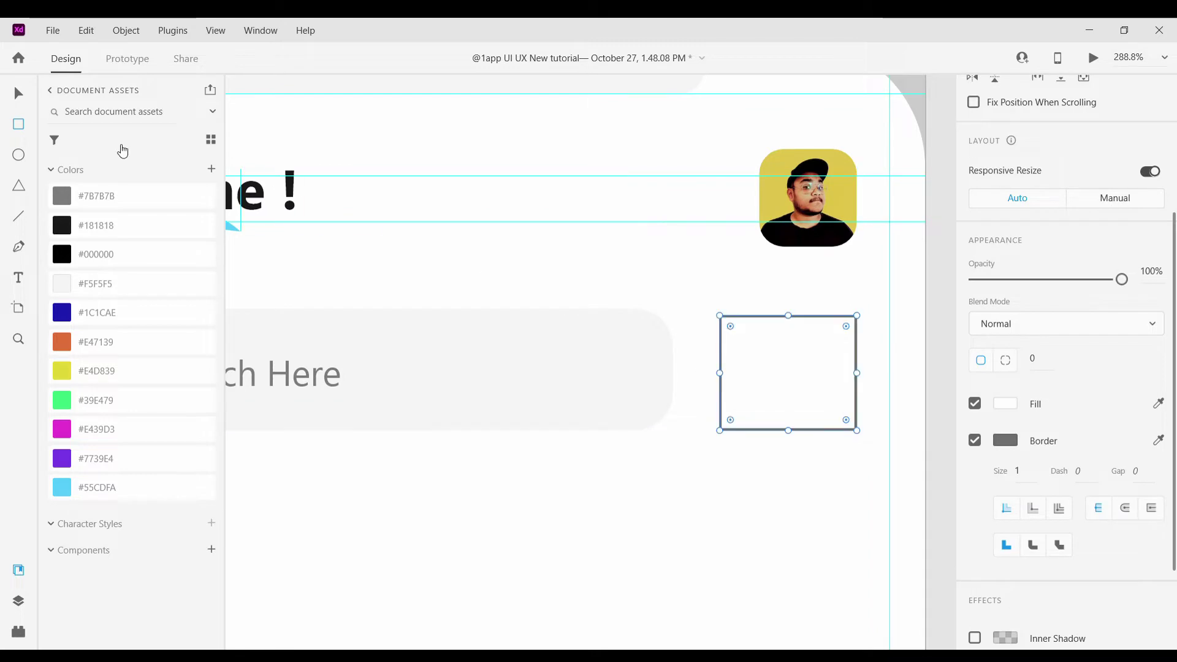
scroll(708, 299, "up", 2)
left_click_drag(693, 307, 781, 373)
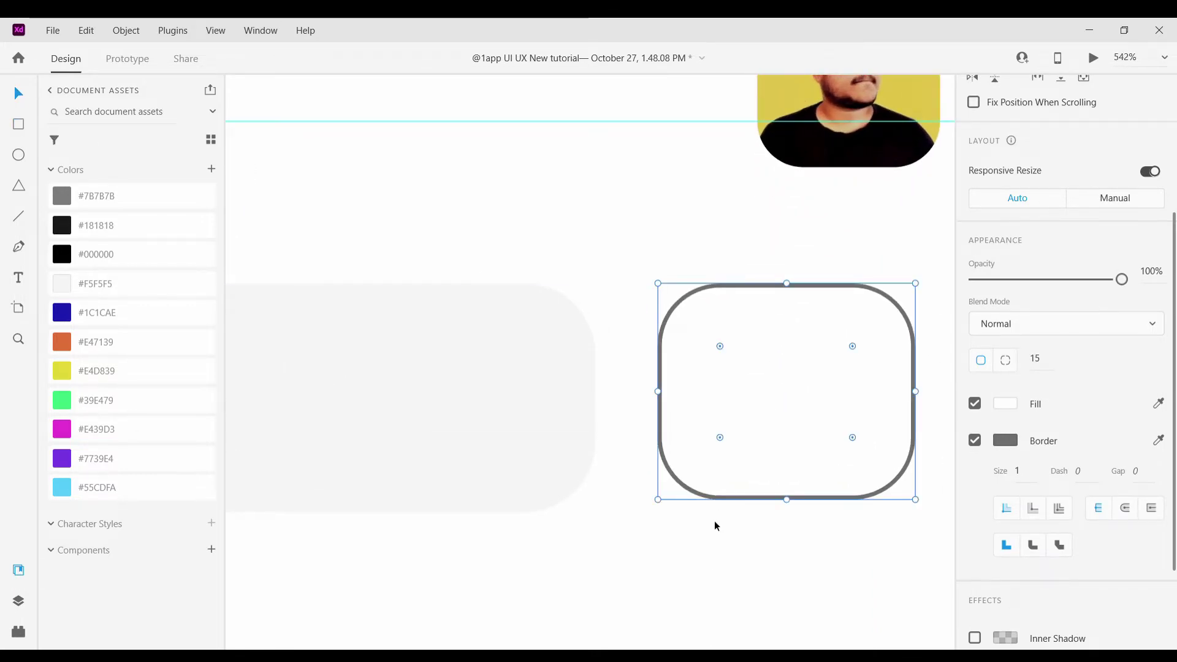
scroll(711, 517, "down", 5)
scroll(702, 505, "down", 5)
left_click(852, 506)
scroll(672, 491, "up", 3)
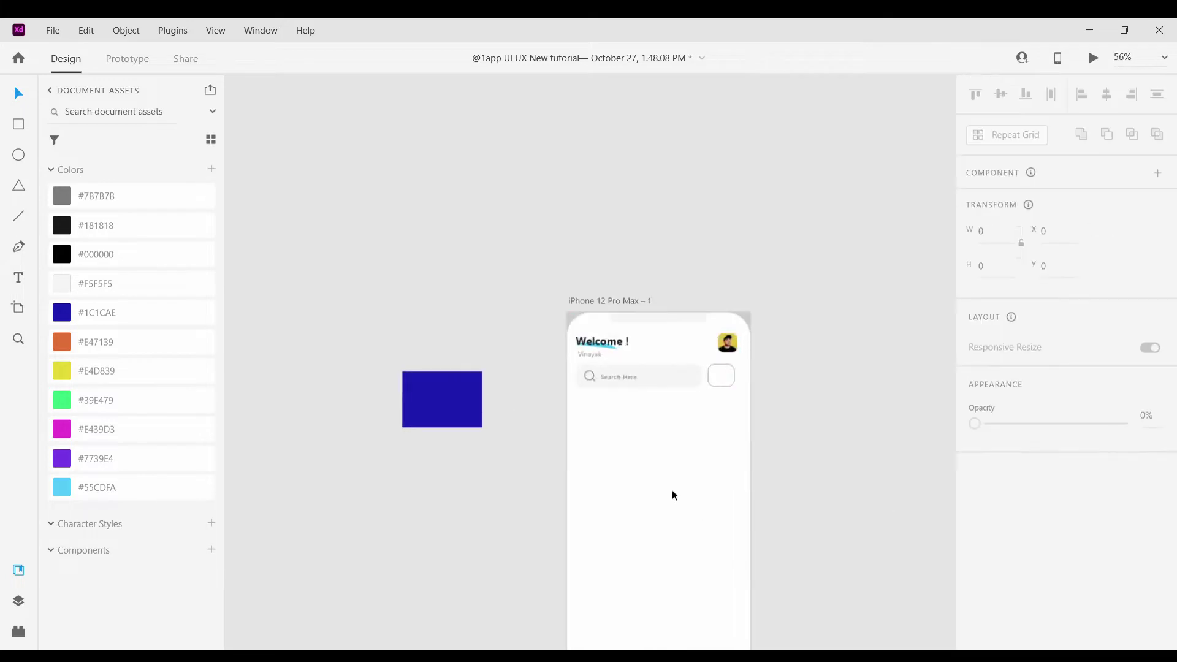
scroll(683, 506, "down", 2)
scroll(682, 500, "up", 1)
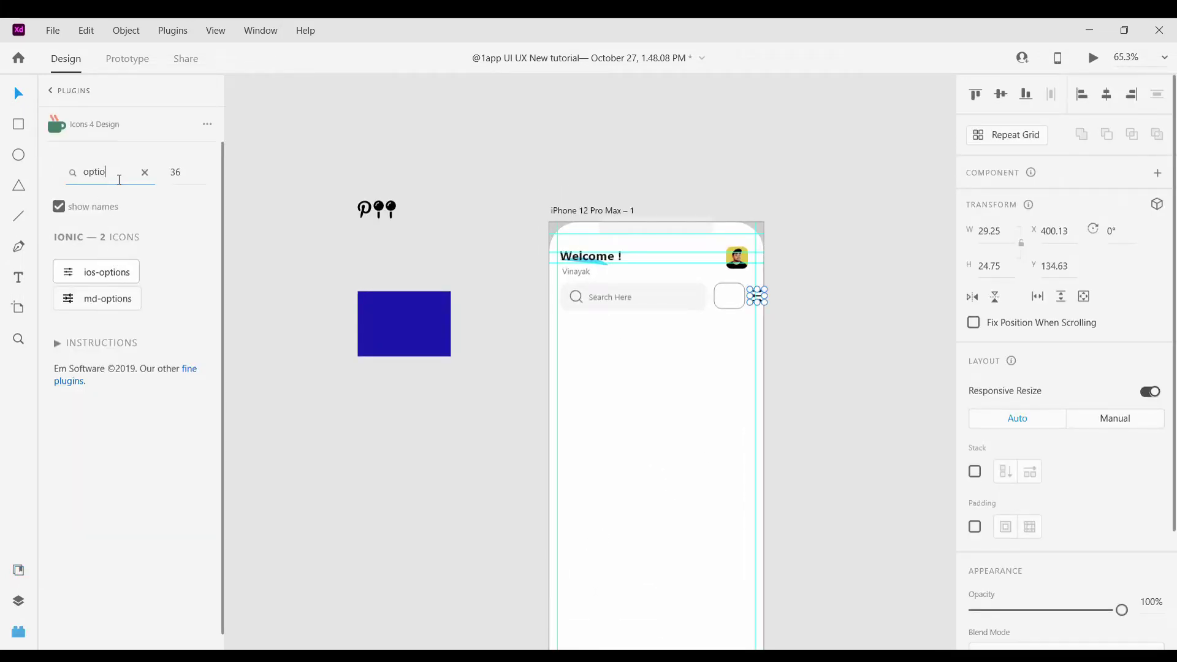
Move the options icon into the rounded square and centre it there
left_click(863, 316)
scroll(728, 295, "up", 5)
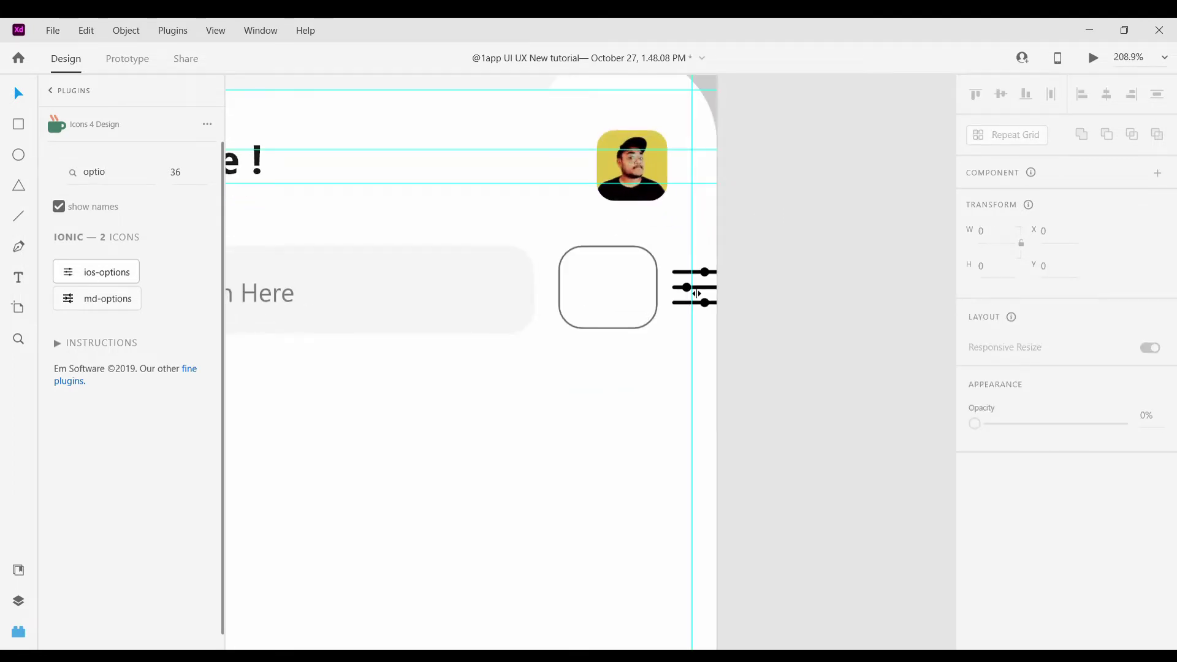
left_click_drag(690, 293, 659, 332)
scroll(622, 298, "up", 5)
left_click_drag(632, 323, 626, 316)
left_click_drag(620, 249, 617, 246)
key("Escape")
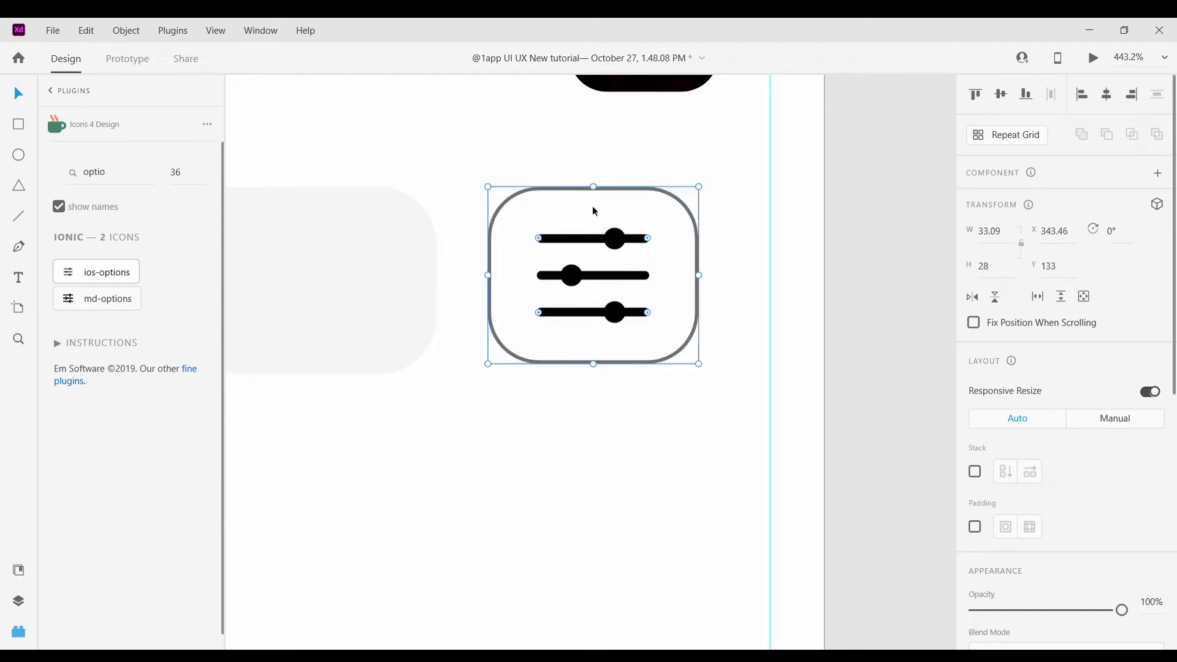
Fill the rounded square light grey #F5F5F5 from the saved colours
left_click(18, 570)
left_click(65, 199)
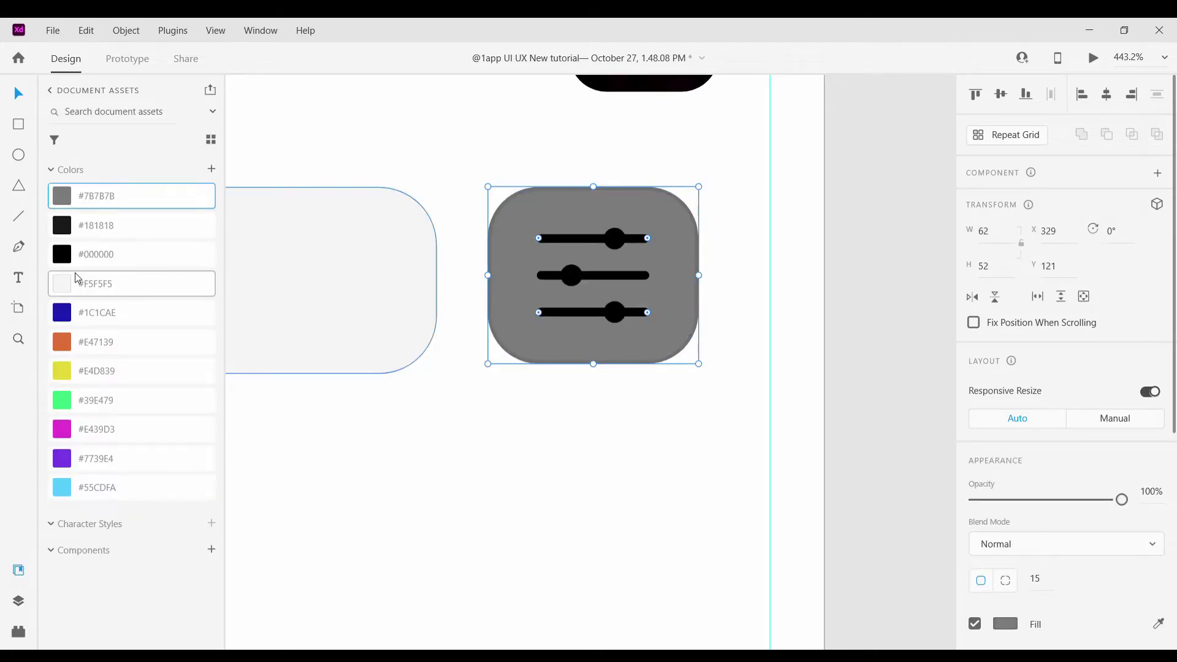
left_click(79, 283)
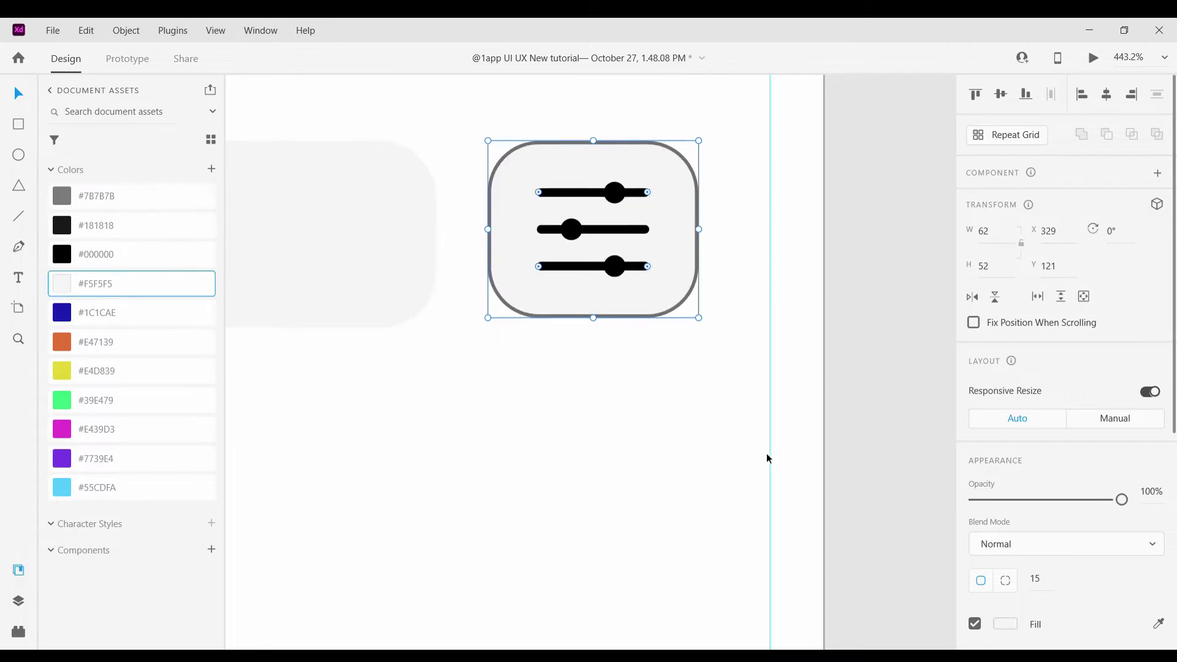
key("Escape")
scroll(660, 423, "down", 5)
scroll(661, 419, "up", 2)
scroll(656, 411, "down", 3)
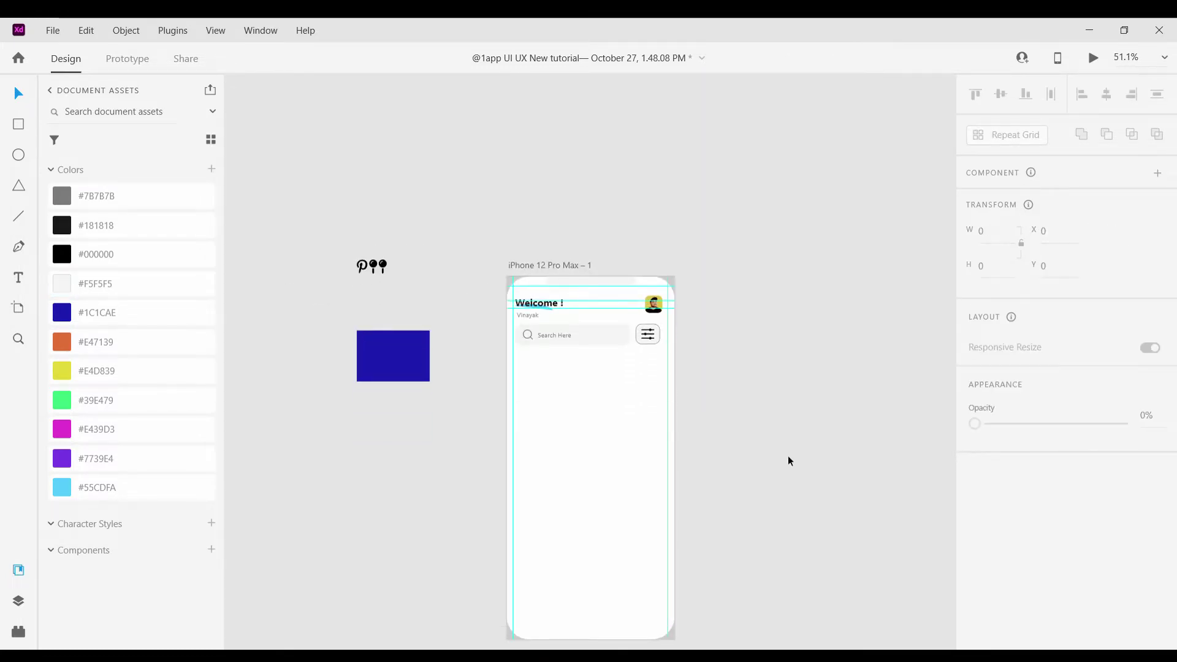
scroll(789, 456, "up", 5)
scroll(636, 200, "up", 2)
Remove the rounded square's border
left_click(590, 217)
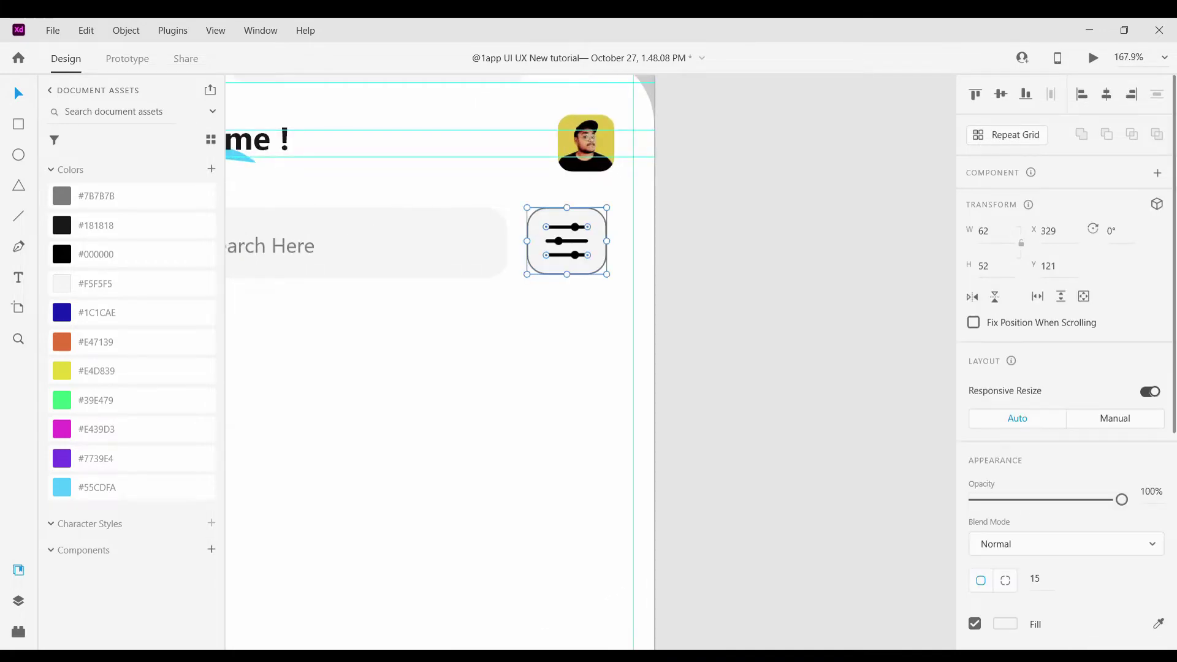
scroll(982, 468, "down", 5)
left_click(1005, 369)
key("Escape")
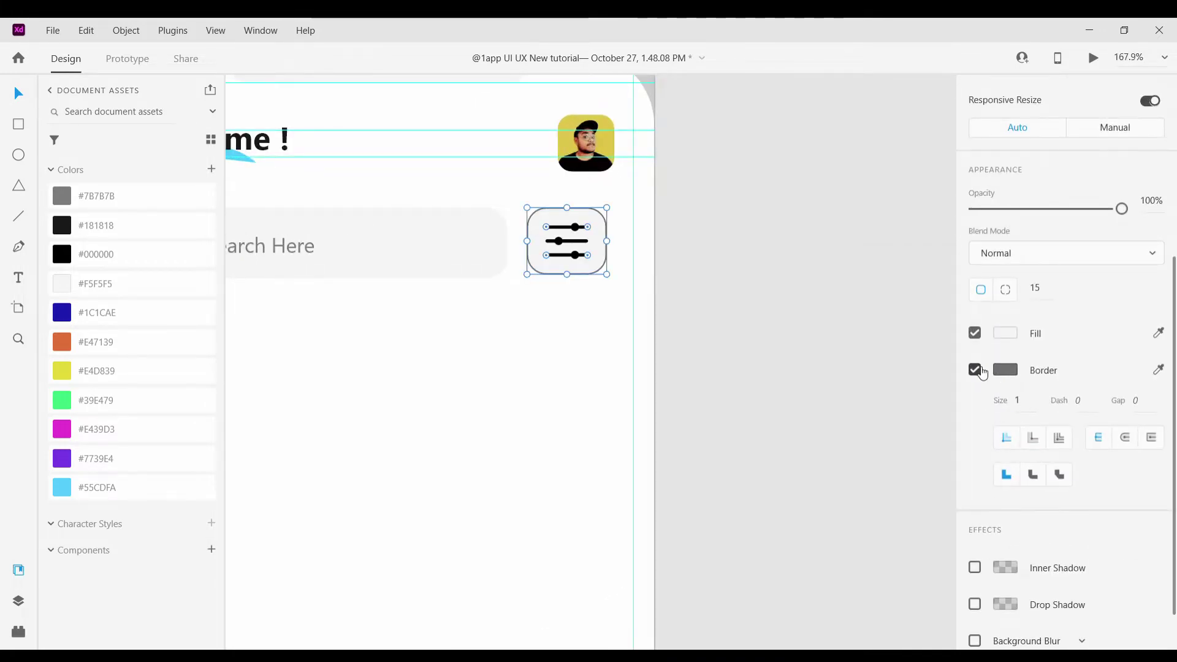
left_click(819, 331)
scroll(819, 331, "down", 3)
scroll(728, 312, "up", 3)
left_click(705, 331)
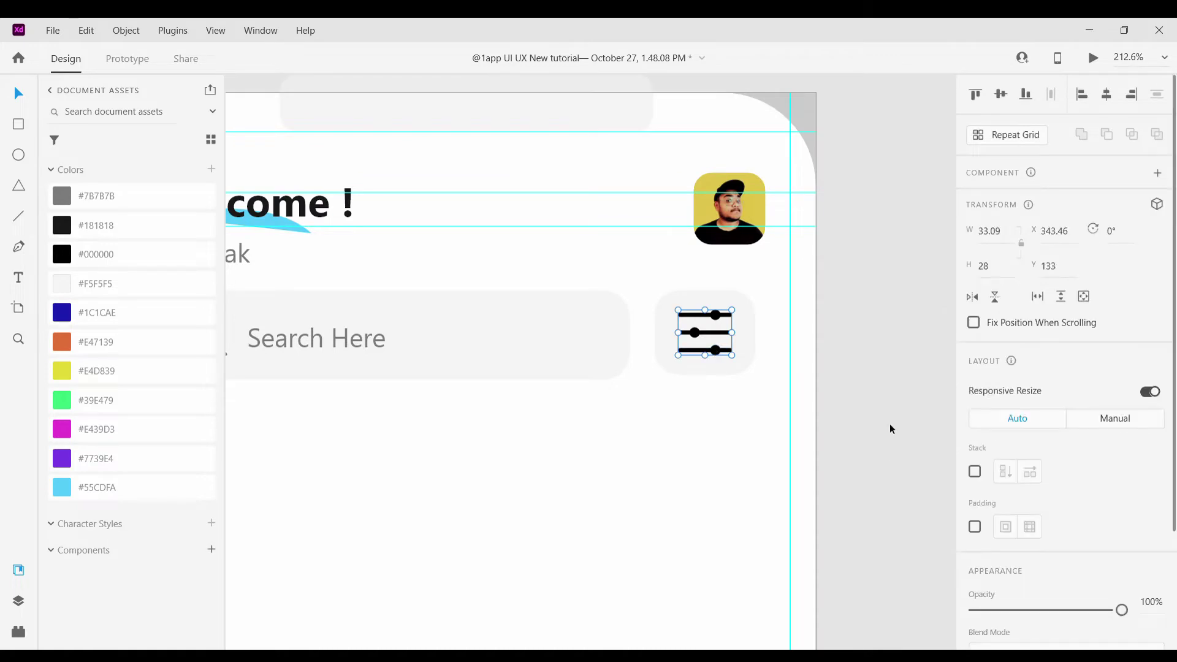
Recolour the filter icon's top slider line light blue #55CDFA
left_click(675, 484)
scroll(675, 485, "down", 3)
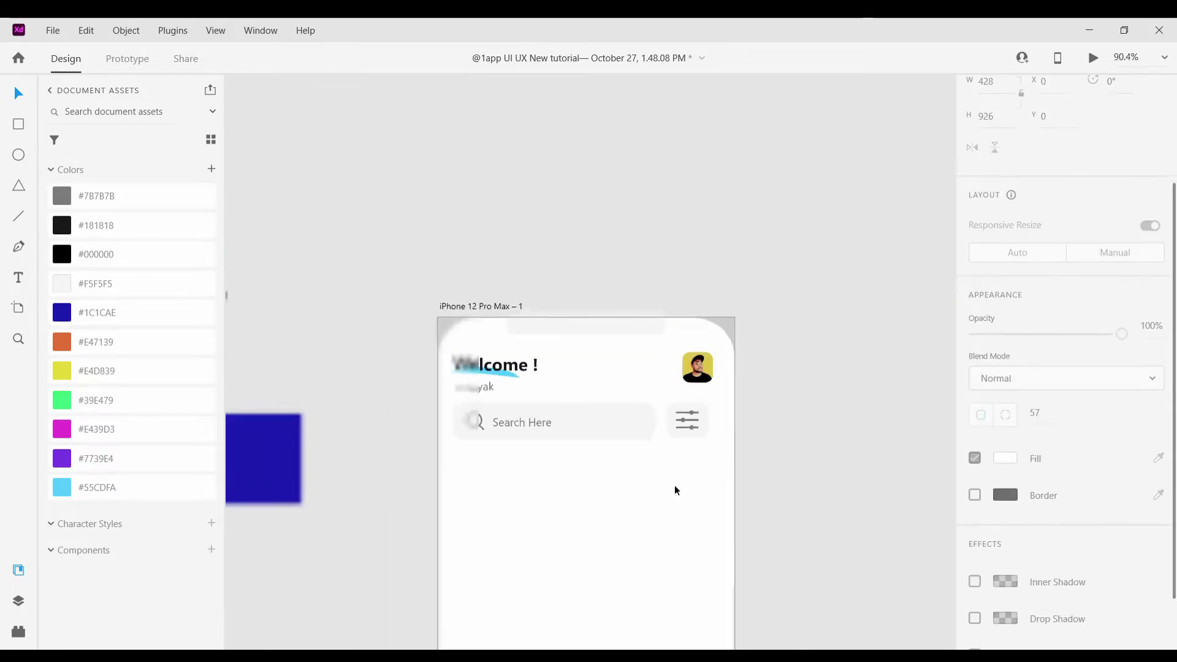
scroll(674, 455, "up", 5)
scroll(587, 510, "up", 2)
left_click(612, 499)
double_click(612, 499)
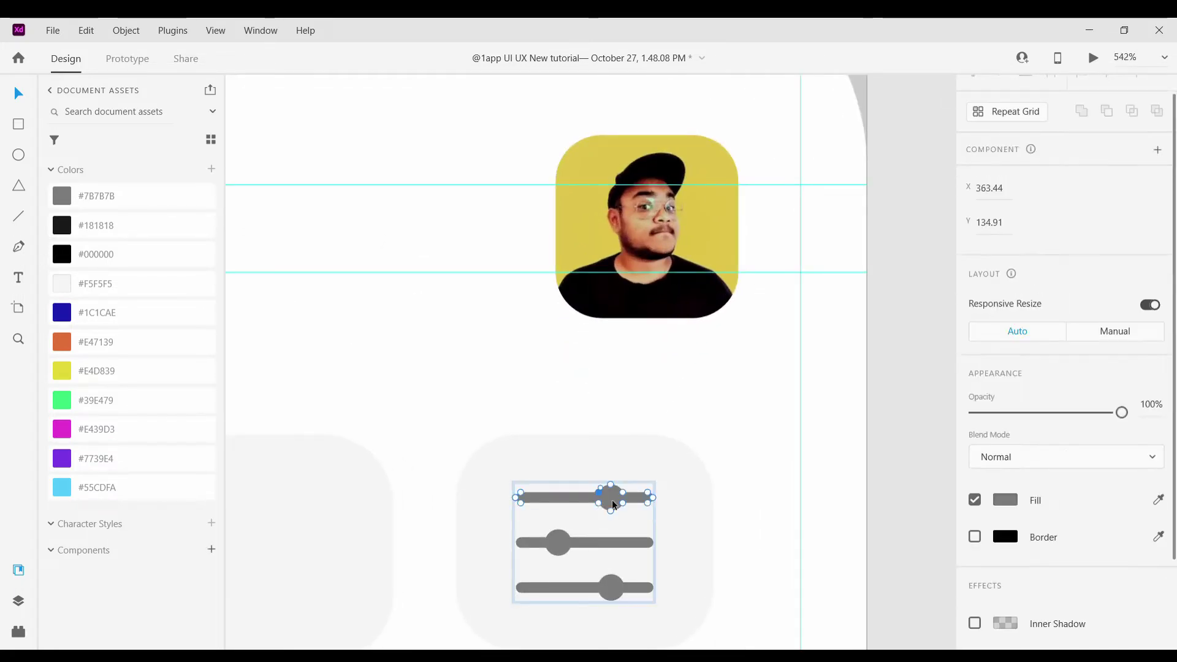
left_click(66, 487)
left_click(789, 502)
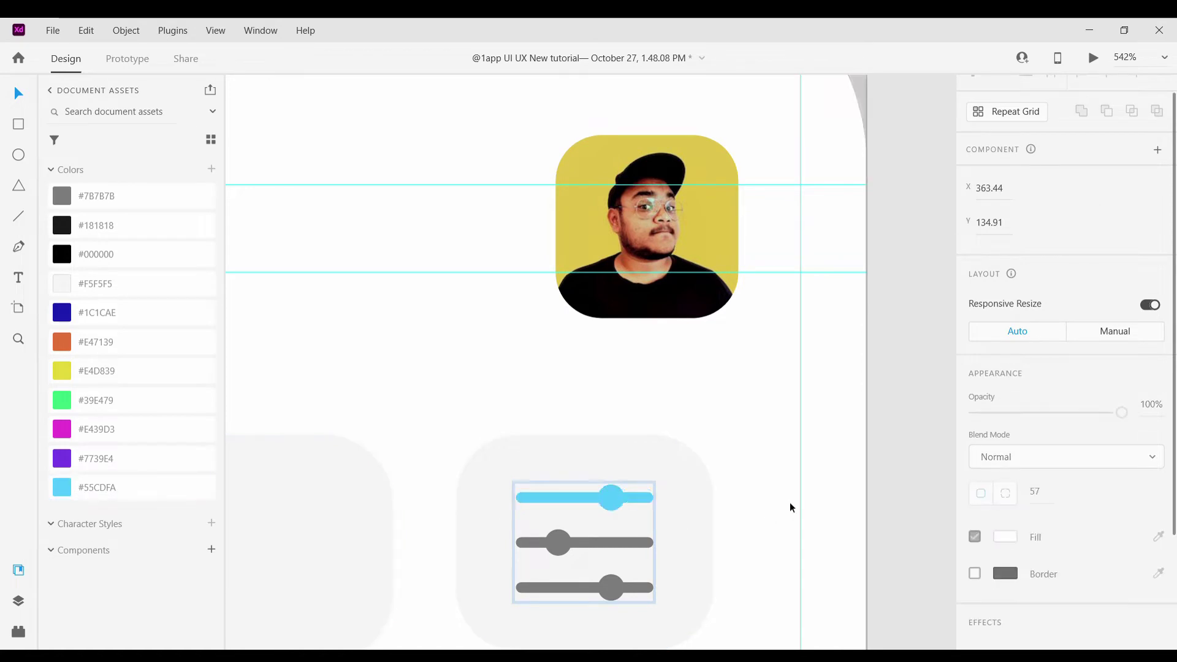
scroll(790, 502, "down", 10)
scroll(789, 511, "down", 2)
scroll(877, 446, "down", 1)
scroll(877, 439, "up", 1)
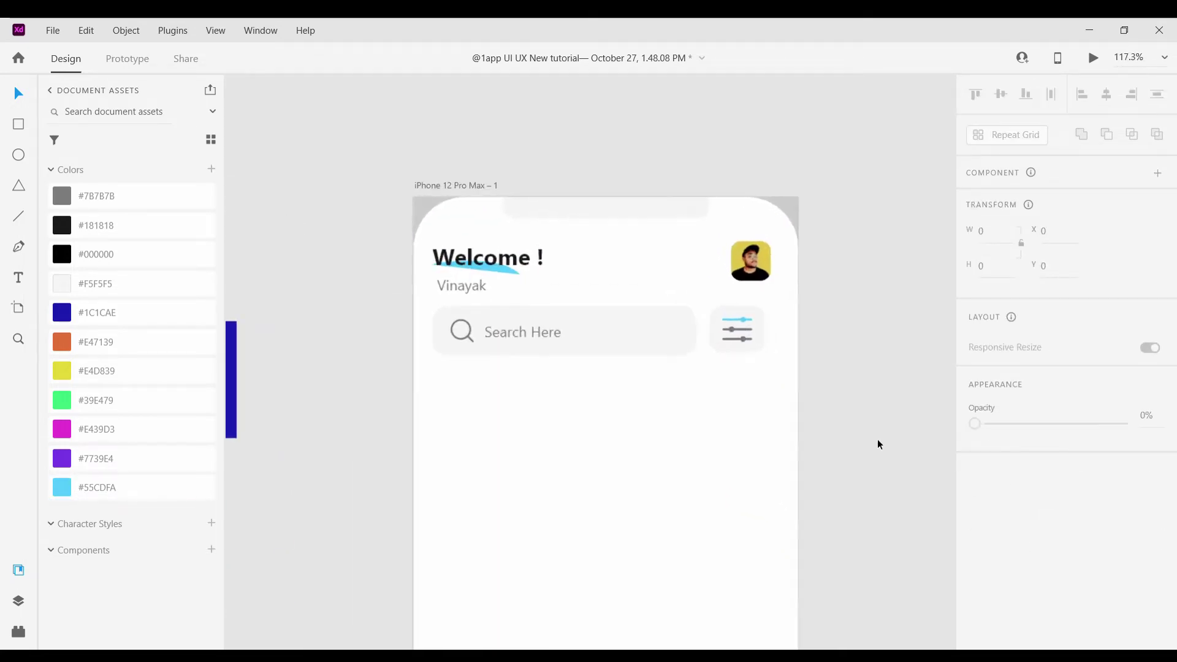
scroll(624, 415, "down", 1)
scroll(624, 412, "down", 2)
scroll(613, 398, "down", 1)
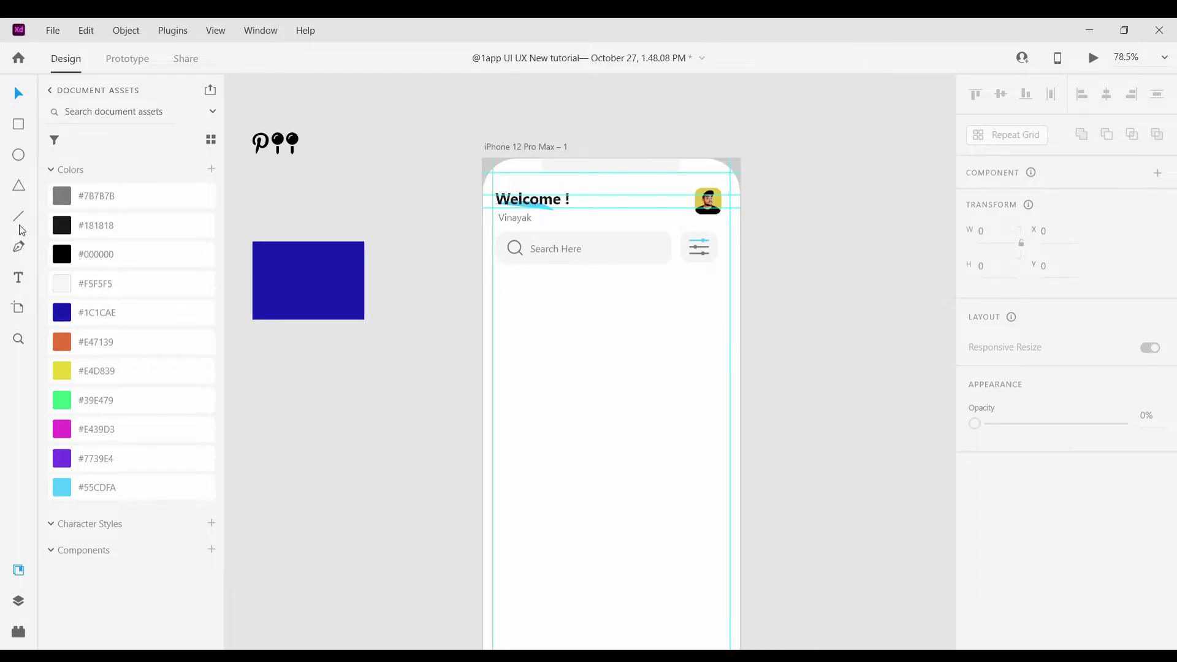
Type a 'Categories' heading below the search bar with an auto-width text box
left_click(501, 306)
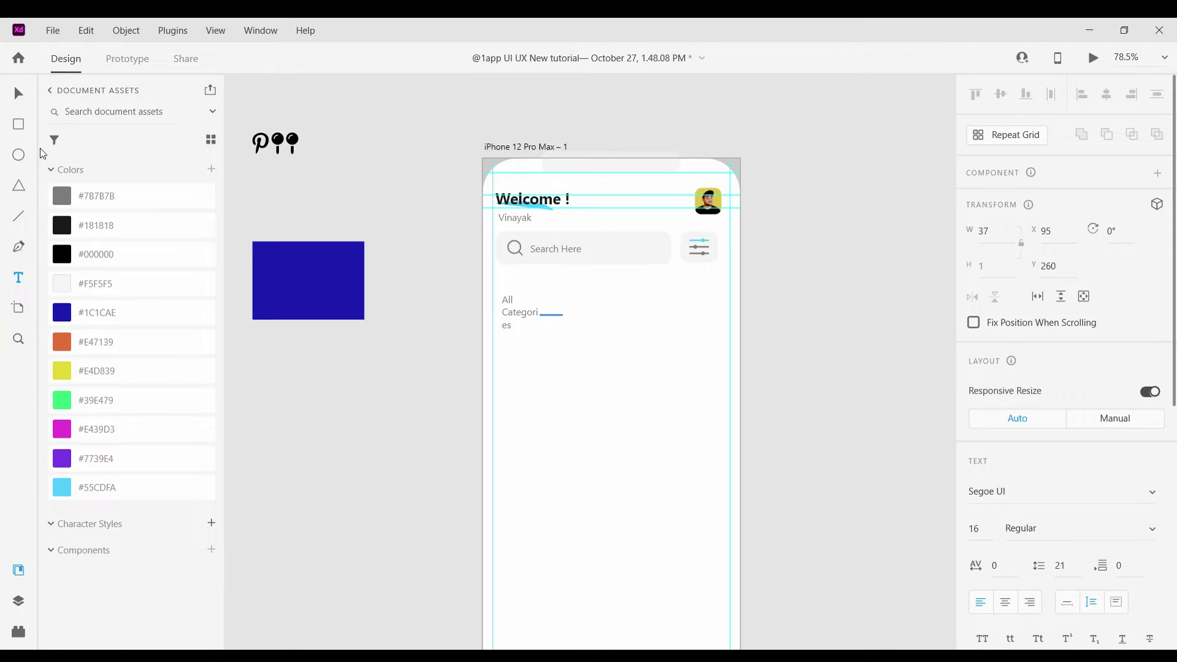
key("Escape")
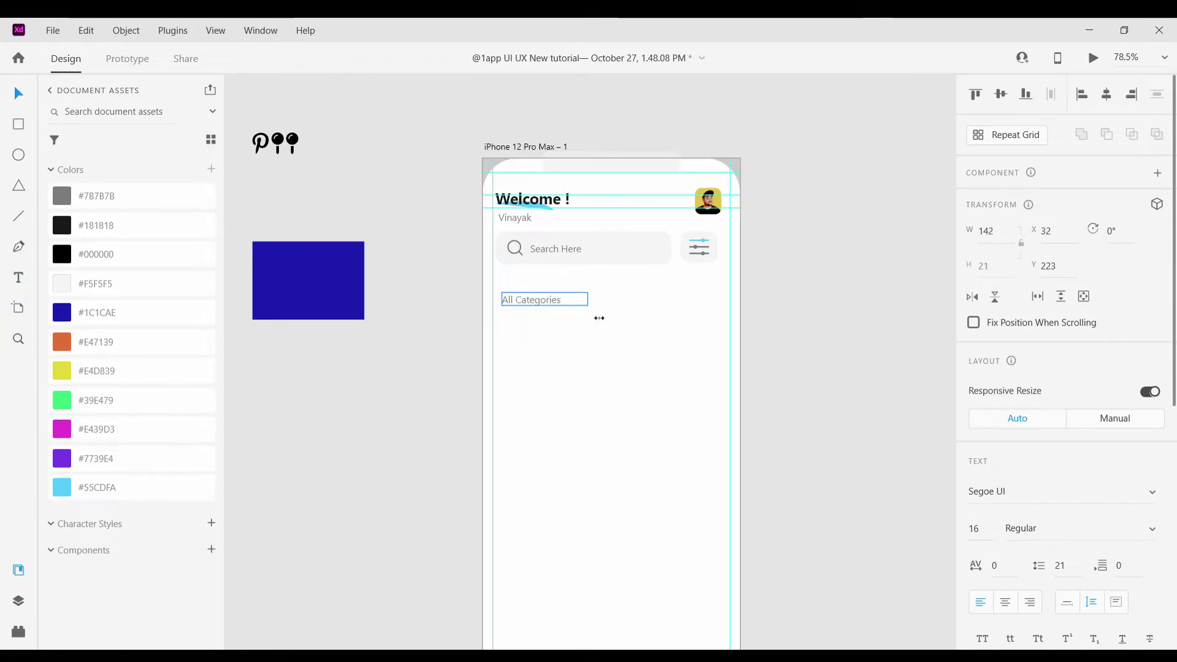
left_click_drag(579, 315, 576, 315)
left_click(1067, 602)
double_click(522, 312)
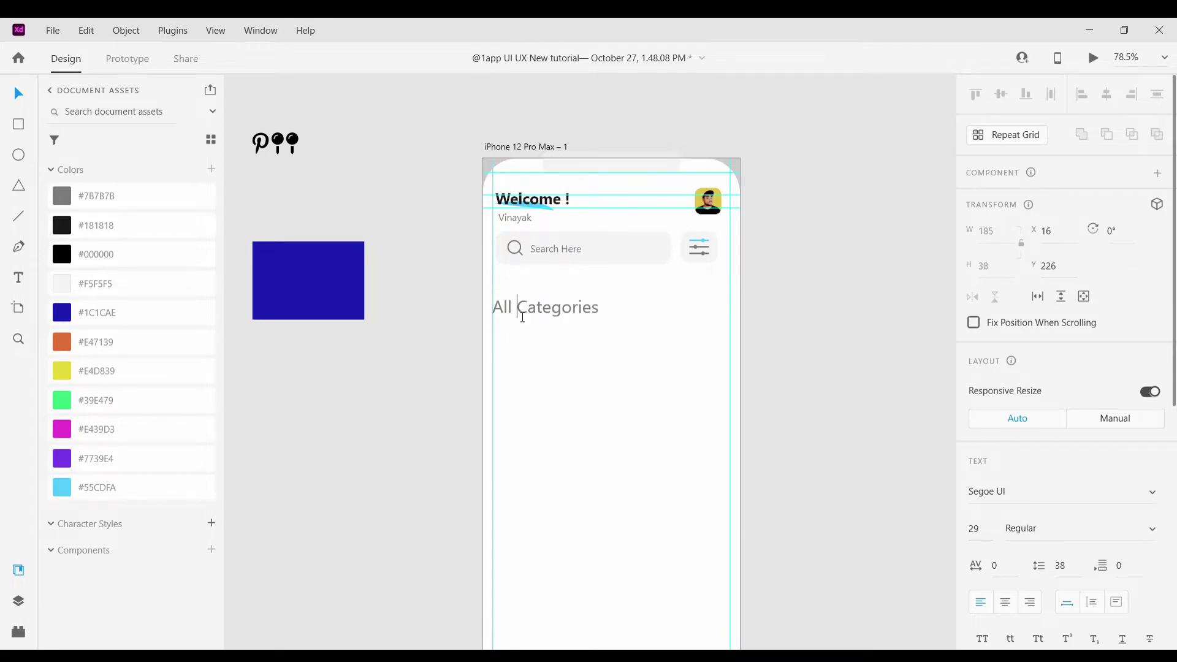
left_click(528, 307)
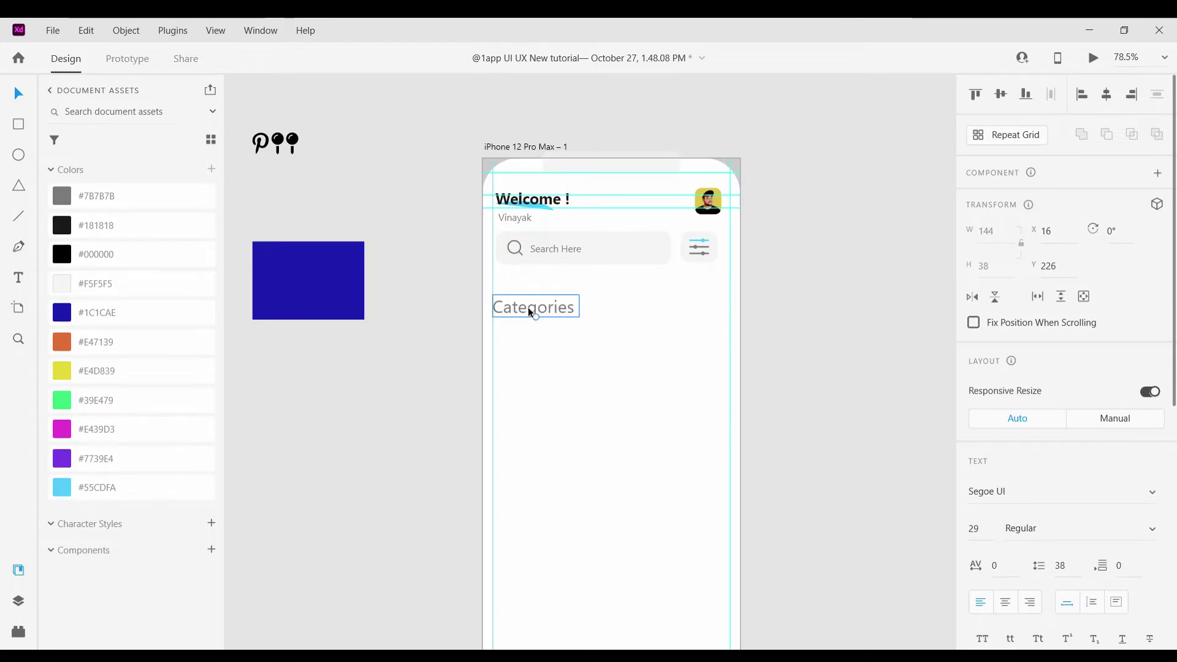
Set the Categories heading to font size 20 and nudge it into place
left_click(973, 529)
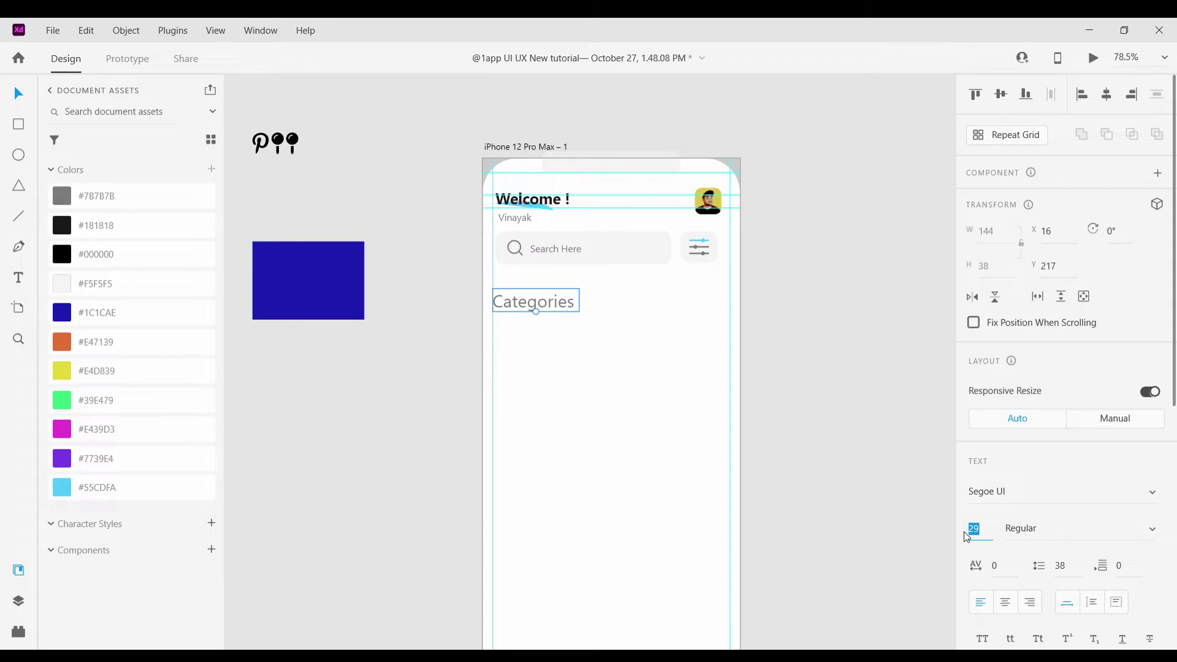
key("Down")
key("Down")
key("Down")
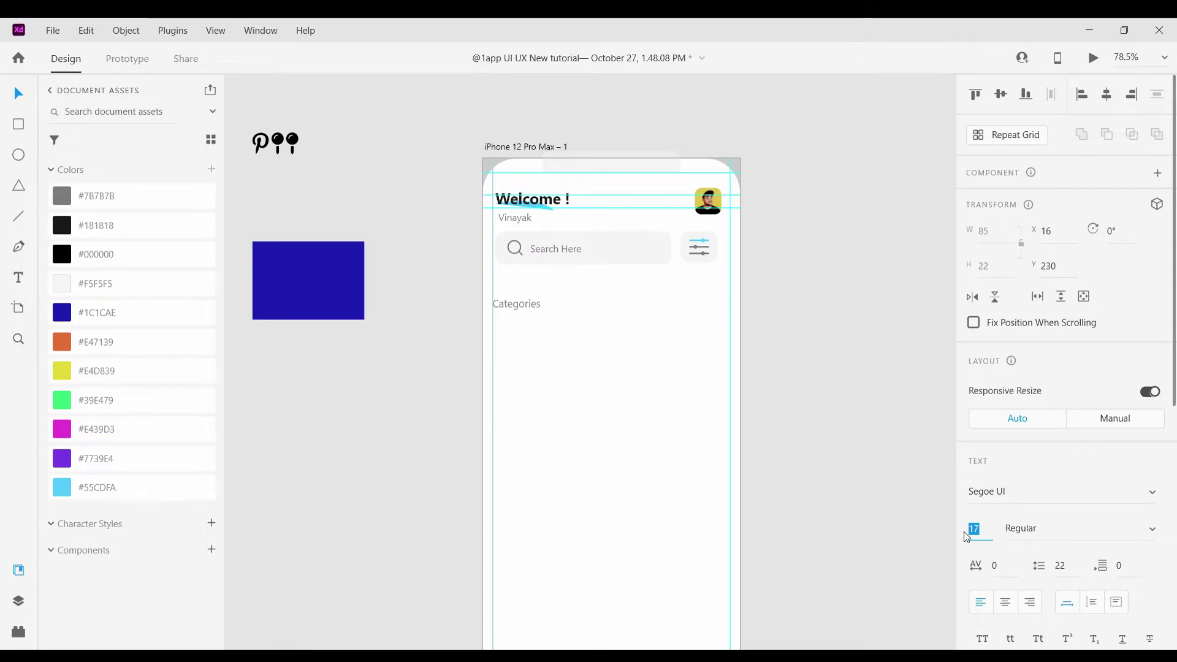
key("Up")
key("Return")
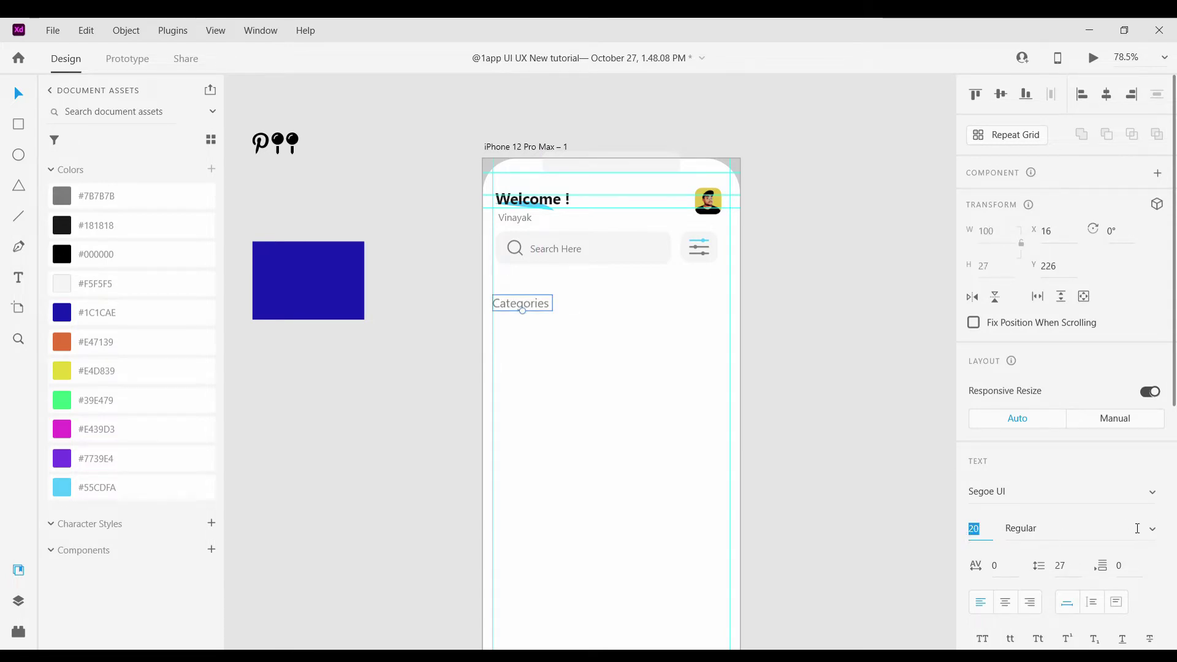
left_click_drag(501, 304, 510, 301)
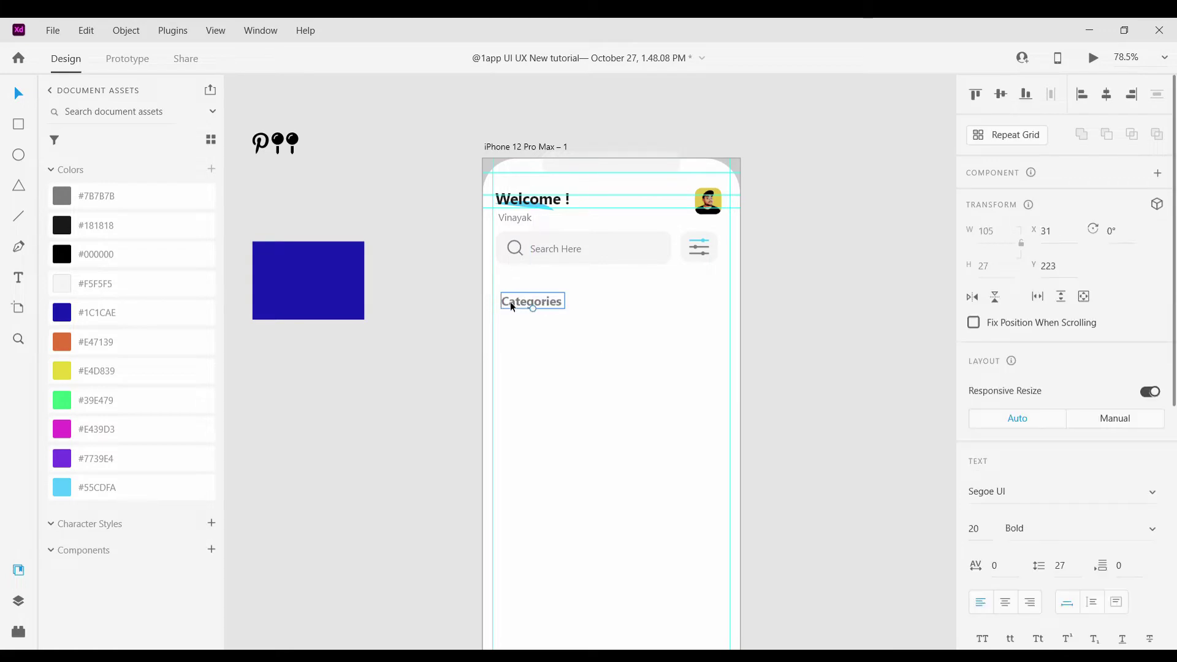
left_click(538, 327)
scroll(538, 322, "up", 5)
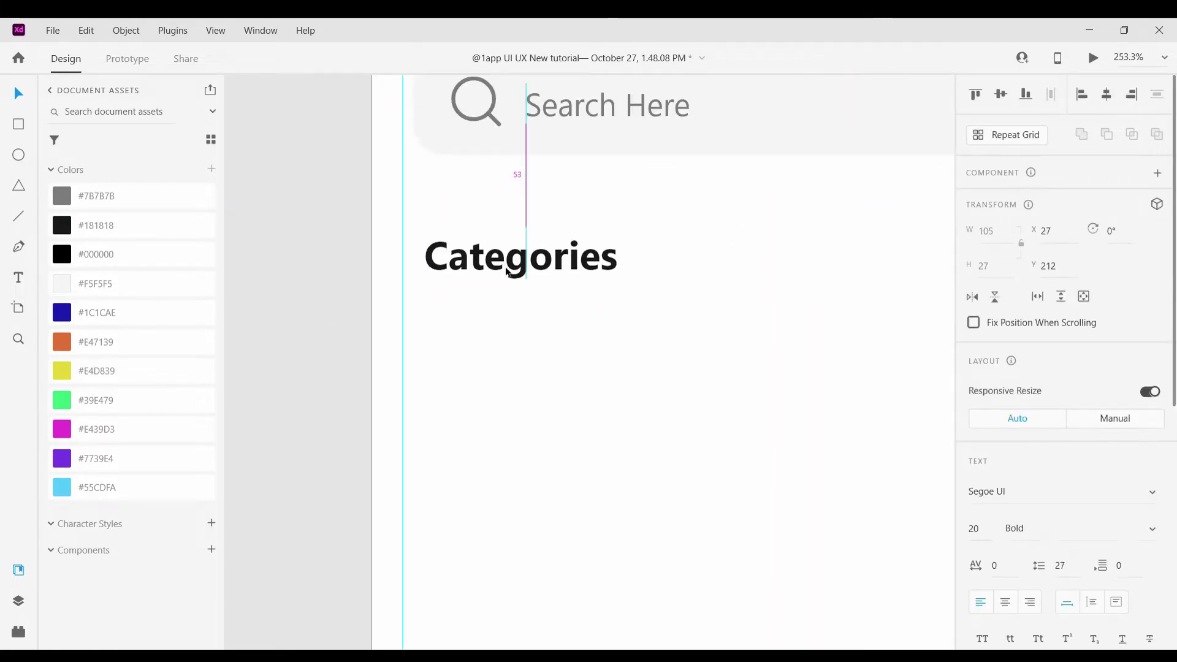
scroll(568, 321, "down", 4, "ctrl")
scroll(820, 356, "down", 2)
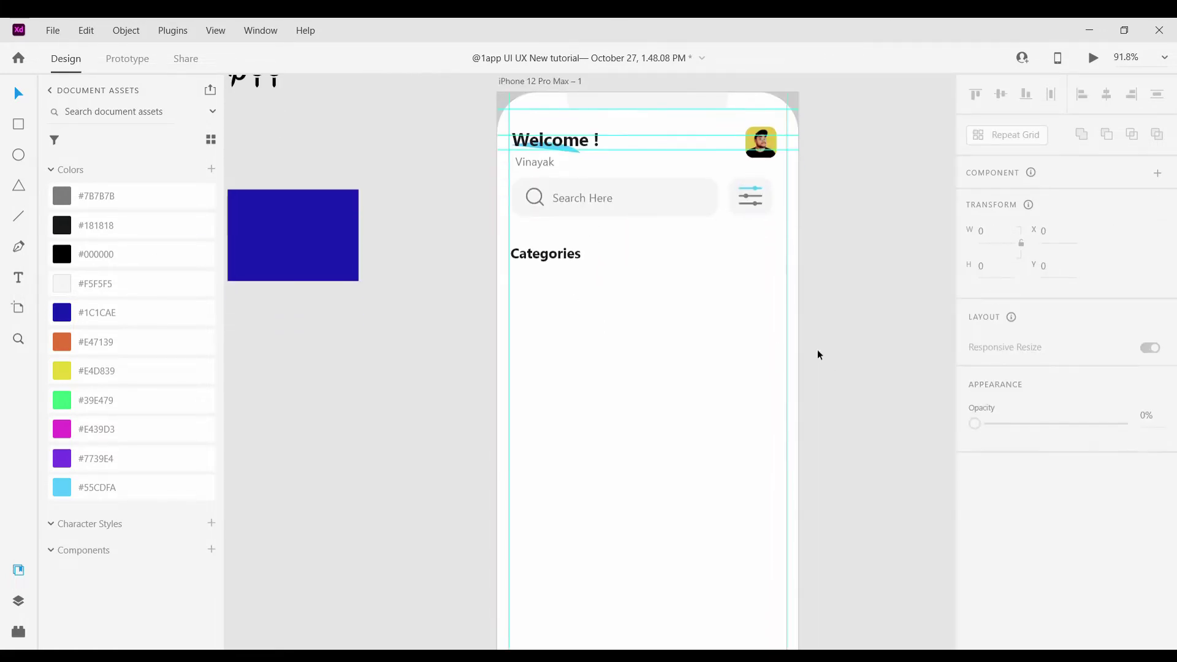
Place a copy of Search Here right of Categories and colour it yellow #FFF030
left_click(580, 169)
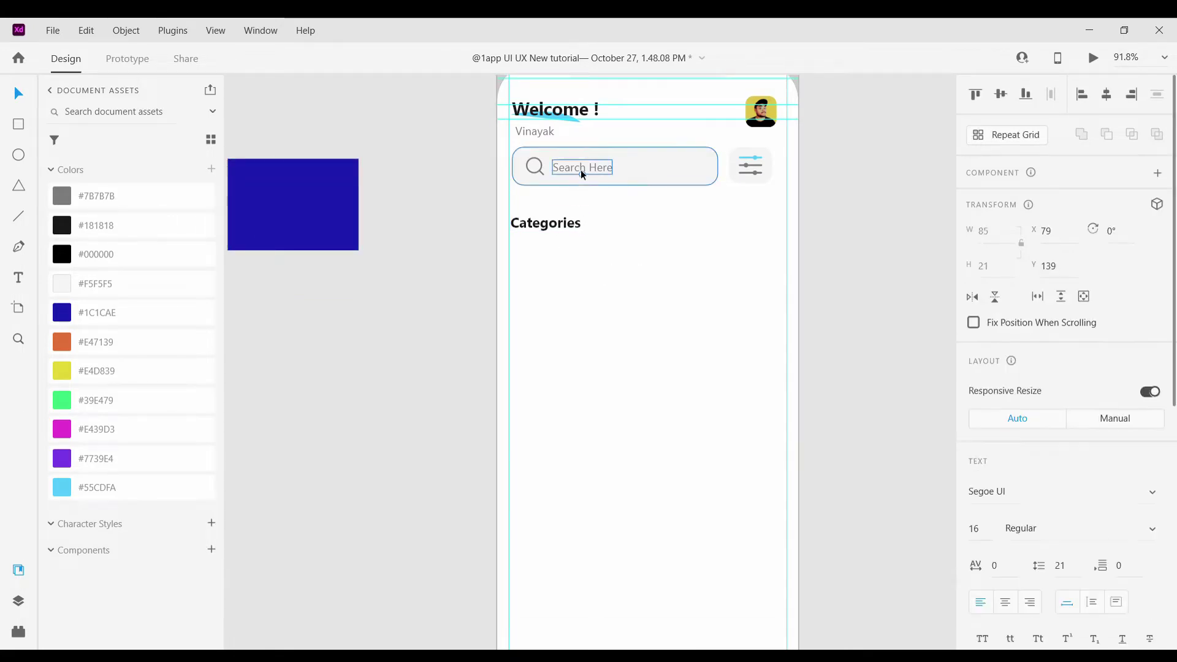
double_click(580, 169)
key("Escape")
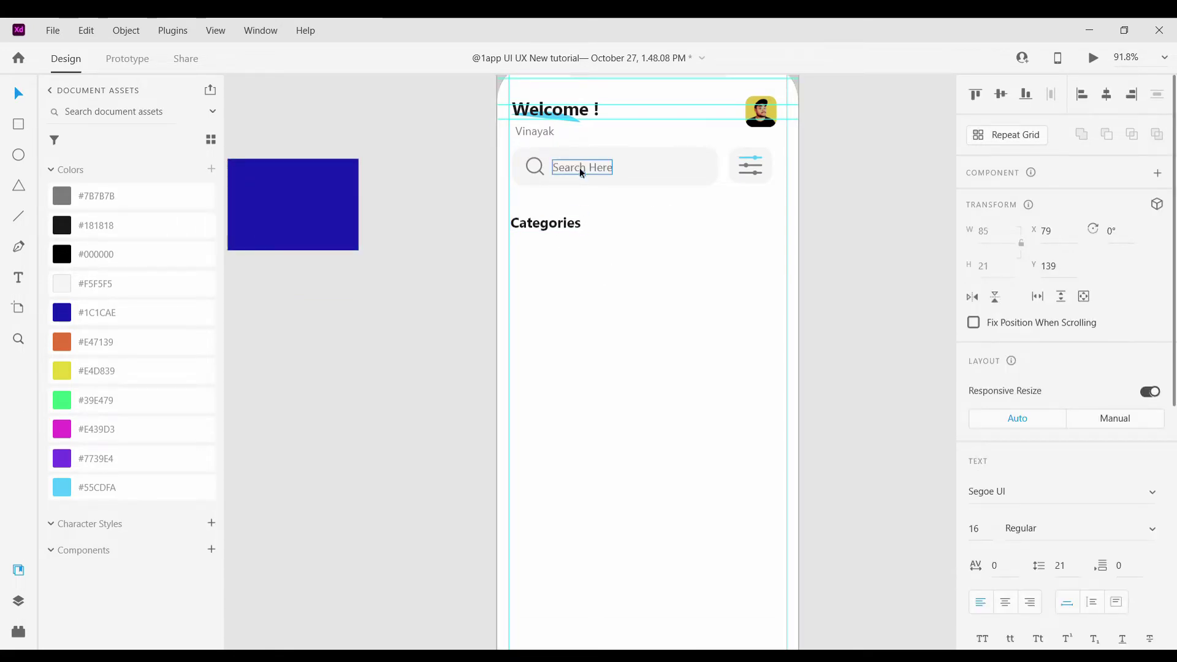
left_click_drag(579, 168, 751, 236)
scroll(749, 238, "up", 2, "ctrl")
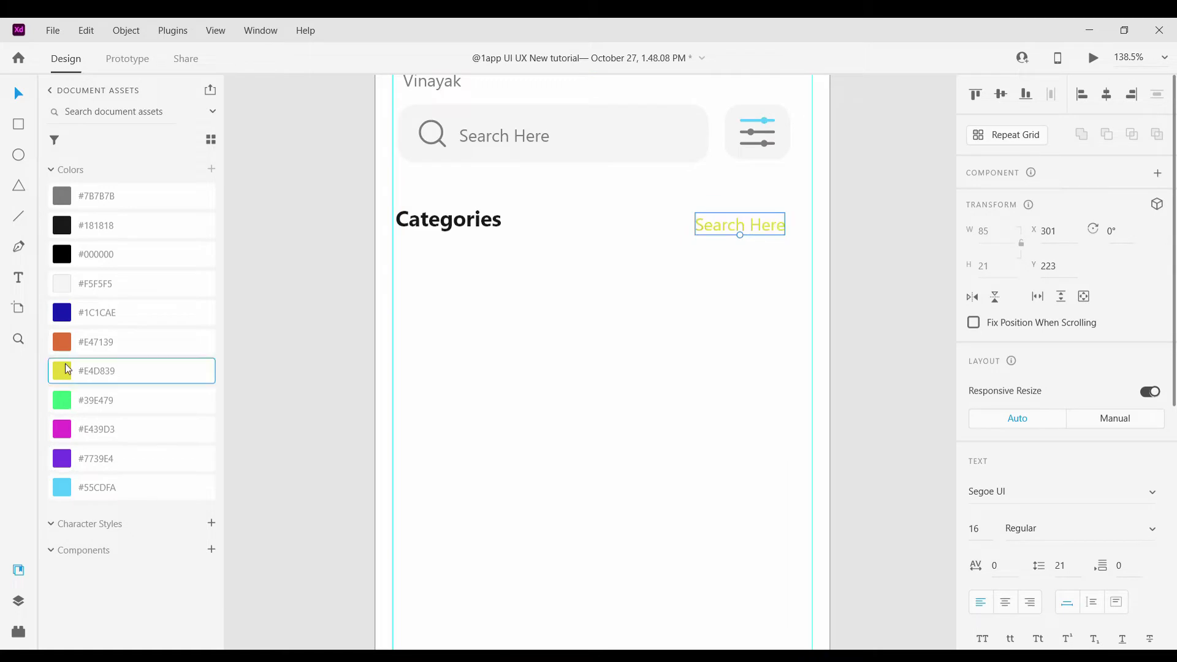
scroll(1011, 560, "down", 5)
left_click(1005, 588)
left_click(884, 429)
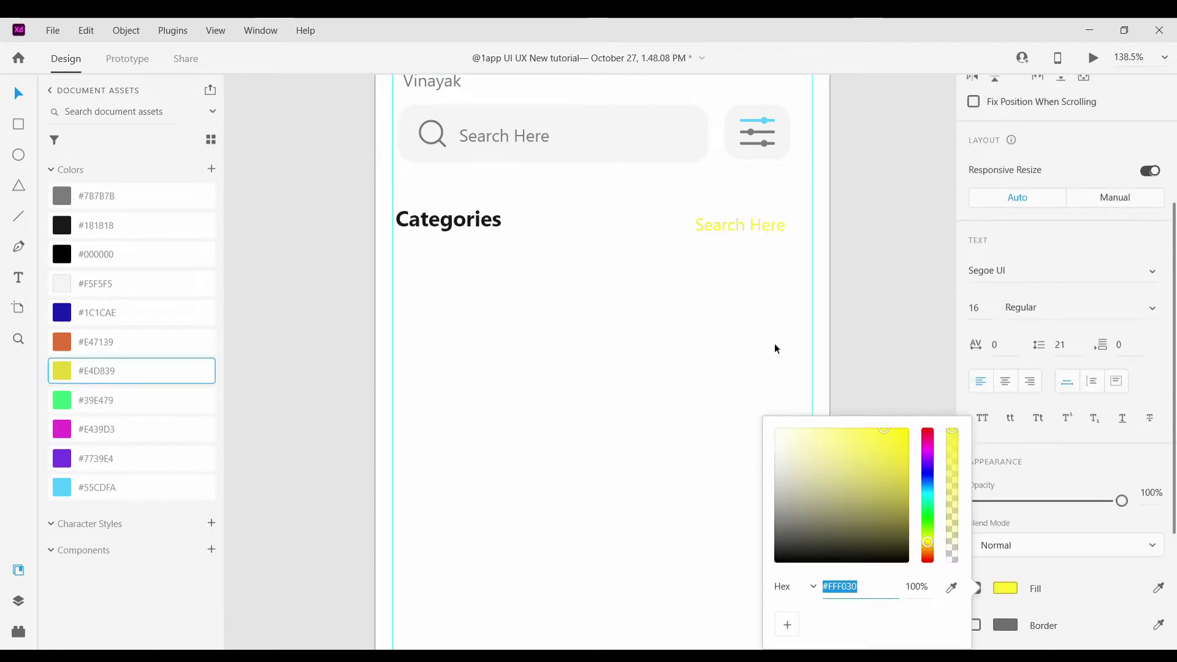
left_click(774, 349)
Retype the copy as 'View All' and line it up with the Categories heading
double_click(740, 229)
key("BackSpace")
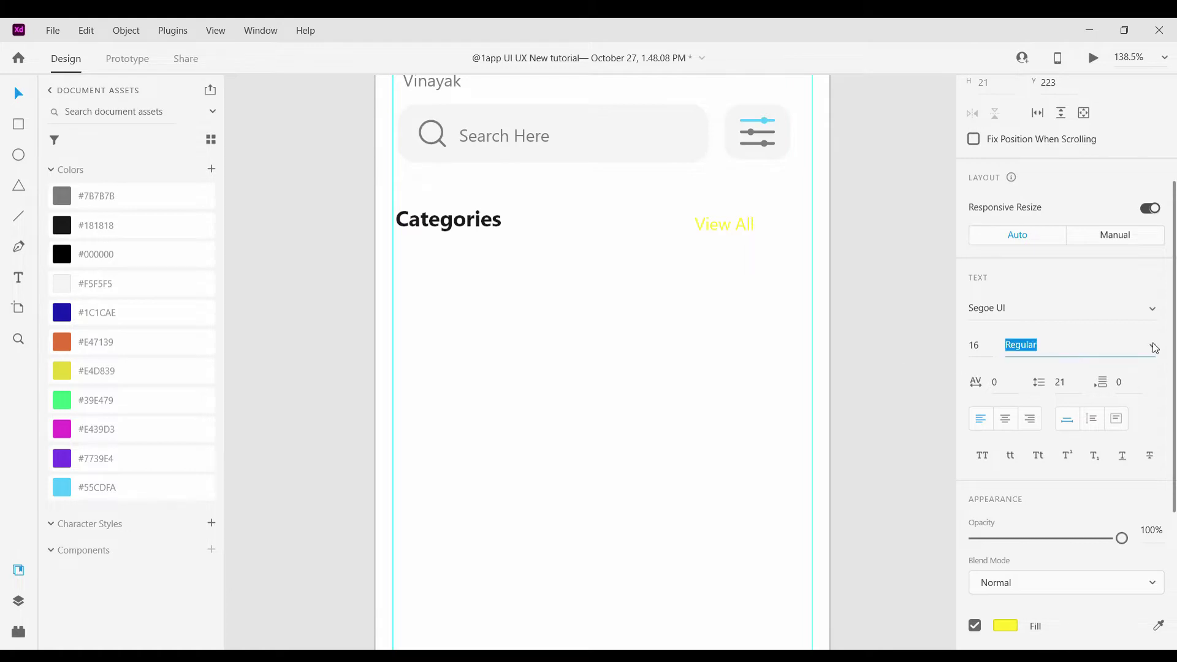
key("Escape")
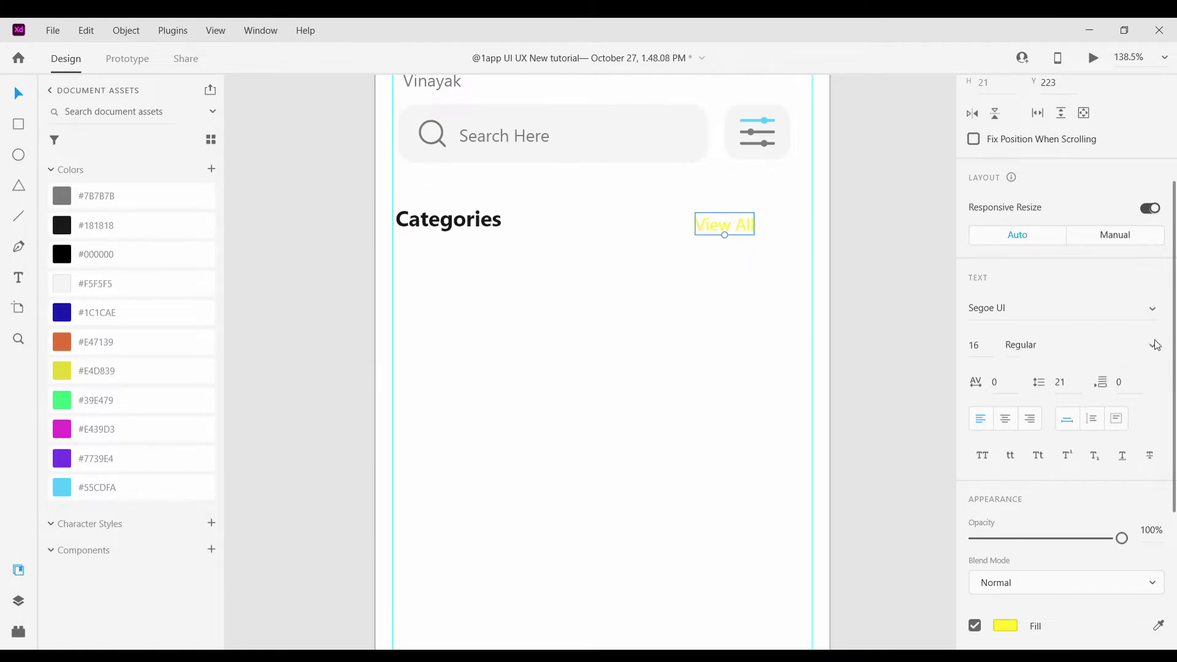
scroll(695, 229, "up", 5)
left_click_drag(806, 212, 801, 215)
scroll(797, 319, "down", 5)
left_click(869, 353)
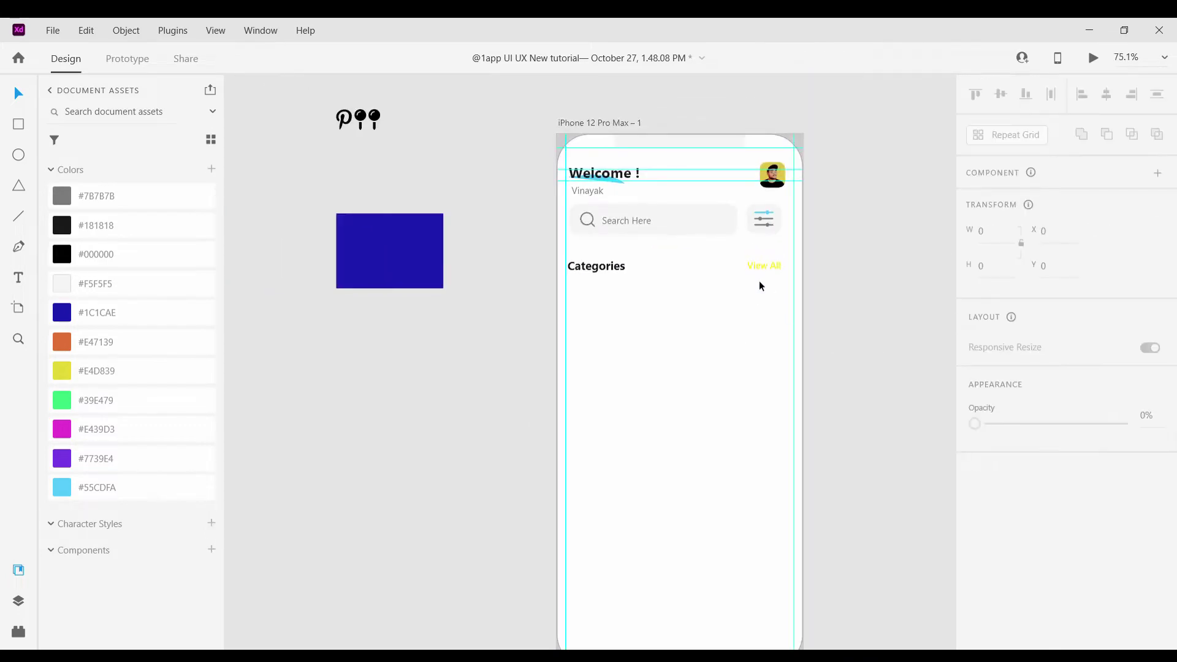
scroll(760, 270, "up", 4)
left_click(762, 245)
scroll(843, 251, "down", 4)
left_click(889, 294)
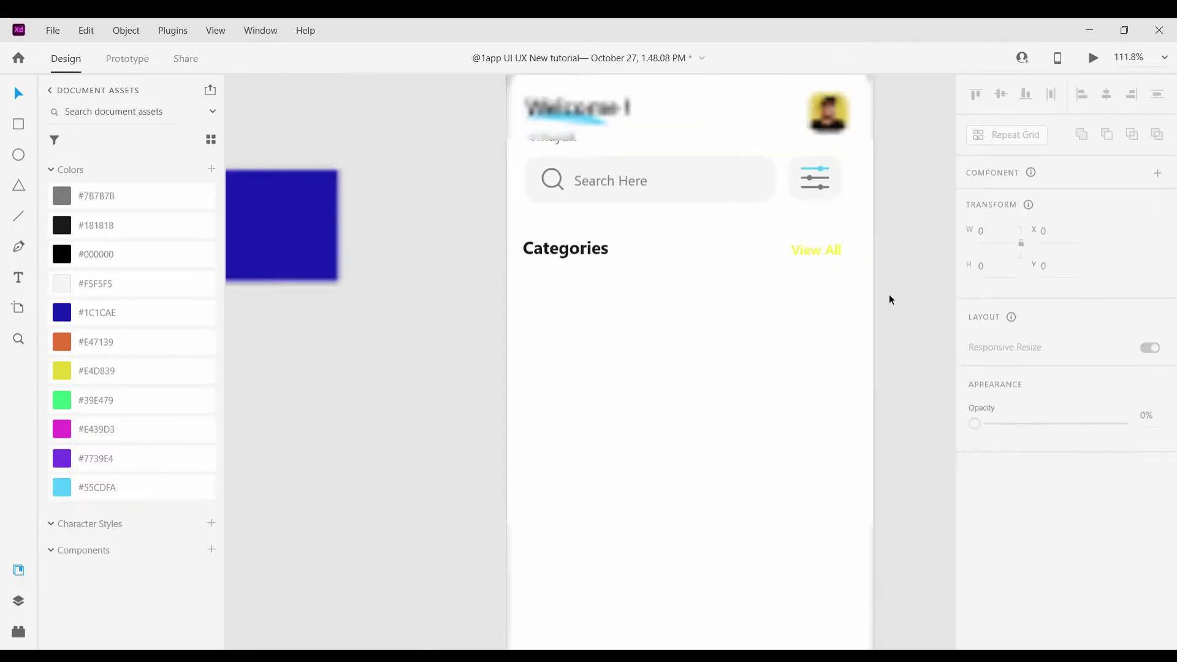
Draw a rectangle below Categories, corner radius 27, sized about 164 by 216
left_click_drag(514, 274, 623, 431)
key("v")
scroll(537, 298, "up", 5)
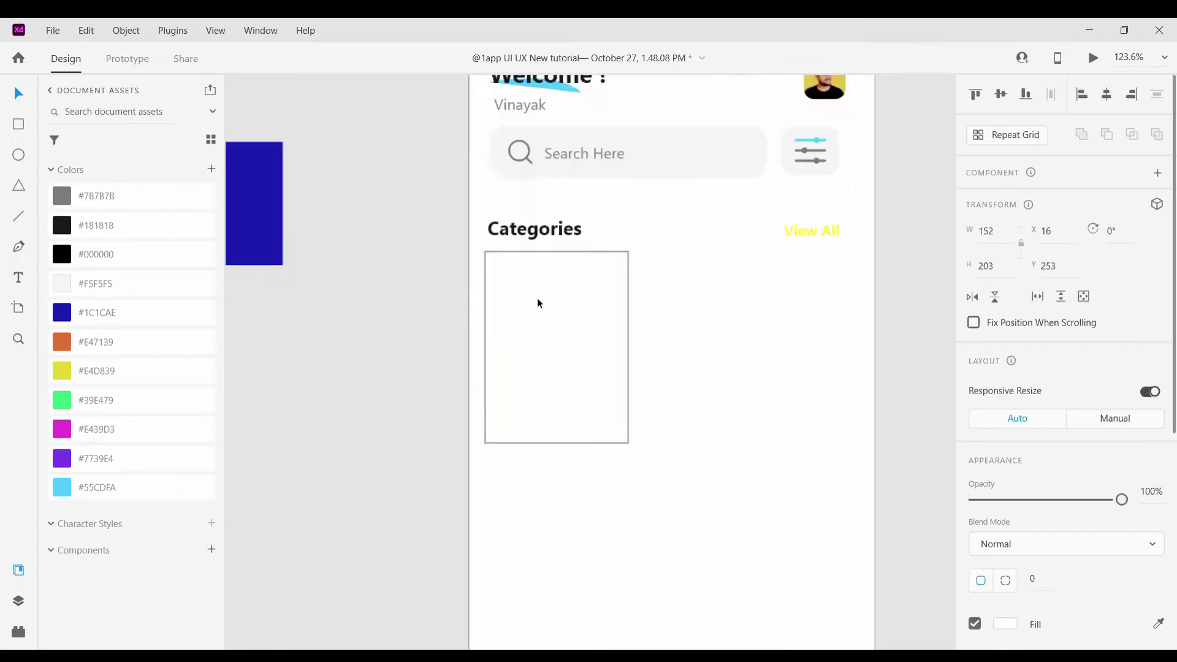
left_click_drag(465, 232, 494, 261)
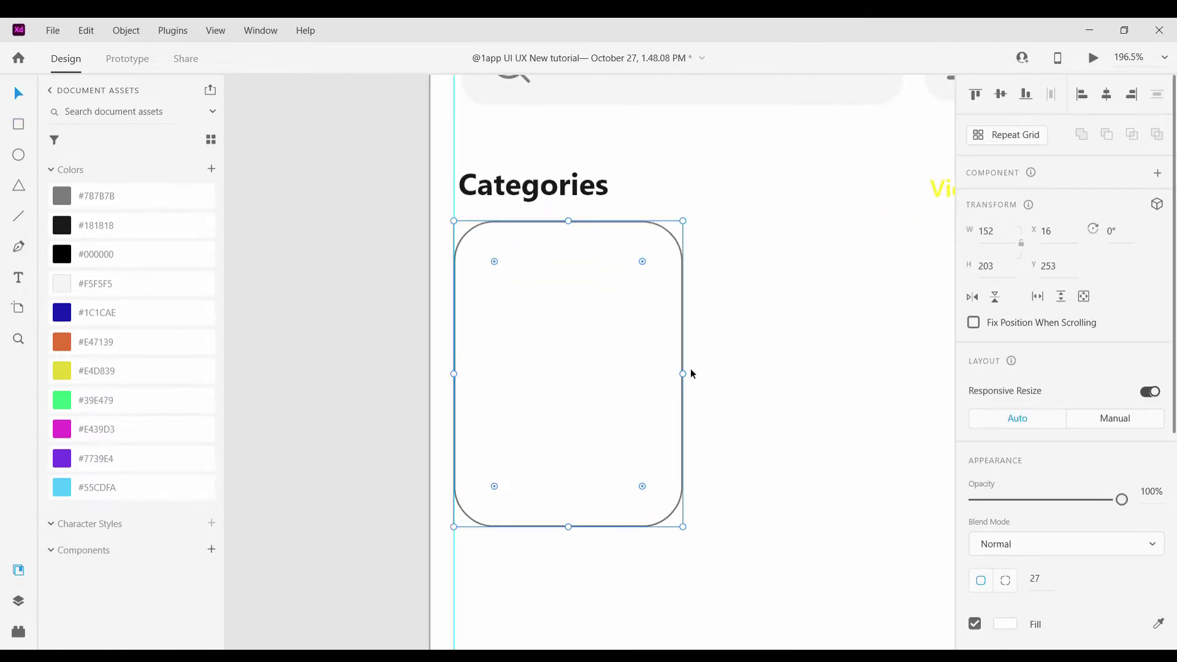
left_click_drag(684, 373, 703, 375)
left_click_drag(577, 527, 549, 540)
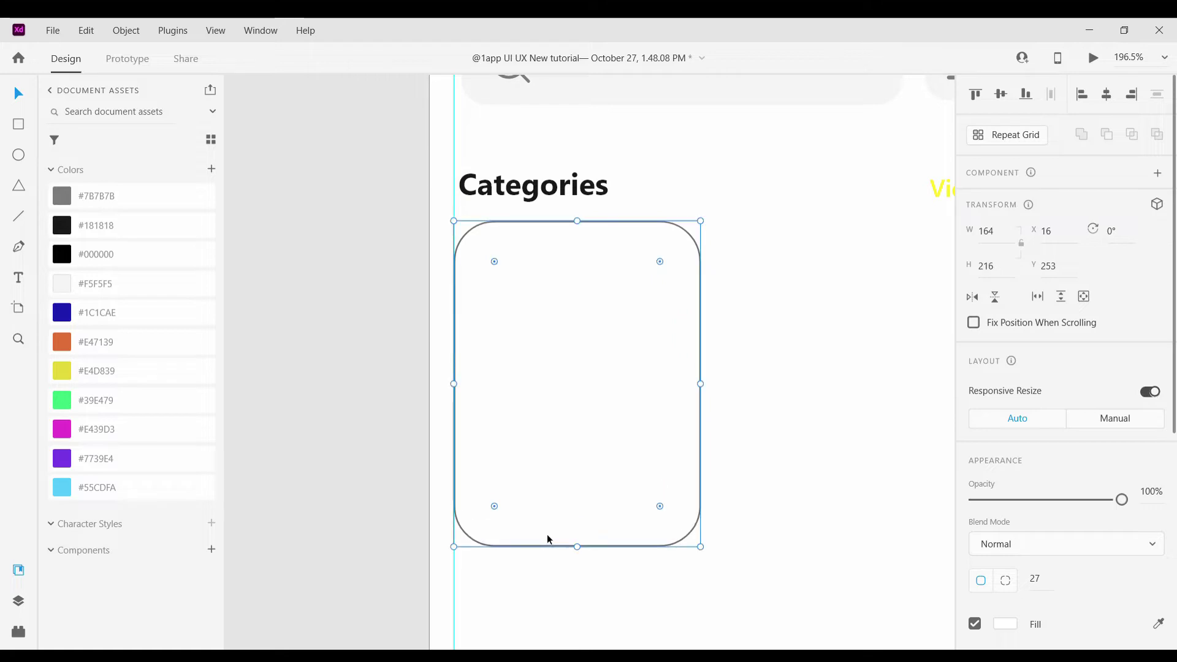
left_click_drag(497, 508, 509, 489)
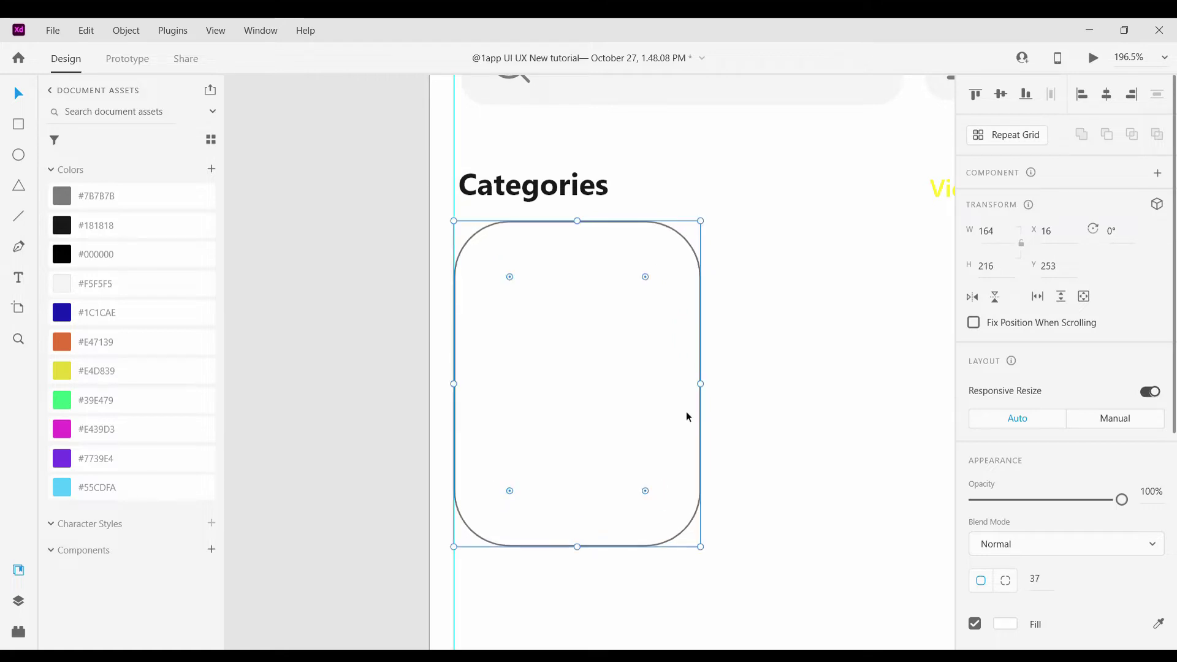
Resize the card to 130 by 172 and fine-tune its corner rounding
scroll(837, 322, "down", 5)
scroll(768, 354, "up", 4)
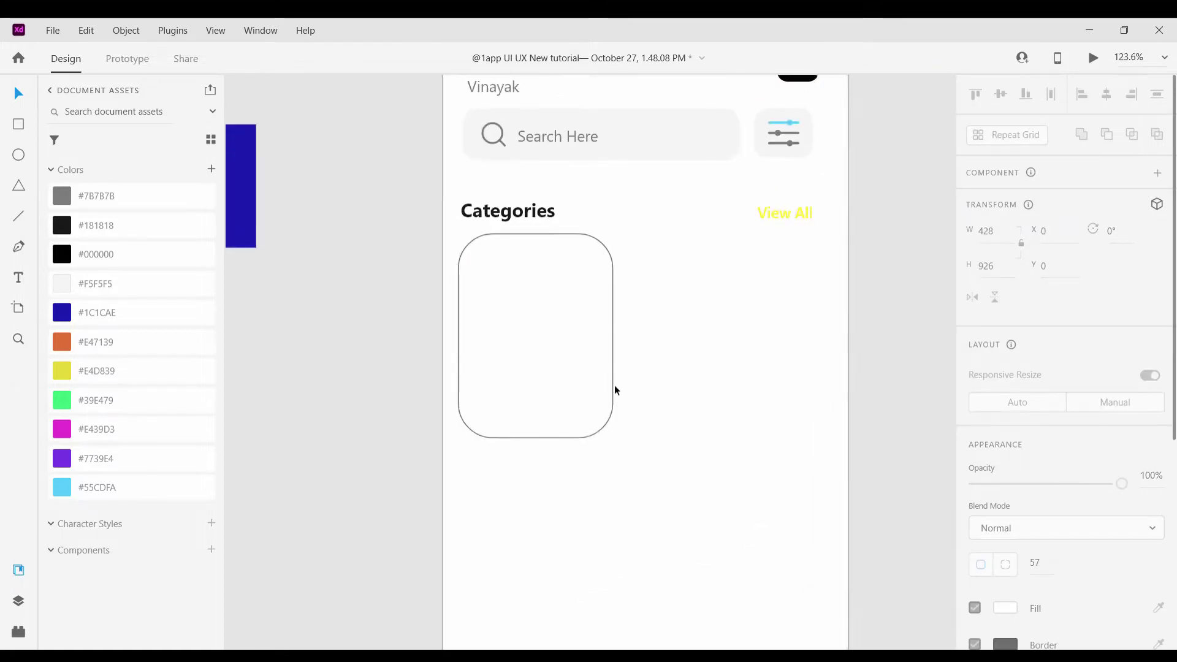
left_click(614, 438)
left_click_drag(615, 439, 581, 397)
scroll(496, 304, "up", 5)
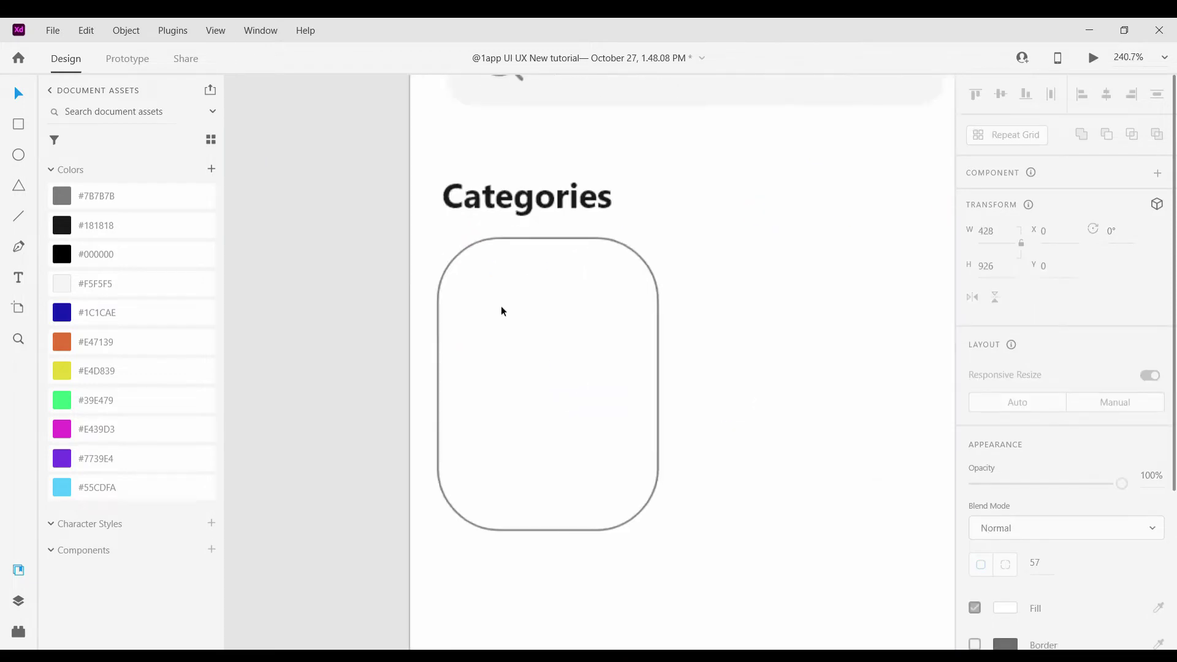
mouse_move(476, 256)
left_mouse_down()
mouse_move(678, 507)
mouse_move(689, 506)
left_mouse_up()
left_click(752, 167)
Add the inner square inside the card with corner radius 25
left_click(501, 295)
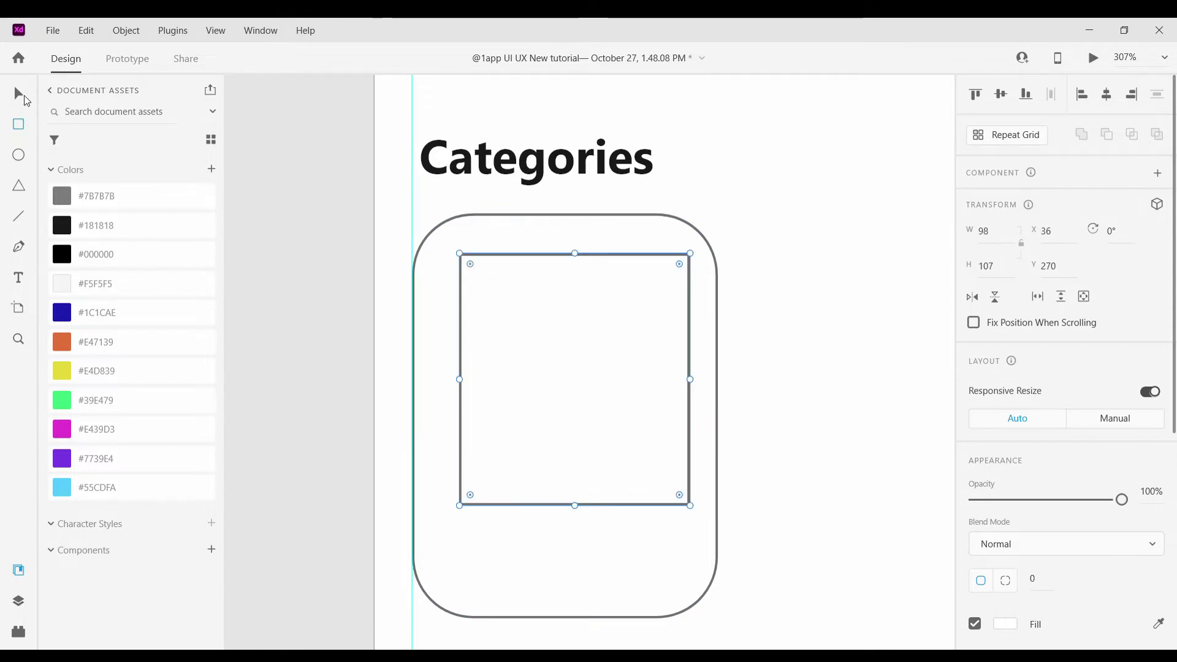
left_click(20, 95)
scroll(572, 362, "up", 3)
left_click_drag(429, 238, 468, 252)
Finish rounding the inner square and give it a borderless light salmon fill
left_click_drag(62, 341, 513, 439)
scroll(1066, 429, "down", 2)
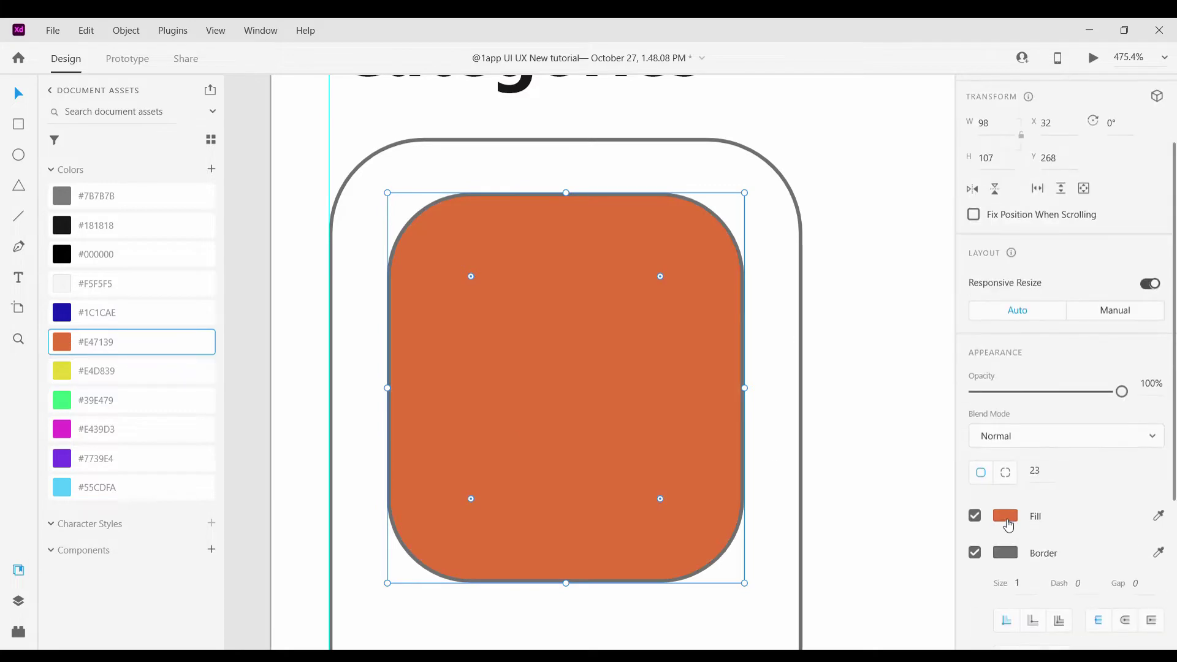
left_click(1005, 516)
left_click(825, 425)
left_click(914, 465)
left_click(975, 552)
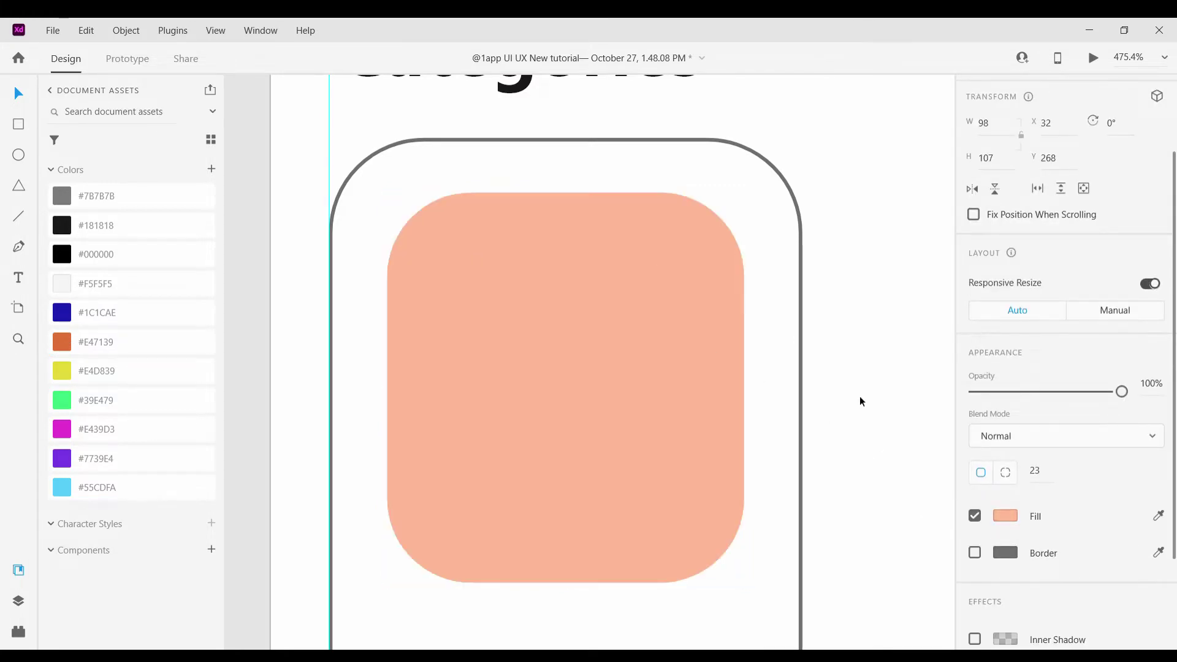
scroll(865, 366, "down", 5)
scroll(719, 354, "up", 4)
Add a drop shadow to the white card and leave its border off
left_click(579, 546)
scroll(809, 396, "down", 1)
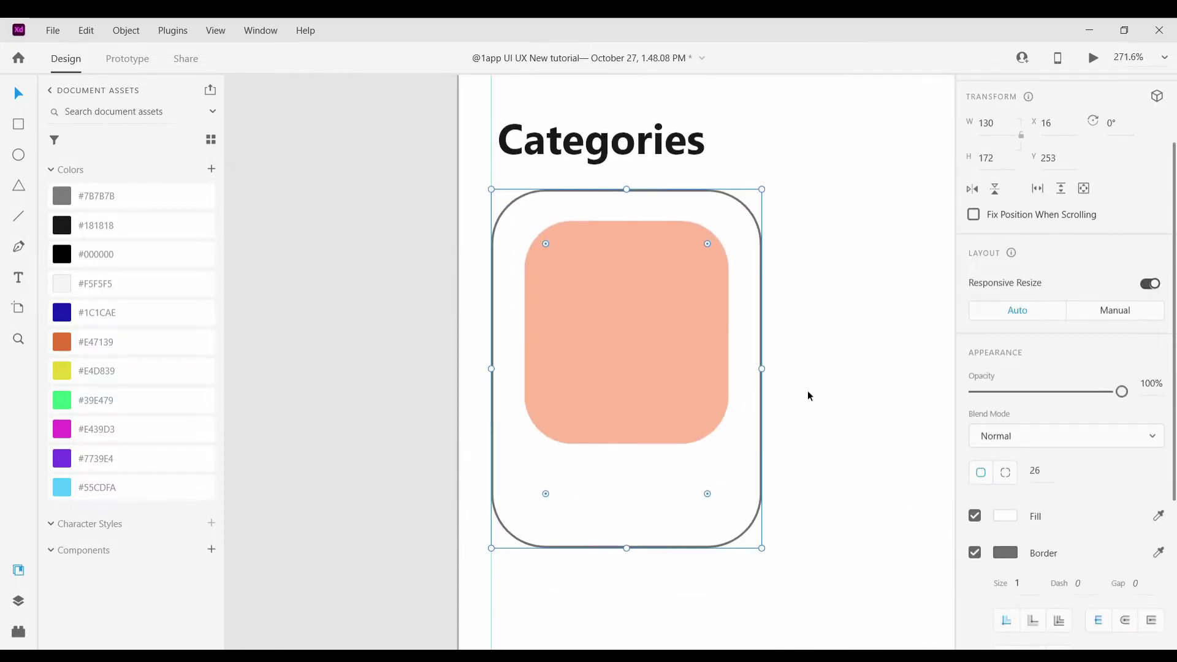
scroll(1066, 490, "down", 3)
left_click(975, 599)
scroll(744, 410, "down", 4)
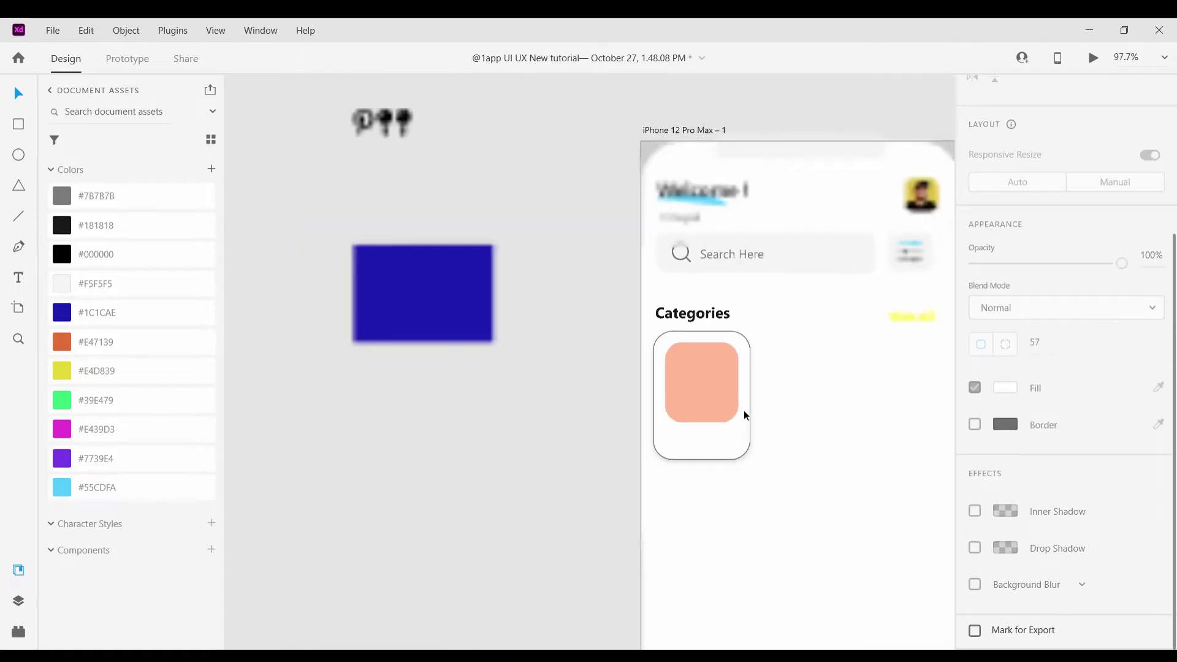
scroll(738, 411, "up", 3)
scroll(619, 512, "down", 1)
left_click(975, 424)
left_click(975, 419)
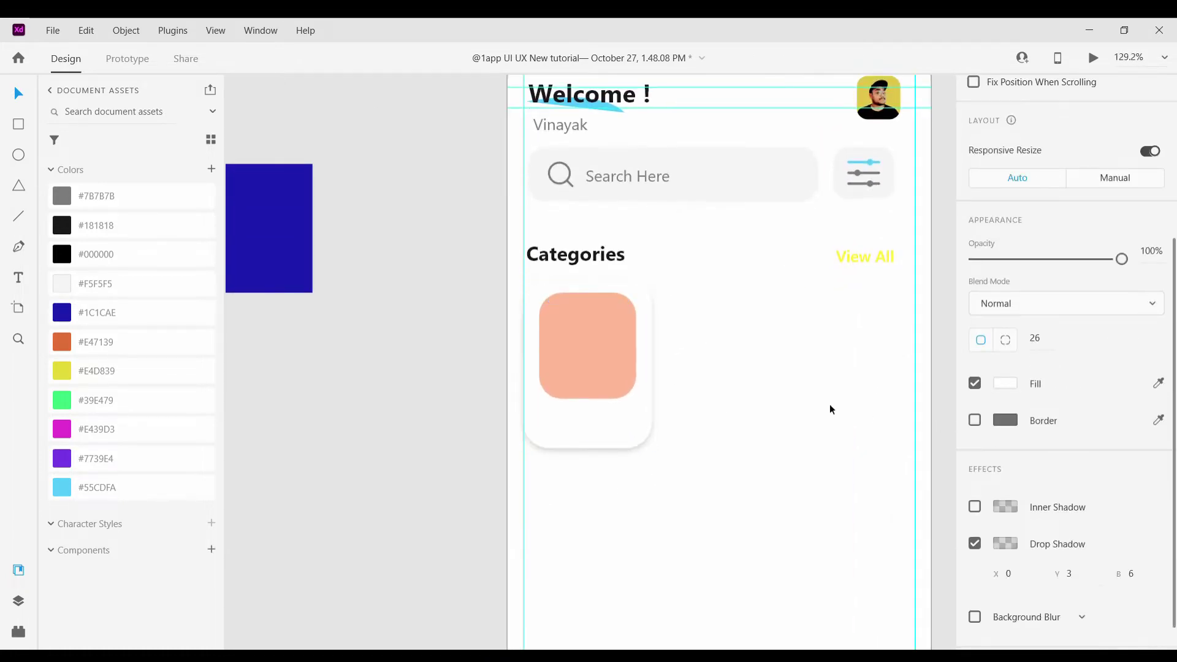
Check the card's drop shadow colour and lower the shadow blur to 5
left_click(624, 418)
scroll(1072, 528, "down", 1)
left_click(1006, 510)
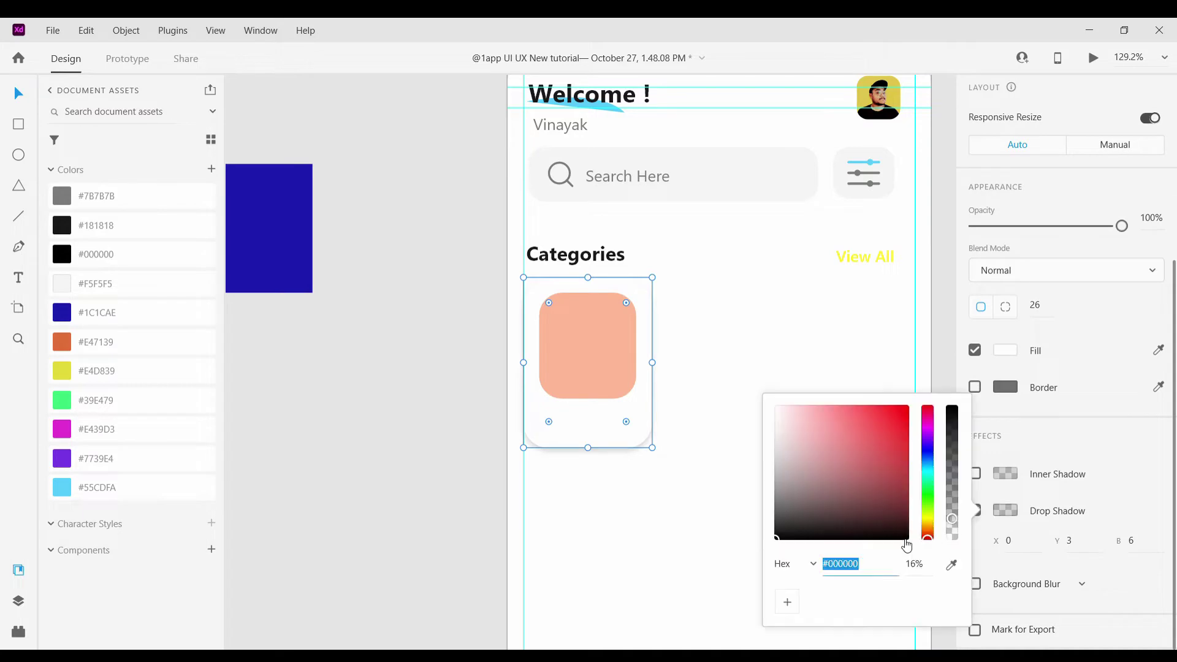
left_click(734, 418)
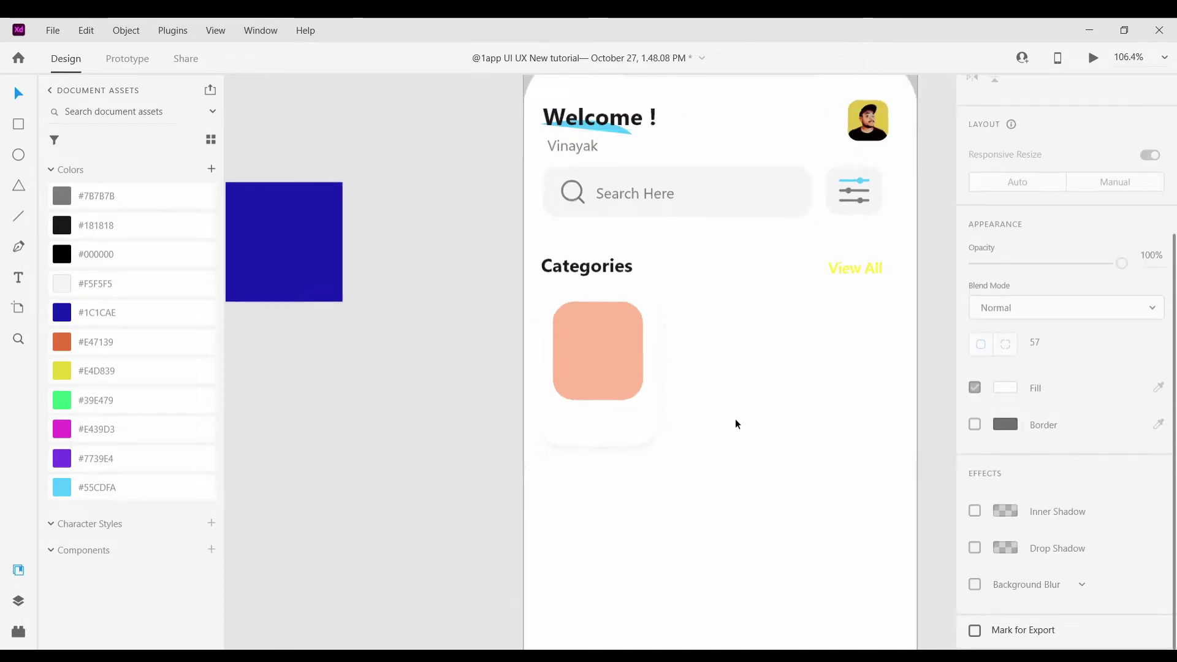
scroll(730, 460, "down", 2)
scroll(722, 468, "up", 4)
left_click(628, 431)
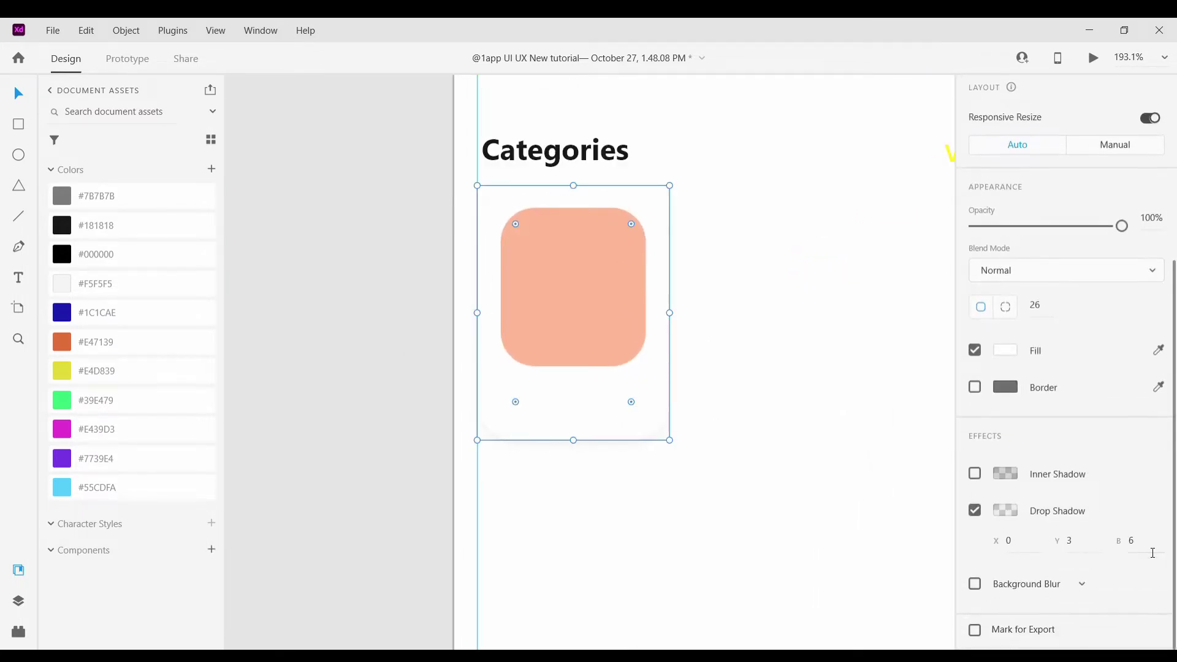
key("Down")
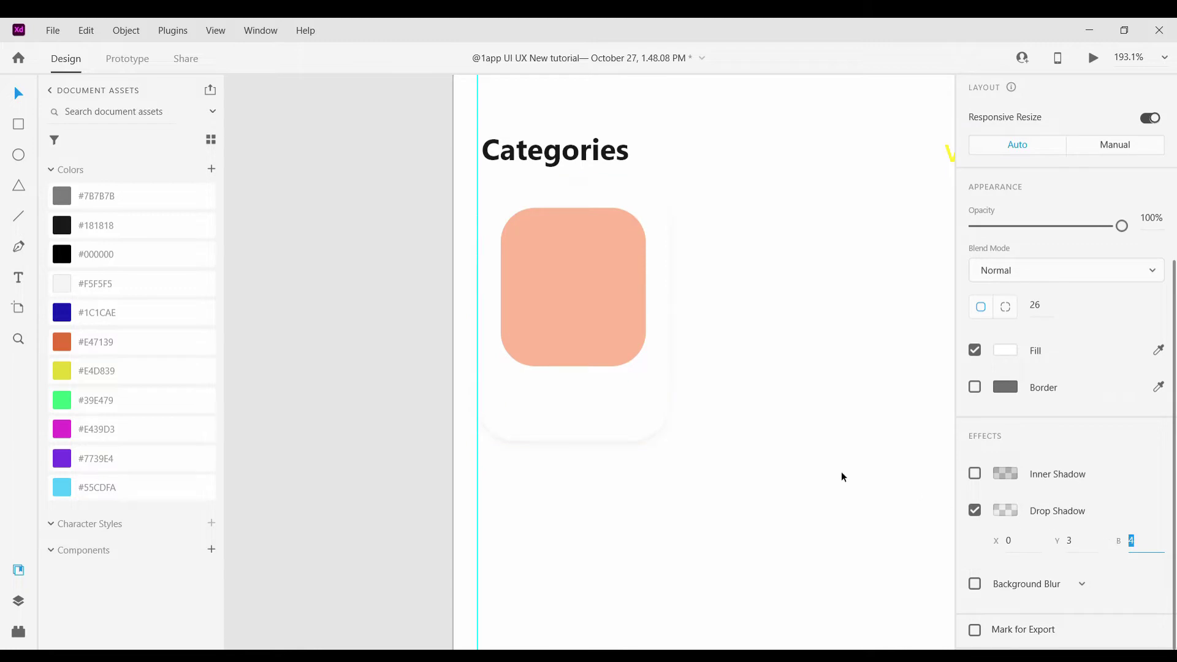
scroll(695, 442, "up", 2)
Enlarge the peach square slightly and widen it to the right
left_click(622, 357)
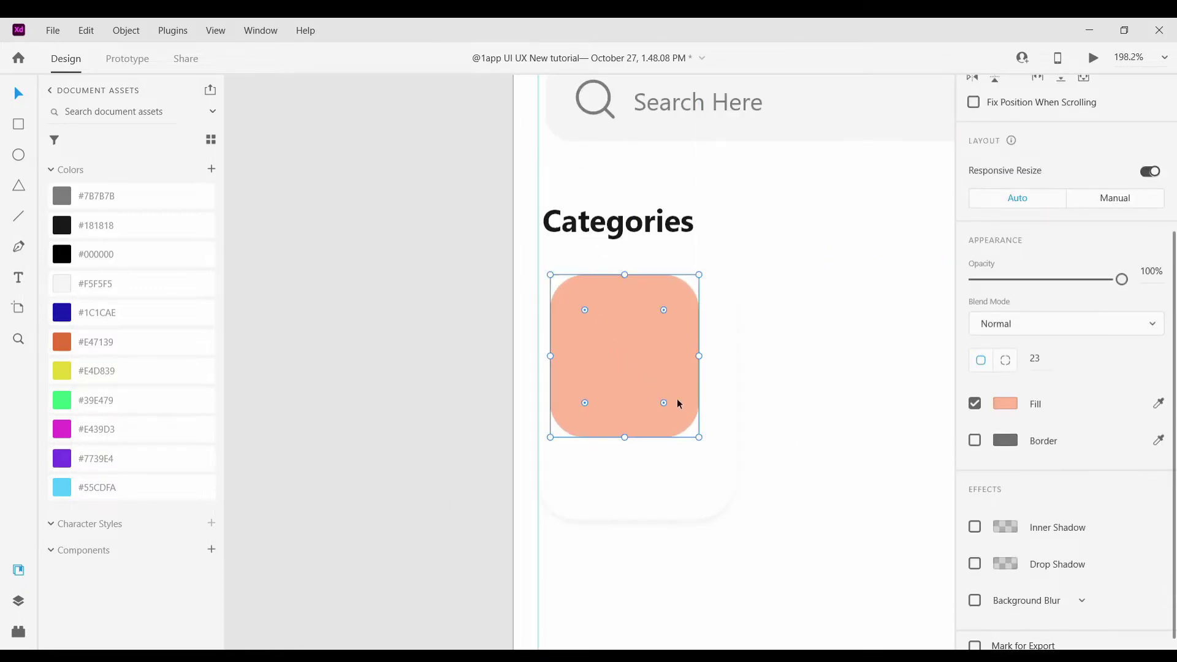
left_click_drag(698, 437, 705, 443)
left_click_drag(711, 361, 720, 364)
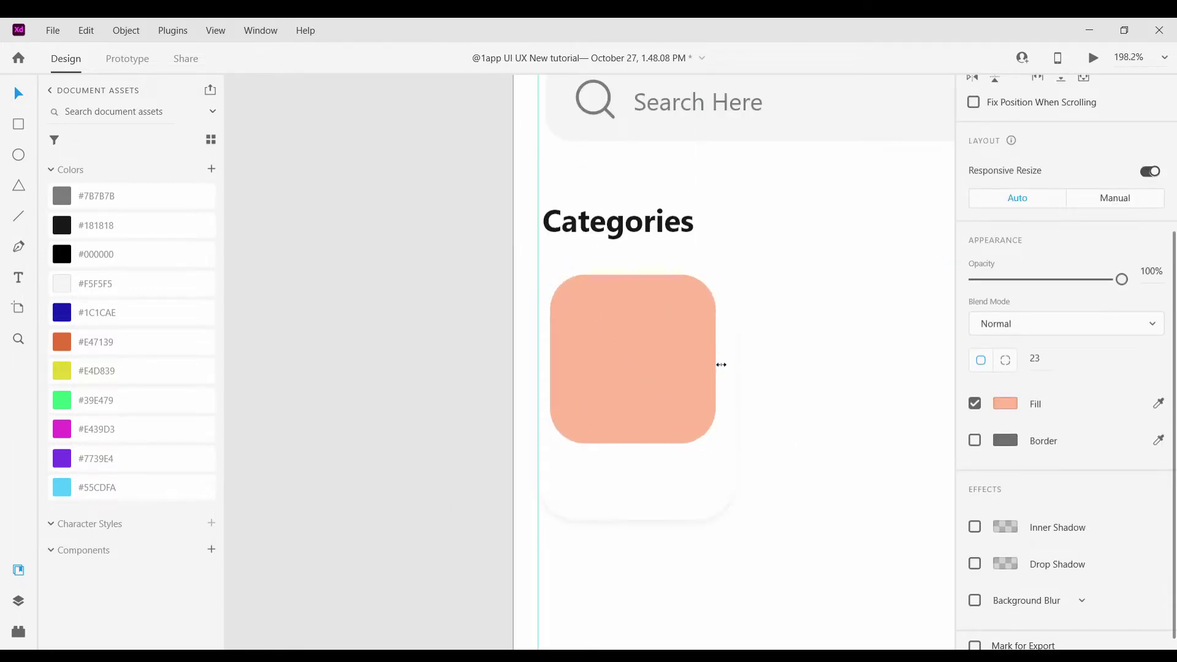
Centre the white card's drop shadow at X 0, Y 0 and raise its blur
left_click(729, 396)
scroll(717, 294, "down", 3)
scroll(659, 451, "up", 2)
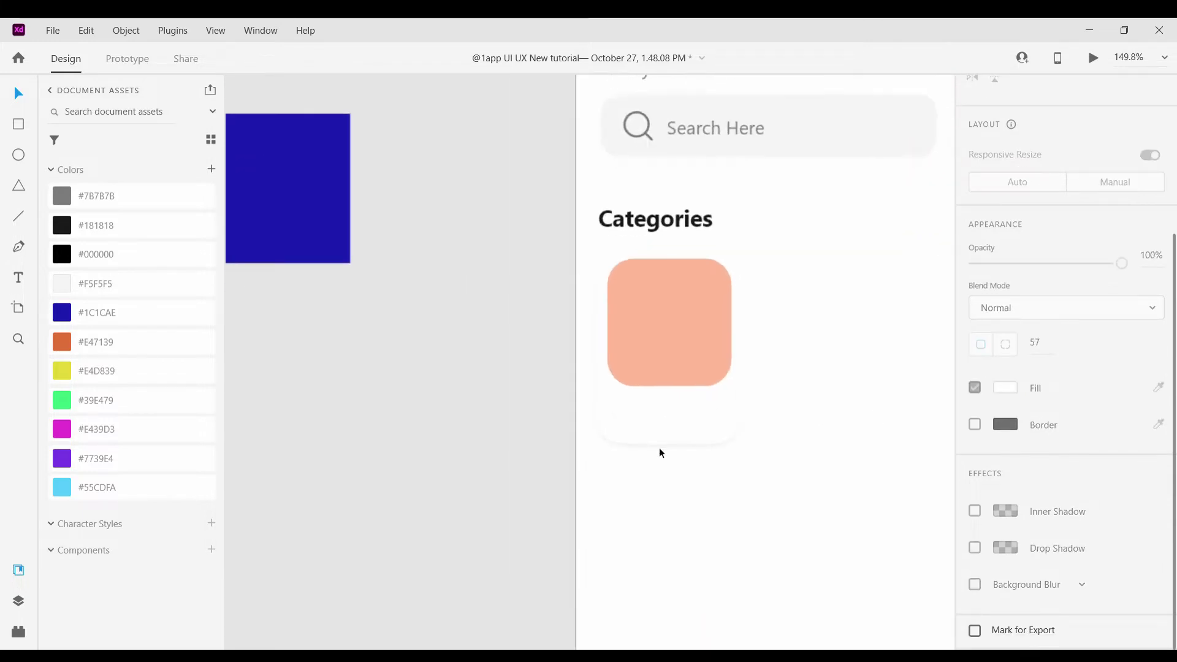
scroll(1093, 552, "down", 1)
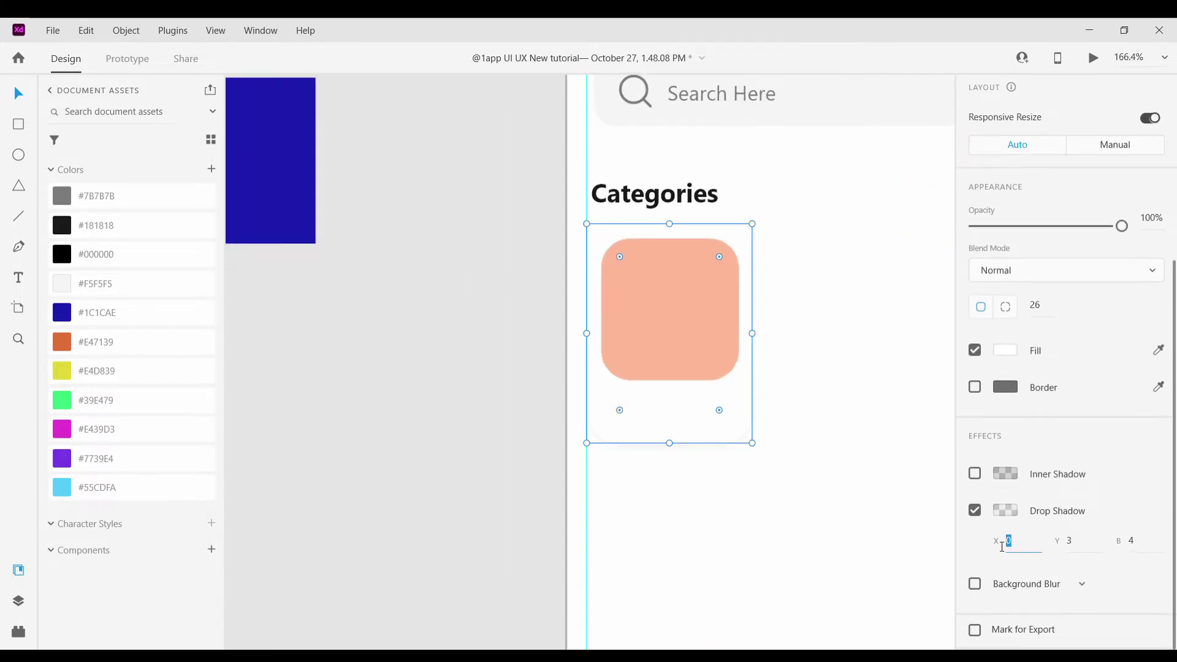
key("Up")
key("Up")
key("Down")
key("Down")
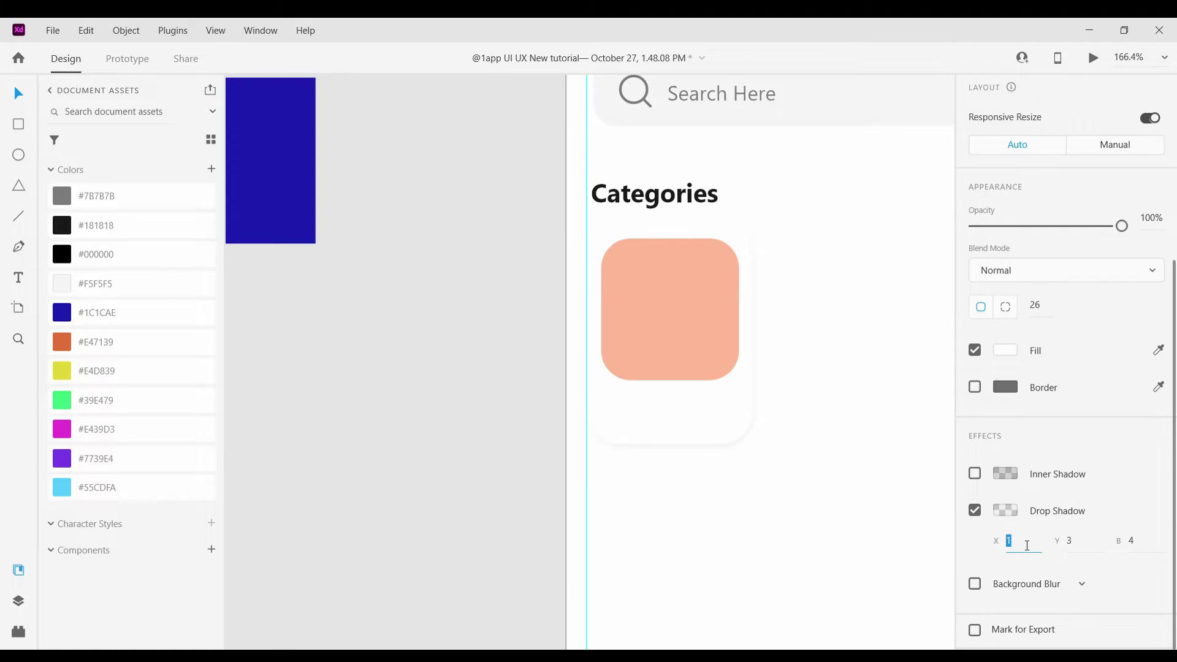
double_click(1094, 545)
type("0")
scroll(1050, 544, "up", 1)
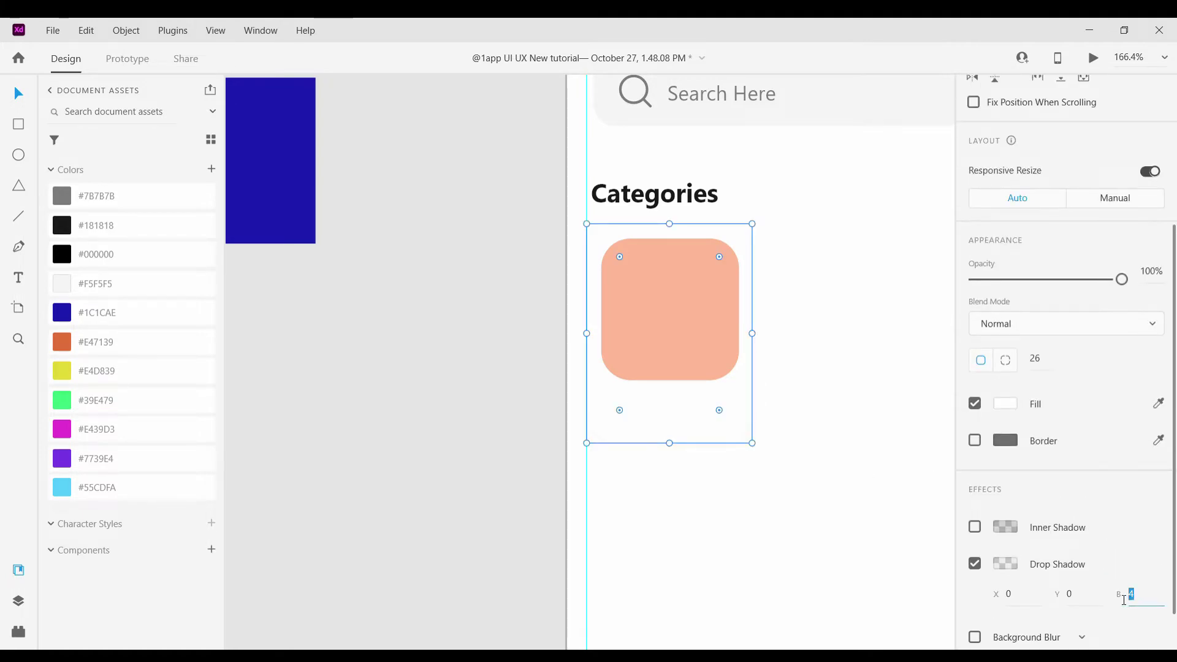
key("Up")
key("Up")
key("Up")
key("Up")
key("Up")
key("Up")
key("Up")
scroll(770, 443, "down", 3)
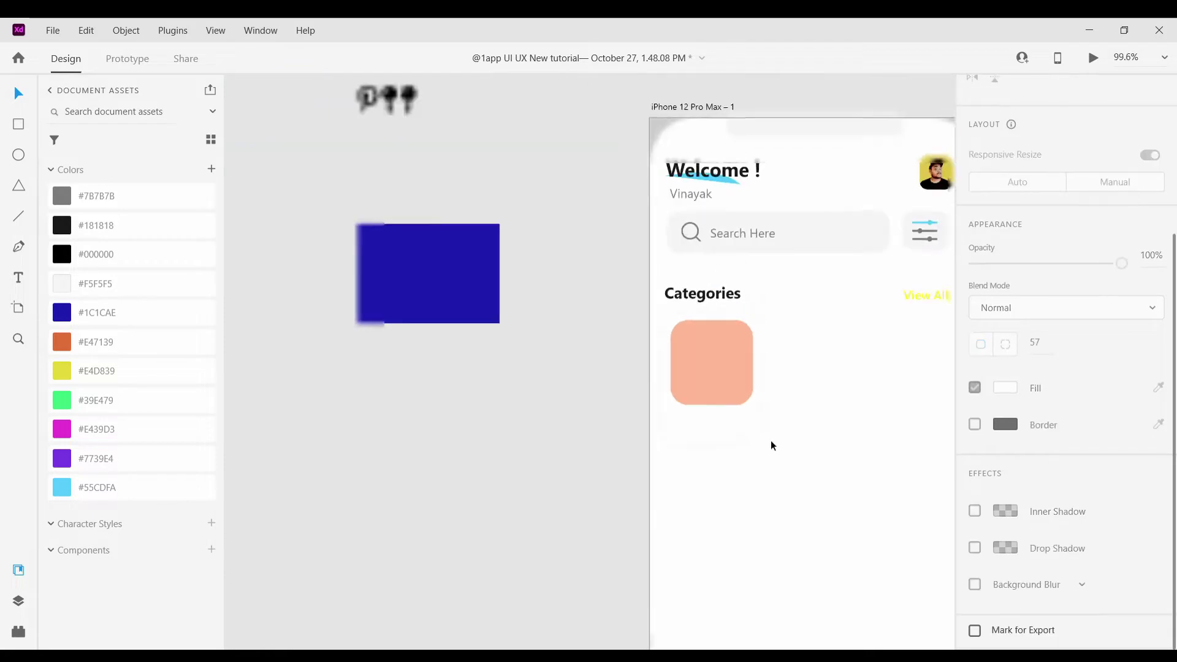
scroll(817, 440, "up", 4)
Raise the card's shadow opacity to 9% and set the shadow blur to 7
left_click(656, 339)
left_click(639, 439)
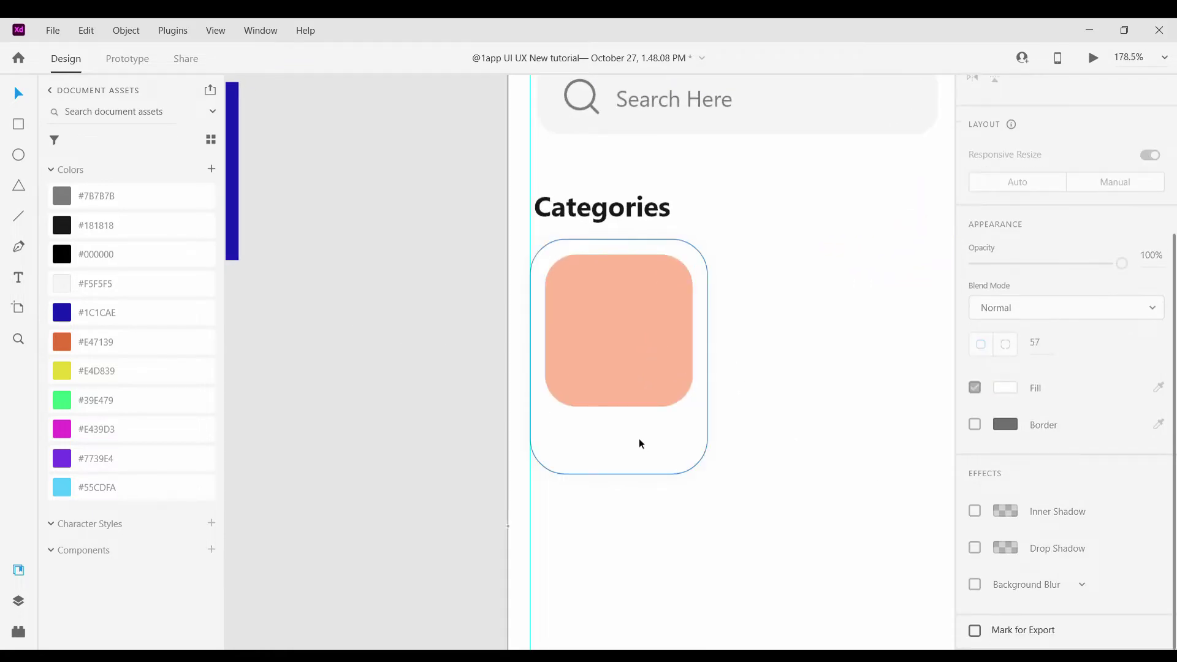
scroll(639, 439, "up", 2)
scroll(912, 583, "down", 1)
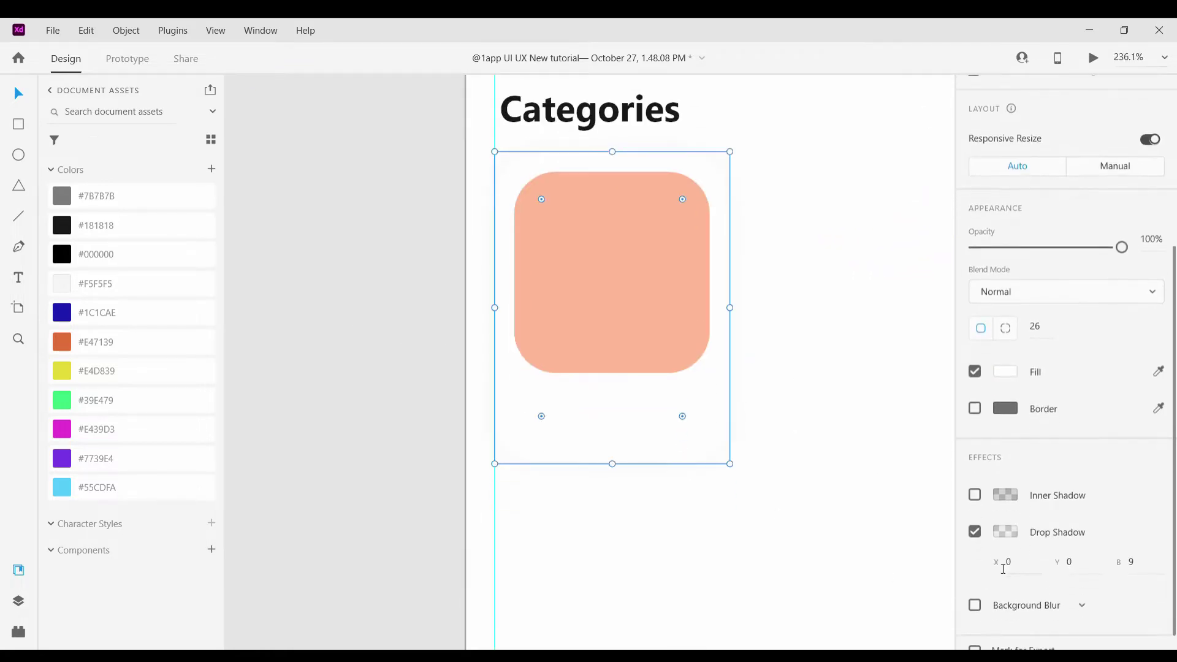
left_click(1005, 514)
key("Up")
key("Up")
key("Up")
key("Up")
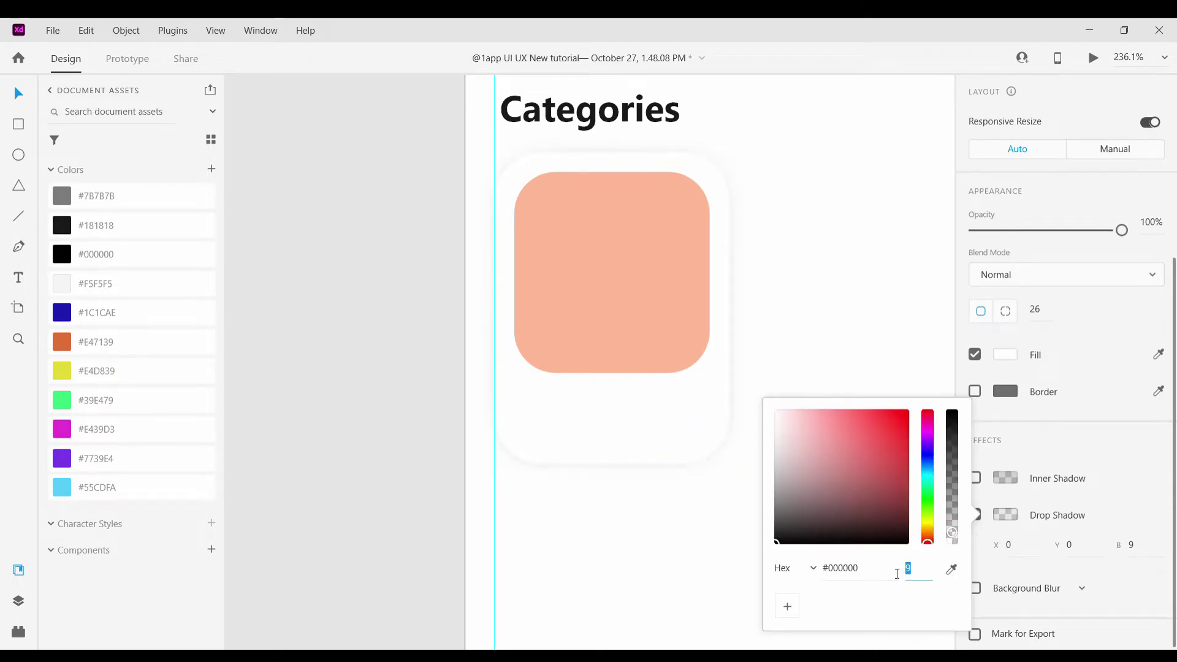
left_click(693, 395)
scroll(1127, 531, "down", 1)
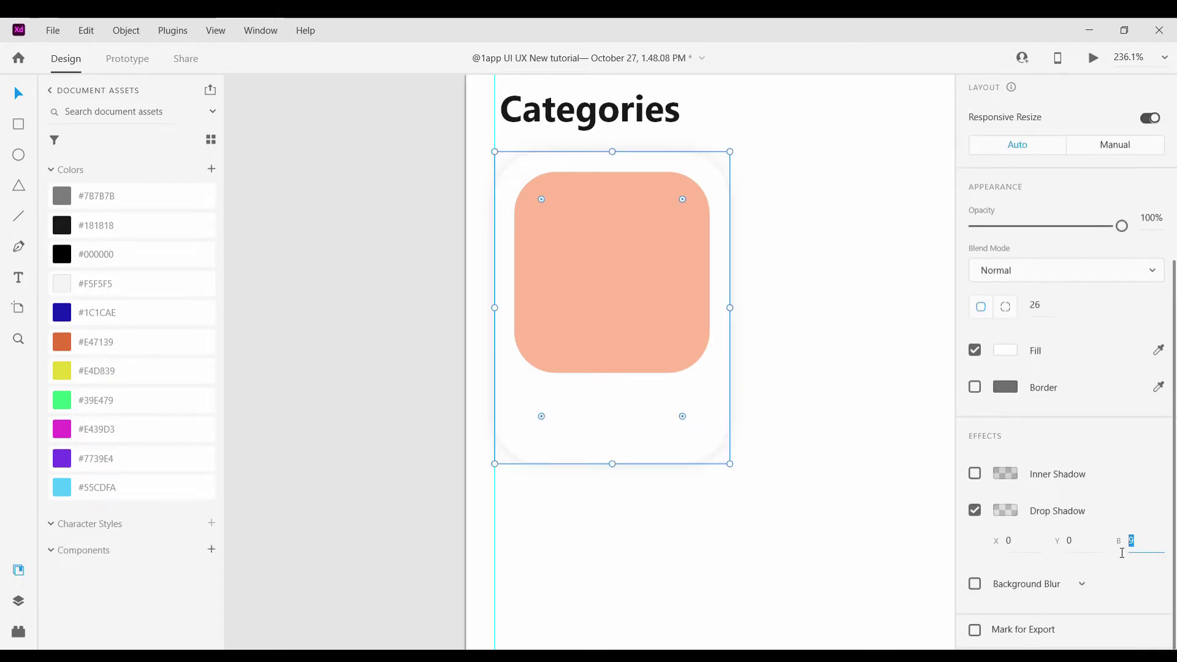
key("Down")
key("Down")
scroll(778, 392, "down", 3)
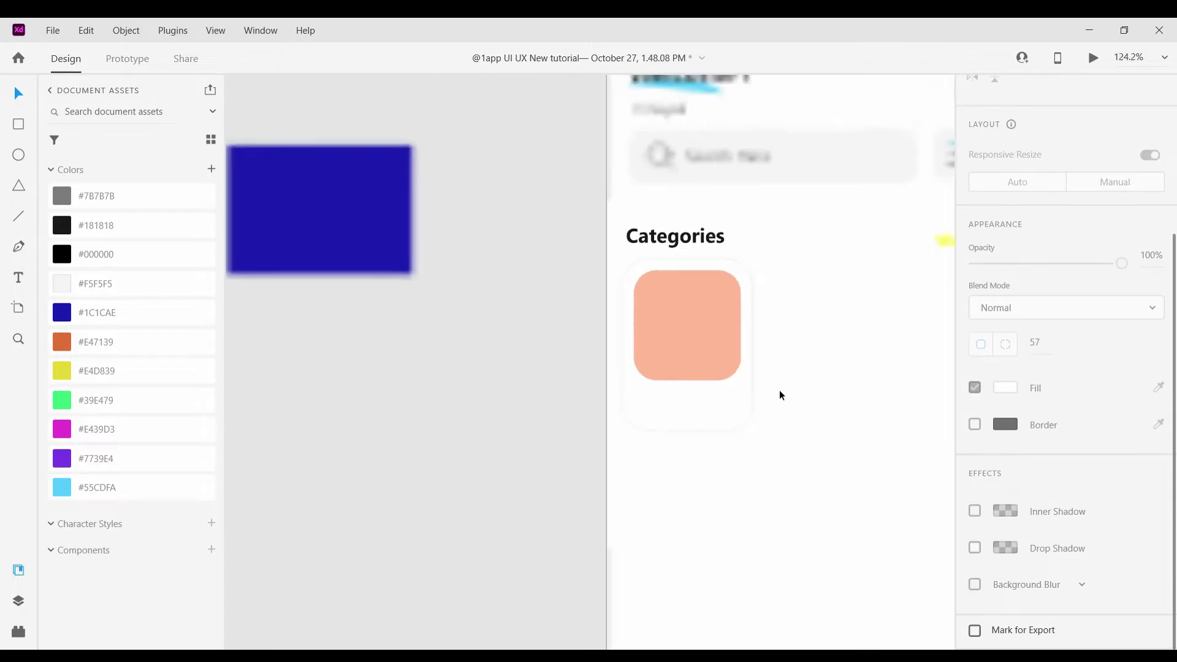
scroll(778, 392, "up", 2)
scroll(783, 450, "up", 2)
left_click(619, 423)
scroll(619, 421, "down", 8)
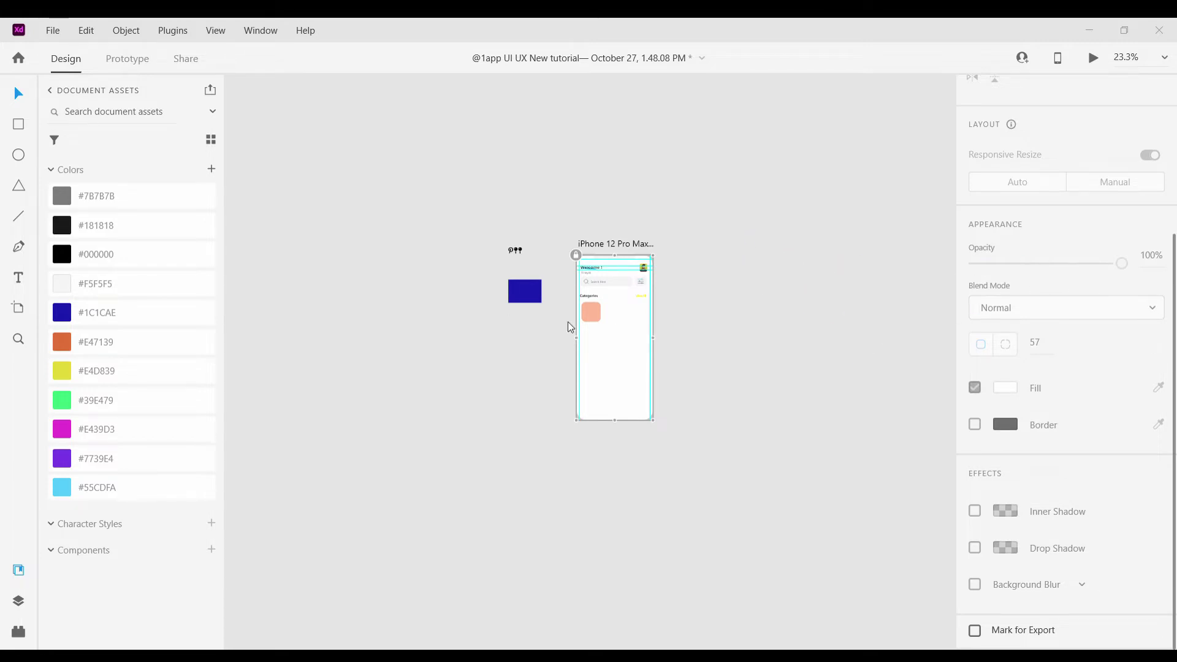
Stage the keys, scooter and laptop images, then place the keys image onto the peach card
left_click(422, 366)
scroll(617, 299, "down", 4)
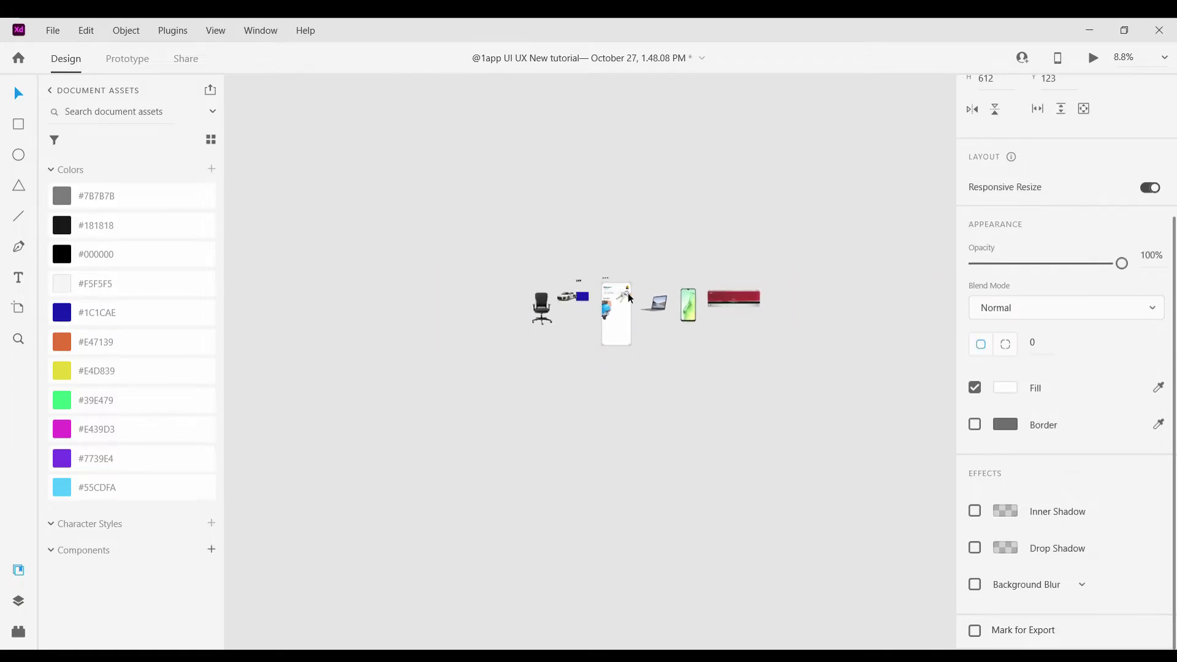
left_click_drag(623, 297, 605, 231)
left_click_drag(602, 306, 524, 234)
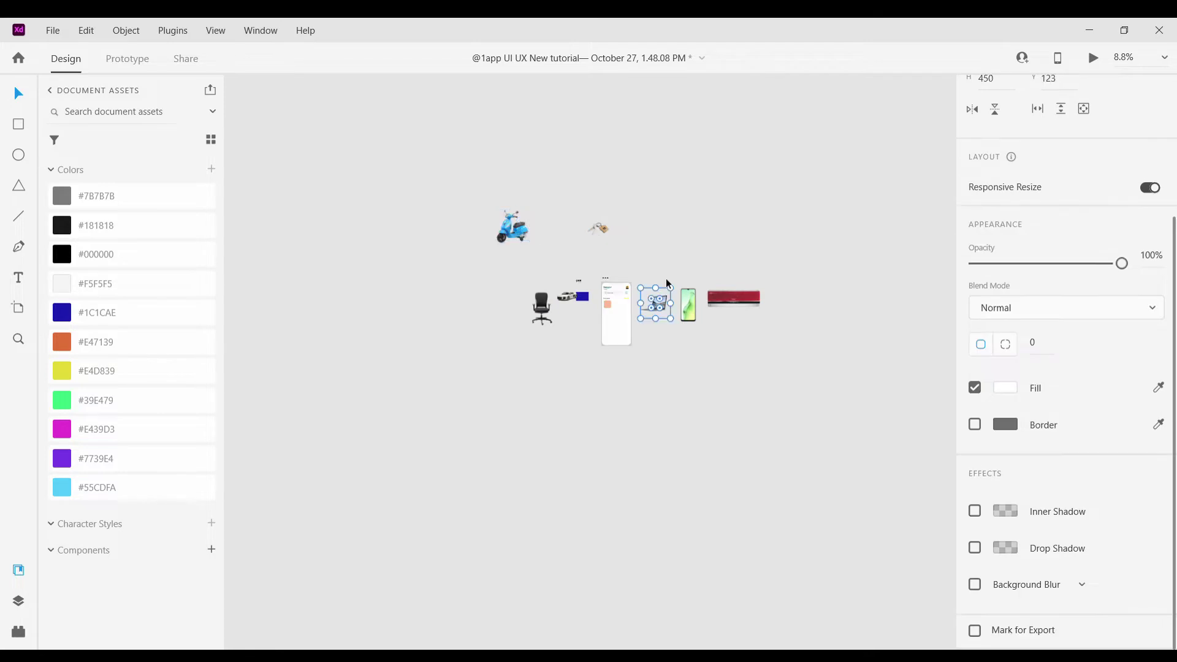
left_click_drag(655, 302, 668, 229)
scroll(573, 298, "up", 5)
scroll(532, 220, "down", 3)
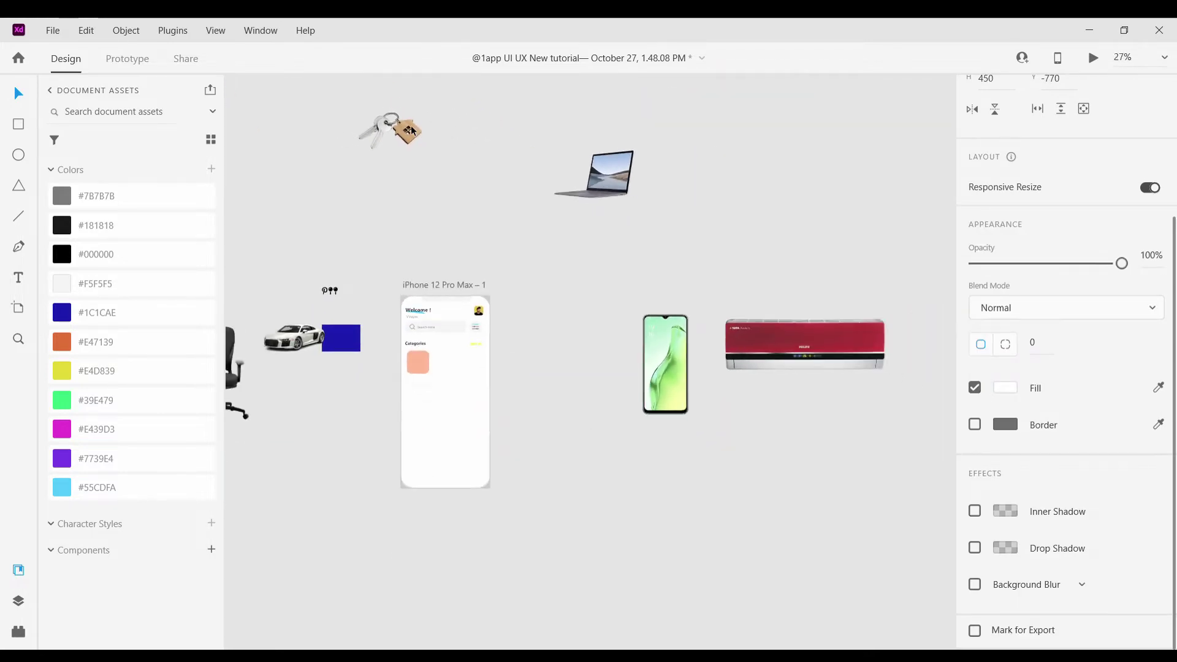
left_click_drag(394, 123, 447, 394)
scroll(447, 394, "up", 5)
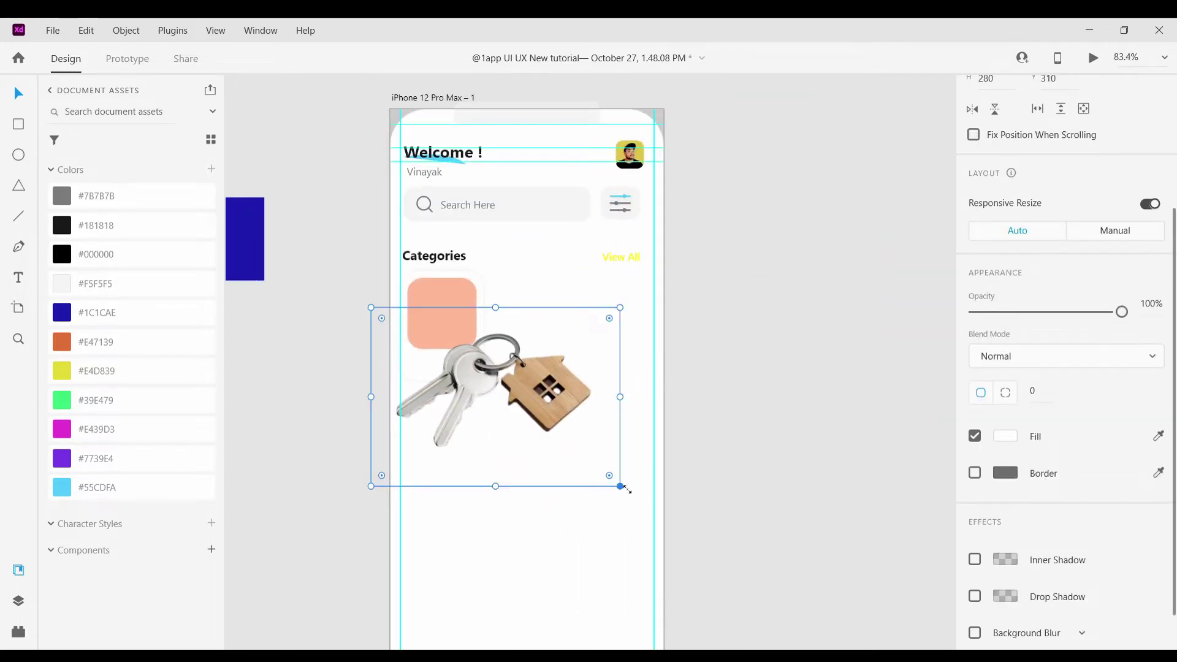
left_click_drag(620, 486, 501, 294)
scroll(413, 340, "up", 5)
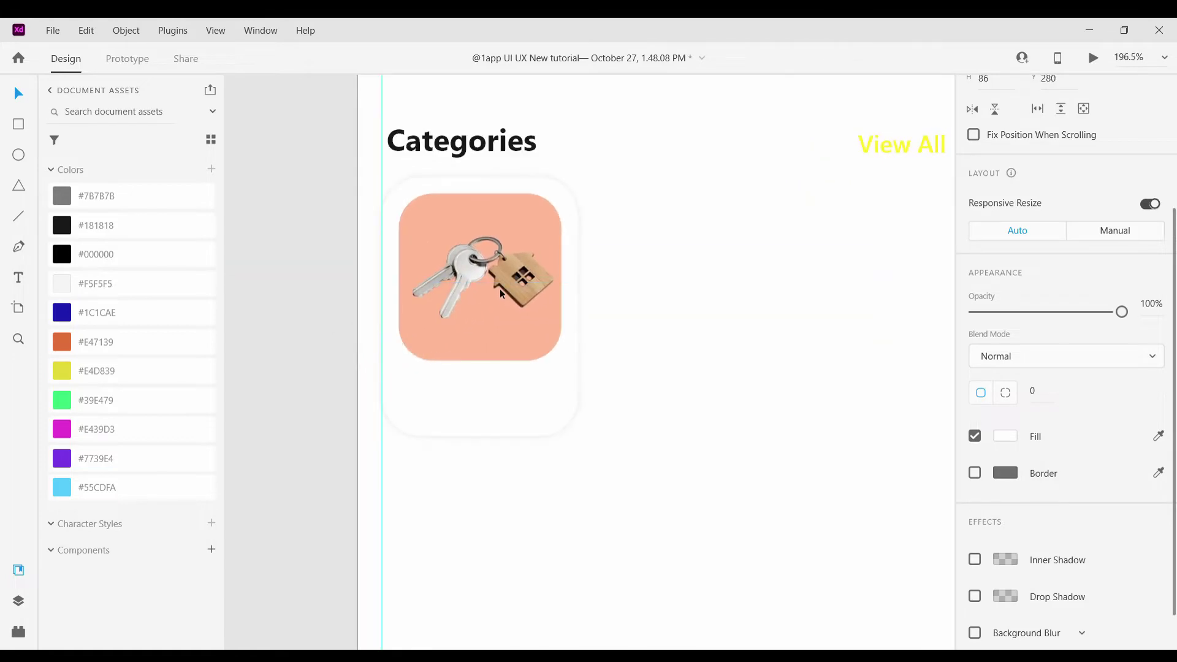
Lighten the peach square by lowering its fill opacity to 44%
left_click(451, 221)
left_click(1005, 436)
left_click_drag(952, 347, 967, 399)
left_click(852, 444)
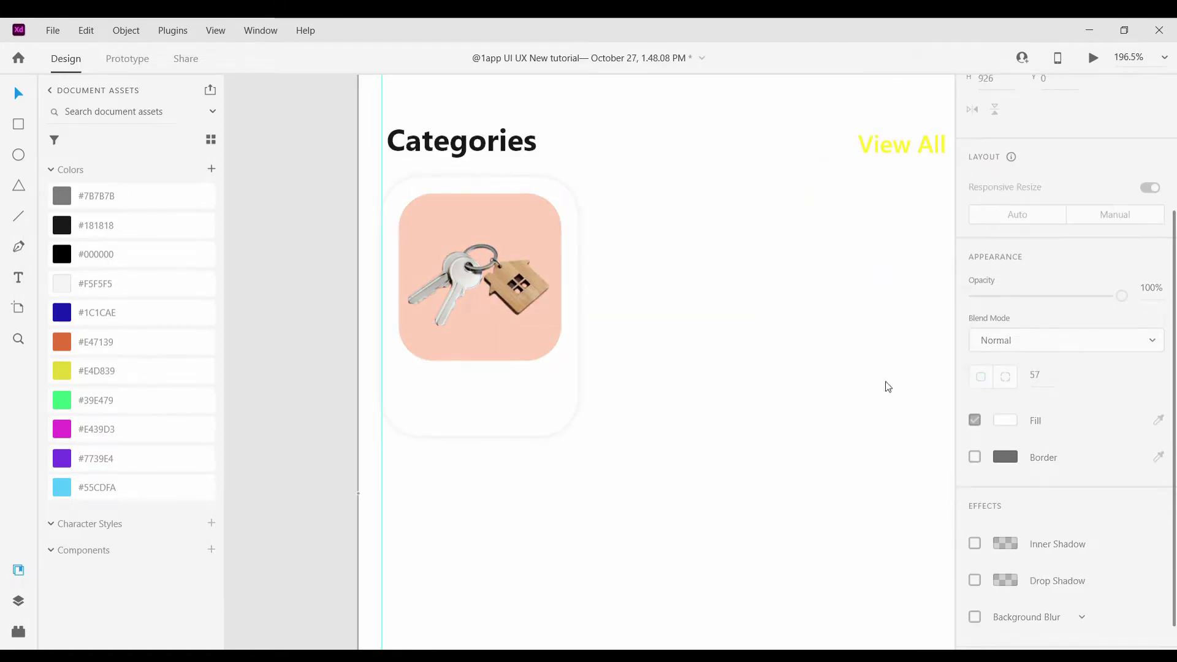
left_click(478, 276)
left_click(1005, 436)
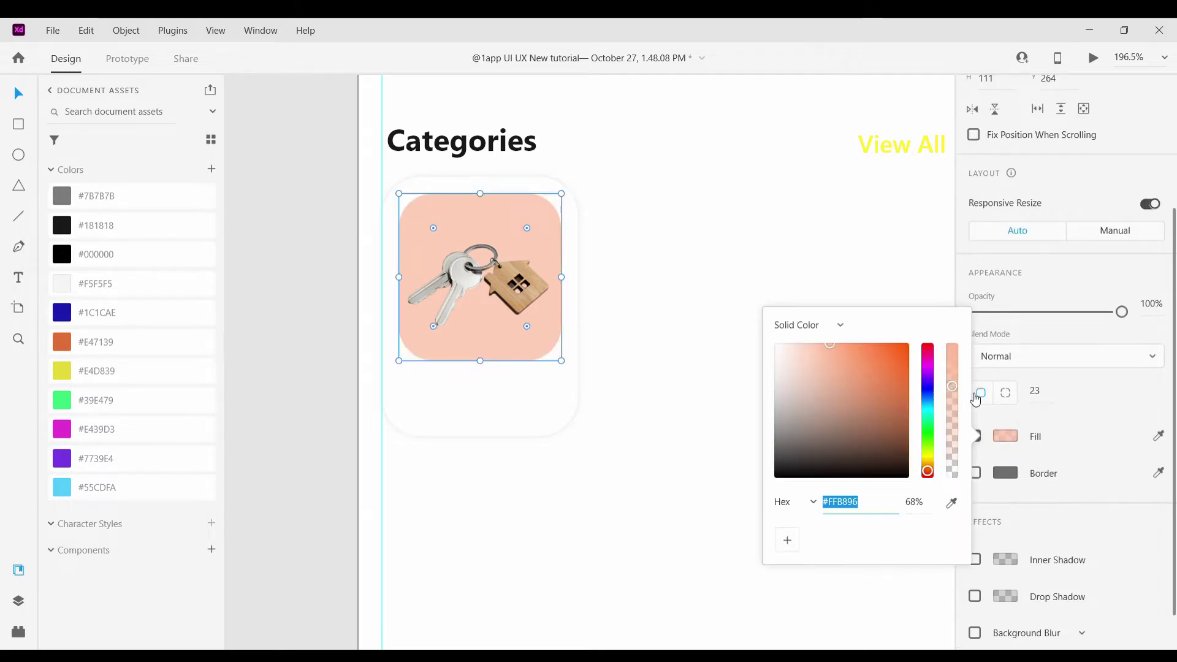
scroll(653, 290, "down", 5)
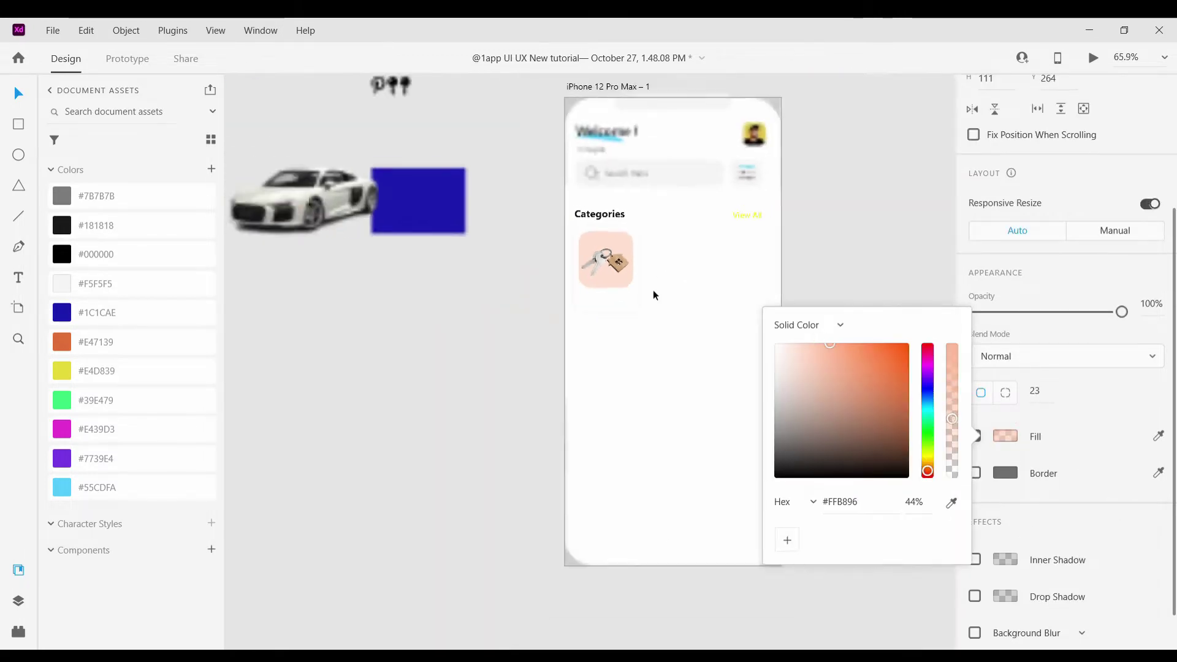
left_click(653, 290)
scroll(611, 277, "up", 8)
Select the keys image, the peach card and the outer white card together
left_click(565, 314)
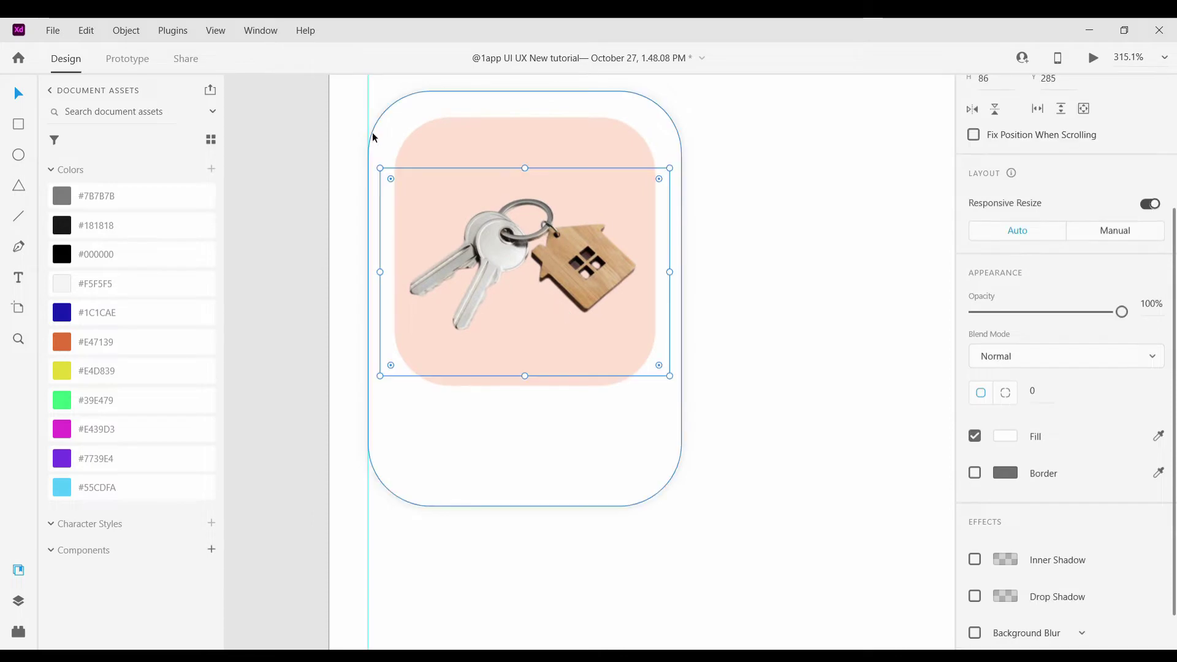
left_click(487, 131)
left_click(458, 113, "shift")
scroll(1128, 92, "up", 4)
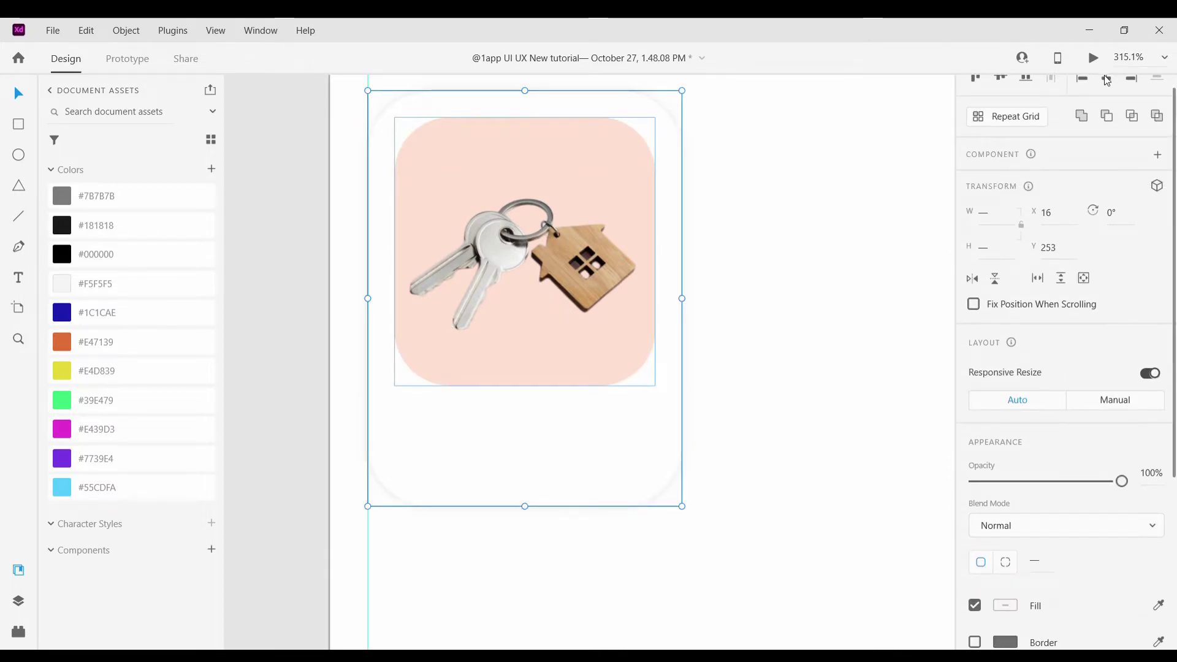
Centre the keys image on the peach card
left_click(907, 223)
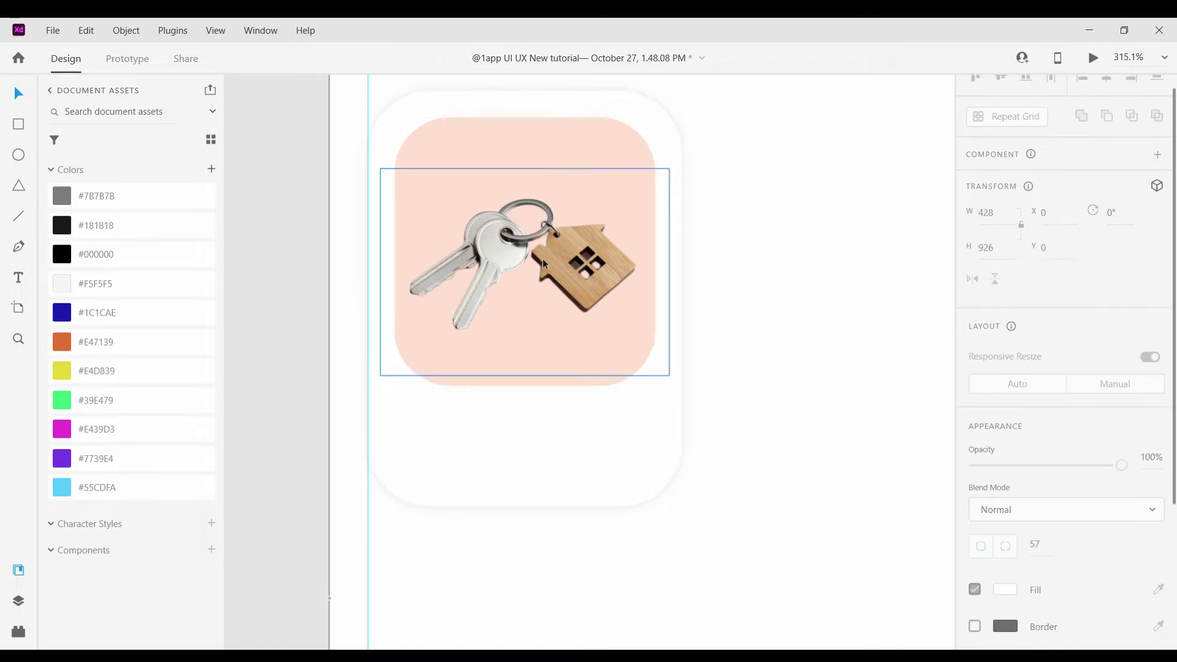
left_click_drag(543, 259, 557, 251)
left_click(314, 310)
scroll(314, 310, "down", 5)
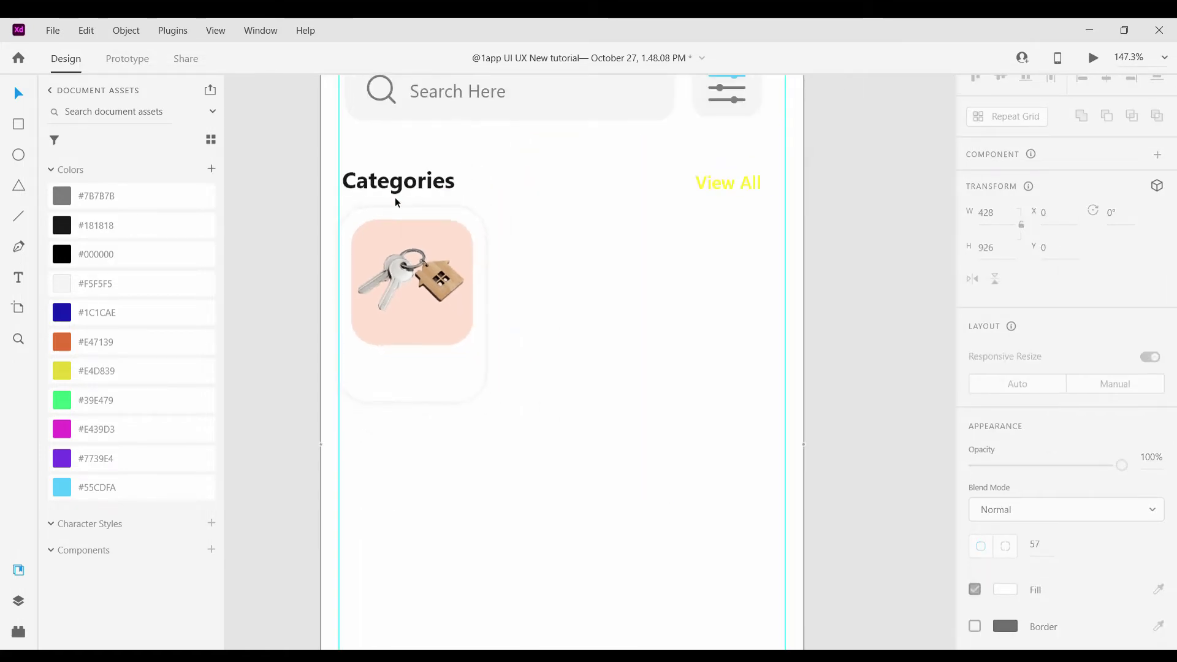
Copy the Categories heading into the card as a 'Real State' label at size 14
left_click_drag(397, 185, 413, 367)
scroll(417, 368, "up", 5)
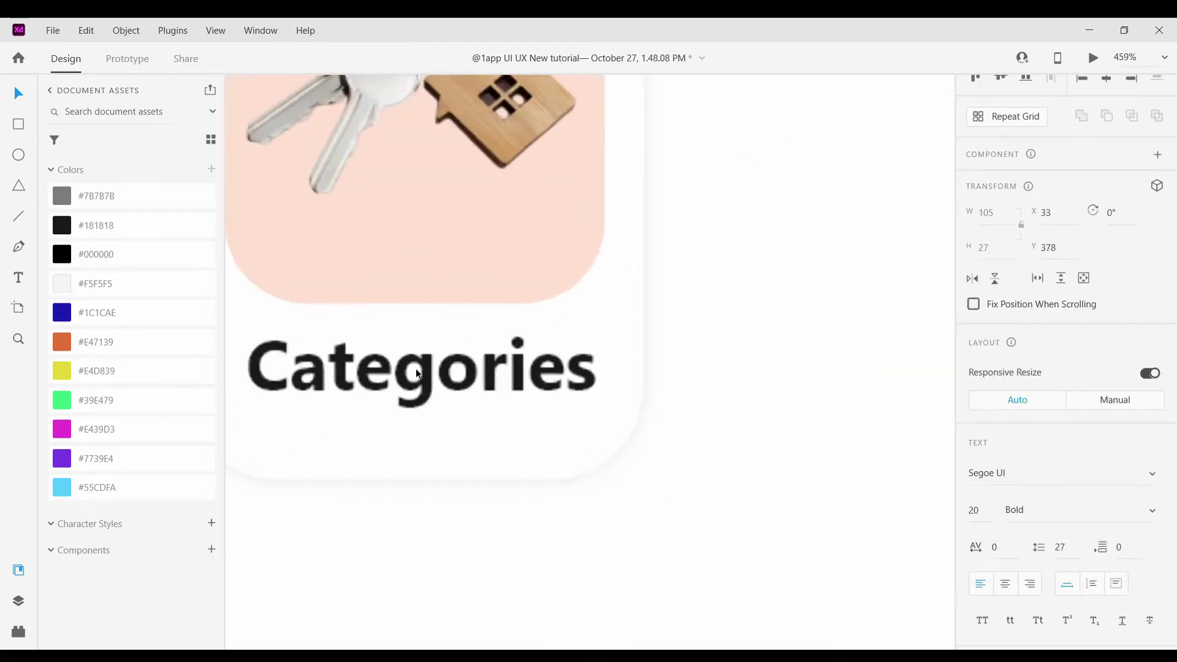
double_click(422, 374)
key("Delete")
type("Real St")
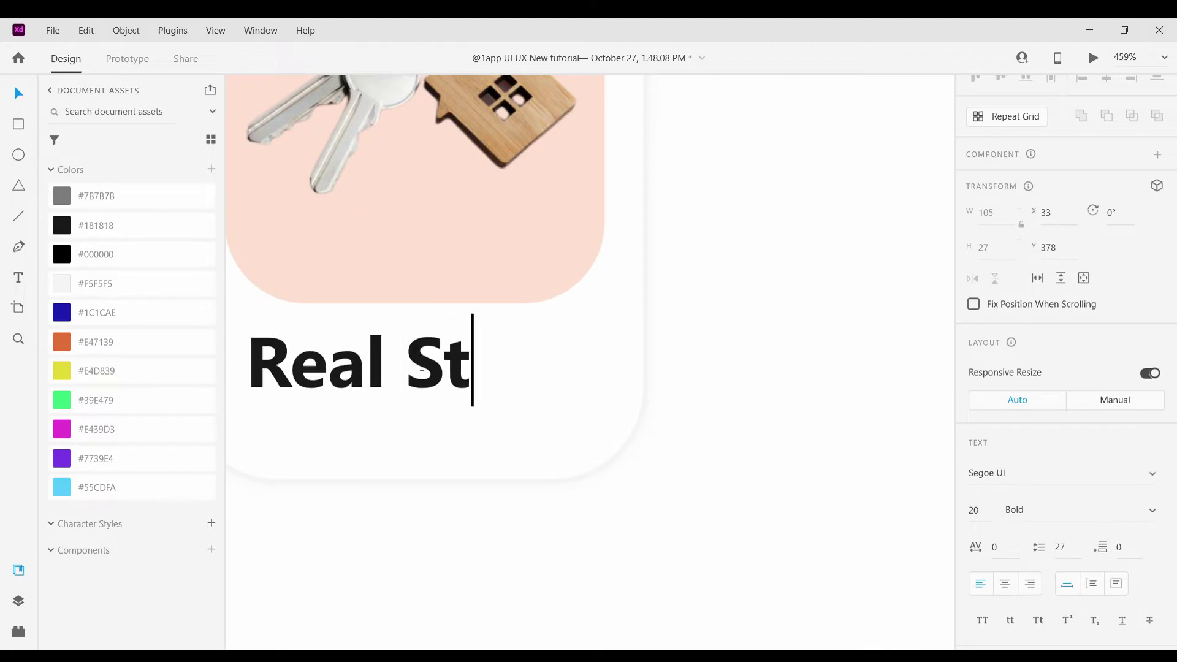
type("ate")
key("Escape")
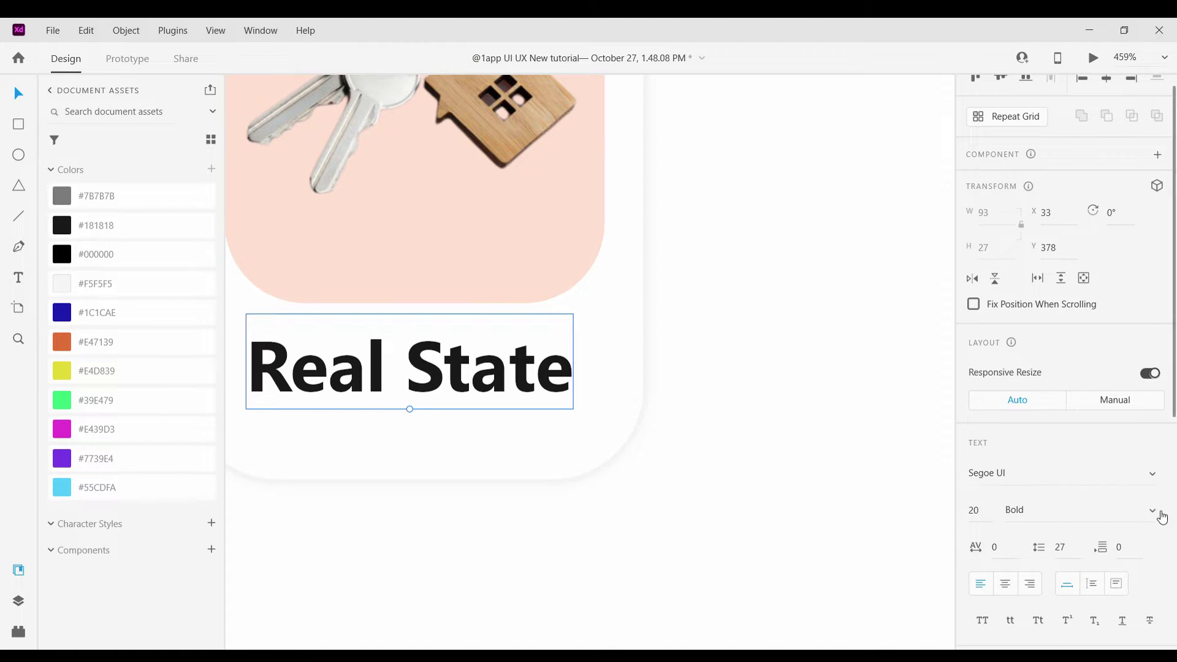
scroll(647, 401, "down", 5)
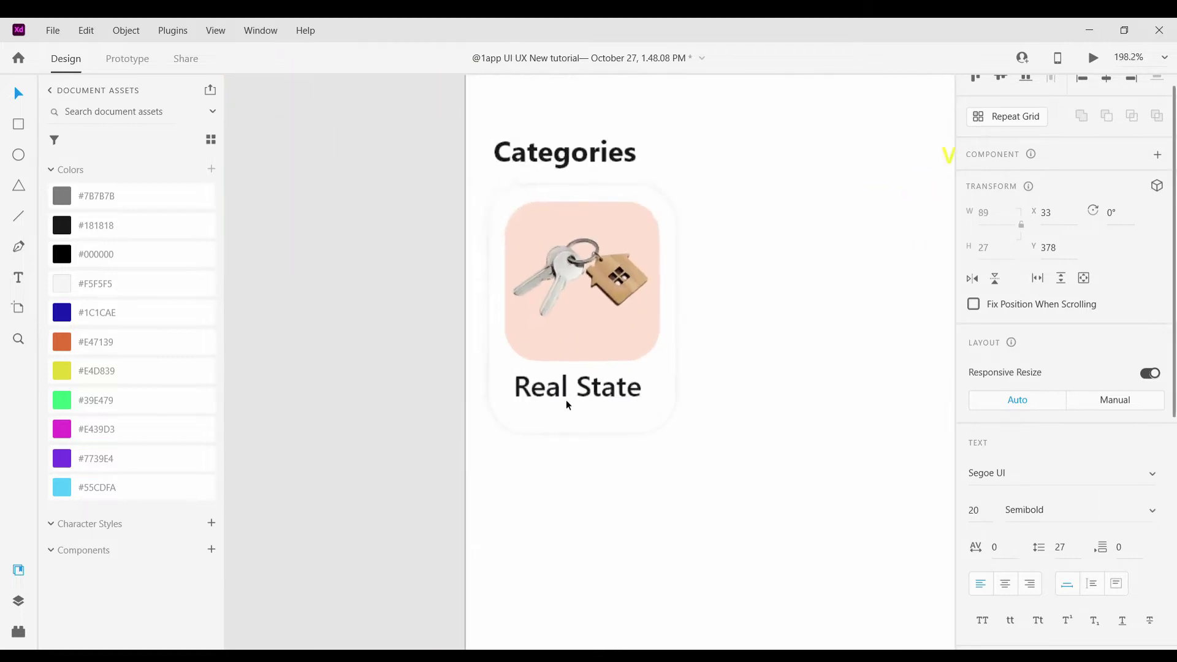
scroll(565, 400, "up", 2)
left_click_drag(586, 411, 575, 391)
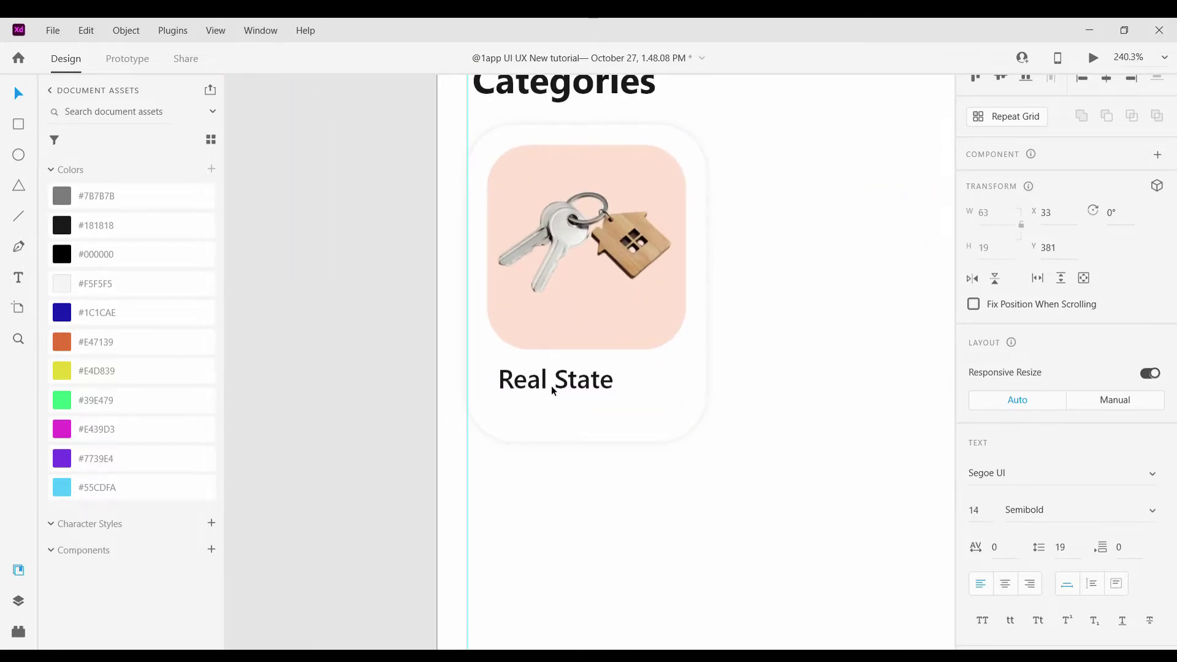
left_click(597, 469)
scroll(597, 469, "down", 5)
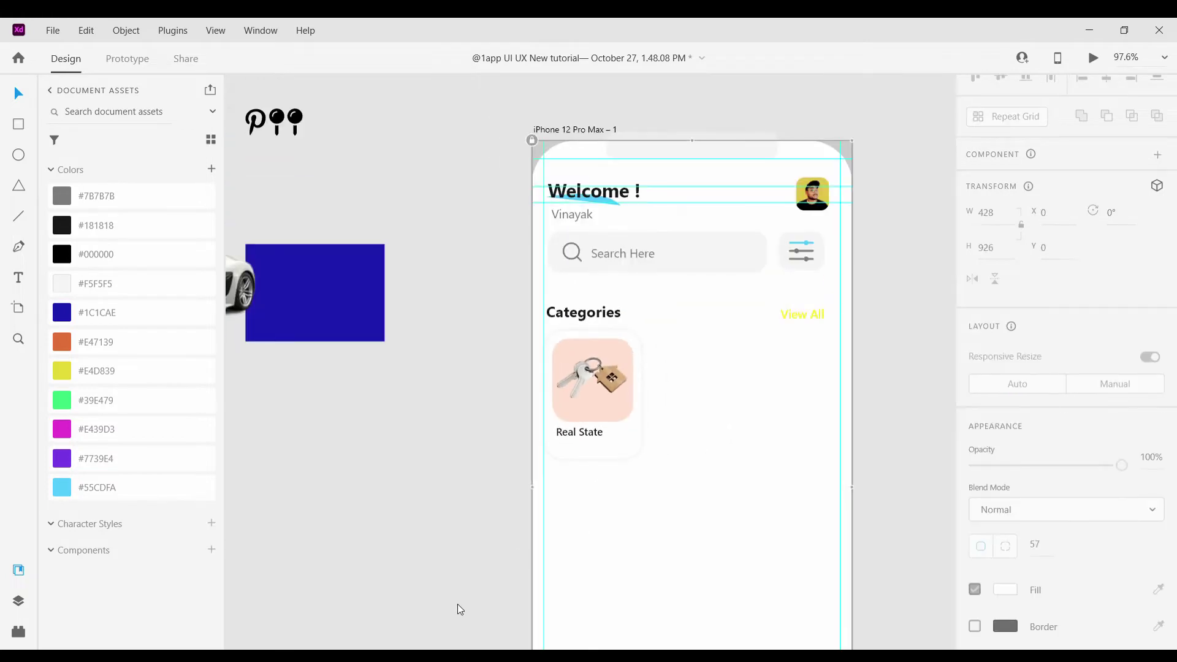
left_click(576, 320)
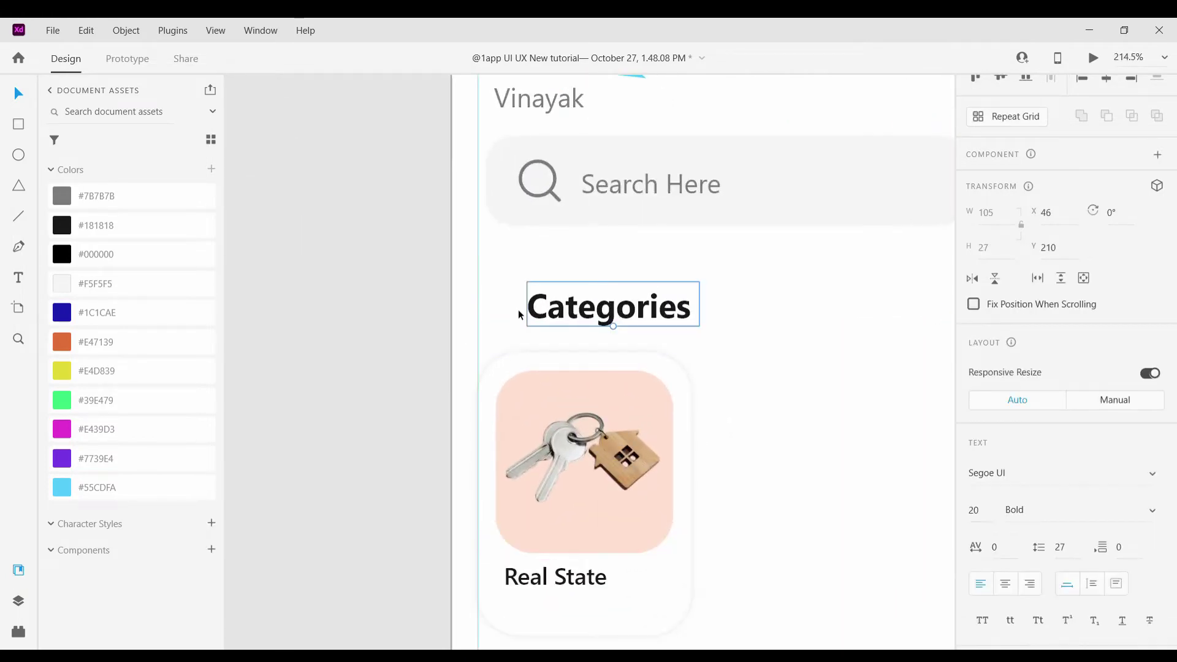
Add 'Popular' before 'Categories' and make 'Categories' regular weight
double_click(535, 310)
left_click(538, 315)
type("Popul")
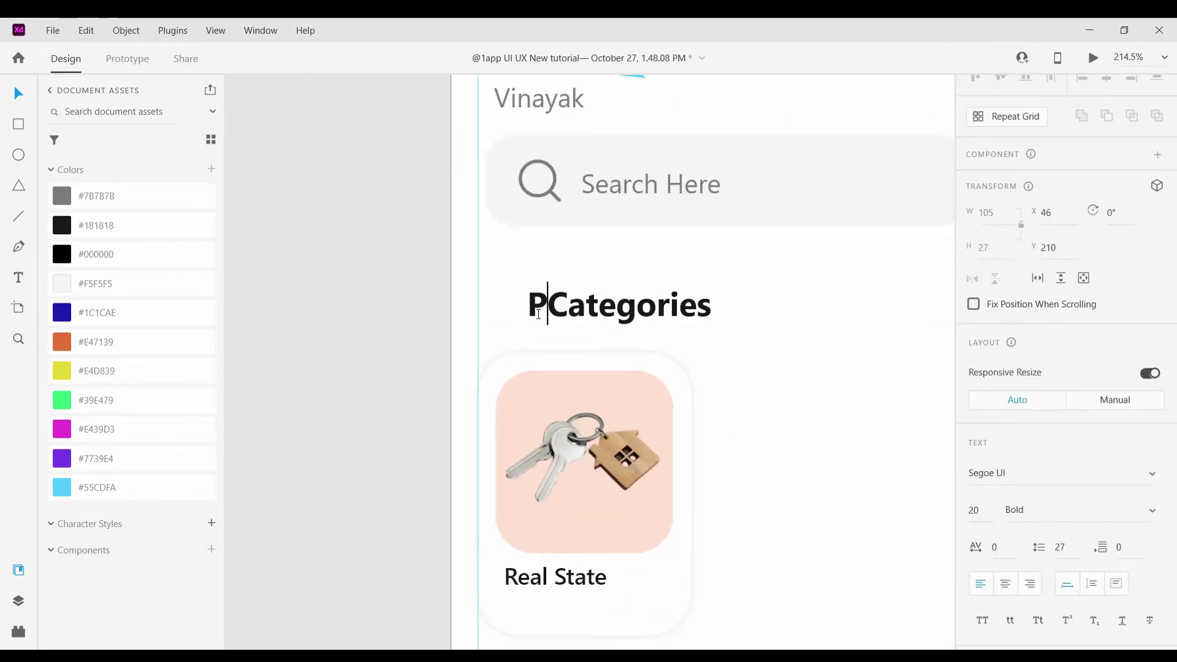
type("ar")
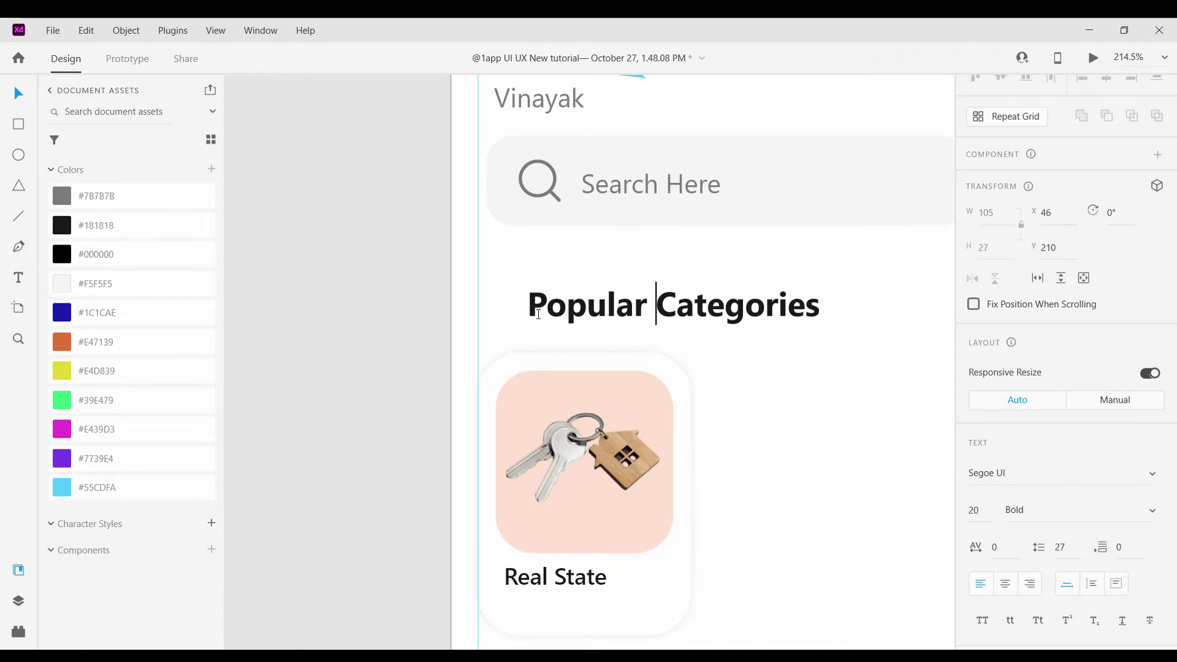
left_click_drag(675, 316, 841, 324)
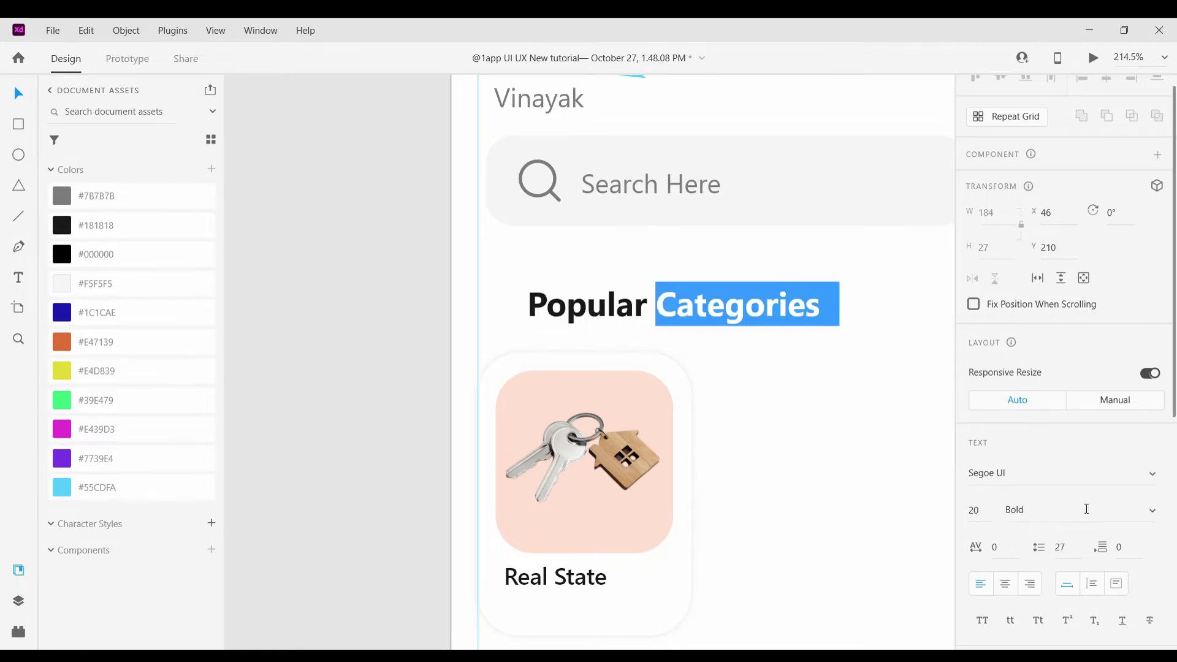
key("ctrl+b")
key("Escape")
scroll(826, 428, "down", 10)
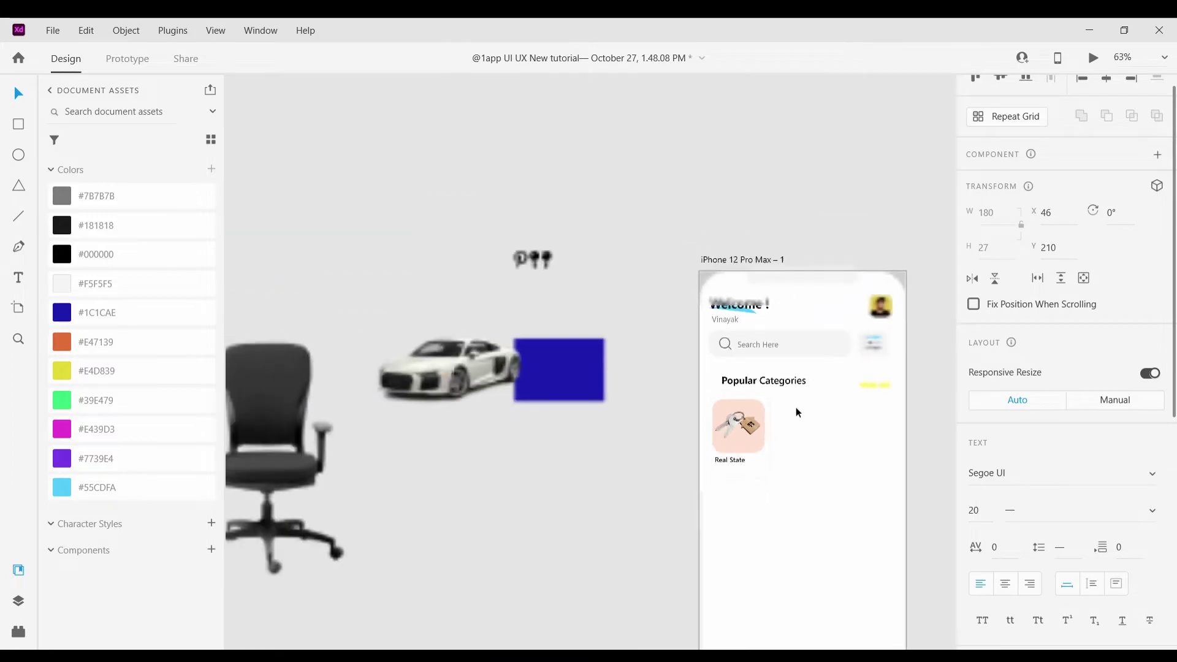
scroll(667, 380, "up", 8)
Adjust the Real State label's position and make it bold
left_click_drag(651, 360, 615, 360)
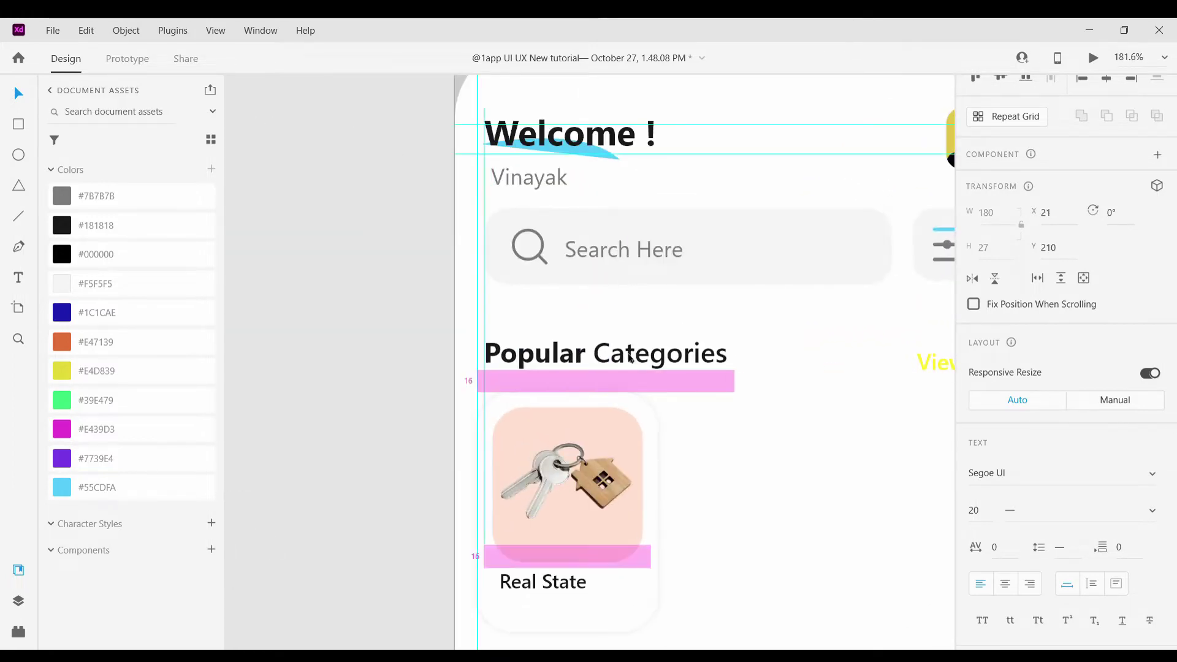
scroll(643, 394, "down", 2)
left_click_drag(577, 494, 590, 518)
scroll(1125, 489, "down", 1)
key("ctrl+b")
scroll(587, 502, "up", 2)
Duplicate the label as a grey #7B7B7B, size 9 subtitle reading '300+ Property Available'
key("ctrl+d")
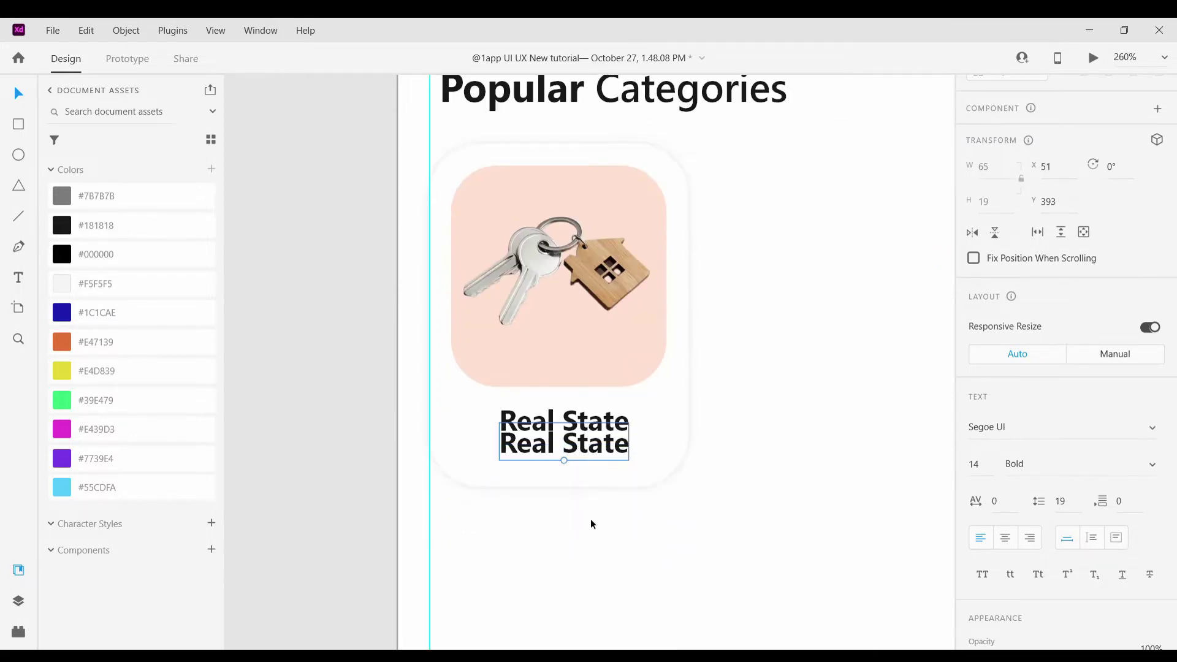
scroll(590, 518, "up", 3)
double_click(617, 454)
type("300")
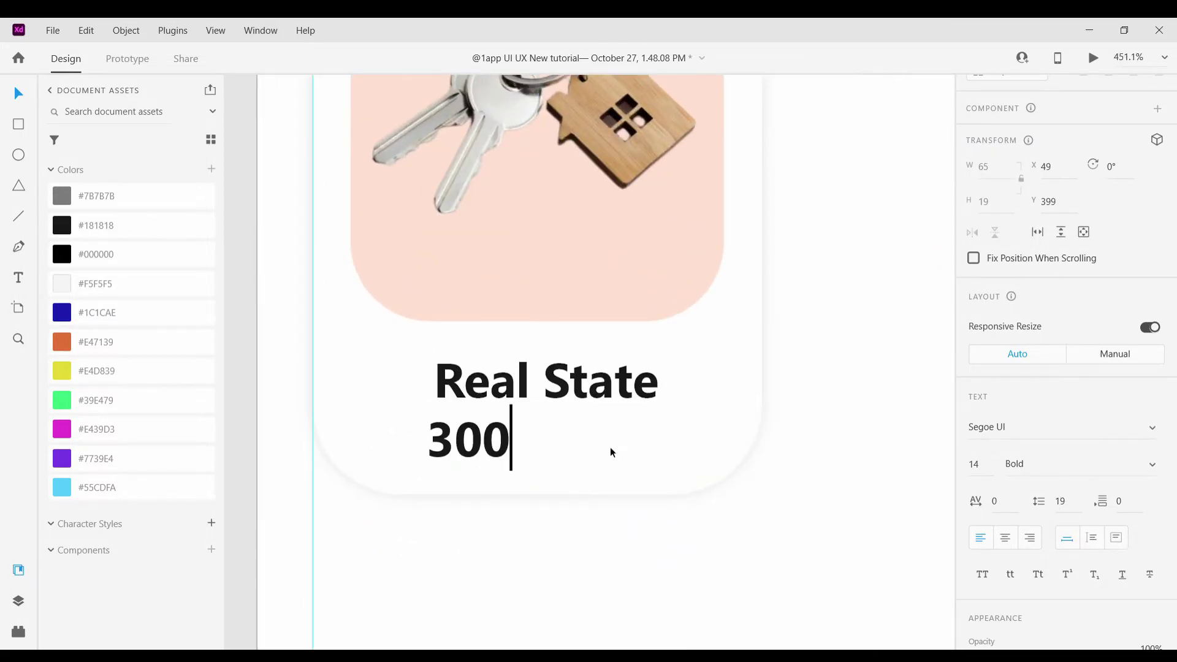
type("+ Prope")
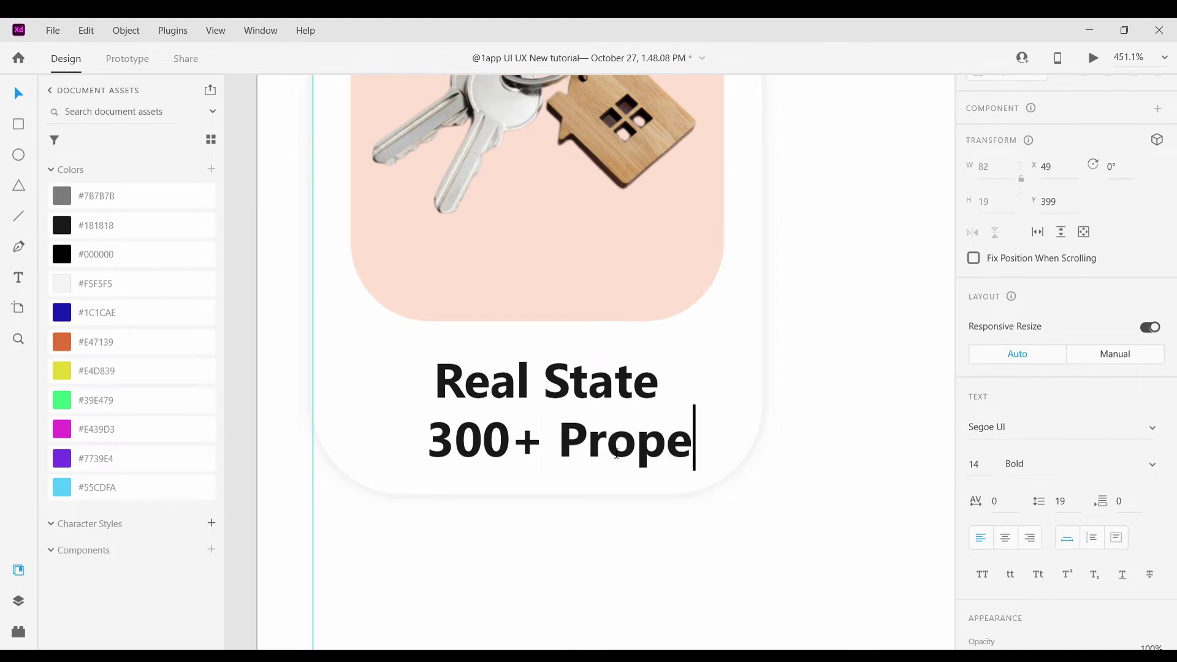
type("rt Av")
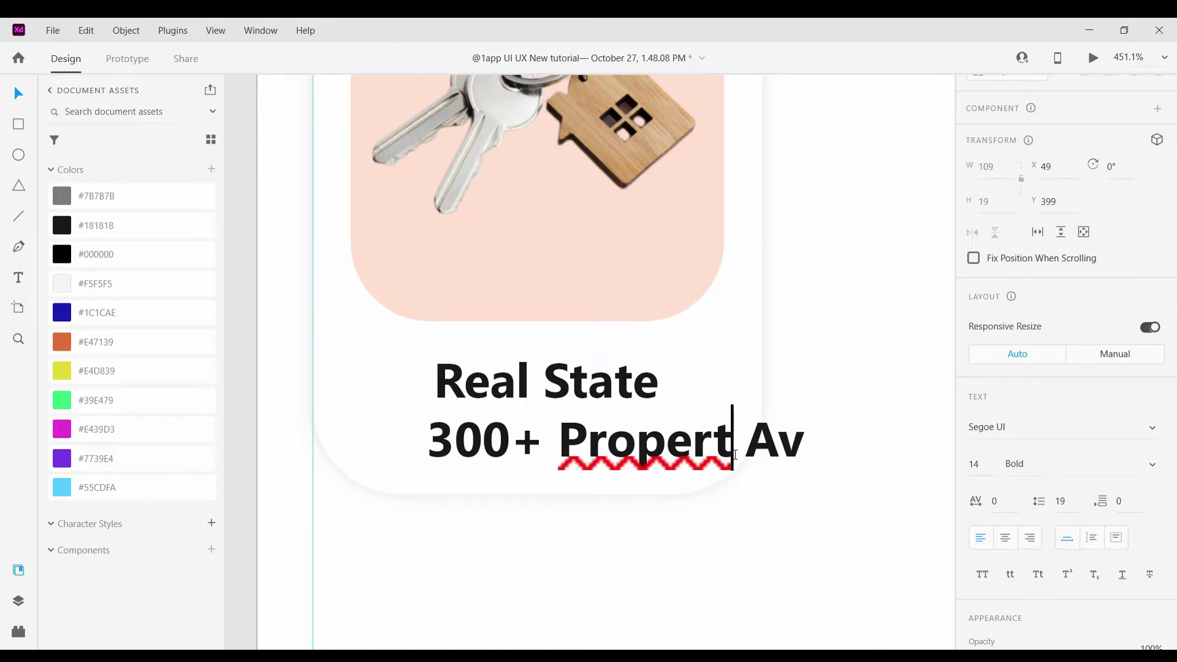
type("y")
type("ail")
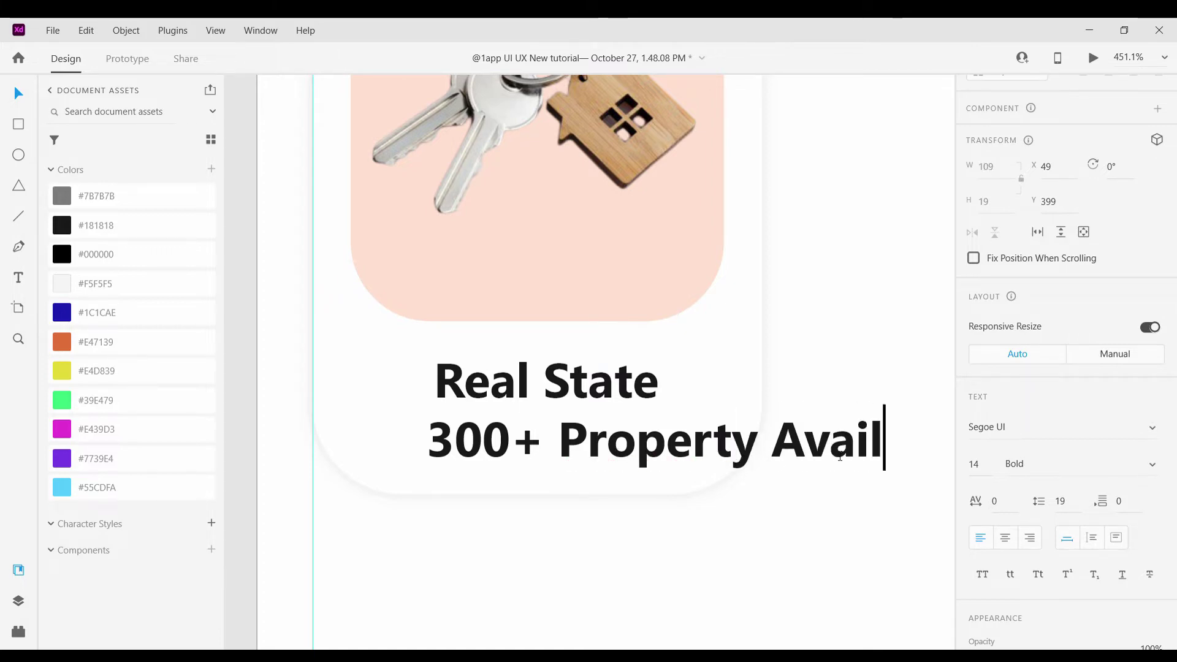
type("abl")
type("e")
key("Escape")
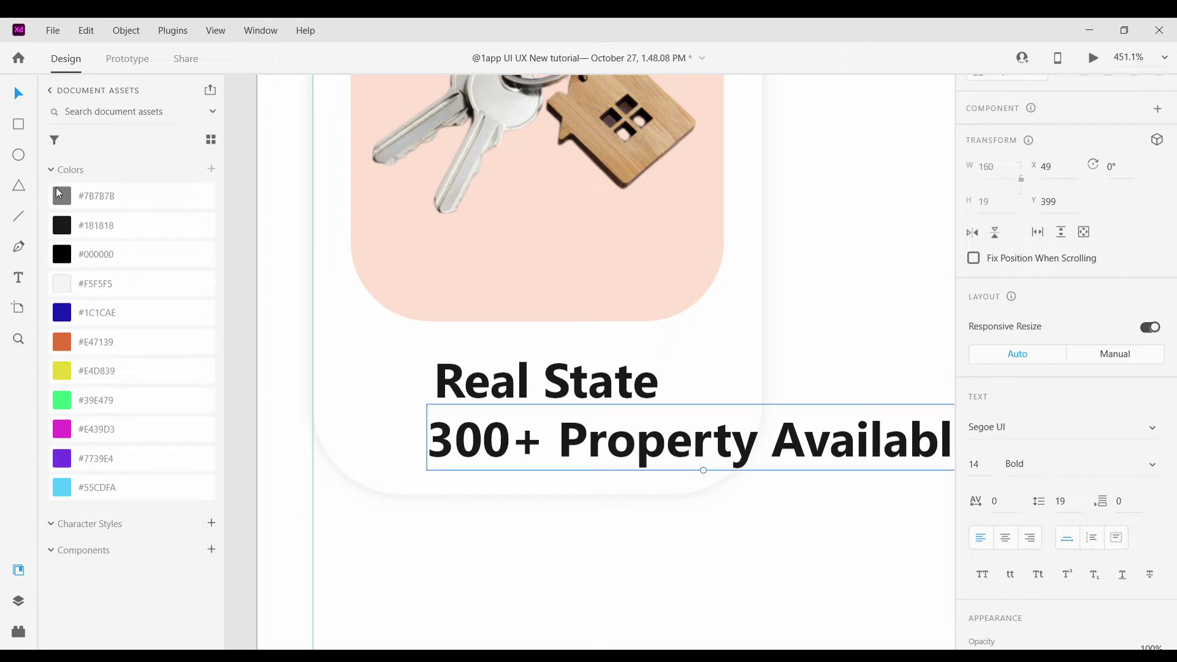
left_click(59, 191)
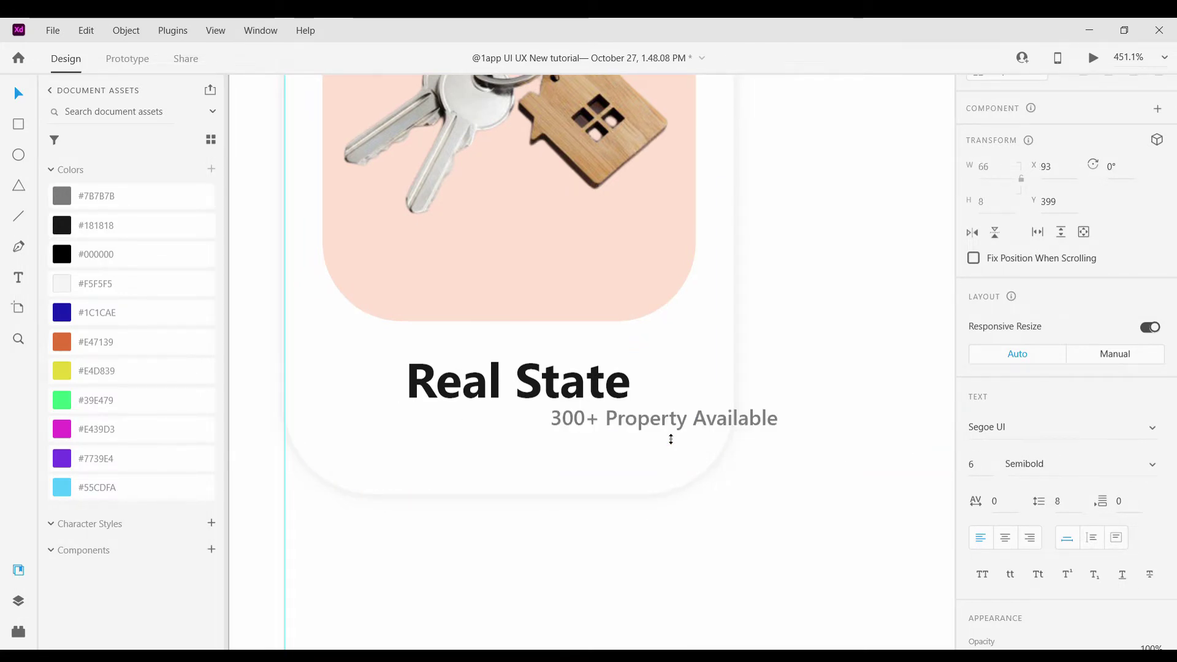
left_click_drag(670, 436, 529, 432)
scroll(778, 433, "down", 5)
scroll(716, 451, "up", 4)
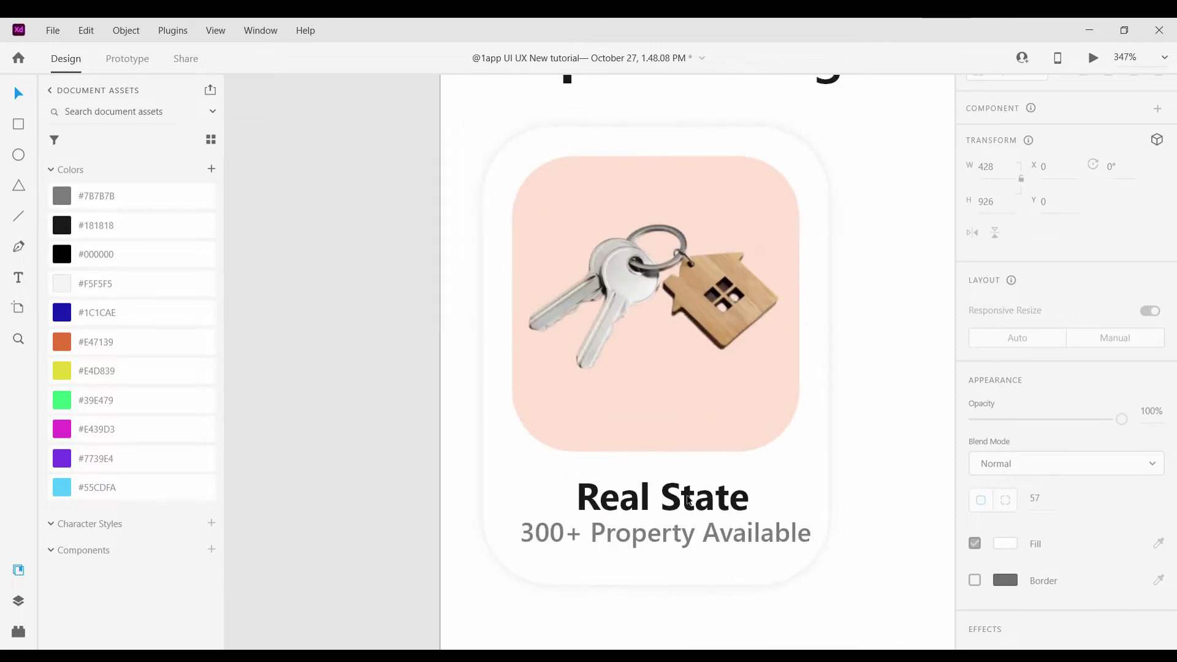
Delete 'Available' so the subtitle reads '300+ Property', aligned under the title
left_click(662, 489)
left_click(878, 402)
scroll(877, 400, "down", 5)
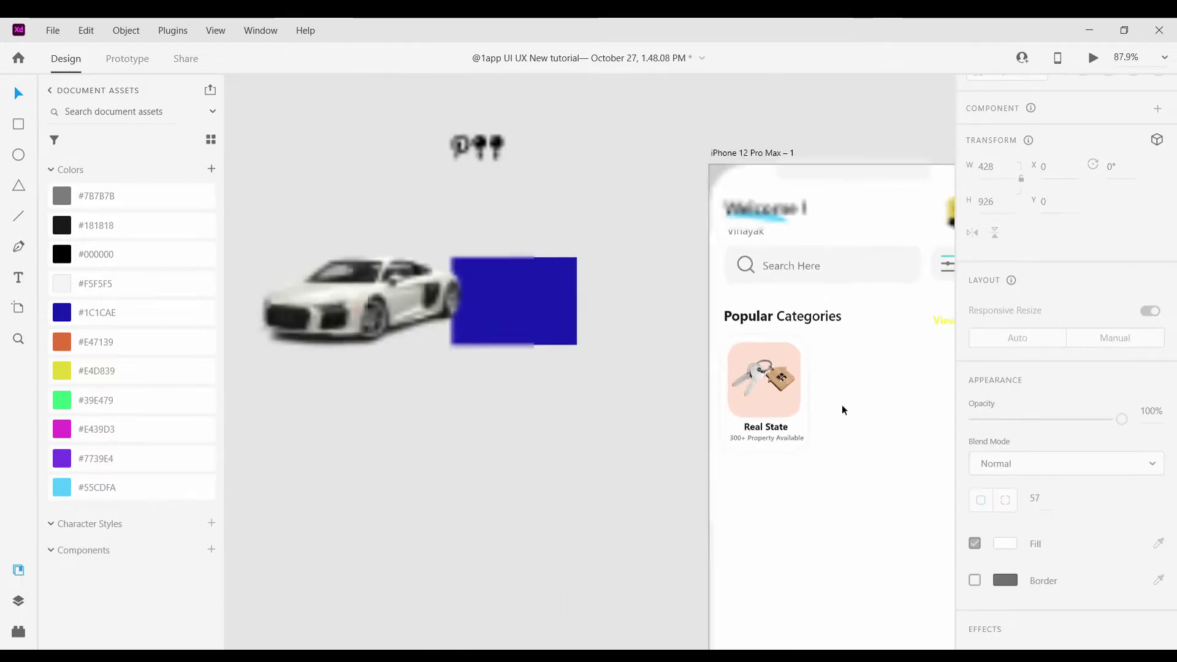
scroll(631, 436, "up", 5)
scroll(613, 439, "up", 3)
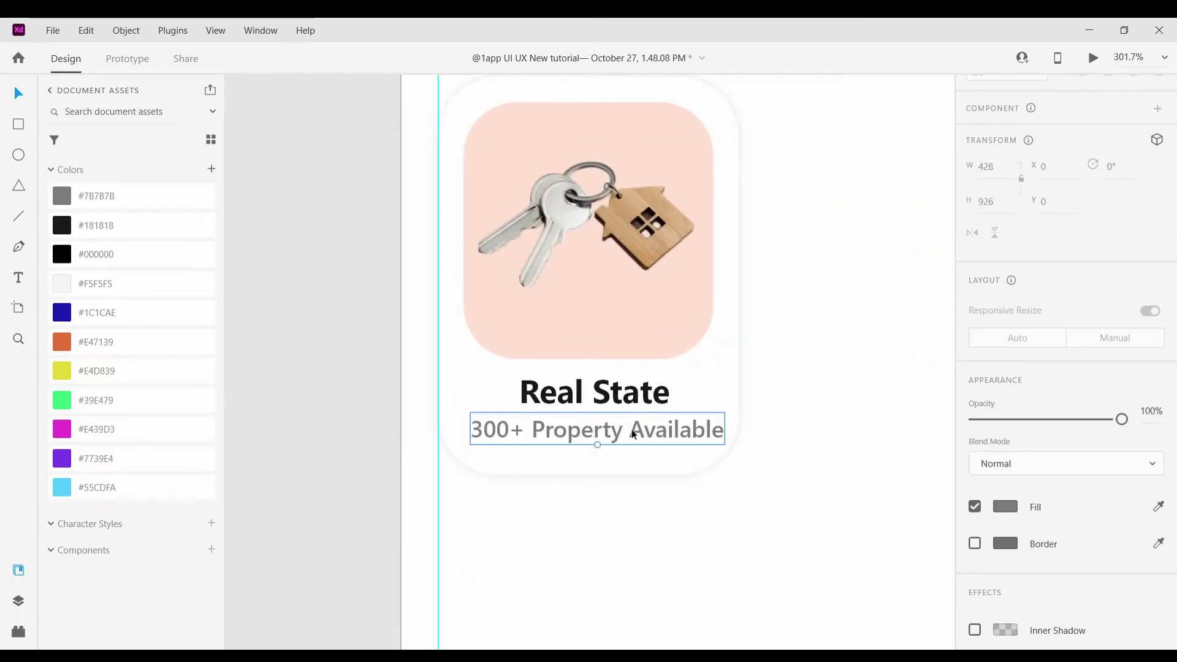
double_click(631, 429)
double_click(709, 438)
key("BackSpace")
key("Escape")
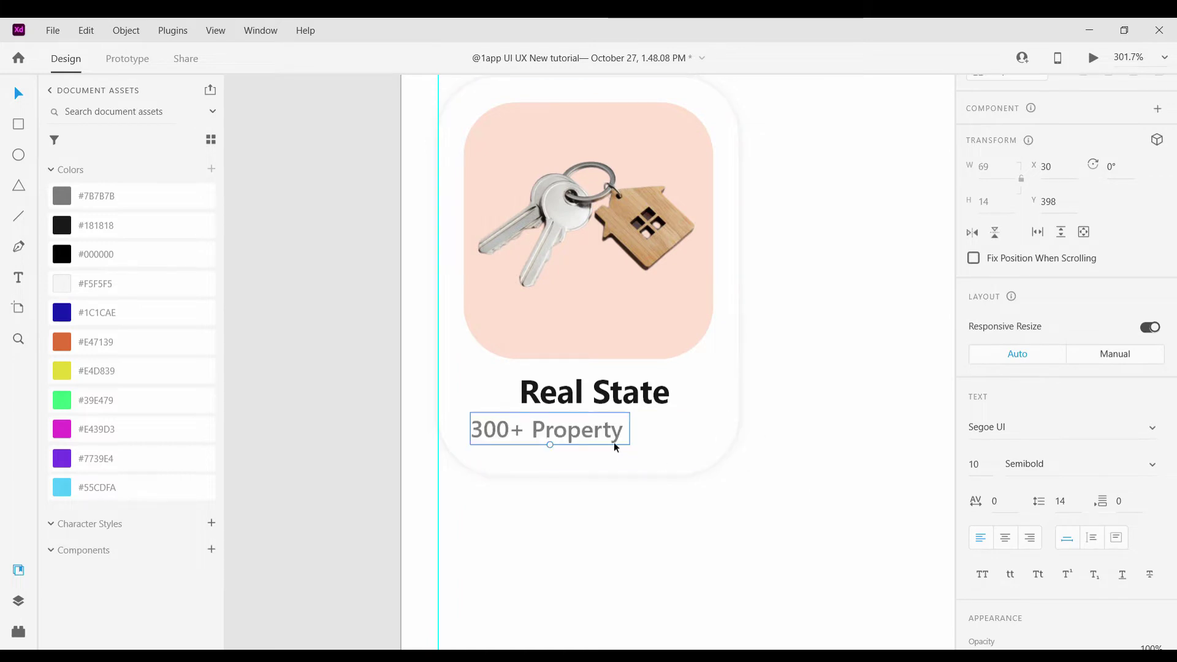
left_click_drag(613, 442, 657, 437)
key("Escape")
scroll(755, 484, "down", 6)
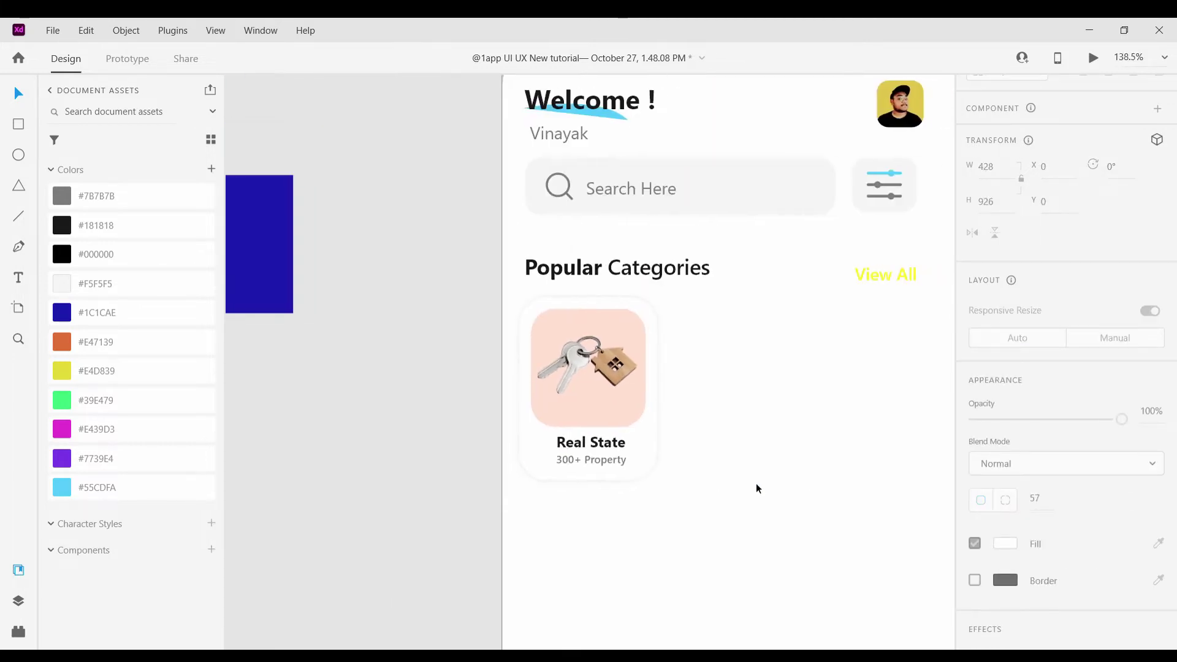
Centre the '300+ Property' subtitle beneath the Real State title
left_click_drag(728, 510, 567, 372)
scroll(631, 504, "up", 5)
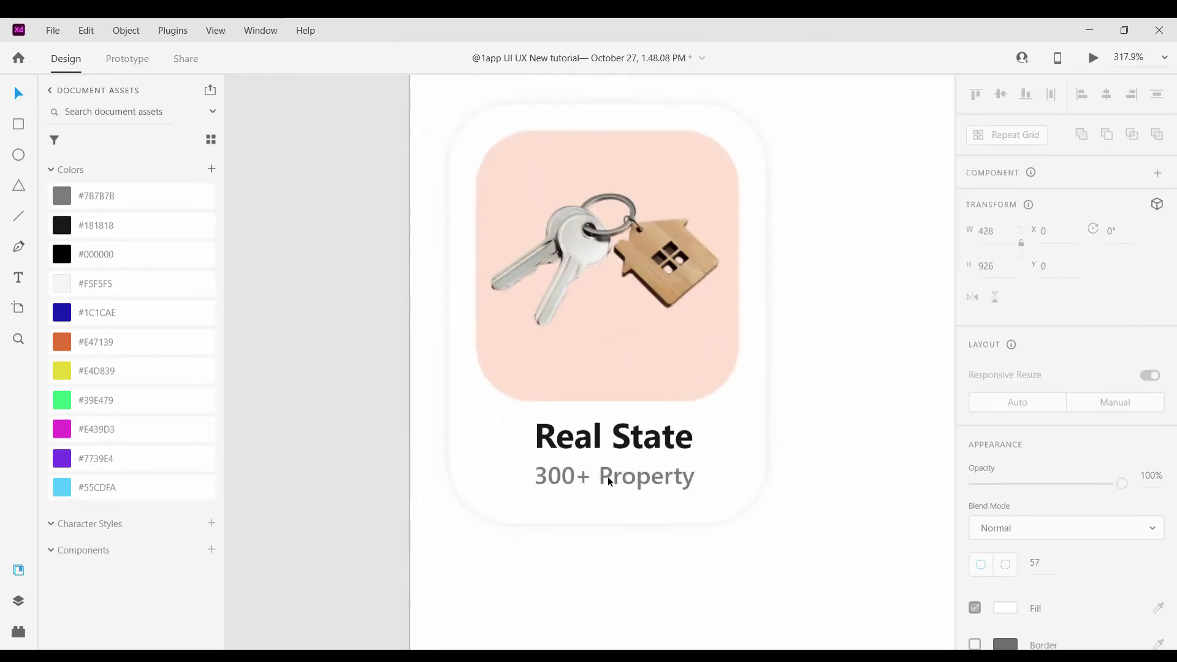
left_click(608, 484)
left_click_drag(612, 442, 609, 483)
scroll(754, 551, "down", 6)
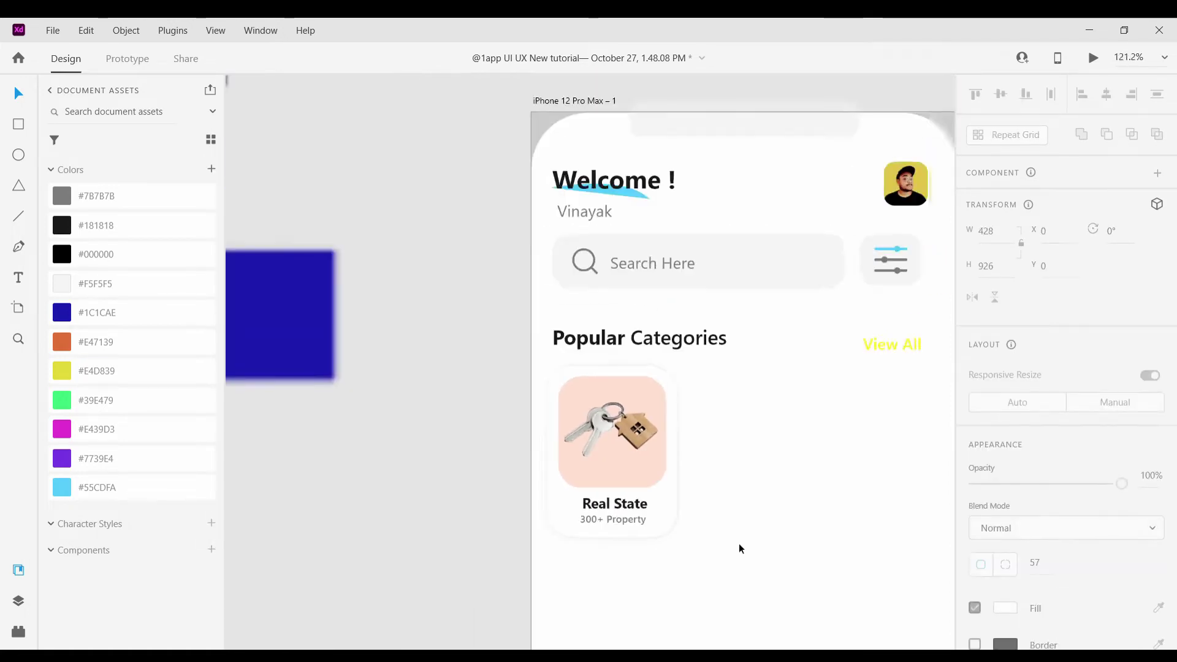
left_click(609, 443)
left_click(778, 484)
scroll(768, 480, "down", 4)
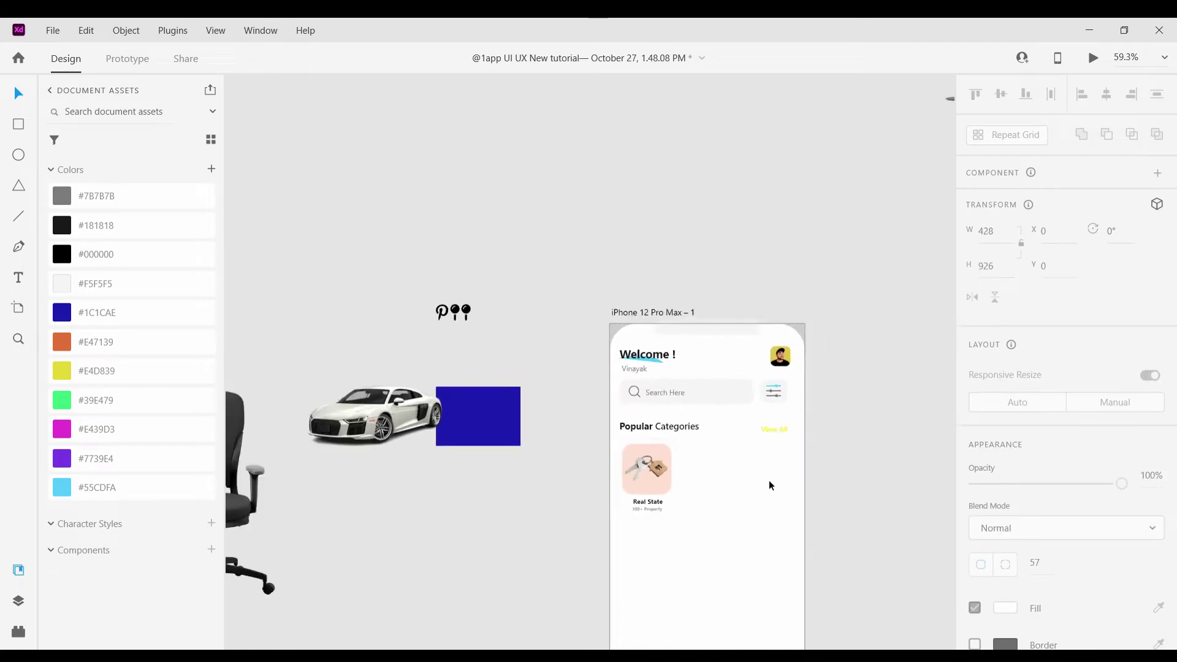
Duplicate the Real State card twice to form a row of three cards
scroll(694, 423, "up", 2)
left_click(583, 429)
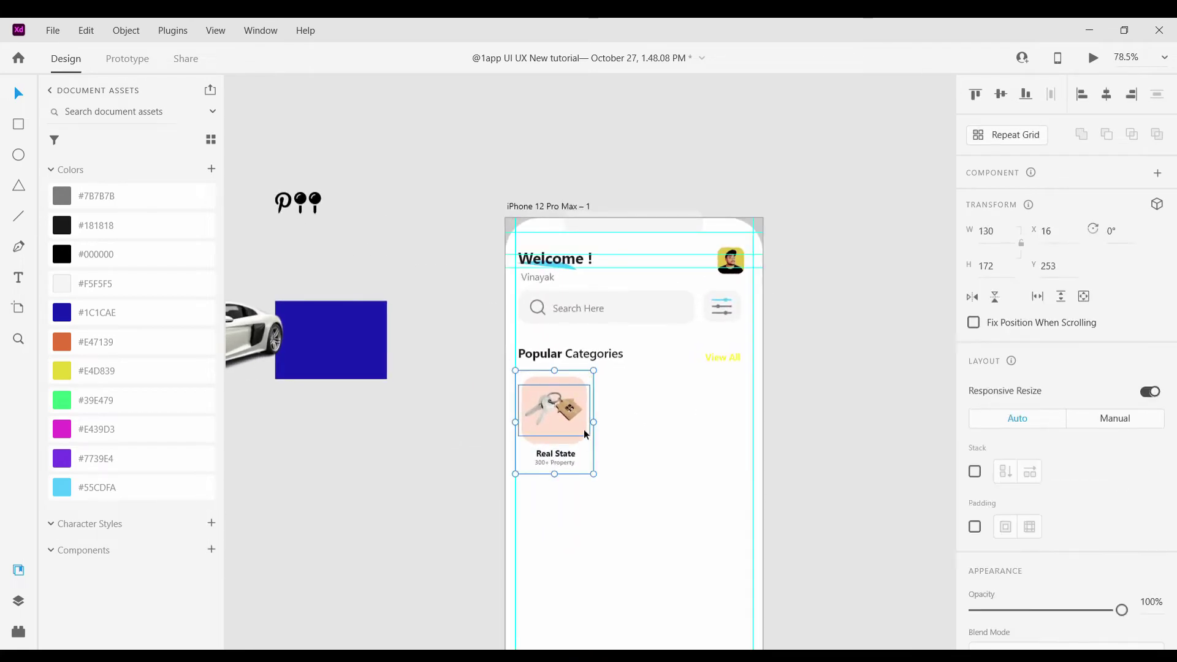
left_click(623, 457)
left_click_drag(567, 423, 735, 414)
left_click(699, 510)
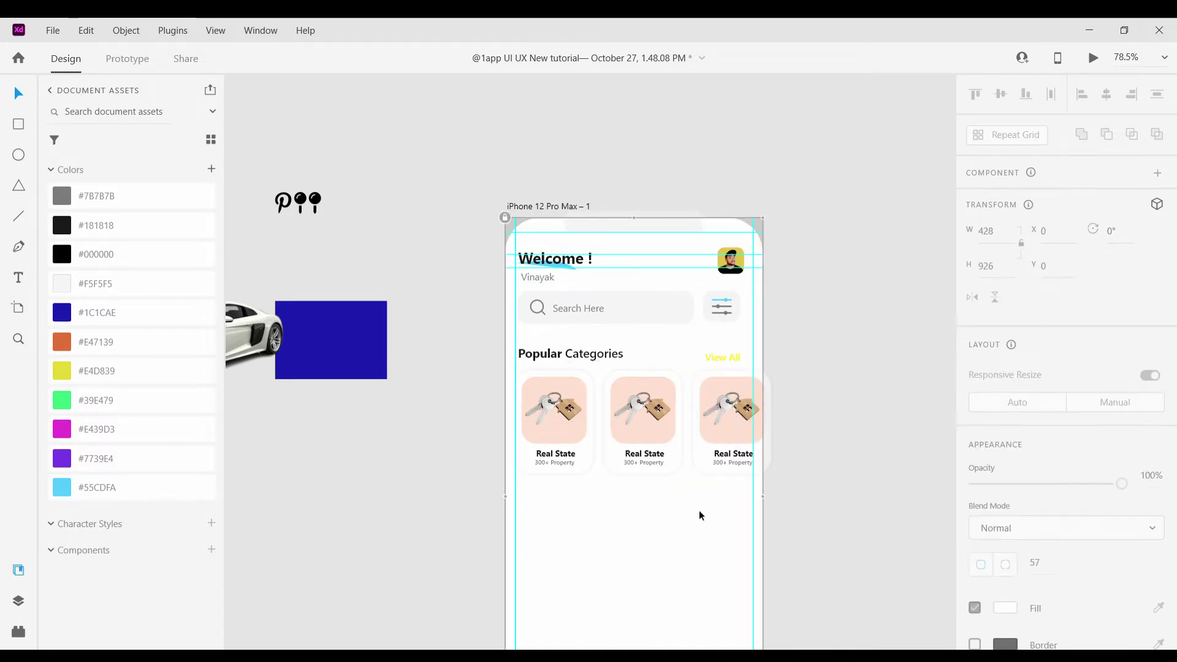
Delete the keys image from the middle and right card copies
scroll(697, 510, "up", 3)
left_click(643, 408)
double_click(644, 386)
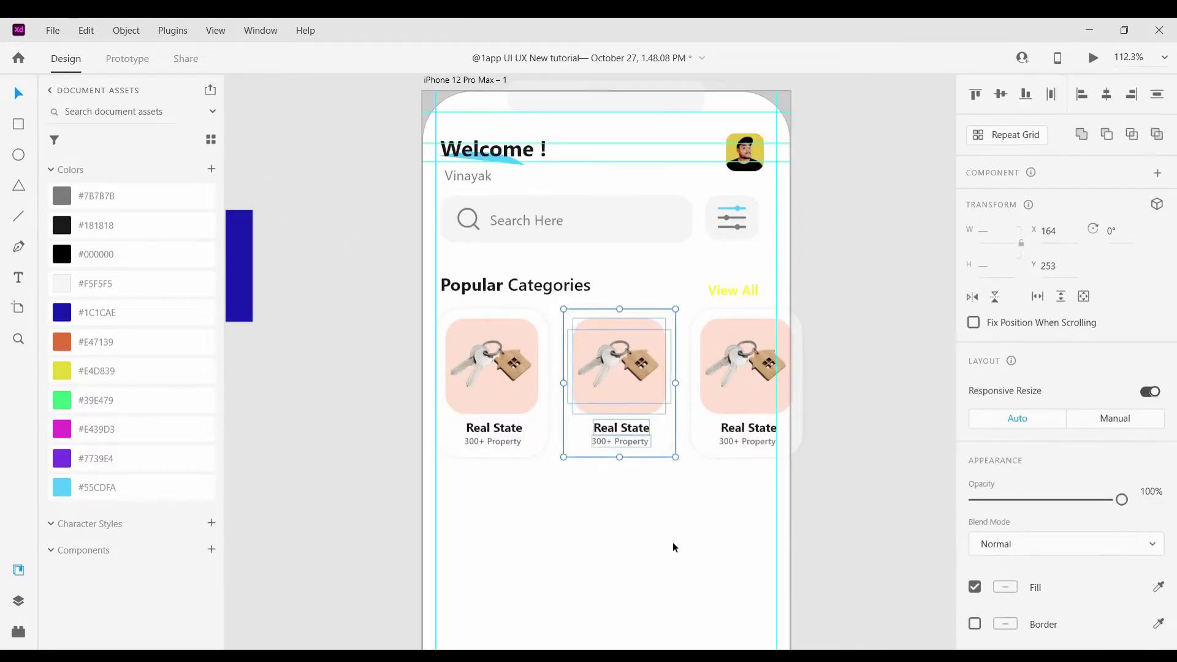
key("Delete")
left_click(768, 358)
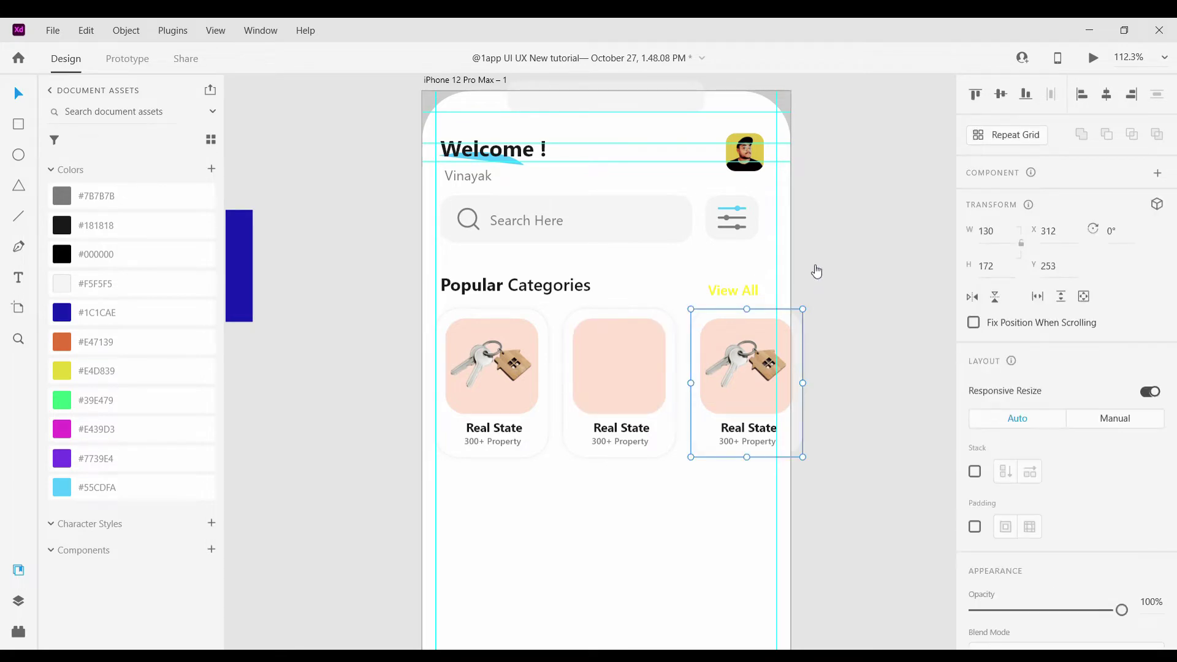
double_click(758, 376)
key("Delete")
Retitle the middle card 'Car Market' and start the right card's title with 'Digit'
scroll(619, 412, "up", 5)
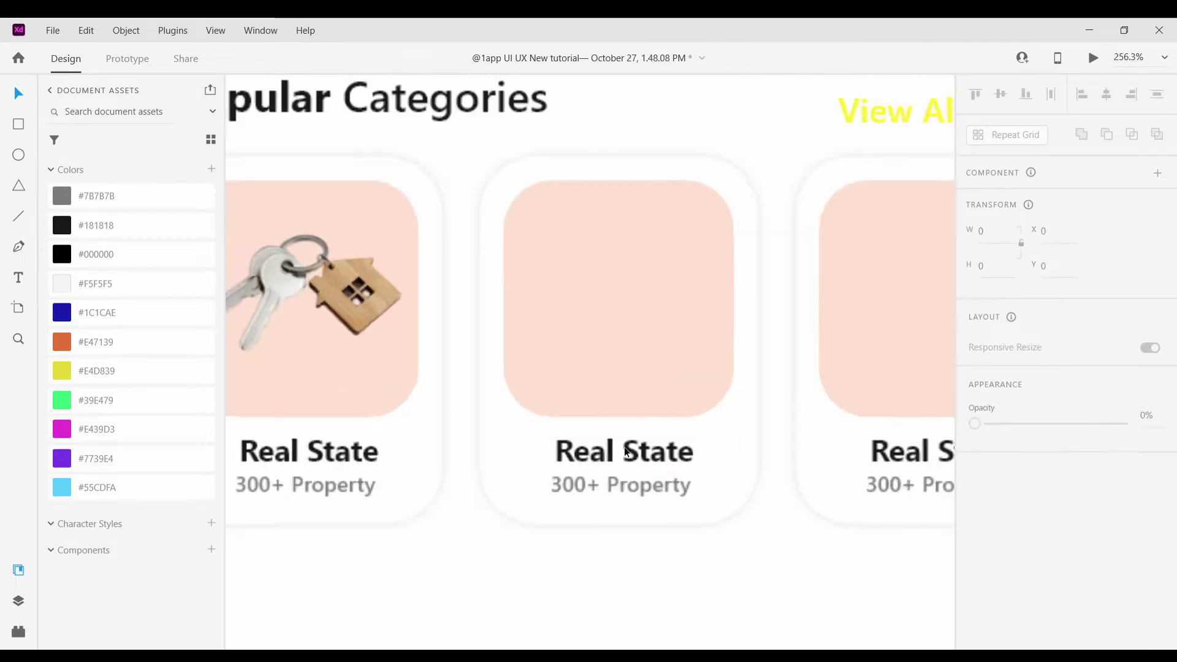
double_click(685, 458)
double_click(686, 458)
left_click(701, 458)
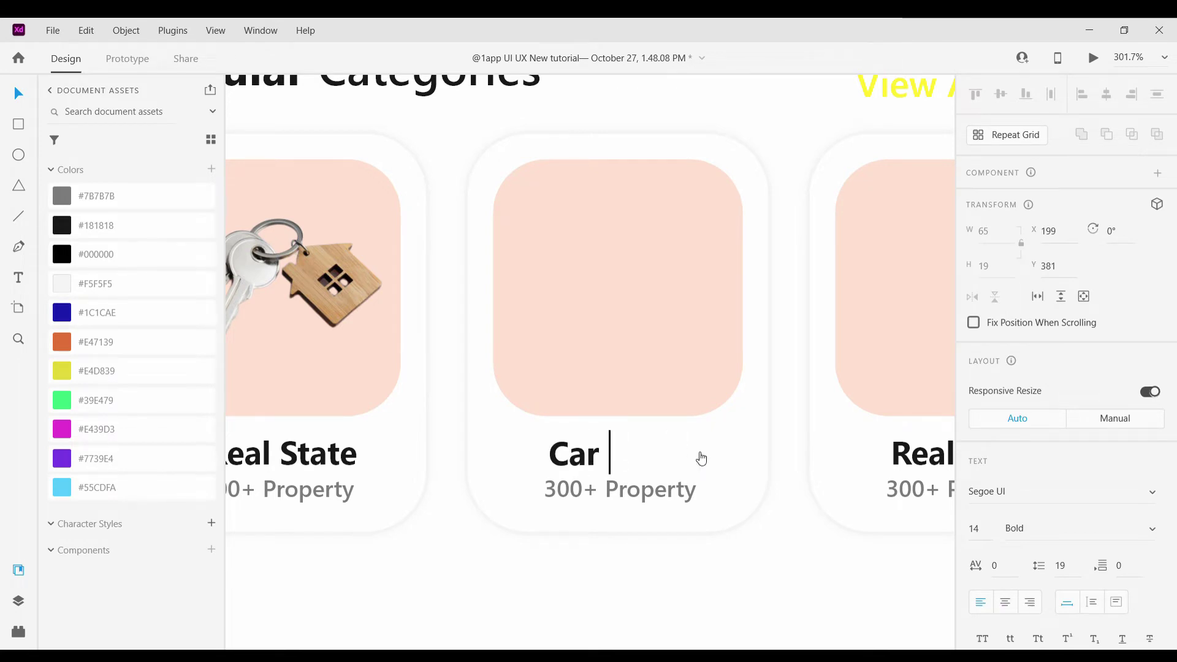
scroll(770, 590, "down", 5)
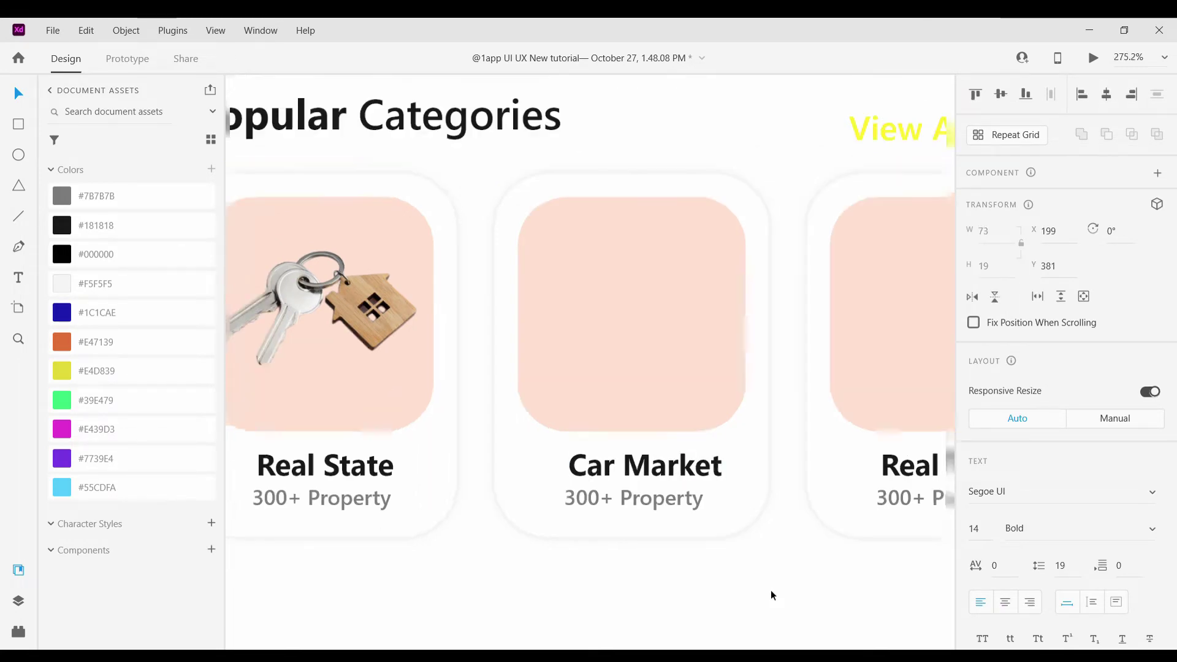
scroll(793, 586, "up", 4)
double_click(629, 447)
left_click(633, 452)
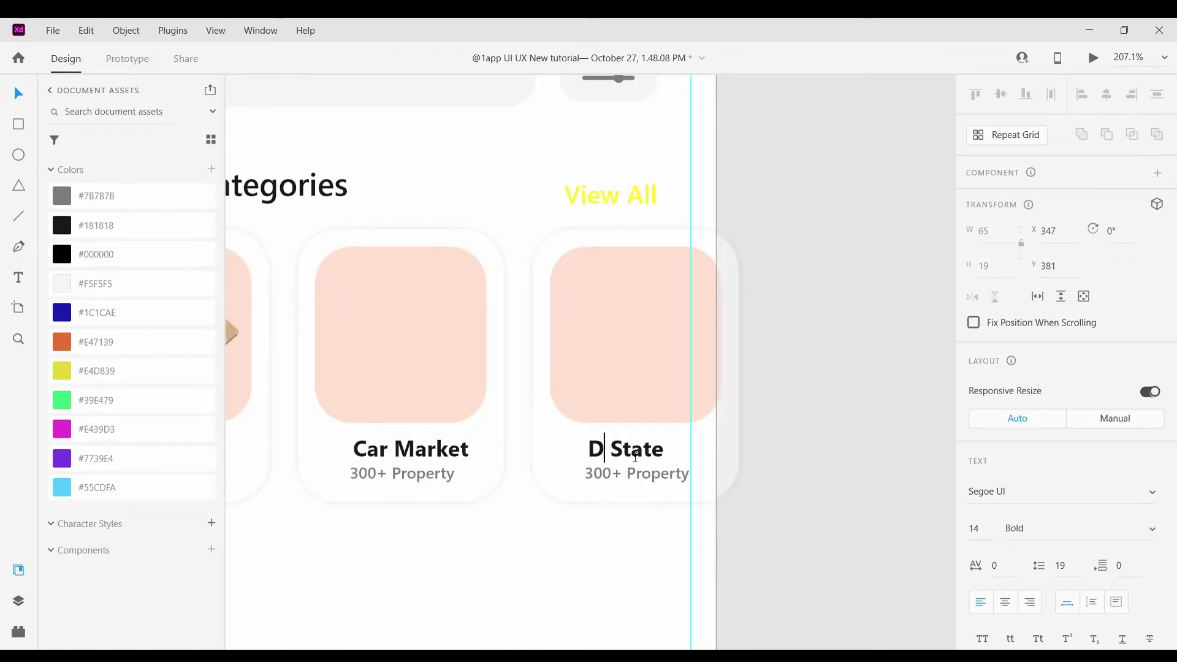
type("Dig")
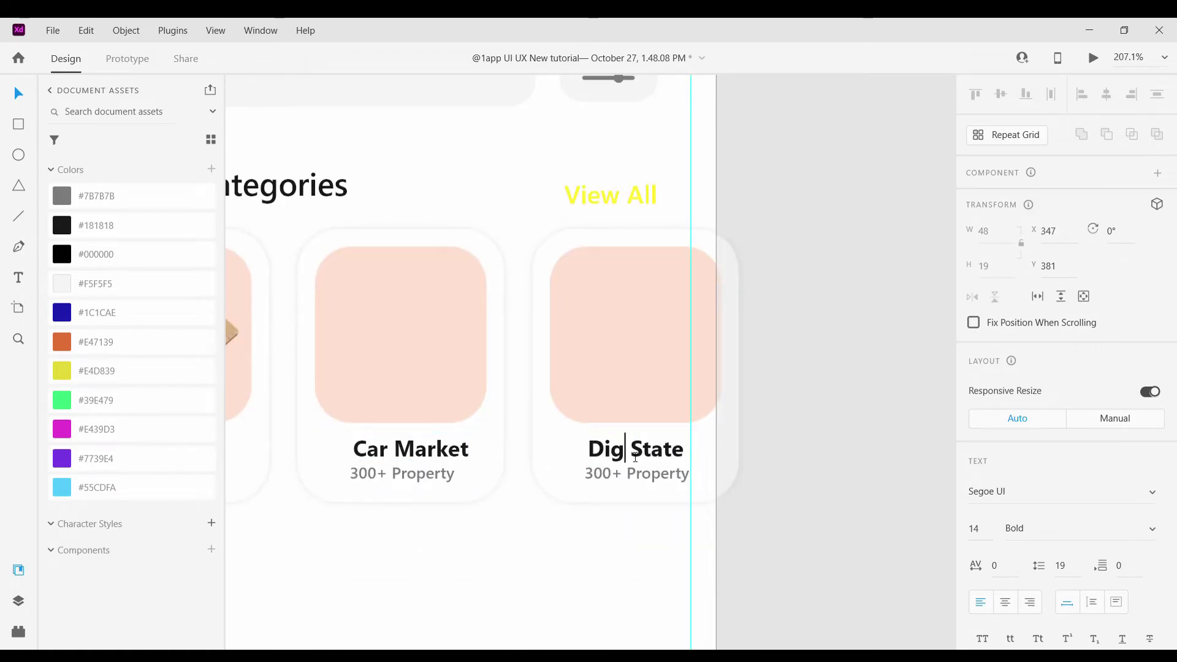
type("ital")
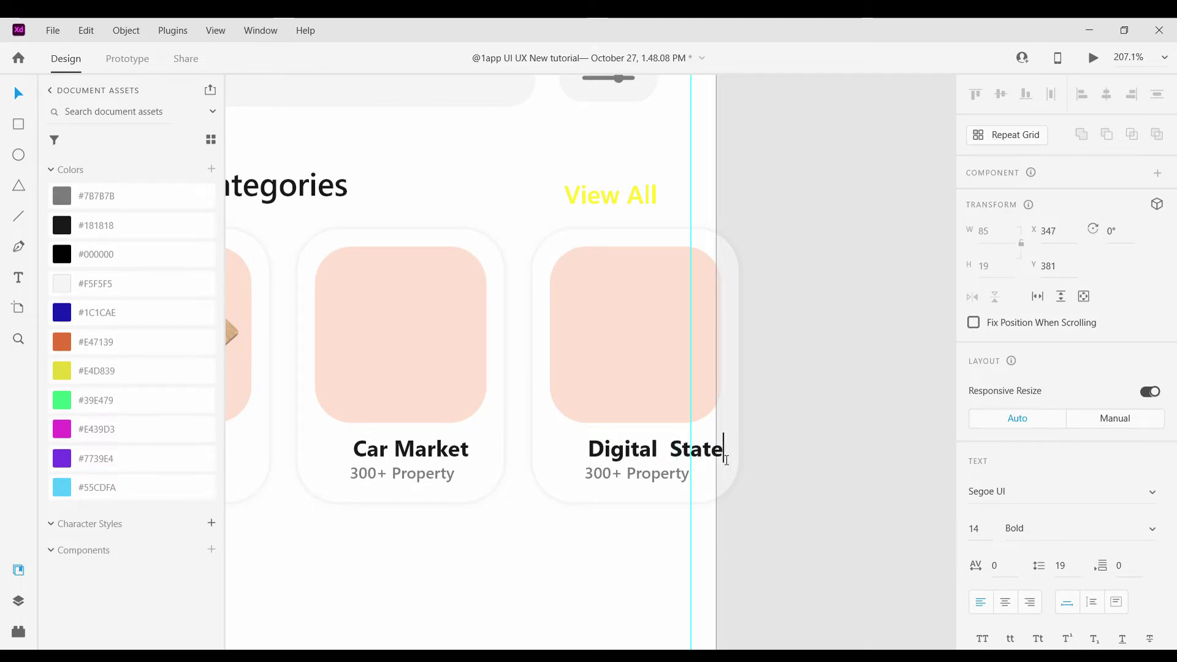
key("BackSpace")
key("BackSpace")
key("BackSpace")
key("BackSpace")
key("BackSpace")
Complete the third card's title as 'Digital Product'
type("Prod")
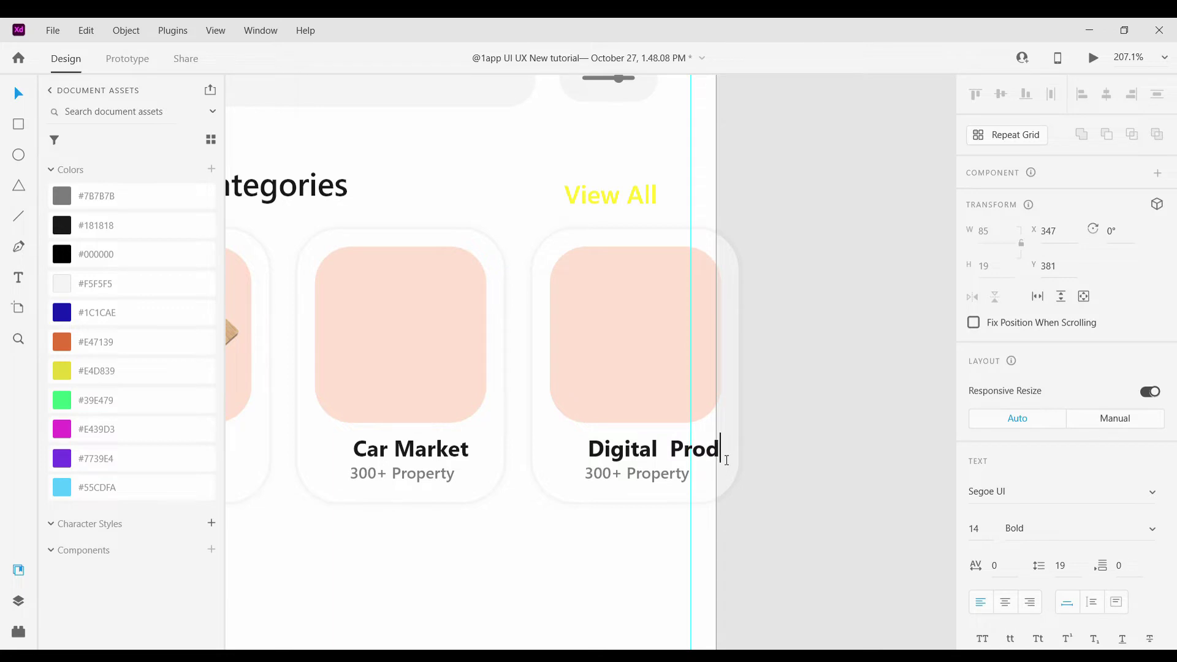
type("uct")
scroll(736, 545, "down", 5)
left_click(800, 538)
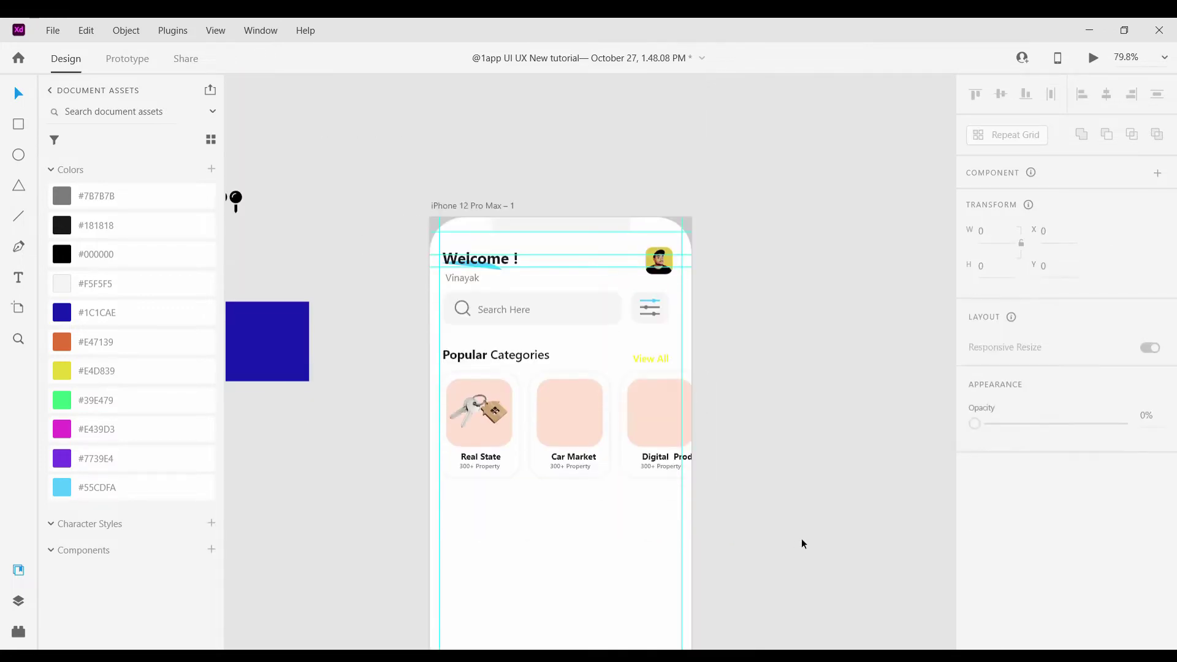
Fill the Car Market tile with magenta #E439D3, lightened to light pink
left_click(594, 438)
left_click(68, 350)
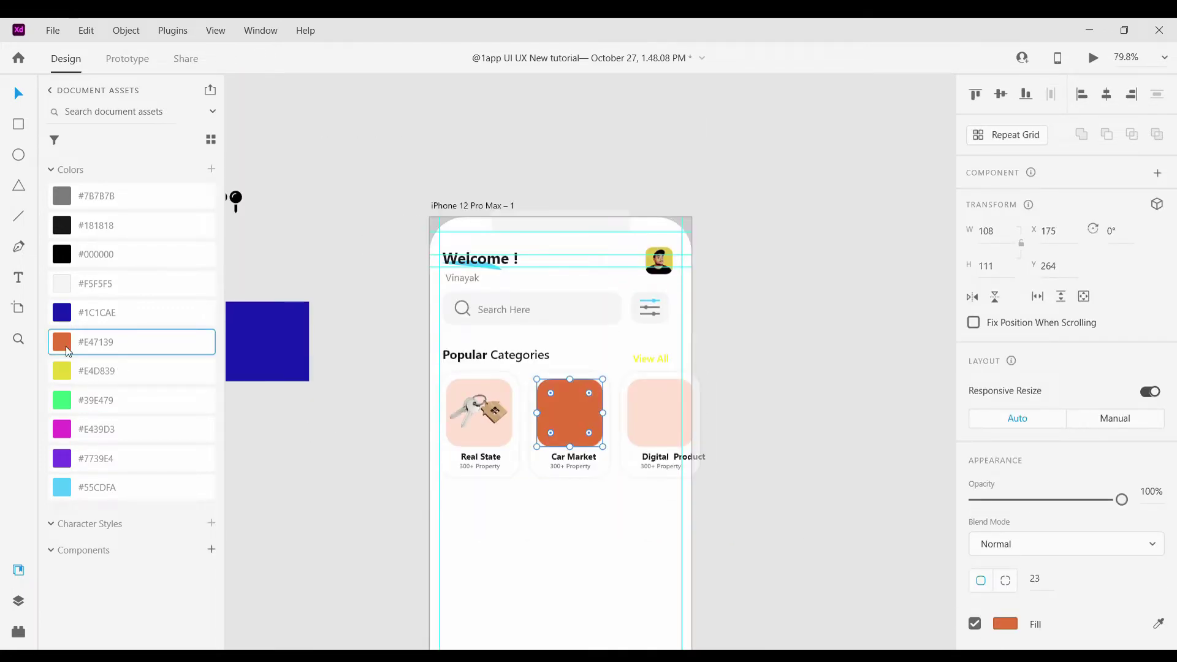
left_click(123, 430)
left_click(1005, 623)
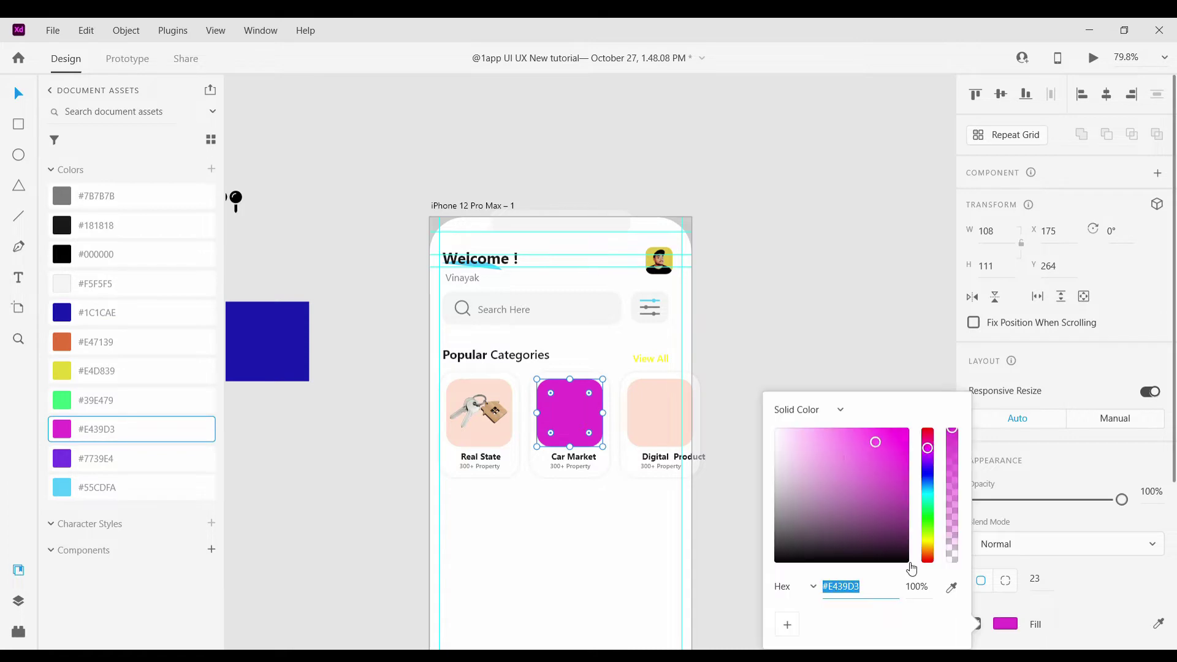
left_click(815, 429)
left_click(631, 441)
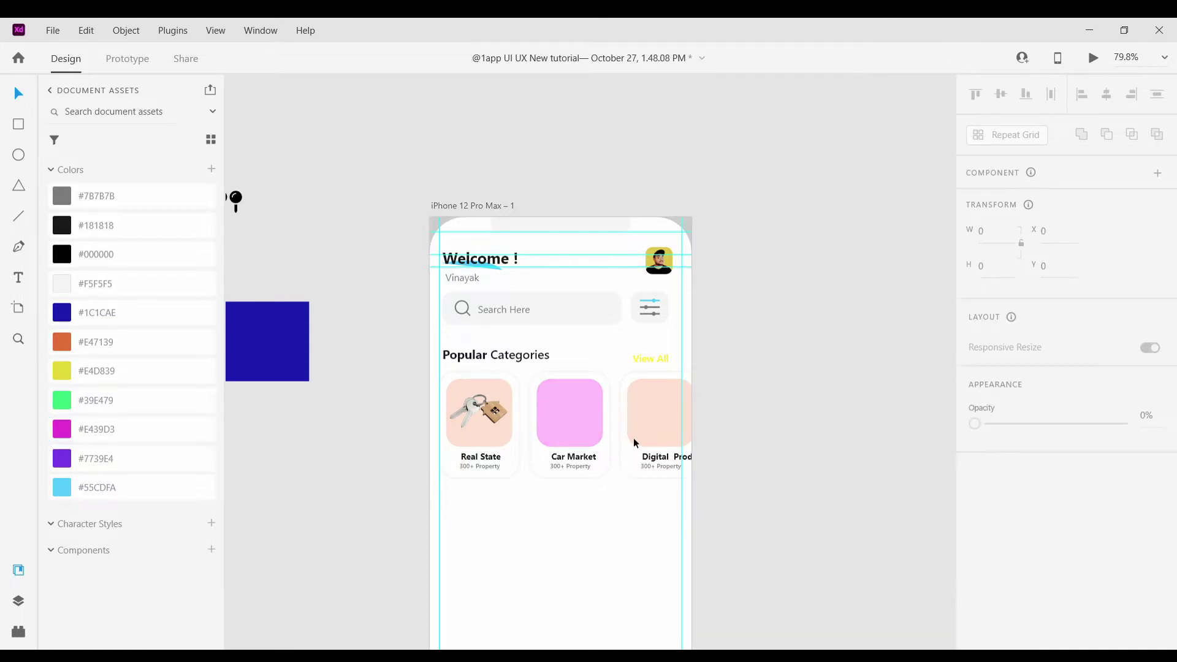
Fill the Digital Product tile with purple #7739E4, lightened to light purple
left_click(631, 441)
left_click(74, 459)
left_click(1008, 625)
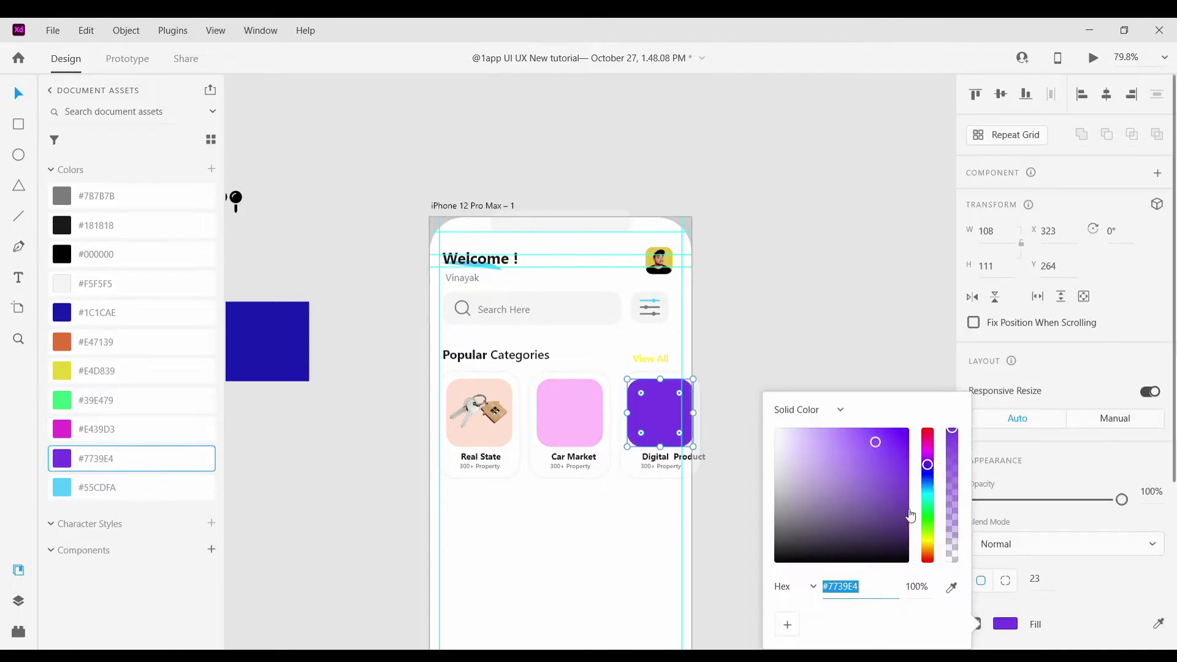
left_click(819, 429)
left_click(873, 379)
Copy the laptop image, shrink it to 108 px and place it on the purple tile
scroll(774, 335, "down", 5)
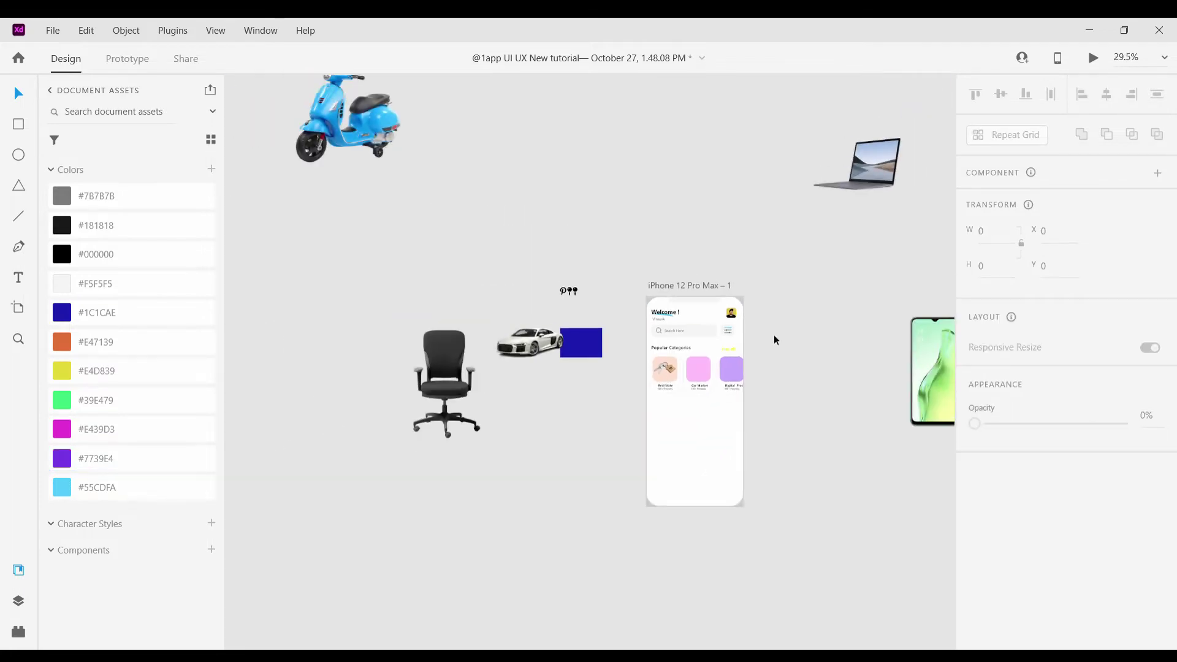
scroll(774, 335, "right", 2)
scroll(730, 293, "up", 2)
left_click_drag(781, 203, 738, 424)
left_click_drag(775, 491, 670, 374)
left_click_drag(646, 369, 612, 487)
scroll(612, 488, "up", 6)
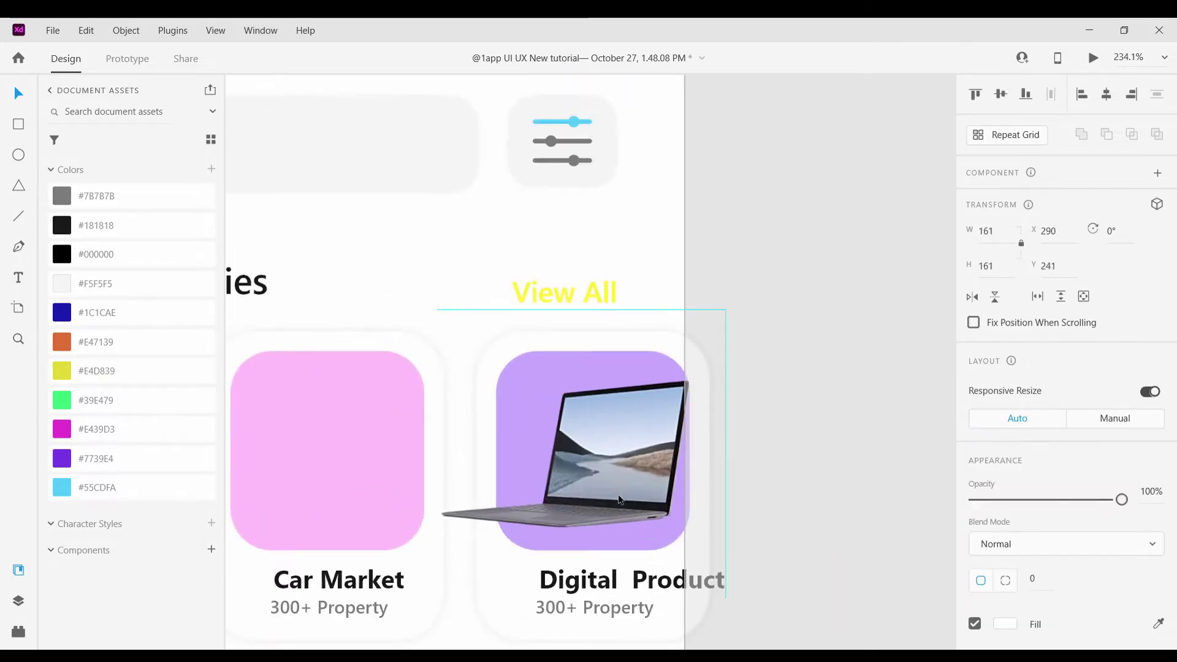
left_click_drag(741, 587, 656, 499)
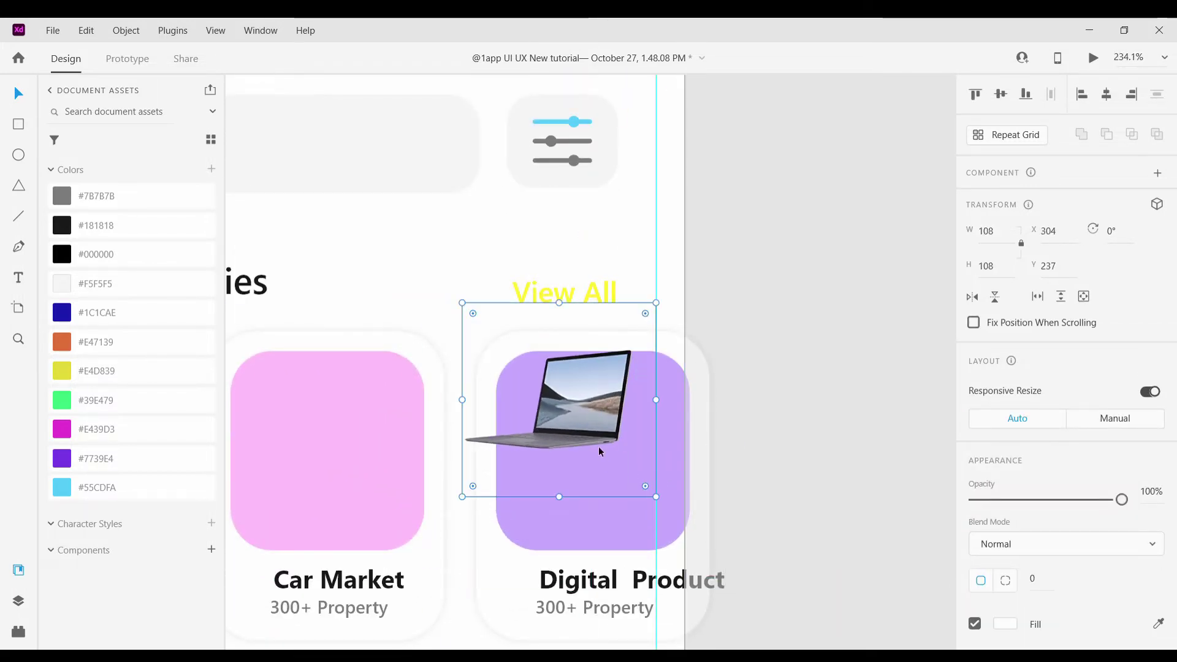
left_click_drag(599, 446, 633, 487)
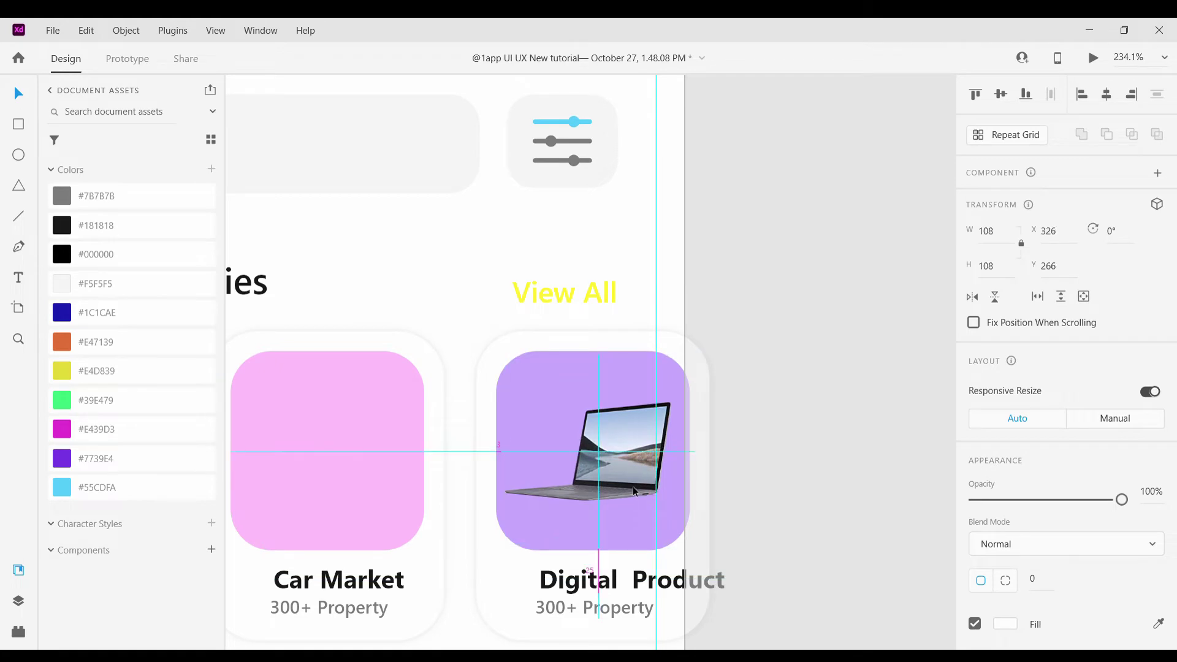
left_click(759, 435)
scroll(758, 435, "down", 5)
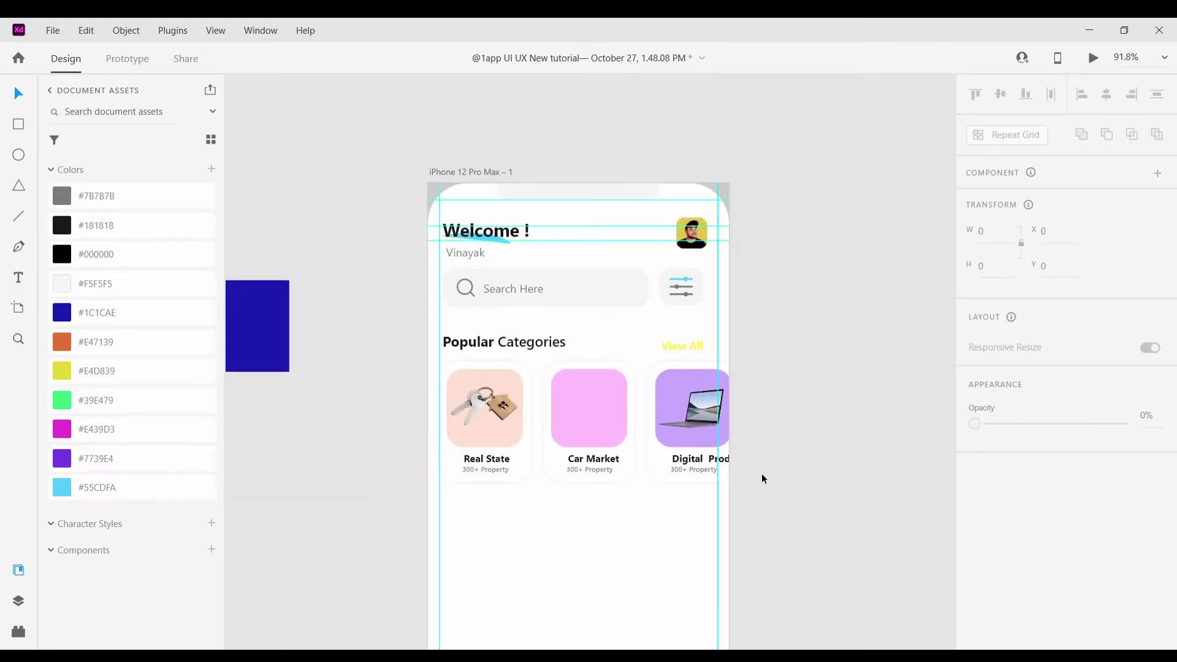
Change the Digital Product subtitle to '6300+ Digital product' and align it under the title
scroll(761, 473, "up", 5)
left_click_drag(656, 449, 680, 485)
double_click(624, 484)
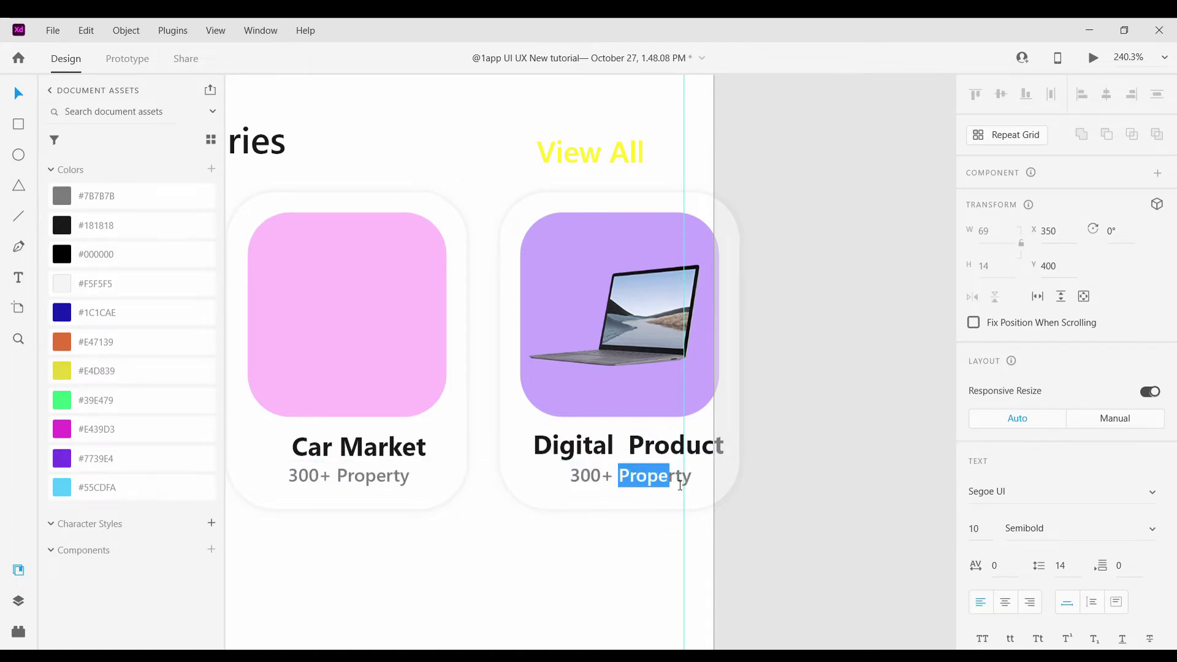
left_click(572, 481)
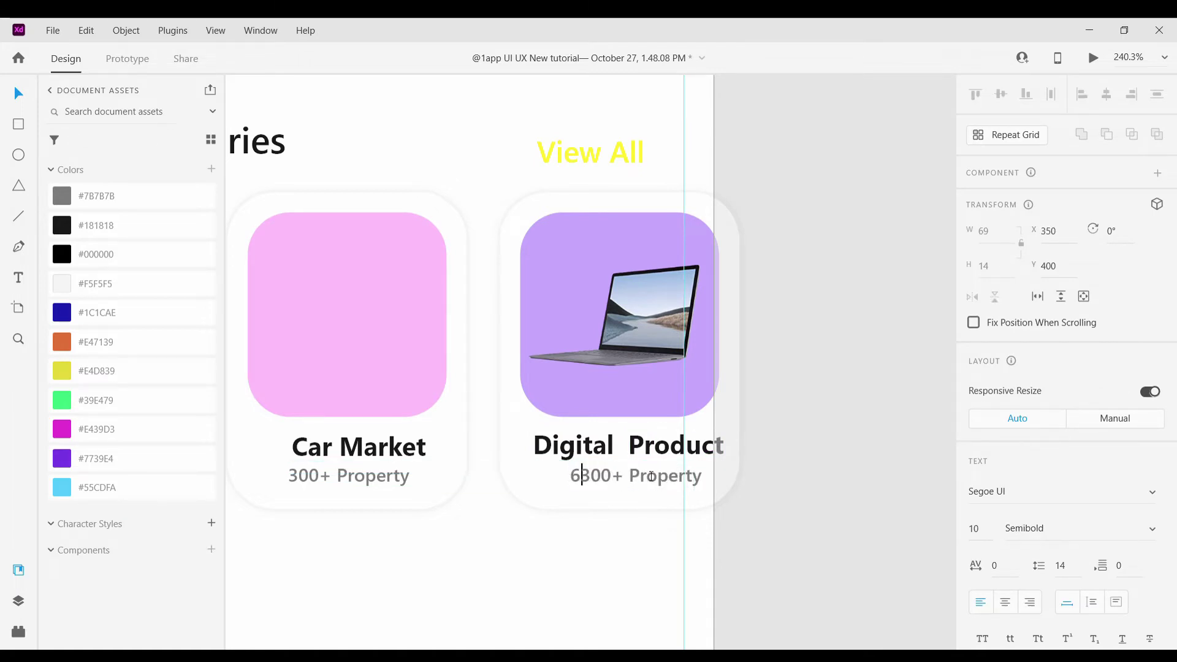
type("6")
left_click(704, 482)
key("BackSpace")
key("BackSpace")
key("BackSpace")
key("BackSpace")
key("BackSpace")
key("BackSpace")
key("BackSpace")
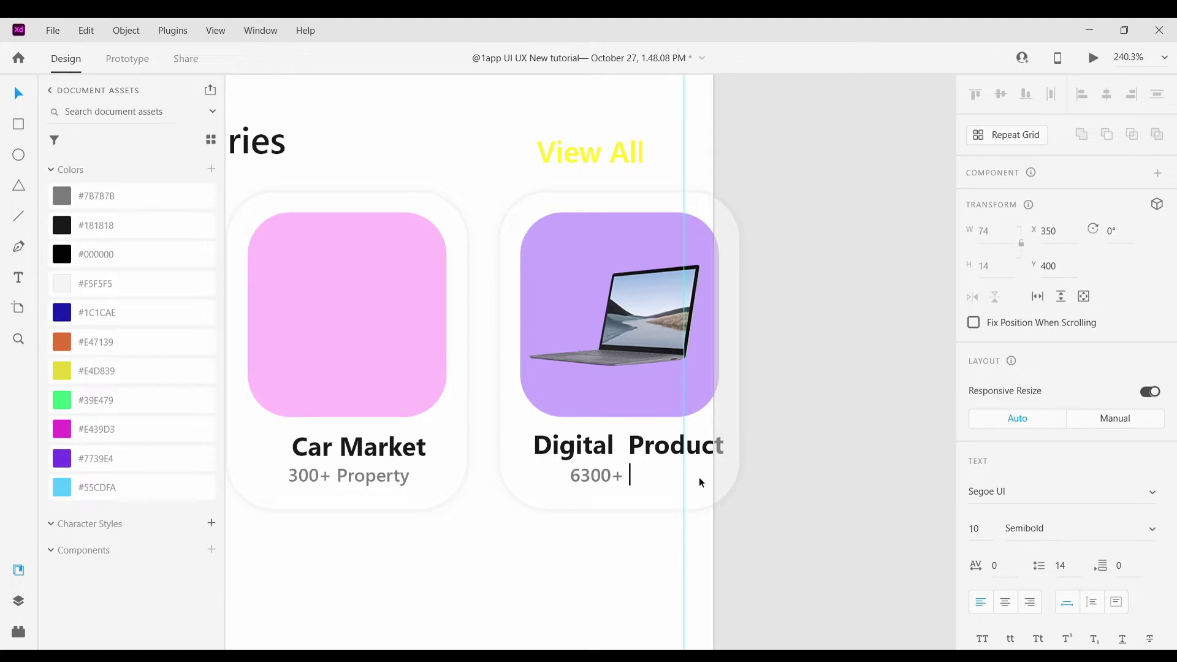
type("Digital  P")
key("BackSpace")
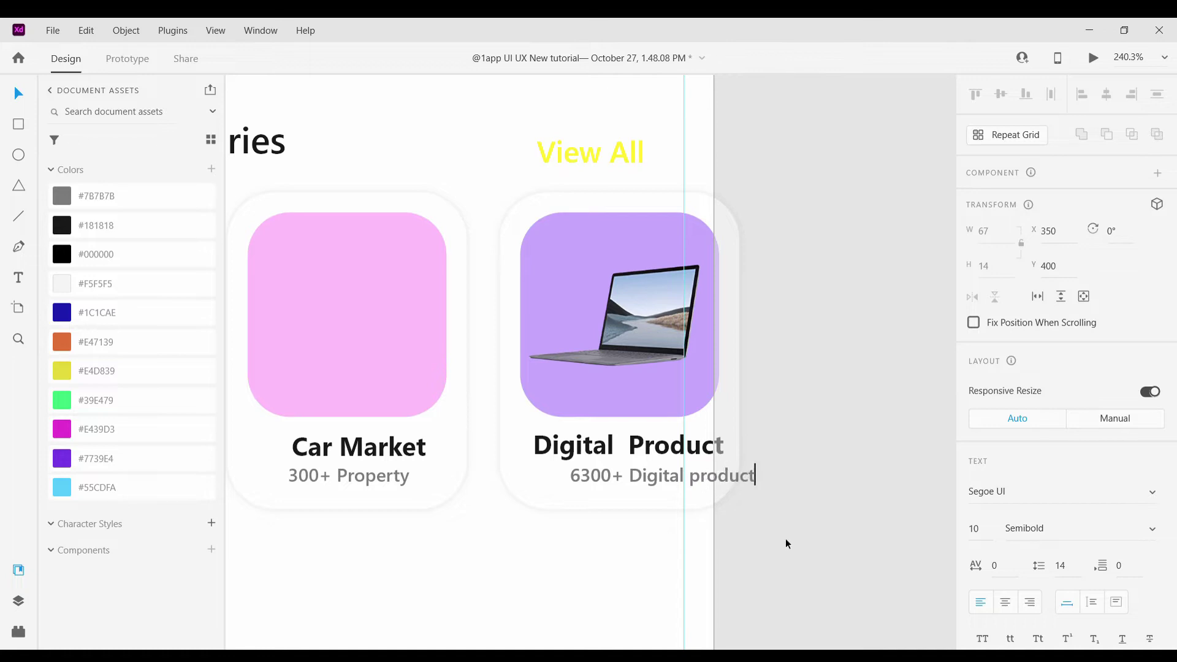
type("product")
key("Escape")
left_click_drag(642, 488, 609, 477)
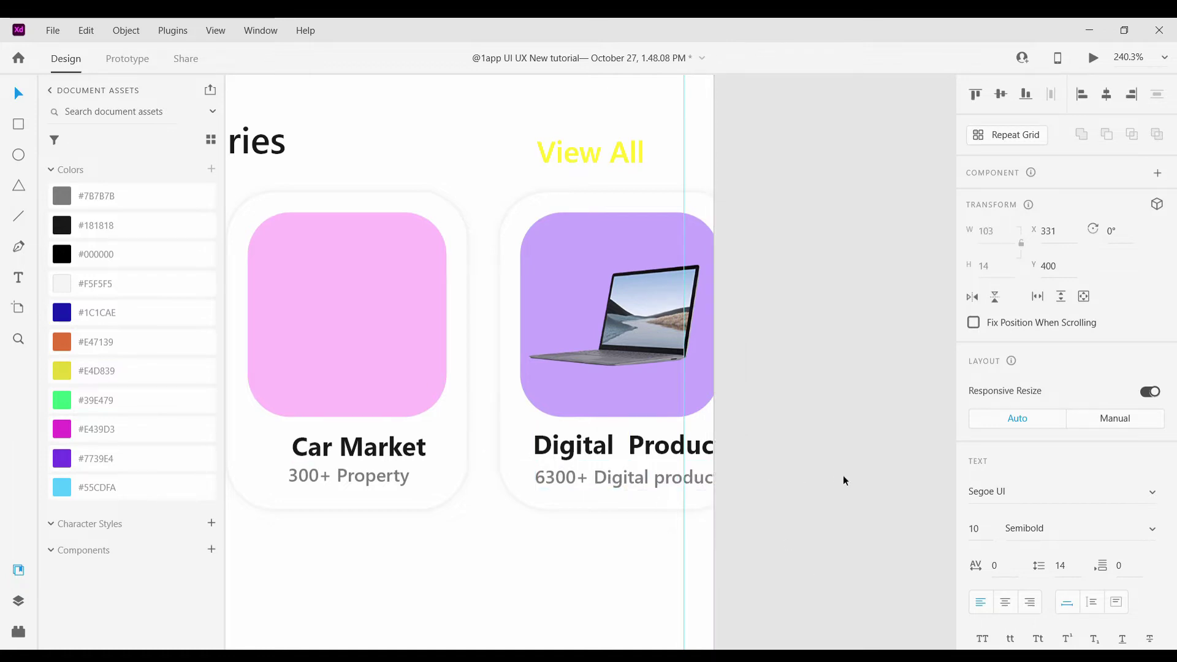
Begin editing the Car Market card's subtitle near the end of 'Property'
scroll(744, 523, "down", 5)
scroll(663, 457, "up", 5)
double_click(660, 436)
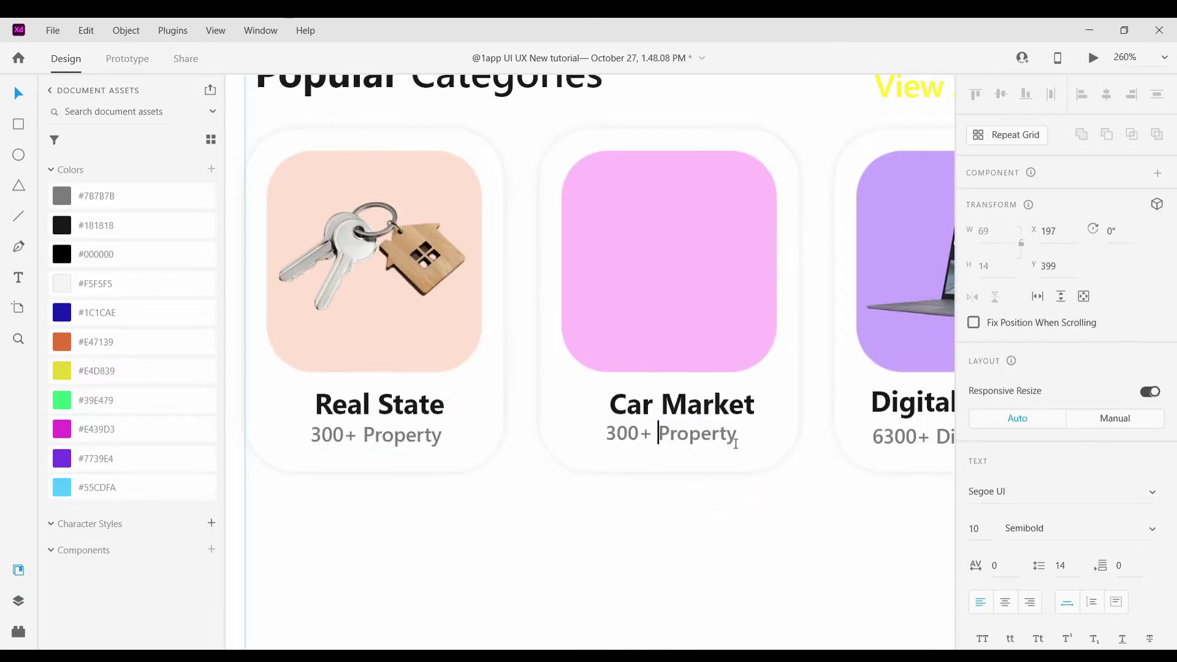
left_click(735, 443)
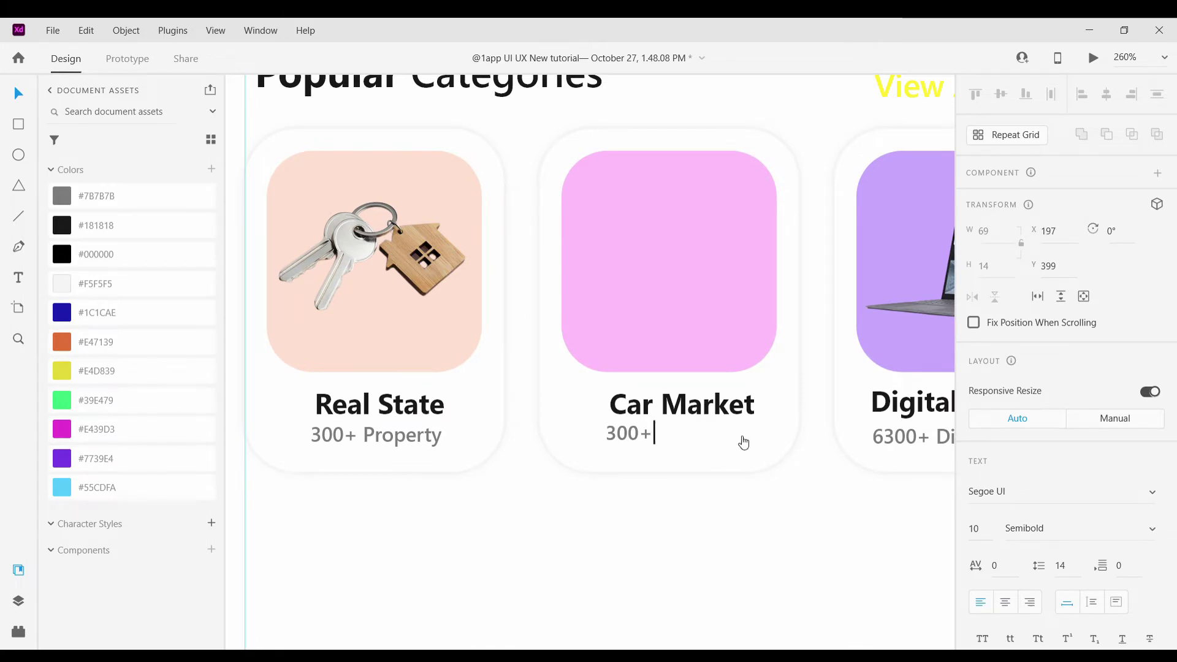
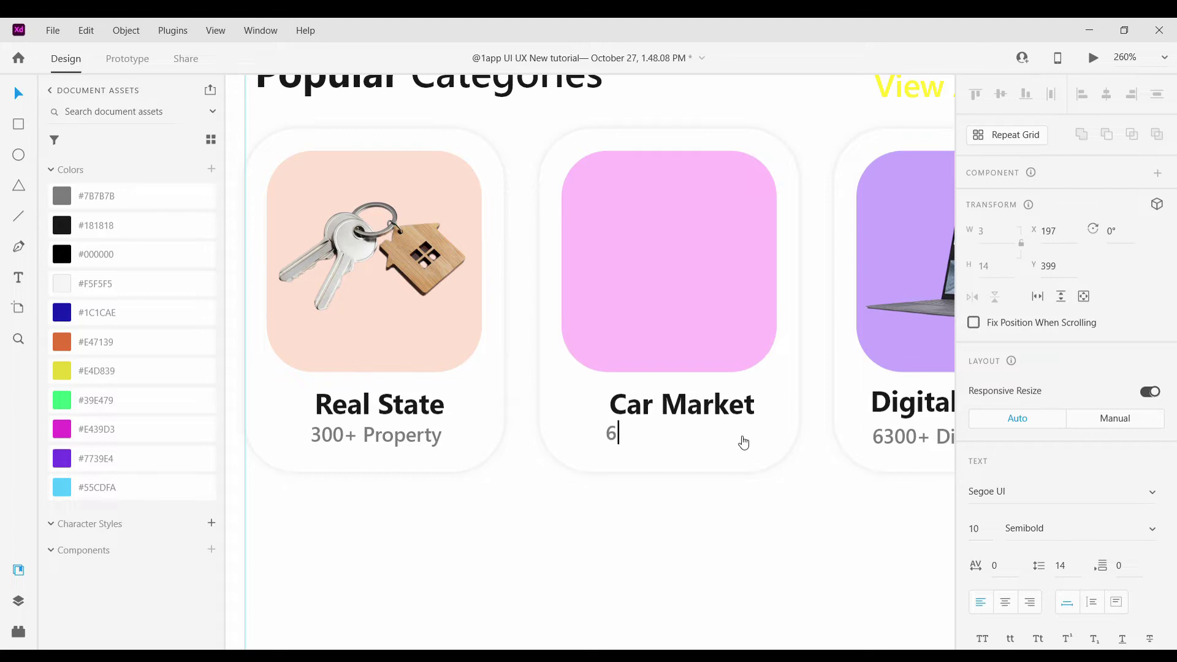
Complete the Car Market subtitle so it reads '69+ New Car'
type("69+ New Car")
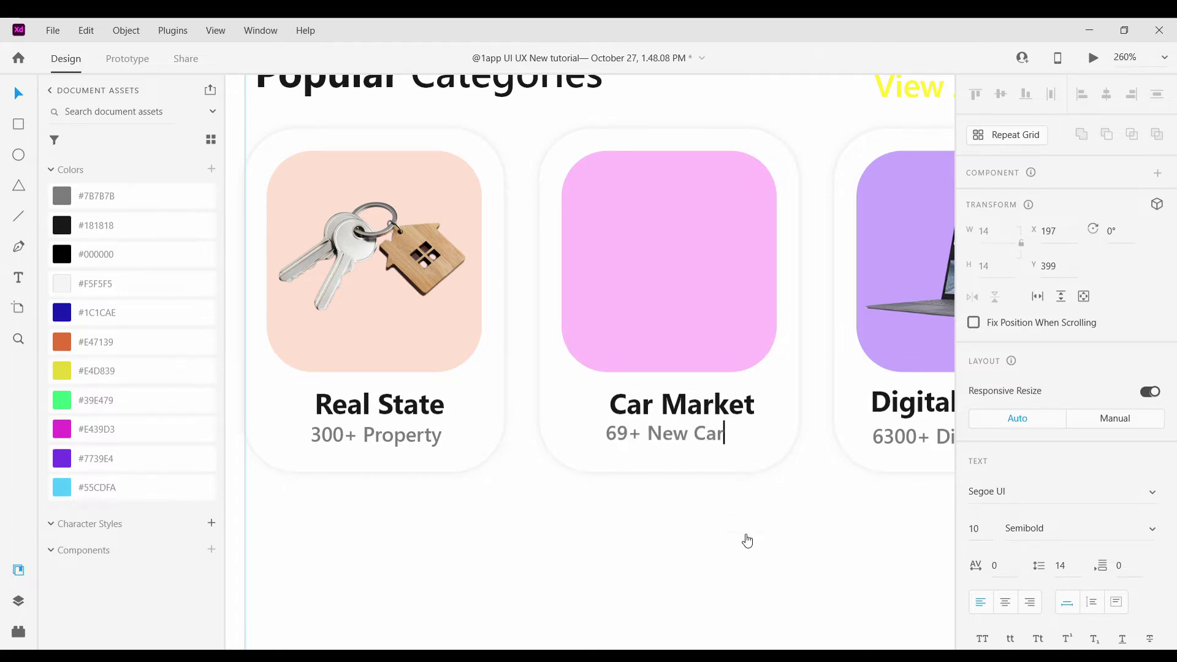
scroll(748, 542, "up", 3)
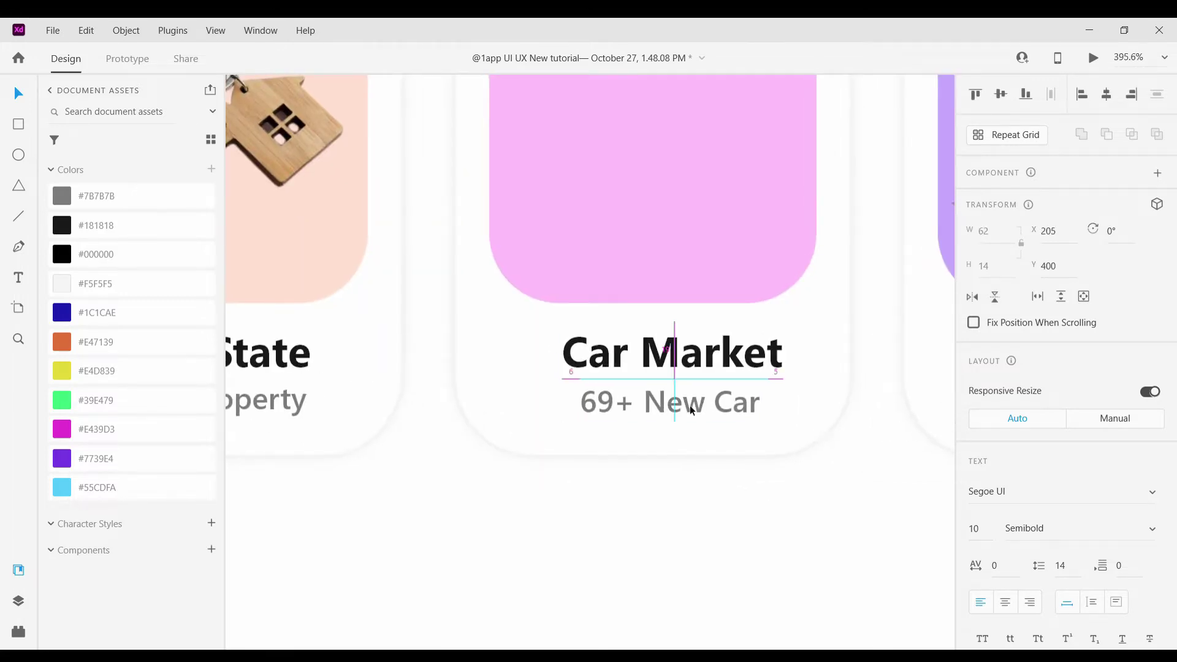
left_click(716, 505)
Move the car photo onto the artboard and shrink it into the pink Car Market card
scroll(716, 505, "down", 2)
scroll(716, 505, "down", 10)
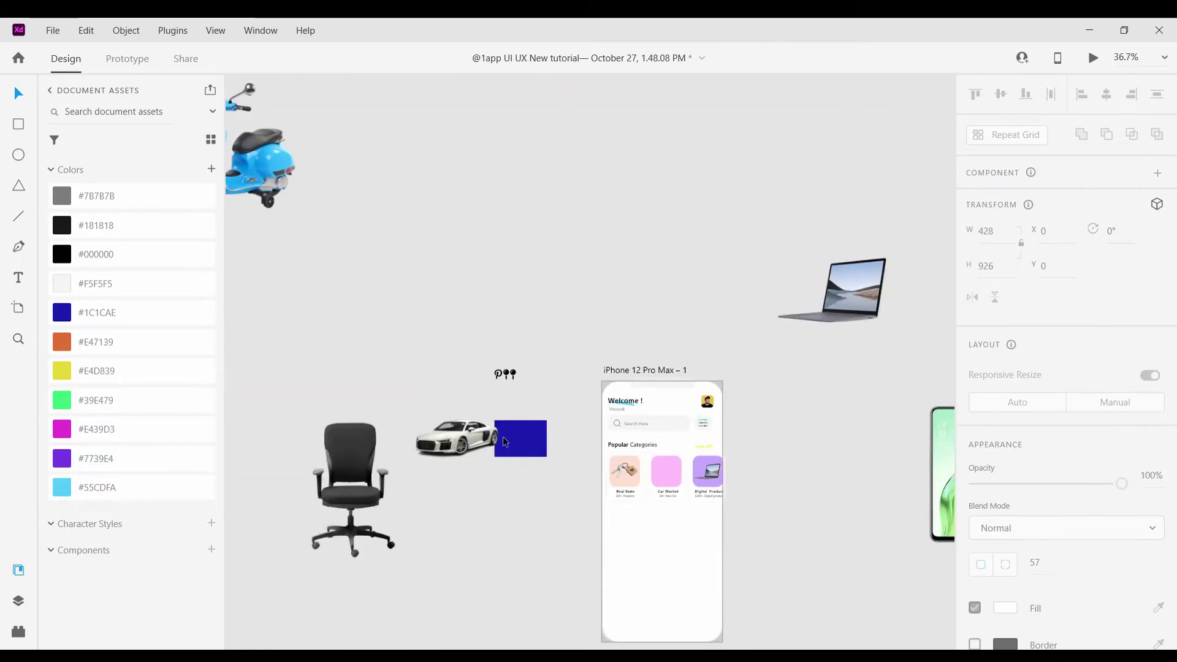
left_click_drag(503, 437, 508, 410)
scroll(755, 511, "up", 5)
left_click_drag(466, 380, 486, 413)
scroll(588, 521, "down", 4)
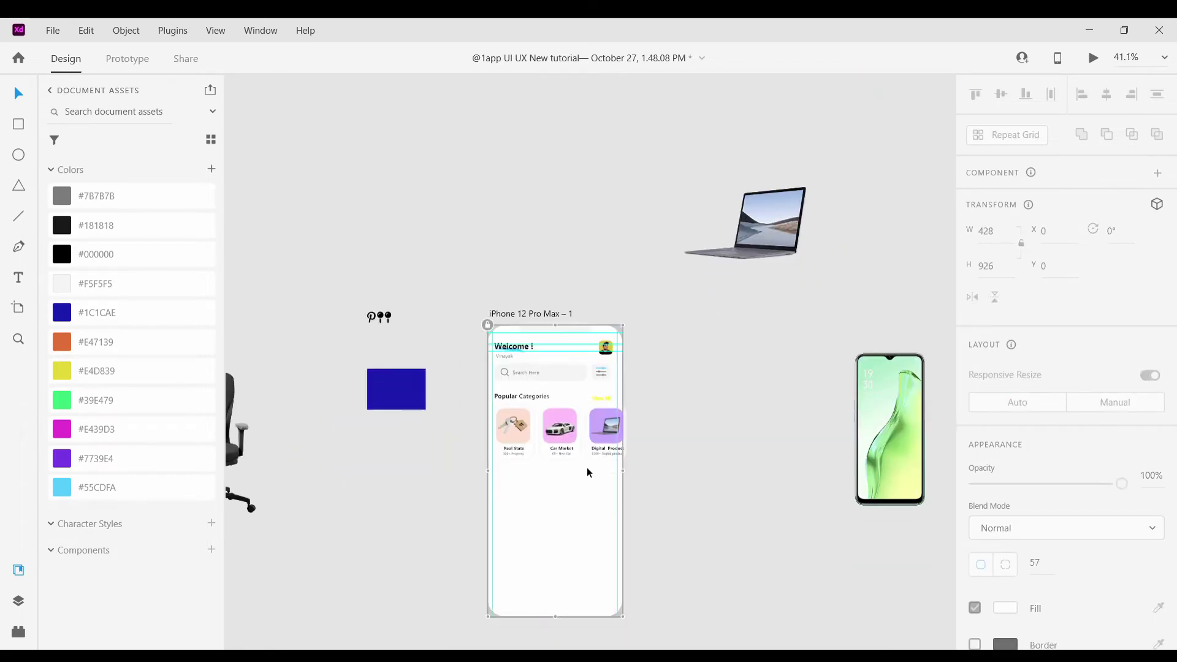
scroll(586, 467, "up", 4)
left_click(472, 383)
Fill the Car Market square with #39E479, then lighten it to pale mint #C9FFDD
left_click(578, 379)
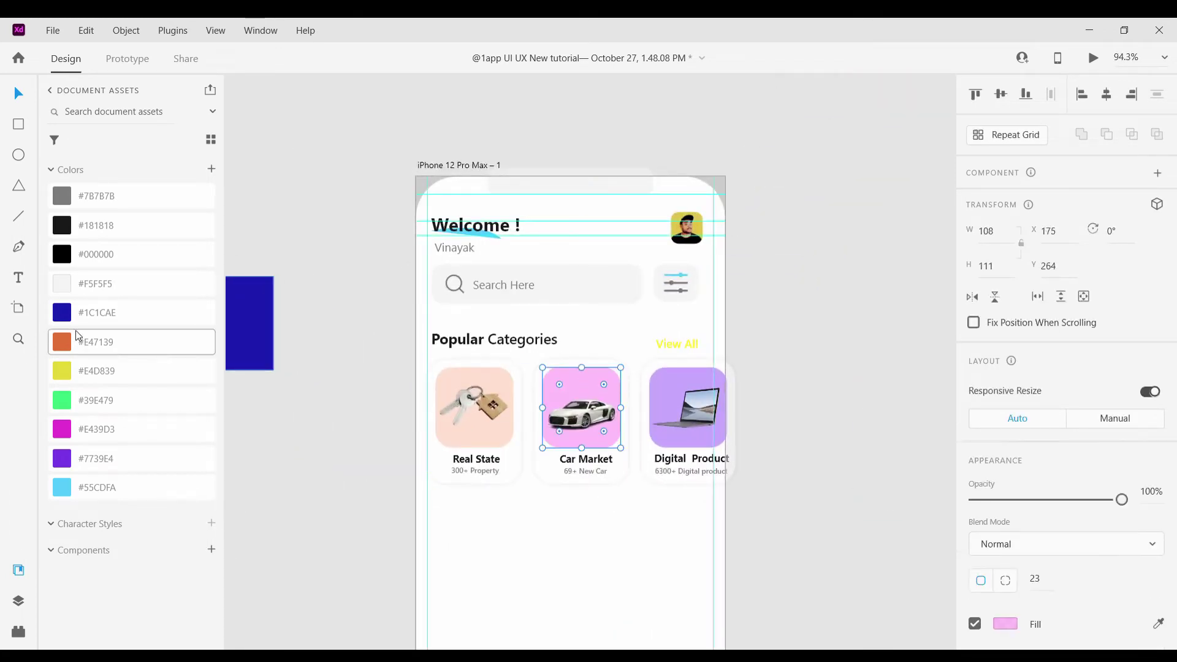
left_click(69, 400)
left_click(1005, 624)
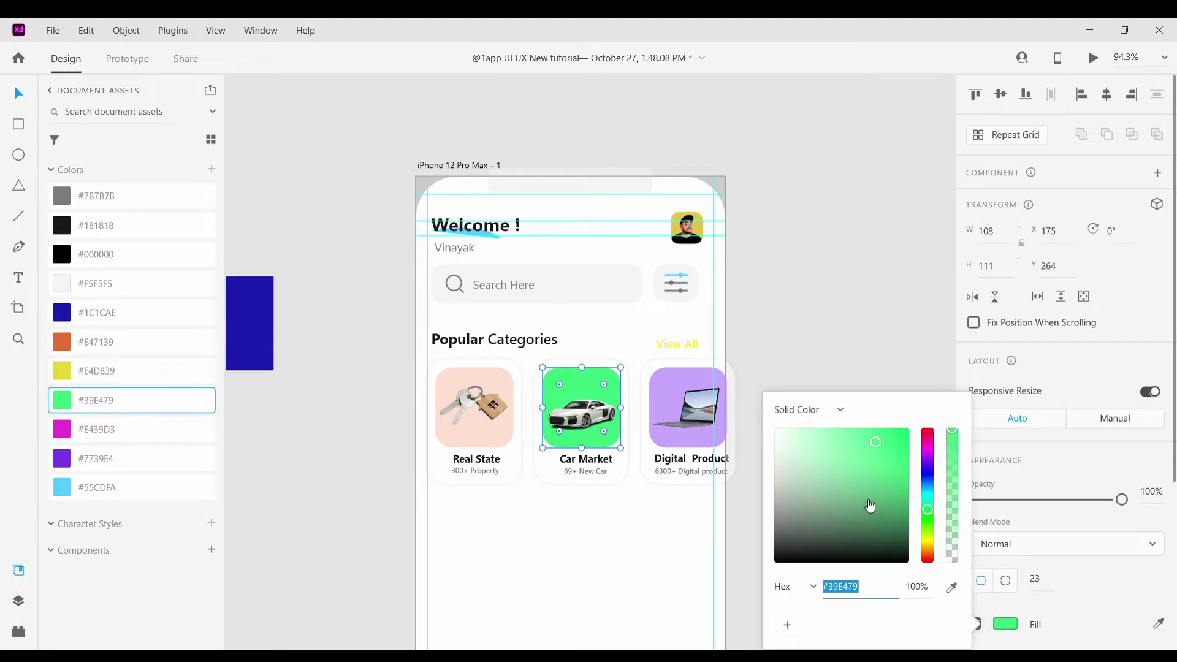
left_click_drag(868, 506, 797, 423)
left_click(810, 312)
Inspect the fill colours of the car photo, laptop image and purple Digital Product square
scroll(811, 313, "down", 5)
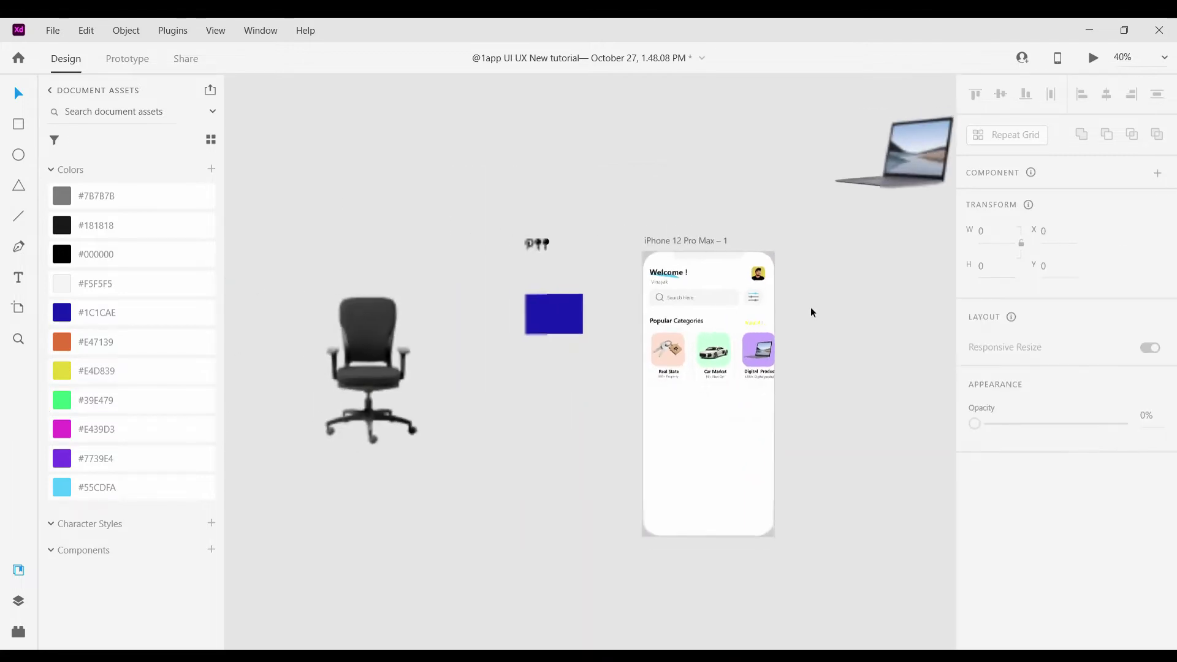
scroll(809, 313, "up", 4)
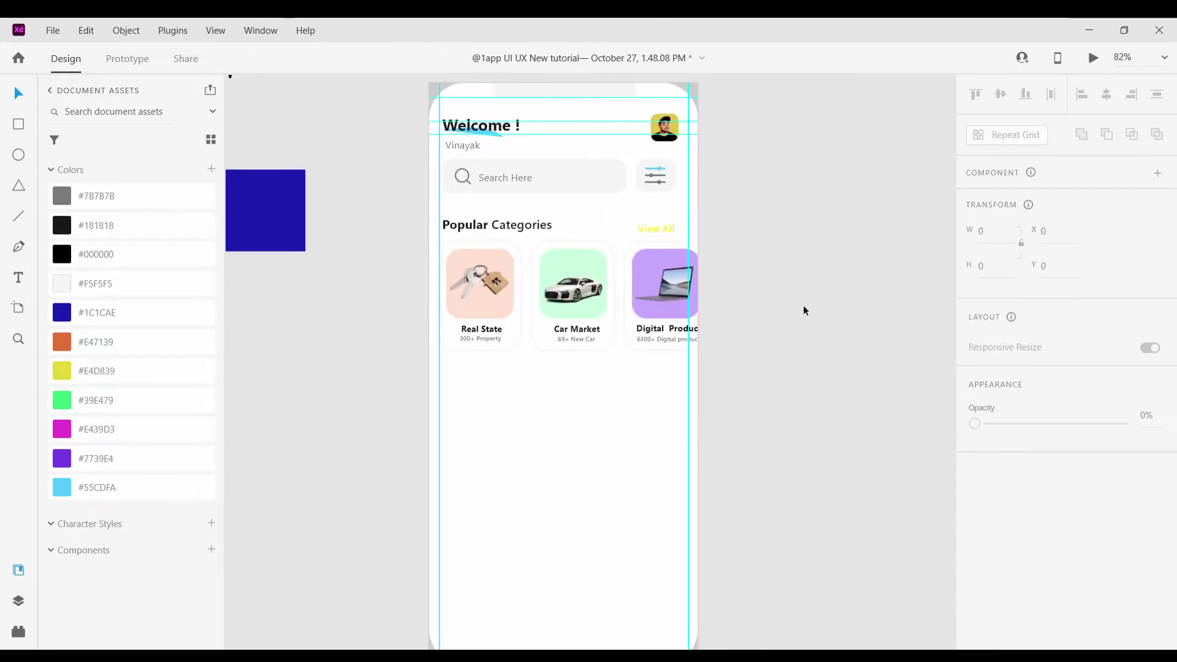
scroll(803, 305, "up", 3)
left_click(616, 256)
left_click(528, 256)
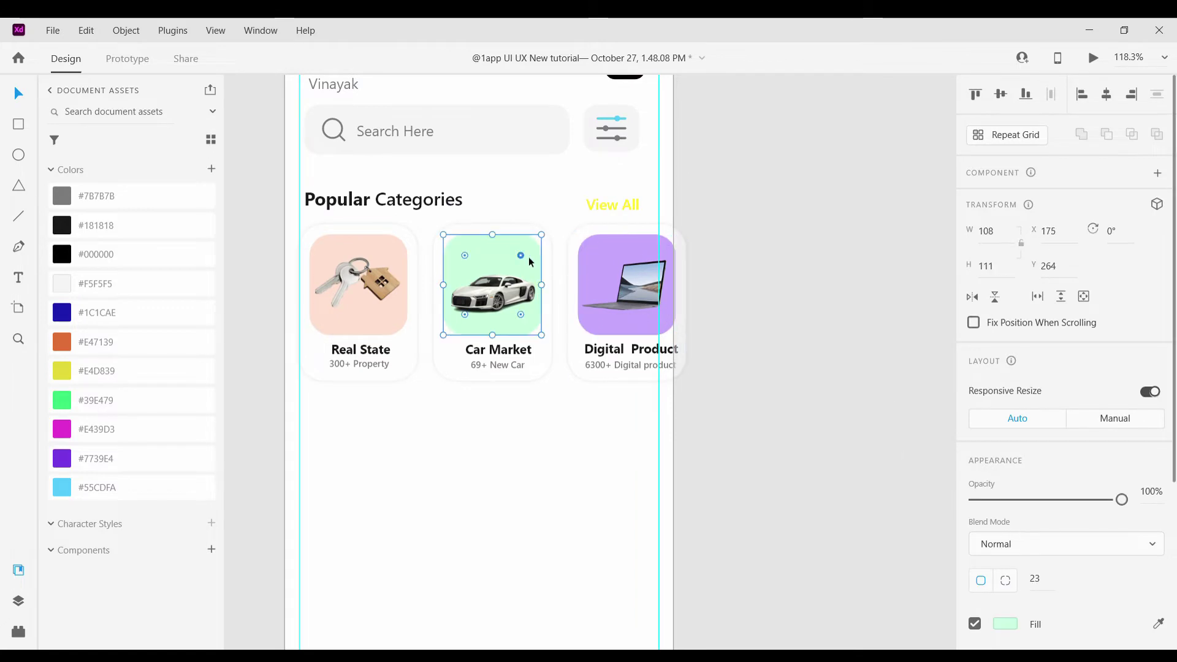
left_click(1005, 624)
key("Tab")
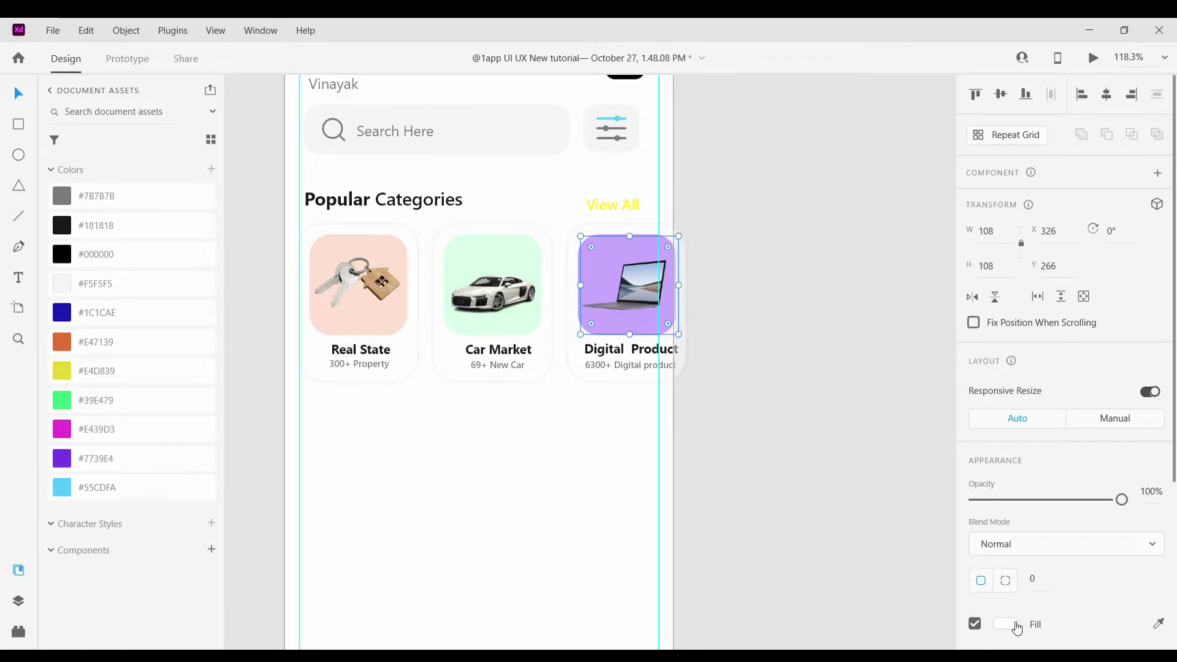
left_click(1016, 628)
left_click(839, 310)
left_click(613, 252)
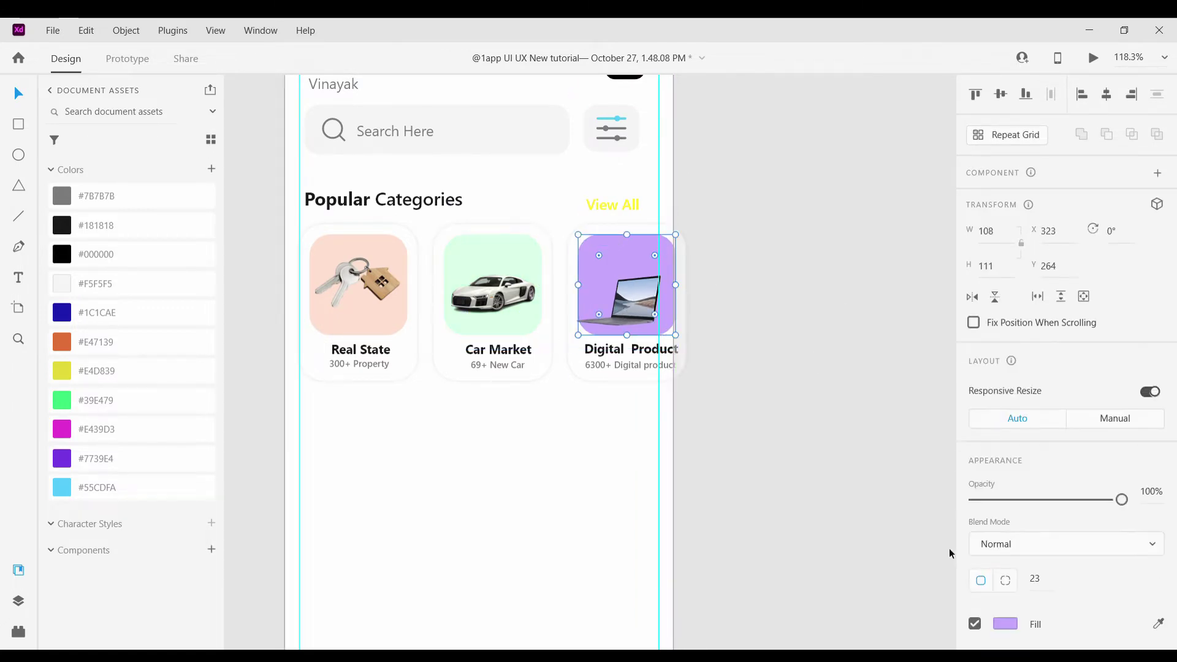
left_click(1005, 624)
left_click(796, 310)
Select the Digital Product card, then the whole phone artboard
scroll(791, 308, "up", 3)
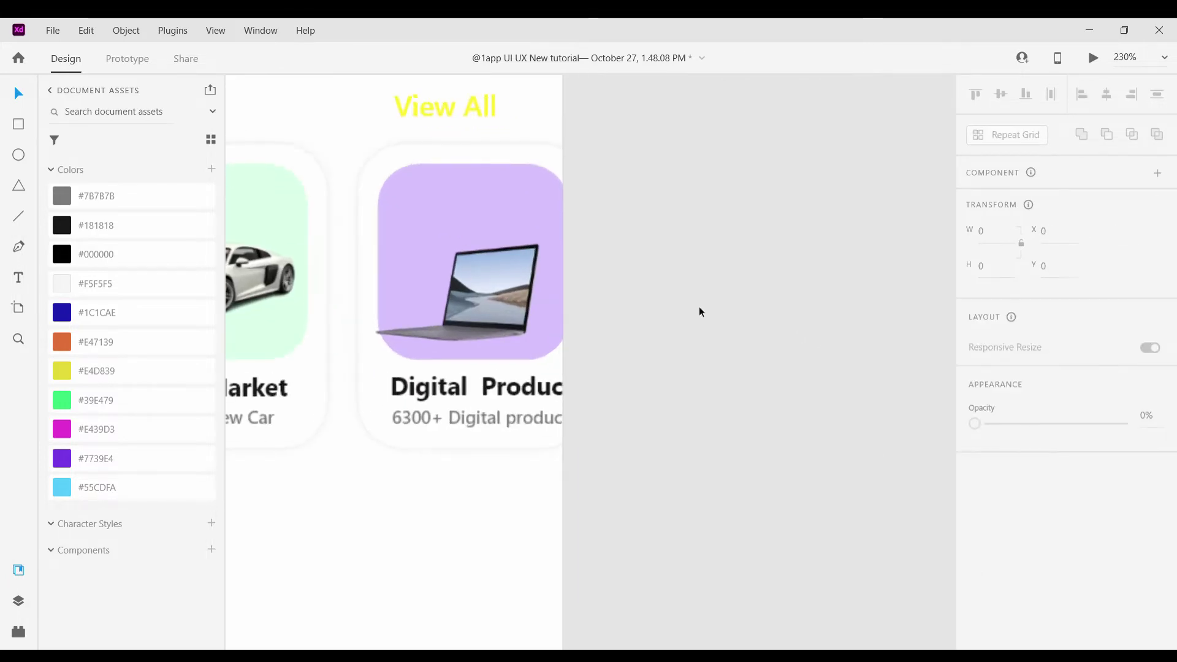
scroll(698, 307, "left", 3)
left_click(675, 291)
left_click(826, 253)
scroll(826, 252, "down", 5)
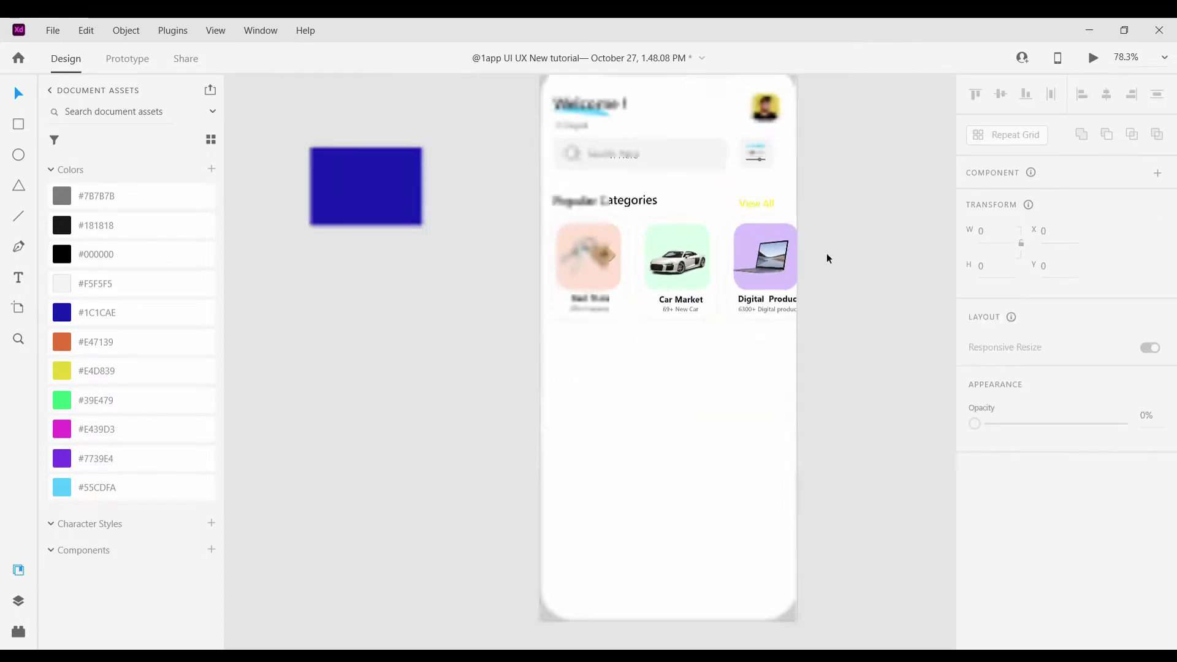
scroll(836, 338, "up", 2)
scroll(842, 299, "up", 1)
left_click_drag(861, 307, 471, 244)
left_click(696, 432)
Alt-drag a copy of the Popular Categories heading below the category cards
scroll(690, 410, "down", 3)
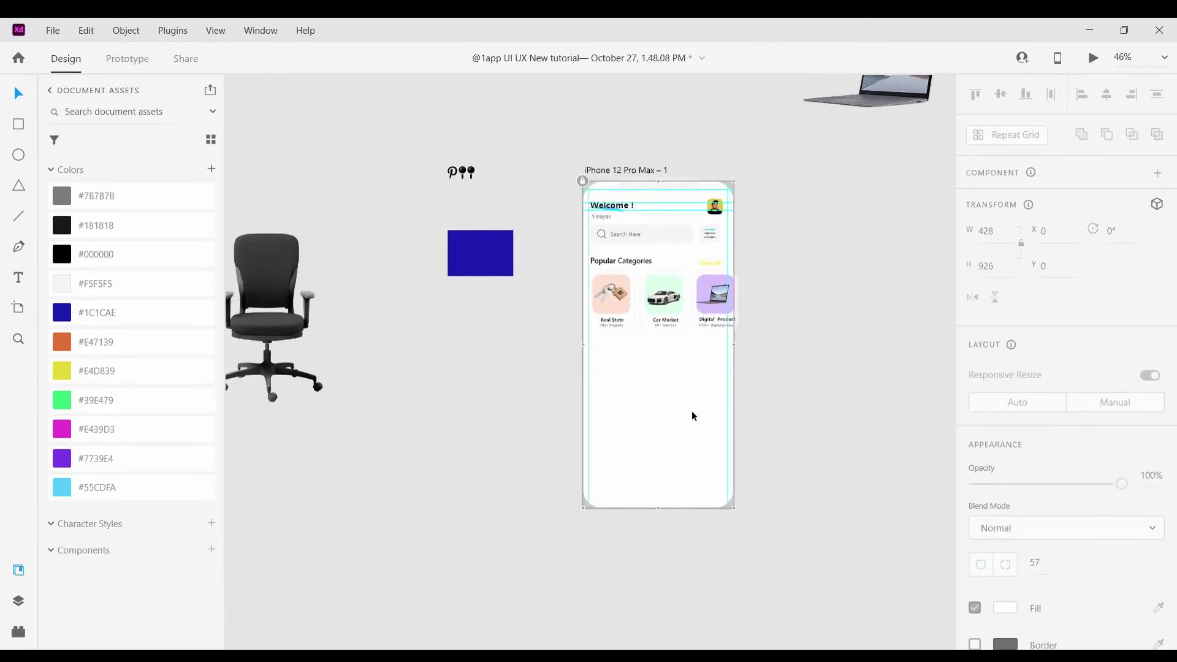
scroll(691, 410, "up", 2)
scroll(594, 314, "up", 1)
scroll(626, 419, "down", 2)
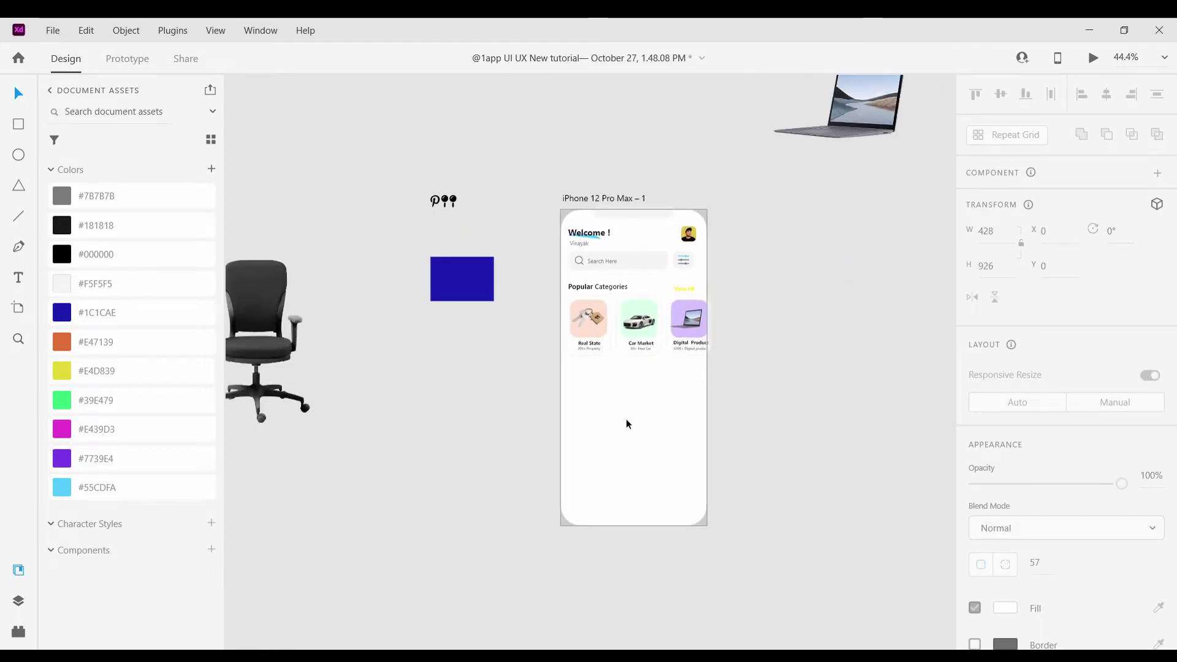
scroll(626, 420, "down", 1)
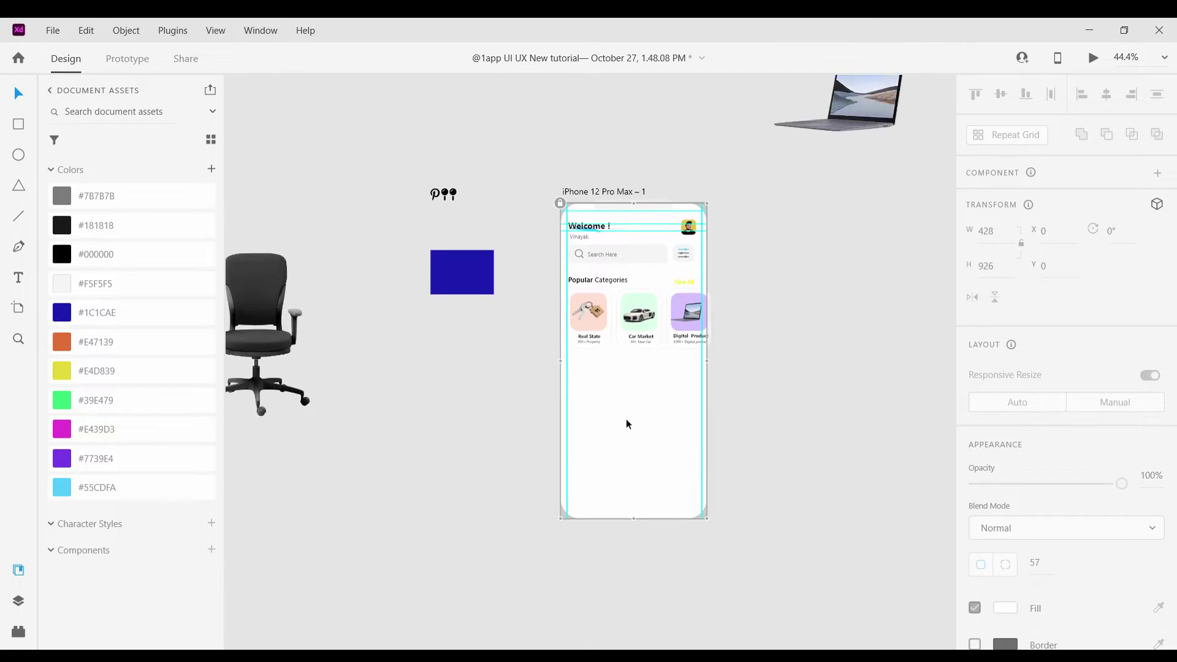
scroll(608, 288, "up", 2)
left_click(608, 289)
left_click_drag(608, 288, 613, 406)
scroll(565, 409, "up", 4)
Change the copied heading's first word to 'Recommended', correcting the typos
double_click(549, 437)
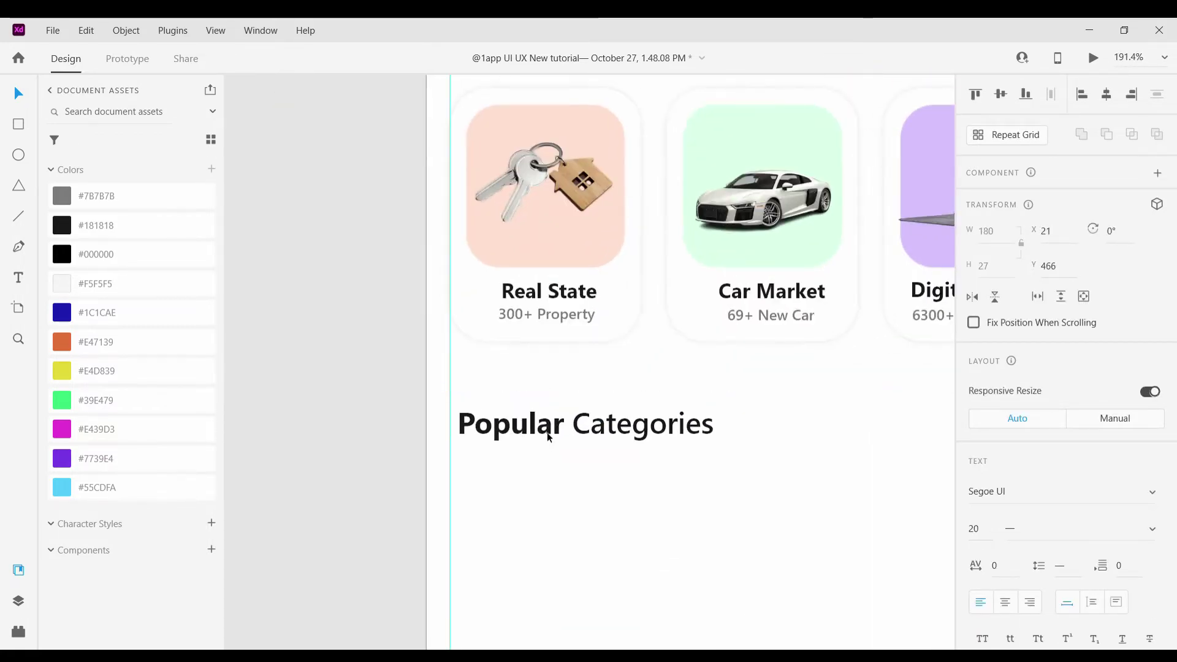
left_click(566, 433)
key("BackSpace")
key("BackSpace")
key("BackSpace")
key("BackSpace")
key("BackSpace")
key("BackSpace")
key("BackSpace")
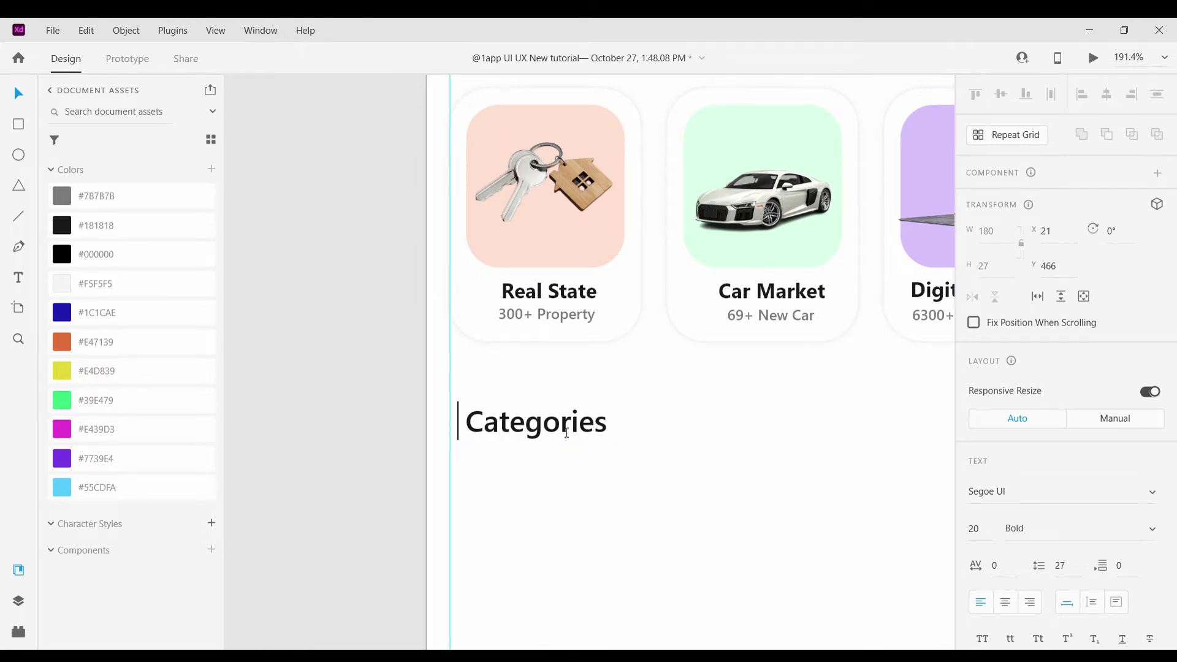
type("Reco")
type("mmne")
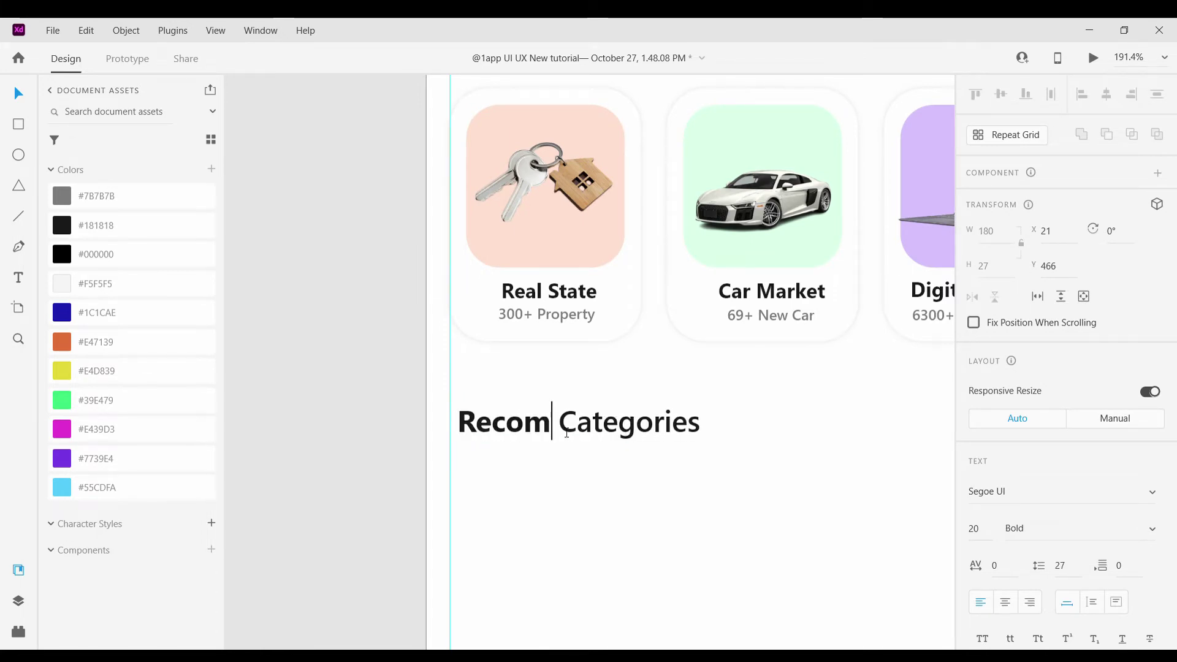
type("ded")
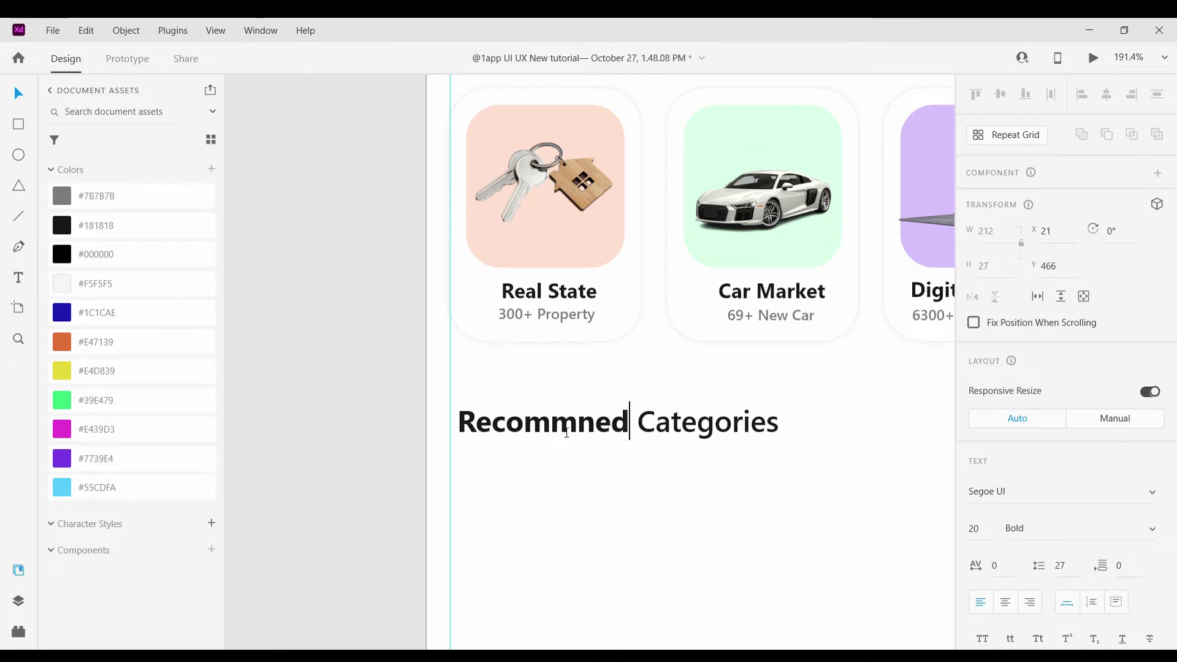
left_click(566, 434)
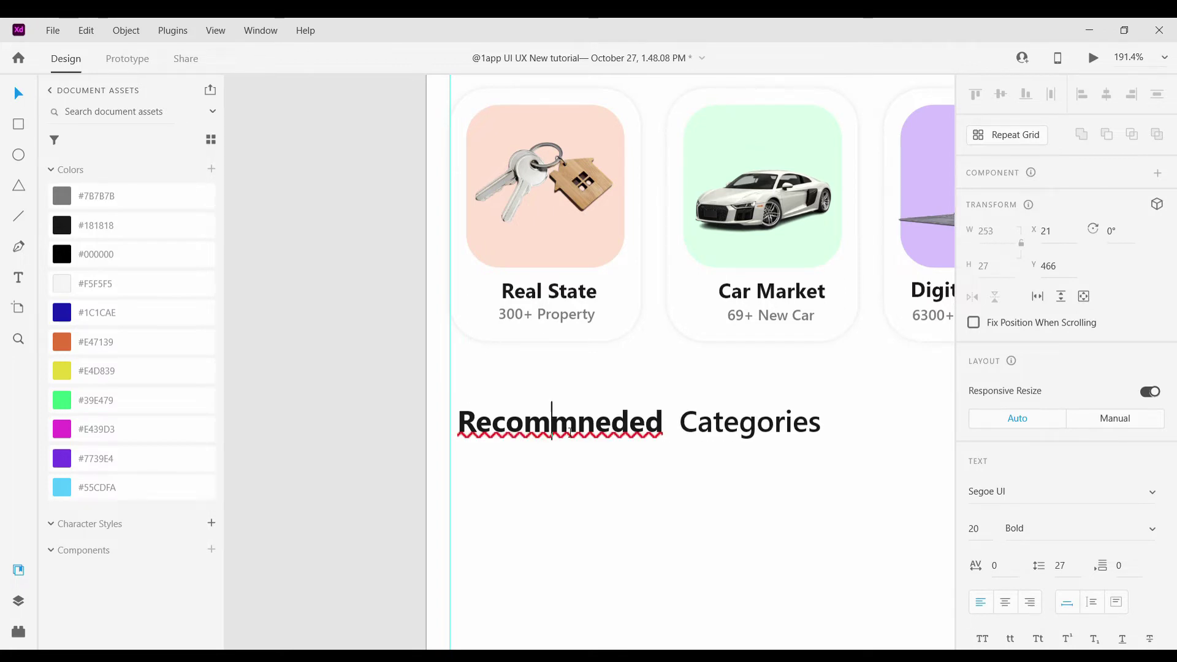
key("BackSpace")
key("Escape")
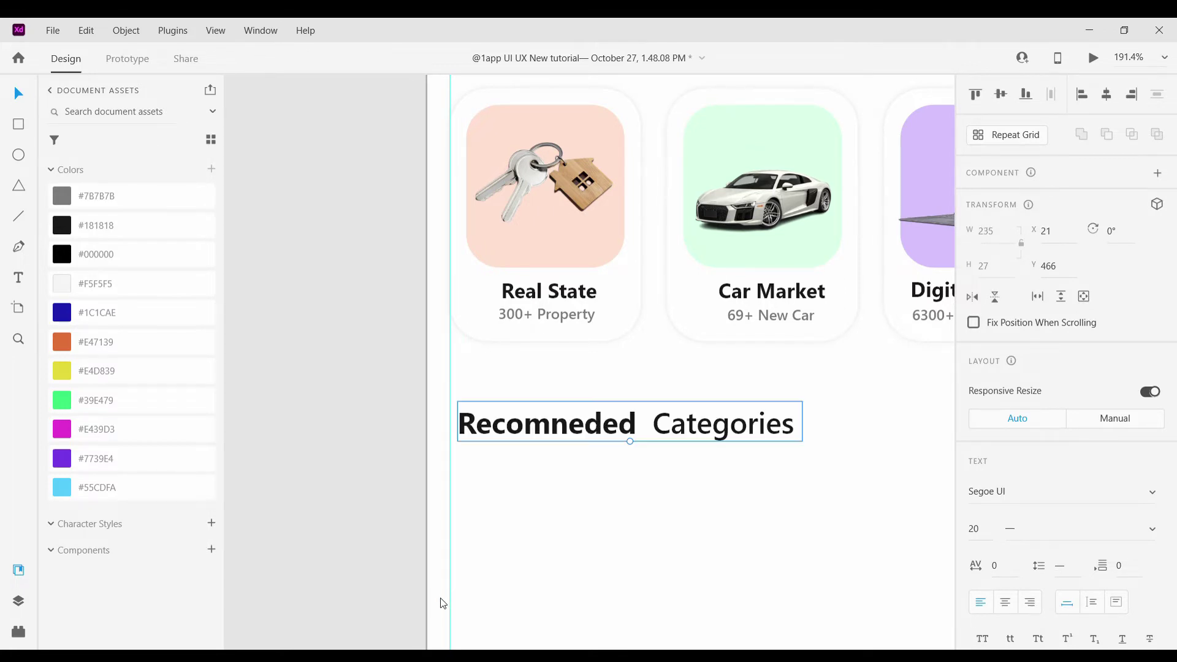
double_click(556, 425)
type("m")
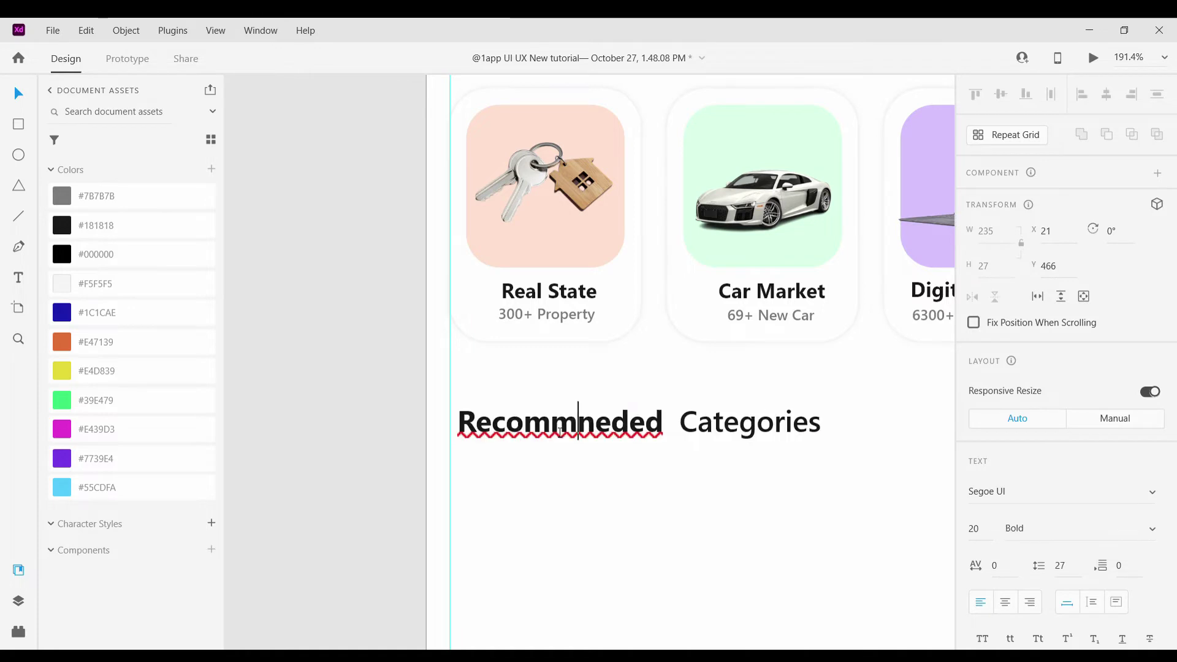
type("e")
left_click(631, 437)
key("BackSpace")
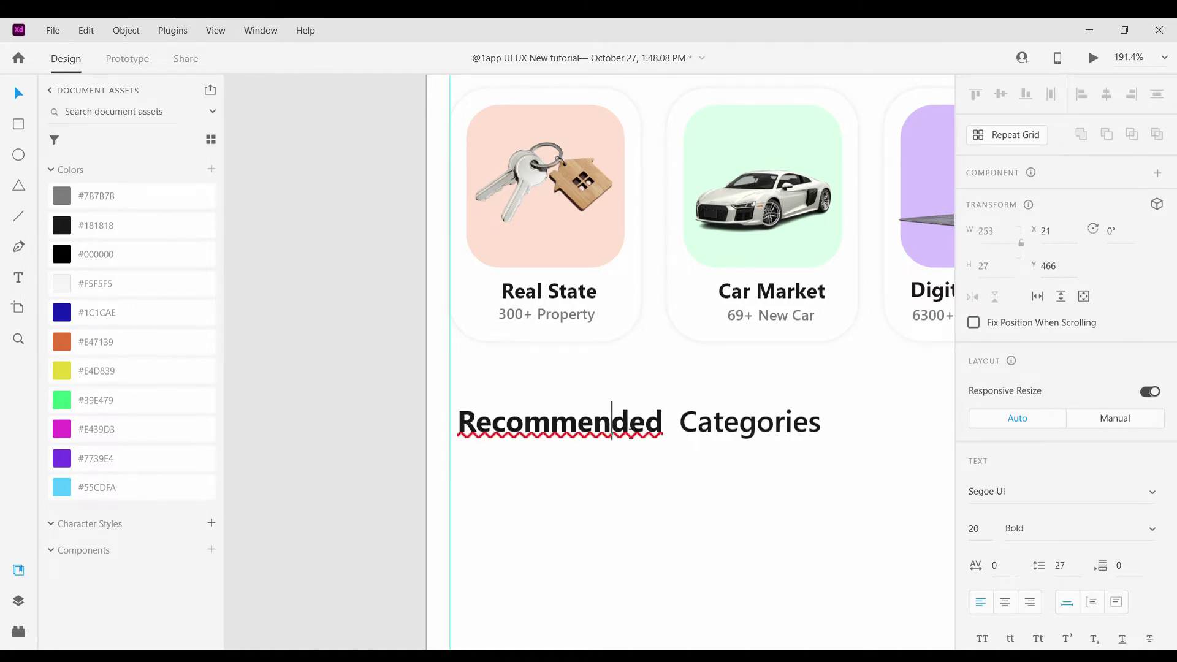
key("Escape")
Replace 'Categories' with 'For You' and give 'For You' a lighter font weight
double_click(689, 439)
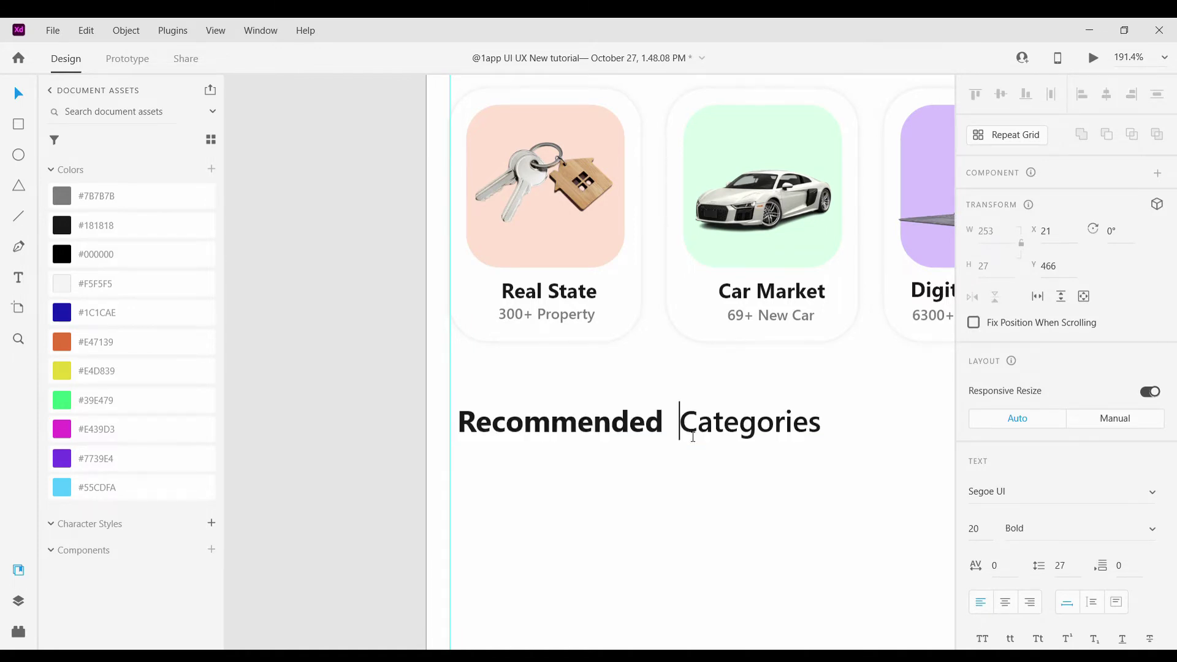
left_click_drag(679, 429, 843, 440)
key("BackSpace")
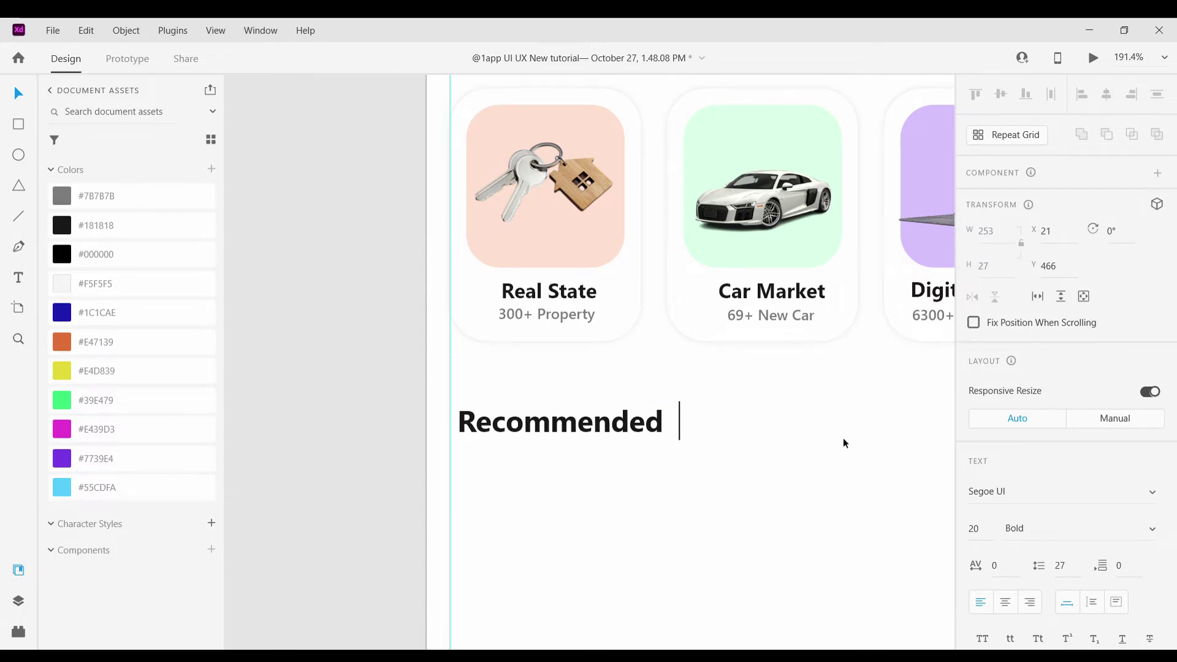
type("Fore")
key("BackSpace")
type("You")
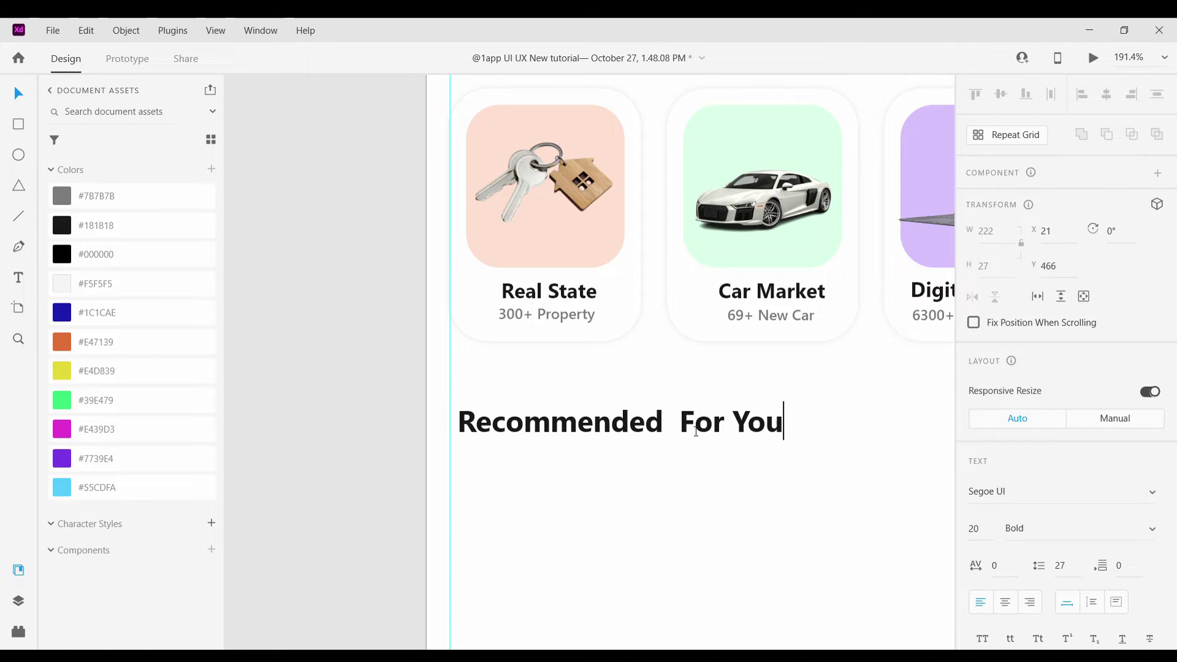
double_click(696, 431)
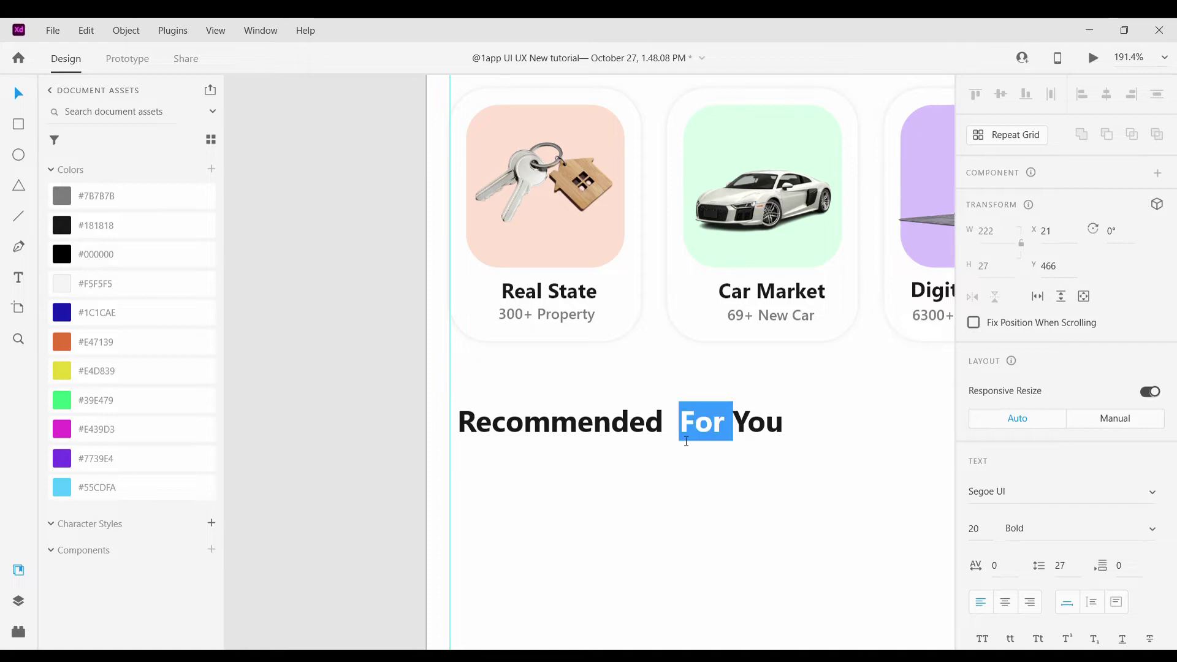
left_click_drag(696, 431, 957, 531)
left_click(1150, 538)
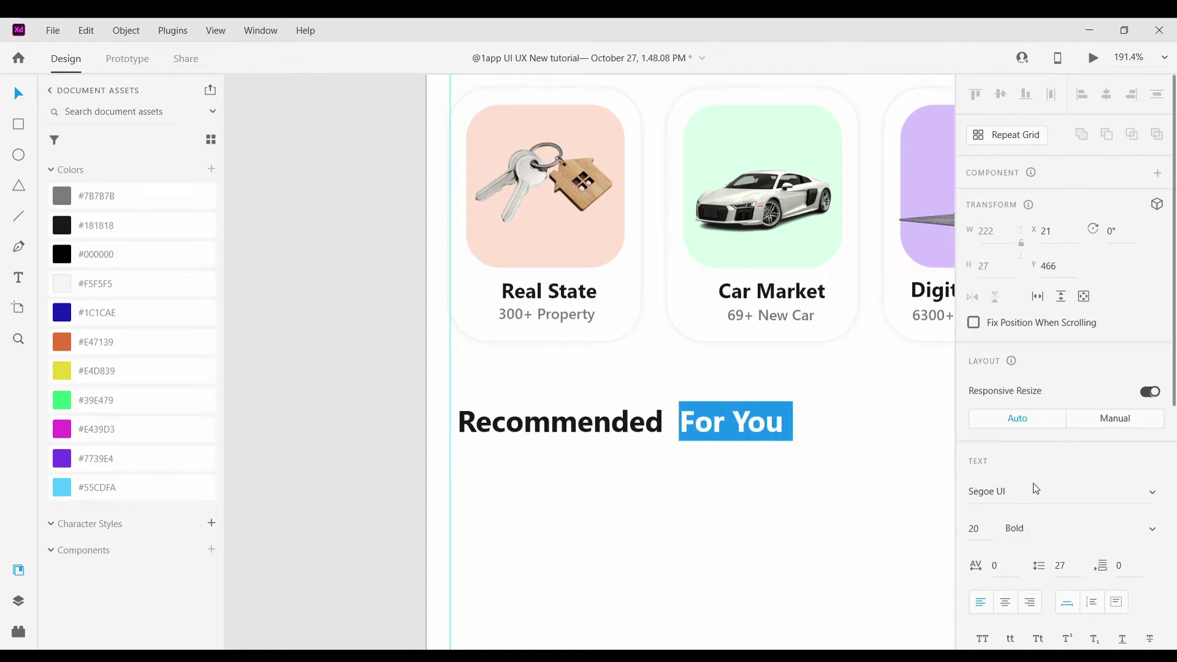
key("Up")
key("Escape")
Nudge Popular Categories and space the Recommended For You heading evenly below the cards
scroll(703, 518, "down", 5)
scroll(703, 517, "up", 4)
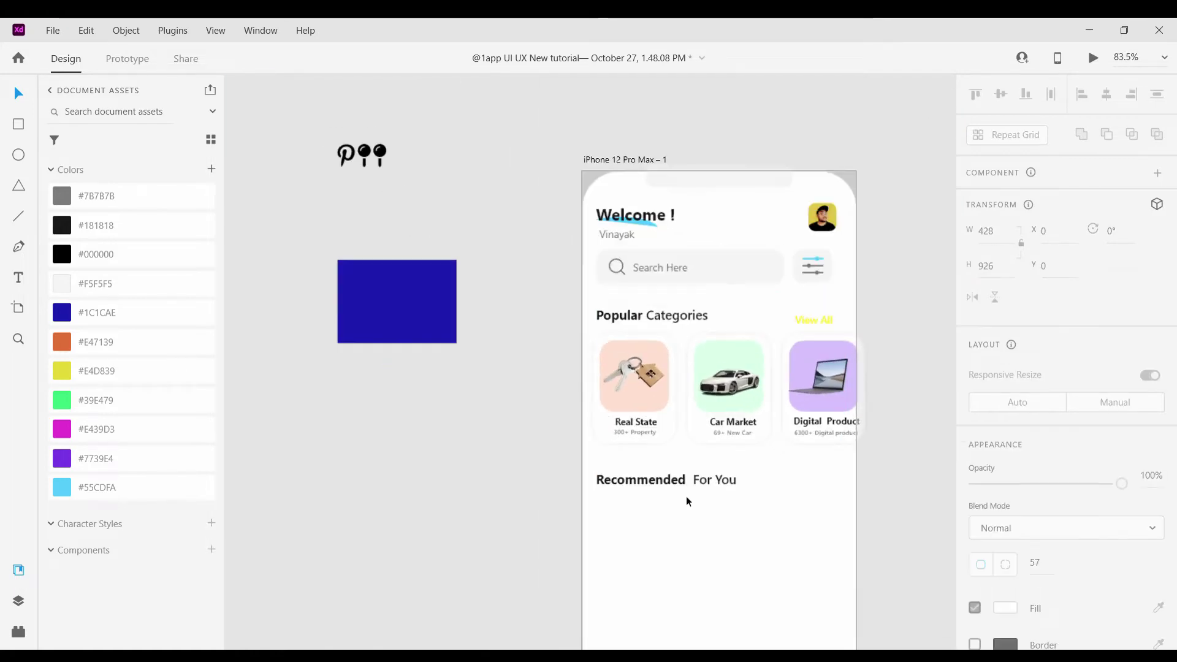
left_click_drag(612, 476, 611, 486)
key("Escape")
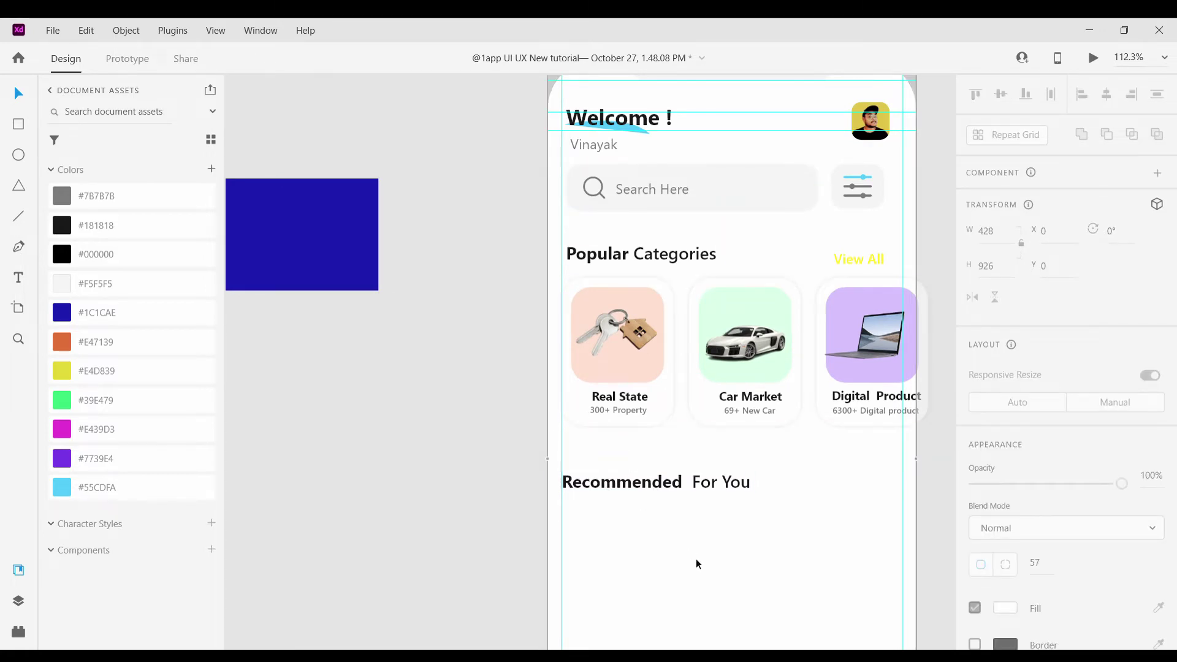
scroll(704, 552, "down", 3)
scroll(726, 538, "up", 4)
left_click(662, 501)
left_click(653, 244)
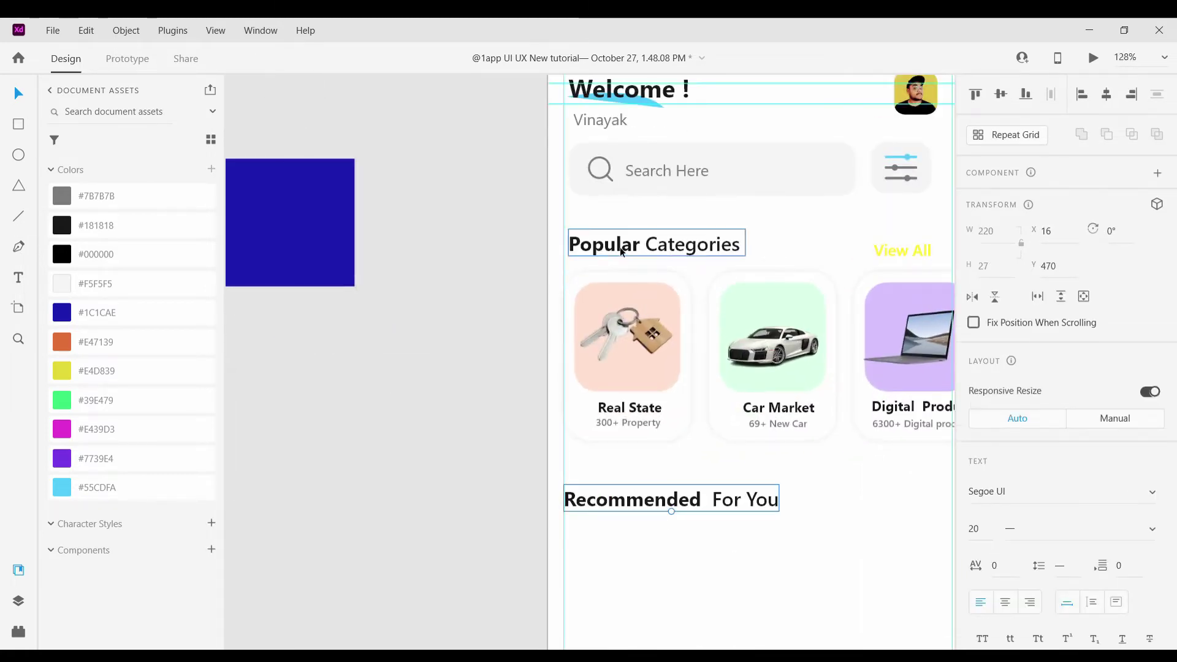
left_click_drag(653, 244, 648, 237)
left_click(635, 489)
left_click_drag(636, 489, 635, 495)
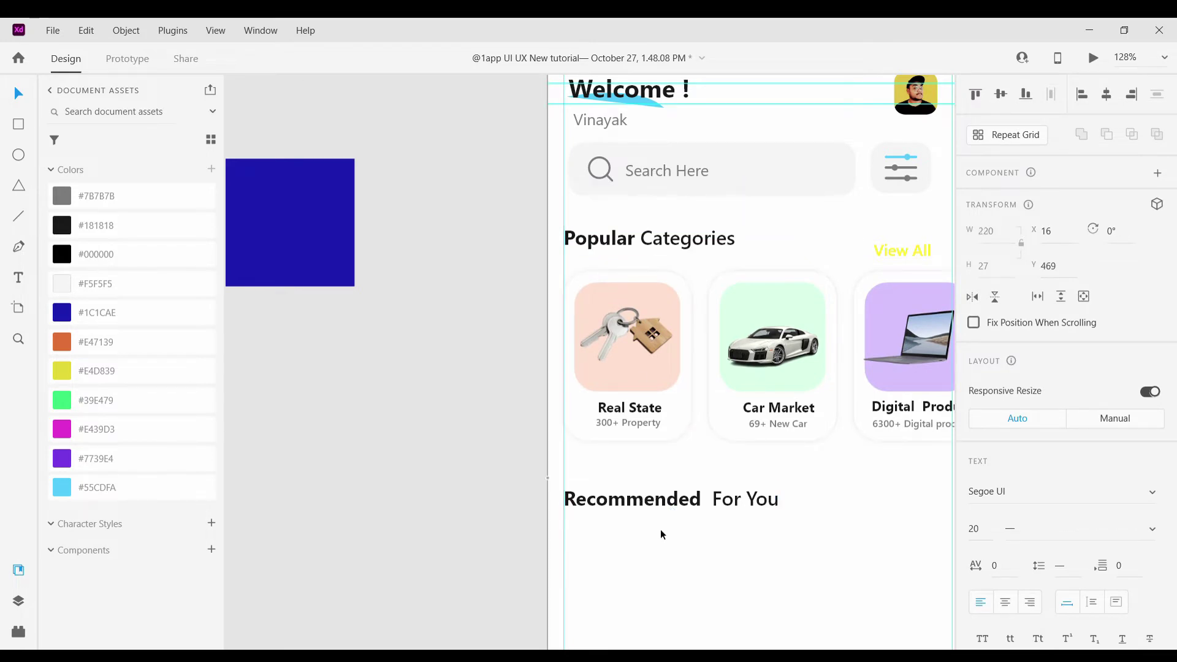
key("Escape")
Check the Recommended For You heading's placement on the artboard
scroll(717, 557, "down", 4)
scroll(811, 515, "up", 3)
scroll(670, 526, "down", 1)
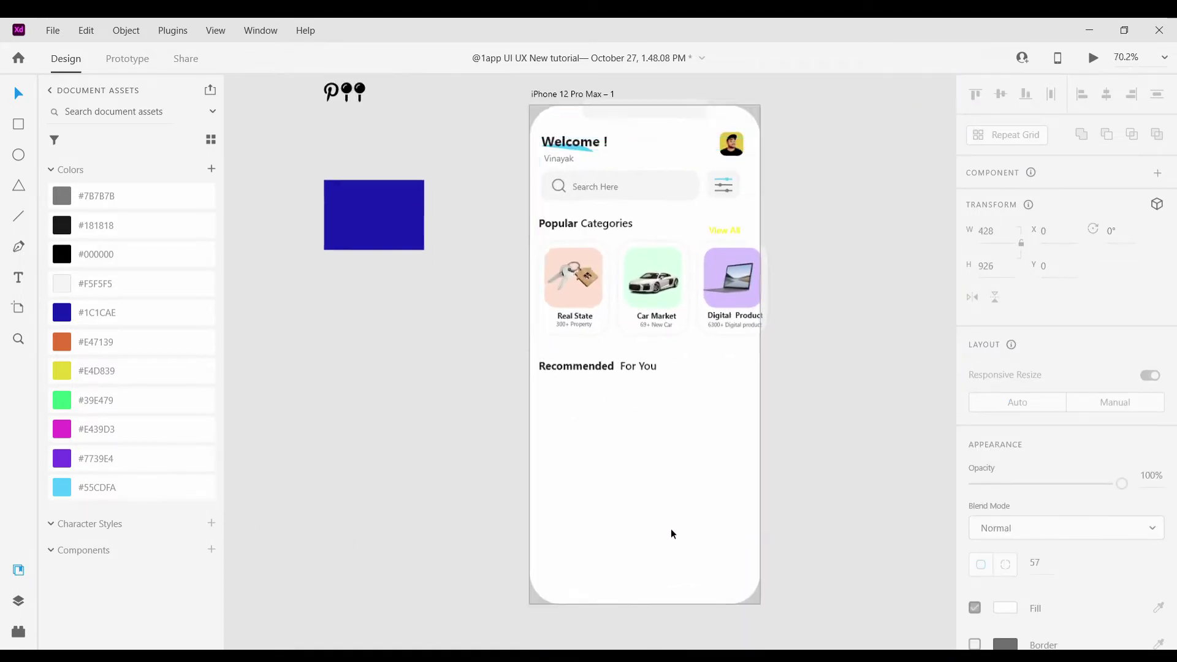
scroll(671, 529, "up", 3)
left_click(555, 297)
key("Escape")
scroll(867, 322, "down", 5)
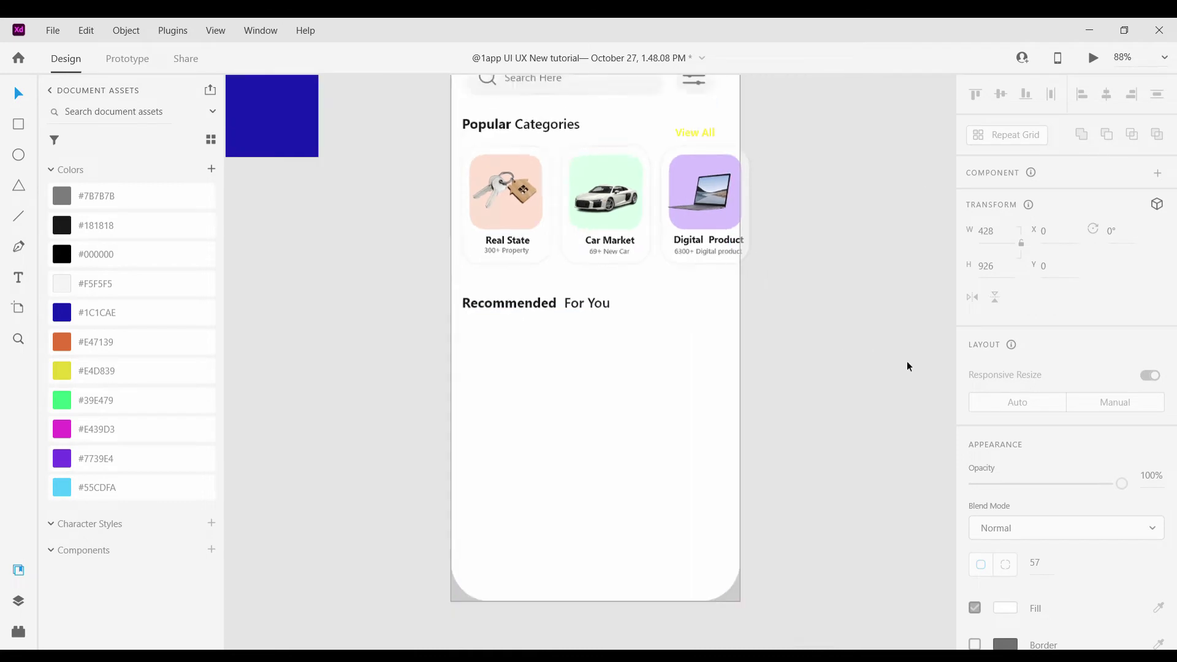
scroll(770, 341, "right", 2)
left_click(439, 601)
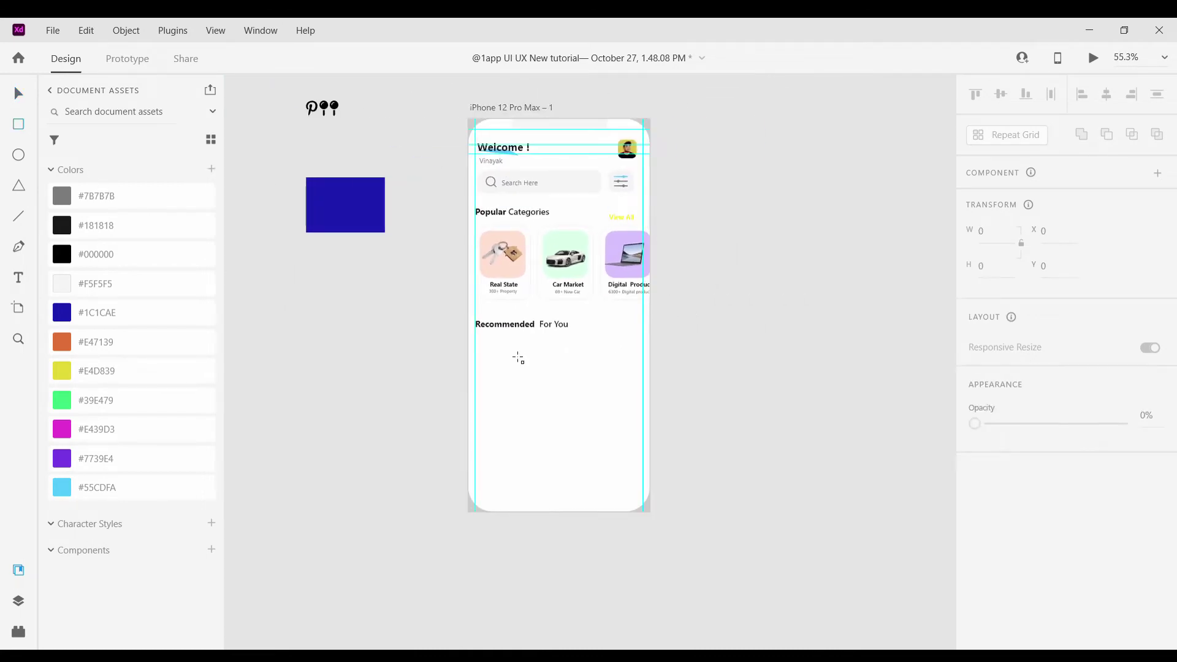
Draw a box under Recommended For You and lower the heading to sit above it
left_click_drag(476, 340, 643, 442)
scroll(527, 380, "up", 5)
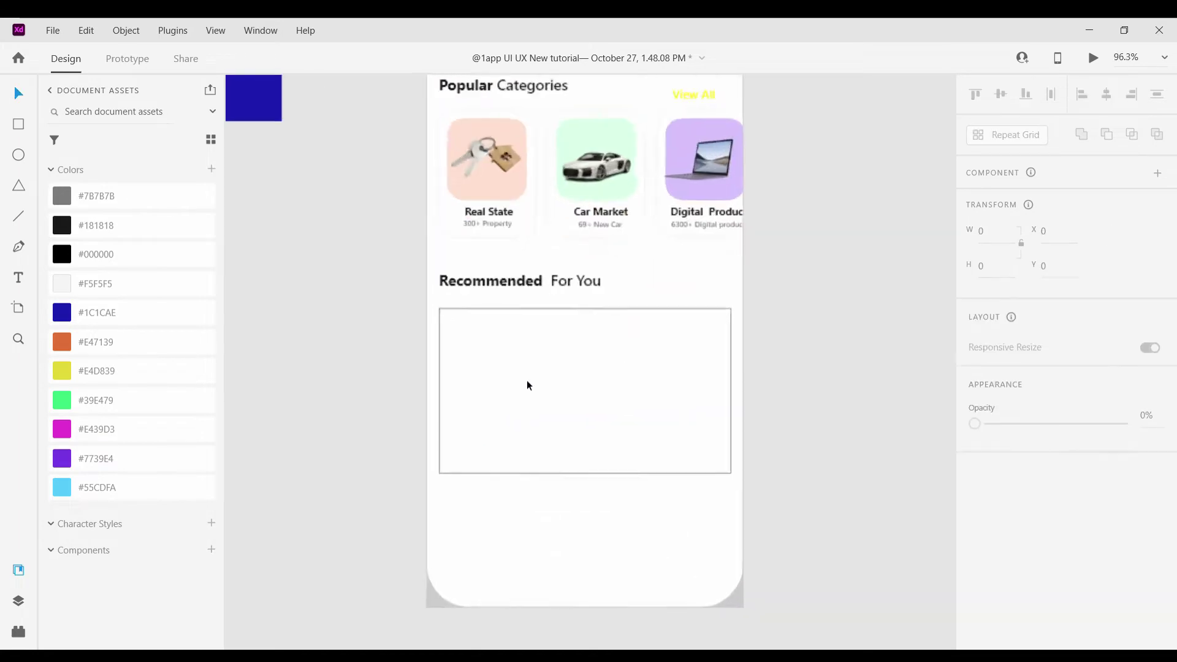
left_click_drag(399, 279, 433, 303)
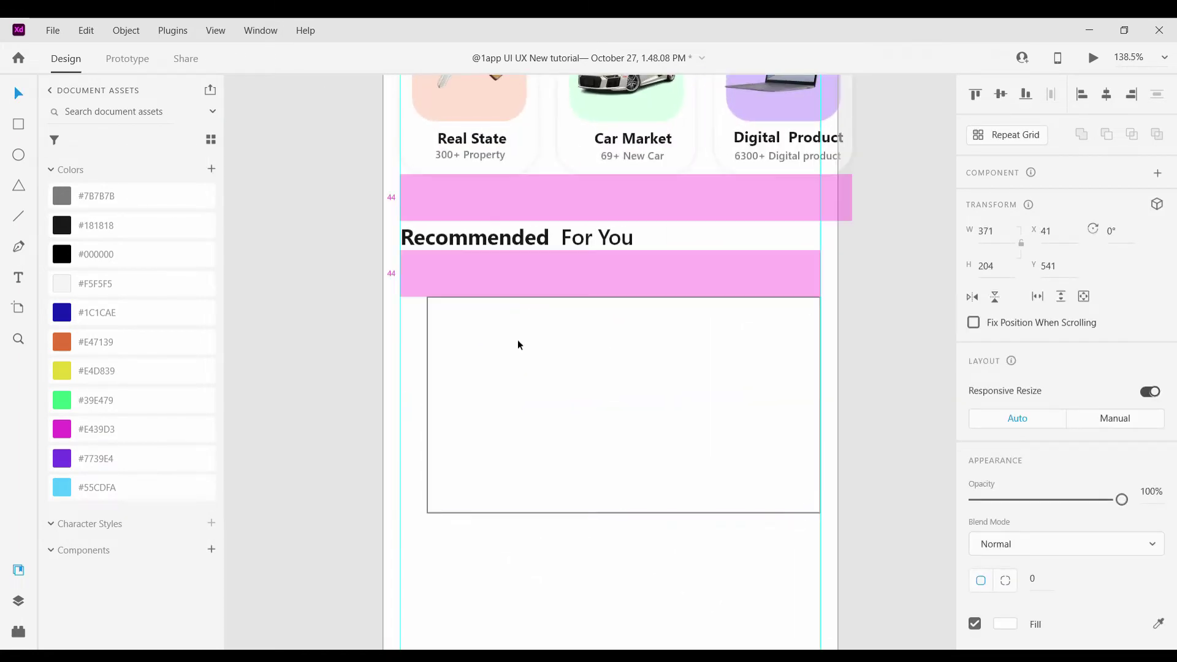
left_click_drag(517, 342, 513, 405)
left_click_drag(501, 293, 526, 442)
left_click_drag(522, 312, 525, 342)
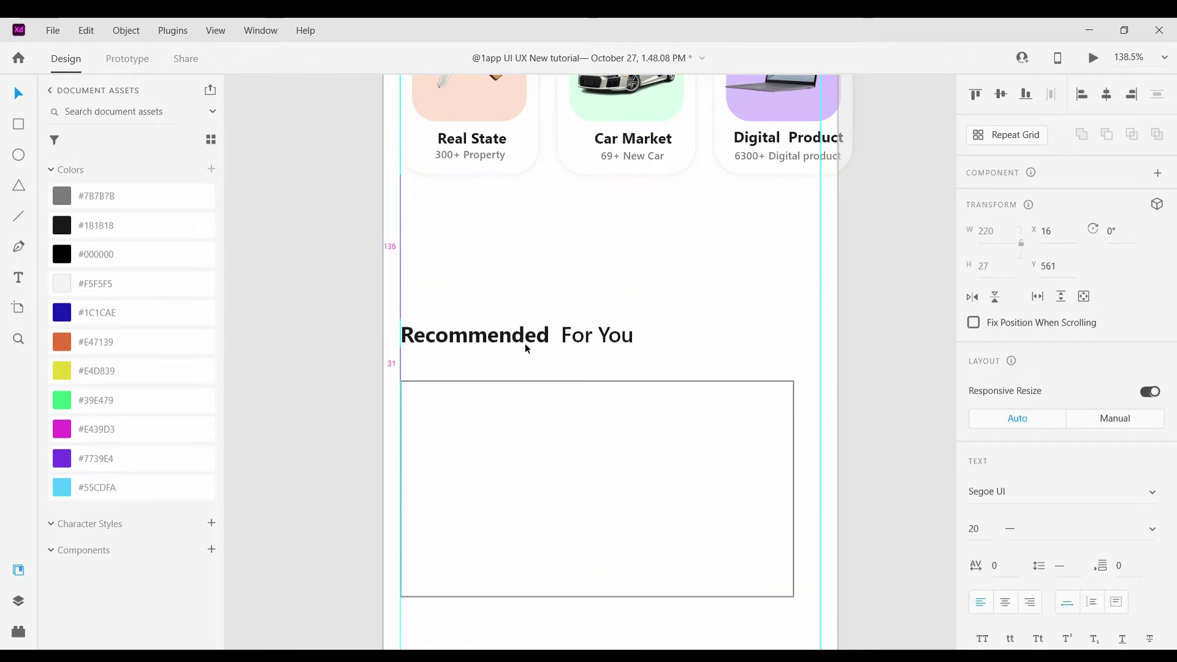
left_click(866, 240)
scroll(865, 240, "down", 5)
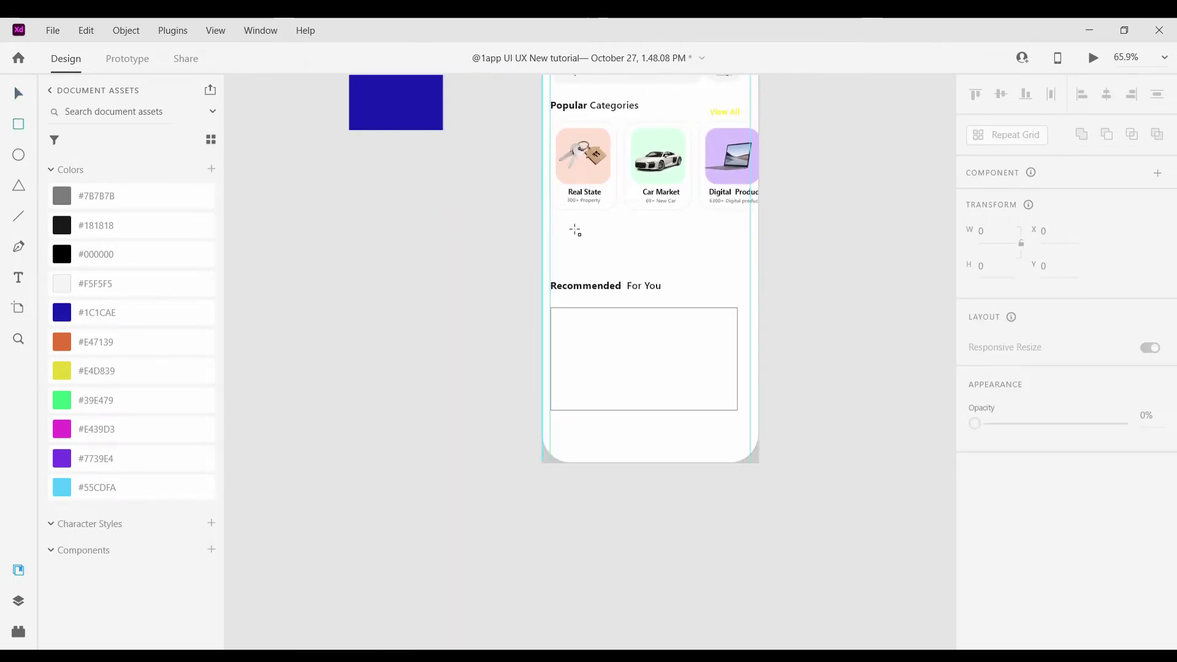
Draw a rectangle above the heading, stretch it to full artboard width, and fill it #55CDFA
mouse_move(551, 229)
left_mouse_down()
mouse_move(619, 267)
mouse_move(744, 270)
left_mouse_up()
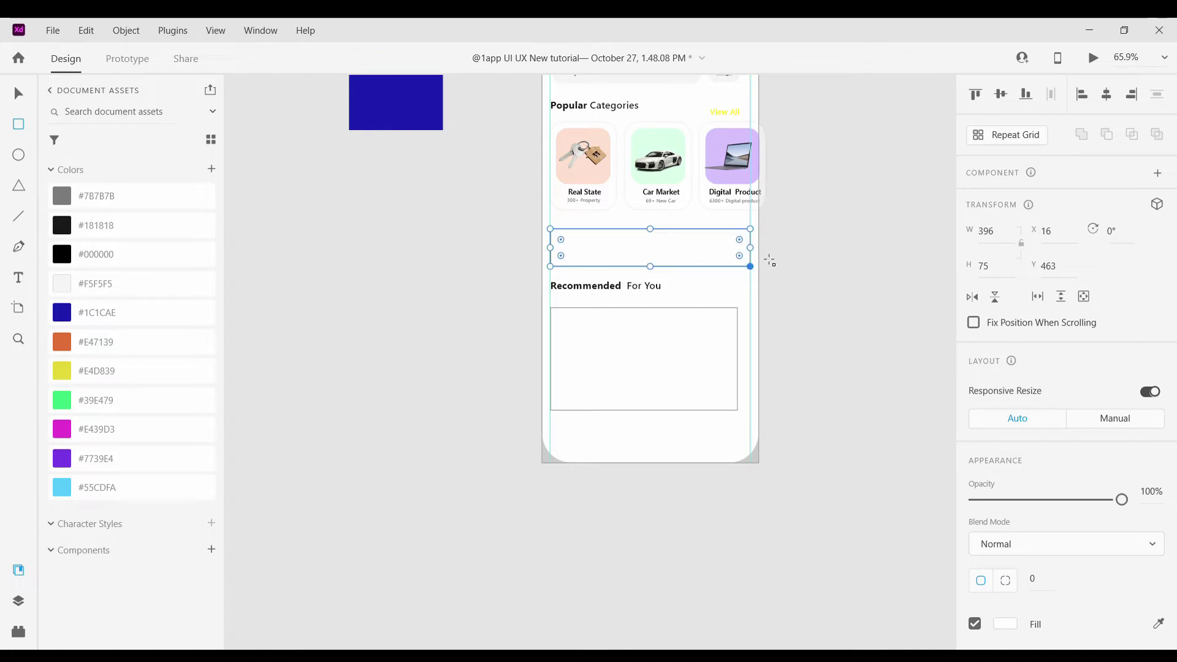
left_click(13, 92)
scroll(585, 248, "up", 5)
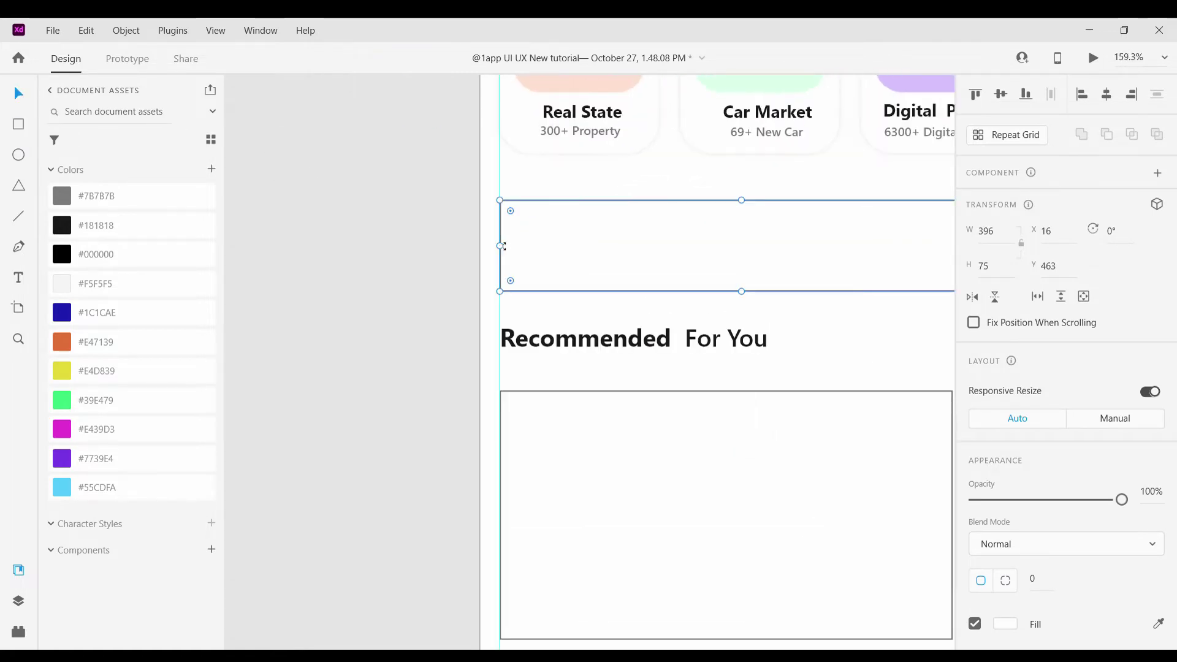
left_click_drag(499, 253, 486, 253)
scroll(679, 274, "right", 5)
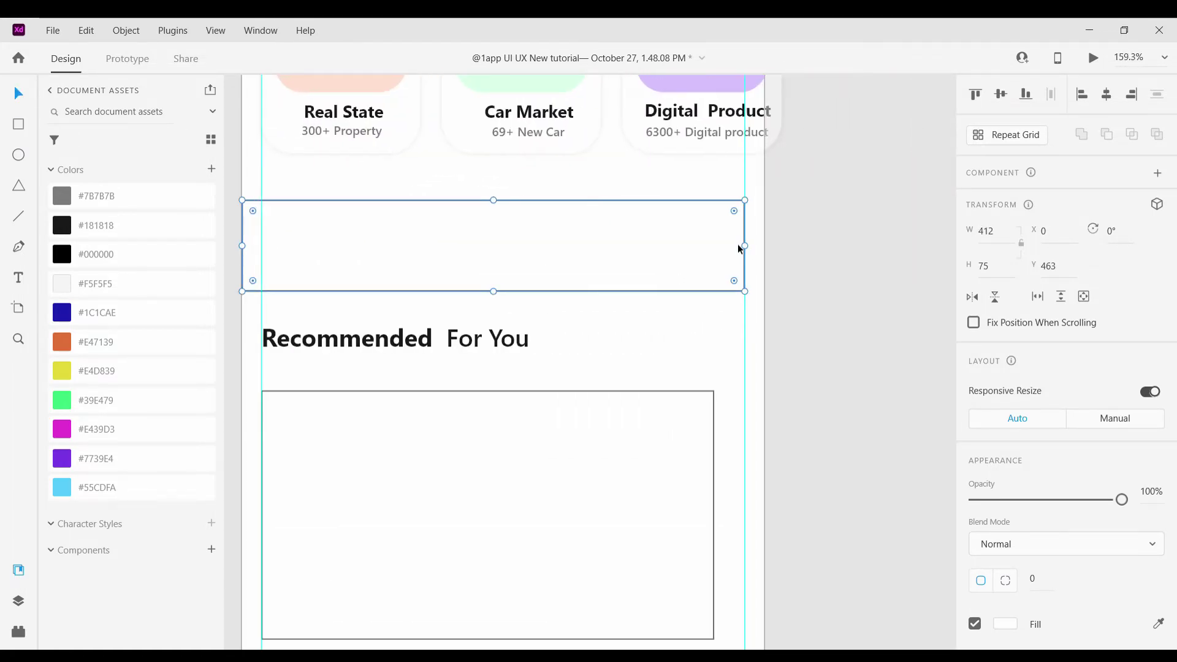
left_click_drag(742, 250, 770, 254)
scroll(770, 254, "down", 5)
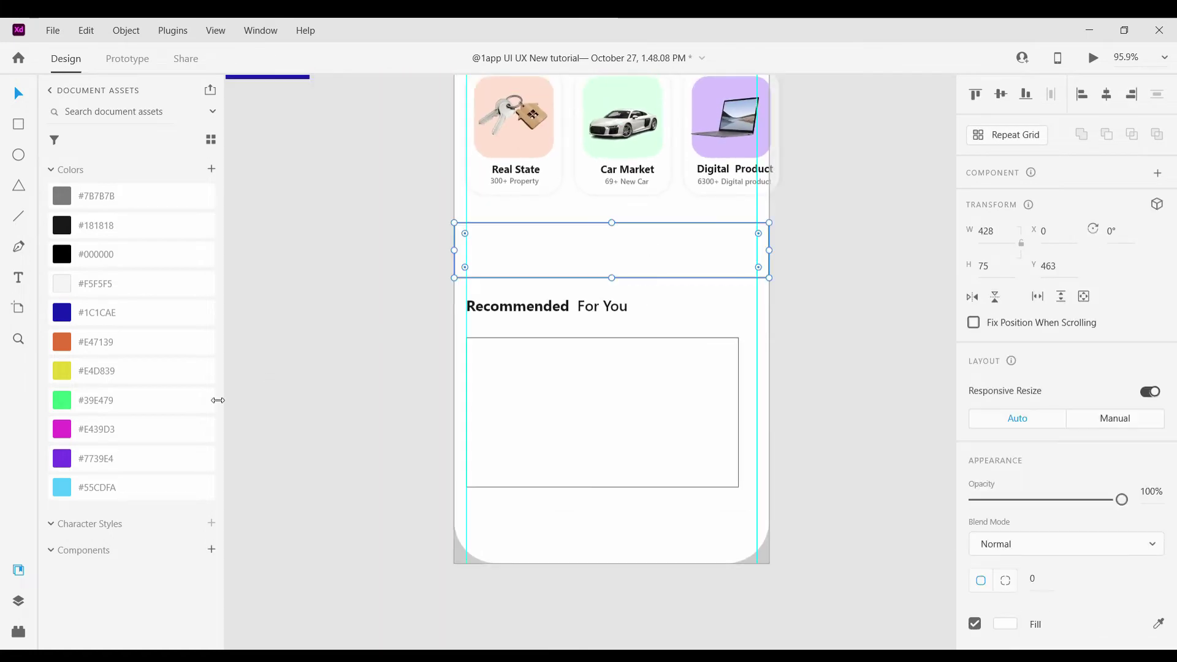
left_click(61, 491)
Draw a closed path across the blue band from its left edge to its right edge
scroll(851, 264, "down", 3)
scroll(744, 311, "up", 2)
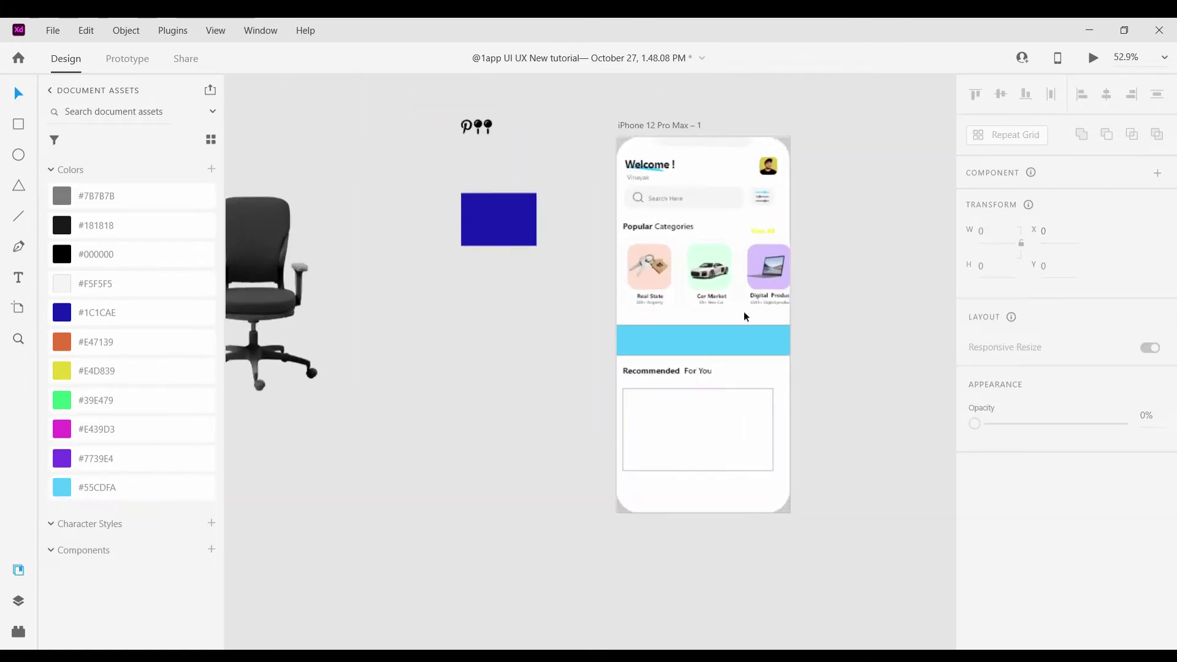
scroll(1022, 584, "down", 2)
left_click(912, 352)
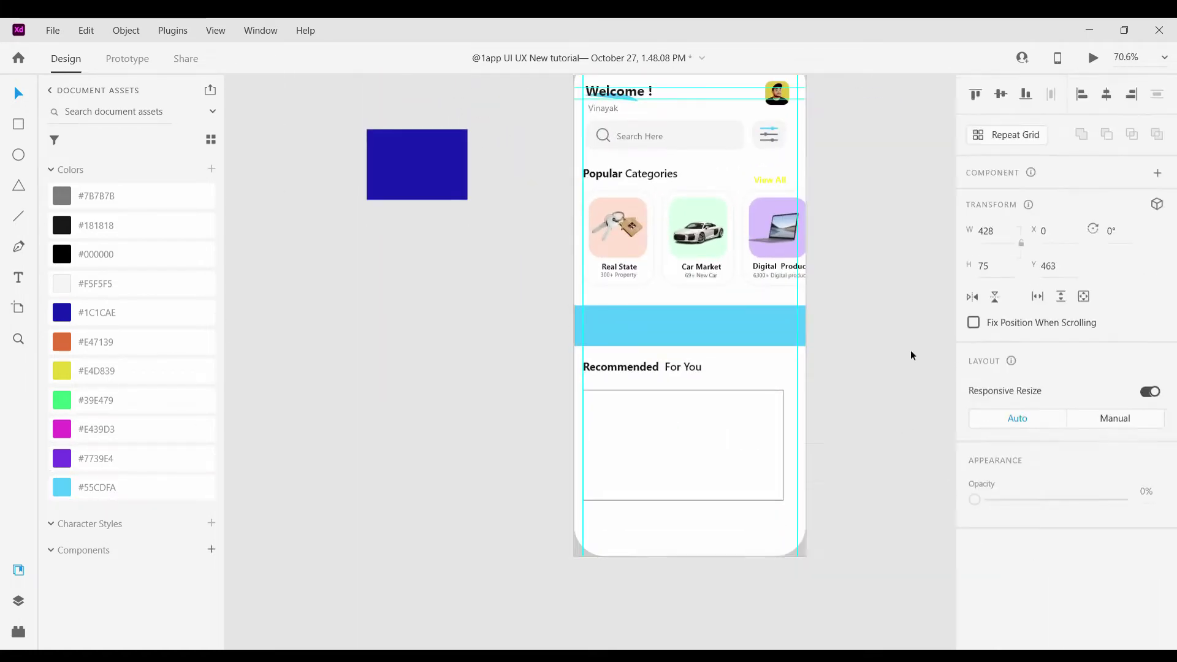
scroll(913, 353, "down", 3)
scroll(850, 350, "up", 4)
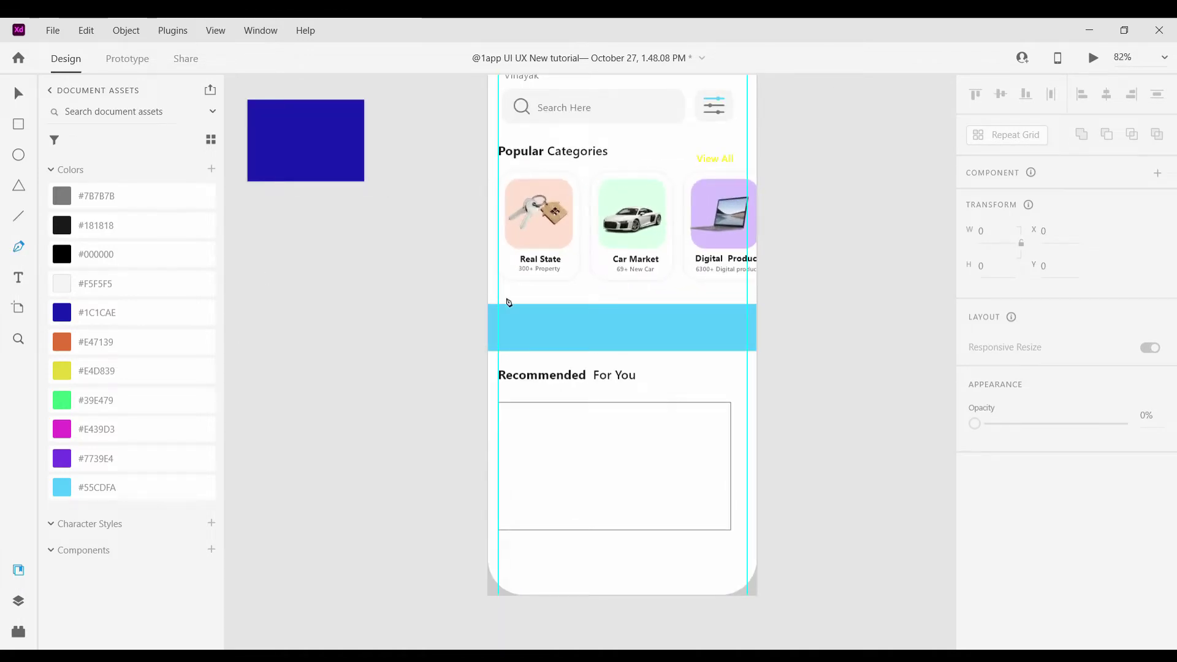
left_click(489, 347)
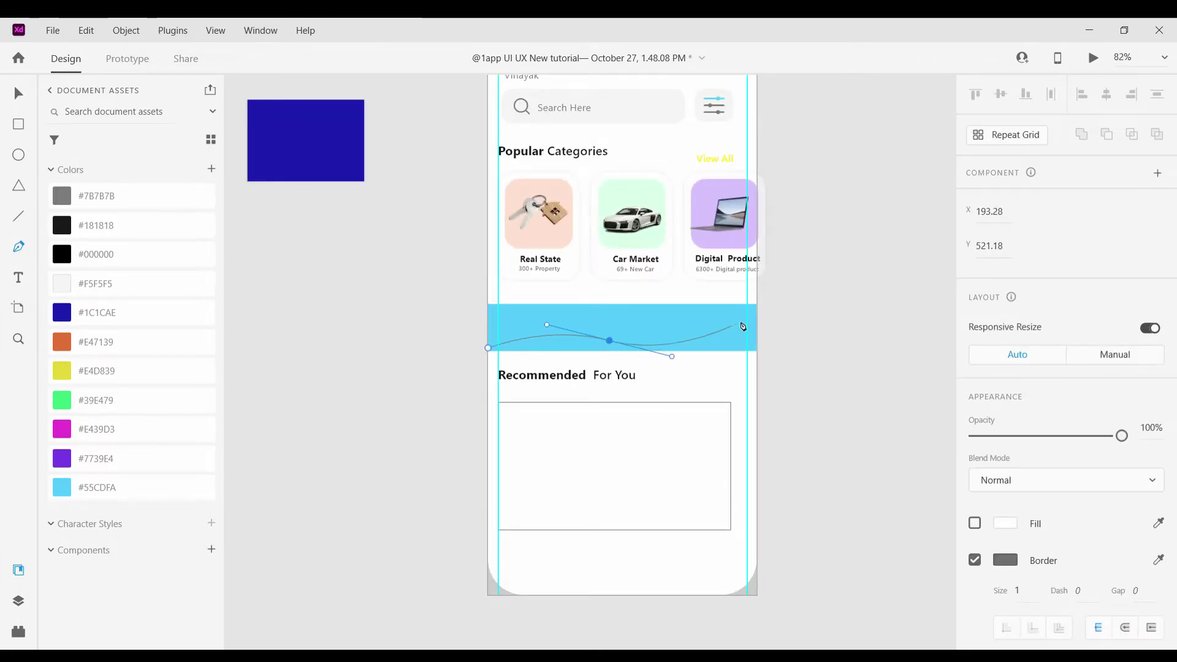
left_click(756, 348)
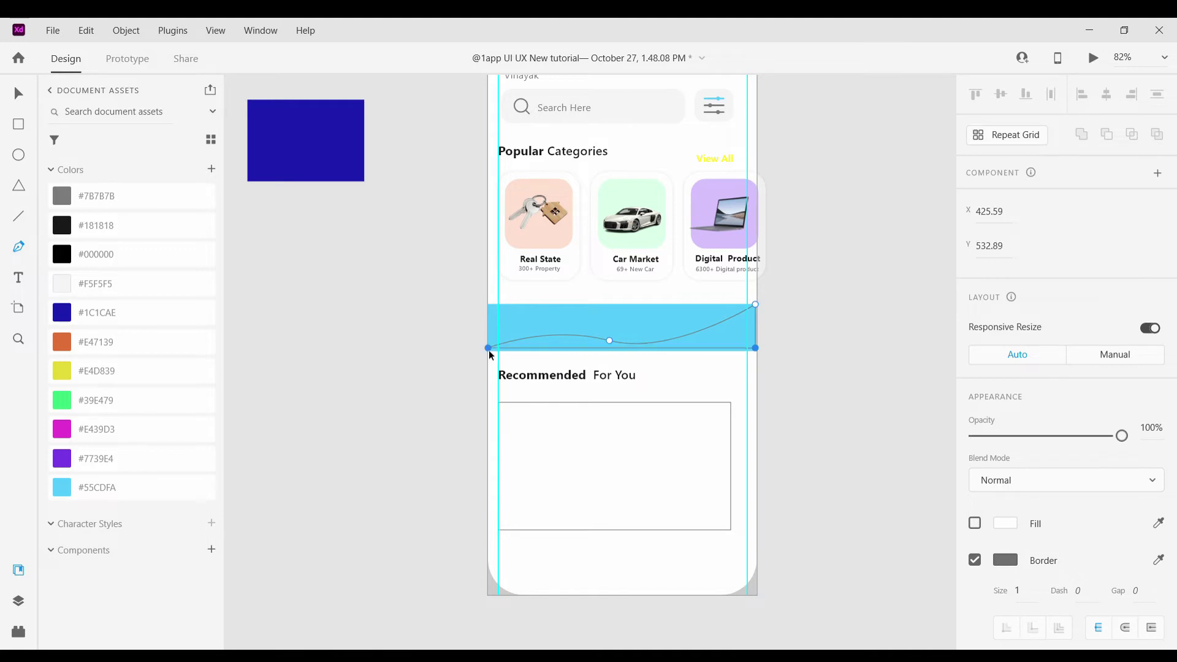
scroll(505, 340, "up", 6)
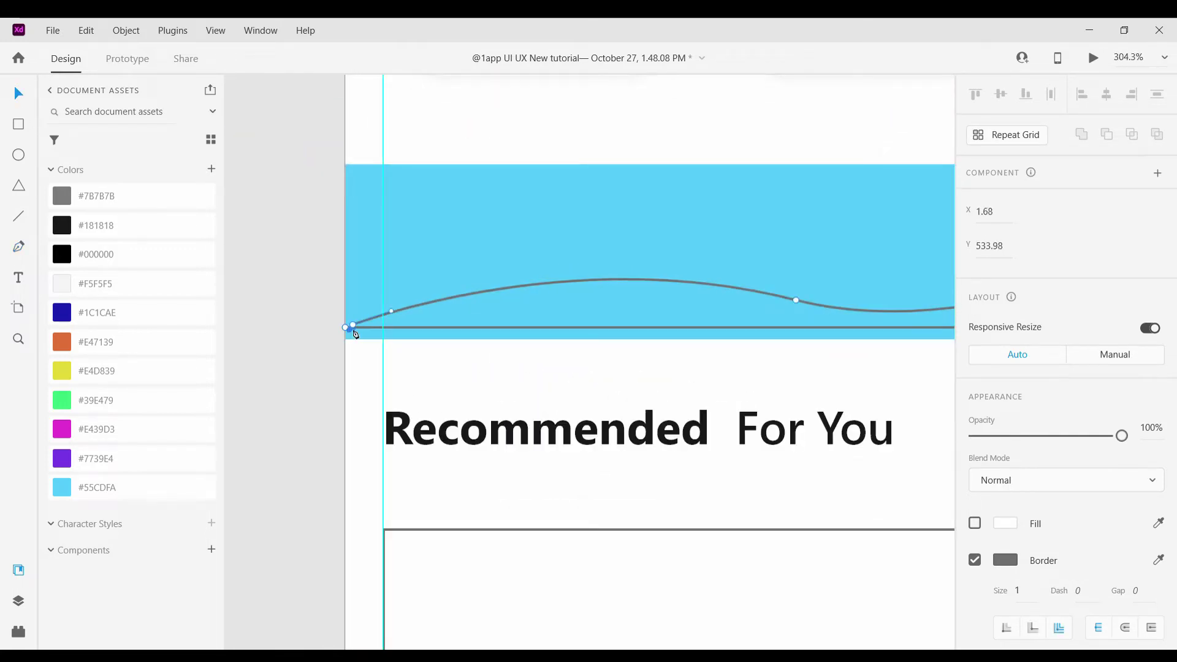
left_click(347, 328)
key("Escape")
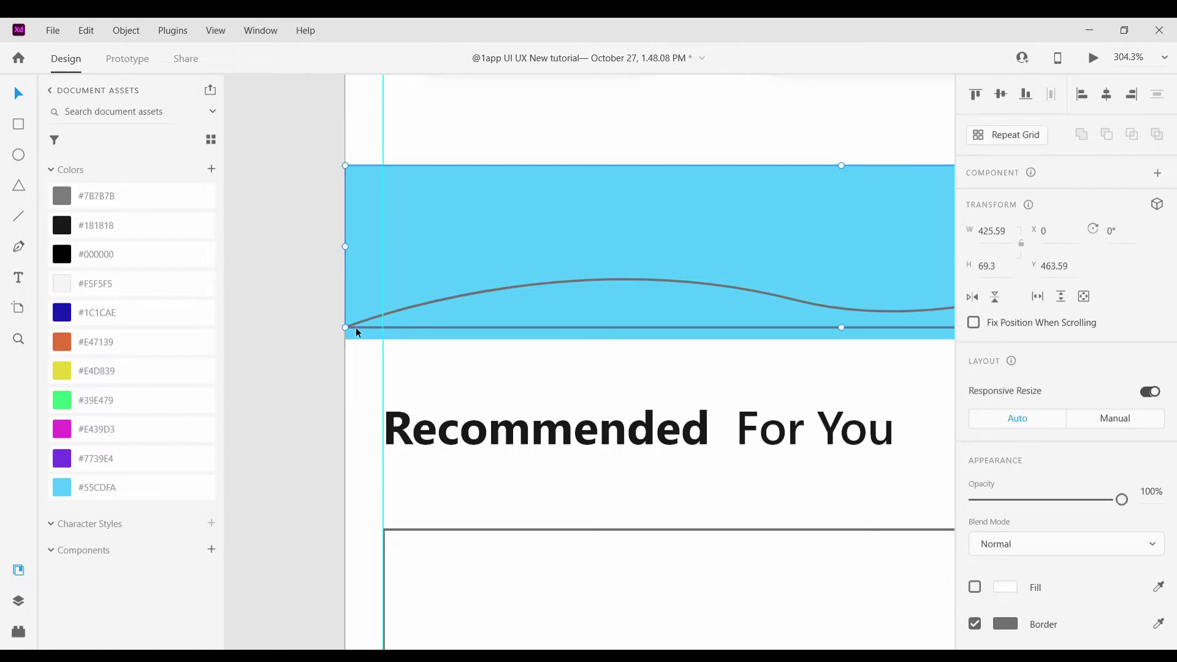
key("Escape")
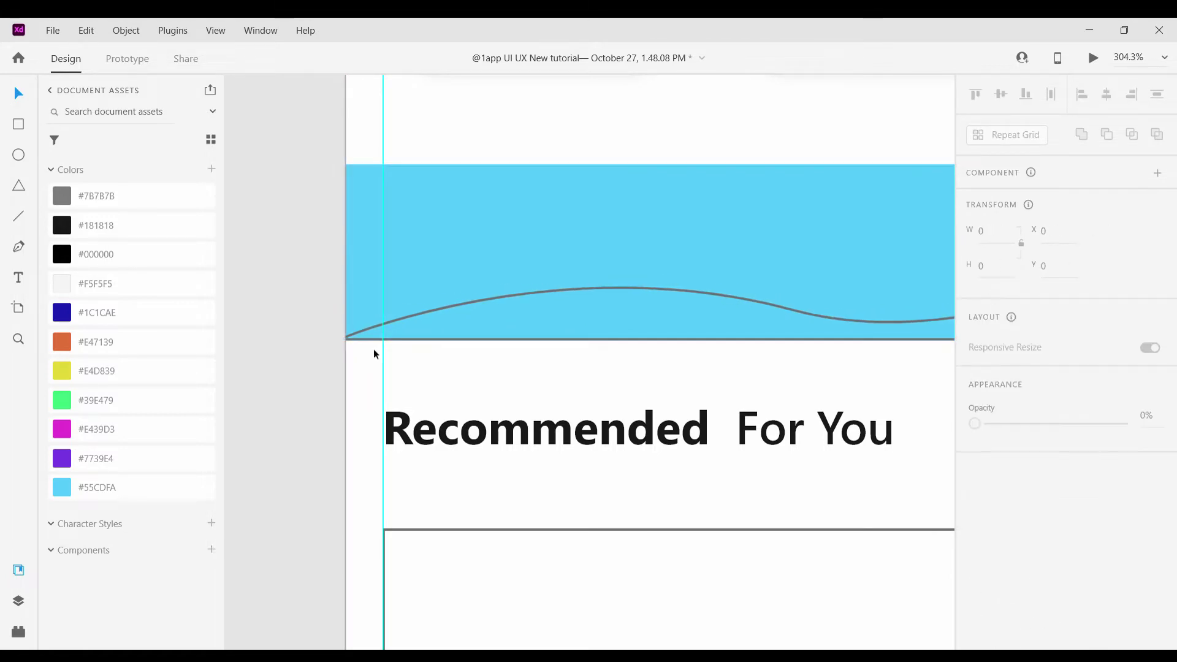
Draw a second curved path along the band's top edge
scroll(373, 348, "down", 5)
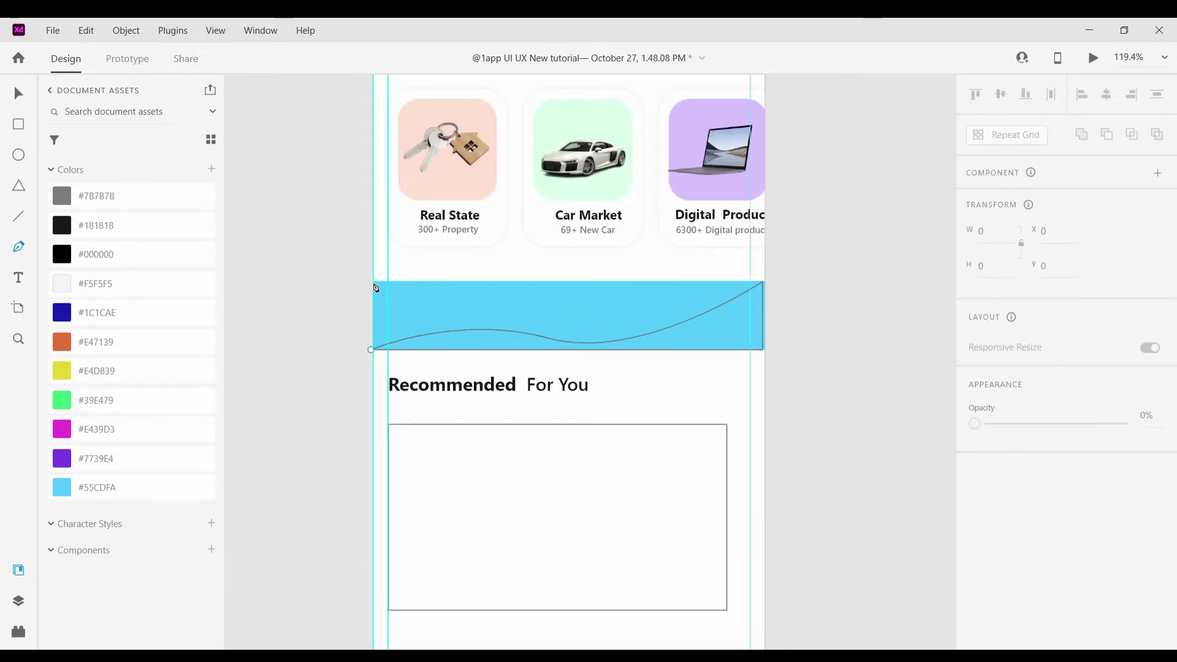
left_click_drag(374, 282, 416, 320)
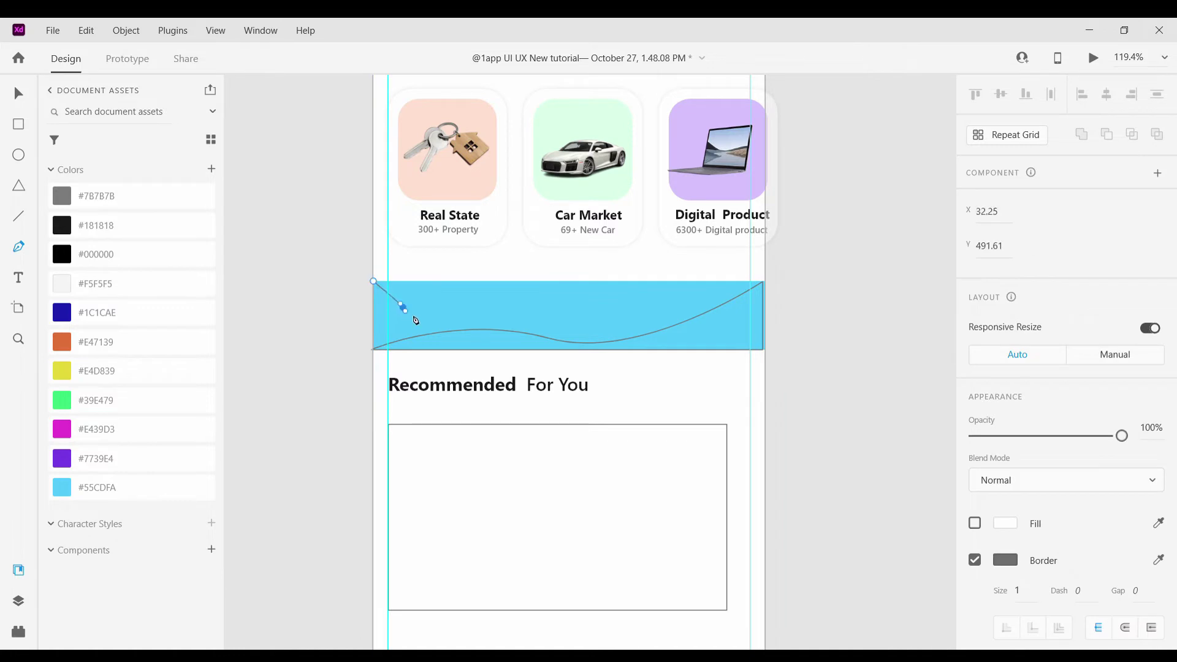
left_click(758, 280)
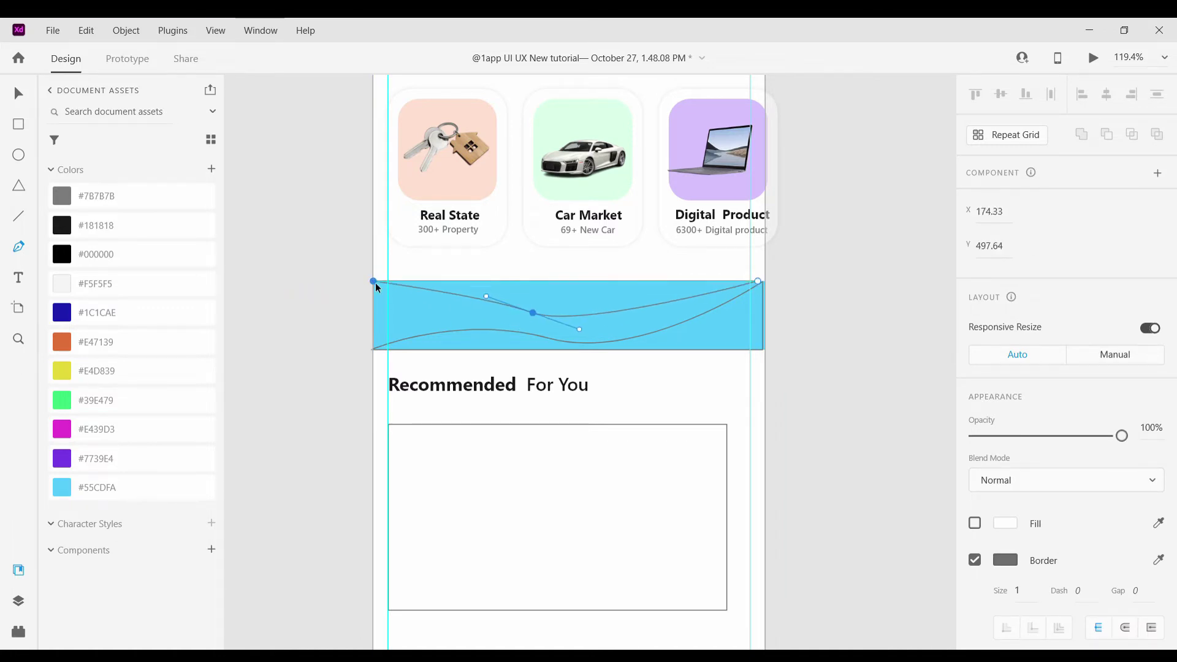
left_click(374, 281)
key("Escape")
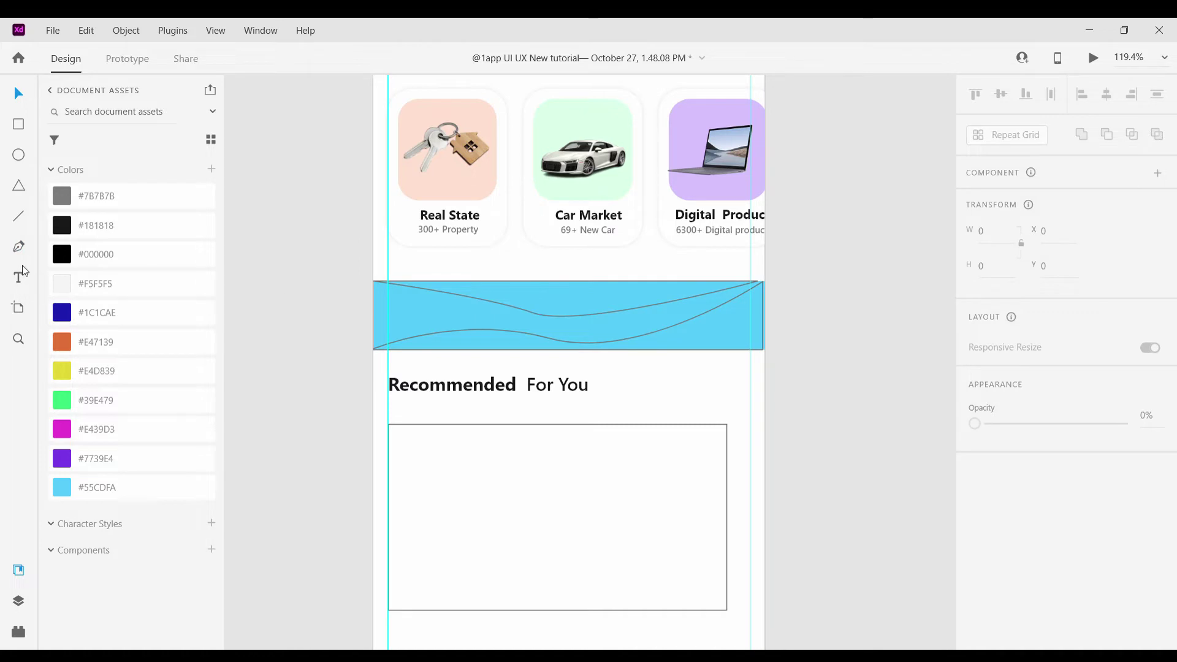
Draw a curving wave across the band down to its bottom-left corner and close it
scroll(411, 314, "up", 5)
left_click(331, 299)
left_click_drag(529, 315, 703, 322)
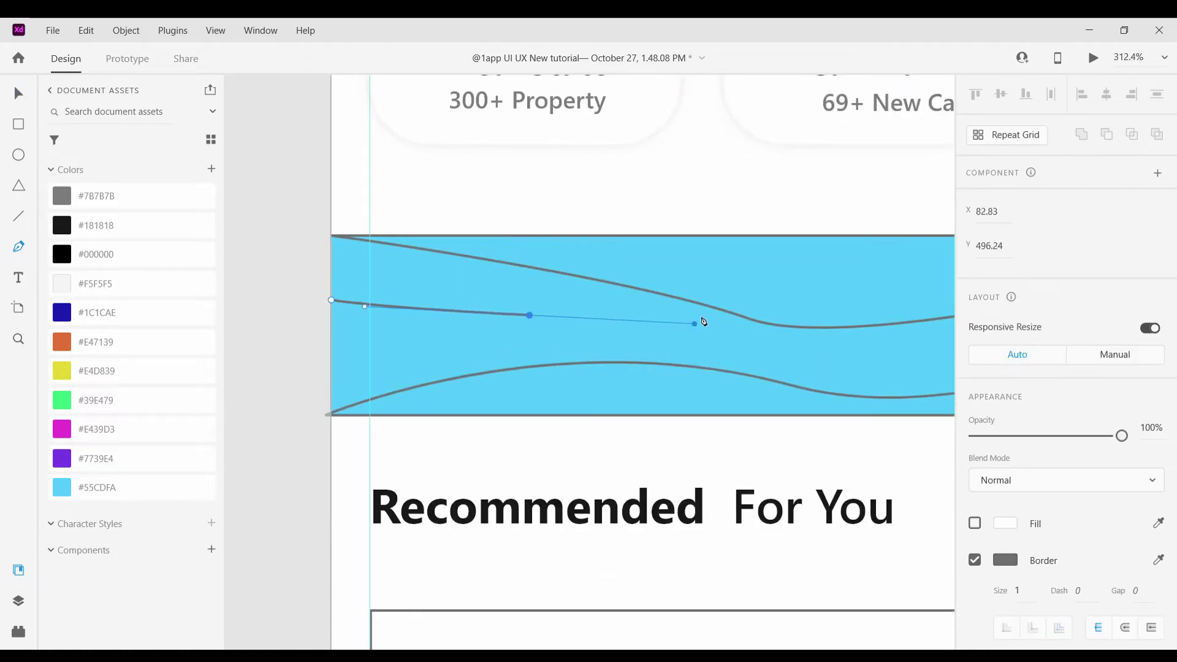
scroll(432, 404, "left", 3)
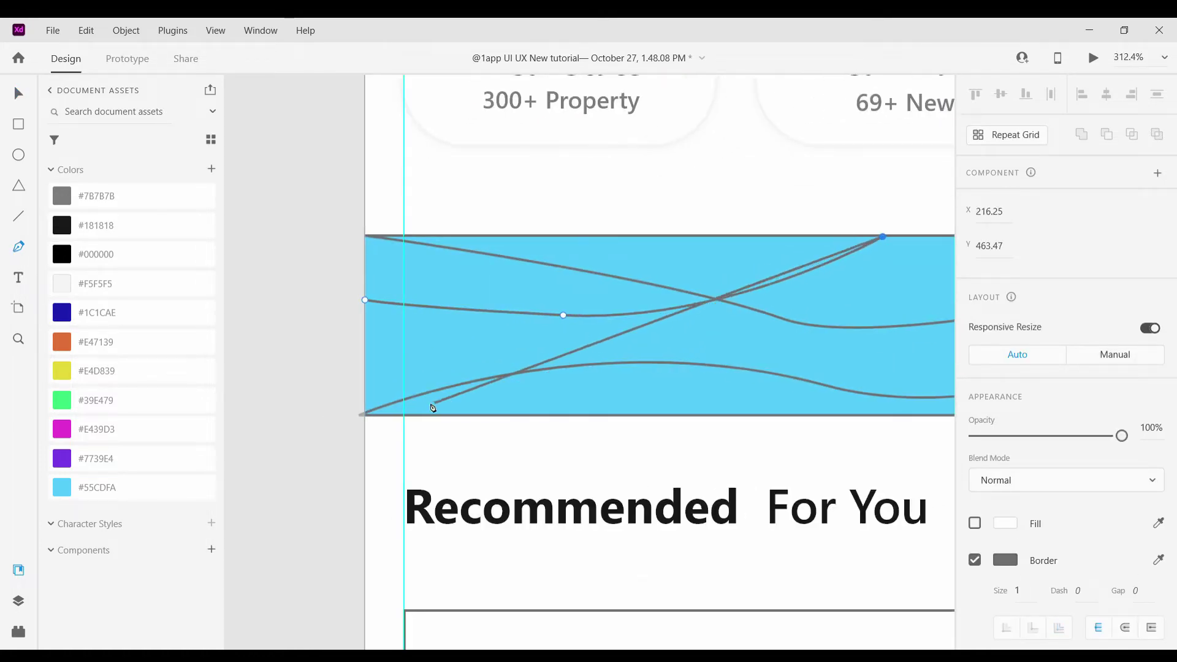
left_click_drag(432, 414, 441, 398)
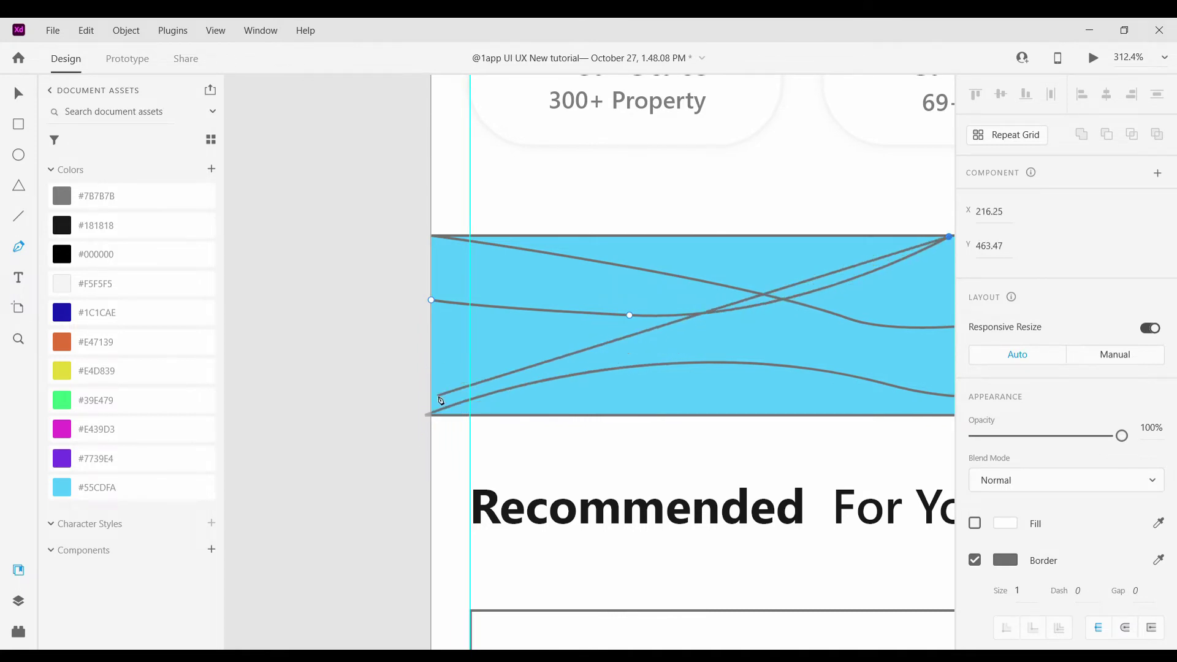
scroll(850, 349, "right", 3)
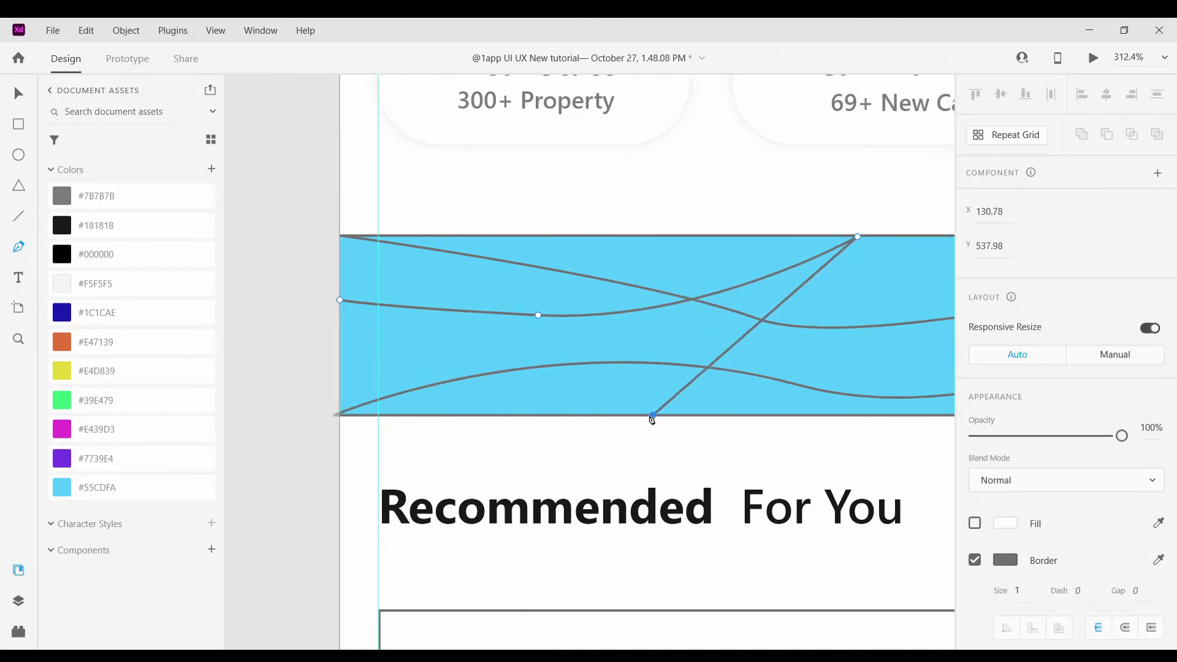
left_click_drag(652, 419, 540, 474)
scroll(392, 320, "left", 3)
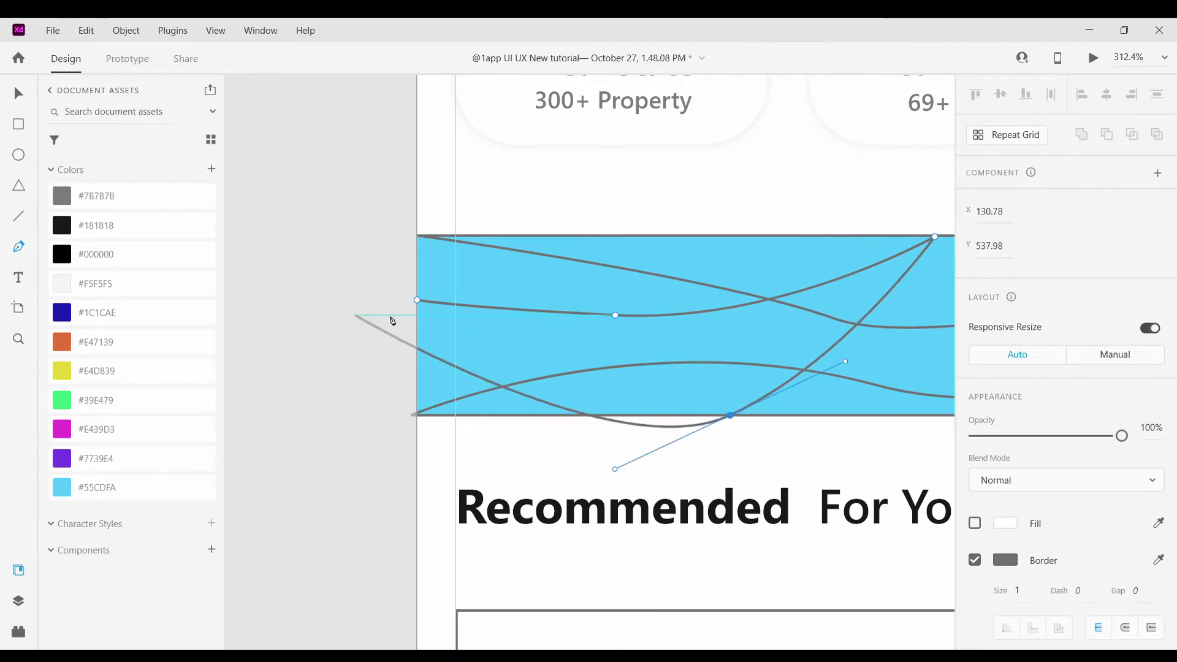
left_click(415, 300)
key("Escape")
scroll(355, 249, "down", 5)
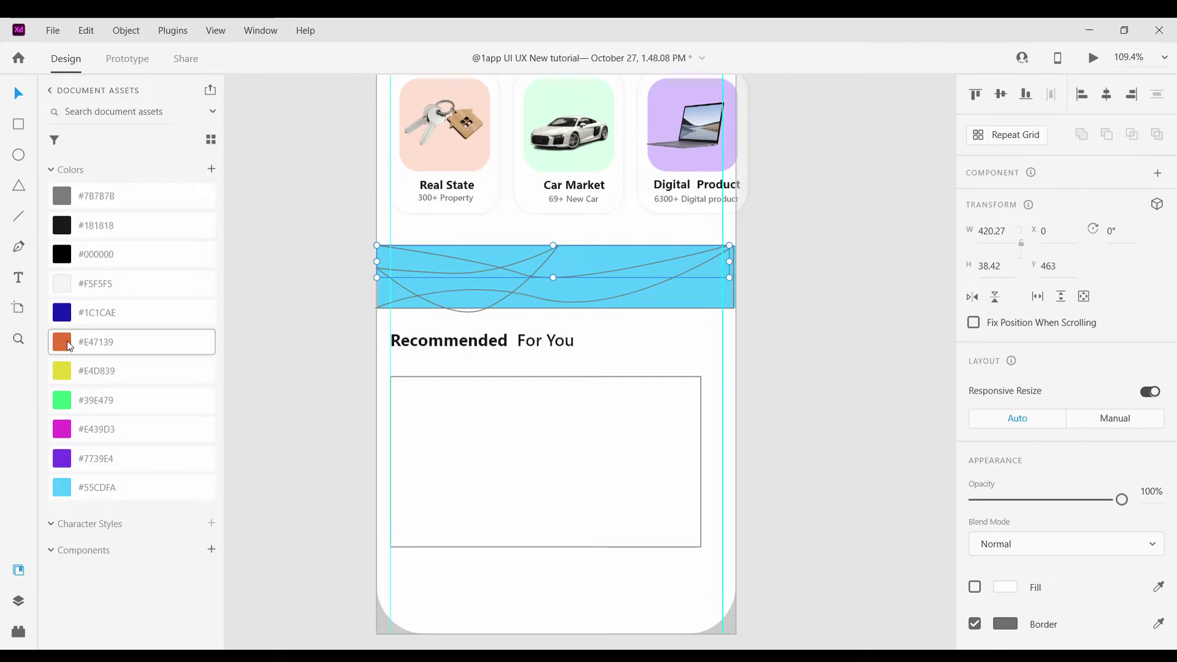
Fill the three wave shapes with orange #E47139, dark blue #1C1CAE and yellow #E4D839
left_click(975, 587)
left_click(572, 304)
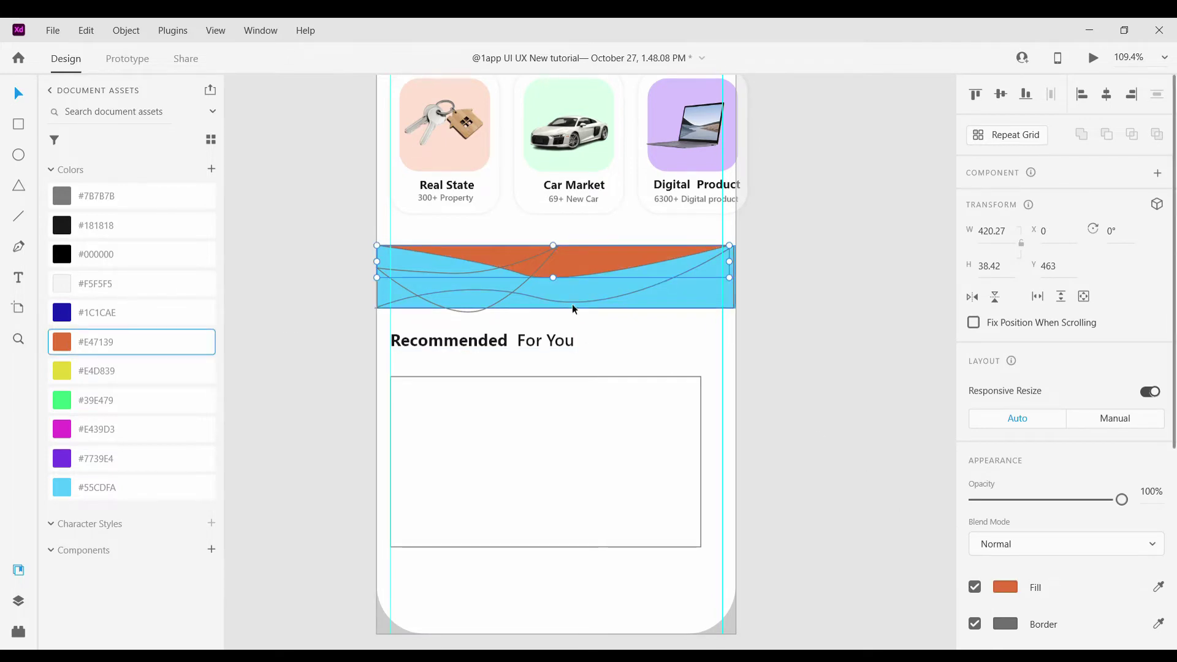
left_click(123, 313)
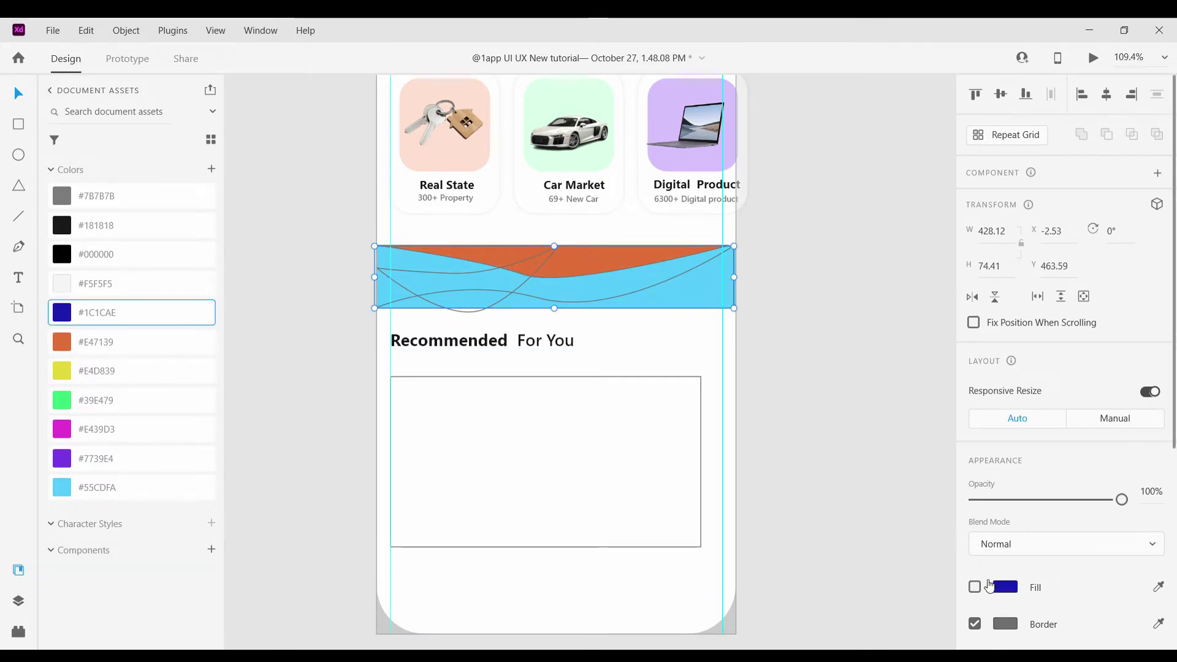
scroll(858, 393, "down", 5)
scroll(606, 316, "up", 7)
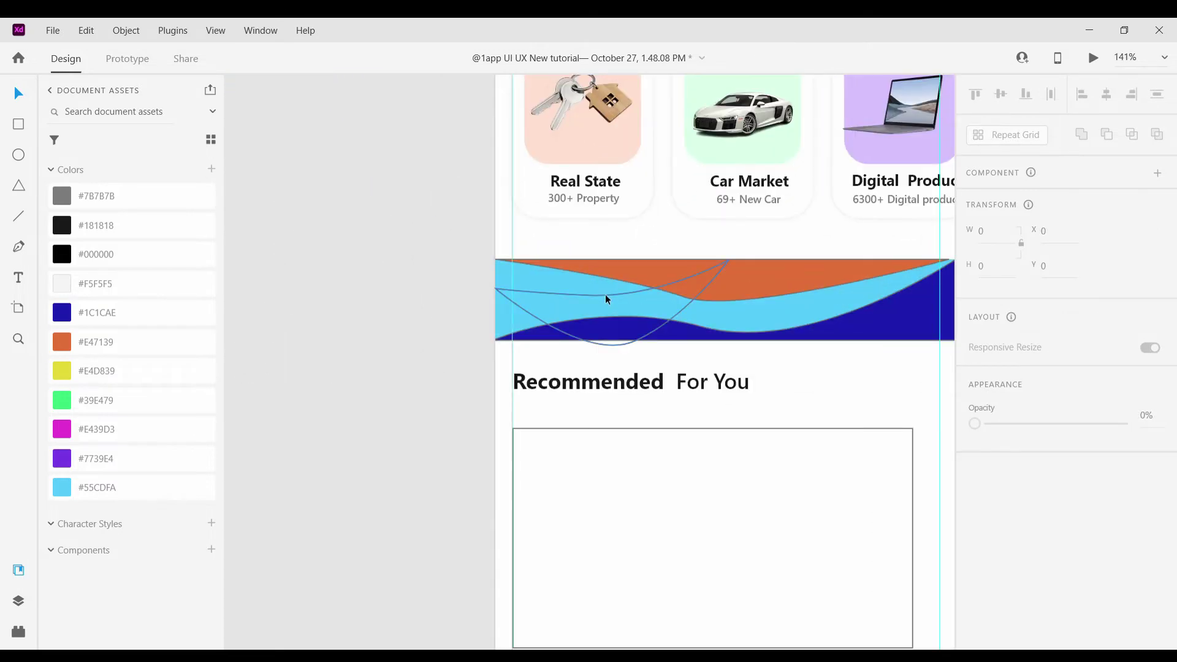
left_click(605, 294)
left_click(66, 372)
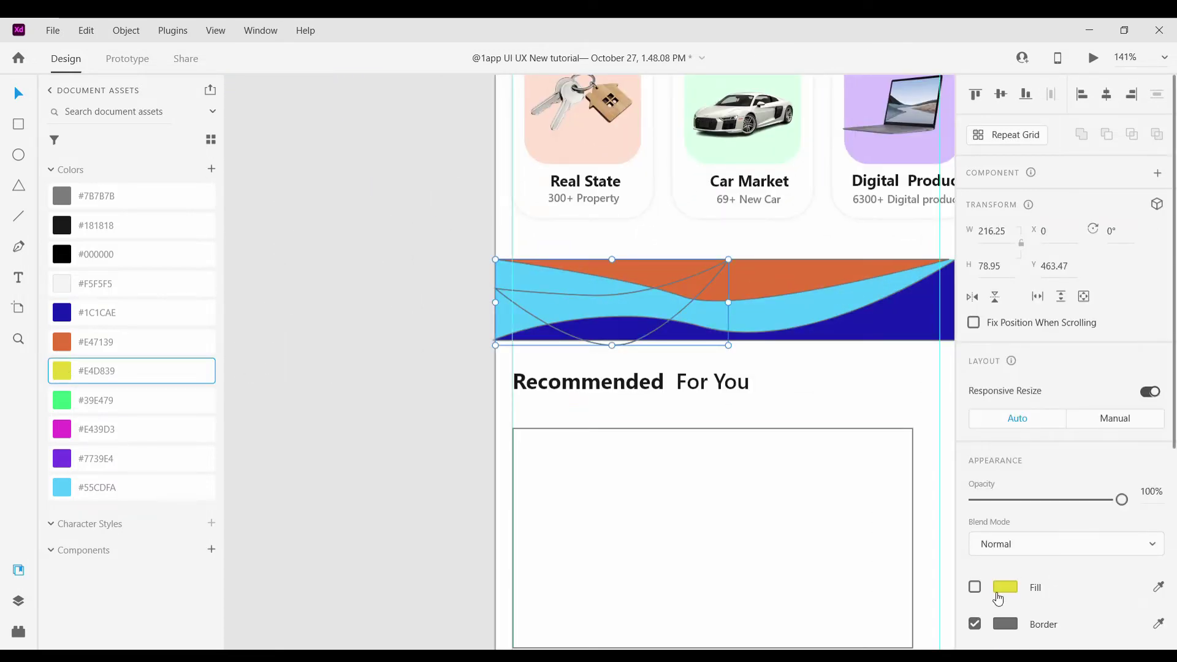
left_click(975, 587)
Remove the border outlines from the wave shapes
left_click(378, 359)
scroll(514, 341, "down", 4)
scroll(515, 343, "up", 2)
left_click(513, 340)
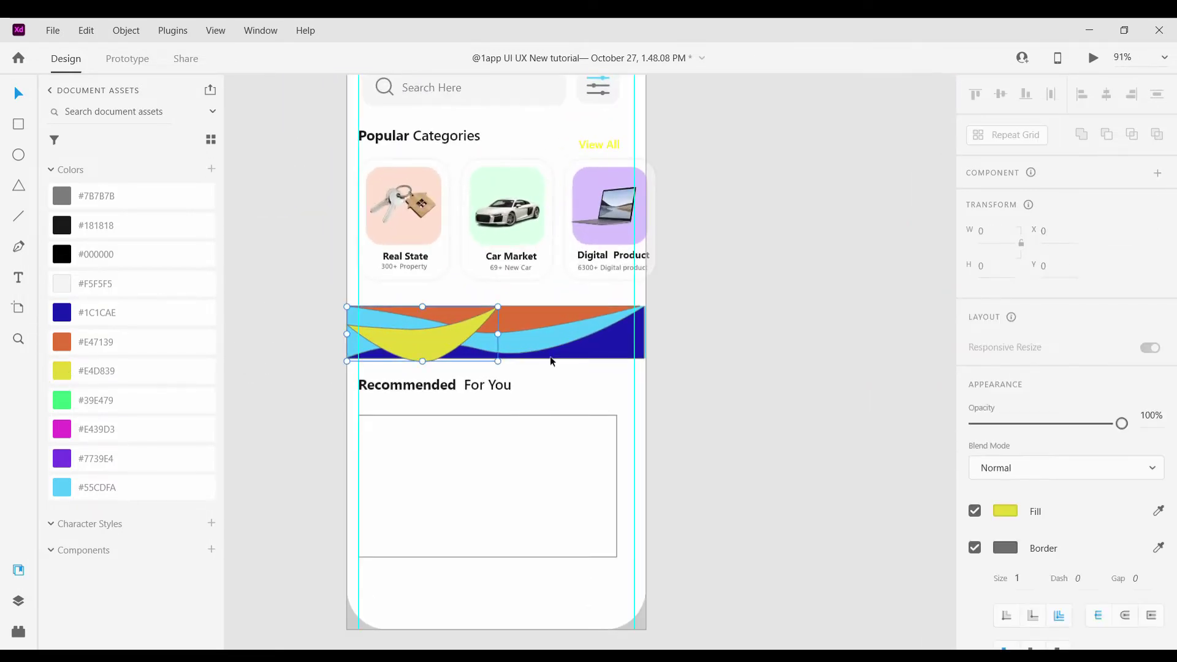
left_click(513, 332)
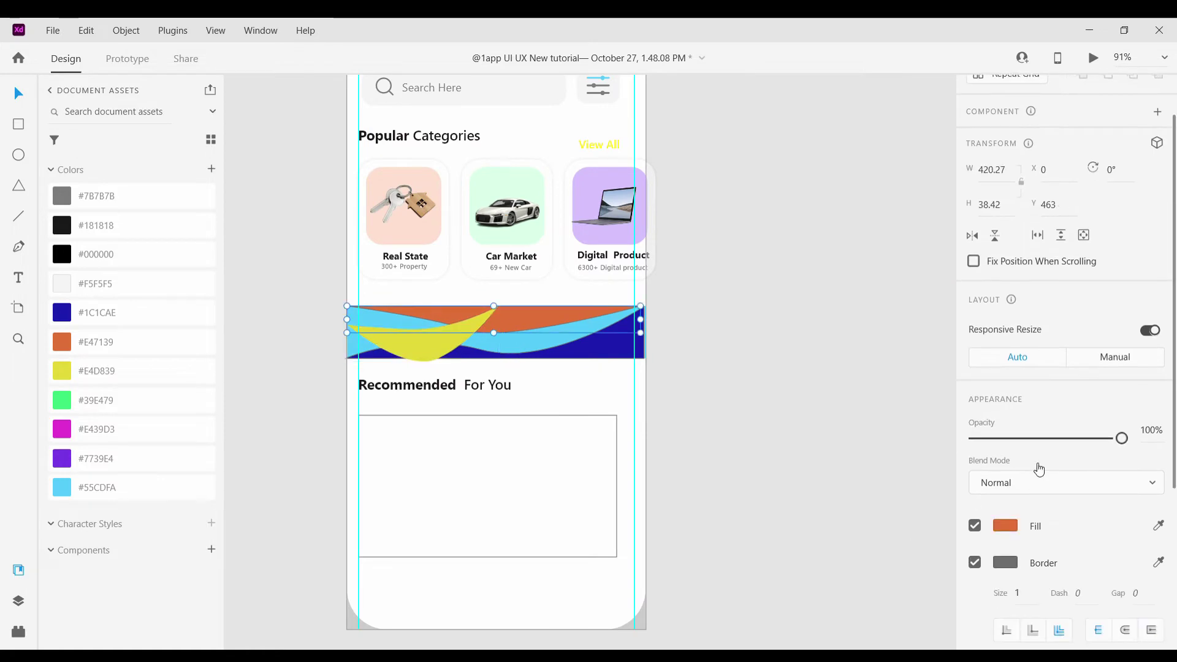
left_click(974, 562)
left_click(837, 454)
scroll(458, 354, "up", 3)
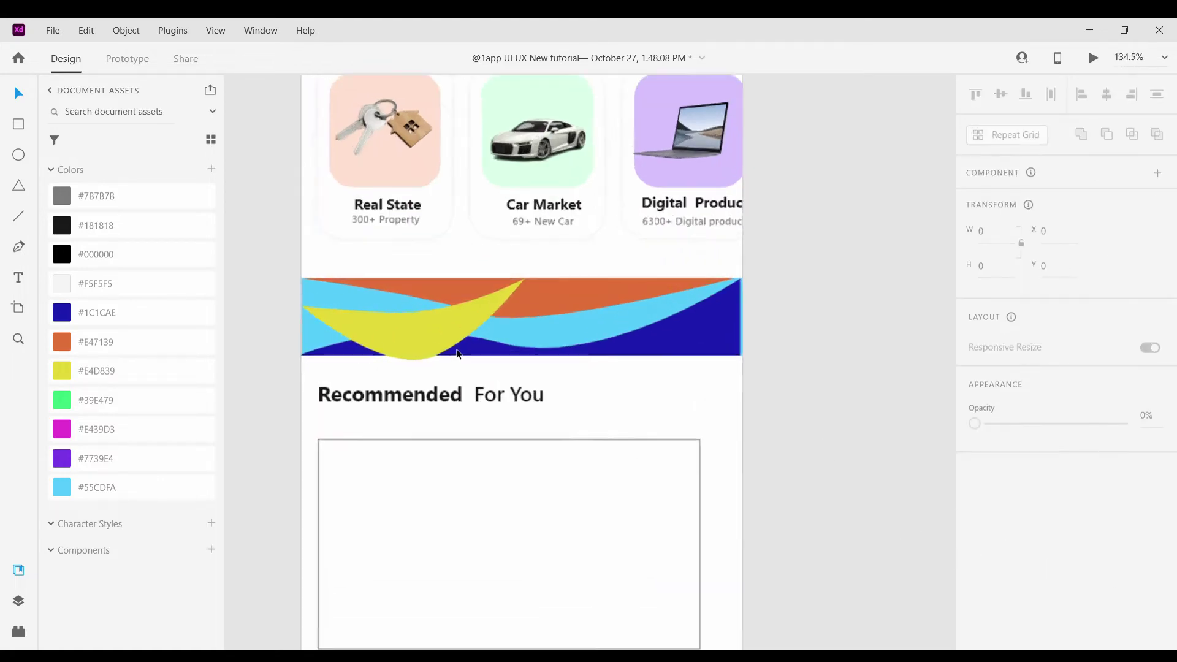
scroll(447, 337, "up", 2)
scroll(440, 323, "down", 2)
Drag the yellow wave's top anchor point down to the band's edge
left_click(397, 322)
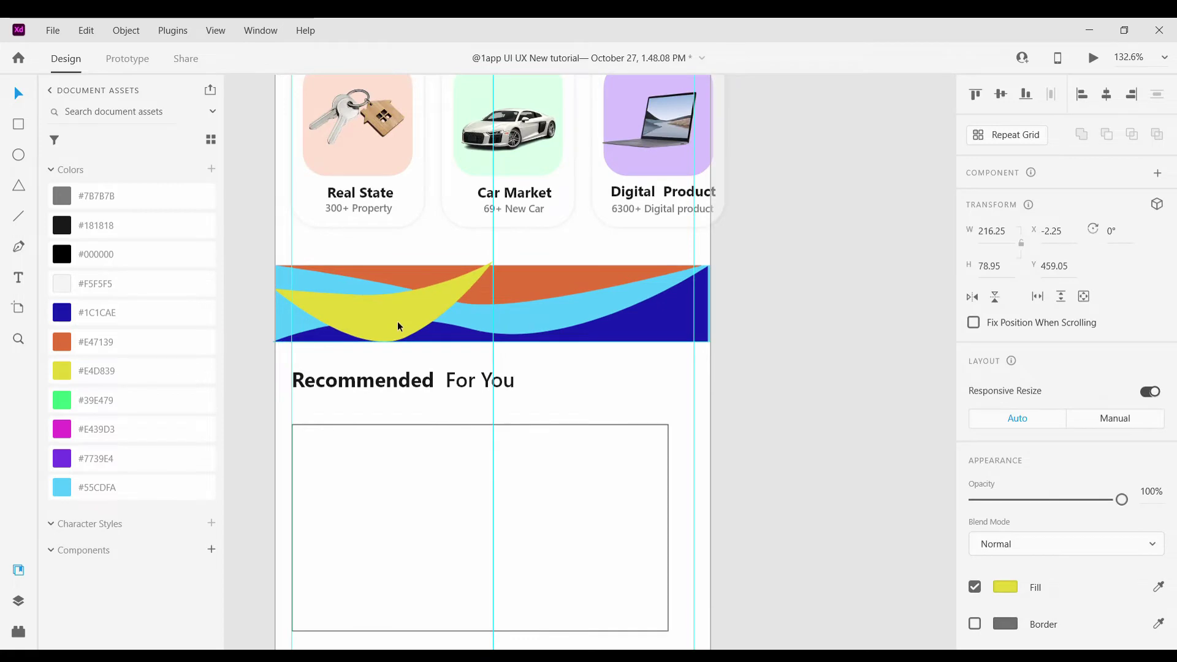
double_click(397, 325)
scroll(624, 298, "up", 5)
left_click(689, 253)
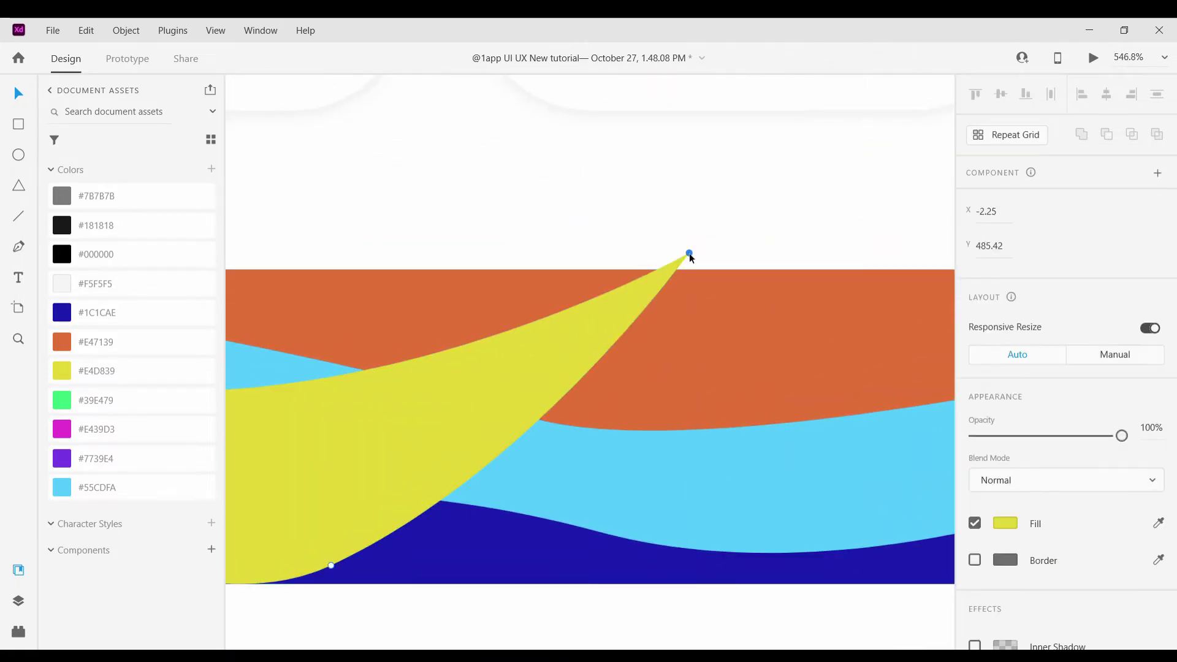
left_click_drag(690, 255, 697, 270)
left_click(695, 242)
scroll(699, 260, "down", 6)
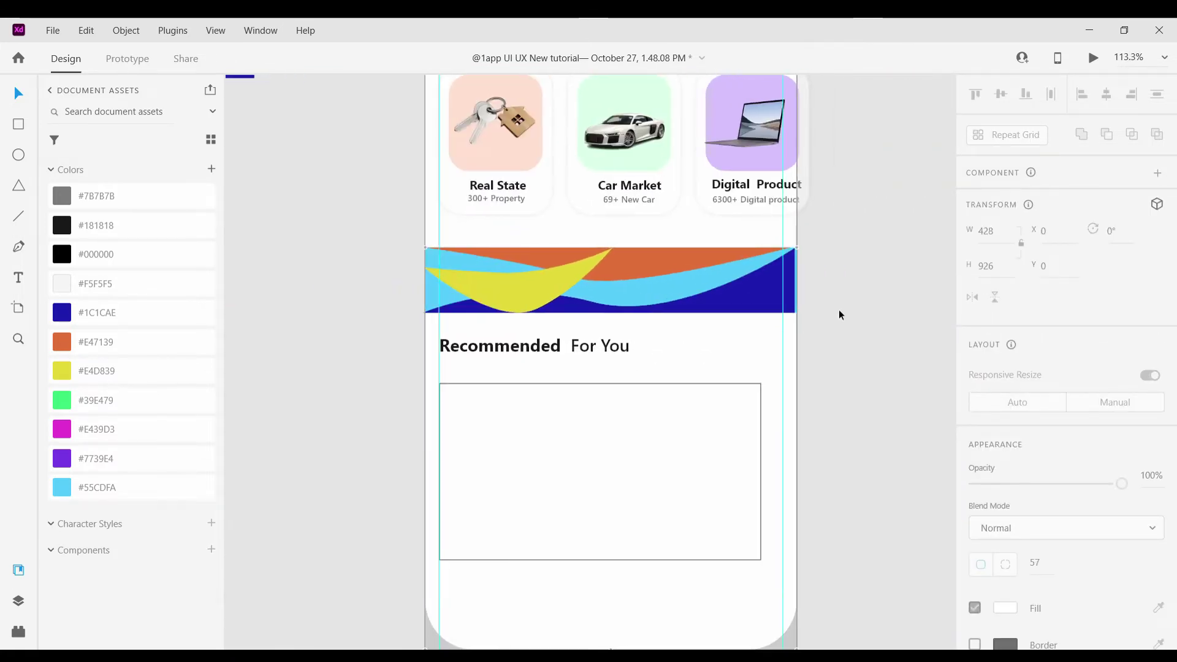
scroll(857, 291, "down", 3)
scroll(814, 281, "up", 2)
scroll(814, 282, "down", 2)
scroll(812, 279, "up", 1)
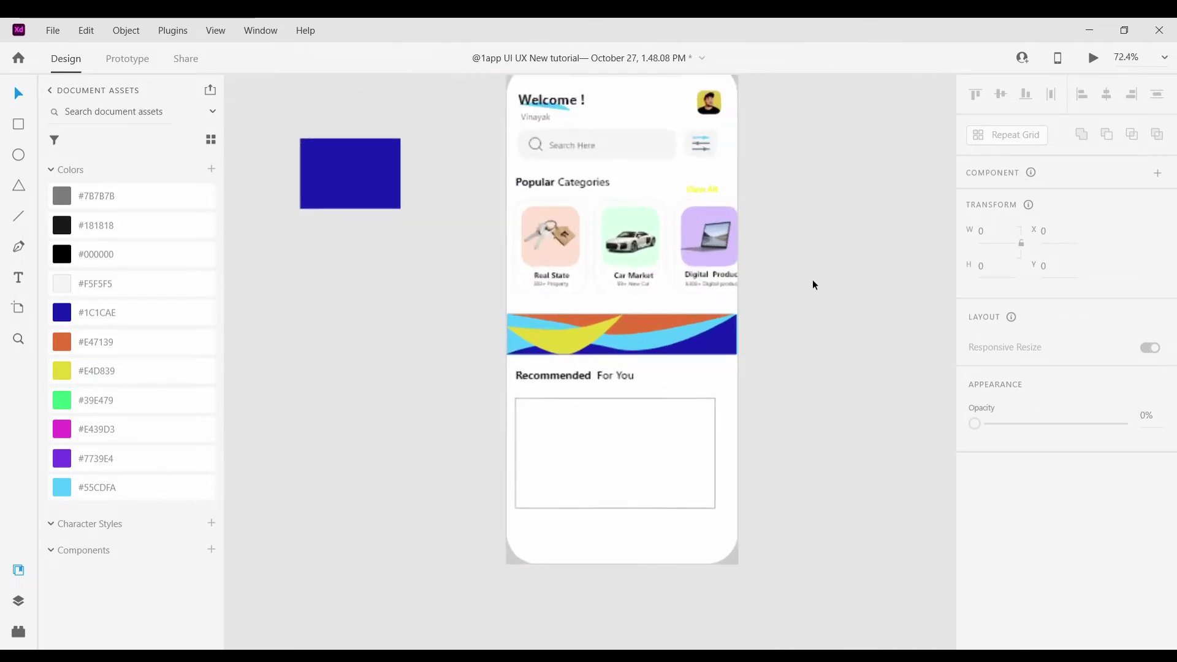
scroll(812, 279, "up", 1)
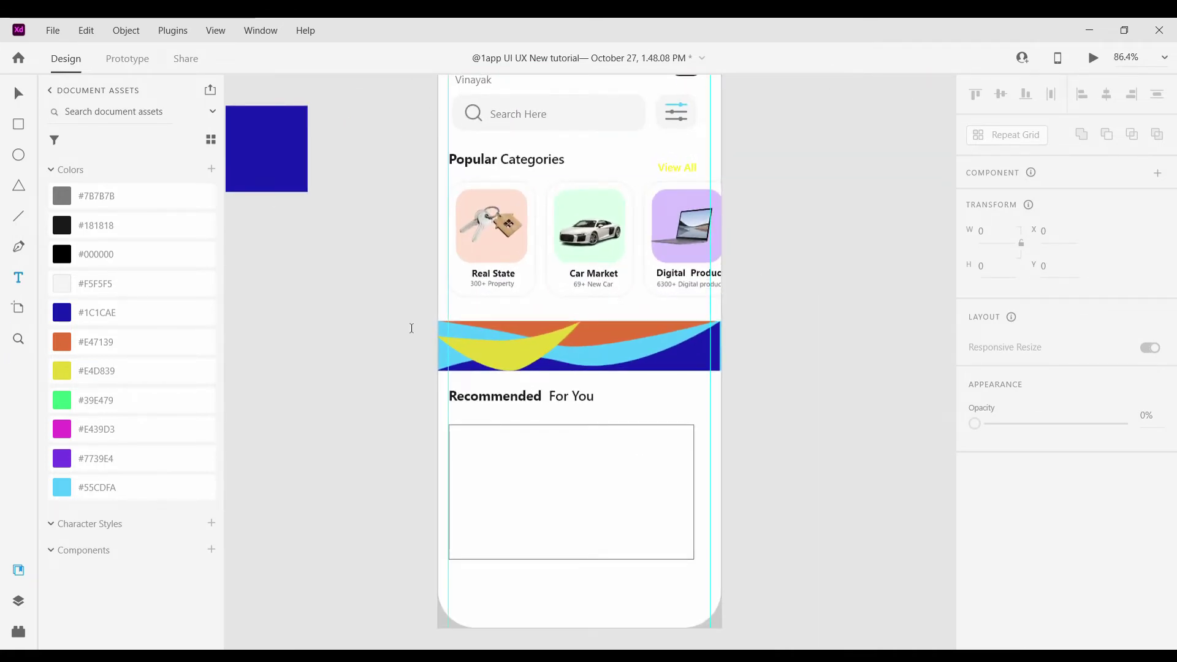
Add the text "30% Off Up to" on the banner and colour it white #FFFFFF
scroll(429, 331, "up", 4)
left_click_drag(547, 331, 715, 377)
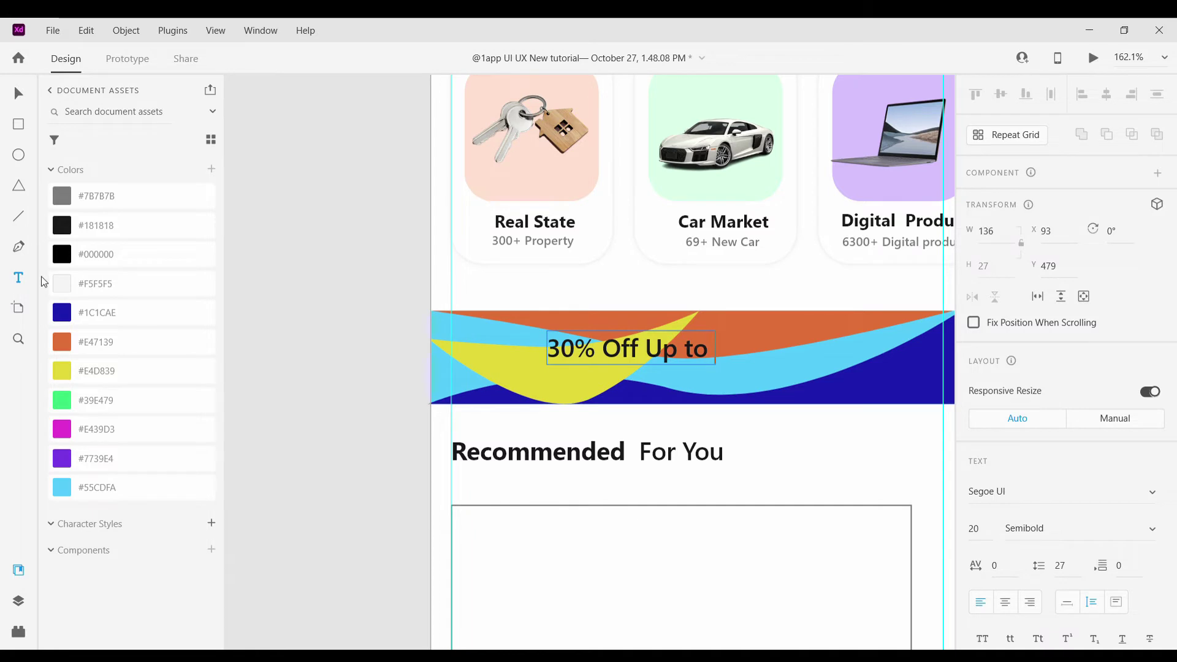
key("Escape")
scroll(1051, 429, "down", 5)
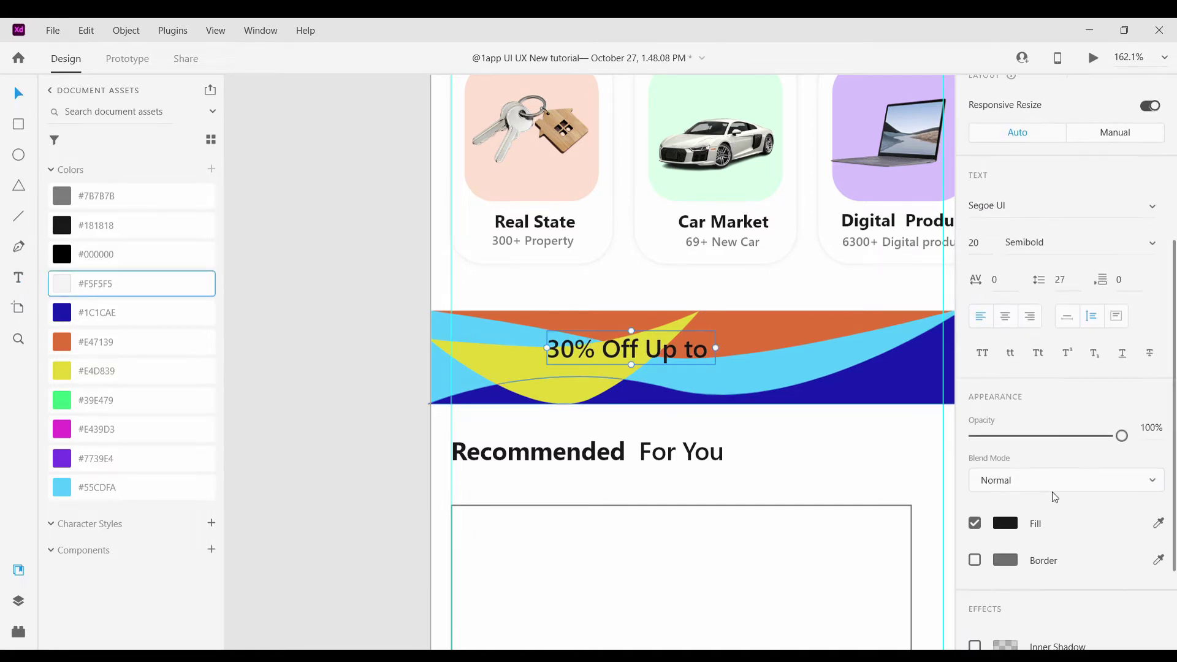
left_click(1005, 523)
type("ffffff")
key("Return")
key("Escape")
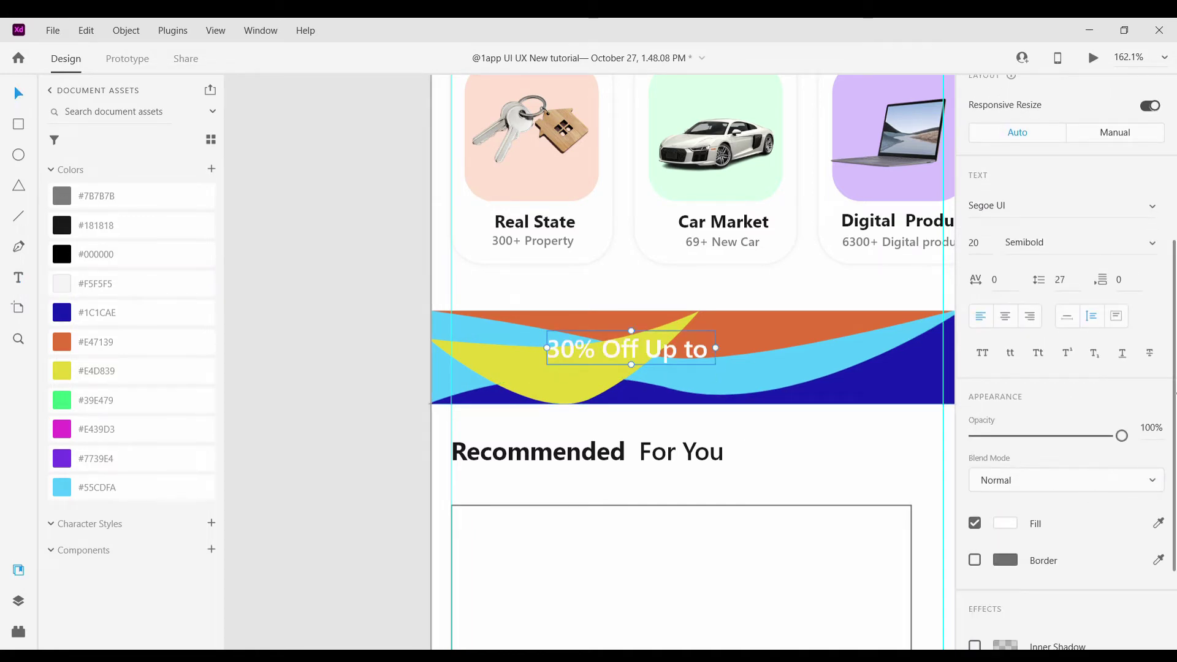
Make the offer text bold and auto-width, enlarge it to 29, and shift it right
scroll(1175, 454, "down", 2)
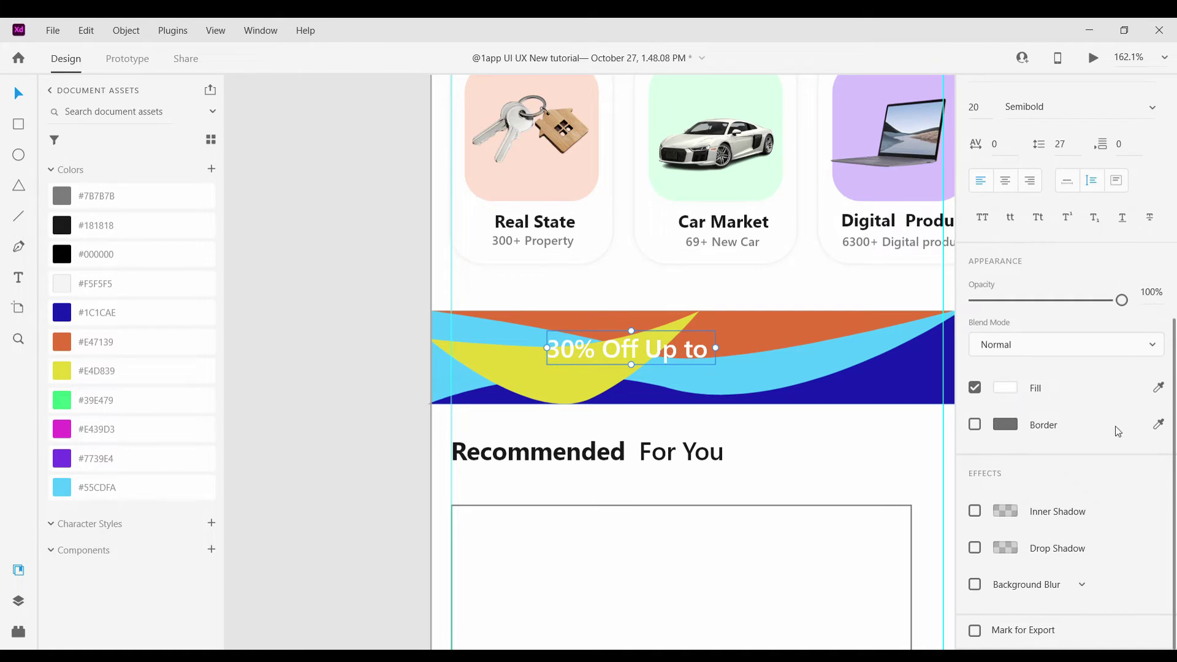
scroll(1126, 368, "up", 2)
key("ctrl+b")
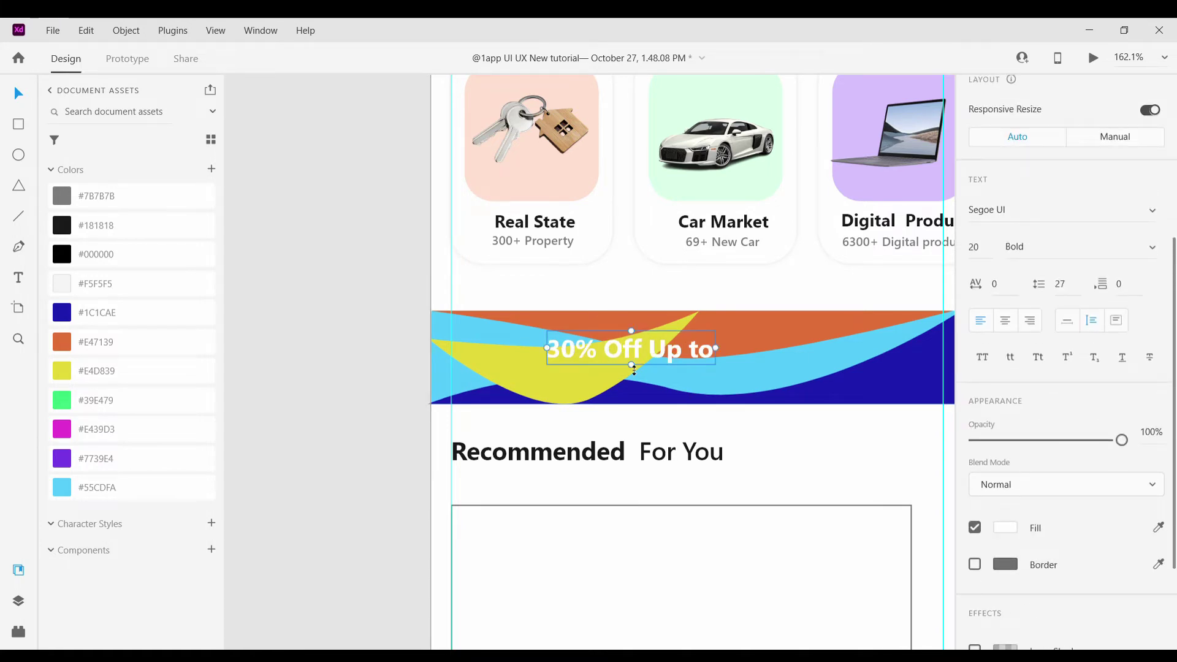
left_click_drag(639, 387, 639, 368)
left_click(1066, 320)
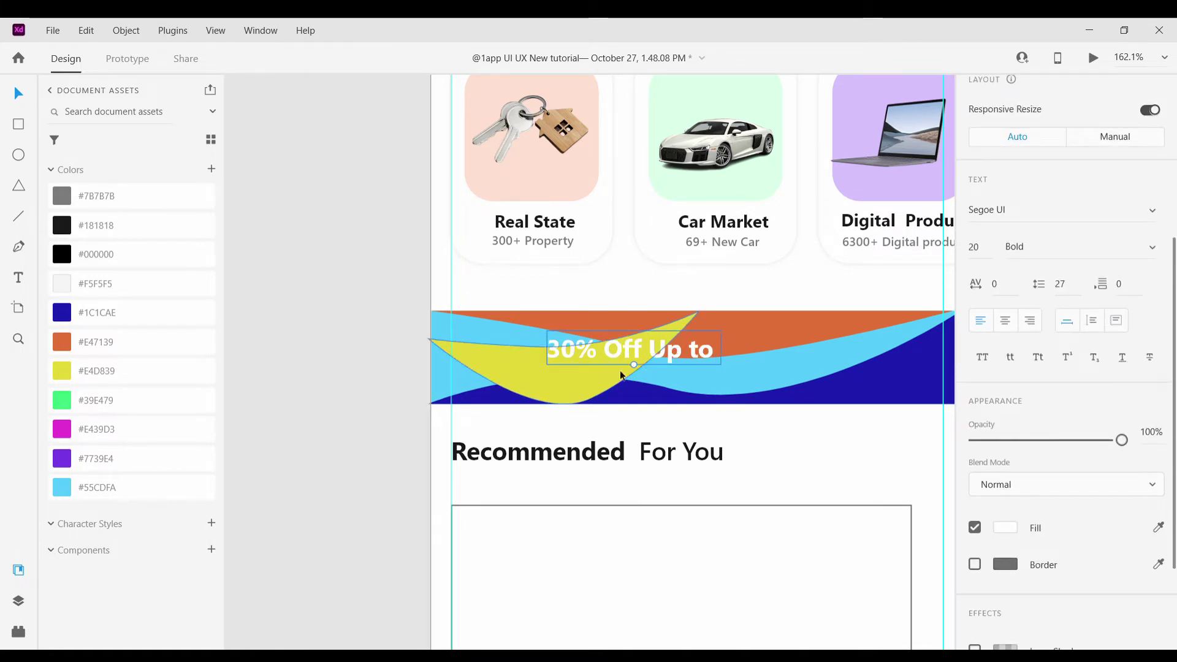
left_click_drag(716, 368, 748, 383)
left_click_drag(631, 362, 651, 353)
scroll(306, 347, "down", 5)
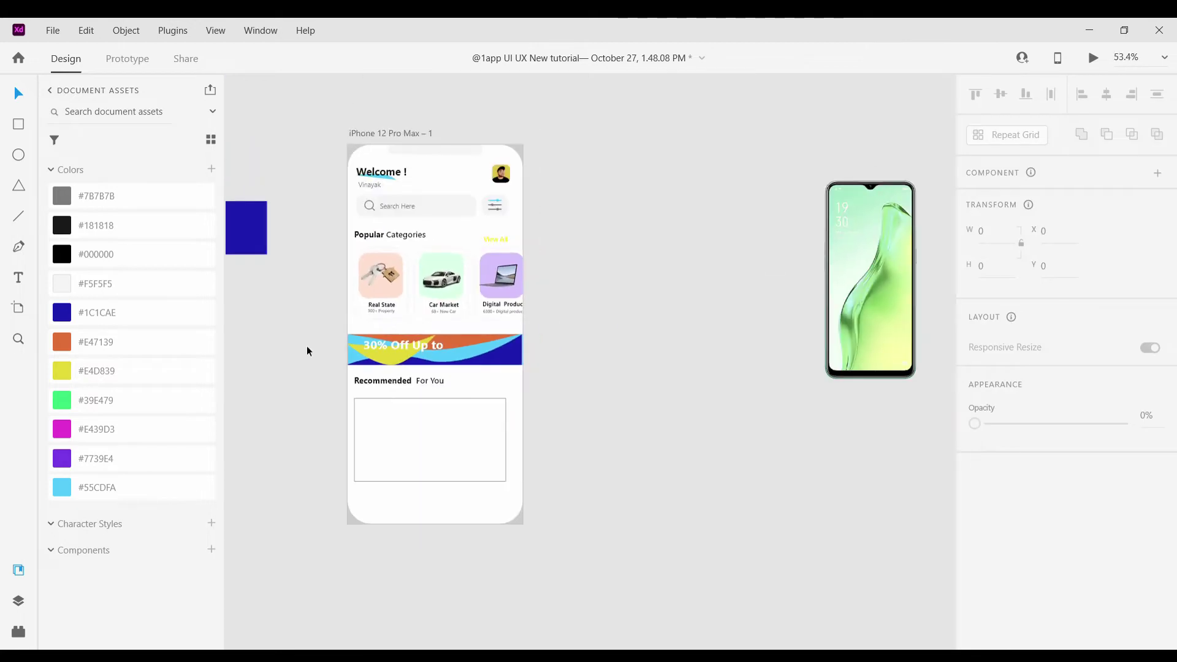
Undo the text move and place a resized red air conditioner image on the banner's left
scroll(306, 346, "up", 2)
key("ctrl+z")
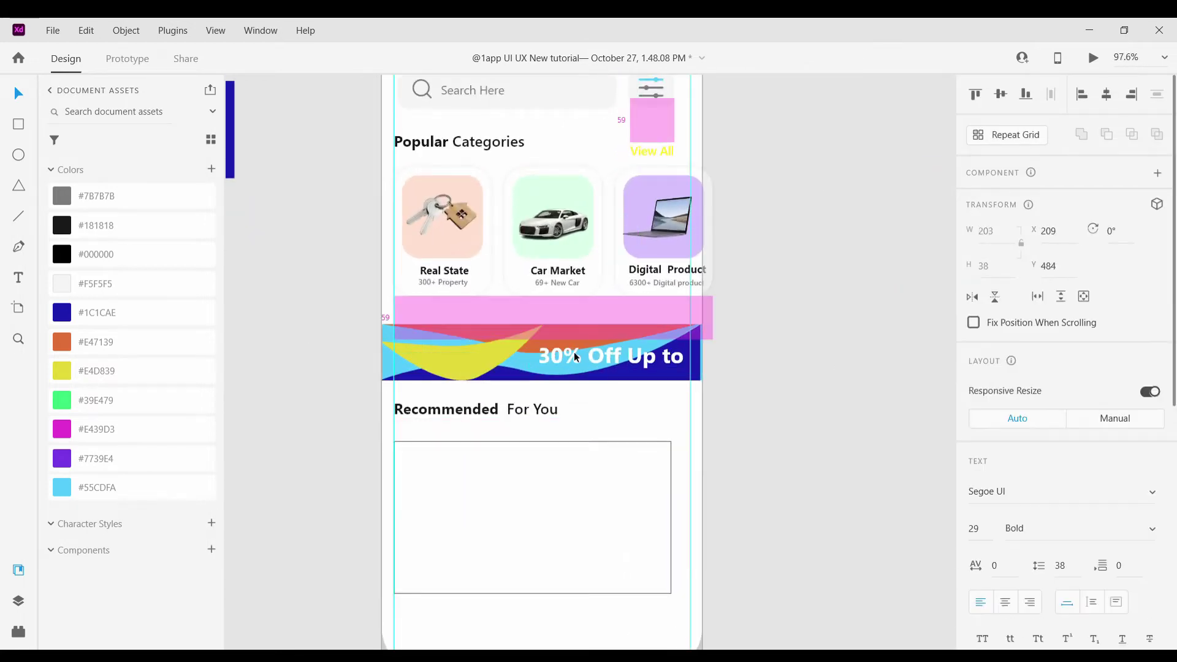
scroll(781, 362, "down", 1)
scroll(781, 358, "down", 5)
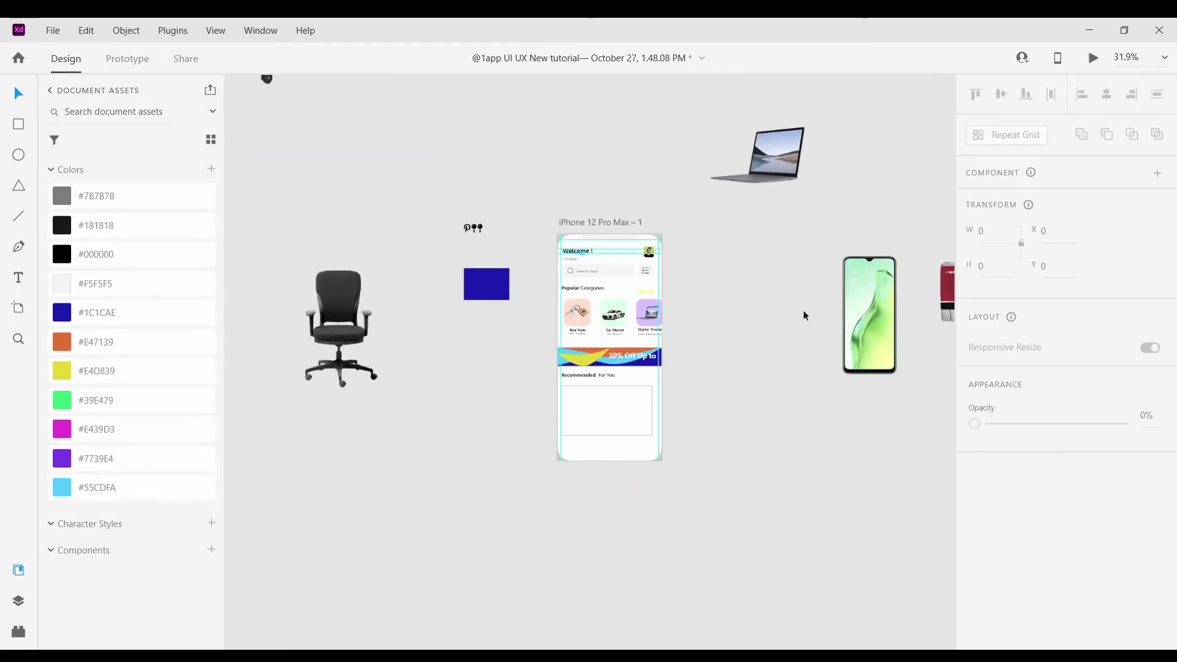
scroll(933, 324, "right", 2)
left_click_drag(934, 323, 512, 369)
scroll(550, 355, "up", 5)
left_click_drag(580, 409, 540, 405)
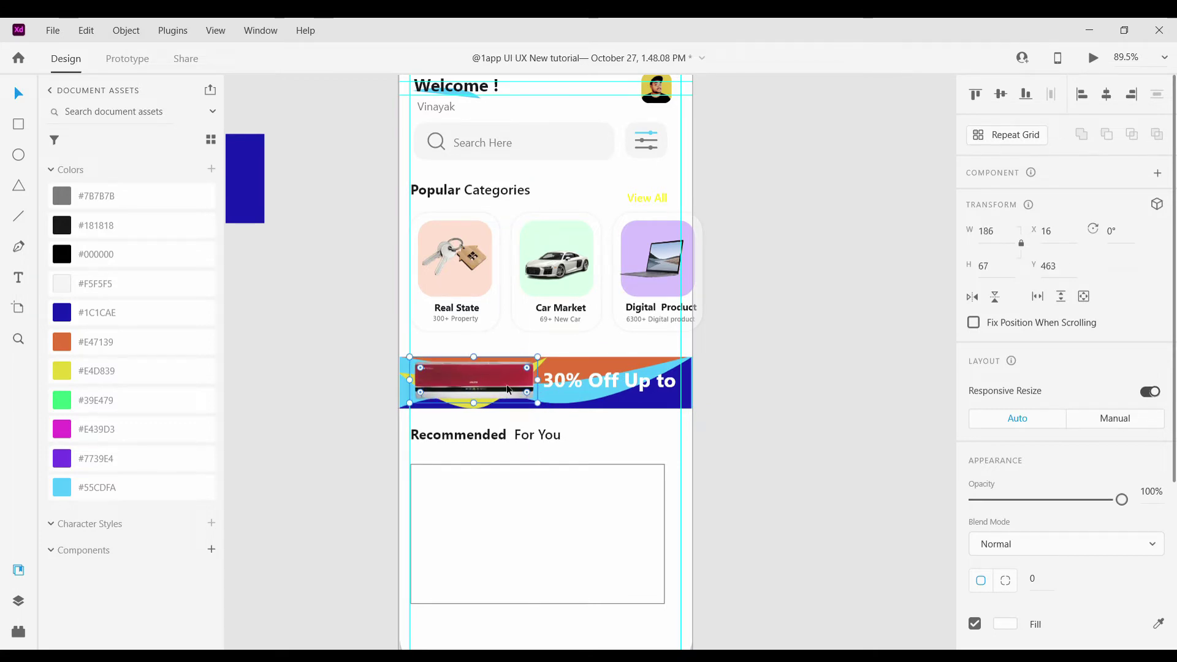
left_click(834, 428)
Copy the offer text below itself, retype it as "Voltas sale", and scale it down
scroll(834, 428, "down", 3)
scroll(592, 366, "up", 5)
scroll(592, 365, "up", 3)
left_click(600, 356)
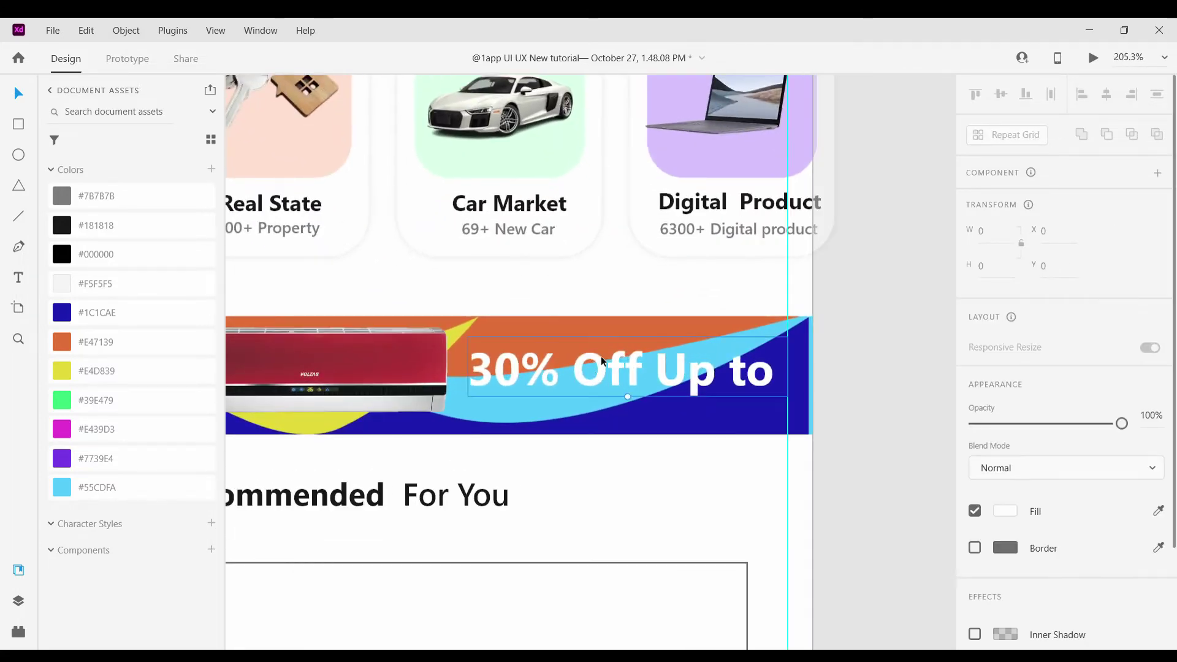
double_click(598, 357)
key("ctrl+d")
left_click_drag(597, 358, 596, 402)
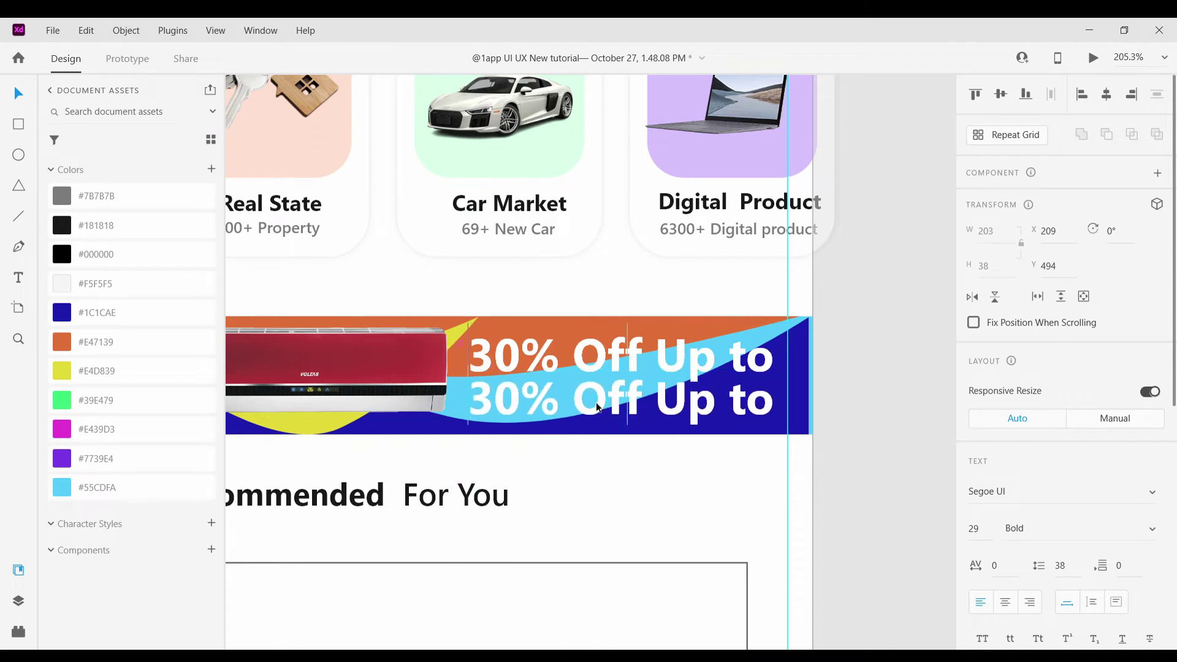
double_click(596, 402)
key("BackSpace")
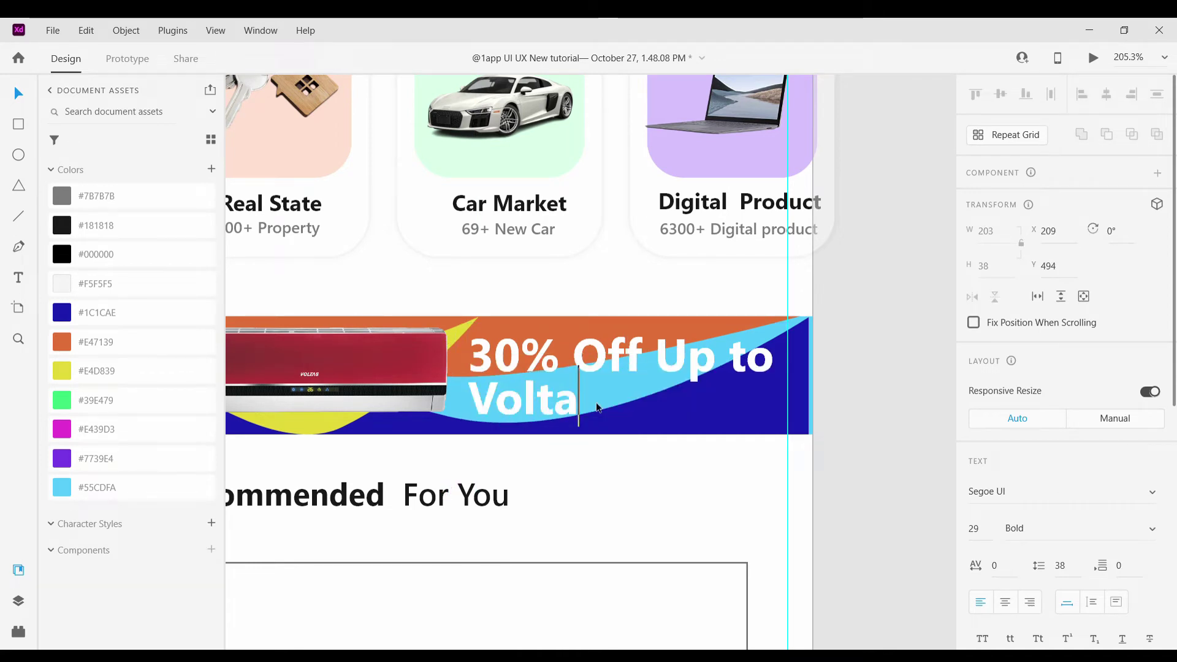
type("Voltas sale")
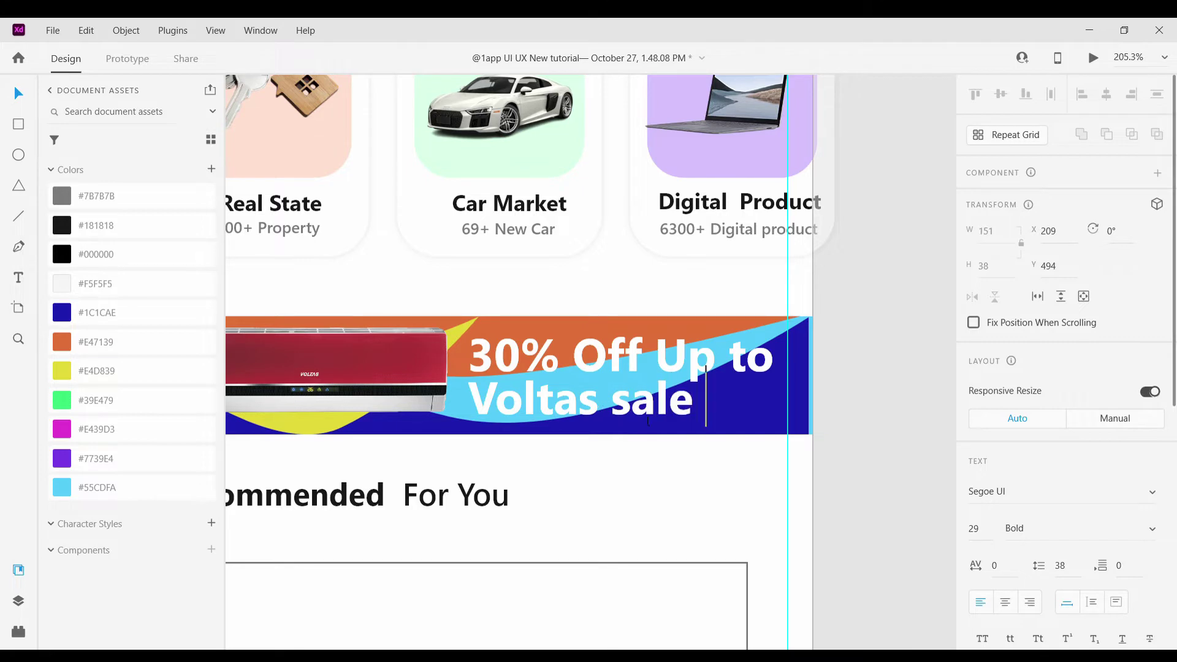
key("Escape")
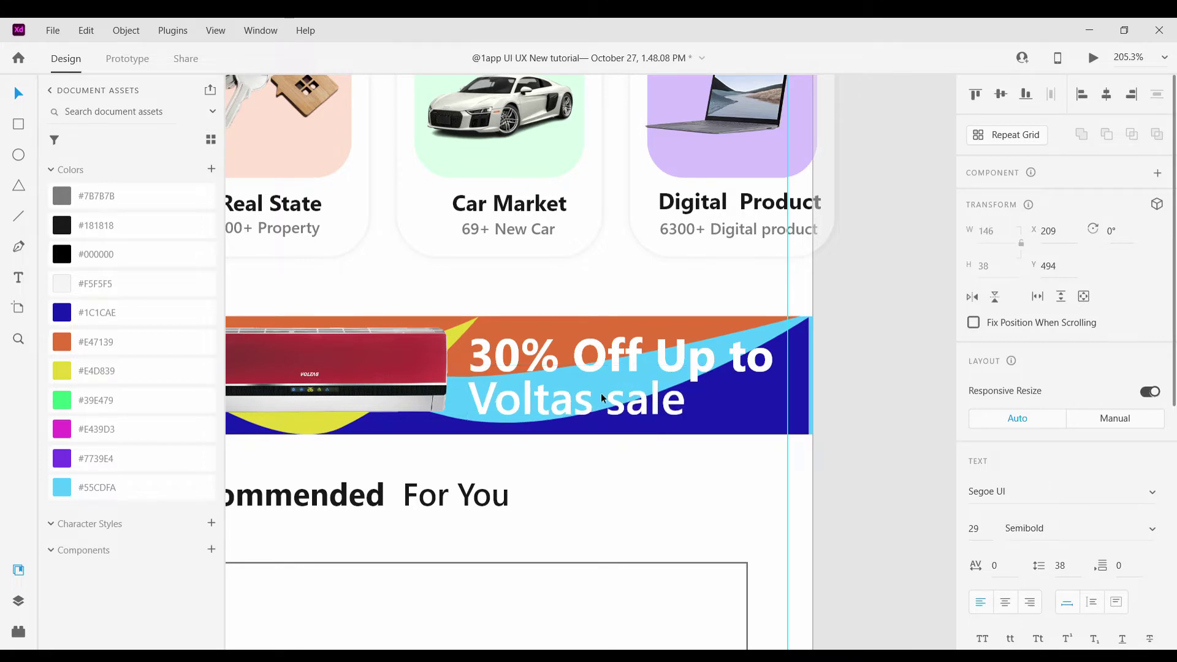
left_click_drag(586, 430, 559, 417)
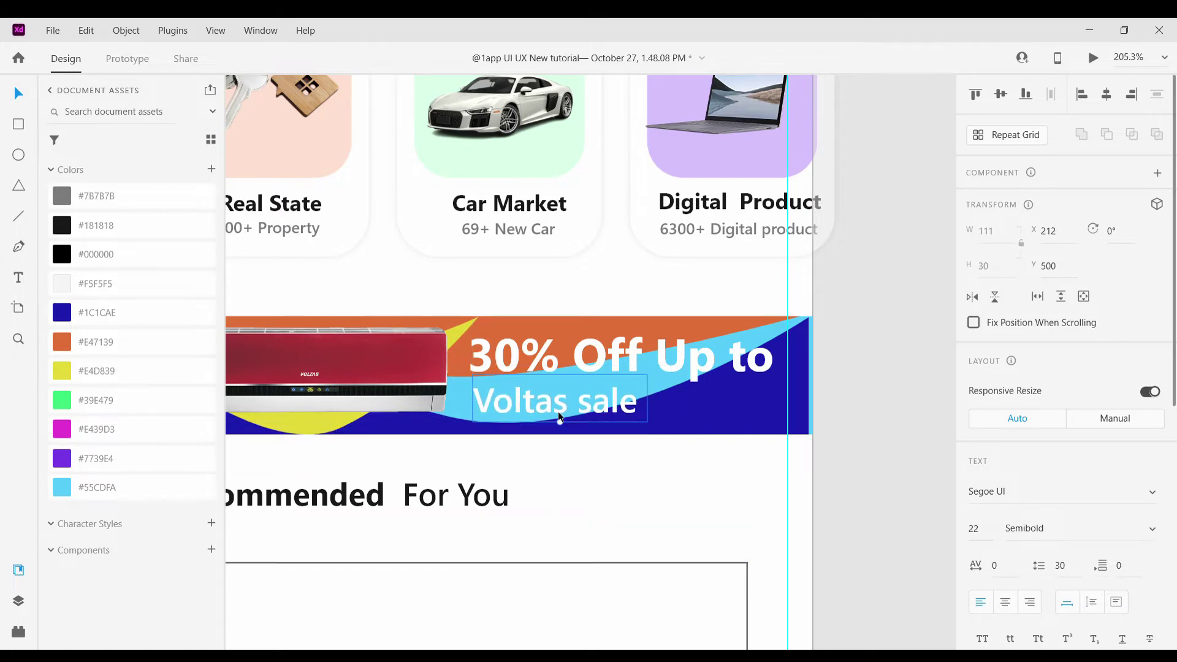
Darken the fill of the banner's orange shape
left_click(936, 400)
key("ctrl+0")
scroll(855, 446, "up", 2)
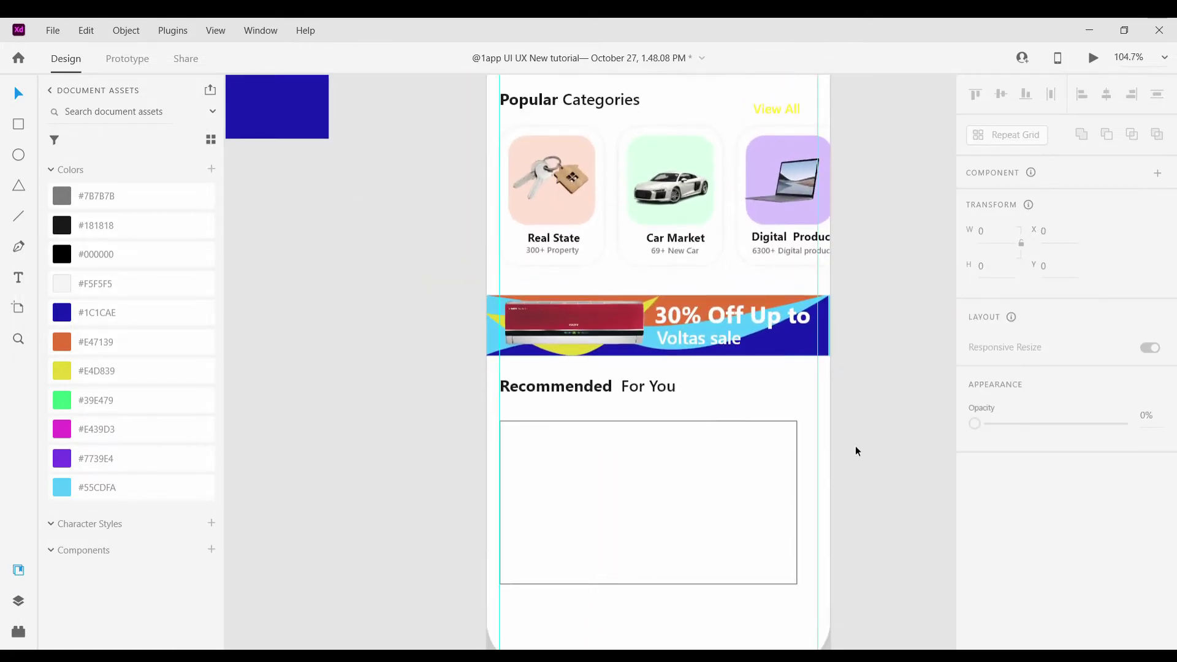
scroll(855, 446, "down", 2)
scroll(709, 356, "up", 3)
left_click(662, 389)
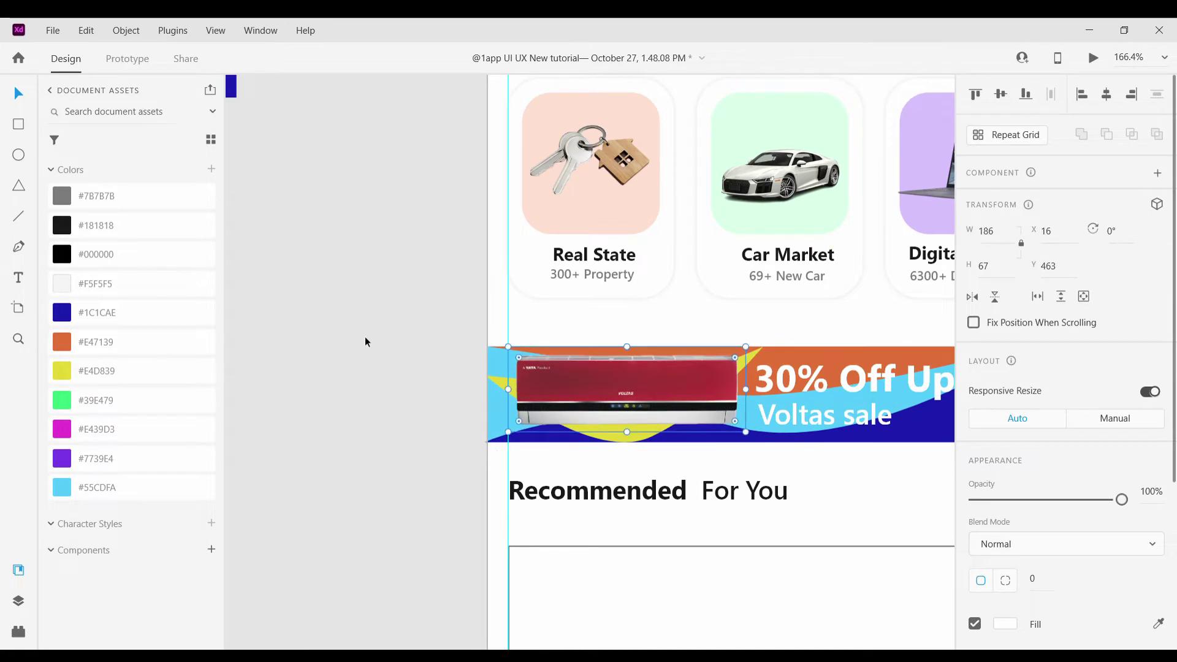
left_click(365, 337)
scroll(656, 327, "right", 2)
left_click(653, 358)
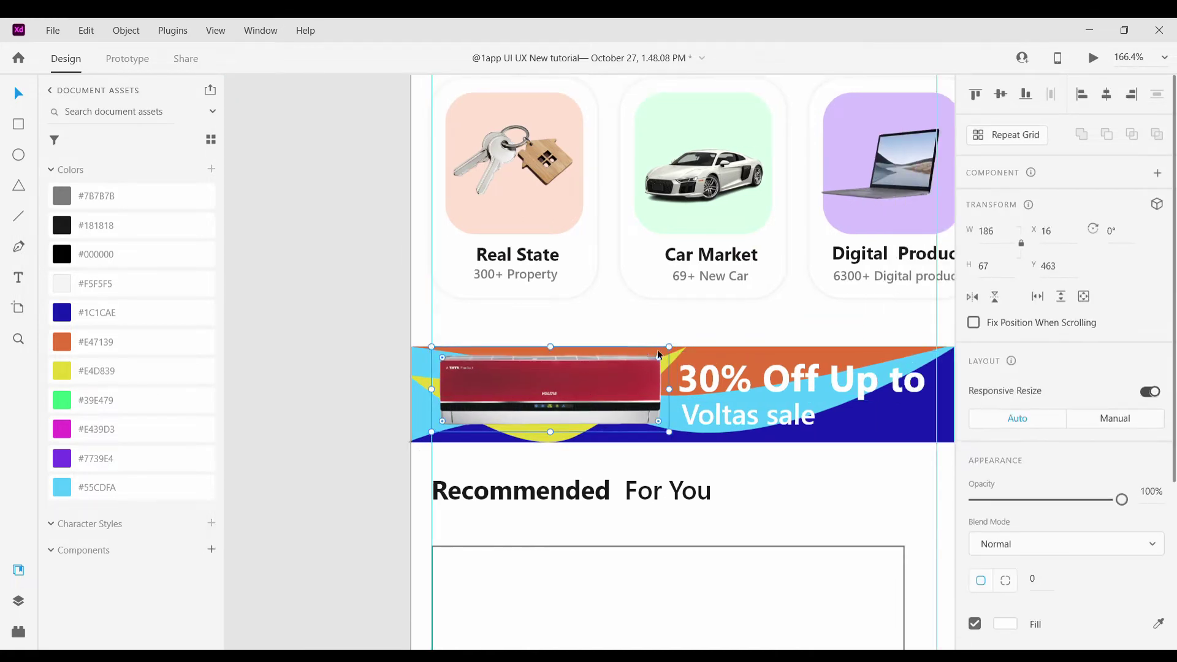
left_click(851, 356)
left_click(849, 350)
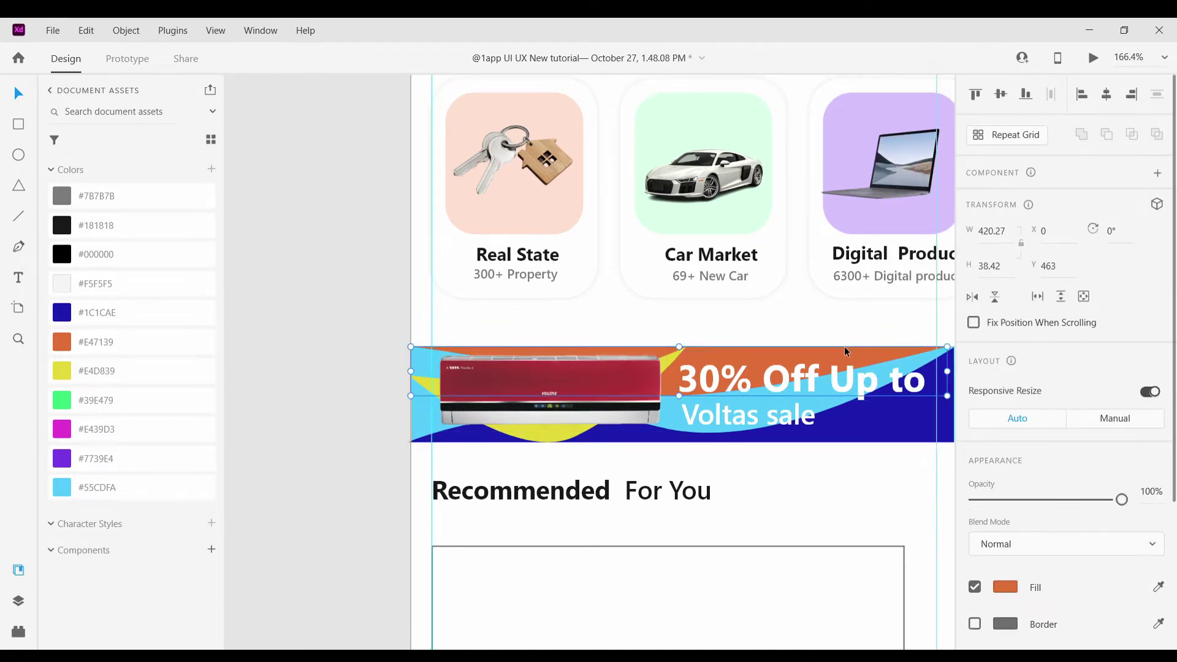
left_click(1005, 587)
left_click(901, 464)
left_click(388, 337)
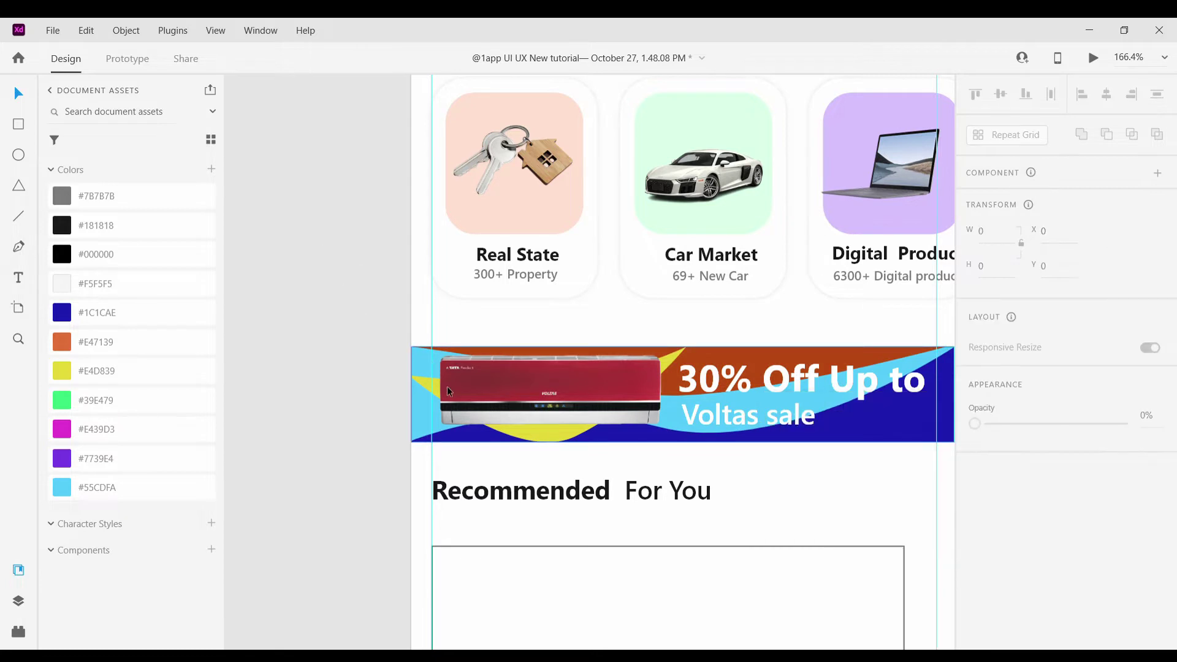
Darken the cyan shape to a deeper blue and the yellow shape to olive
left_click(421, 407)
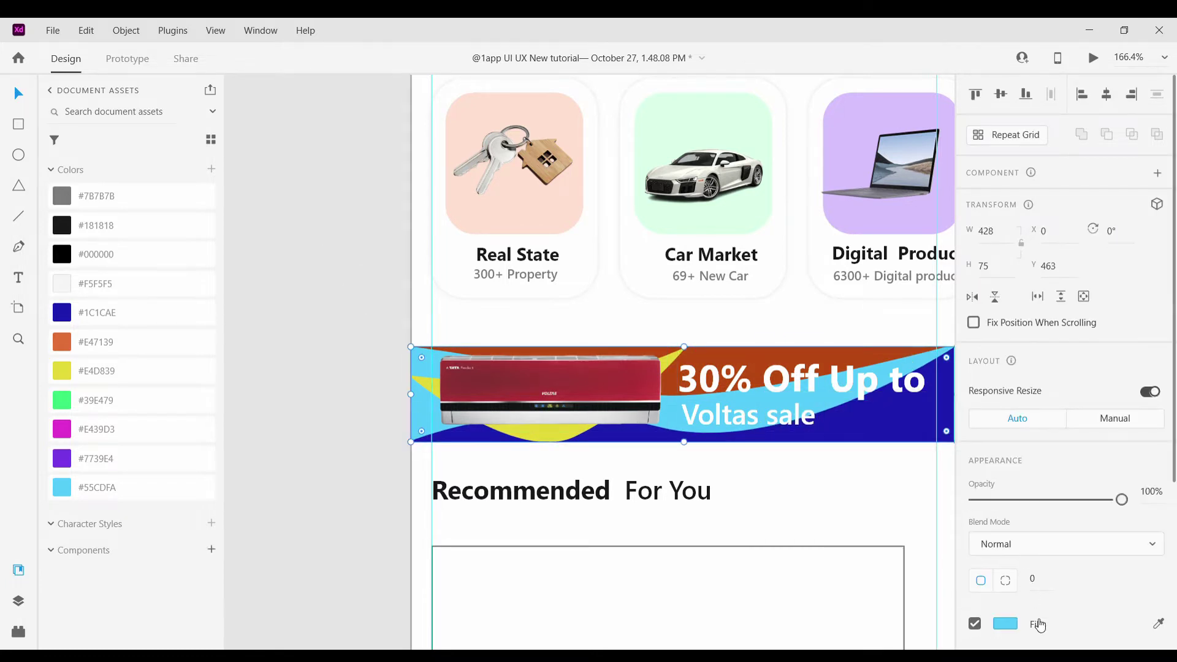
left_click(1005, 623)
left_click(903, 458)
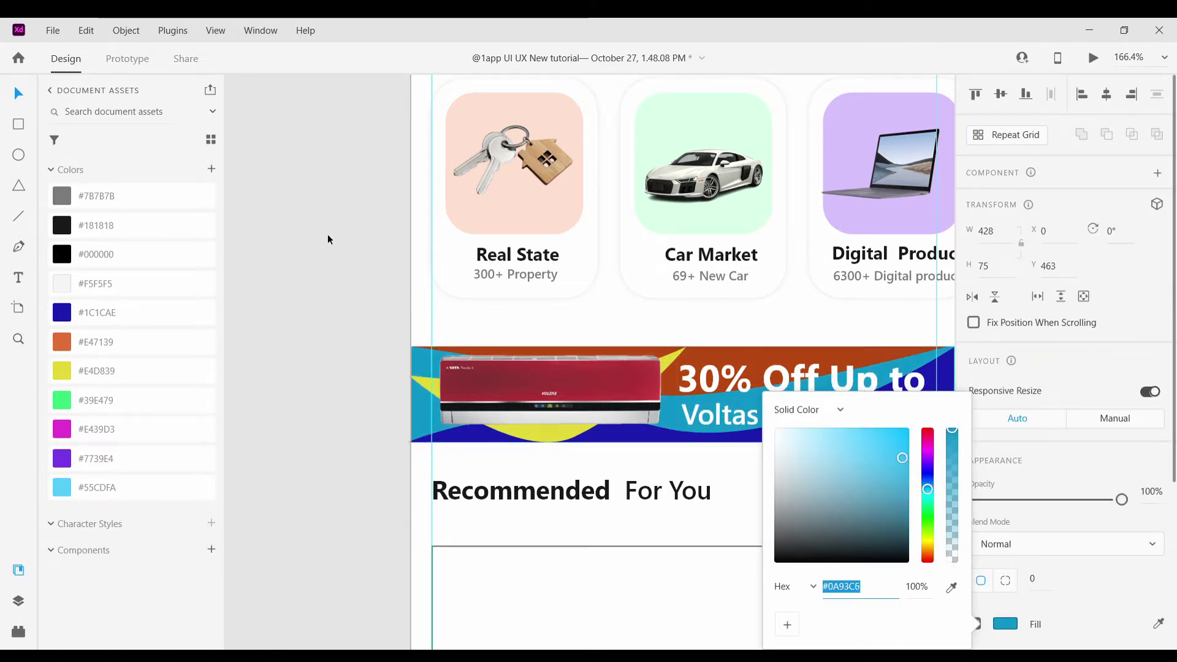
left_click(329, 240)
scroll(454, 424, "up", 3)
left_click(245, 431)
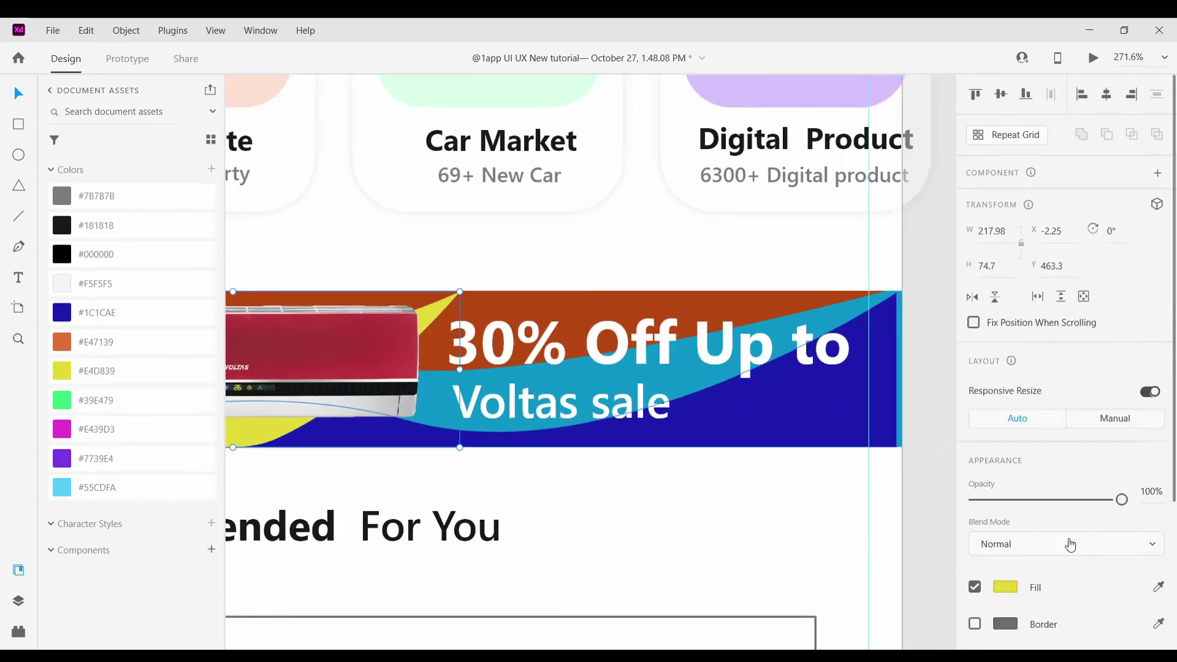
left_click(1011, 589)
left_click(907, 466)
left_click(936, 281)
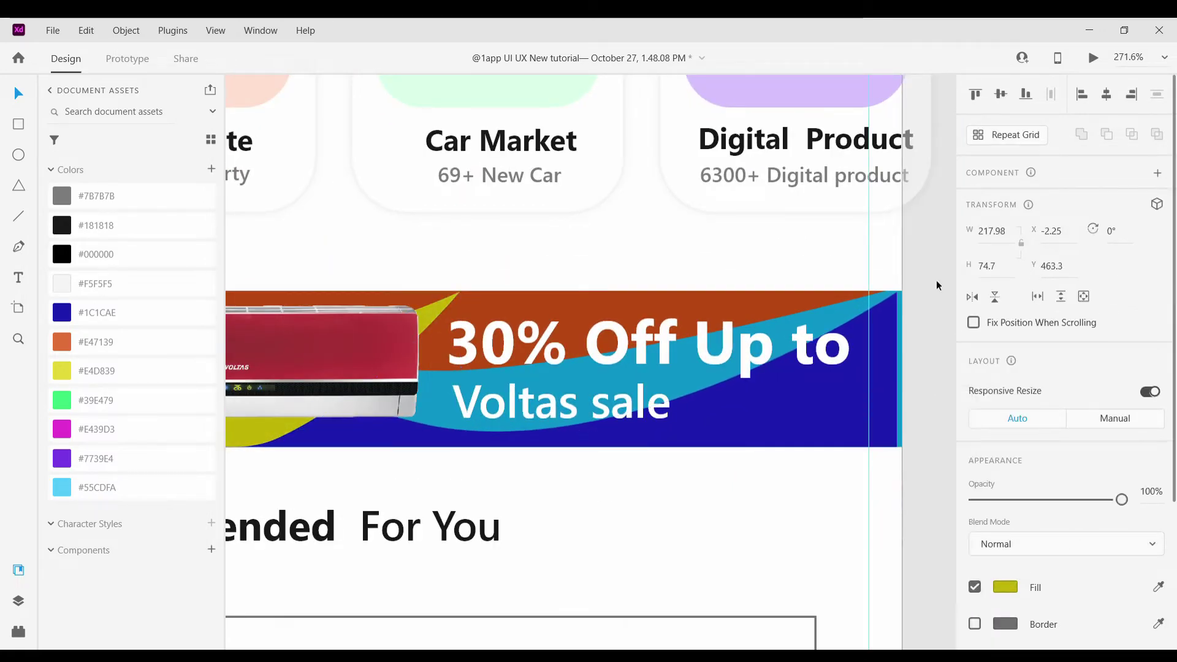
Shrink the "Voltas sale" text from 22 to 18
scroll(936, 411, "down", 5)
scroll(936, 410, "down", 4)
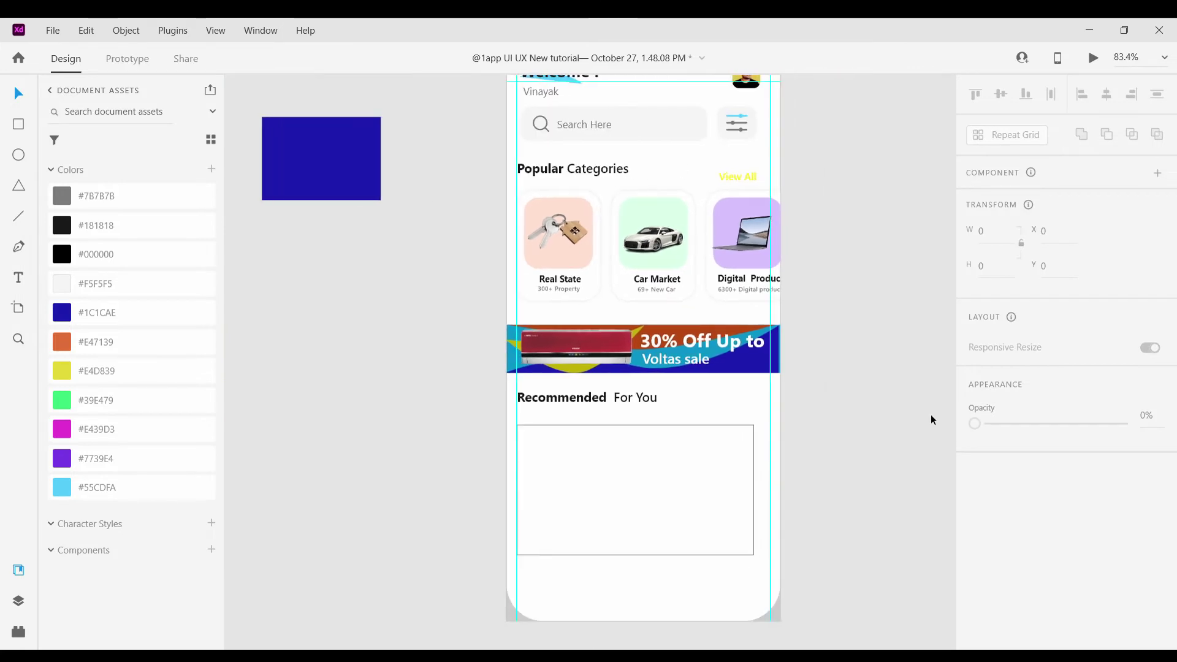
scroll(930, 414, "up", 5)
scroll(866, 443, "down", 1)
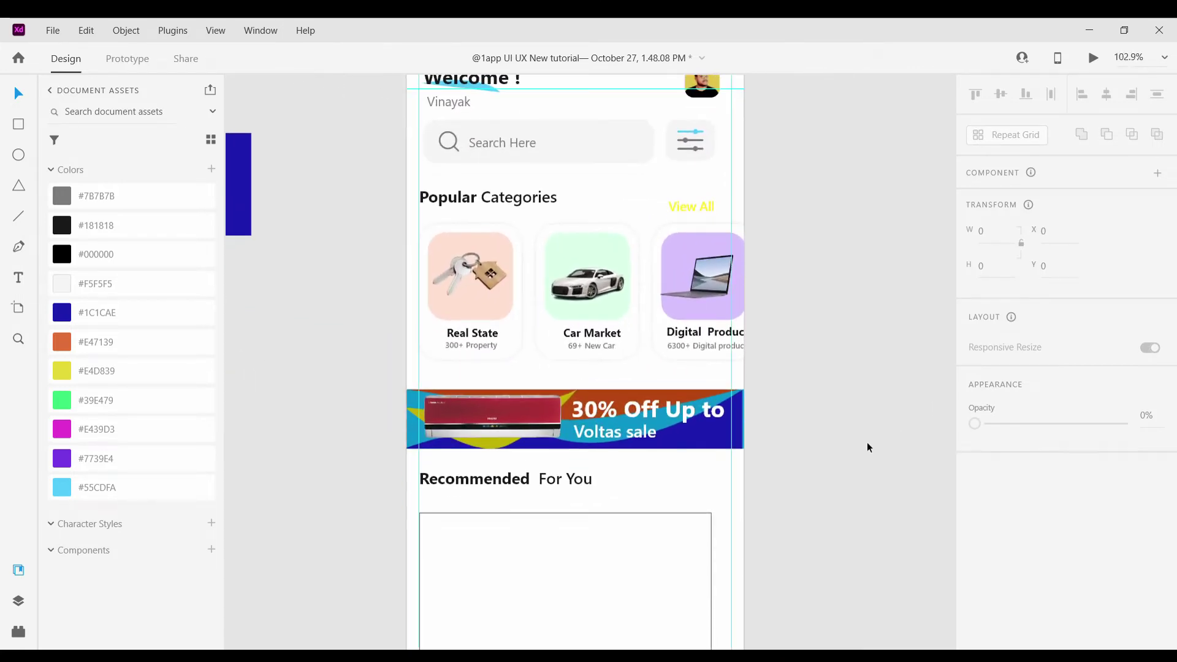
scroll(829, 441, "up", 3)
scroll(518, 441, "down", 1)
scroll(491, 380, "up", 2)
left_click(512, 395)
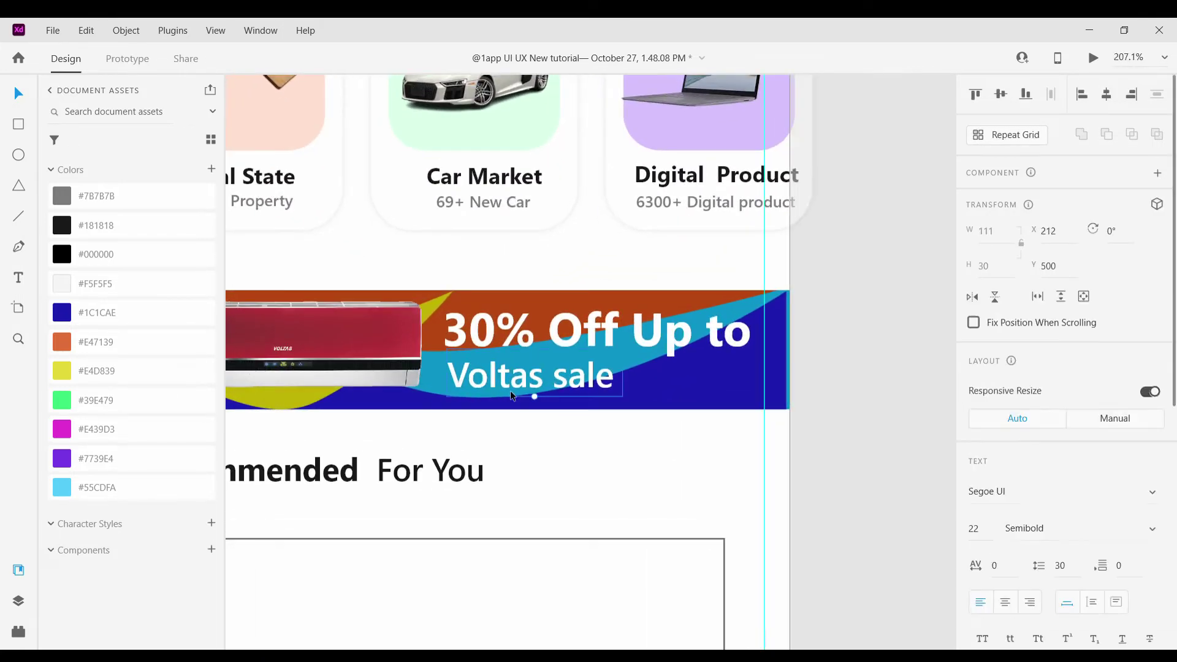
left_click_drag(541, 404, 510, 375)
Nudge the Recommended For You heading down slightly
left_click(596, 433)
scroll(596, 433, "down", 5)
scroll(599, 436, "up", 4)
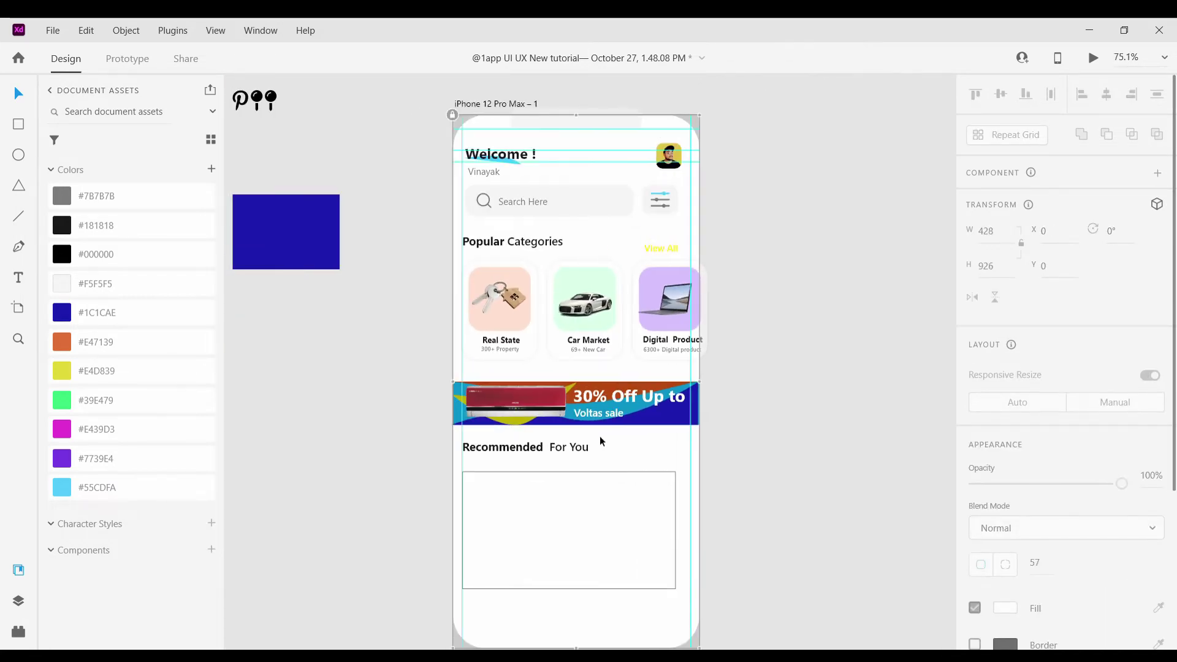
scroll(429, 420, "down", 1)
left_click_drag(388, 424, 368, 429)
scroll(465, 518, "down", 2)
Widen the rectangle below the Recommended For You heading
left_click(455, 506)
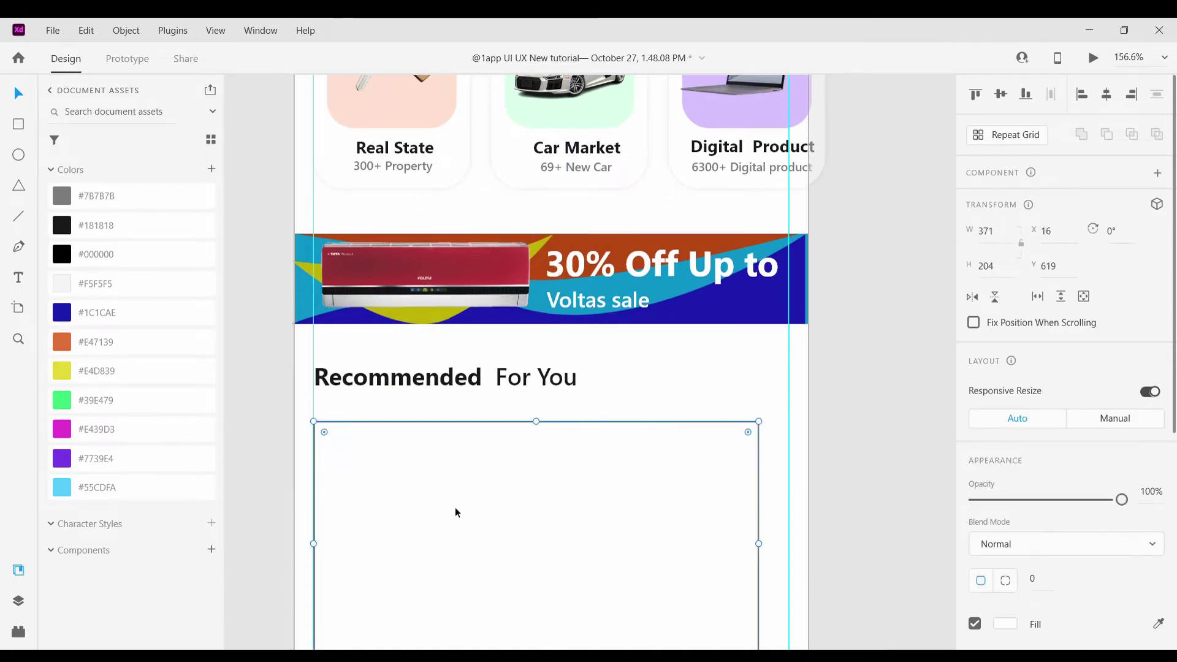
left_click_drag(765, 538, 783, 534)
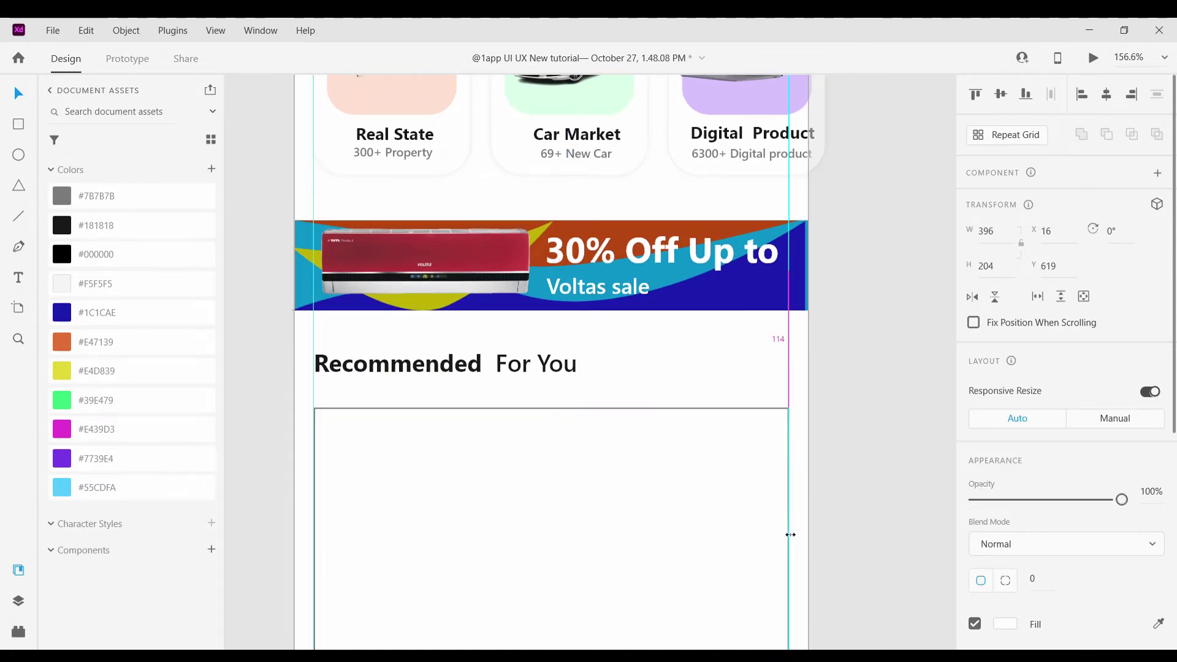
left_click(833, 429)
scroll(834, 428, "down", 3)
scroll(832, 438, "up", 2)
scroll(832, 439, "right", 1)
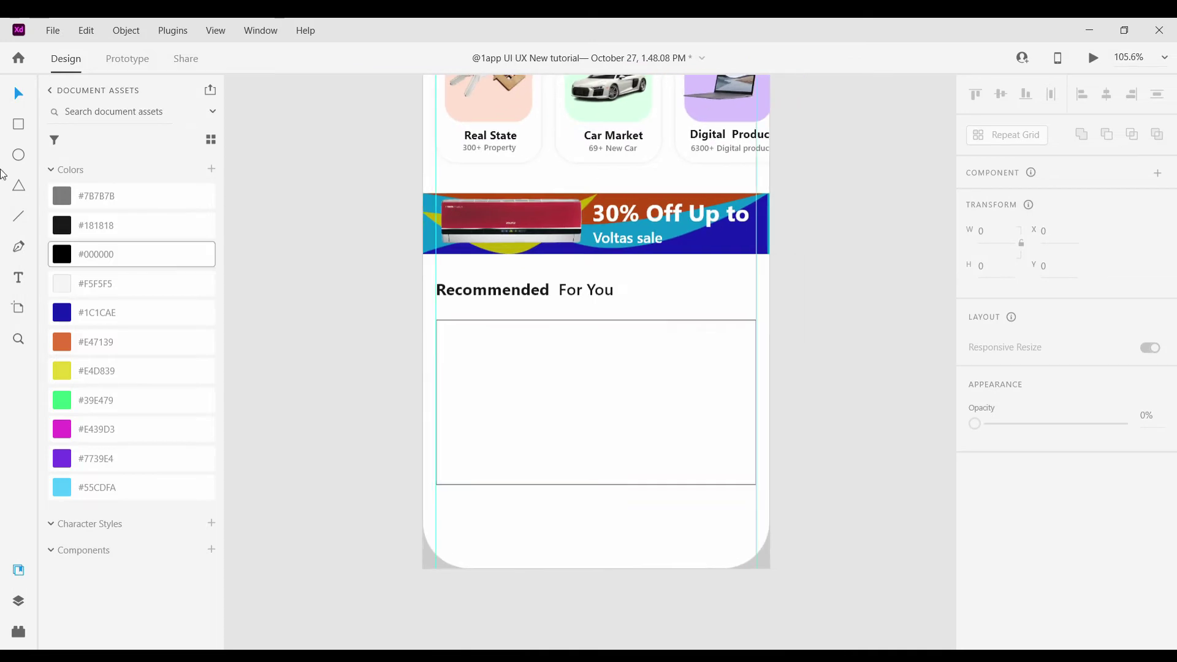
scroll(428, 476, "down", 2)
Draw a 428-wide bottom bar at the artboard bottom with 57 corner radius, 72 tall
mouse_move(424, 459)
left_mouse_down()
mouse_move(518, 491)
mouse_move(748, 444)
mouse_move(776, 519)
left_mouse_up()
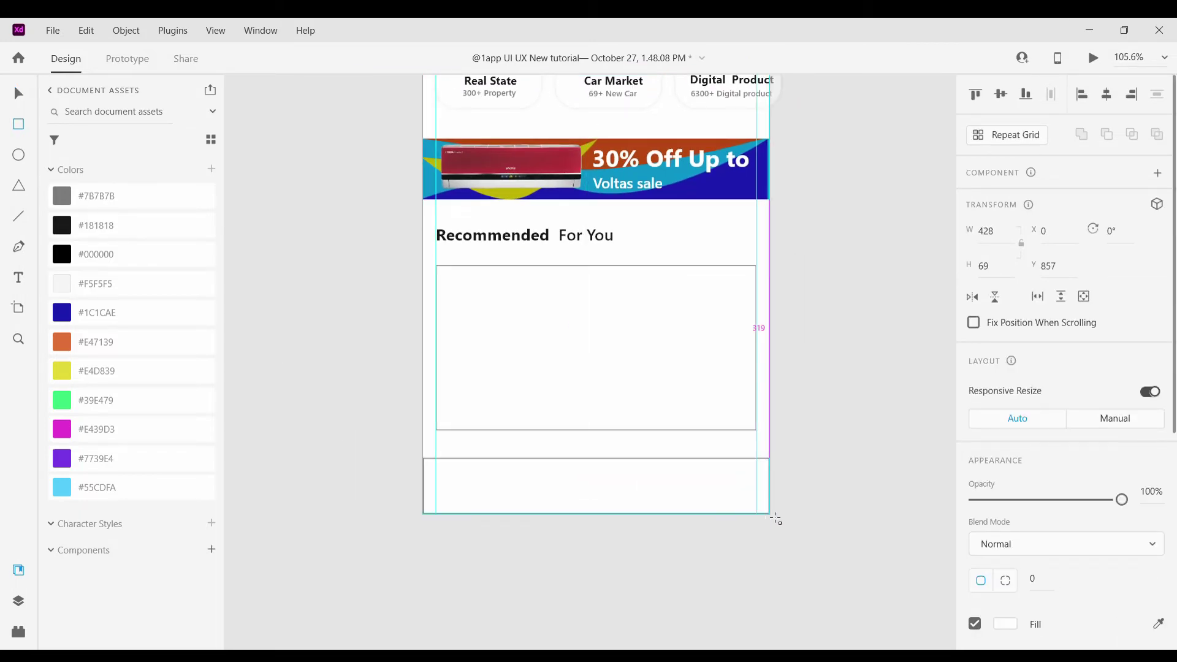
left_click(829, 410)
left_click(466, 491)
left_click_drag(433, 502, 473, 488)
left_click(509, 477)
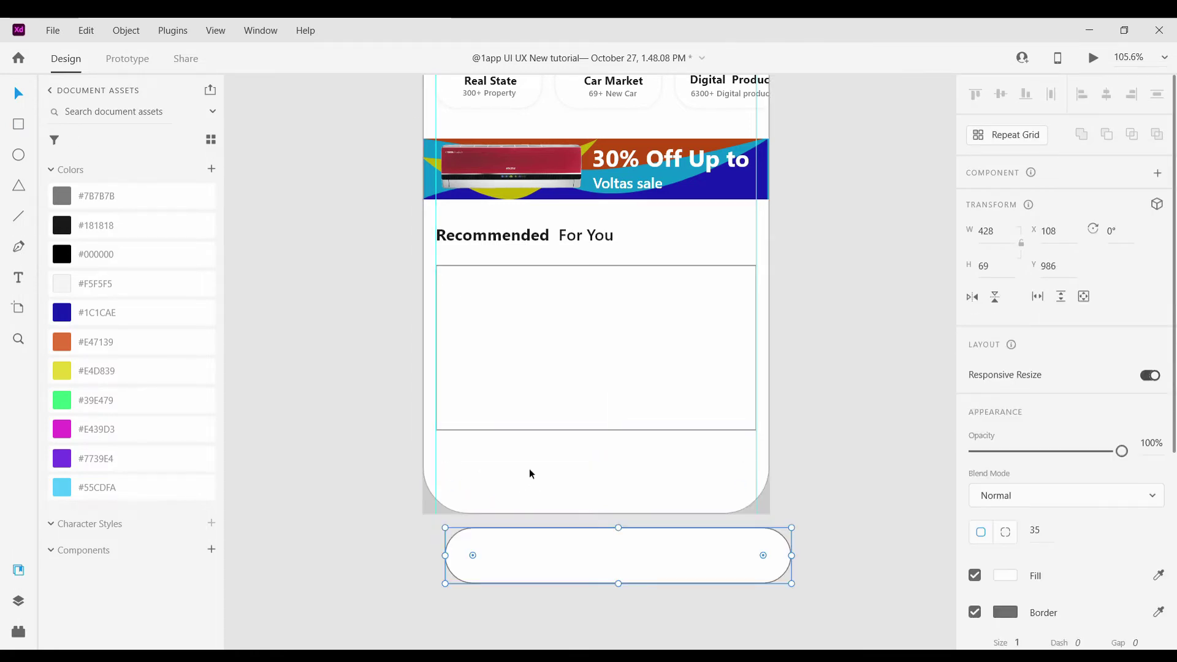
left_click_drag(539, 476, 528, 496)
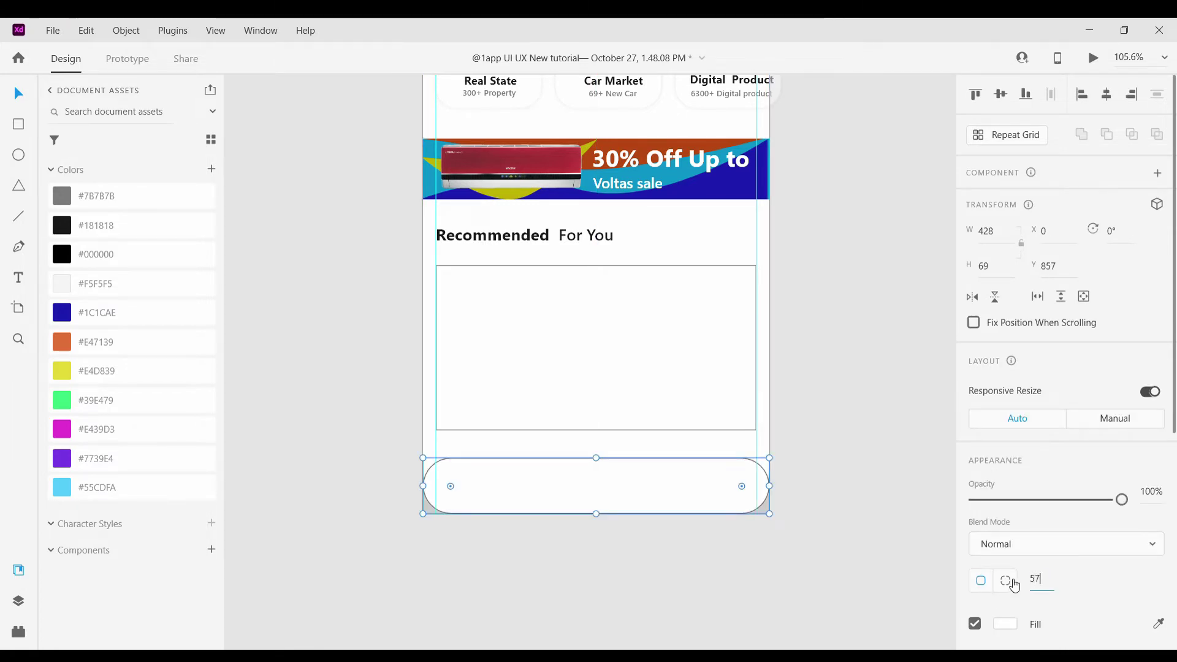
key("Return")
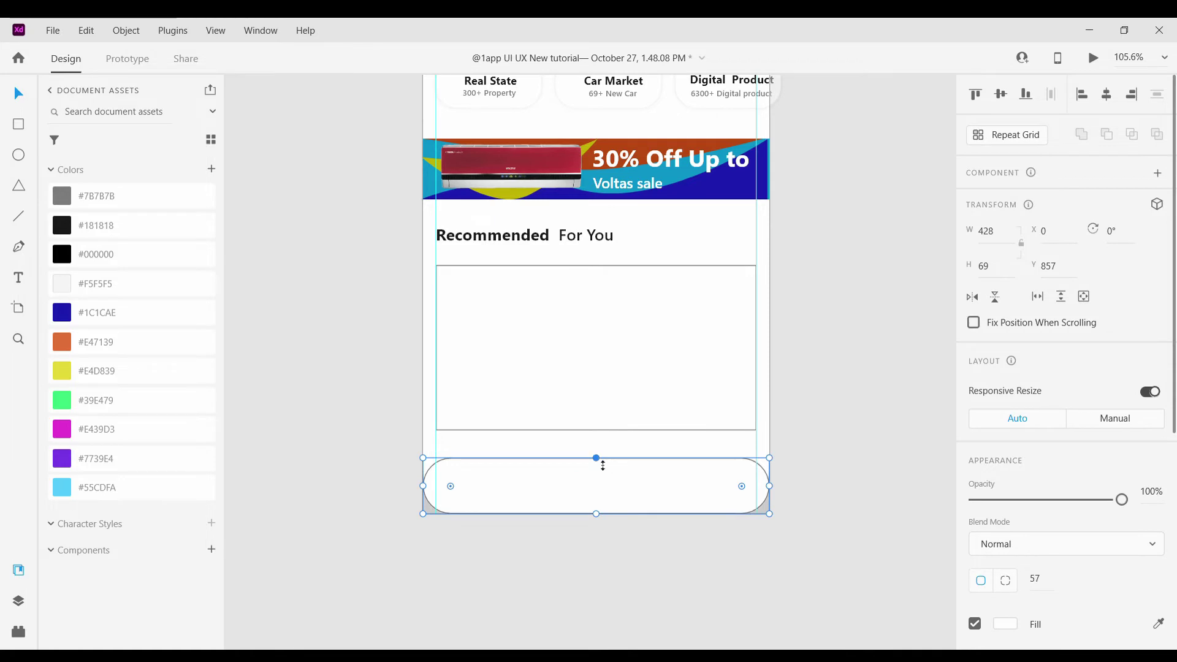
left_click_drag(604, 466, 601, 463)
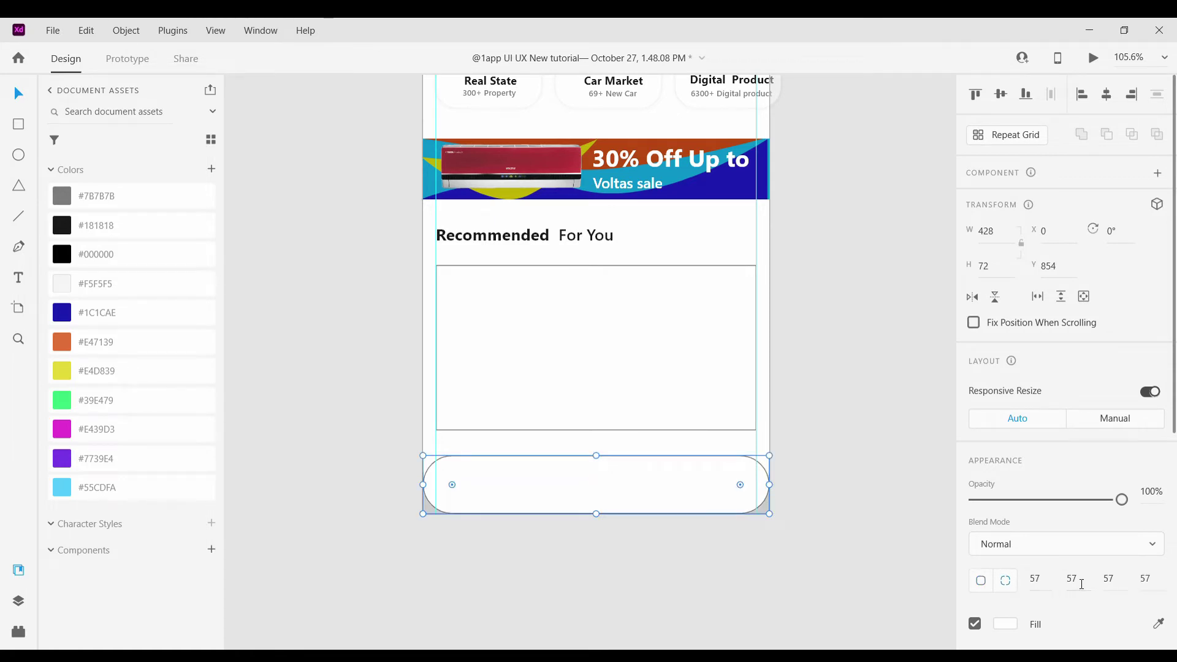
Set the bottom bar's corner radii to 0, 0, 57, 57 for square top corners
left_click(768, 513)
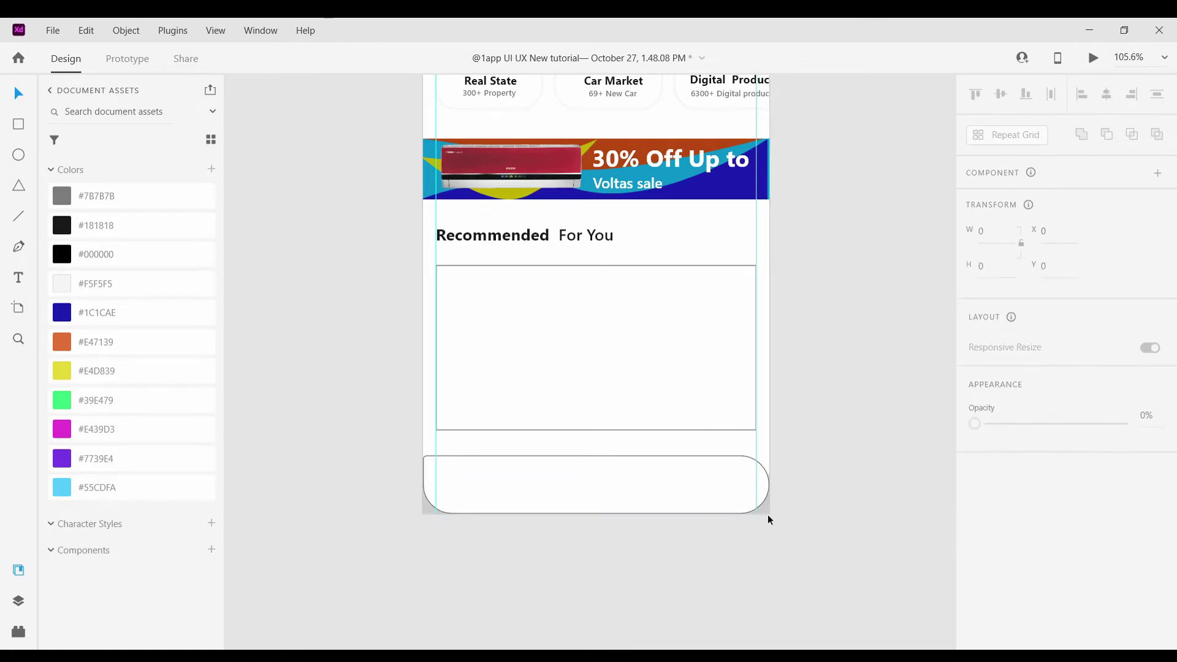
left_click(562, 469)
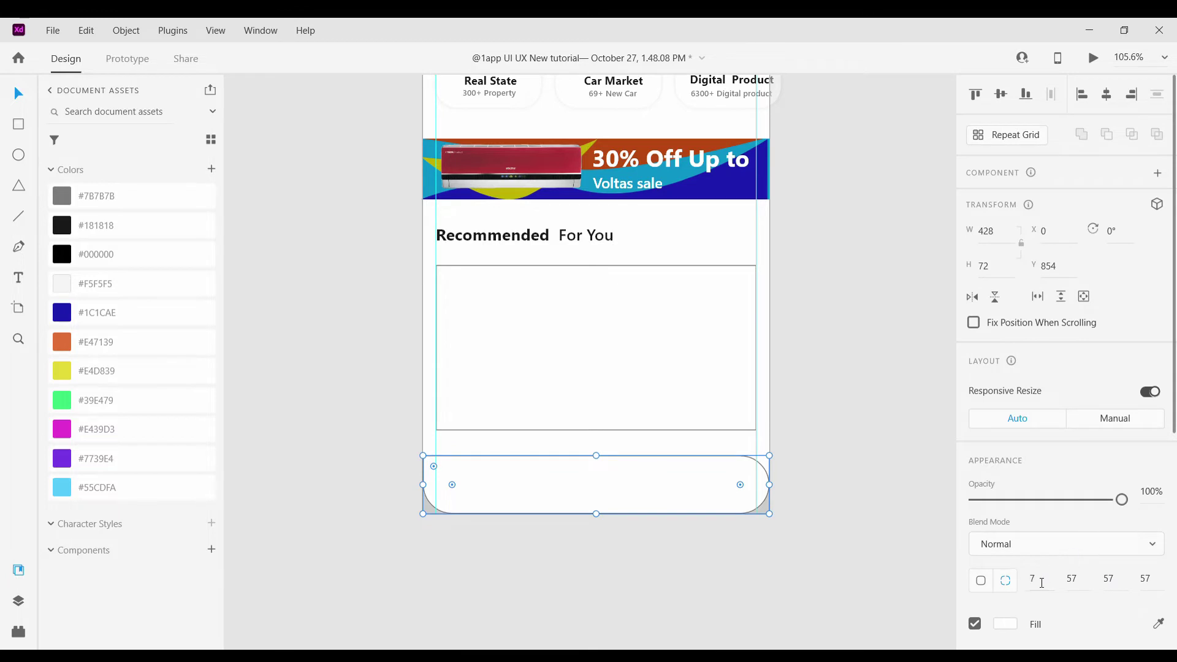
type("0")
key("Return")
key("Return")
scroll(1103, 607, "down", 5)
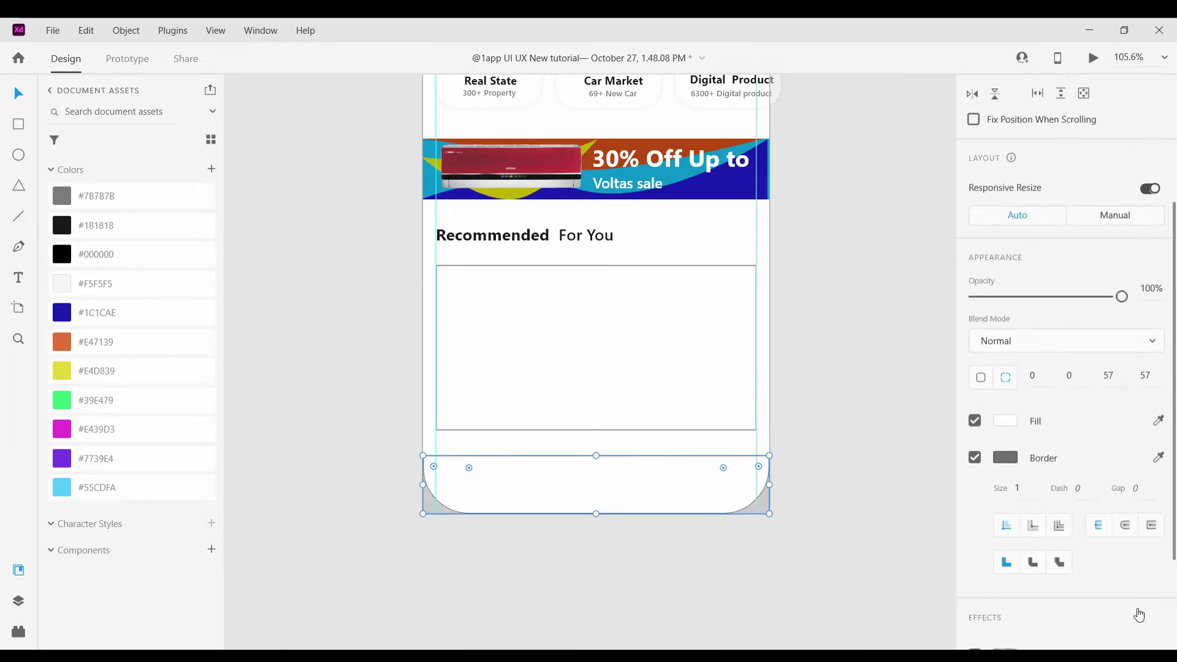
left_click(811, 513)
scroll(811, 513, "down", 5)
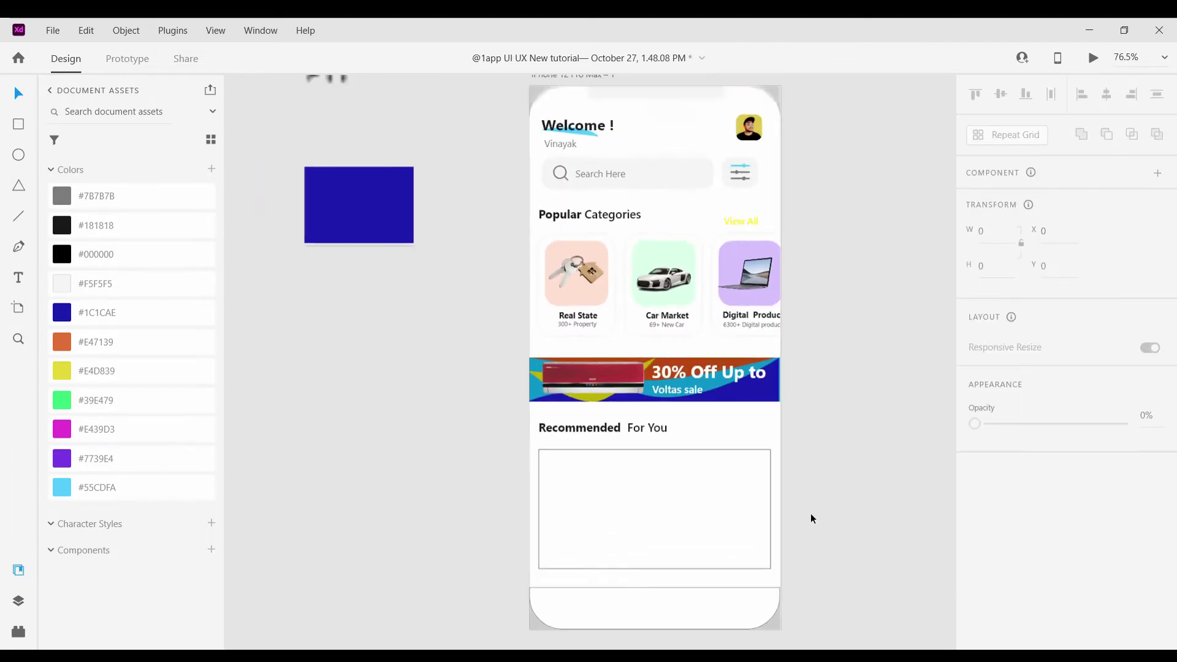
scroll(811, 519, "down", 3)
scroll(857, 523, "up", 5)
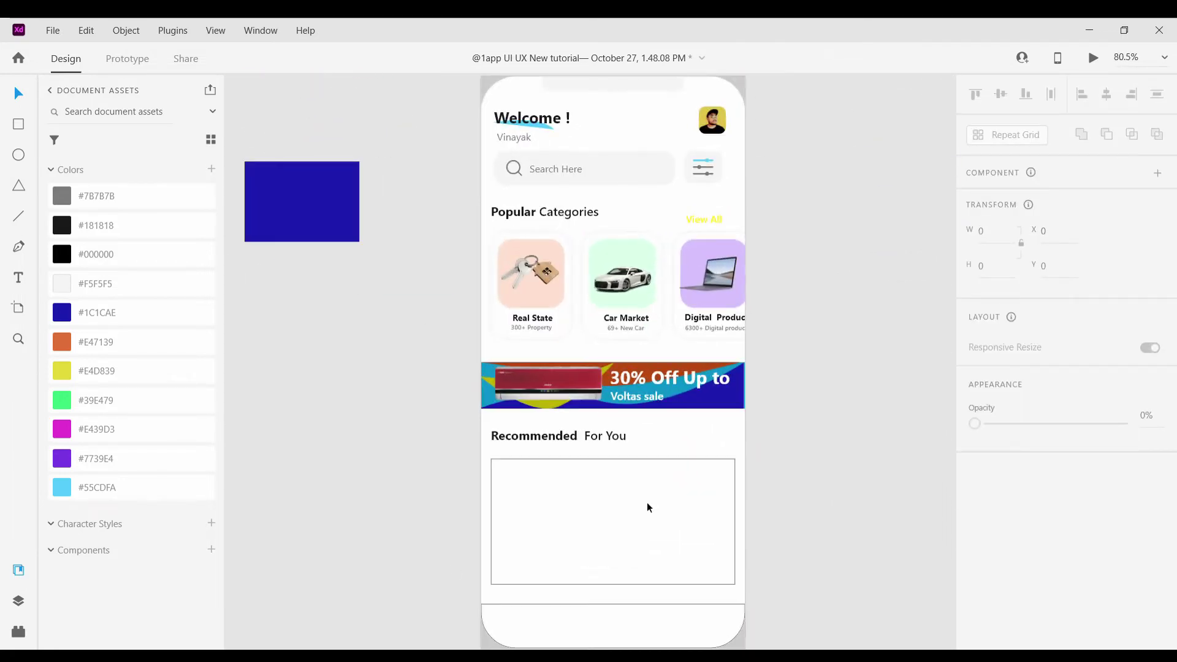
Round the corners of the Recommended For You card
left_click(646, 507)
scroll(511, 478, "up", 2)
scroll(512, 478, "up", 2)
left_click_drag(472, 449, 482, 454)
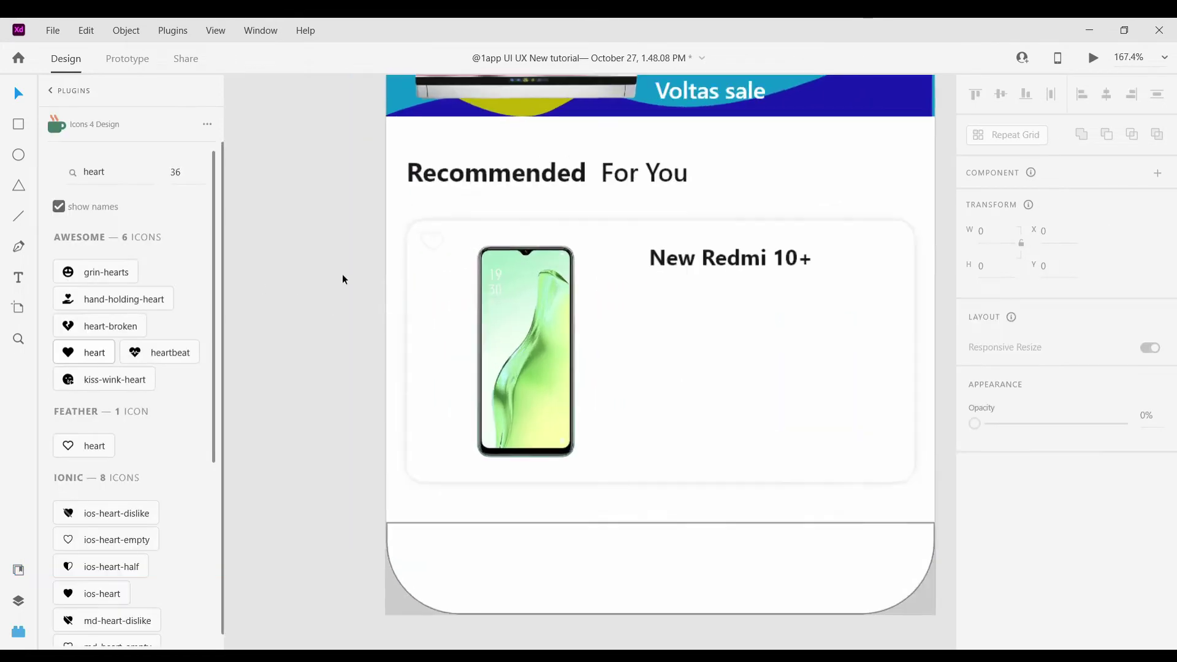
scroll(342, 279, "up", 2)
Give the heart icon on the card a black outline
left_click(475, 239)
scroll(1062, 422, "down", 3)
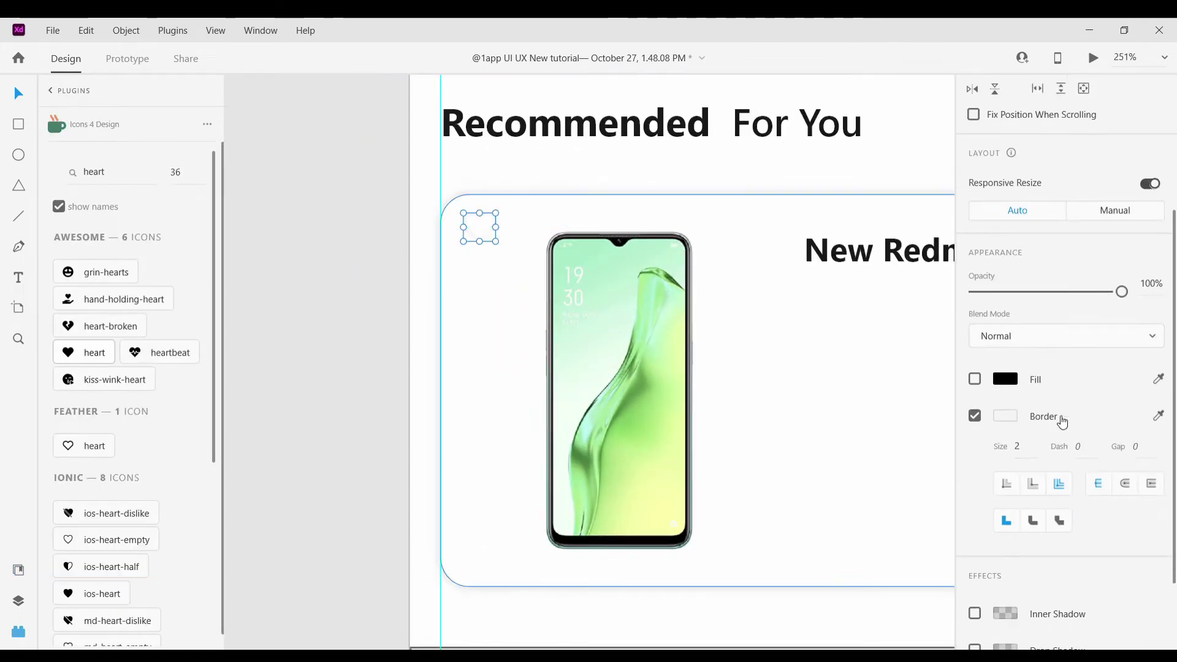
left_click(1030, 386)
Draw a light grey, borderless circle and place it behind the heart
left_click(19, 155)
scroll(448, 190, "up", 3)
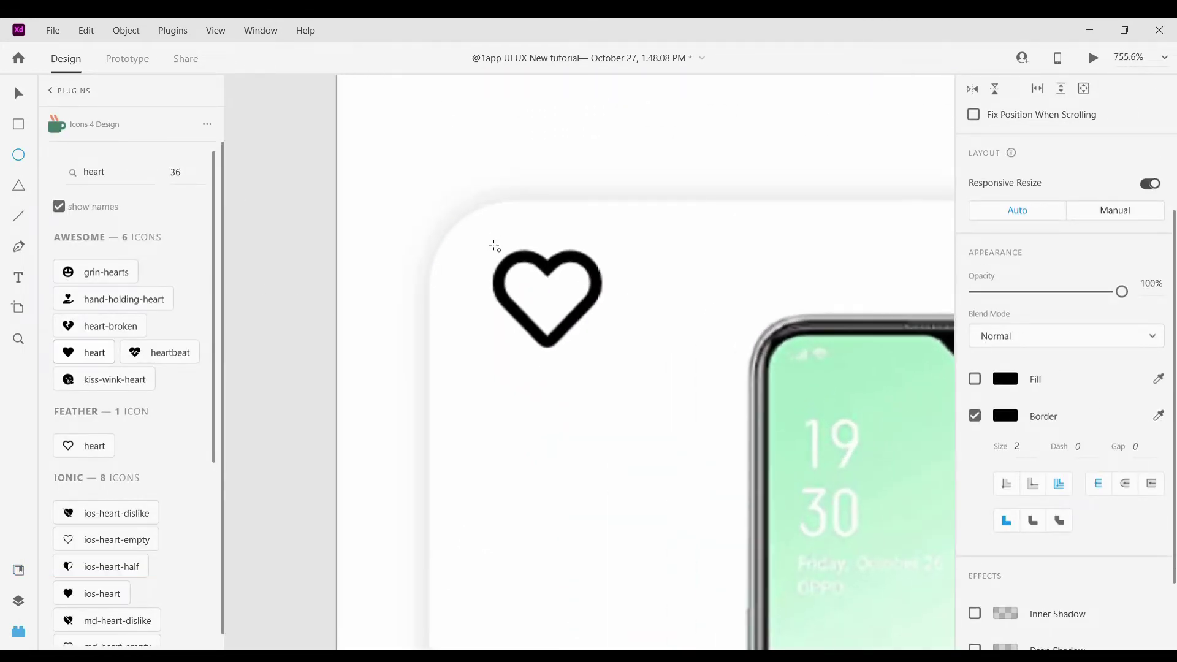
left_click_drag(481, 236, 556, 308)
mouse_move(635, 381)
left_mouse_down()
mouse_move(704, 428)
mouse_move(678, 432)
left_mouse_up()
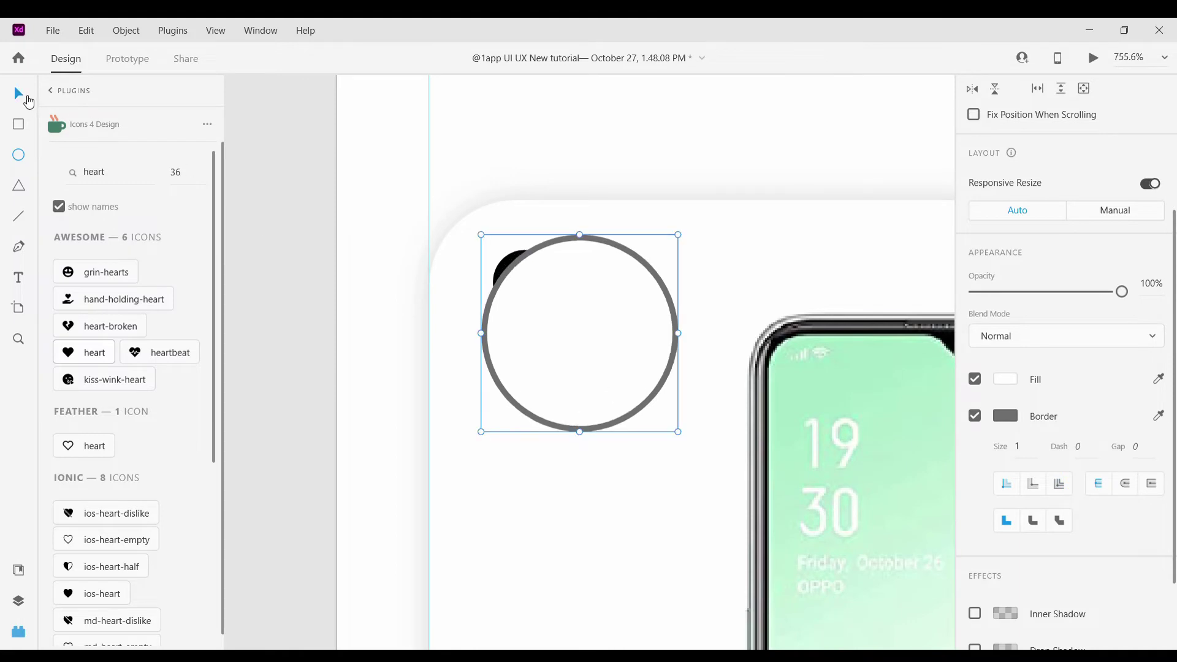
left_click(1158, 379)
left_click(1100, 256)
left_click(975, 415)
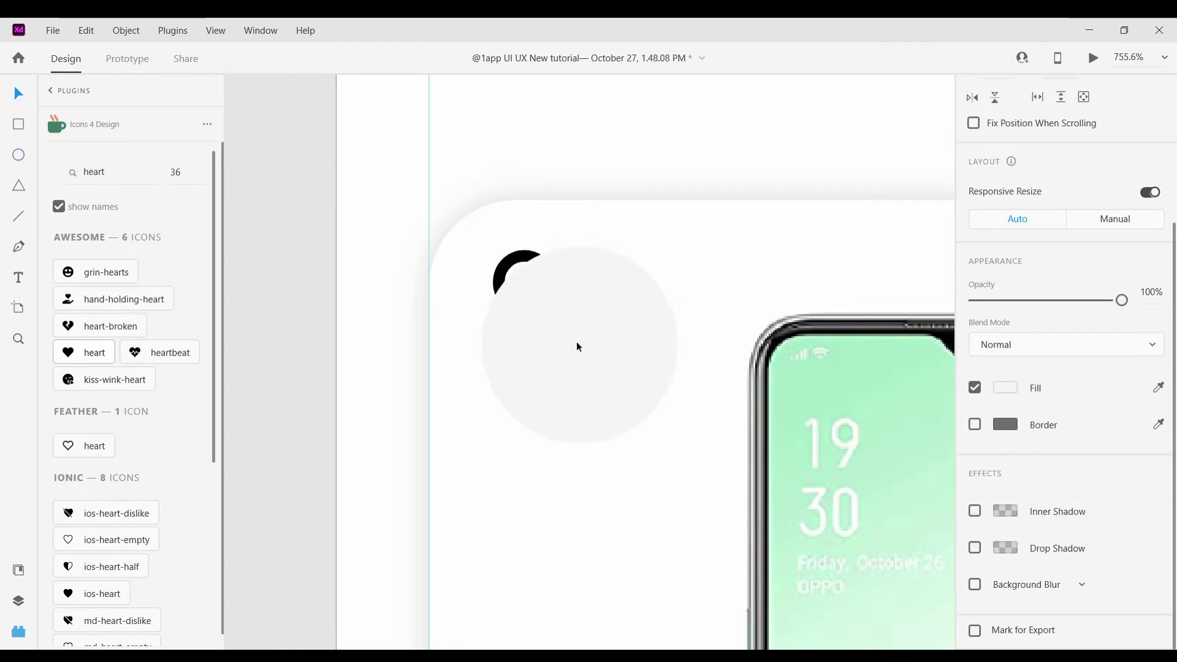
left_click_drag(578, 347, 573, 404)
Enlarge the heart and position it inside the grey circle
left_click(561, 270)
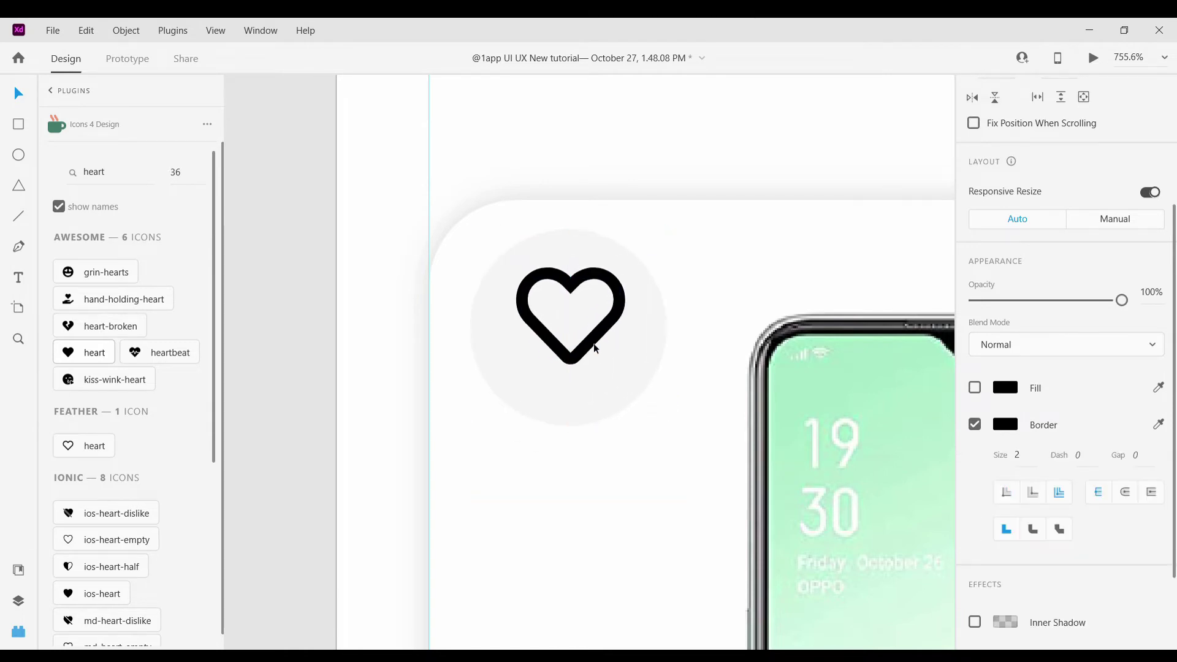
left_click_drag(625, 366, 594, 366)
scroll(592, 367, "down", 5)
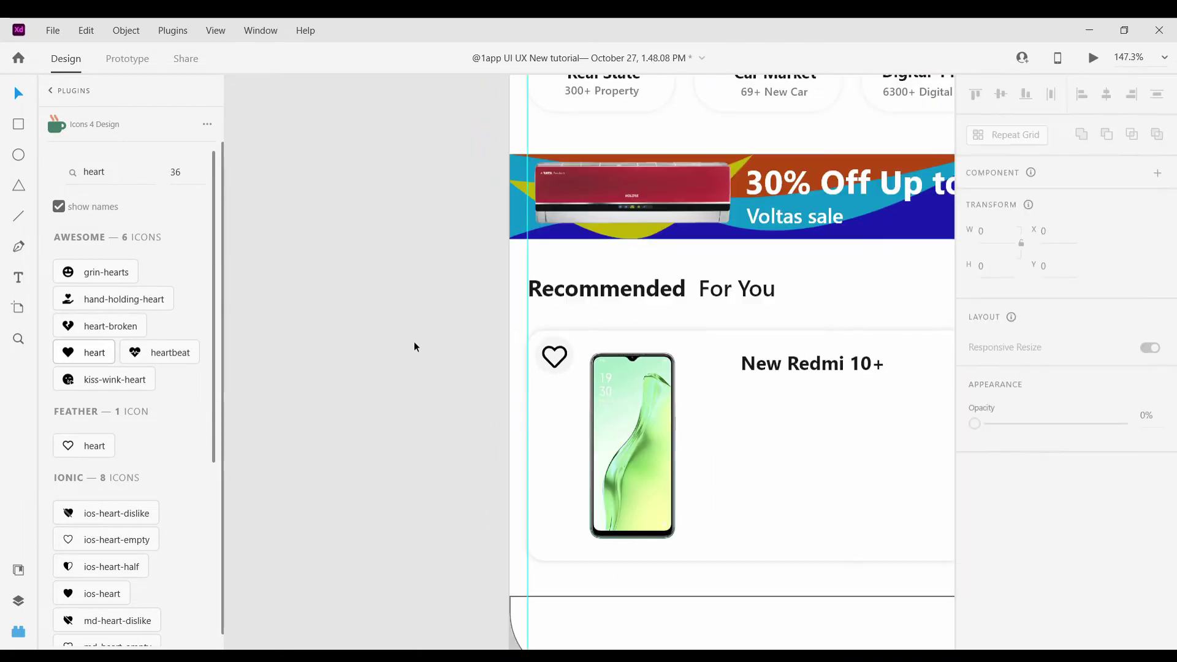
scroll(414, 347, "down", 3)
scroll(363, 368, "up", 8)
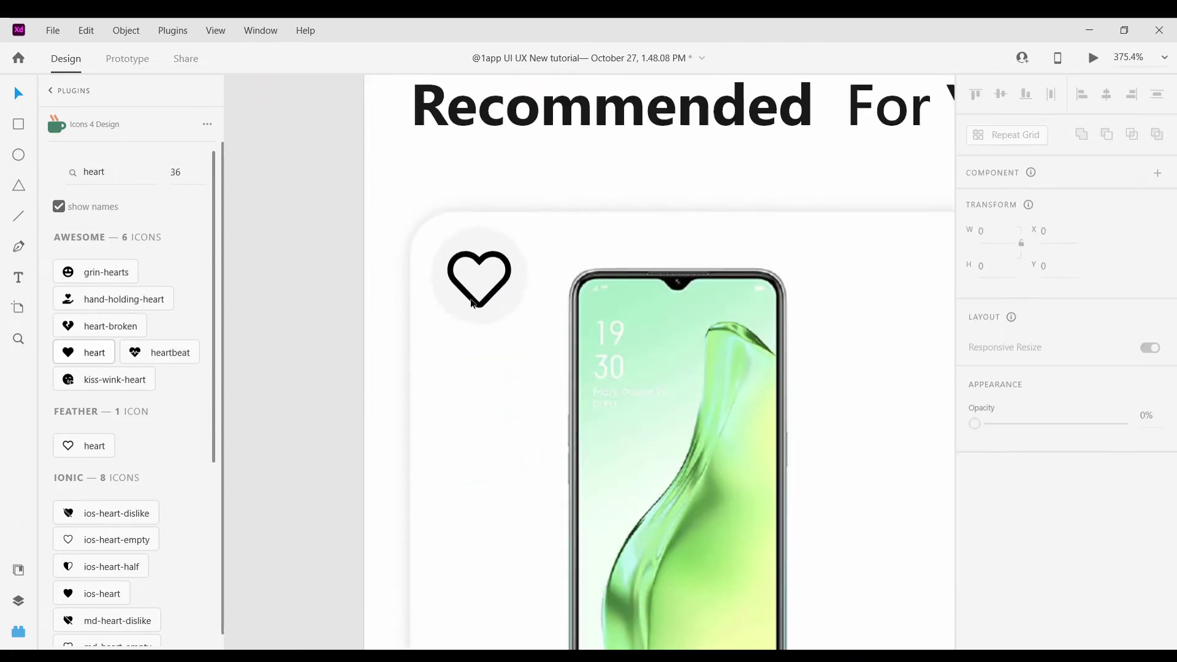
Shrink the heart slightly within the grouped circle
left_click(472, 303)
scroll(1040, 588, "down", 2)
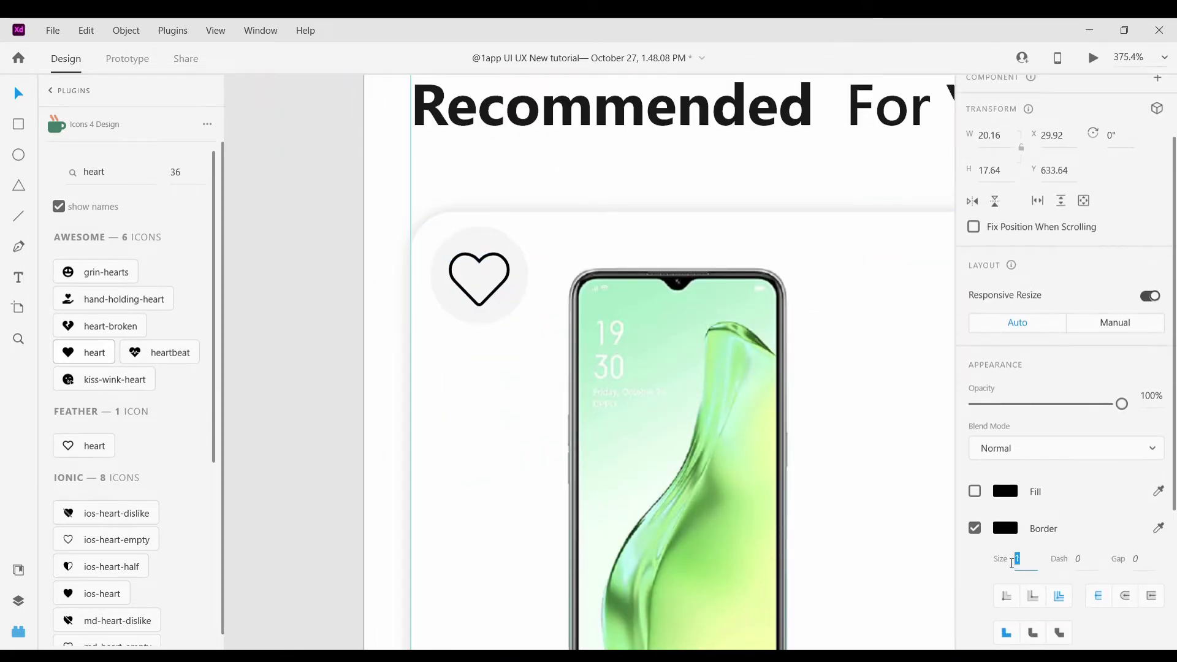
scroll(314, 382, "down", 5)
scroll(328, 365, "up", 10)
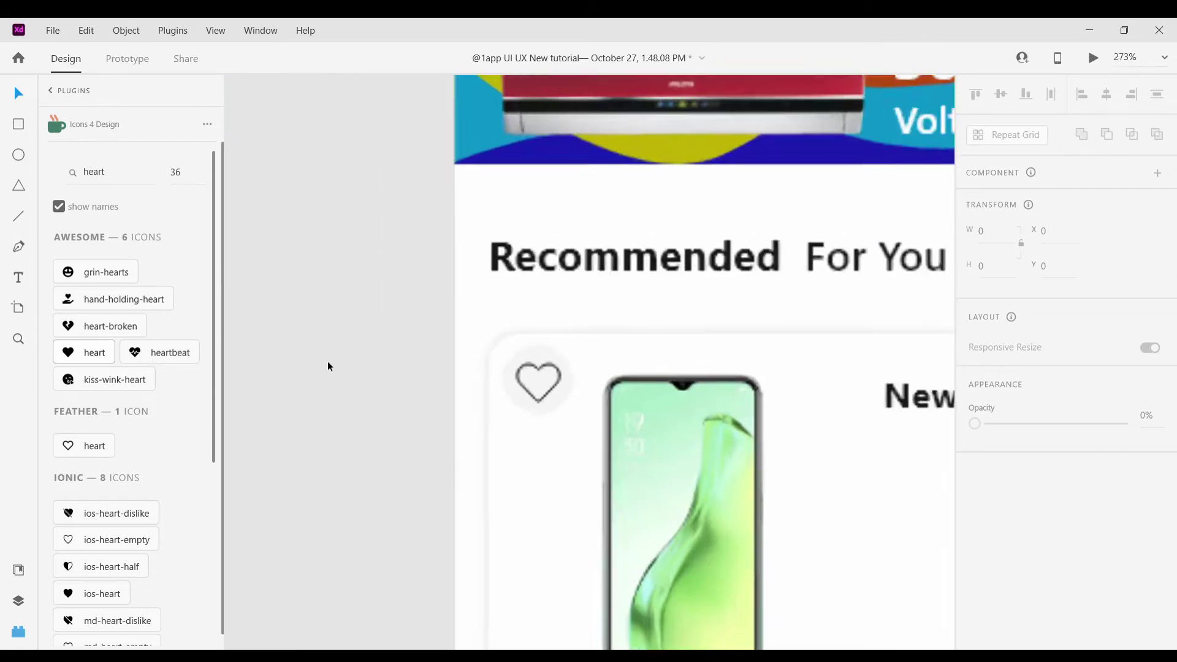
left_click(642, 403)
double_click(644, 405)
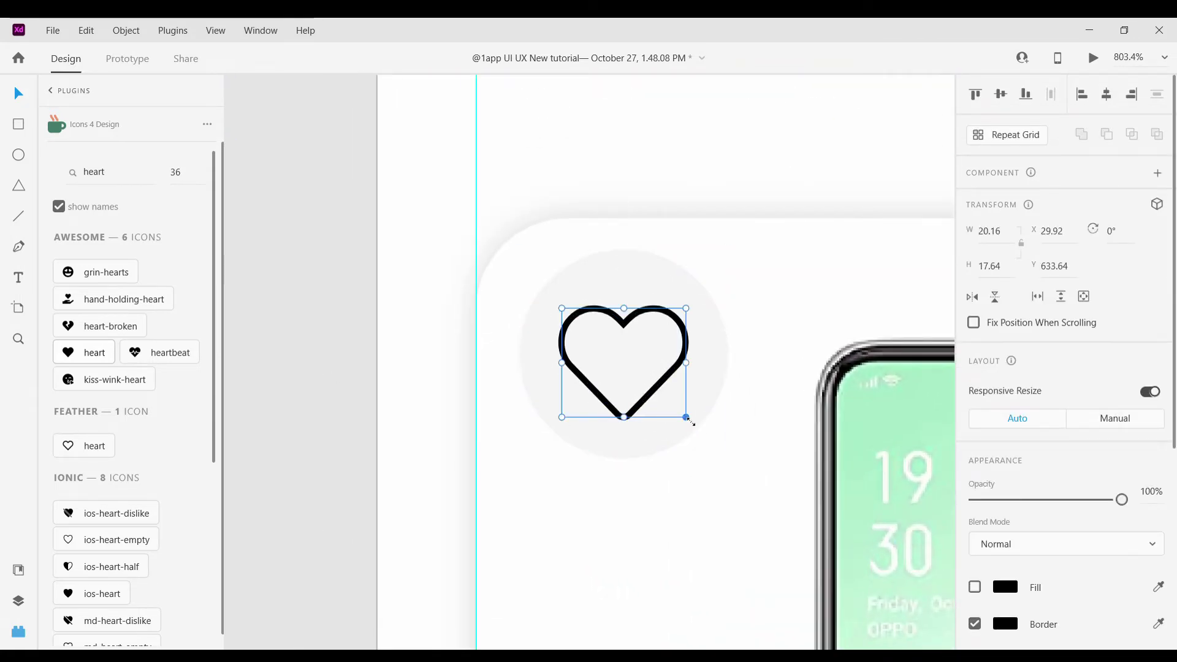
left_click_drag(685, 417, 647, 389)
Set the heart's border colour to dark grey #414040
left_click(1005, 624)
left_click(777, 531)
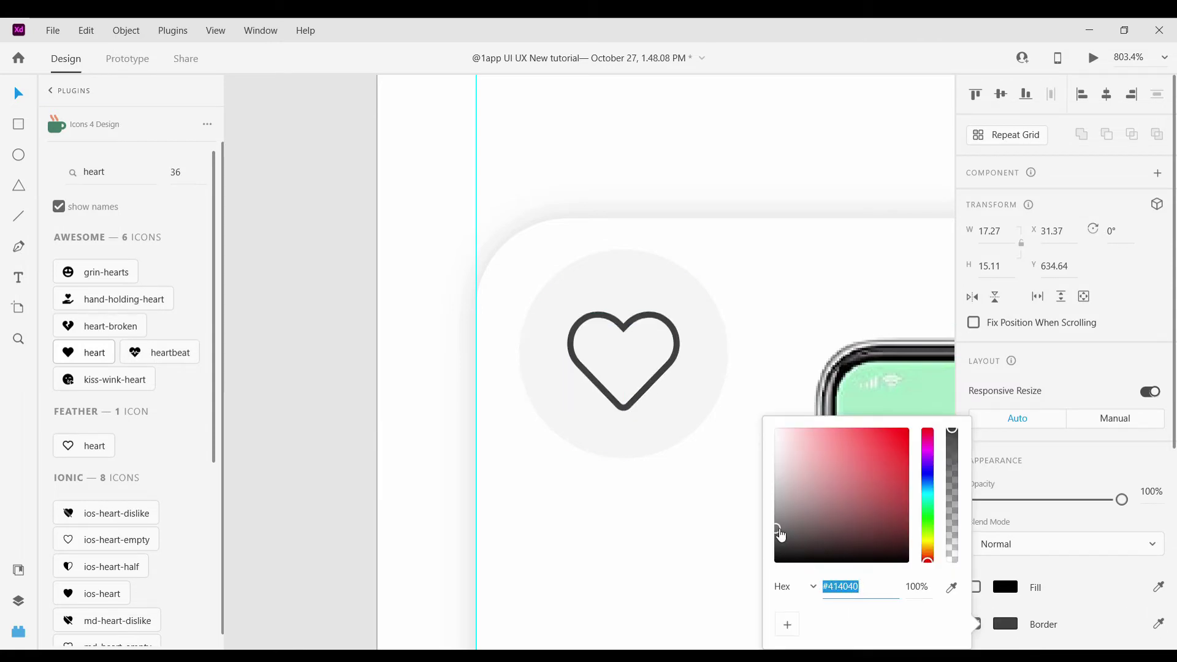
left_click(338, 384)
scroll(328, 368, "down", 10, "ctrl")
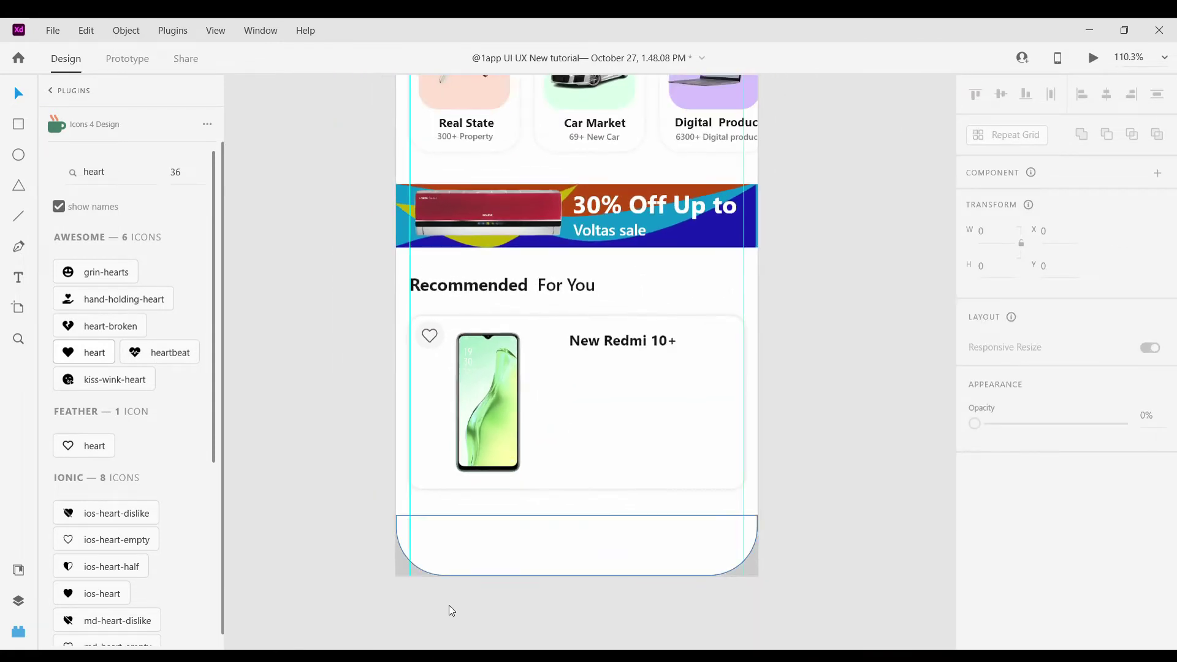
Duplicate the New Redmi 10+ title twice further down the card
double_click(619, 341)
left_click(886, 380)
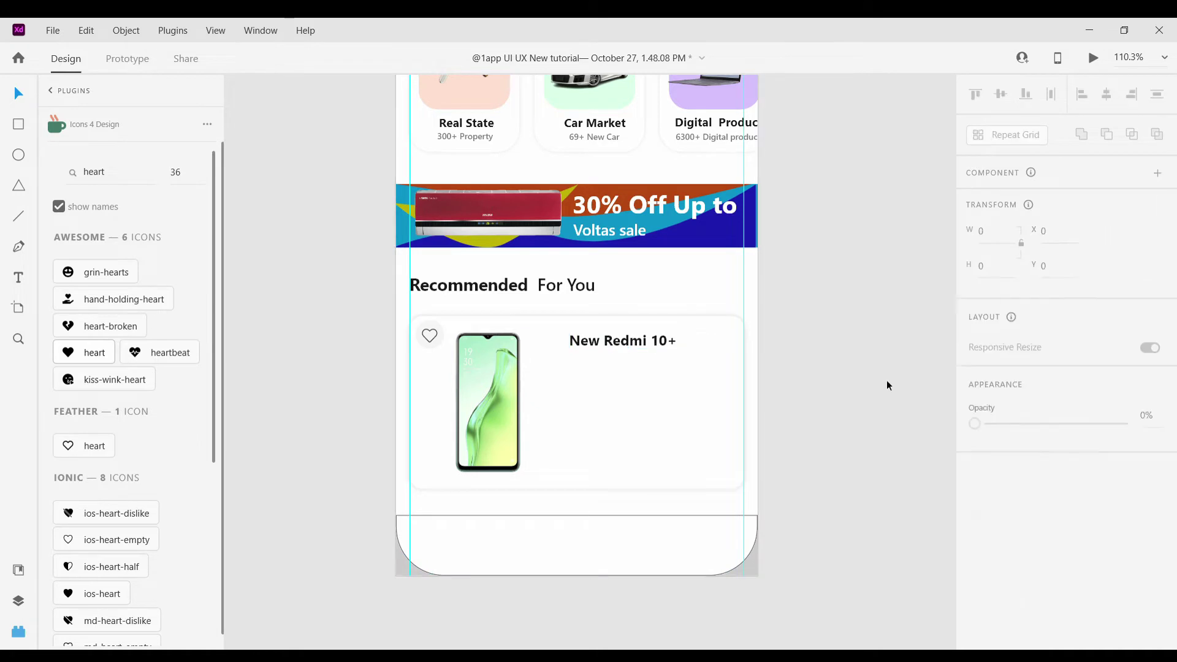
double_click(605, 342)
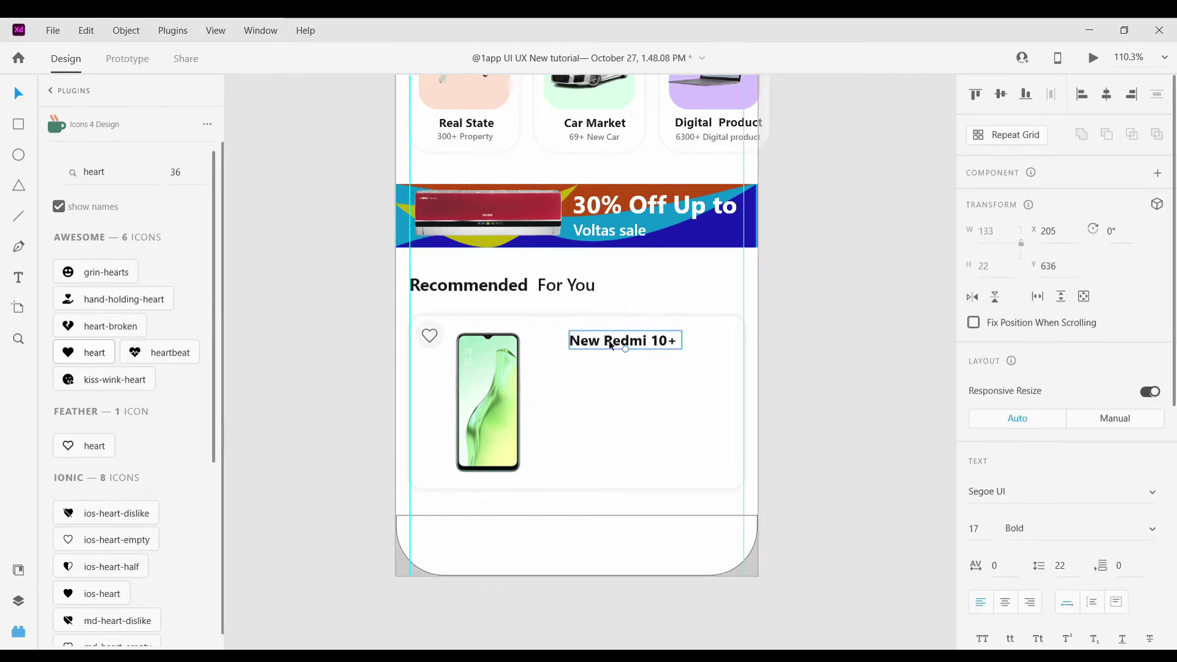
left_click_drag(609, 341, 612, 428, "alt")
left_click_drag(614, 344, 612, 369, "alt")
Try saved document colours on the copied text, then undo the grey change
left_click(18, 570)
left_click(147, 284)
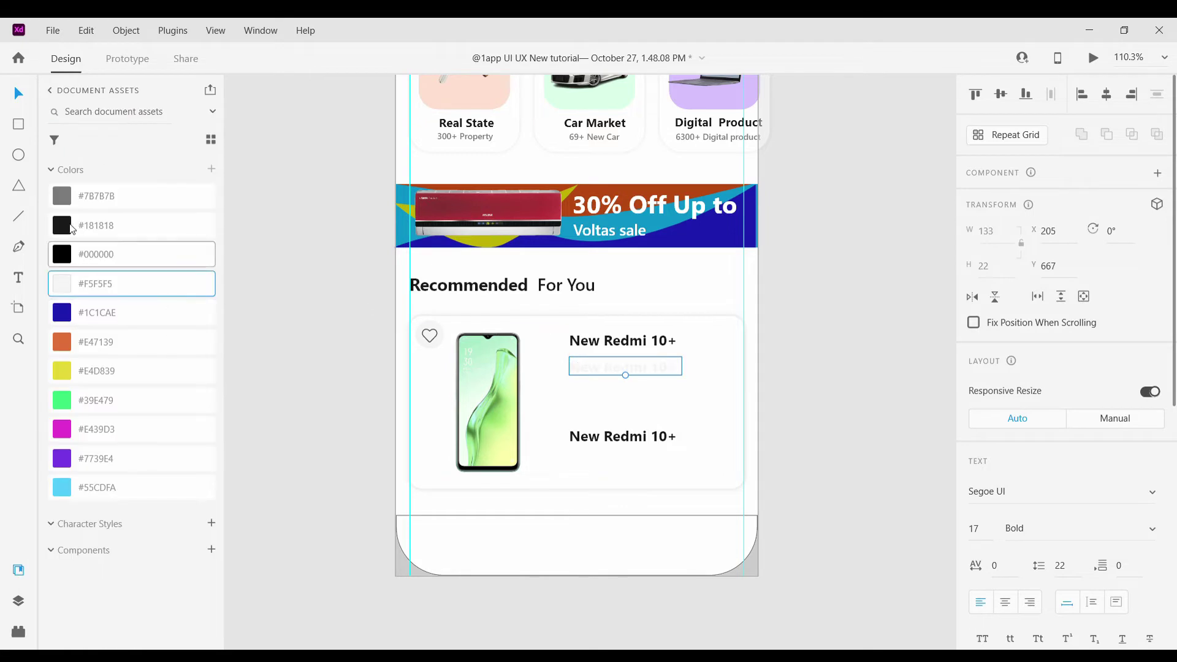
left_click(135, 196)
scroll(626, 368, "up", 3)
key("ctrl+z")
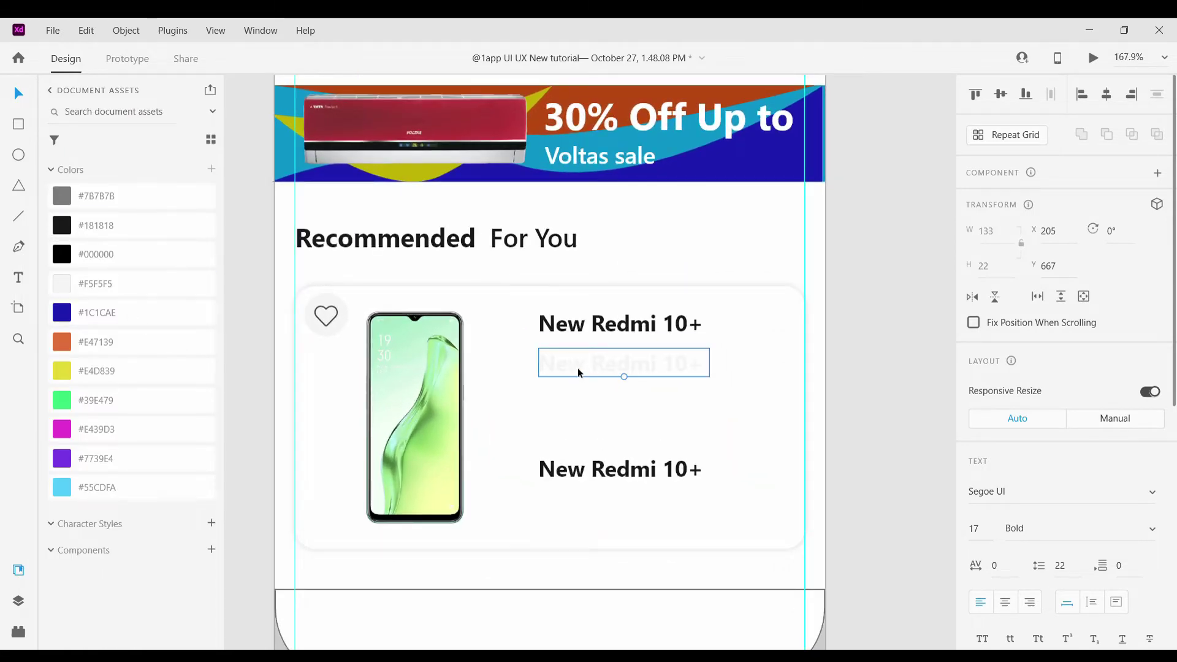
Retype the middle copy as the date 24 Aug 2021
double_click(601, 374)
type("24")
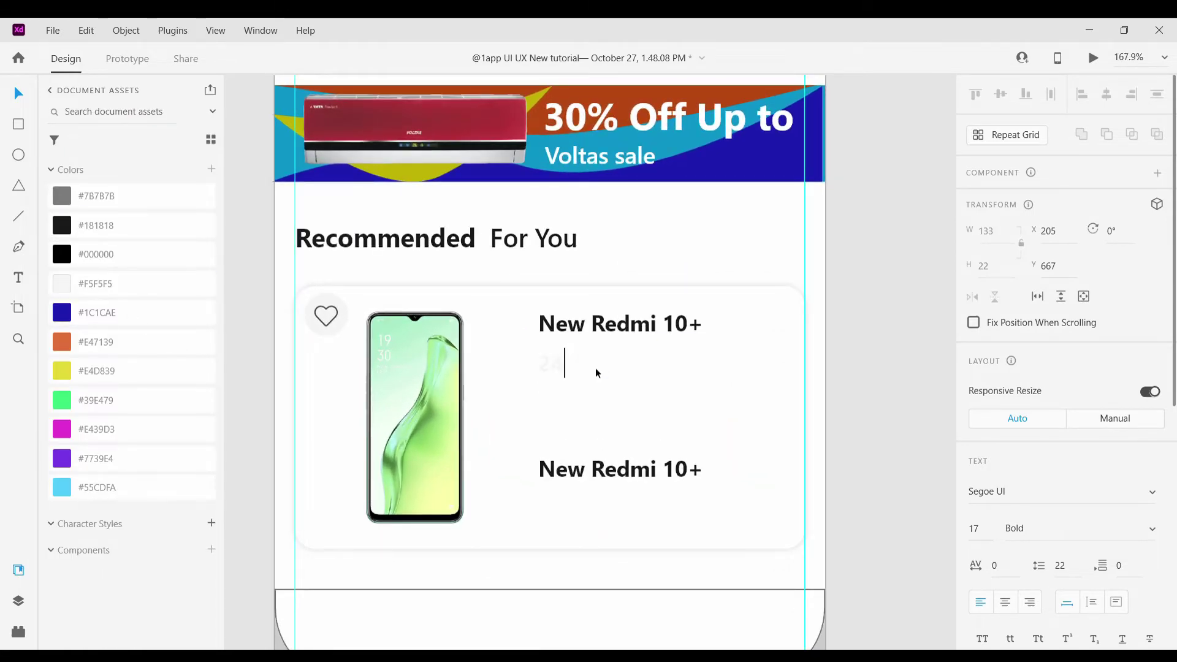
type(" Aug 2021")
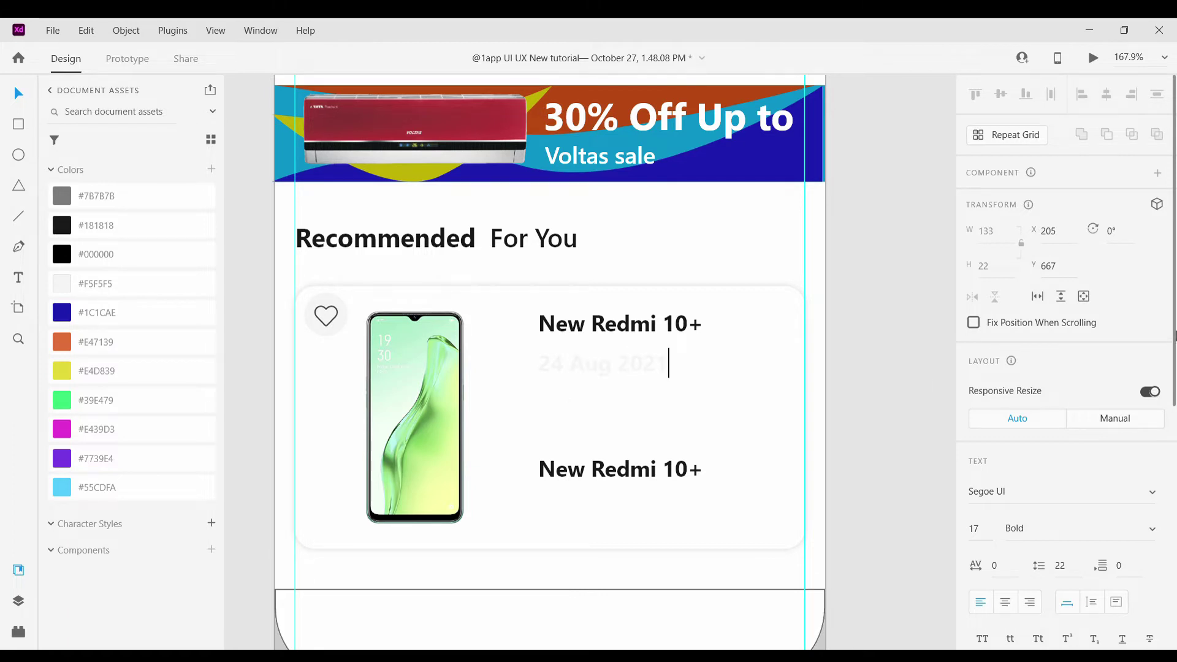
scroll(1012, 552, "down", 4)
key("Escape")
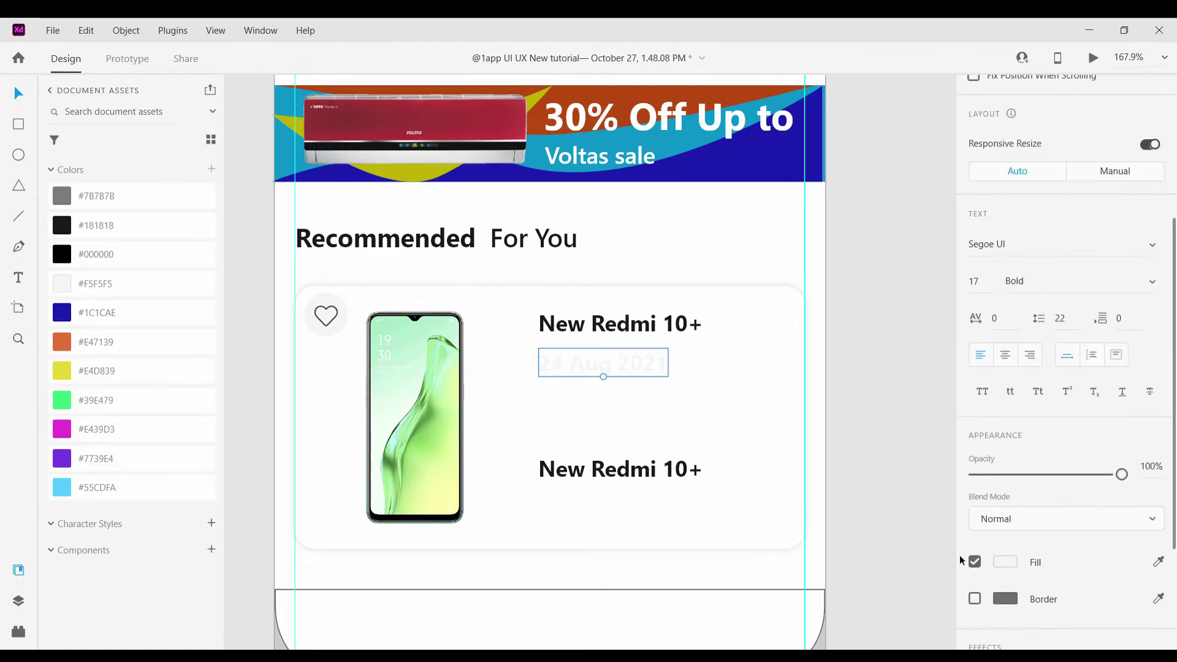
Make the date light grey #CDCDCD, Regular, 13 pt, aligned under the title
left_click(1013, 565)
left_click(779, 459)
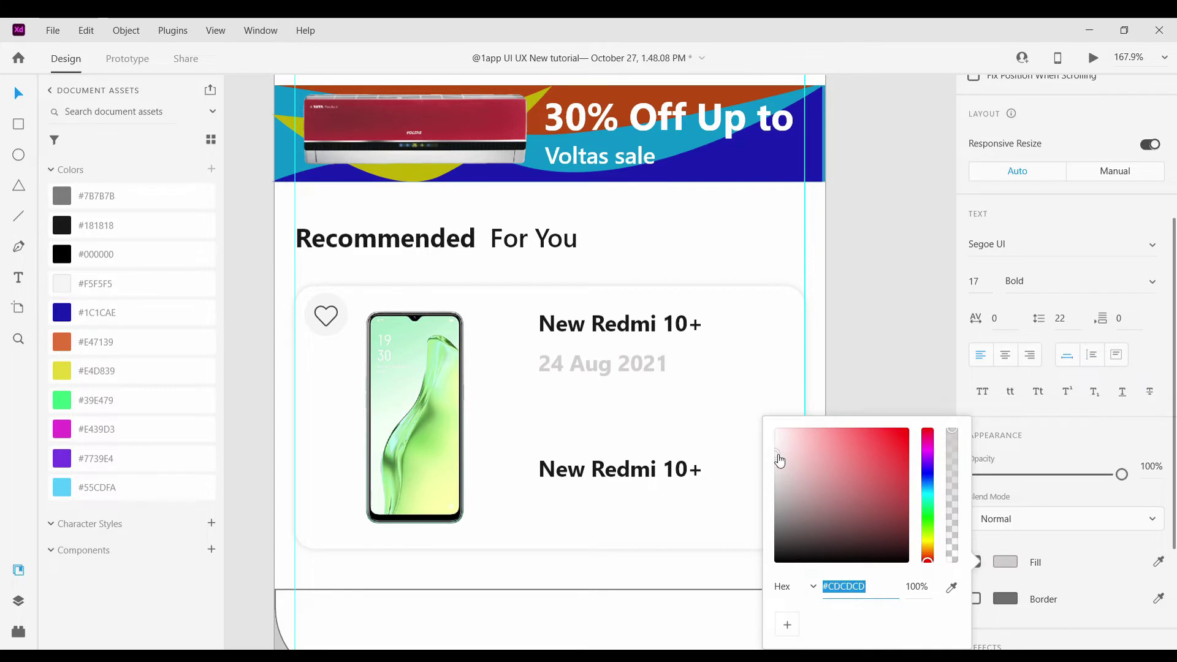
key("Escape")
key("ctrl+b")
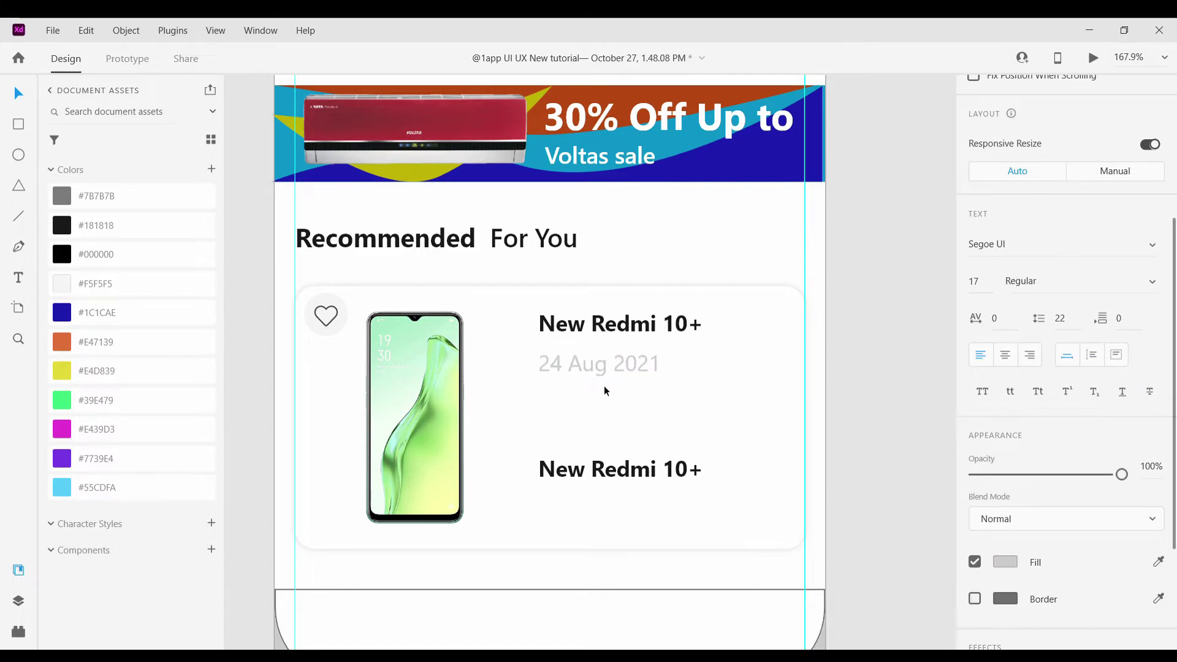
left_click_drag(600, 376, 590, 391)
left_click_drag(585, 342, 571, 384)
left_click_drag(583, 480, 583, 451)
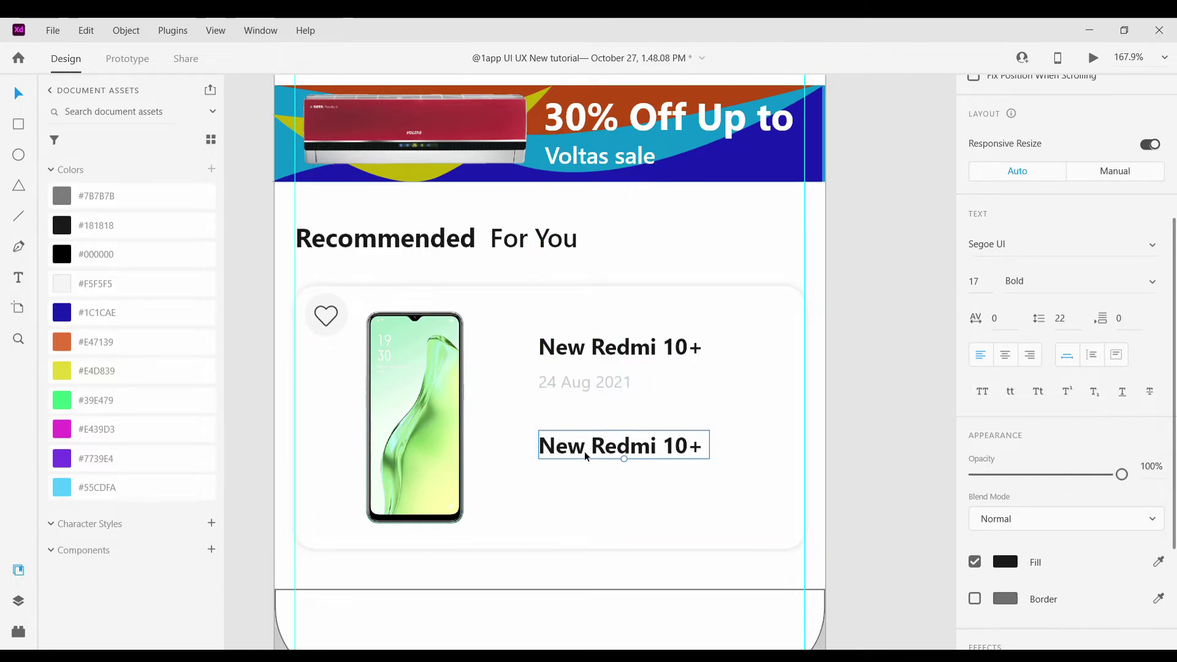
Replace the lower copy's text with '8GB Ram with double camera'
double_click(583, 451)
key("BackSpace")
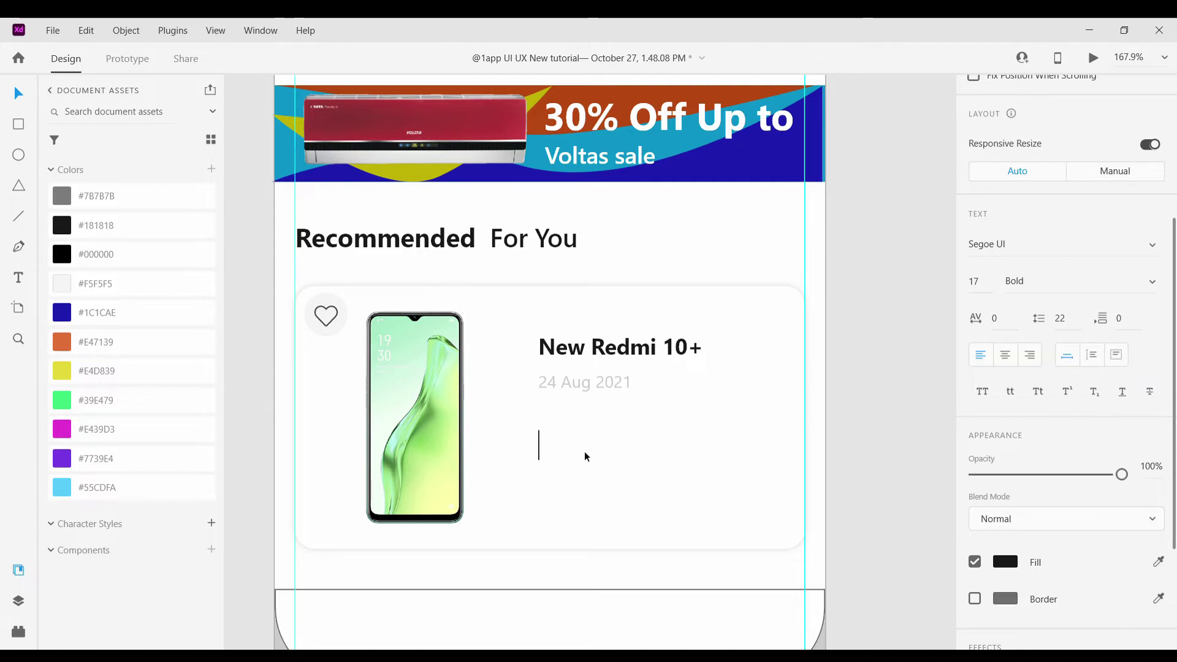
type("8")
key("BackSpace")
type("8GB Ra")
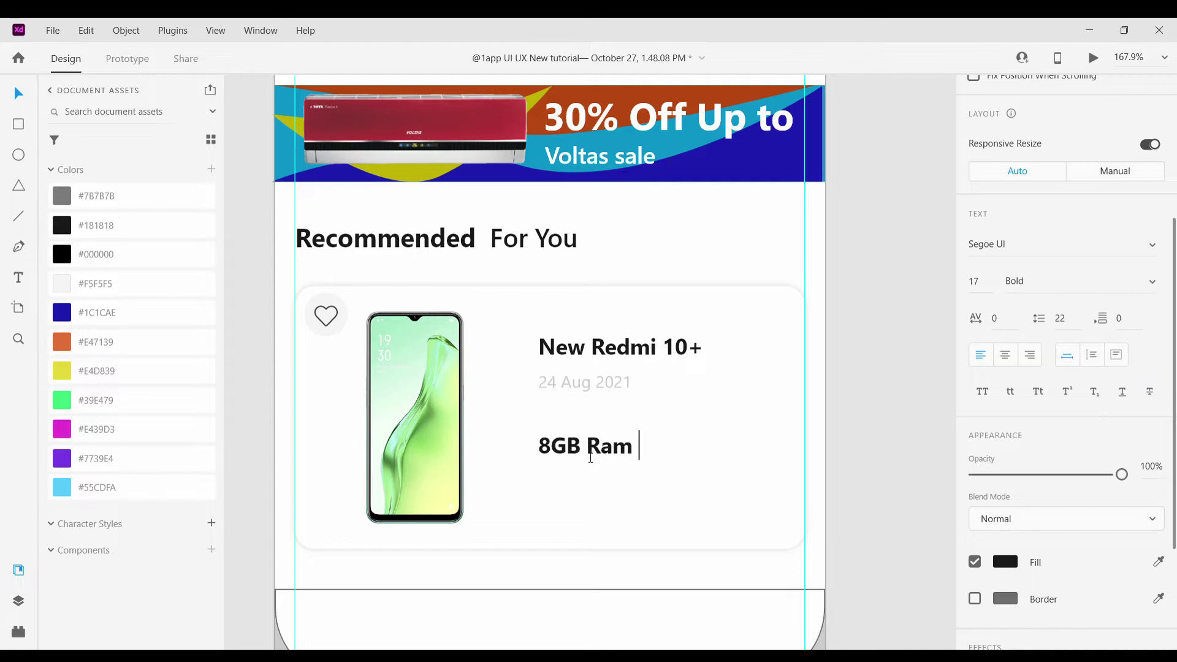
type("m ")
type("wit")
type("h double ")
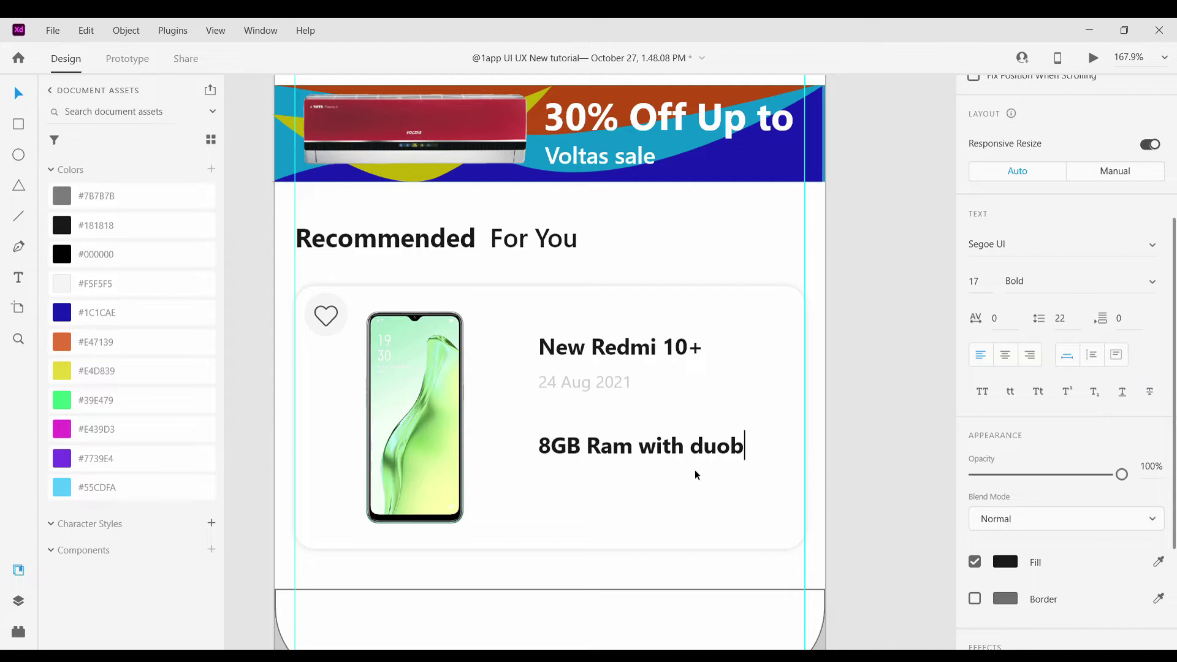
type("ca")
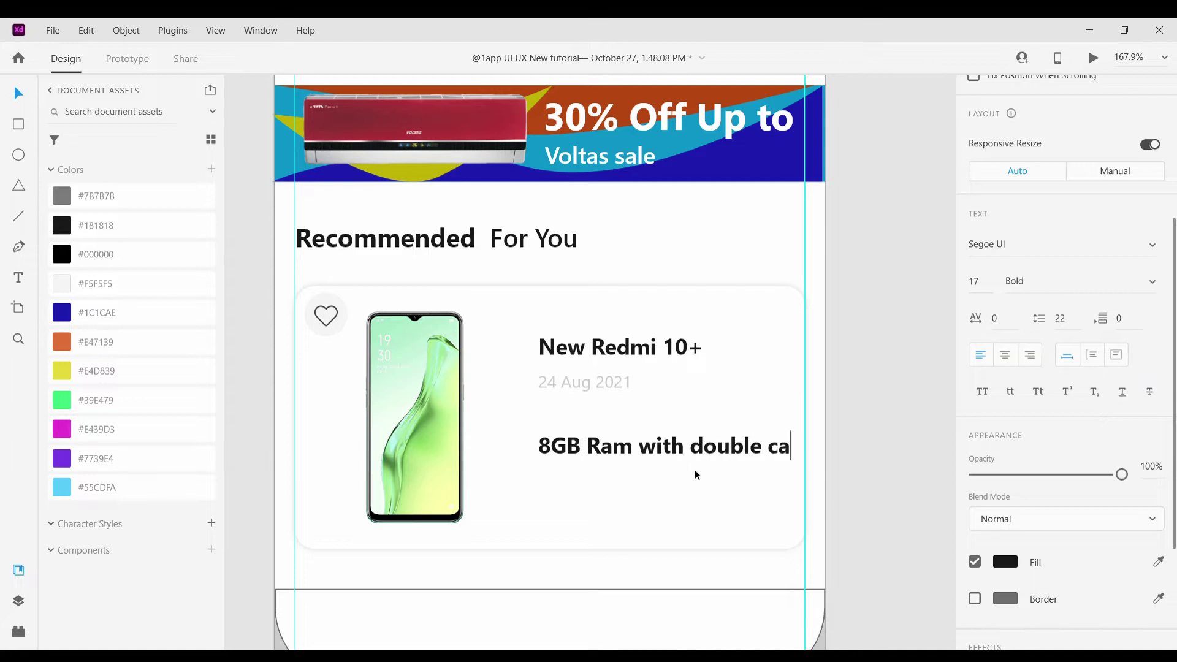
type(",")
key("BackSpace")
type("mera")
key("Escape")
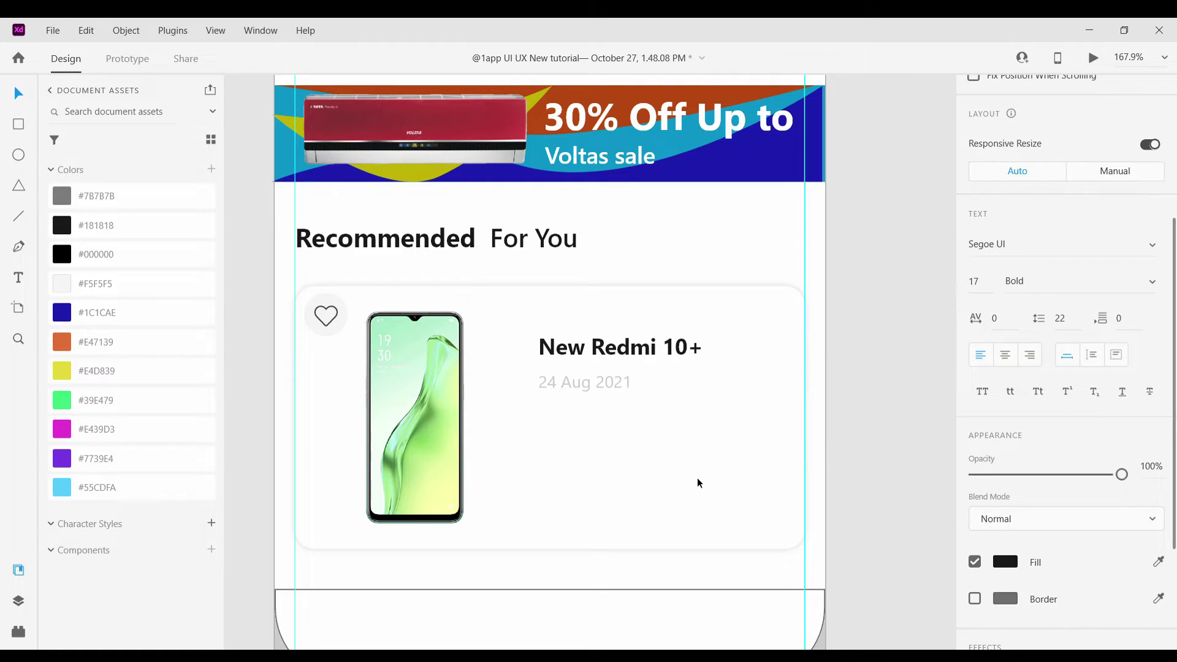
Put 'camera' on a second line after a comma and colour the description grey
double_click(748, 452)
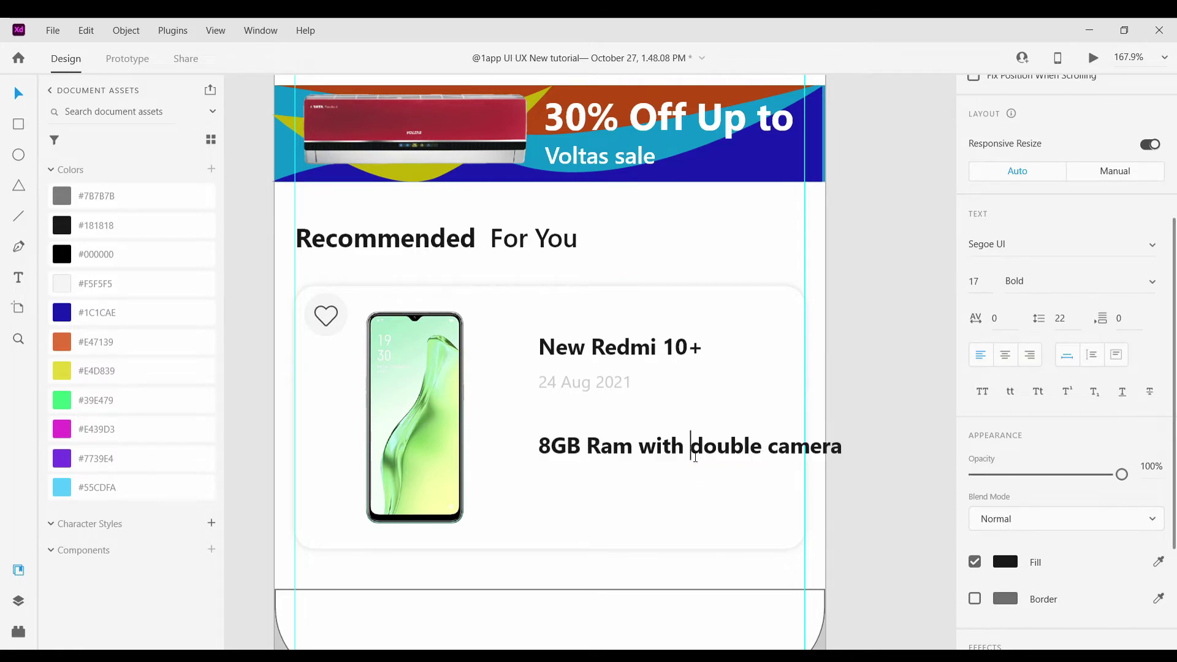
key("Return")
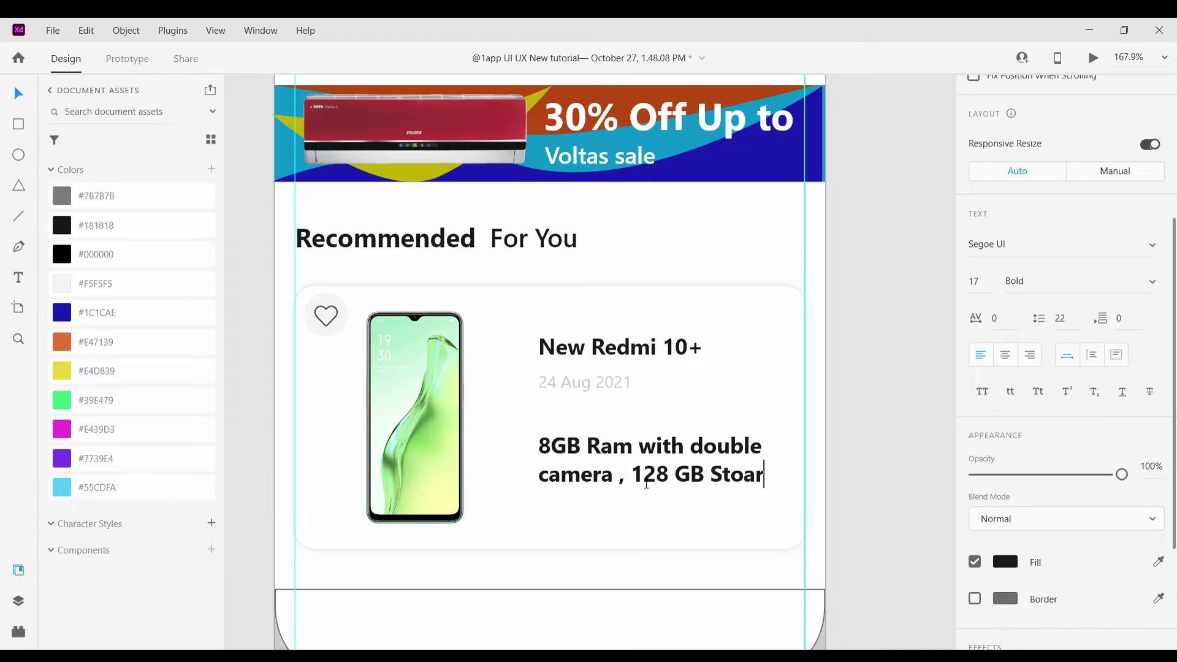
type(",")
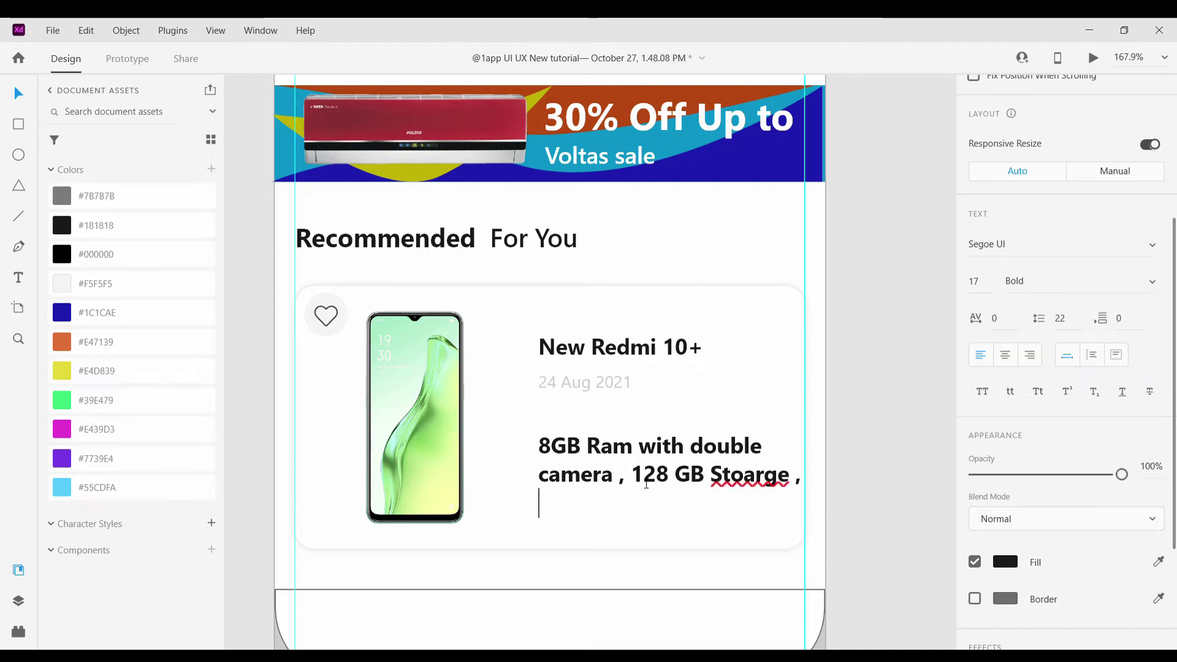
left_click(70, 196)
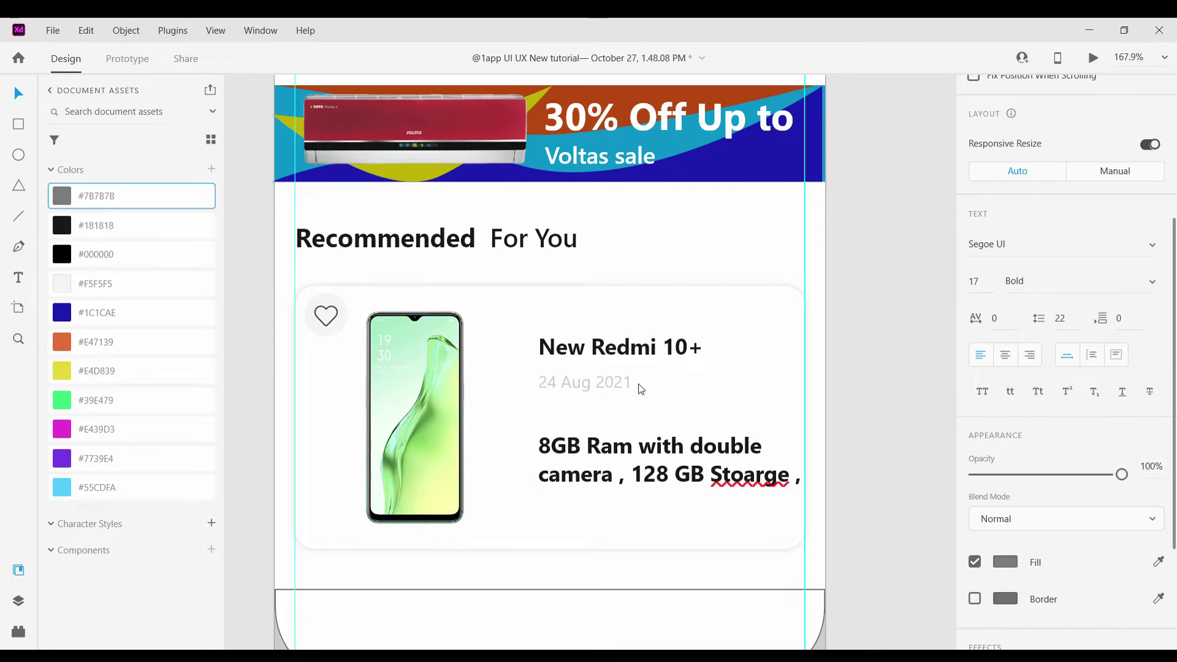
key("Escape")
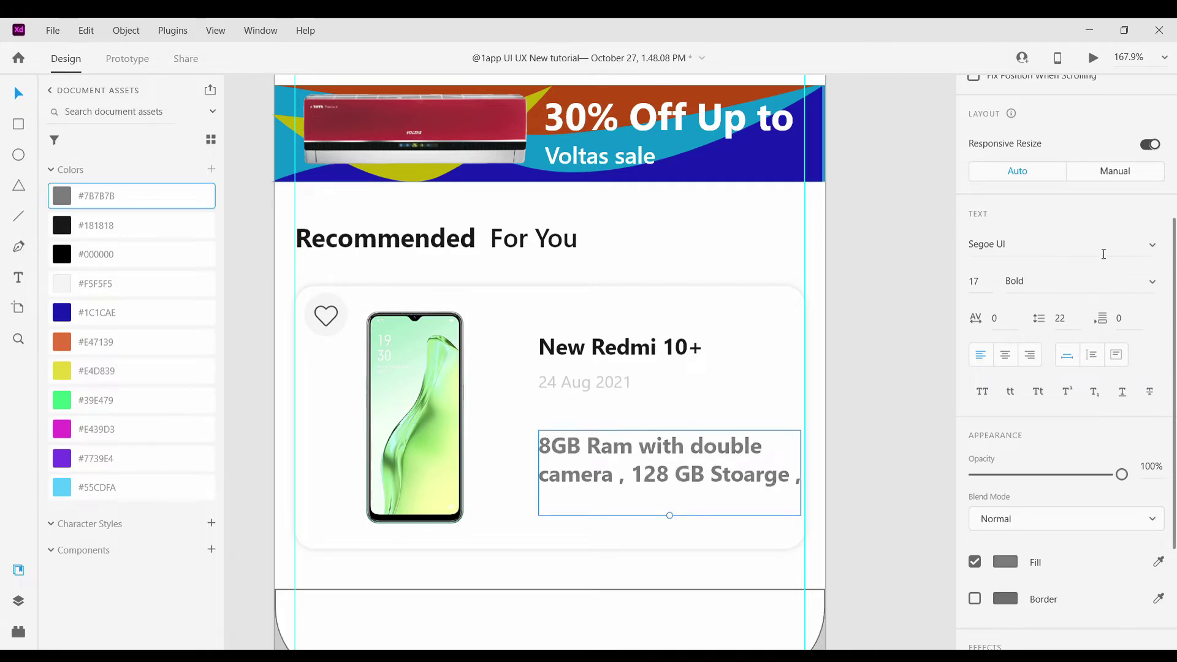
Make the description semibold, move it under the date, and colour it #181818
left_click(1149, 283)
left_click(1036, 252)
left_click_drag(674, 453, 665, 464)
left_click(61, 225)
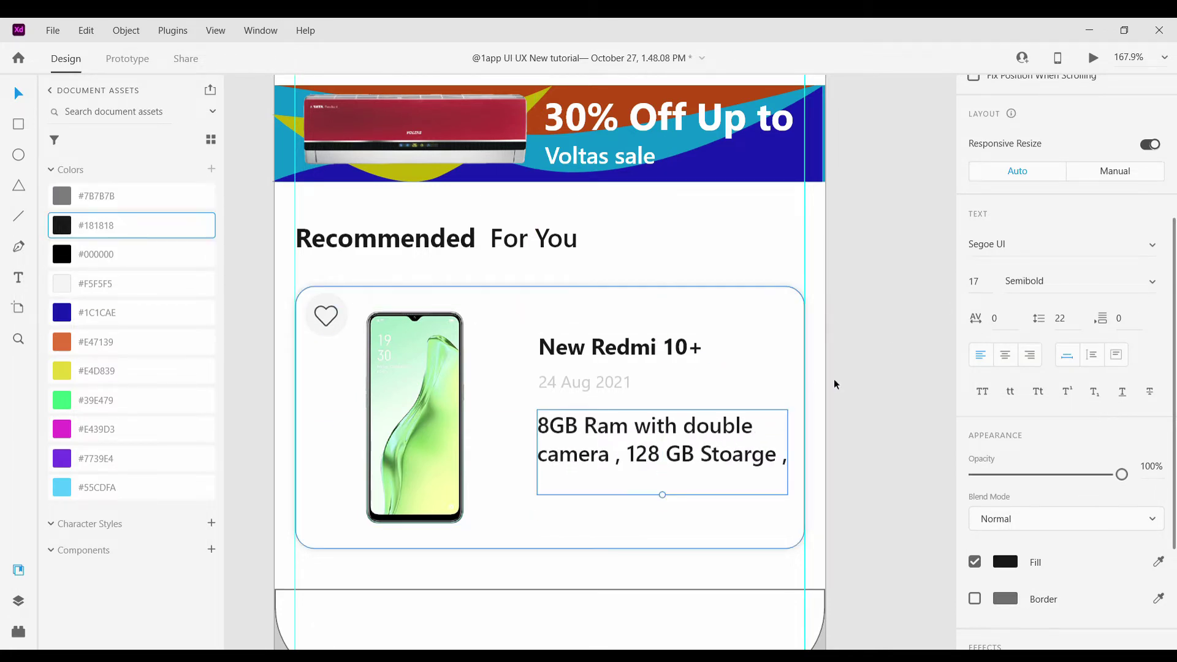
left_click(921, 406)
scroll(920, 405, "down", 2)
scroll(920, 406, "down", 2)
scroll(920, 404, "up", 3)
scroll(920, 403, "down", 1)
Set the description to 15 pt and add a '6000 Mah Battery backup' line
left_click(623, 423)
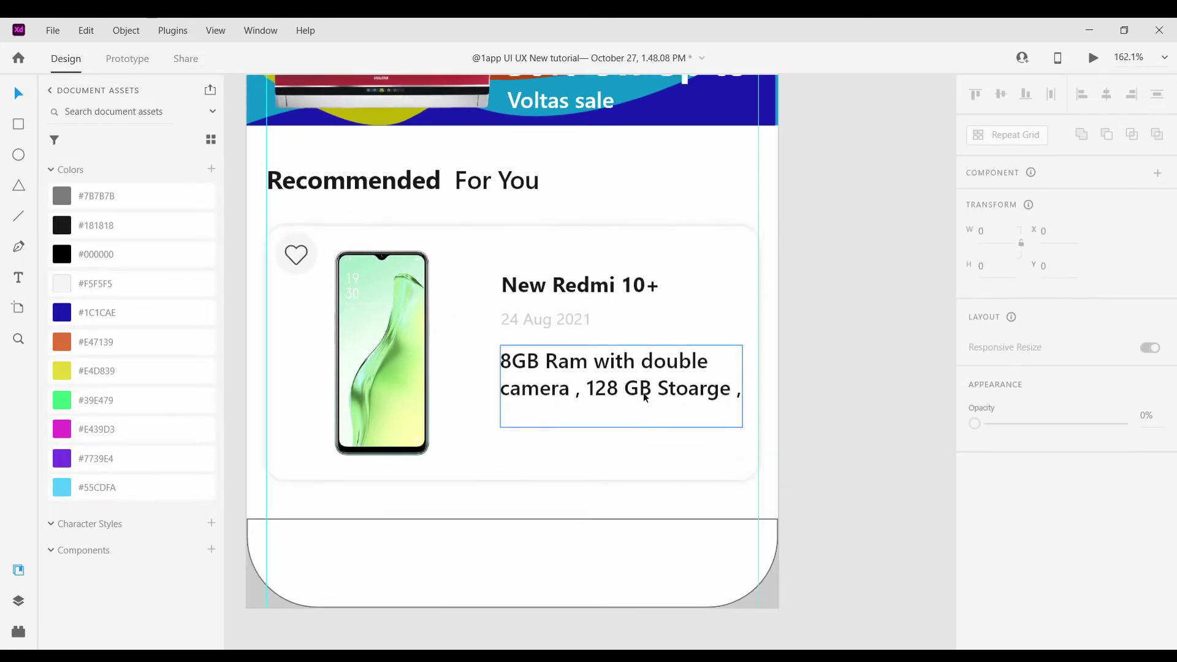
key("ctrl+z")
key("ctrl+z")
key("ctrl+z")
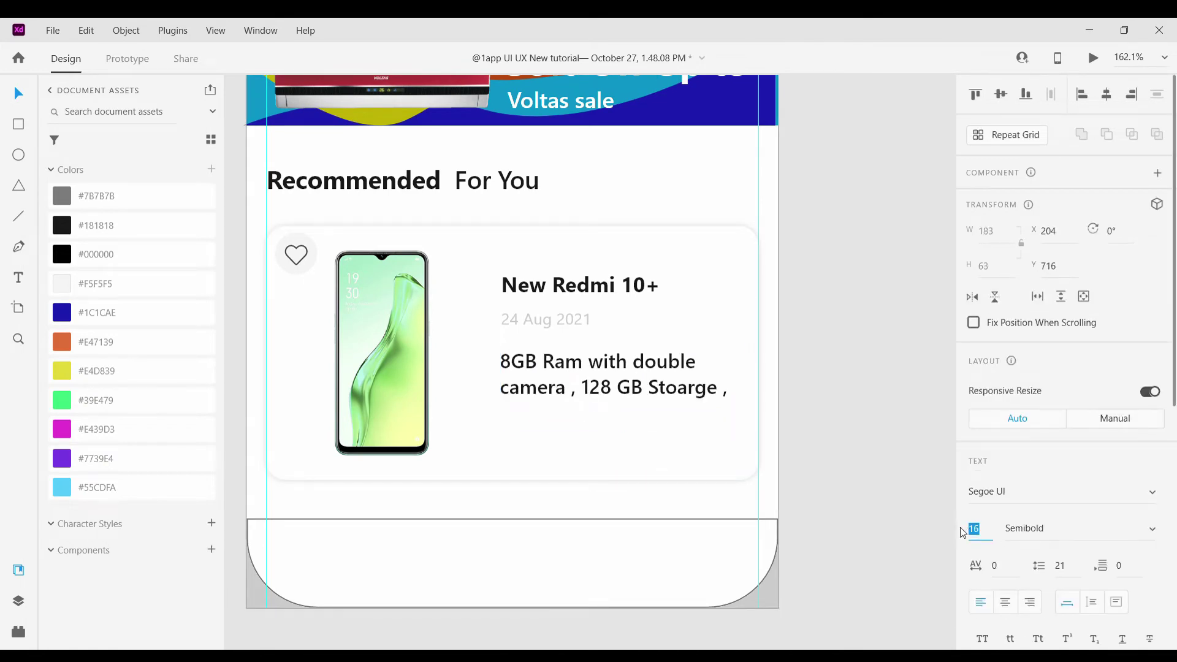
key("ctrl+shift+z")
key("ctrl+shift+z")
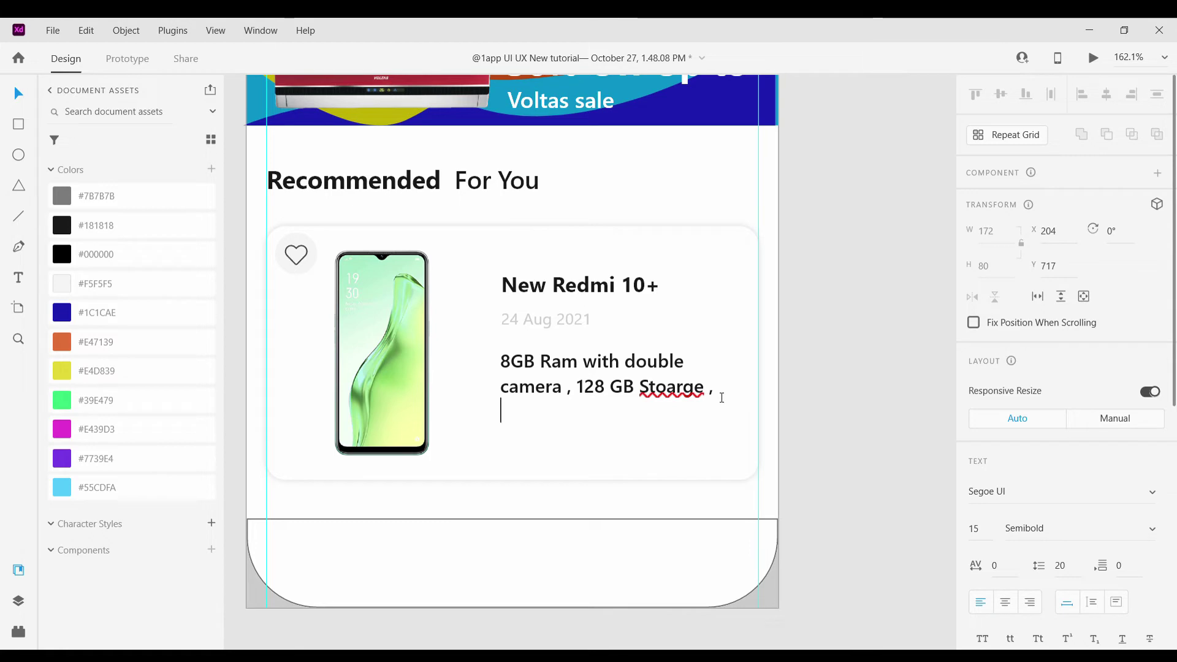
type("6000MA")
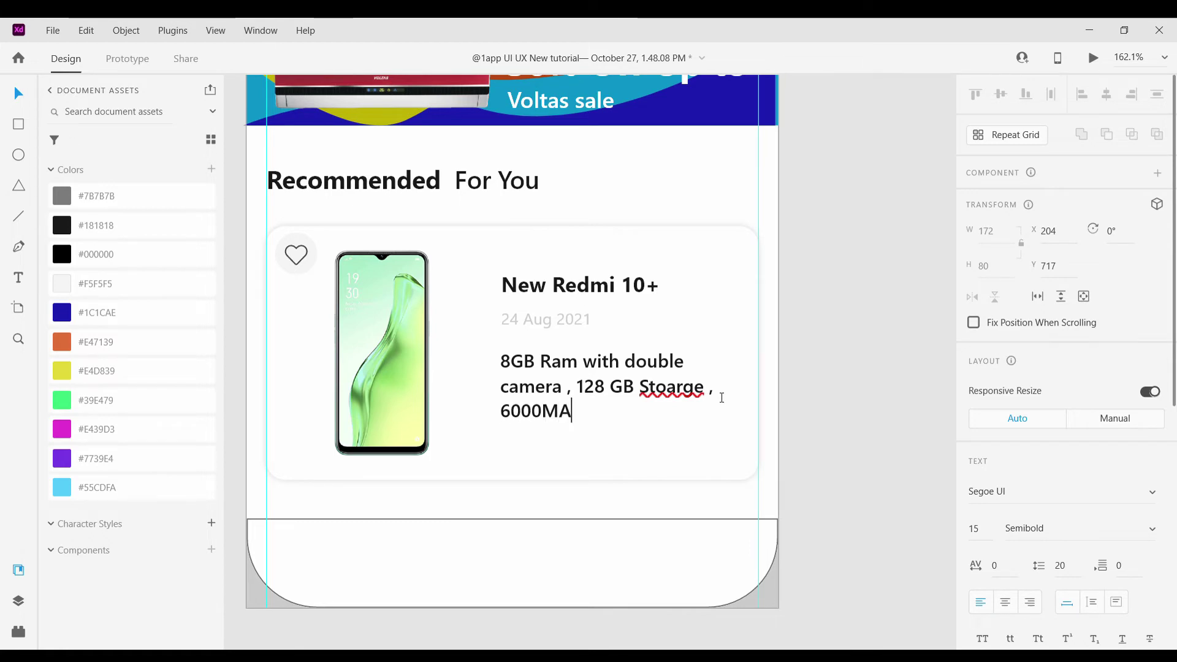
key("BackSpace")
key("BackSpace")
key("BackSpace")
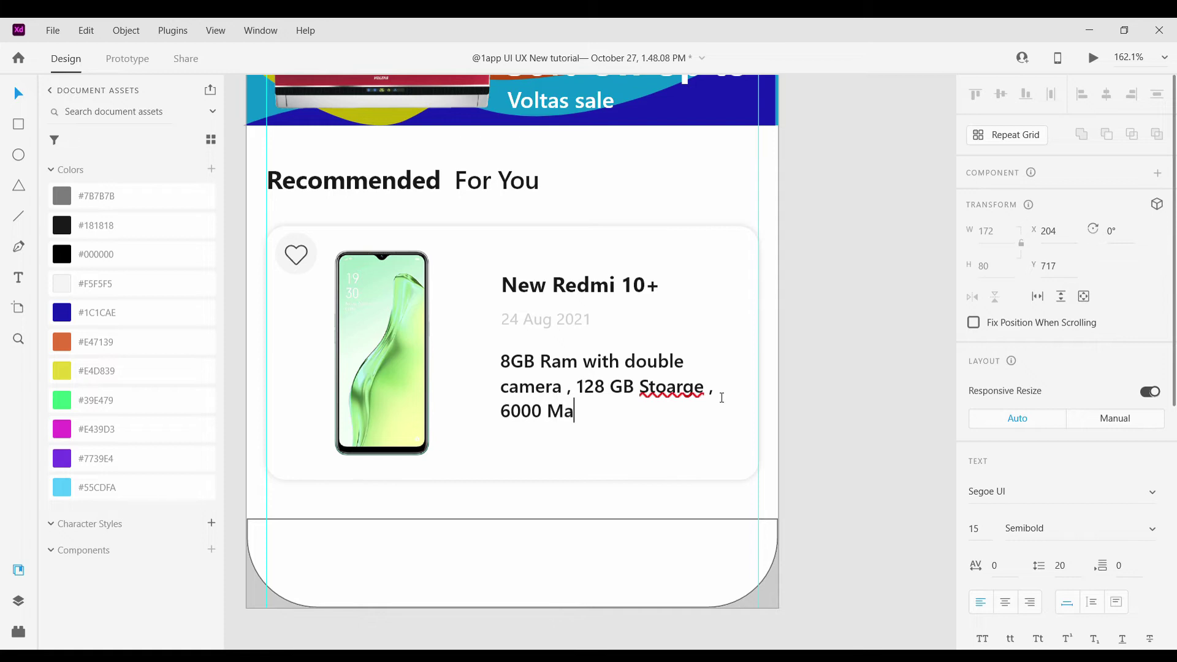
type("ah Batttery backupe")
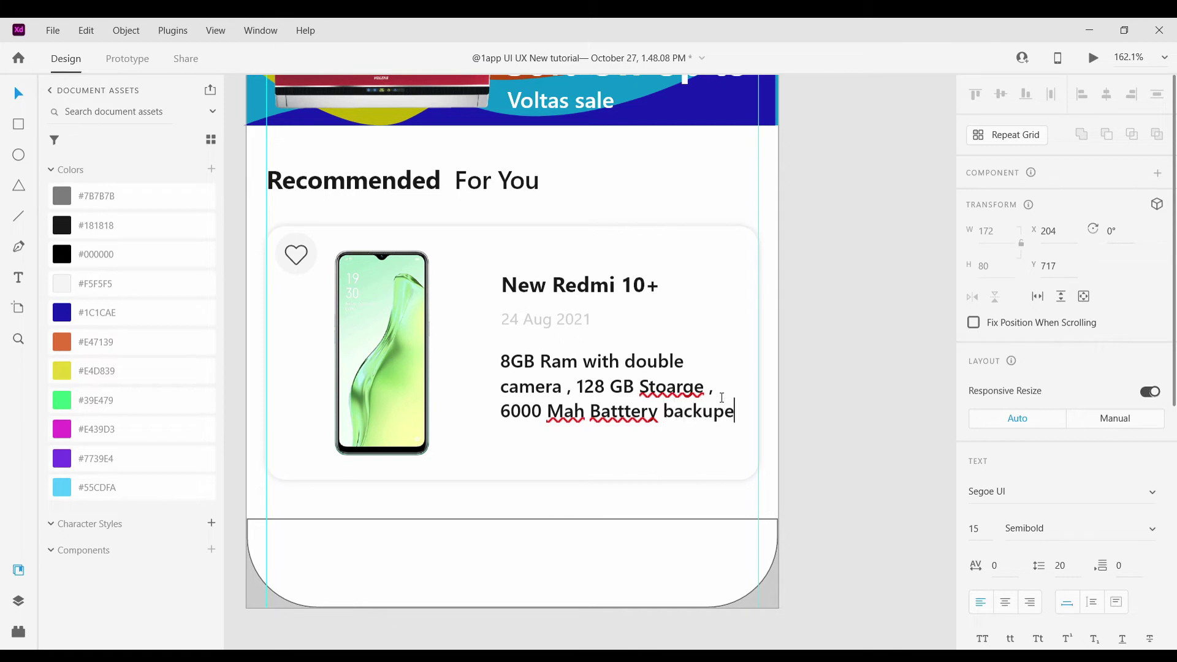
key("Escape")
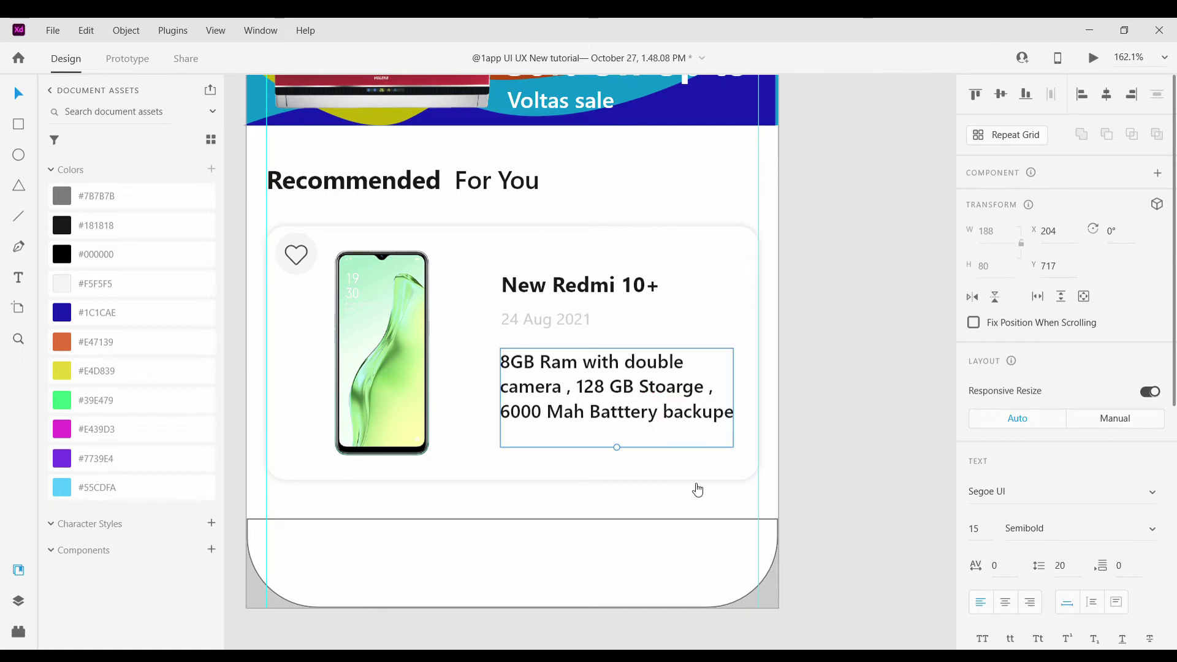
Correct the typo in the battery line and deselect the description
scroll(727, 469, "down", 3)
scroll(726, 469, "up", 5)
double_click(655, 443)
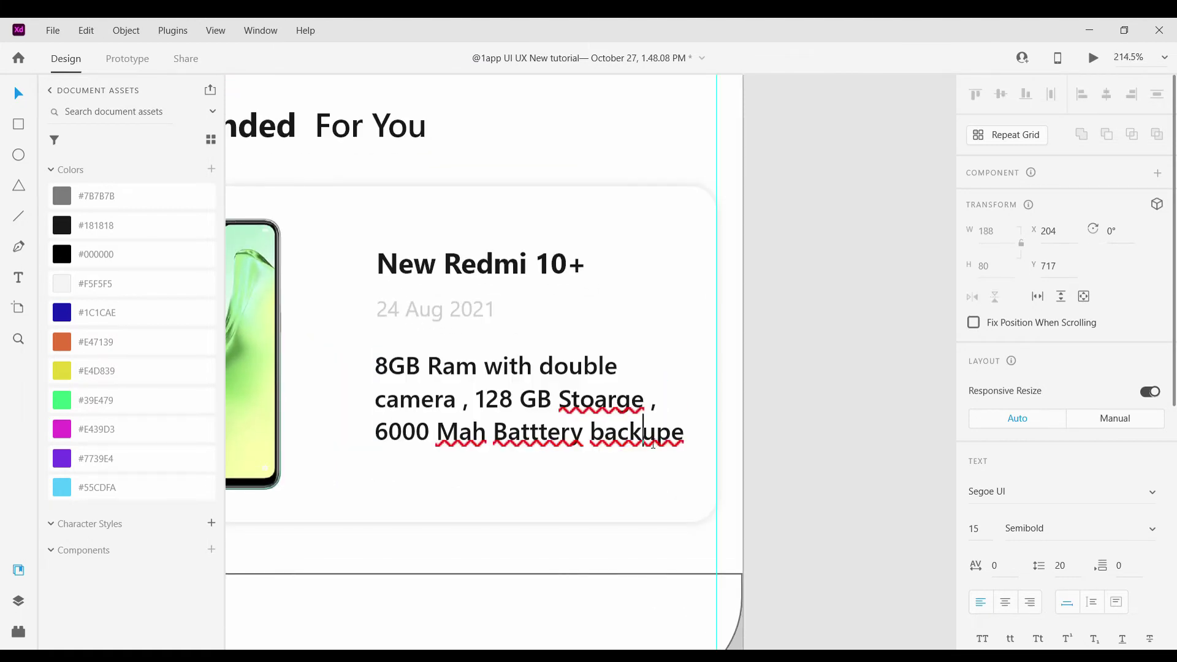
type("e")
key("End")
key("BackSpace")
key("Escape")
left_click(799, 442)
scroll(768, 446, "down", 4)
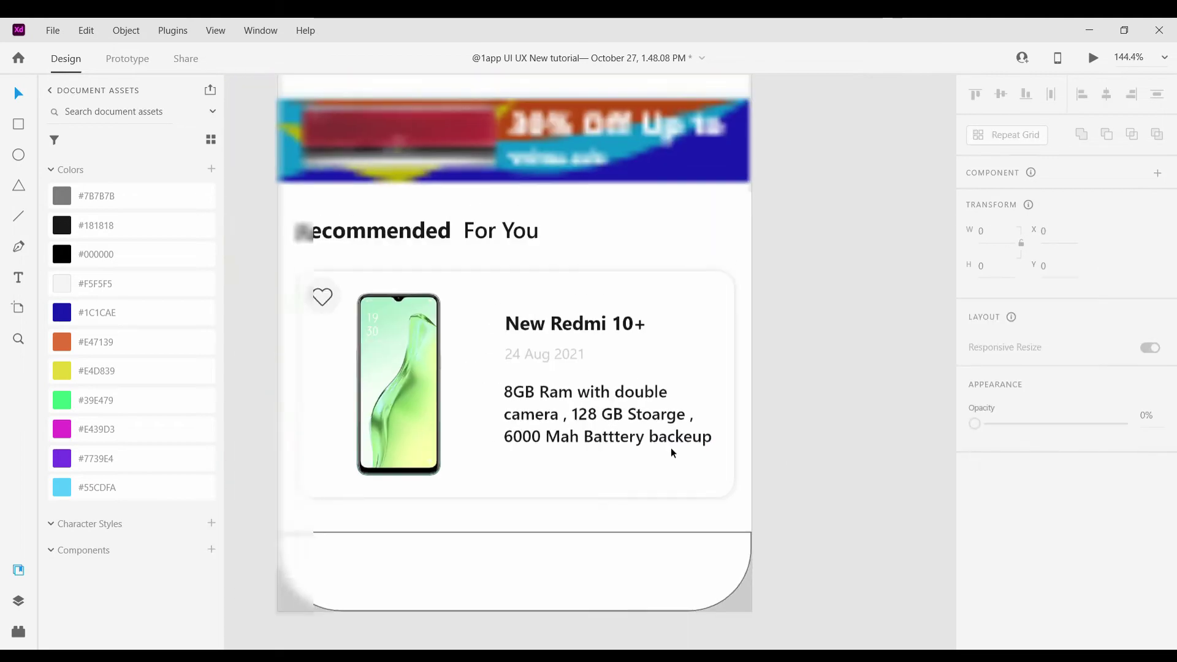
Copy the title below the description and retype it as ₹1299
scroll(587, 439, "up", 2)
left_click(610, 315)
left_click_drag(610, 316, 615, 465)
double_click(615, 464)
key("BackSpace")
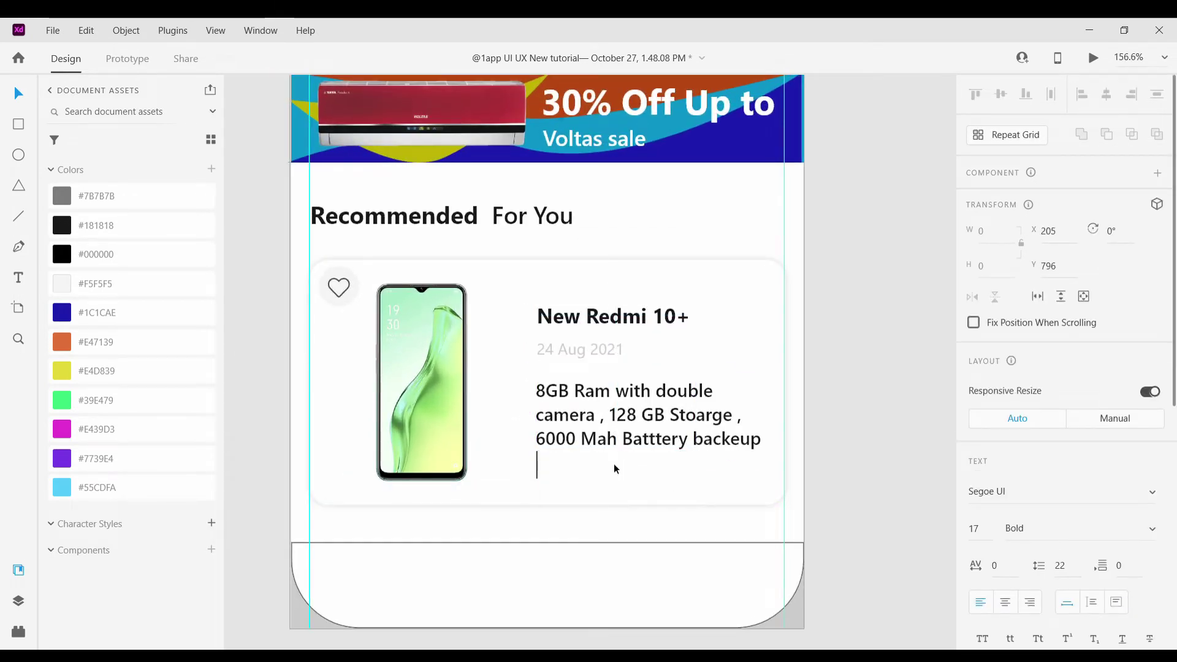
type("1299")
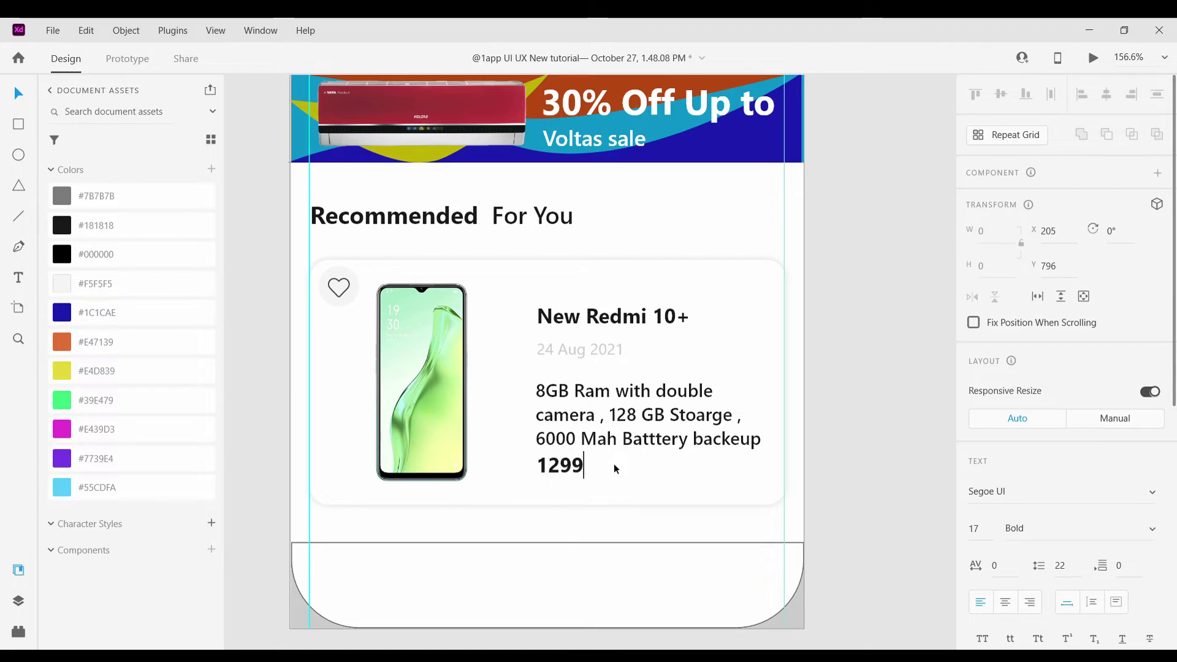
key("Home")
type("₹")
scroll(575, 466, "up", 5)
key("Escape")
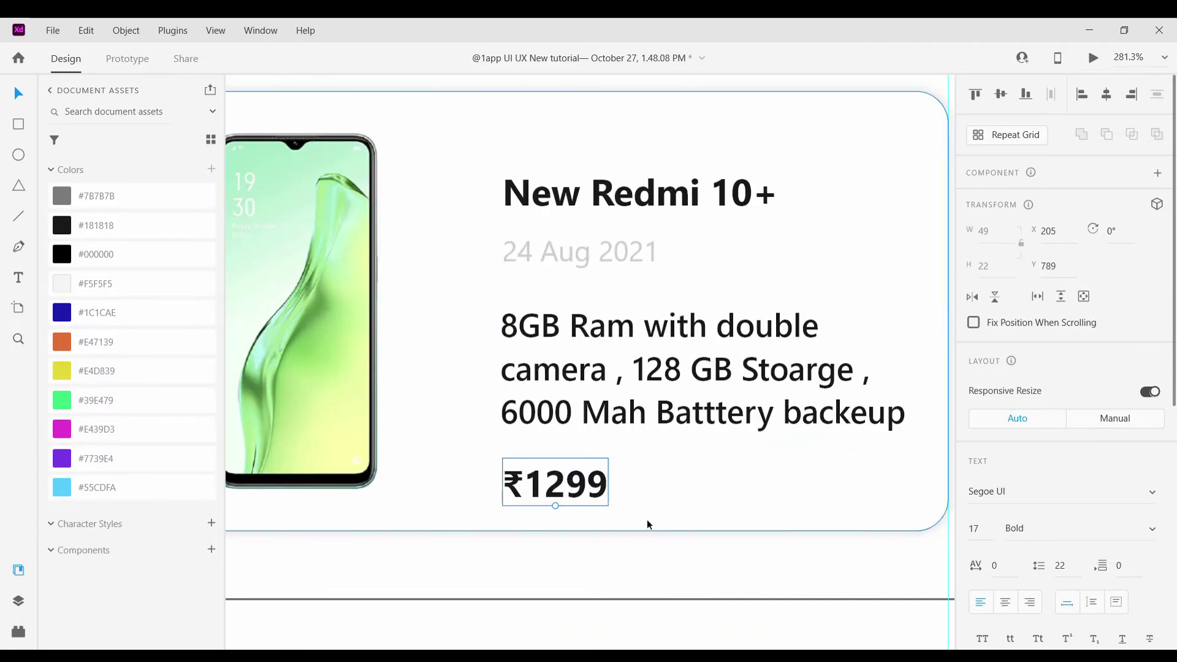
scroll(647, 525, "down", 5)
Copy the date beside ₹1299, retype it as ₹1587, and colour it #181818
left_click(646, 524)
scroll(647, 525, "up", 3)
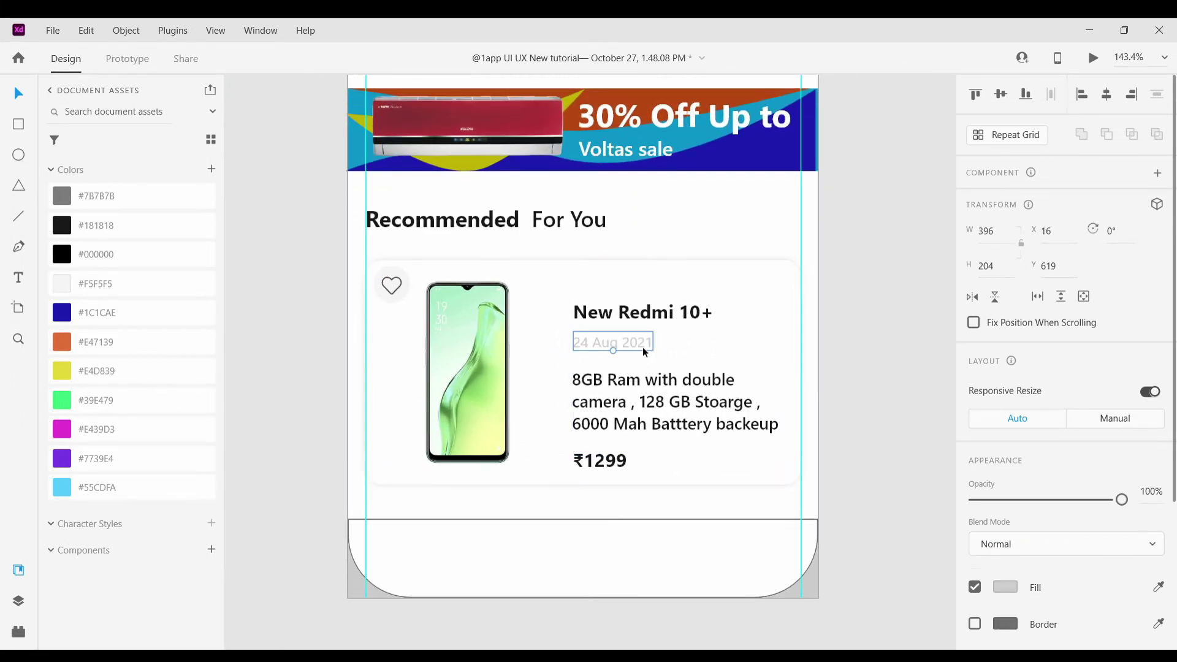
left_click_drag(642, 347, 713, 466)
double_click(713, 465)
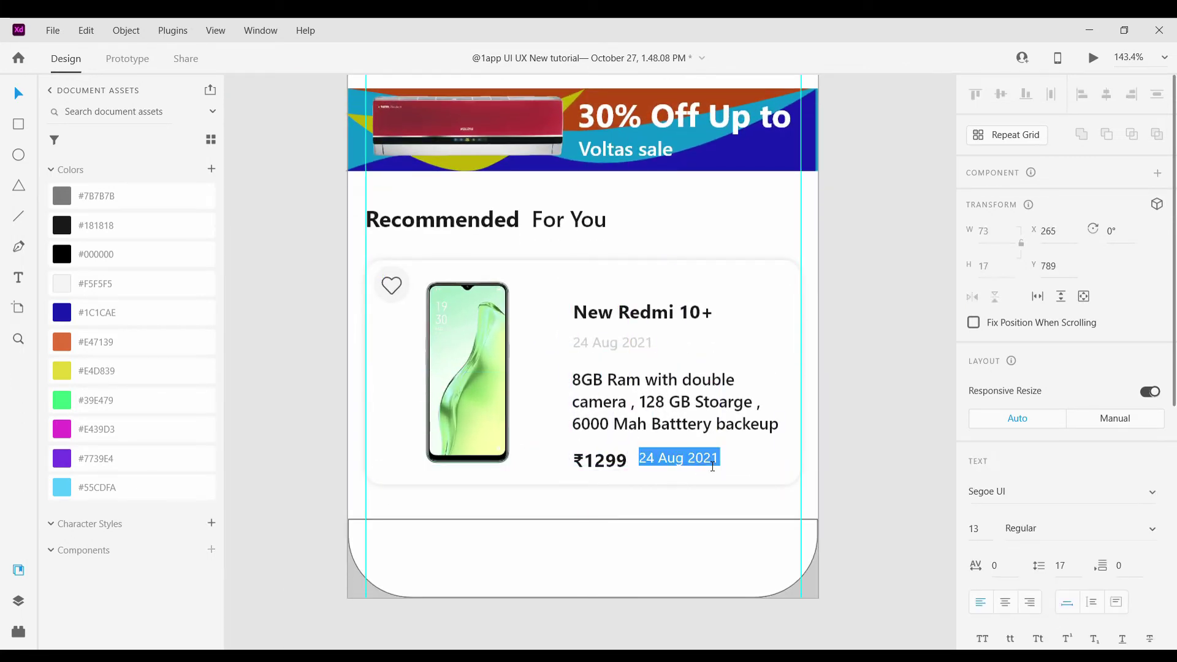
key("BackSpace")
type("100")
key("BackSpace")
key("BackSpace")
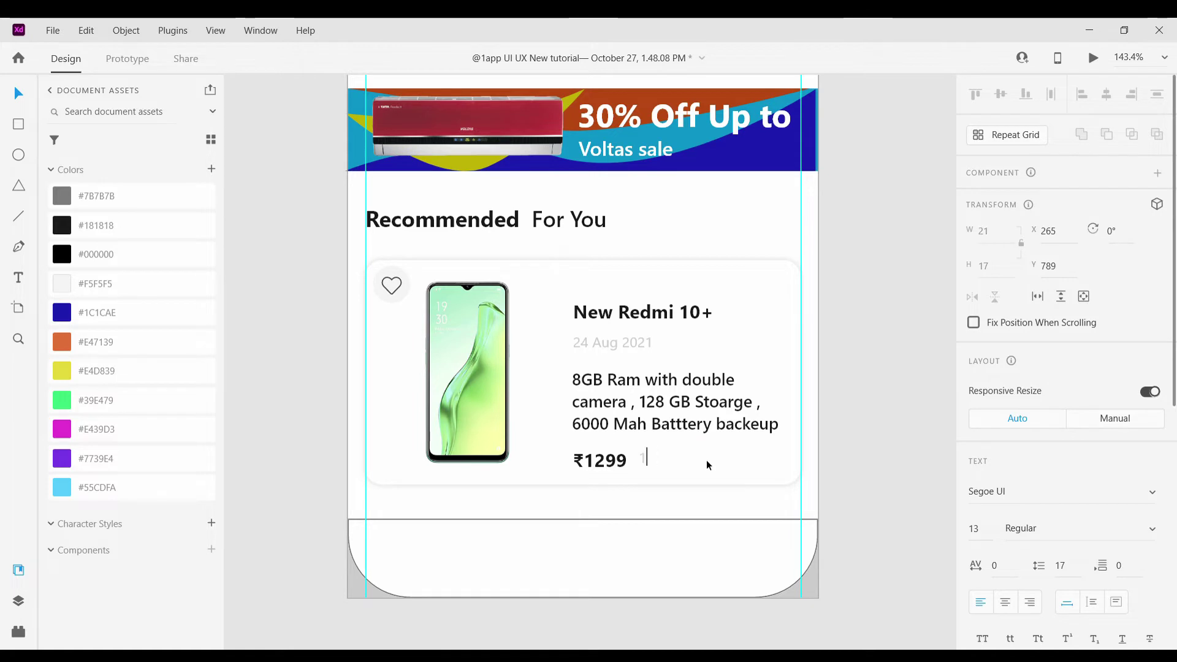
type("5878=")
left_click(649, 461)
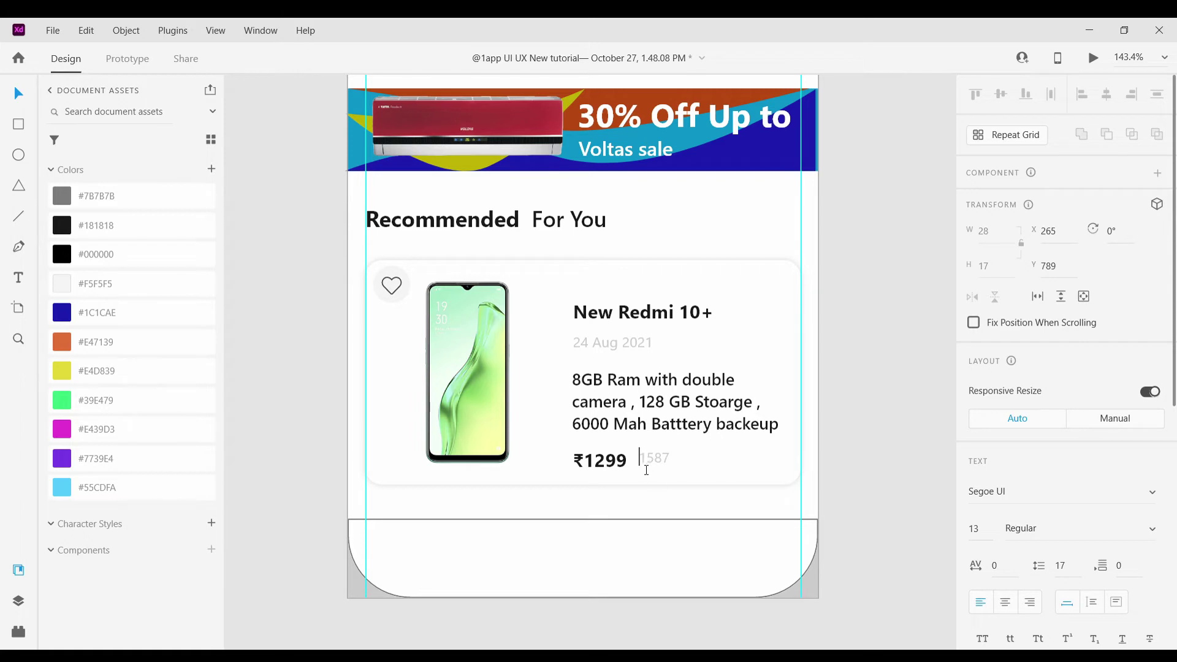
type("₹")
left_click(132, 225)
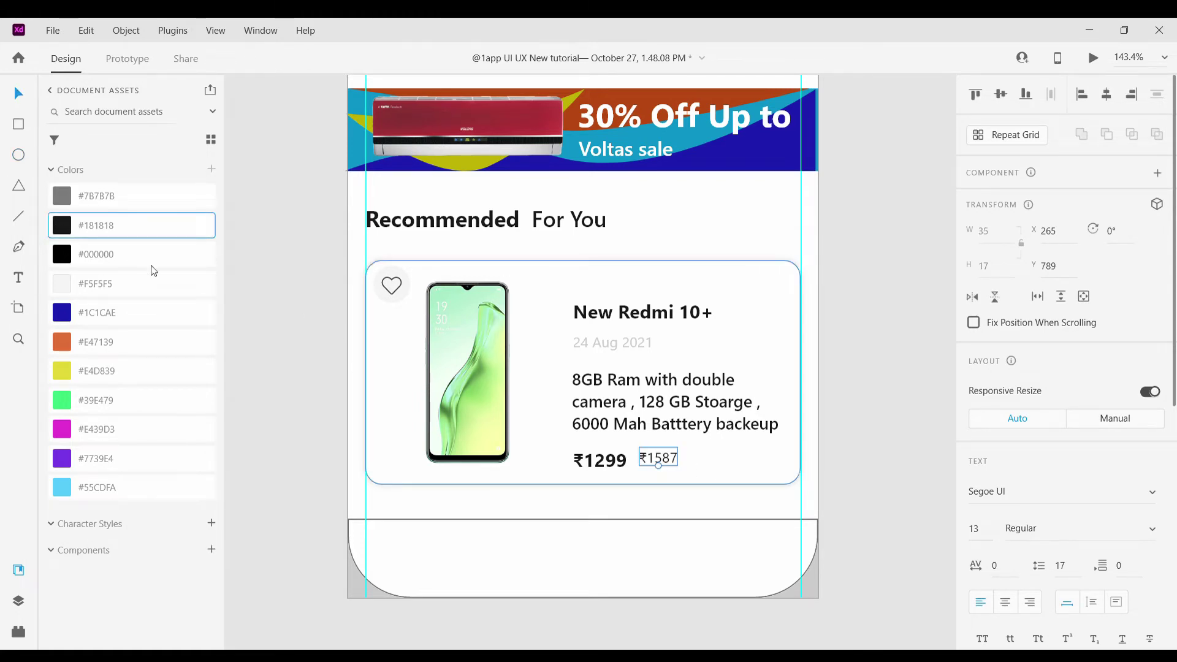
key("Escape")
Set ₹1587 to 14 pt Semibold and nudge it right
scroll(649, 458, "up", 4)
left_click(693, 466)
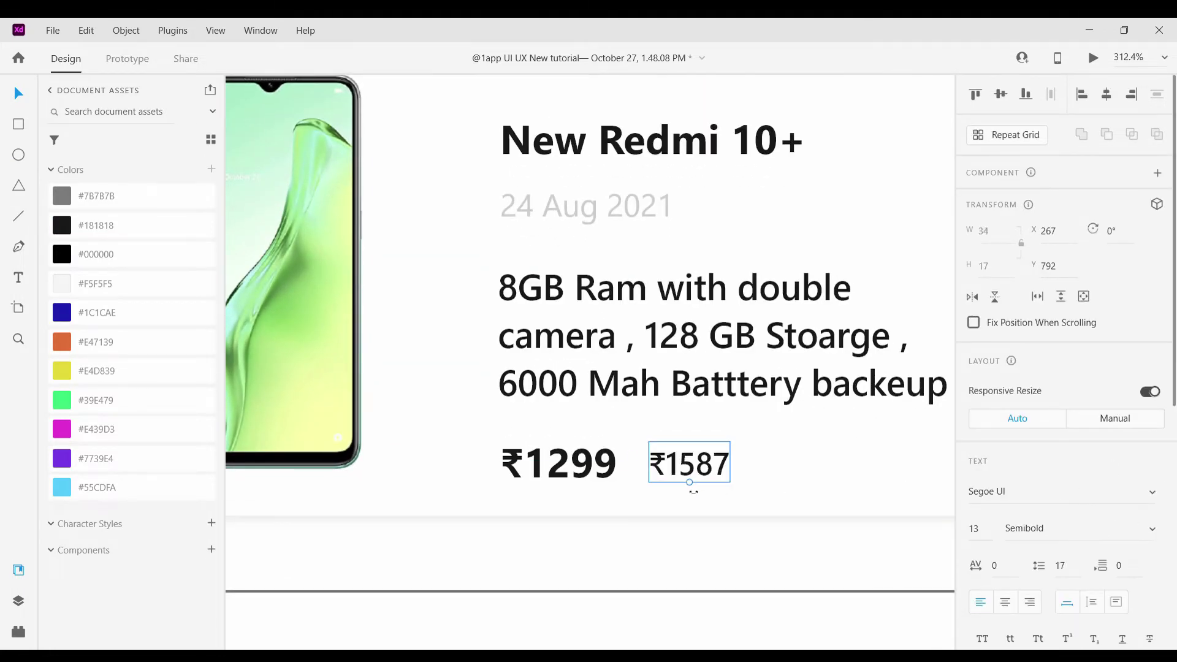
left_click_drag(691, 484, 762, 482)
key("shift+Right")
key("shift+Right")
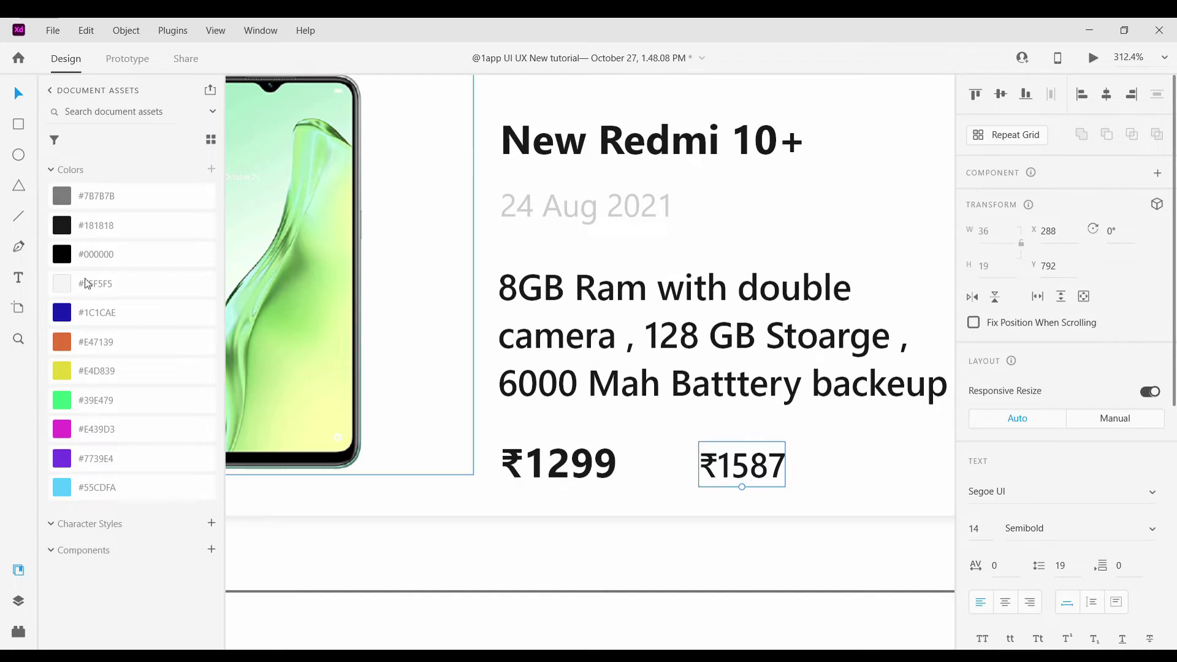
Draw a red strikethrough line across the ₹1587 price
left_click_drag(677, 464, 801, 464)
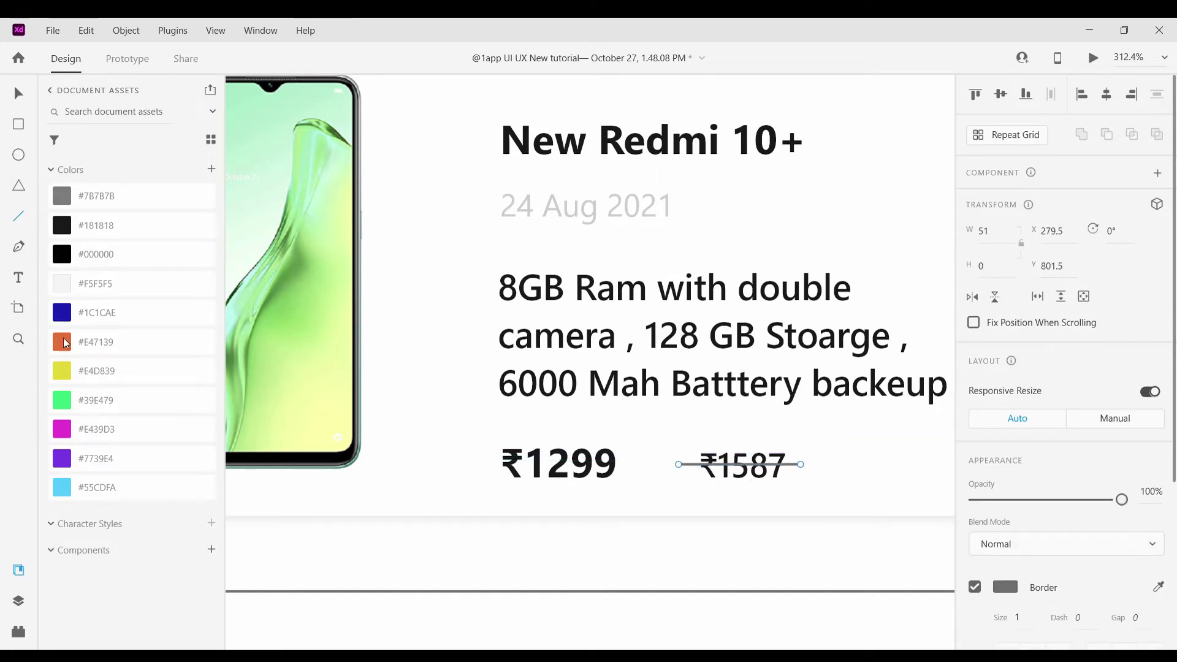
left_click(1006, 587)
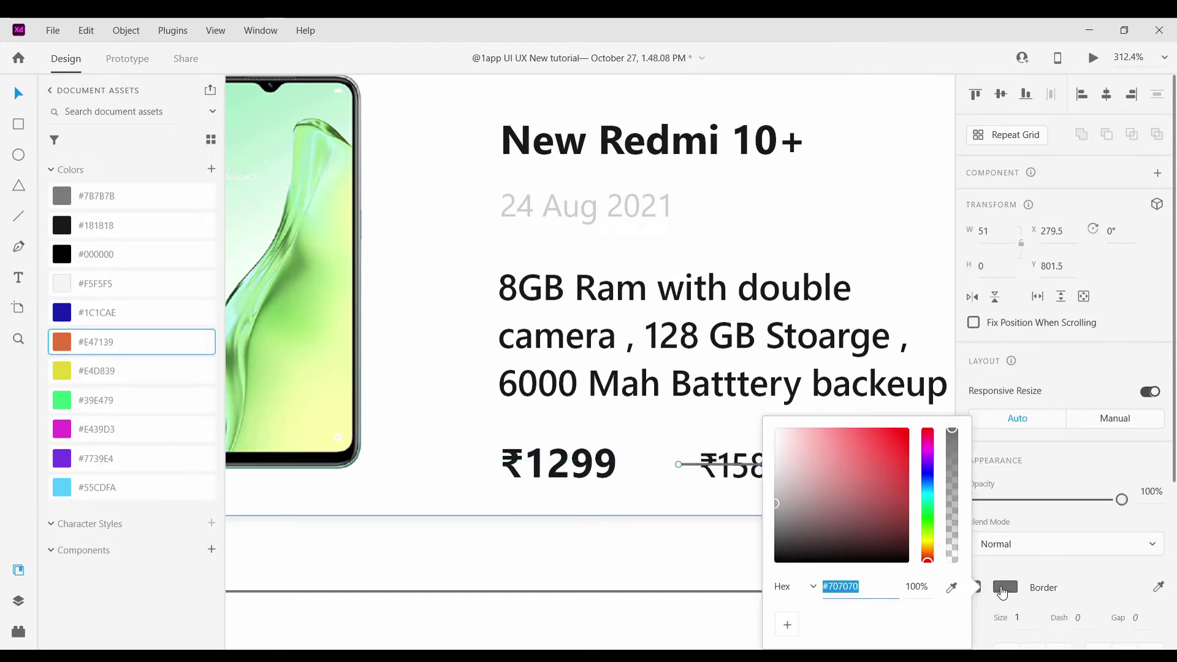
left_click(883, 472)
left_click(714, 512)
Shift the red strike line slightly right so it sits squarely over ₹1587
scroll(712, 506, "up", 3)
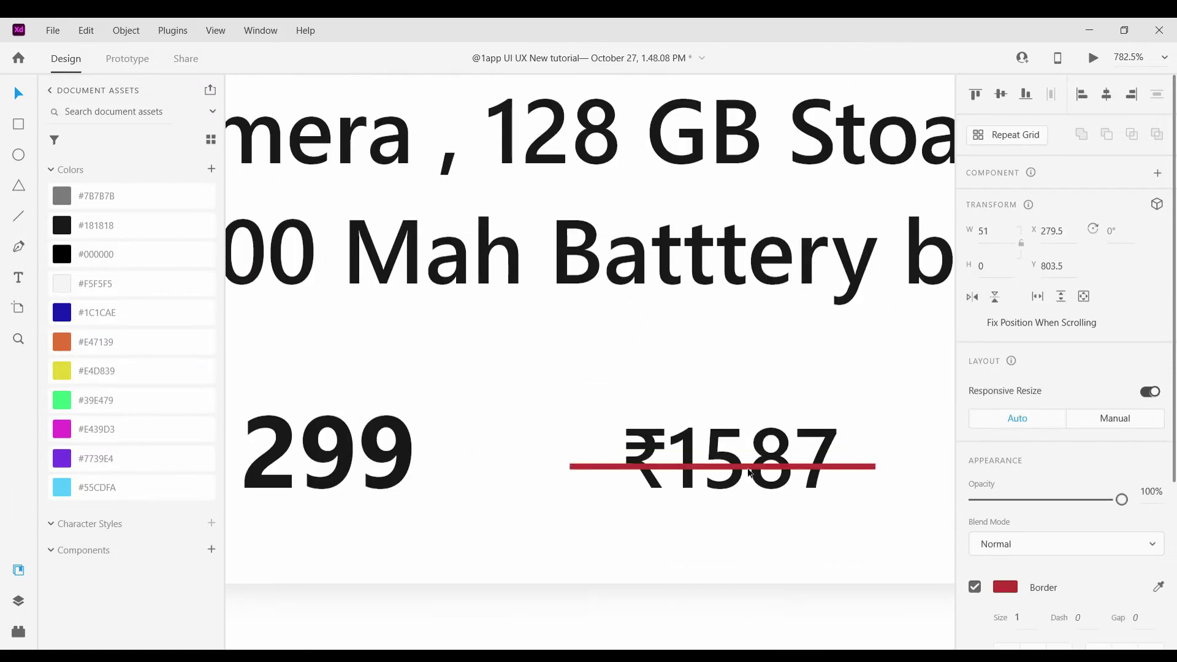
left_click(769, 529)
scroll(769, 527, "down", 5)
scroll(786, 517, "down", 4)
left_click(886, 471)
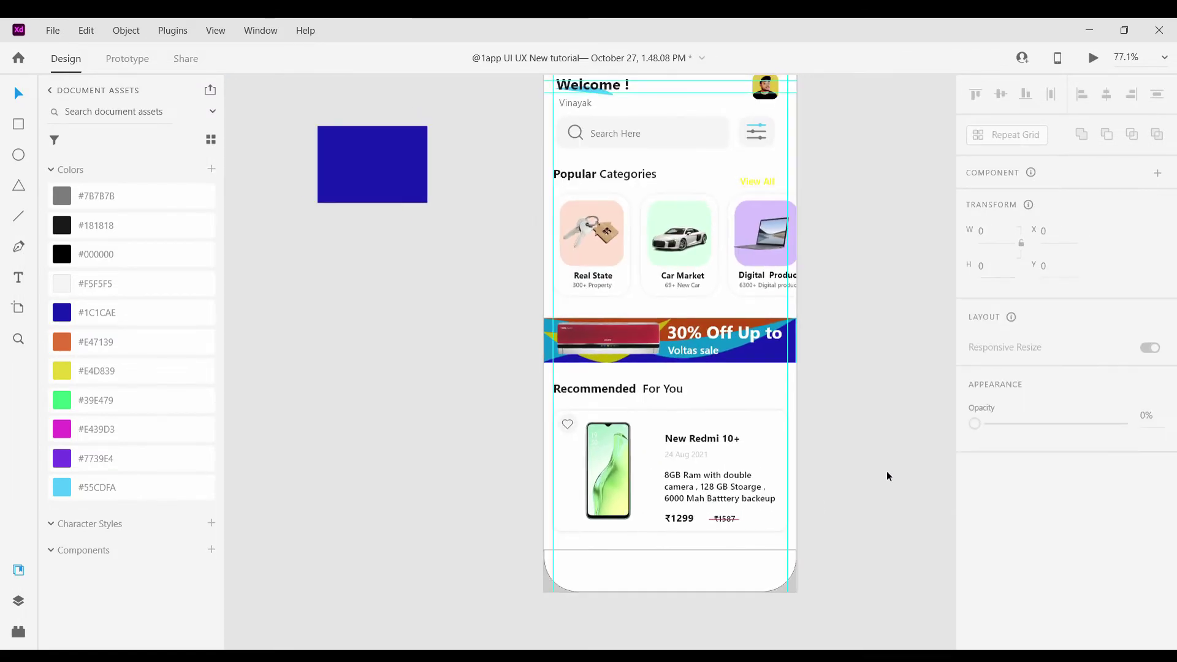
scroll(888, 475, "down", 2)
scroll(892, 480, "up", 2)
scroll(891, 479, "down", 2)
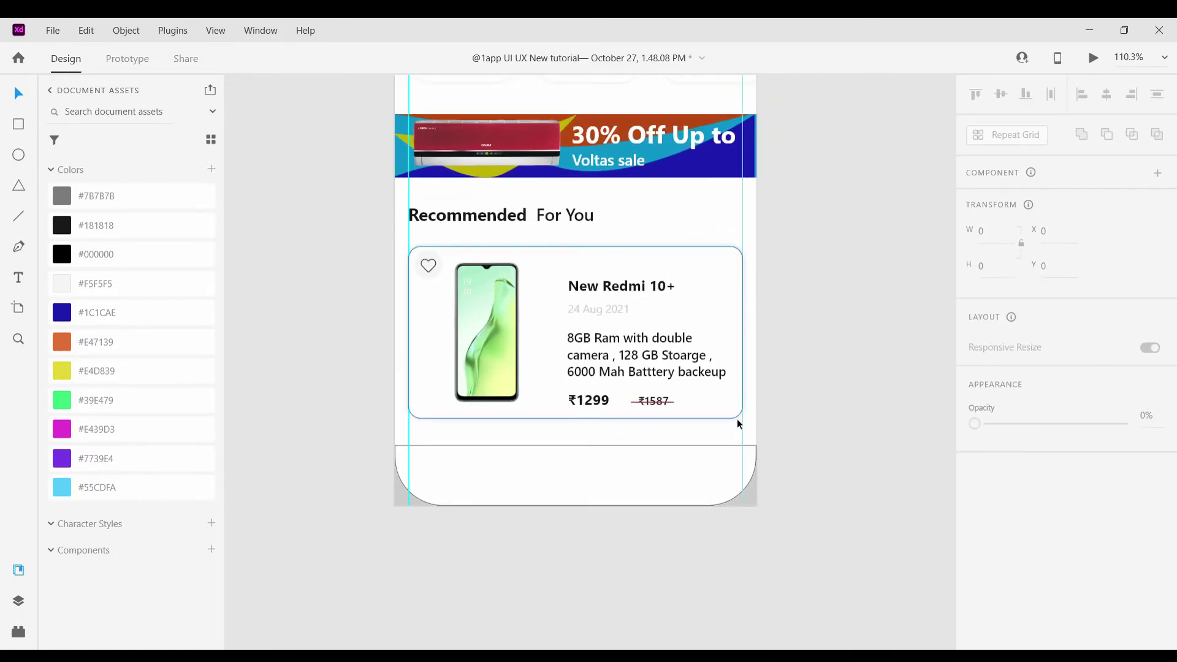
scroll(738, 420, "down", 3)
scroll(738, 421, "up", 3)
scroll(666, 425, "up", 3)
left_click(635, 386)
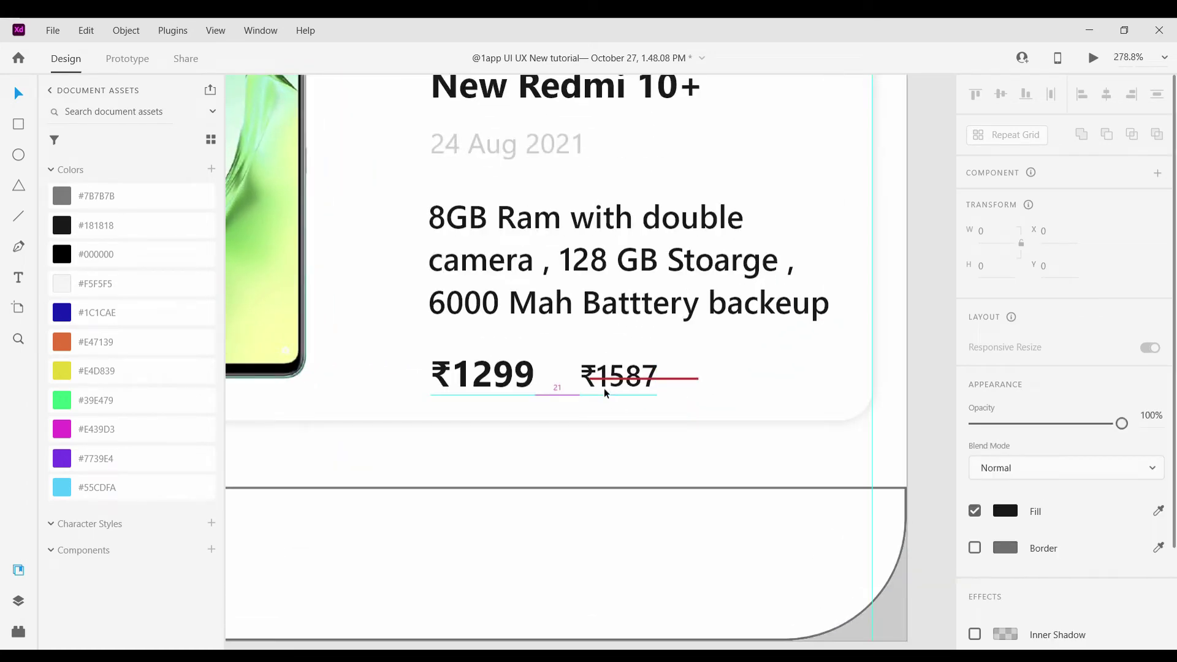
left_click(638, 381)
left_click_drag(638, 380, 641, 384)
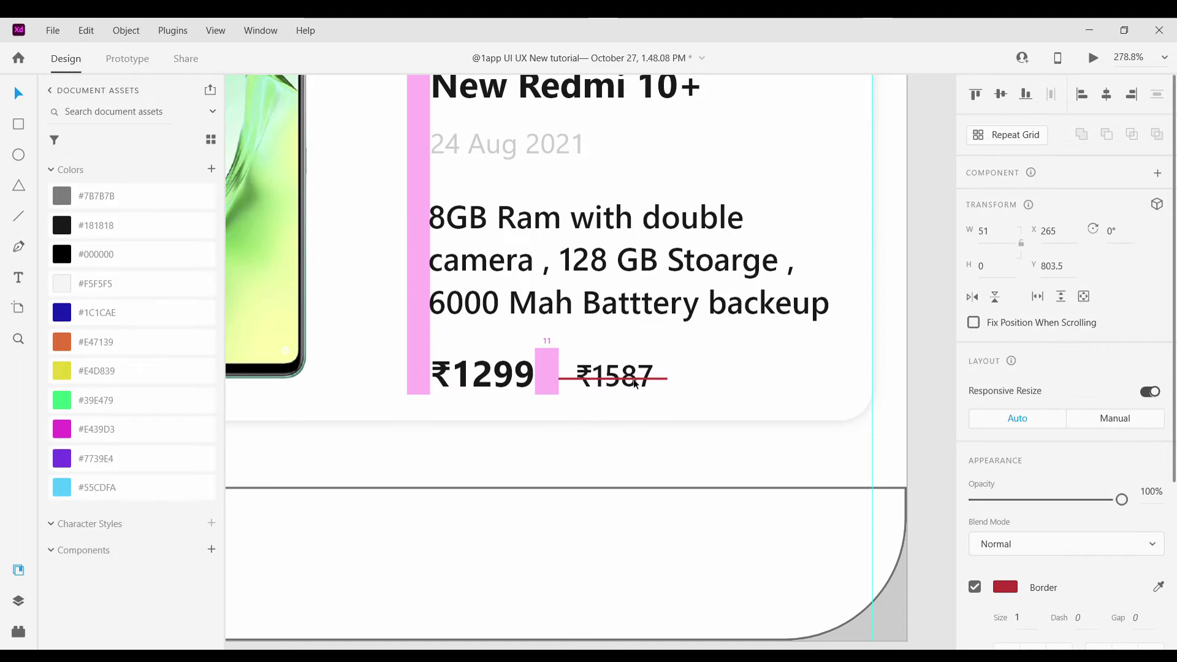
scroll(756, 380, "down", 5)
left_click(866, 341)
Begin an 'Add' text label in a box to the right of ₹1587
scroll(780, 330, "up", 3)
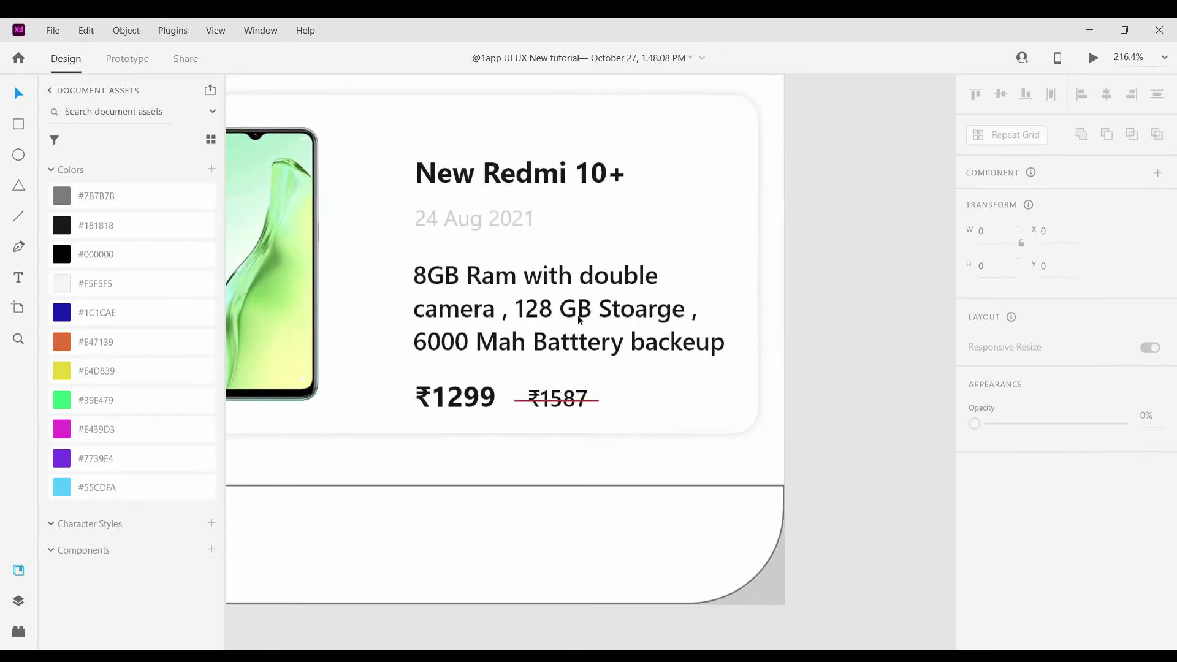
scroll(579, 320, "down", 1)
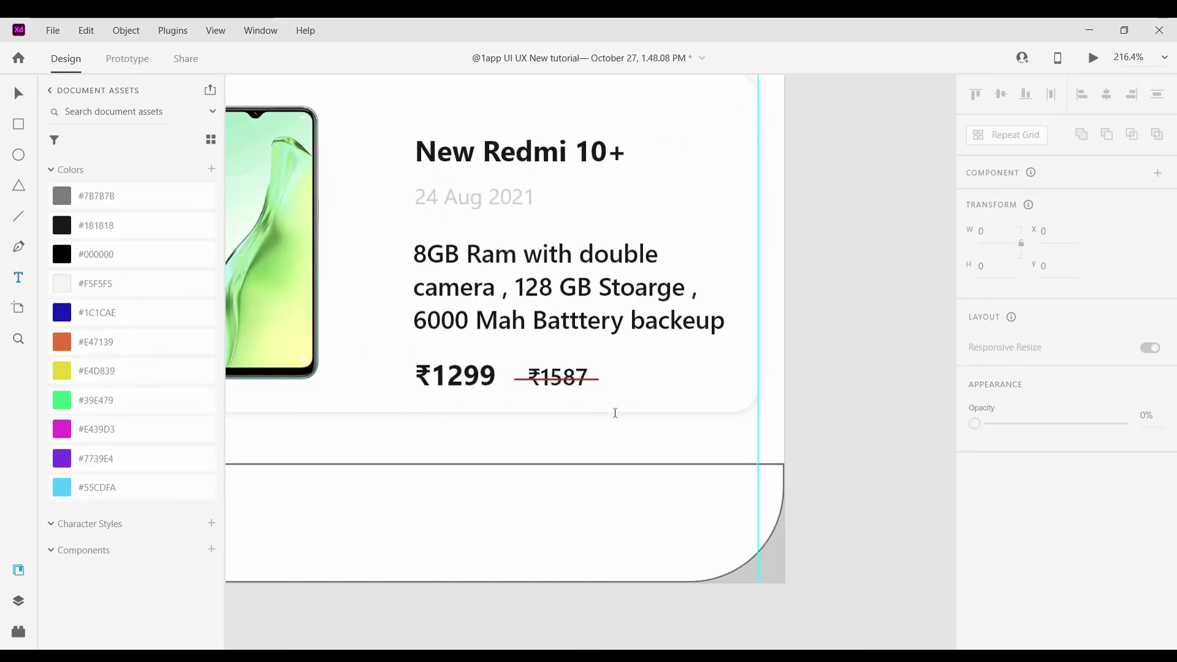
scroll(615, 413, "up", 2)
left_click_drag(584, 332, 683, 375)
type("Add")
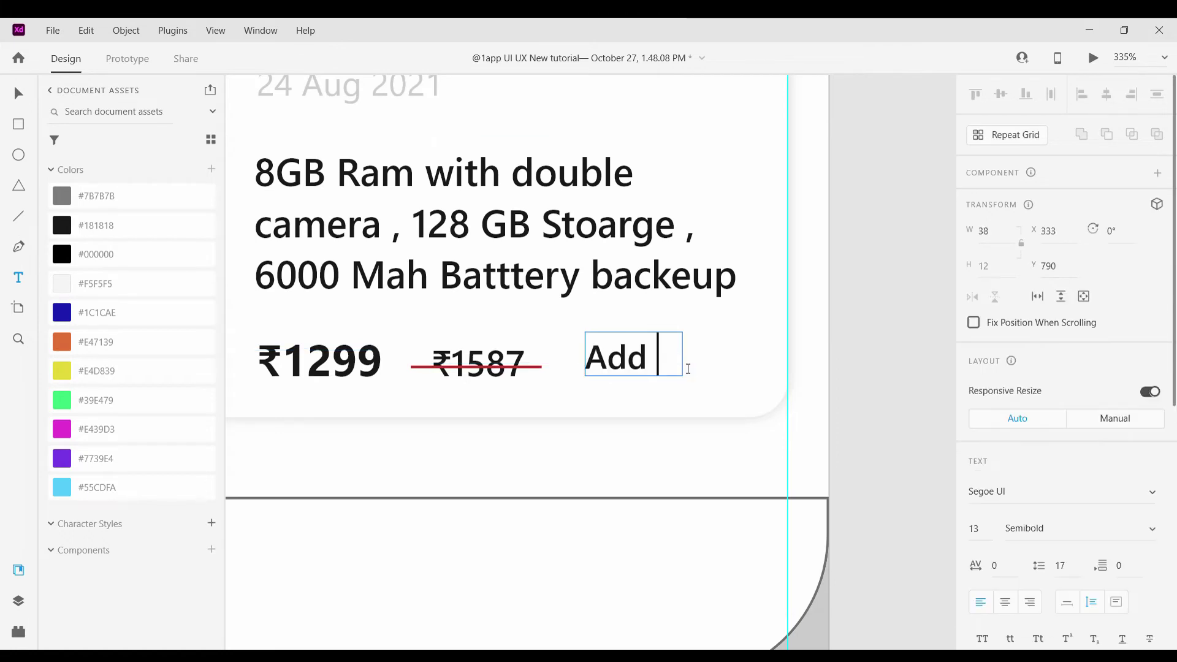
Move the Add text further right and draw a rectangle over it
key("Escape")
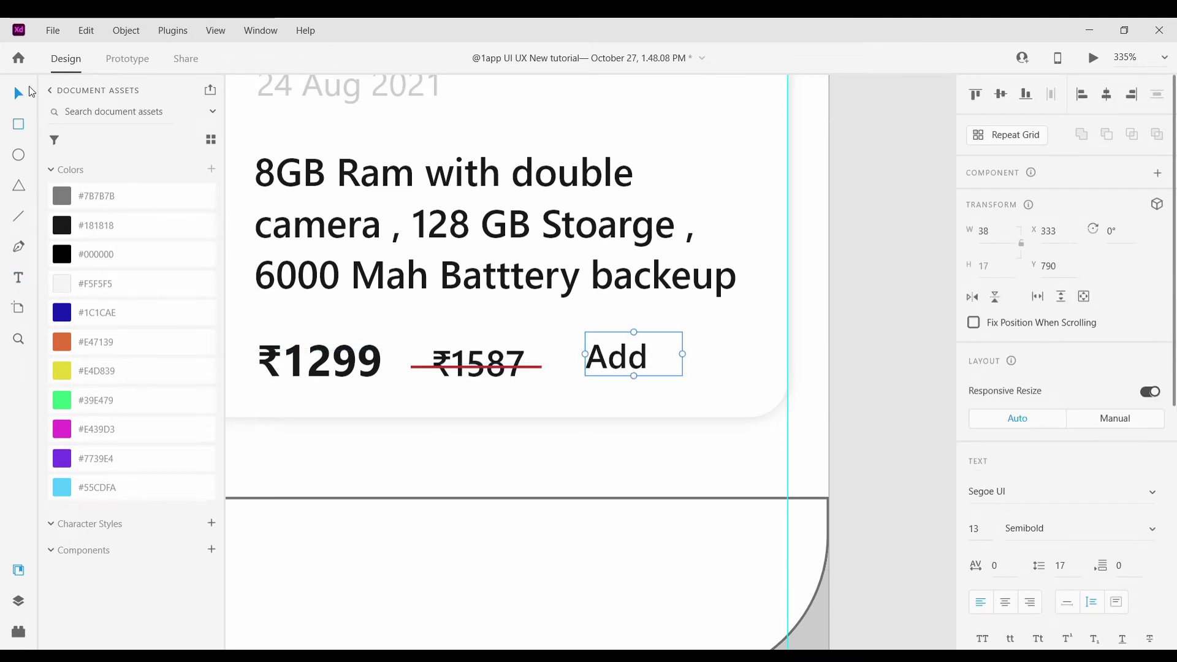
left_click_drag(619, 355, 701, 366)
left_click(15, 126)
scroll(627, 381, "up", 3)
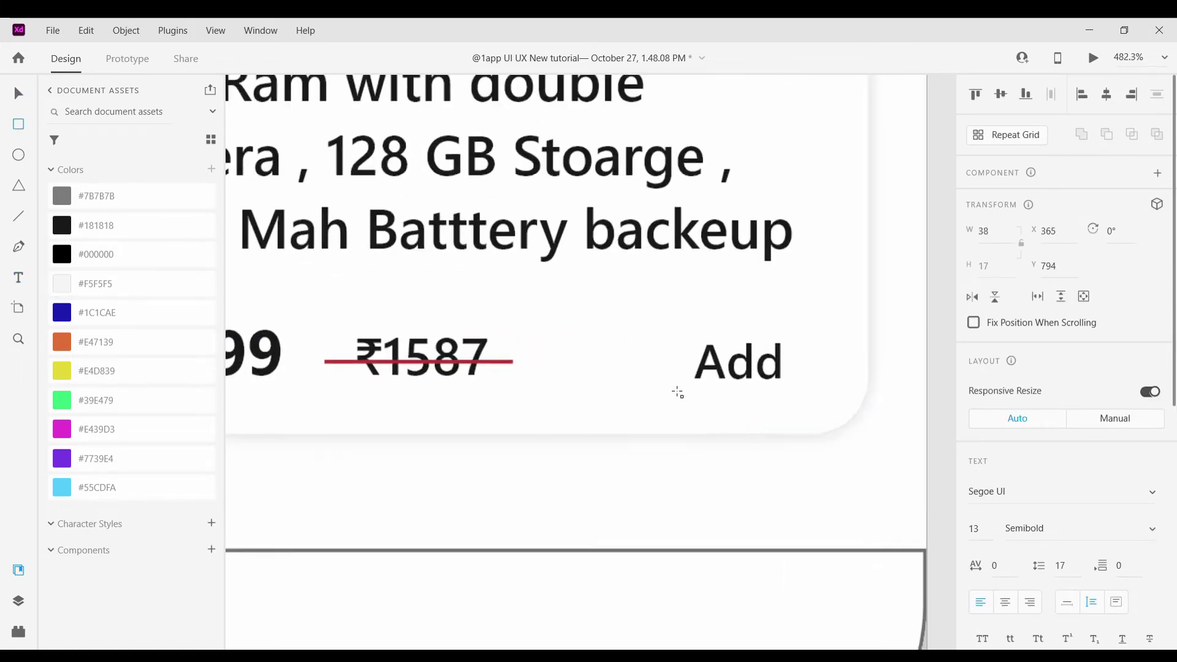
mouse_move(644, 310)
left_mouse_down()
mouse_move(932, 428)
mouse_move(777, 349)
mouse_move(692, 358)
left_mouse_up()
Round the rectangle into a pill around Add and bring the text in front
key("v")
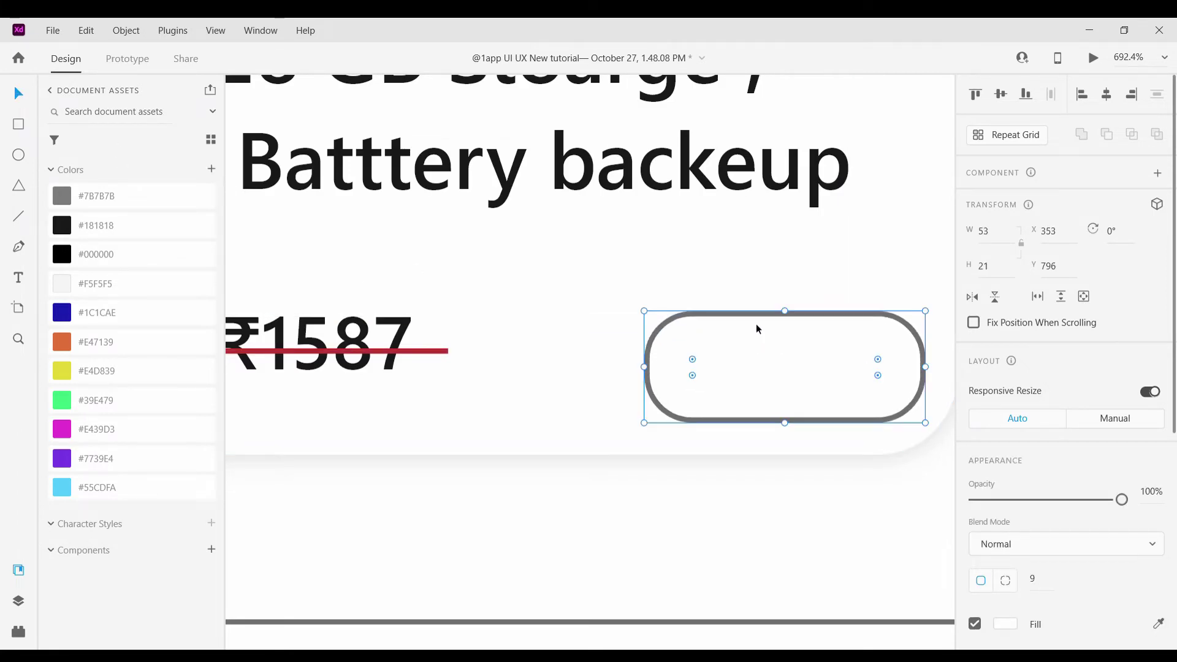
left_click_drag(785, 310, 678, 336)
left_click(841, 349)
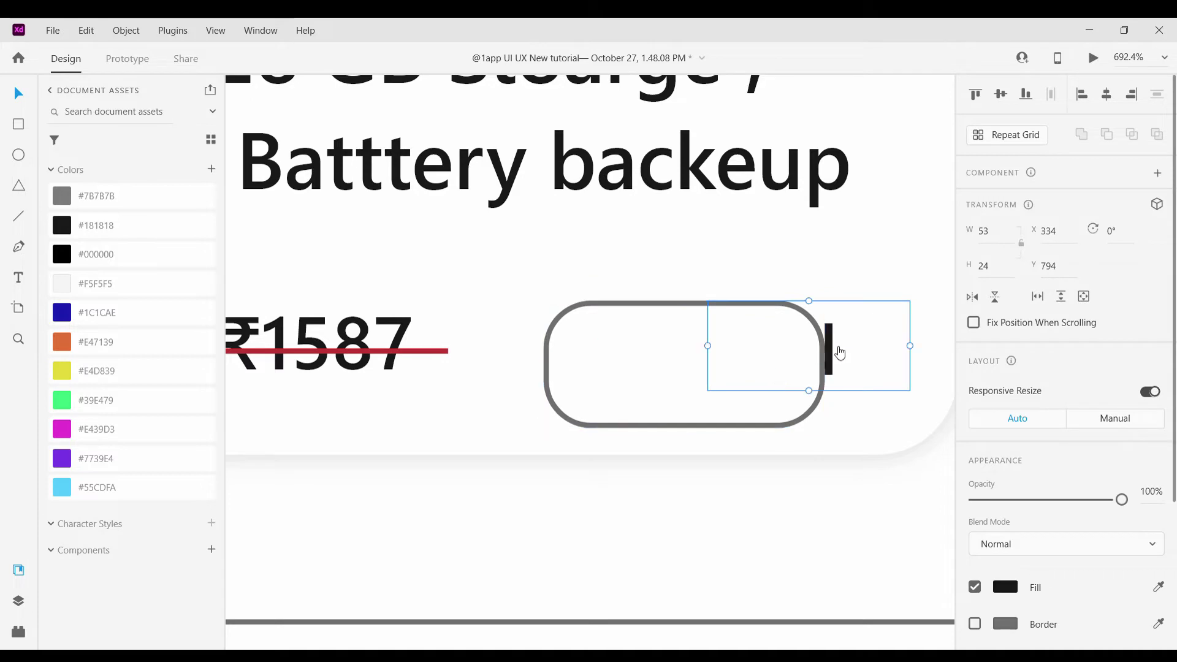
key("ctrl+shift+bracketright")
Fill the pill with light blue #55CDFA and remove its grey border
left_click(557, 348)
left_click(62, 488)
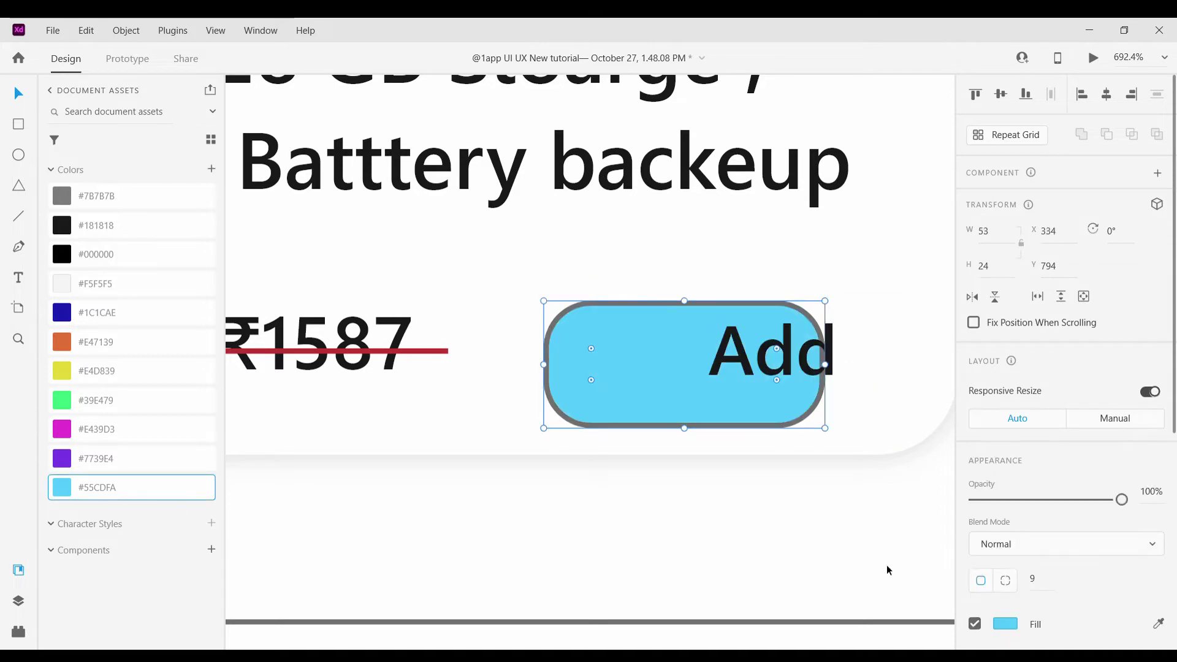
scroll(1067, 491, "down", 3)
left_click(975, 494)
Centre the Add text inside the blue pill
left_click(749, 401)
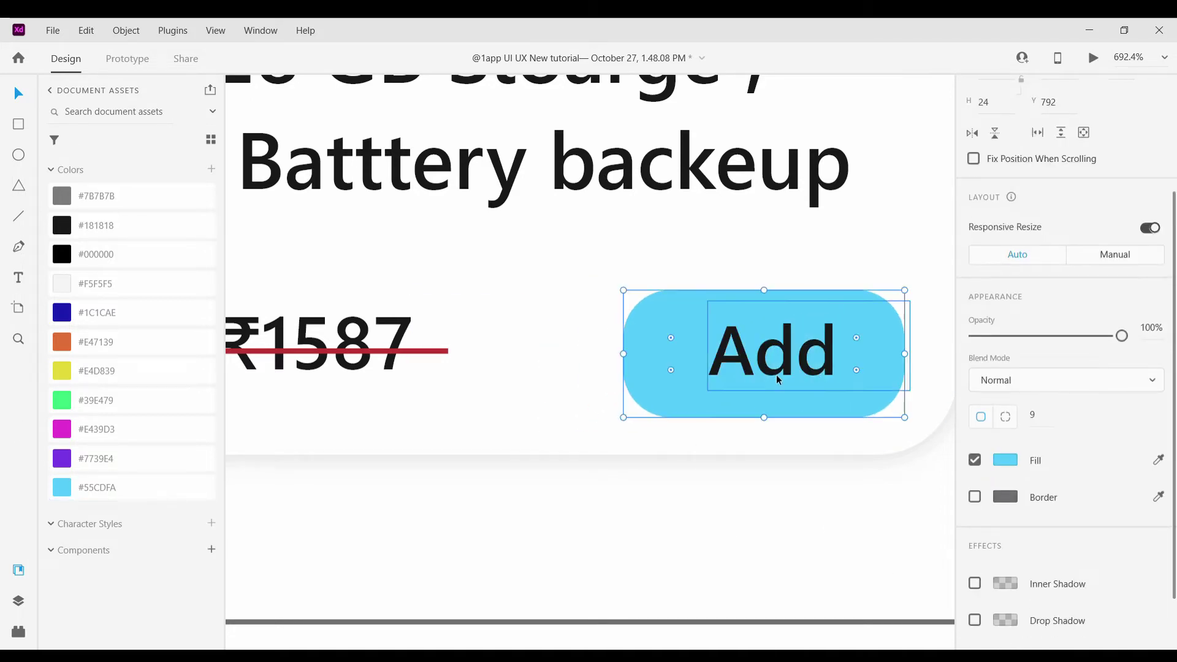
left_click_drag(776, 374, 769, 375)
left_click(773, 490)
scroll(772, 490, "down", 5)
scroll(881, 488, "down", 3)
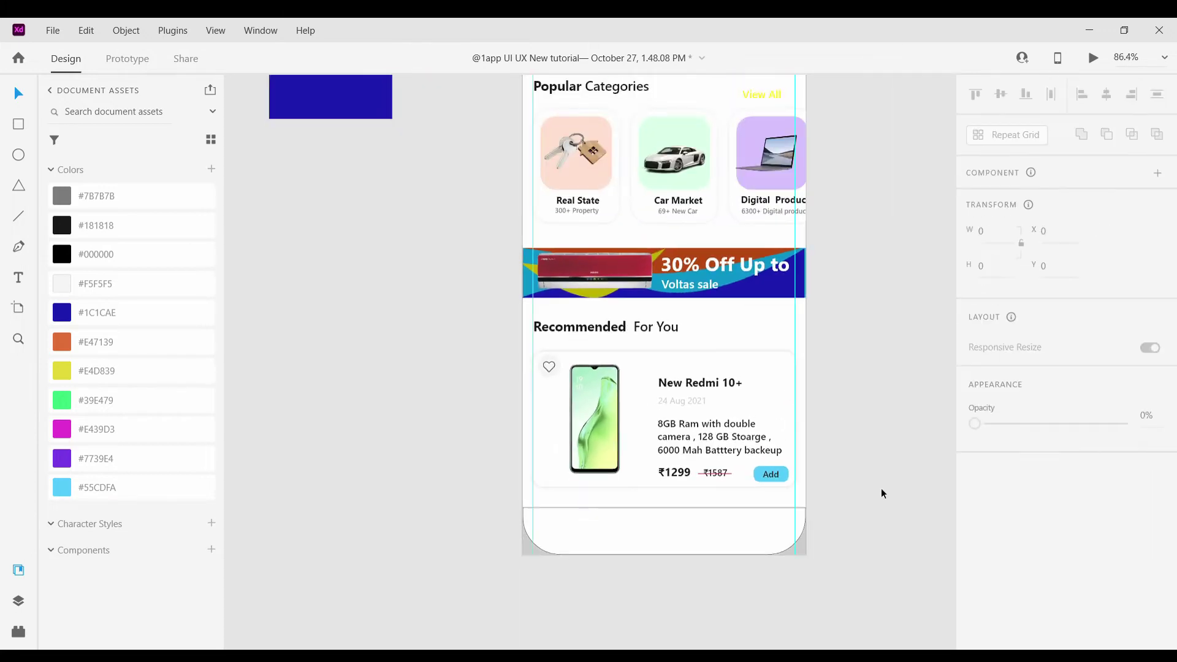
scroll(882, 496, "up", 5)
Change the Add text's fill colour to white
left_click(604, 457)
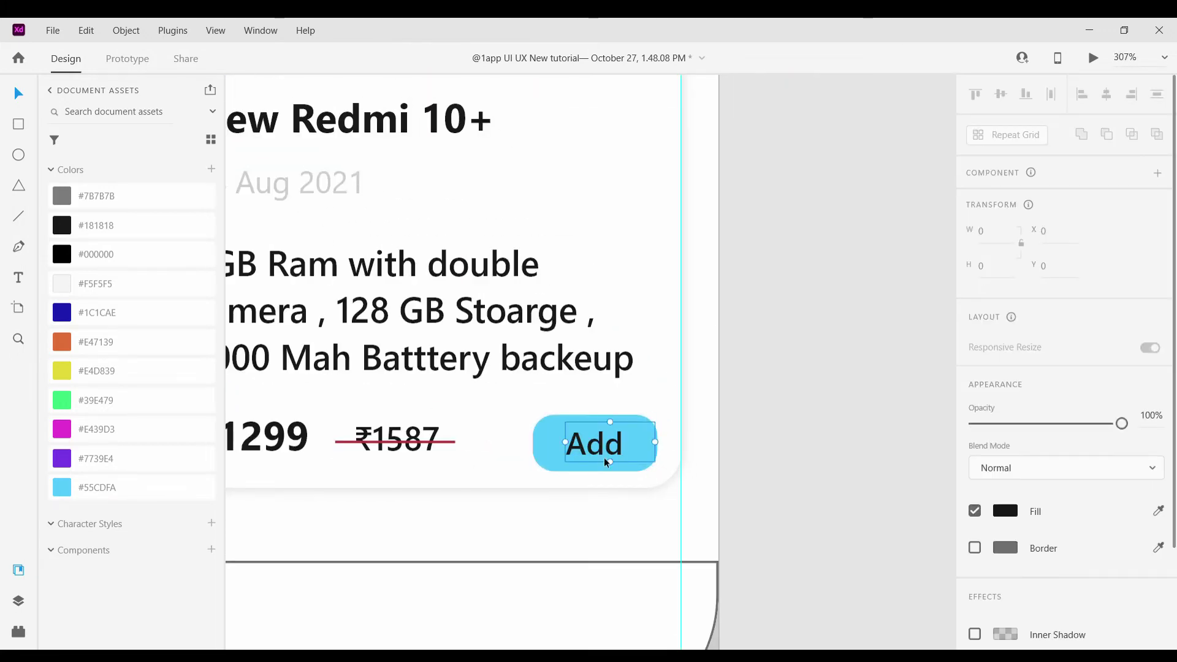
double_click(604, 457)
scroll(1040, 615, "down", 5)
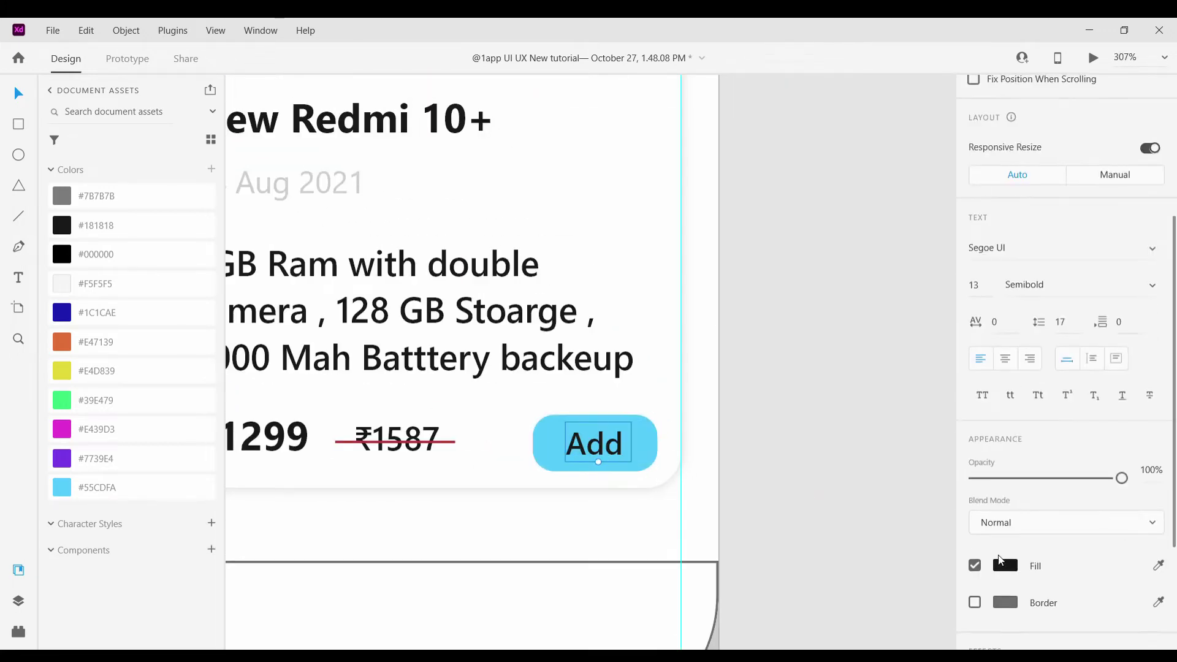
left_click(993, 562)
left_click(759, 343)
scroll(759, 344, "down", 4)
scroll(701, 429, "up", 5)
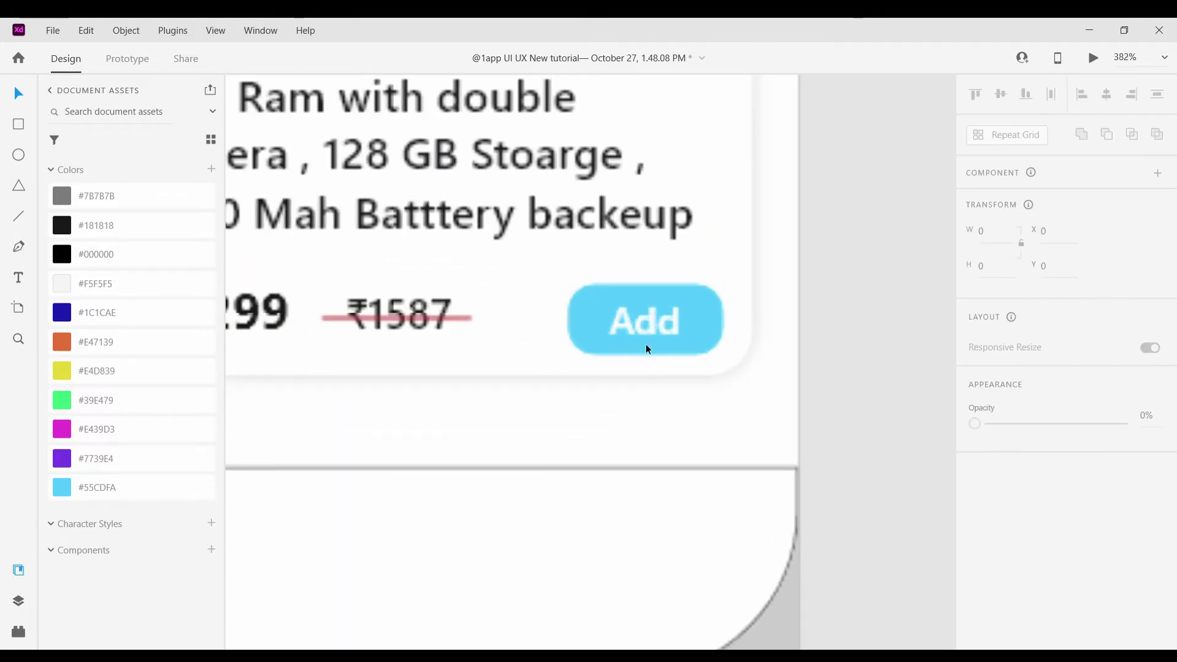
Nudge the white Add text to sit centred within the pill button
left_click(644, 344)
double_click(644, 343)
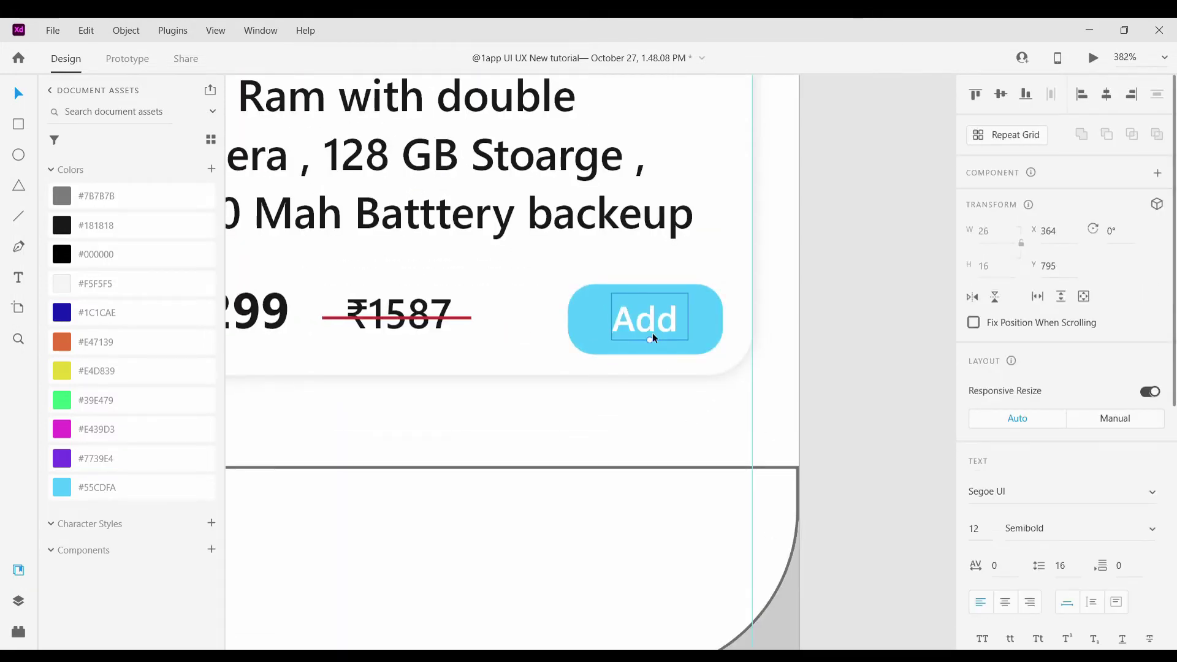
left_click_drag(651, 334, 661, 330)
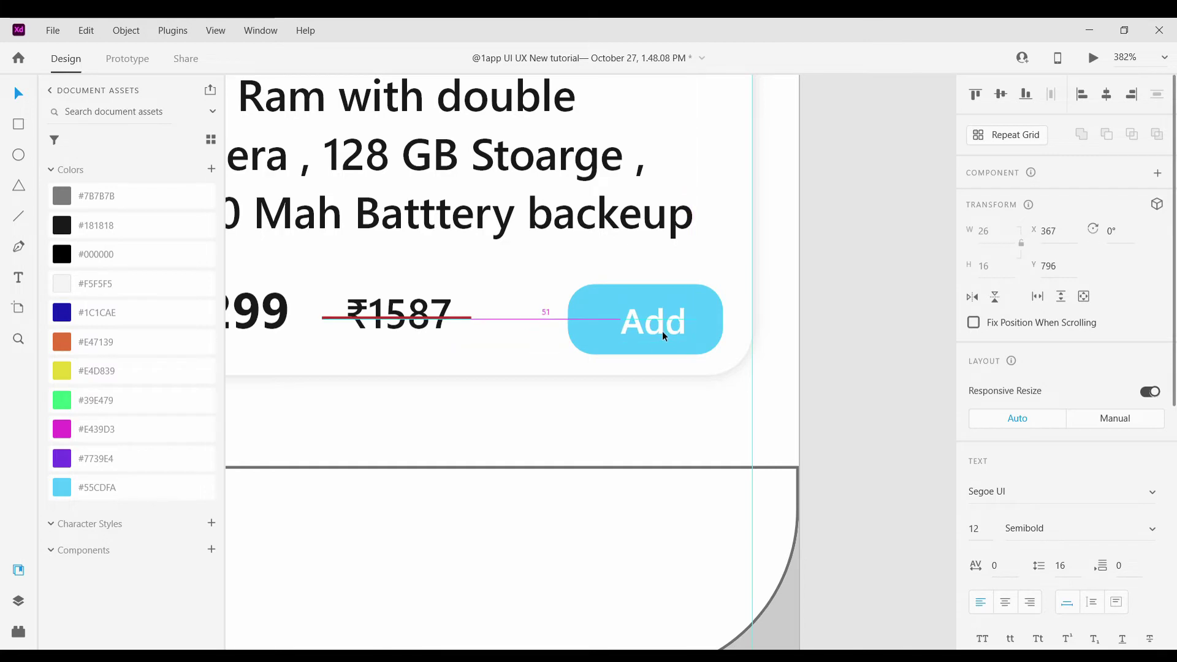
left_click(804, 362)
scroll(805, 362, "down", 5)
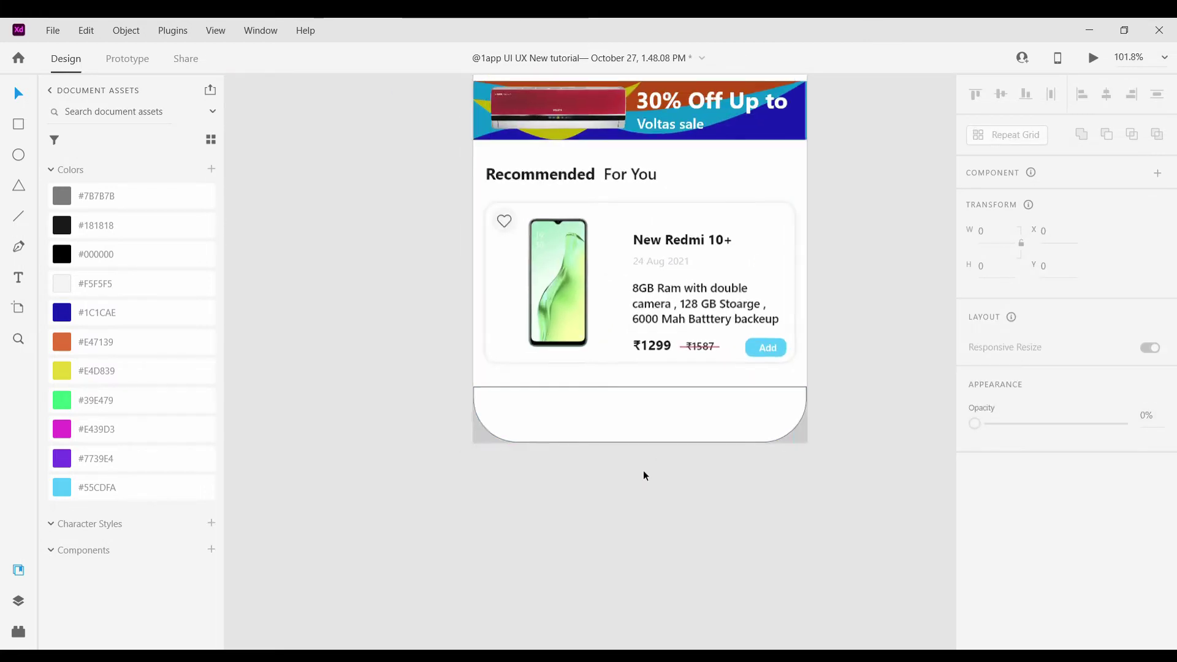
scroll(643, 467, "down", 3)
scroll(415, 434, "up", 1)
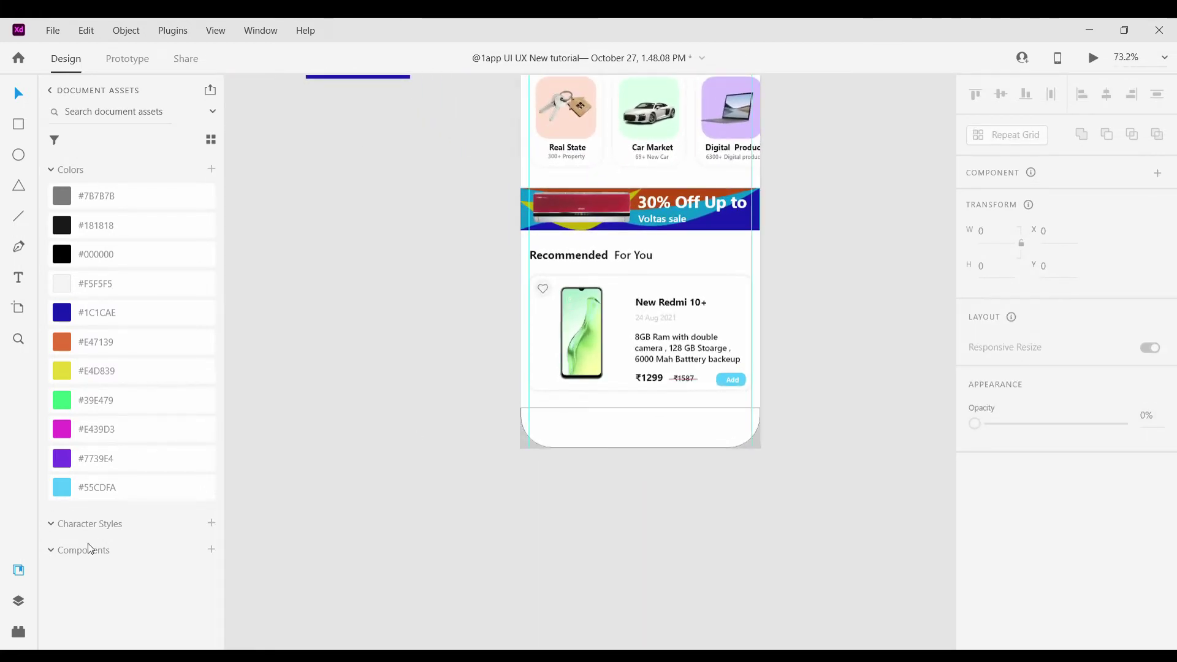
Insert a home icon from Icons 4 Design into the bottom nav bar
left_click(18, 632)
type("home")
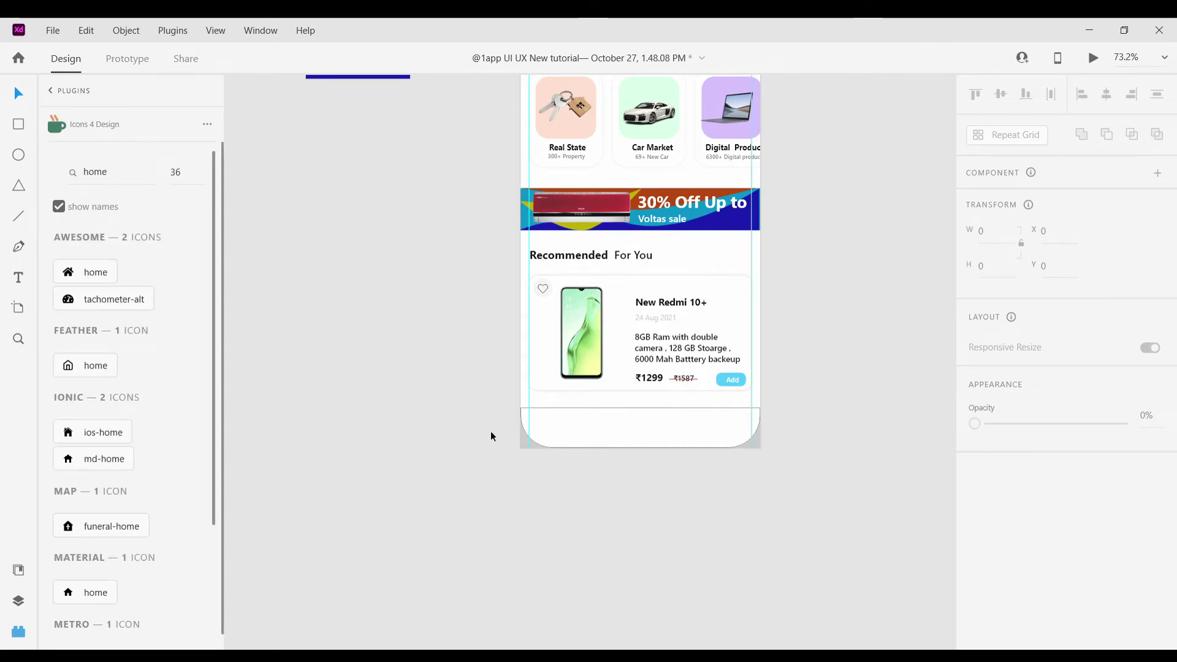
left_click(530, 437)
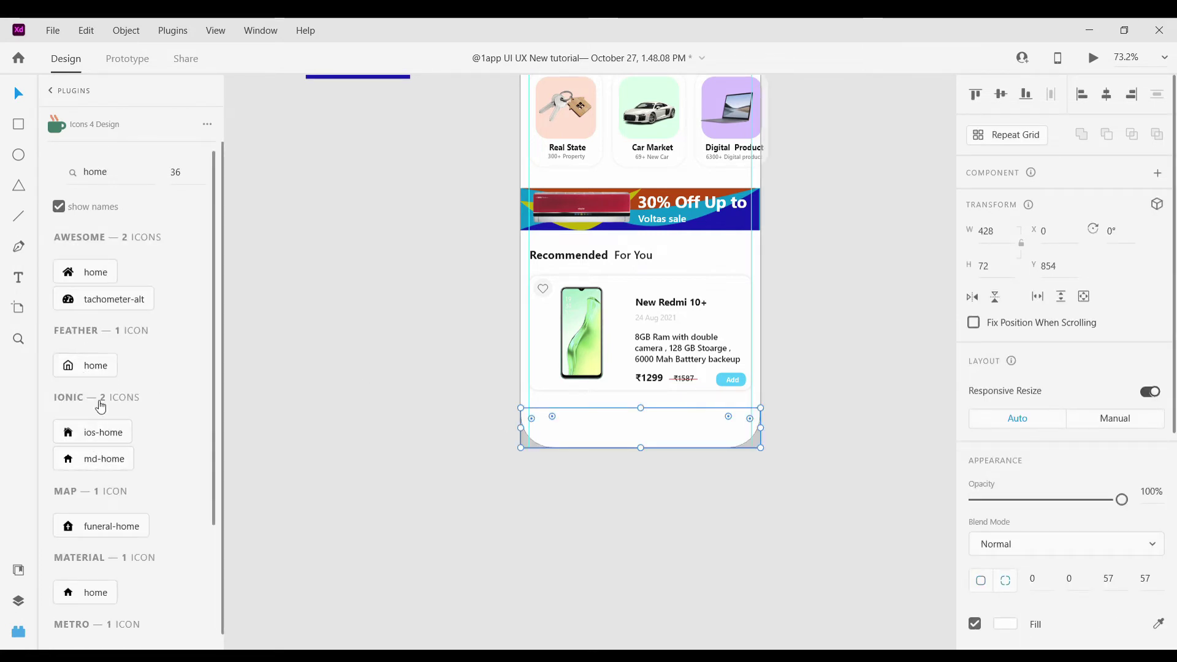
scroll(107, 539, "down", 1)
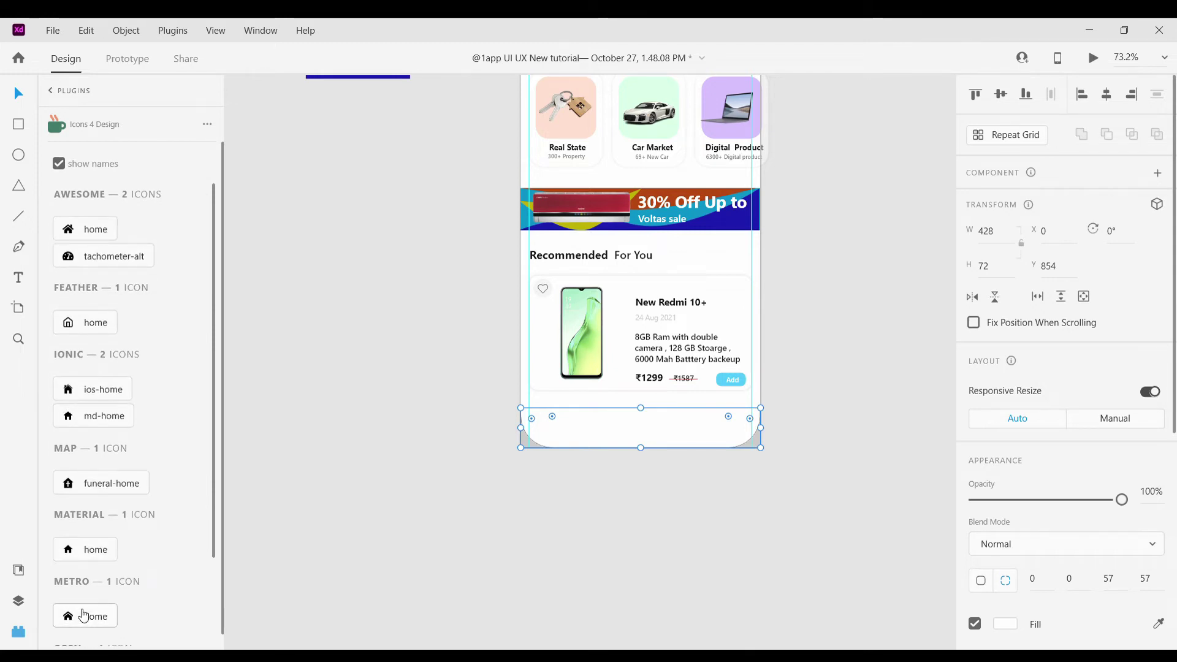
left_click_drag(92, 619, 341, 440)
Add a cart icon and move it right of the home icon
scroll(793, 429, "up", 3)
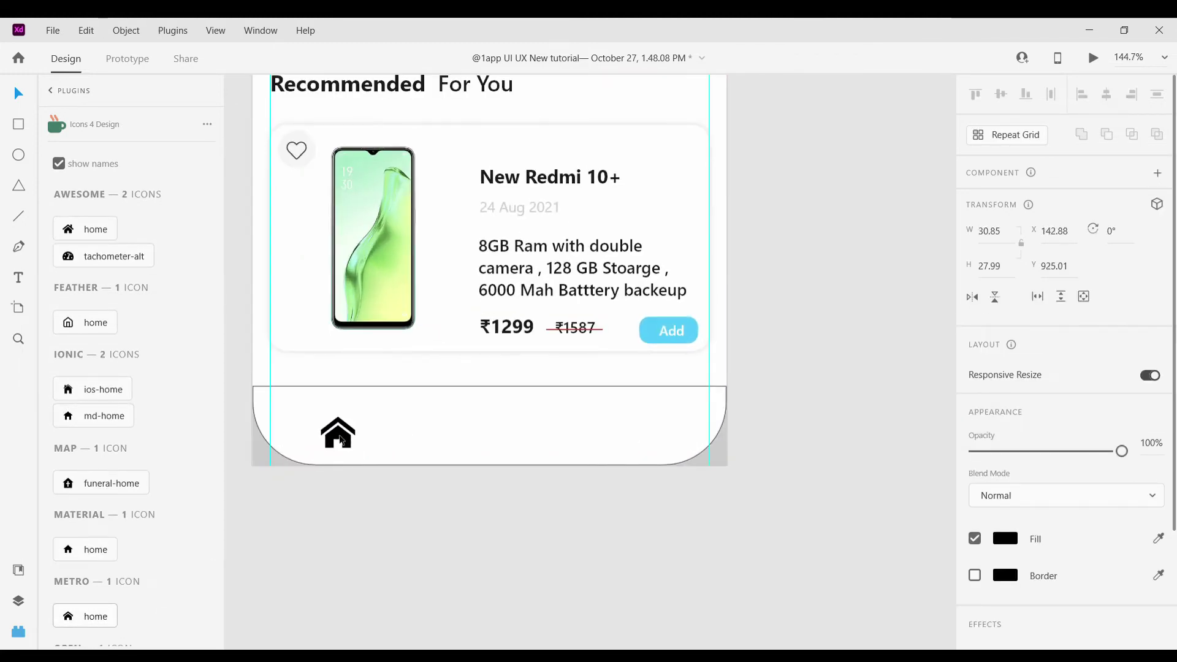
scroll(207, 328, "up", 1)
double_click(111, 178)
key("BackSpace")
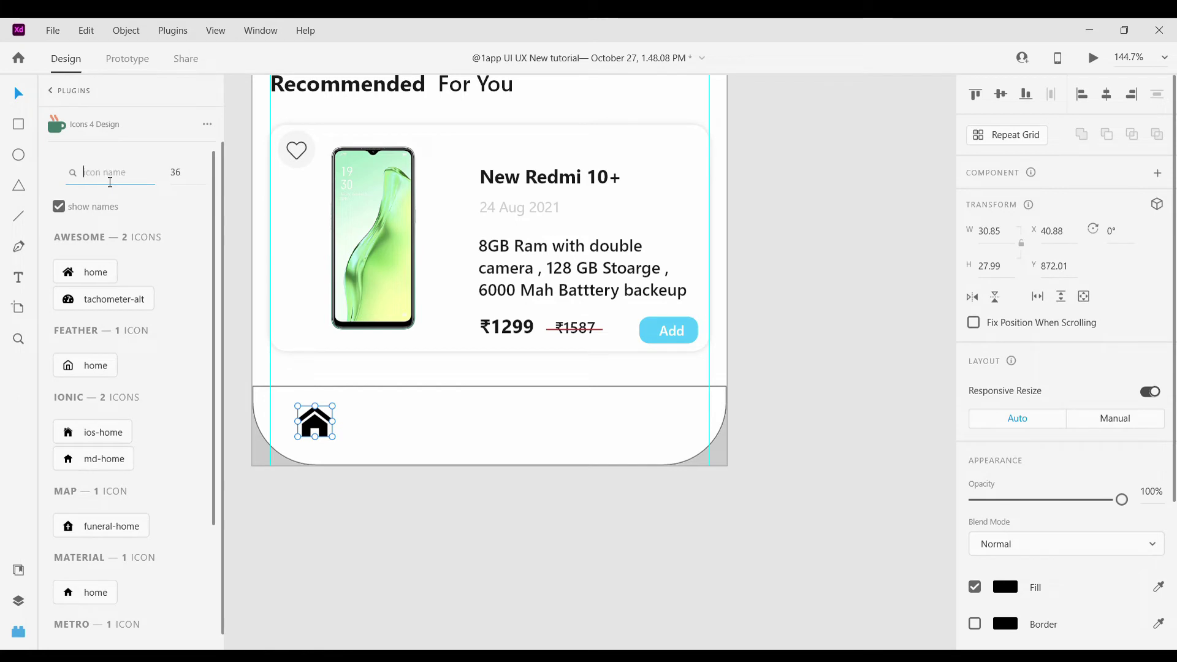
type("cart")
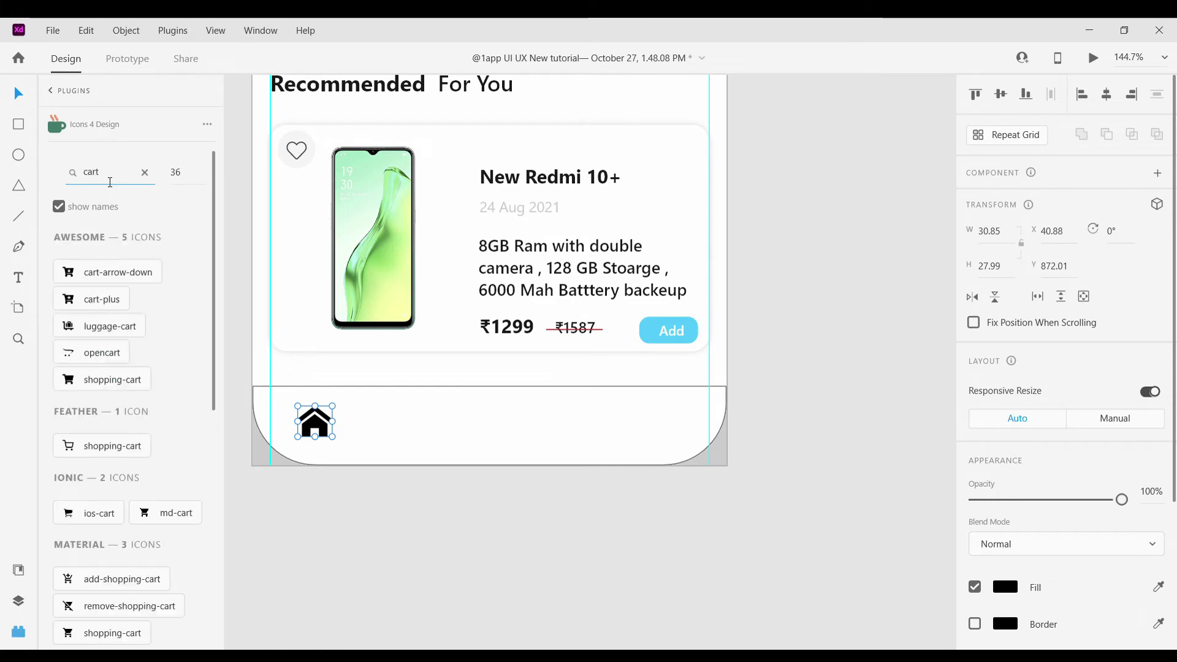
left_click(87, 518)
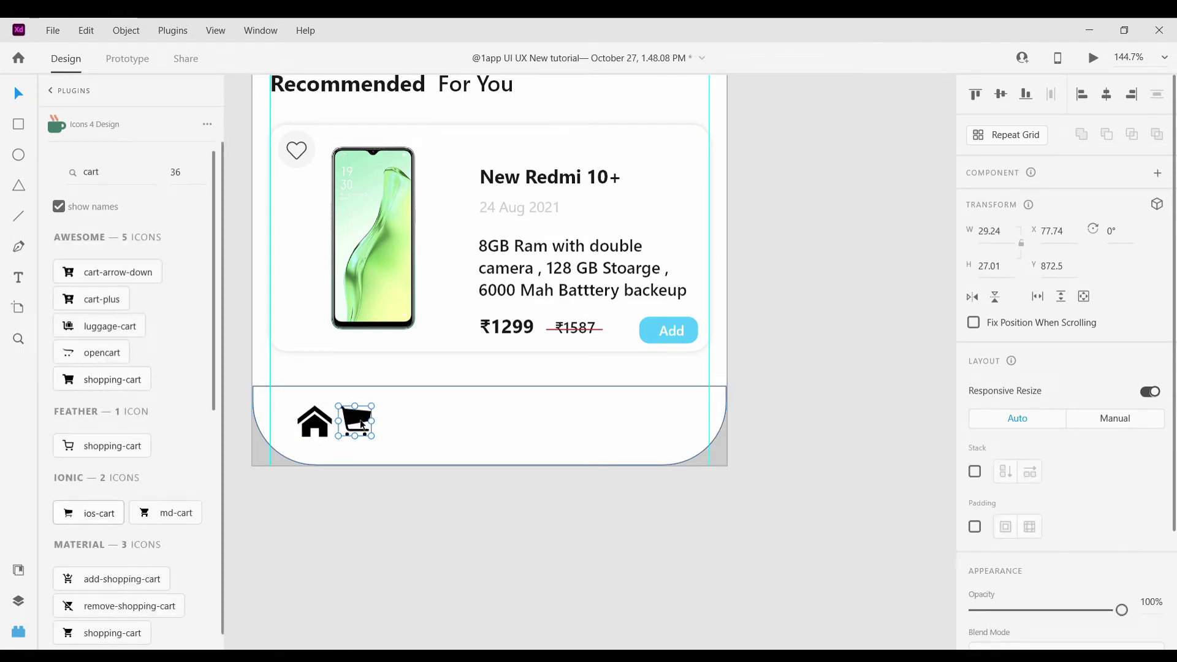
left_click_drag(353, 422, 429, 421)
Search for and insert a heart icon next to the cart
double_click(130, 166)
key("BackSpace")
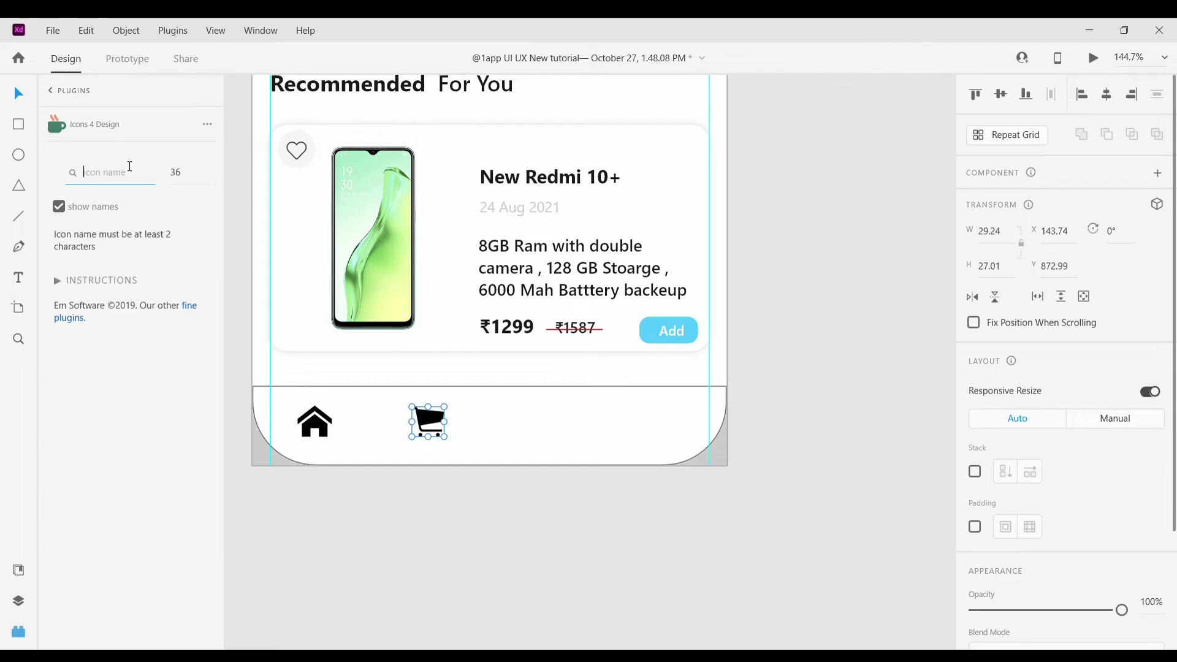
type("add")
key("BackSpace")
key("BackSpace")
key("BackSpace")
type("wis")
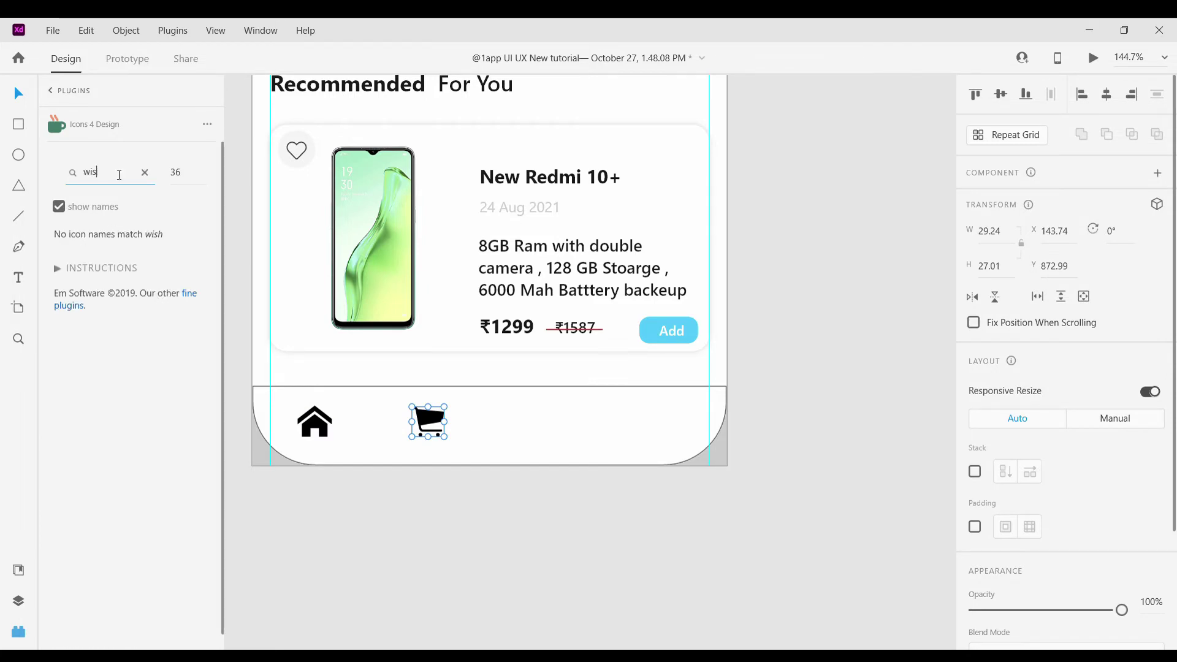
key("BackSpace")
key("BackSpace")
key("BackSpace")
type("c")
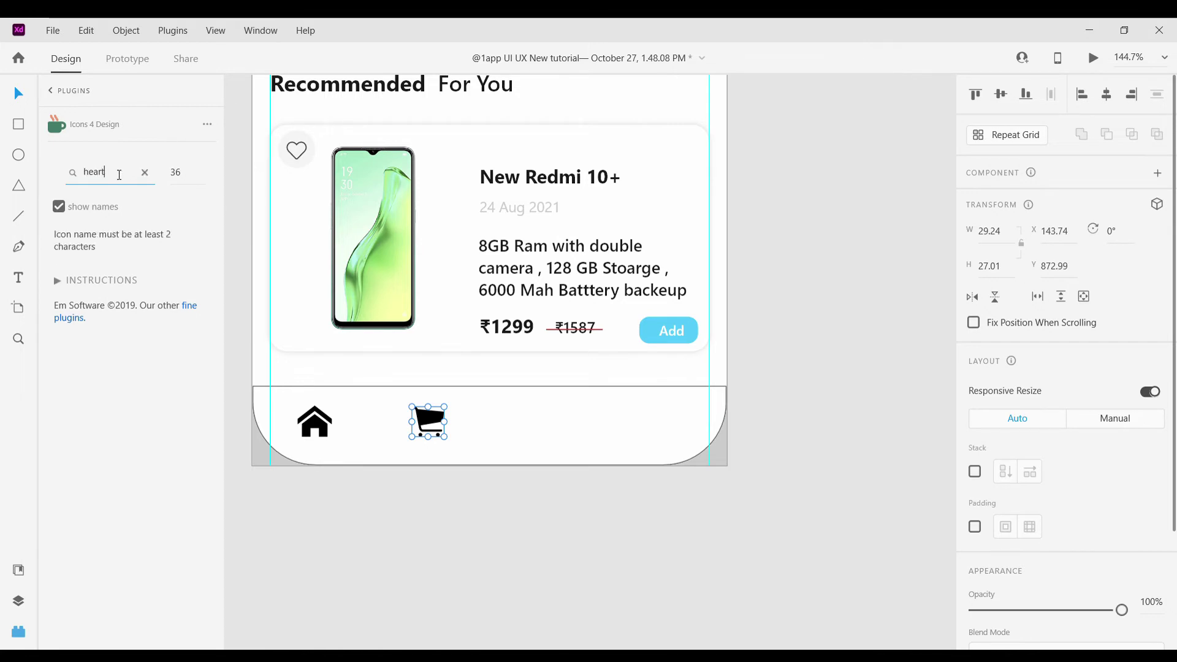
left_click(84, 353)
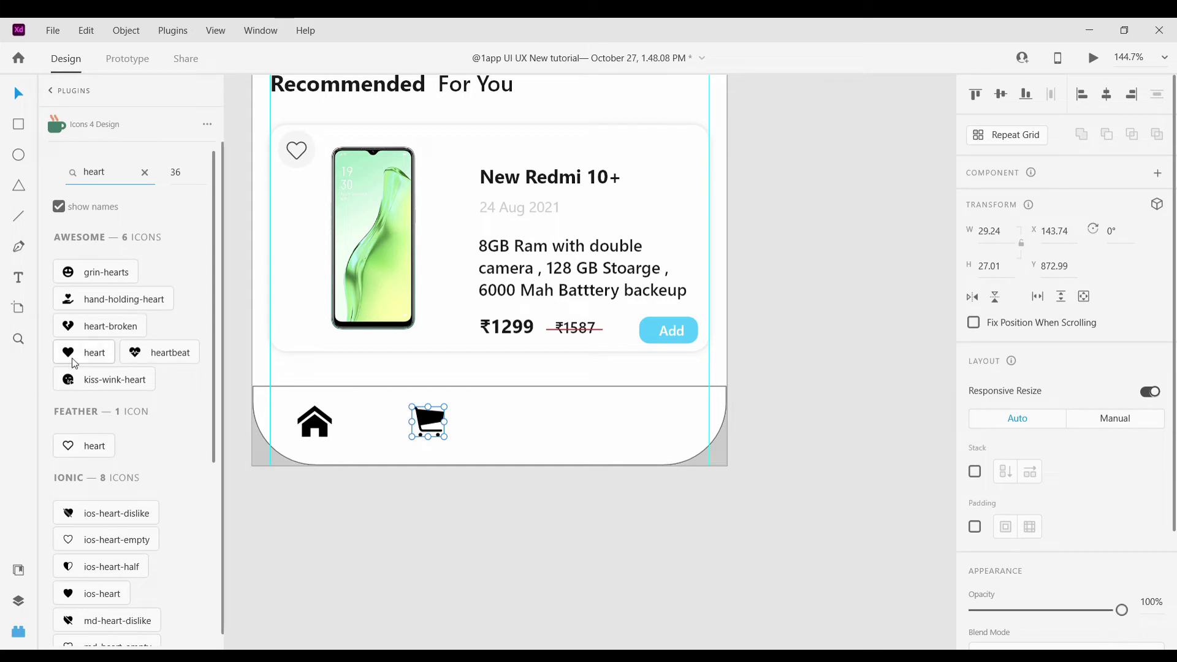
Insert a user-circle icon next to the heart icon
double_click(115, 180)
key("BackSpace")
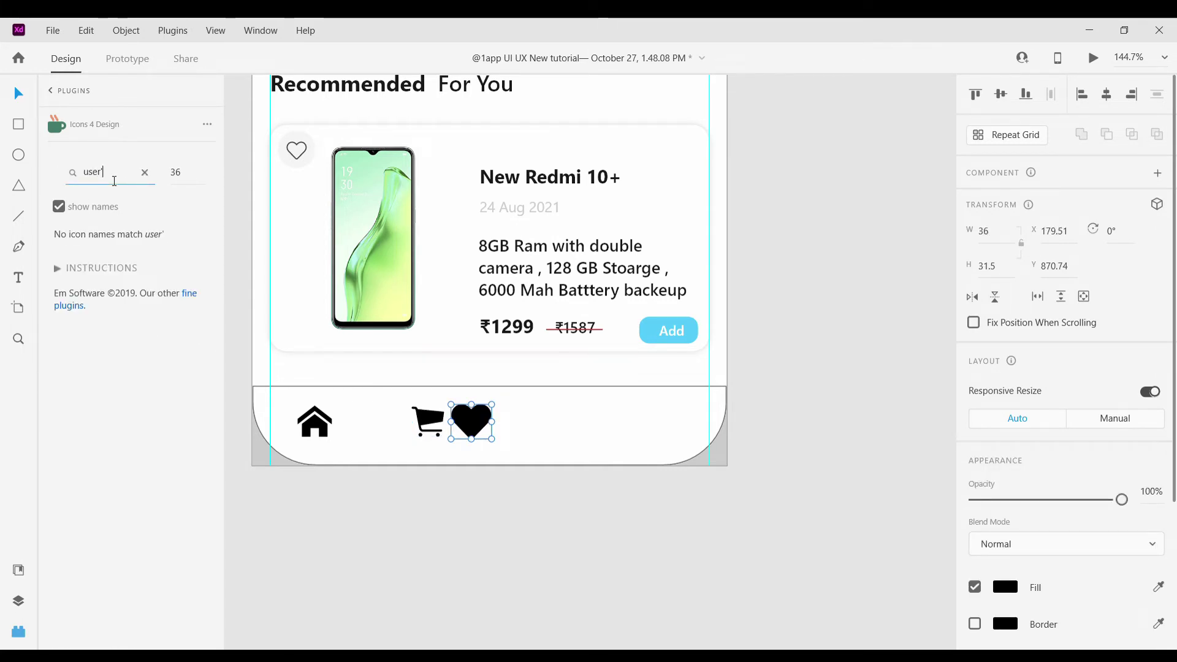
key("BackSpace")
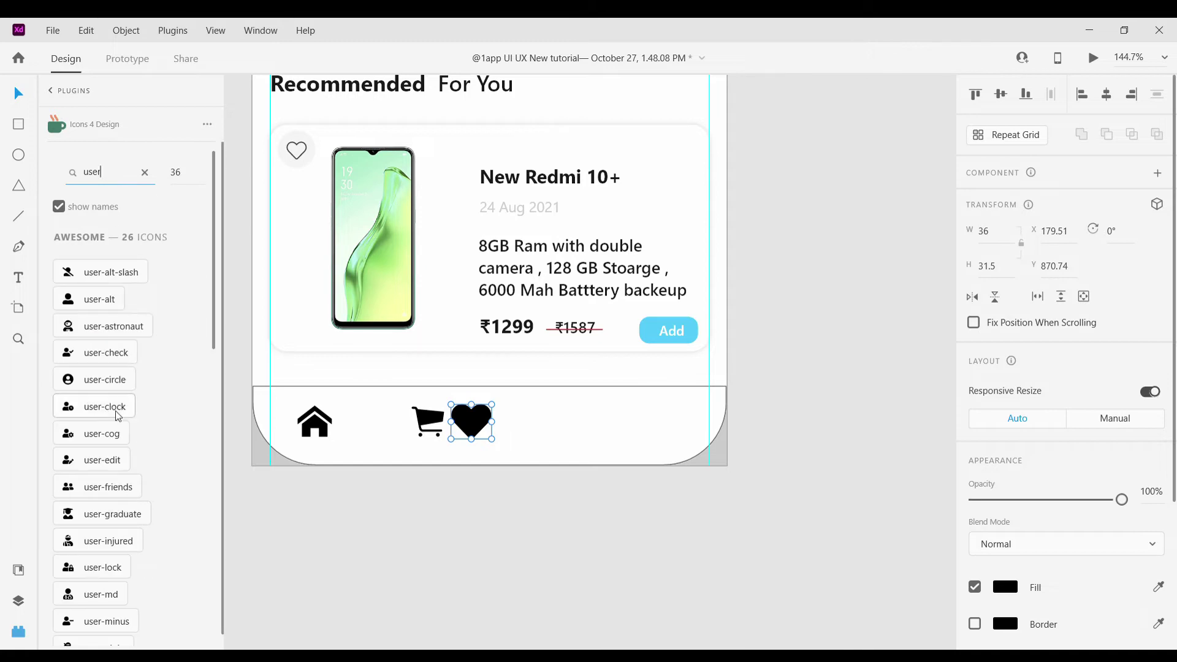
left_click(88, 386)
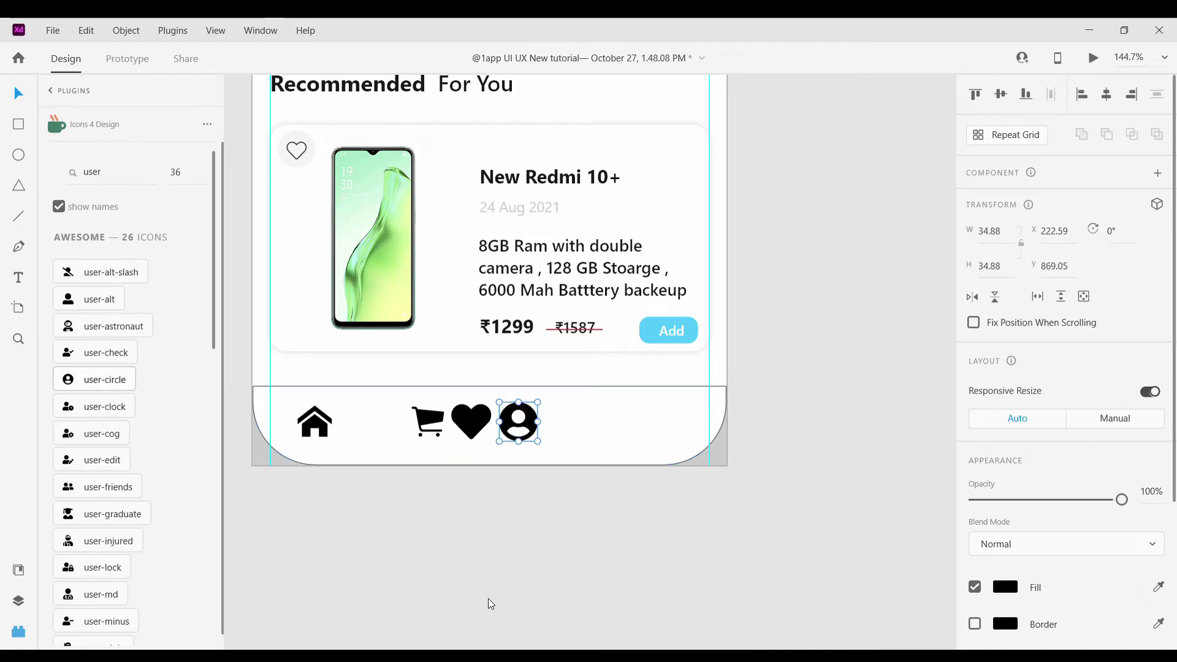
scroll(350, 401, "up", 5)
left_click(344, 404)
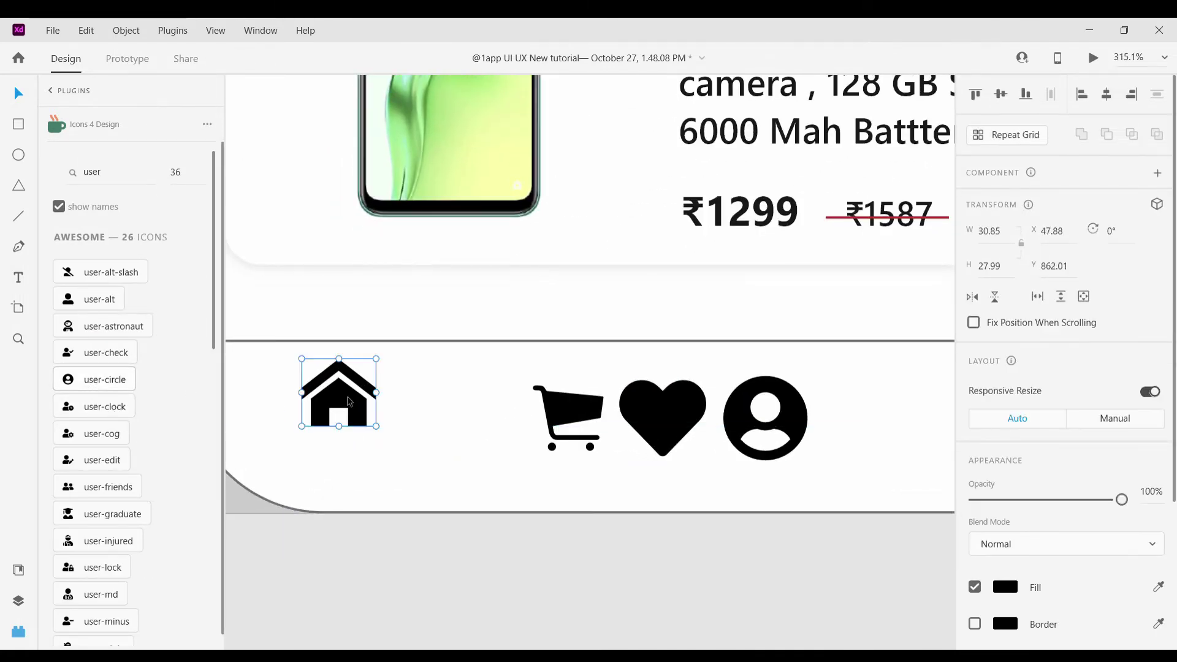
Reorder the icons, moving the user icon right, the heart left, and repositioning the cart
scroll(349, 402, "down", 6)
left_click_drag(510, 412, 577, 414)
left_click_drag(478, 410, 502, 407)
scroll(432, 411, "up", 3)
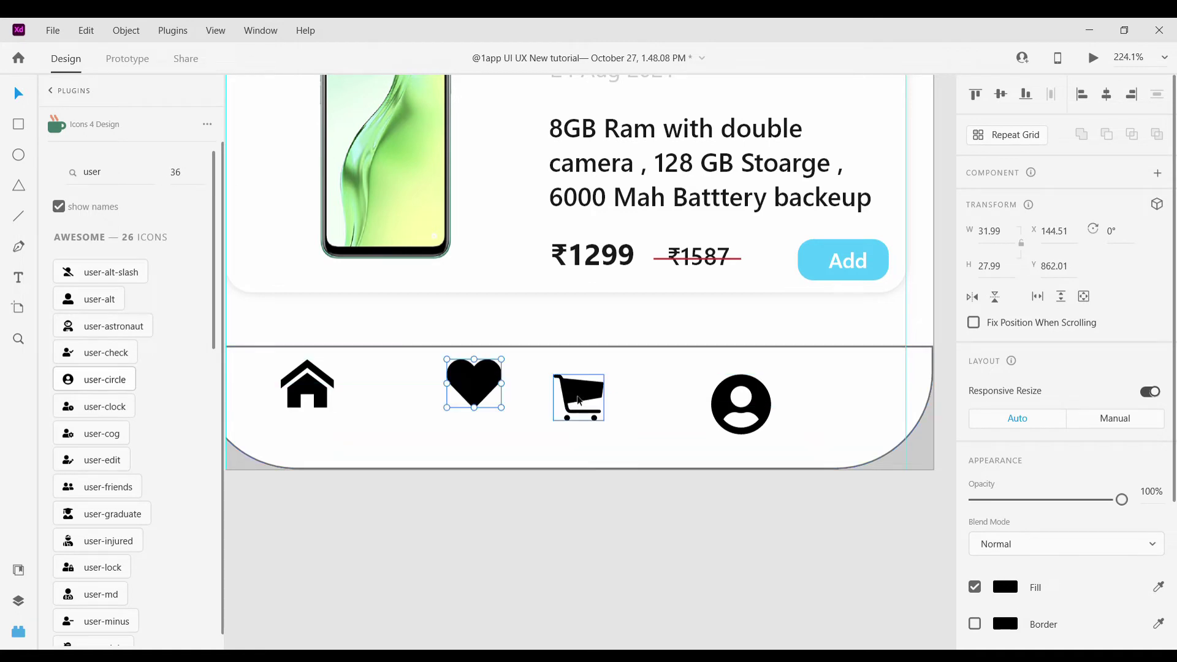
left_click_drag(581, 401, 665, 397)
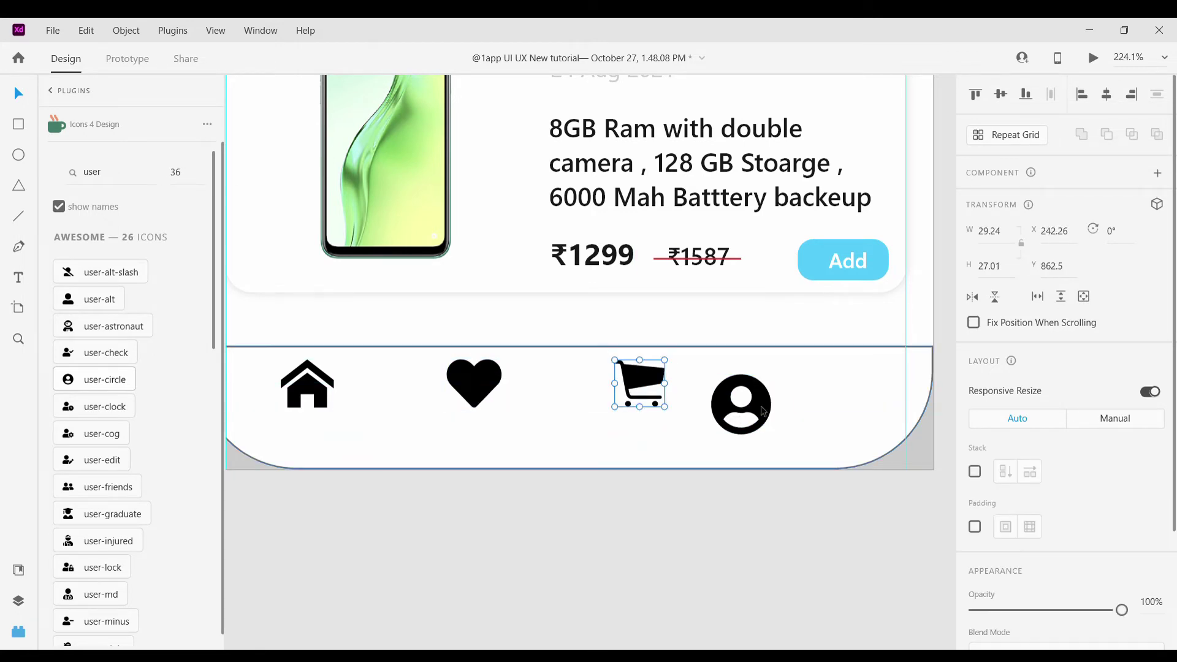
Move the user icon inside the nav bar group so it follows the cart
left_click(814, 397)
scroll(813, 397, "right", 3)
double_click(651, 405)
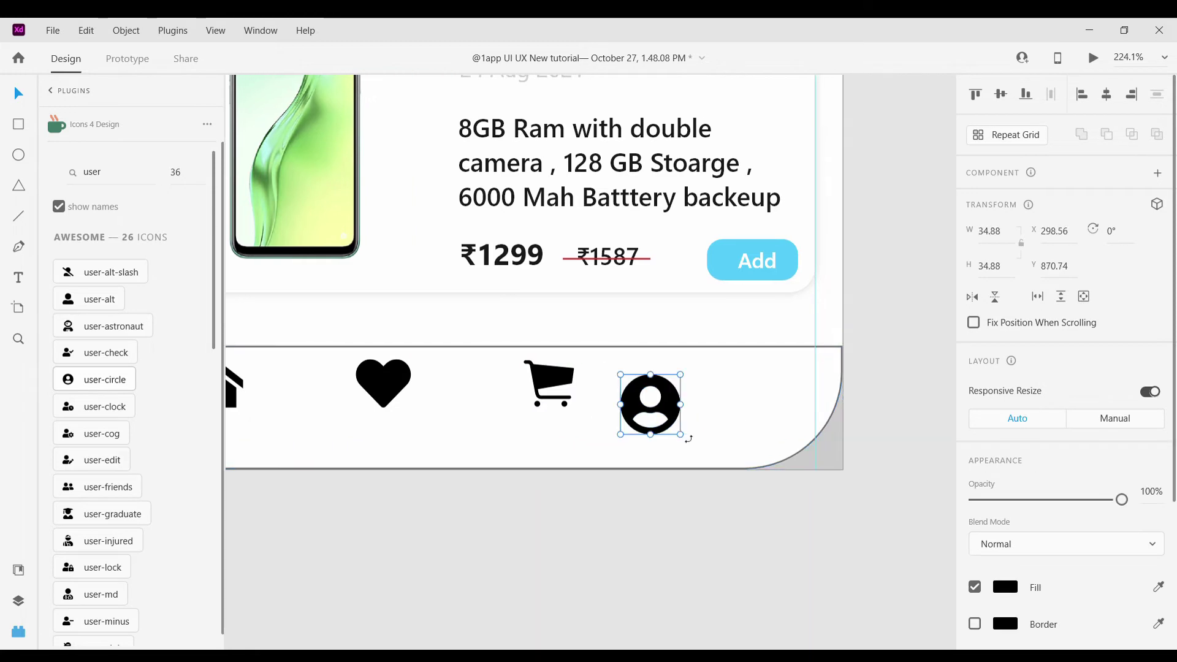
left_click_drag(663, 408, 728, 385)
left_click(720, 501)
scroll(720, 502, "down", 5)
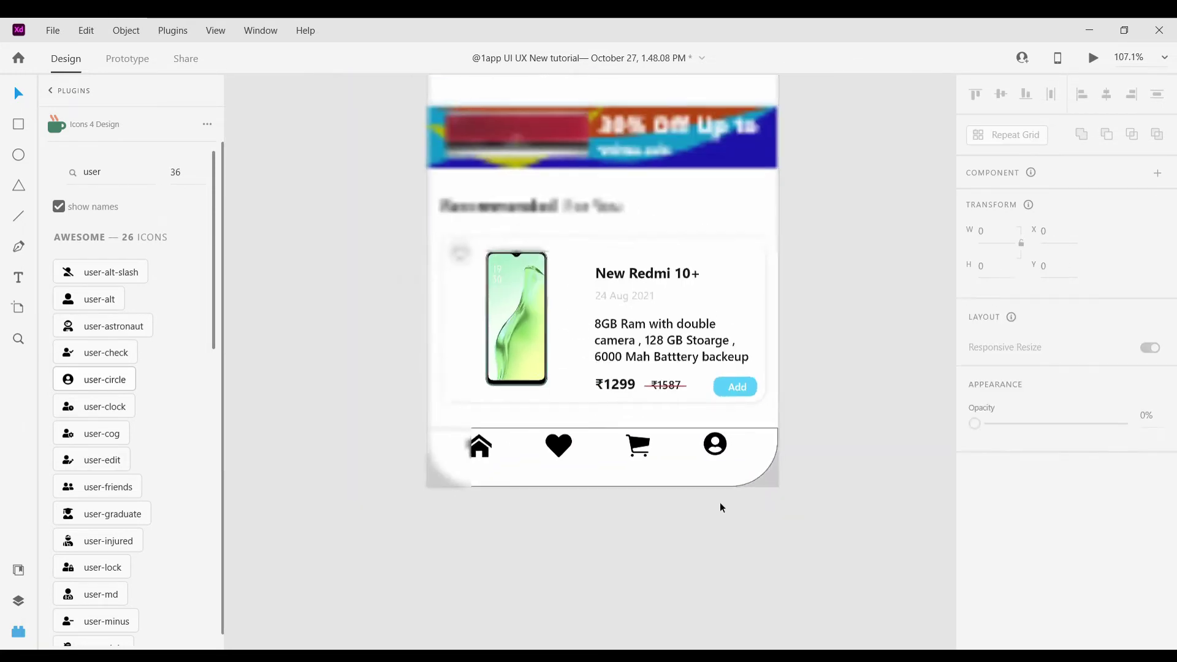
scroll(720, 502, "up", 5)
Shift the heart, cart and user icons right for even spacing along the bar
left_click_drag(413, 400, 424, 400)
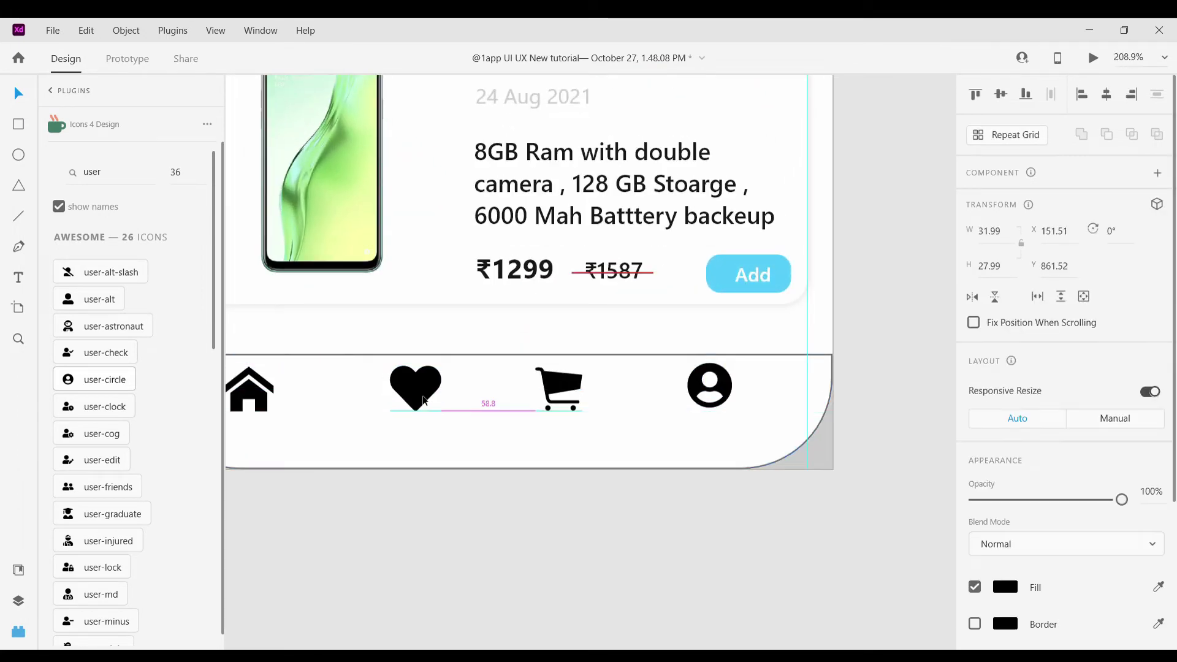
left_click_drag(569, 385, 585, 386)
left_click_drag(703, 386, 737, 386)
left_click(642, 534)
scroll(554, 487, "down", 5)
scroll(554, 488, "up", 5)
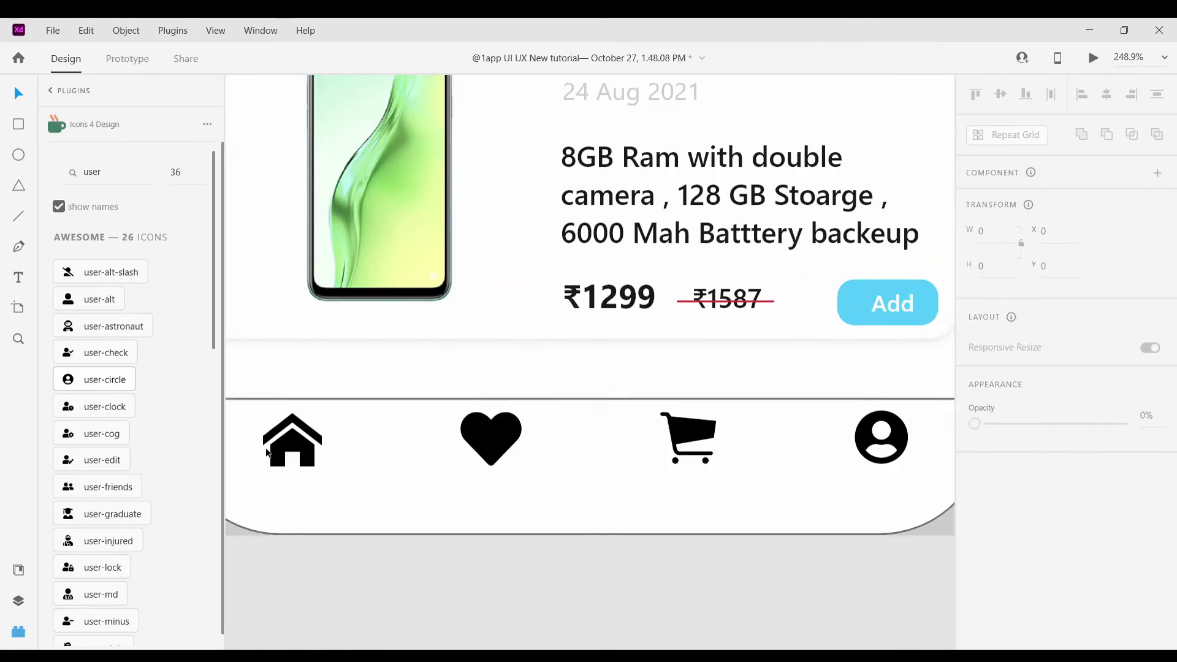
scroll(435, 217, "down", 5)
scroll(441, 139, "up", 5)
scroll(421, 116, "down", 5)
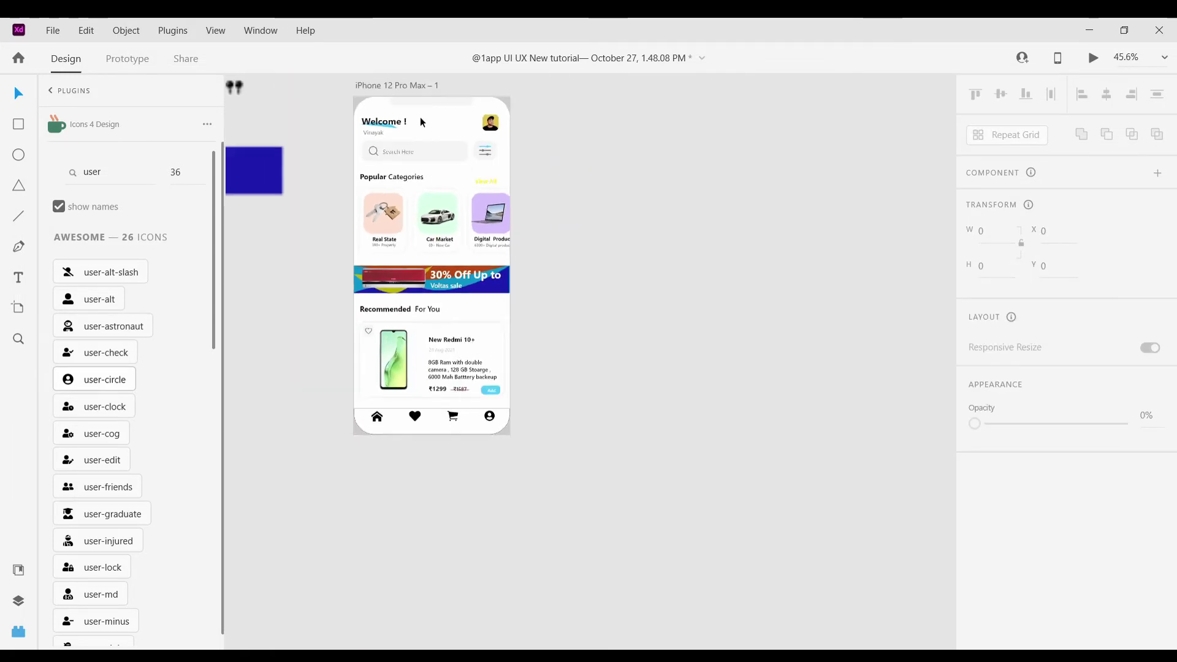
Nudge the heart icon into line with the home icon and check the cart and user
left_click(420, 117)
scroll(375, 362, "up", 10)
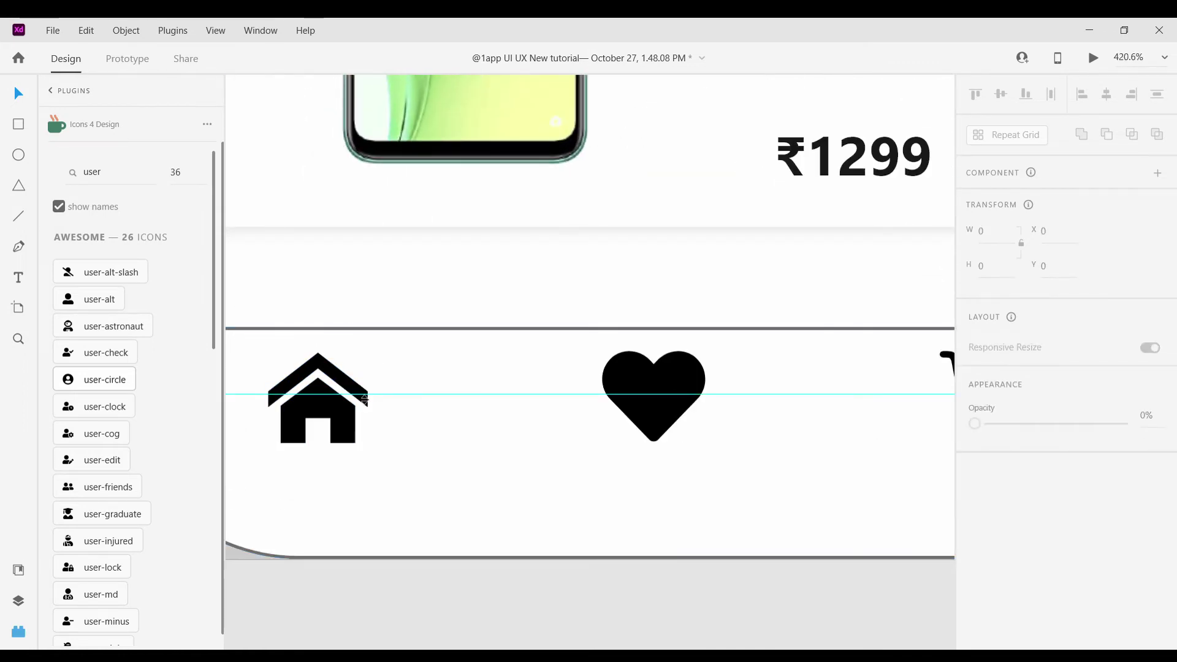
left_click_drag(624, 382, 626, 391)
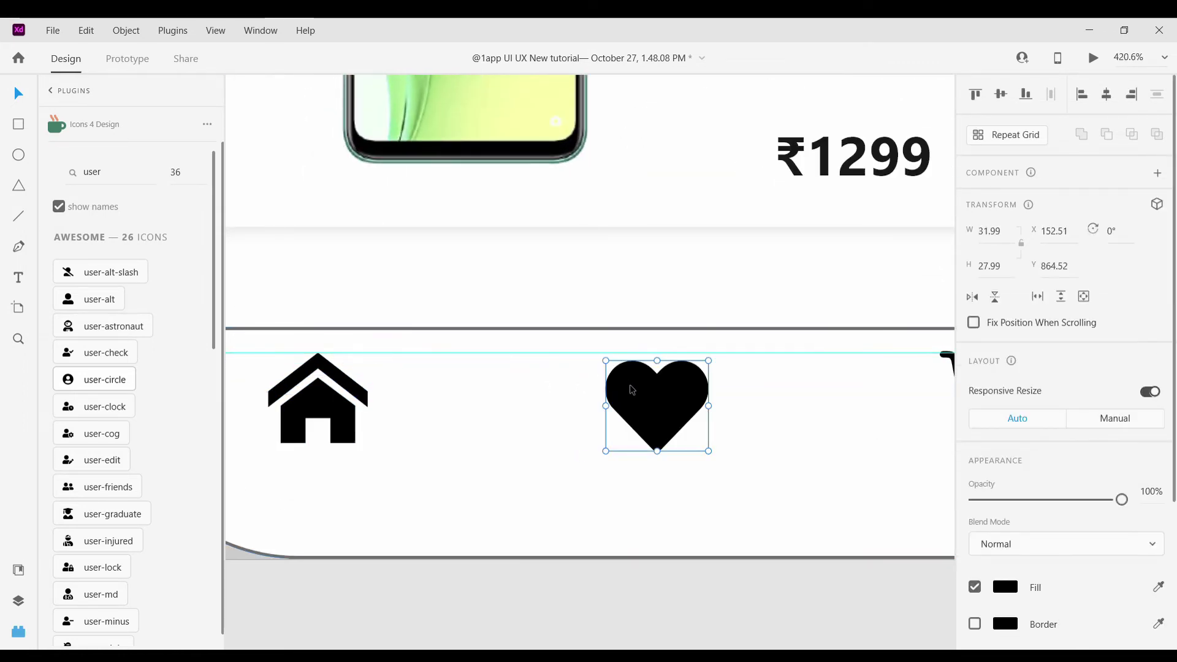
scroll(632, 390, "right", 3)
left_click(743, 392)
scroll(750, 386, "right", 4)
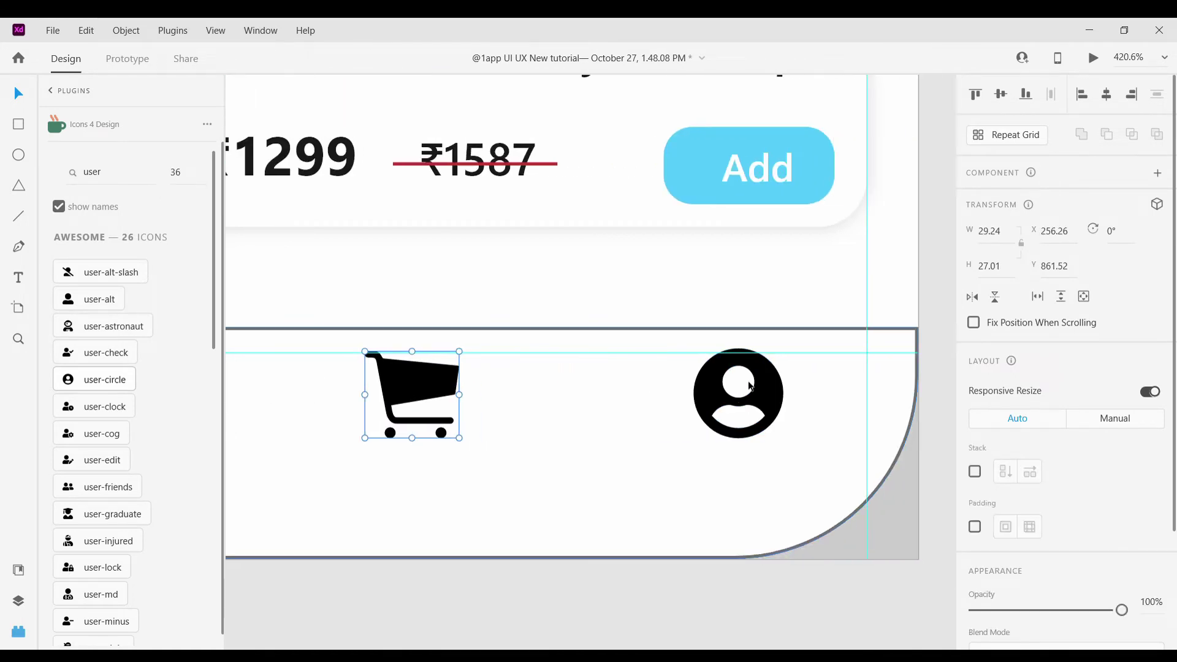
left_click(751, 386)
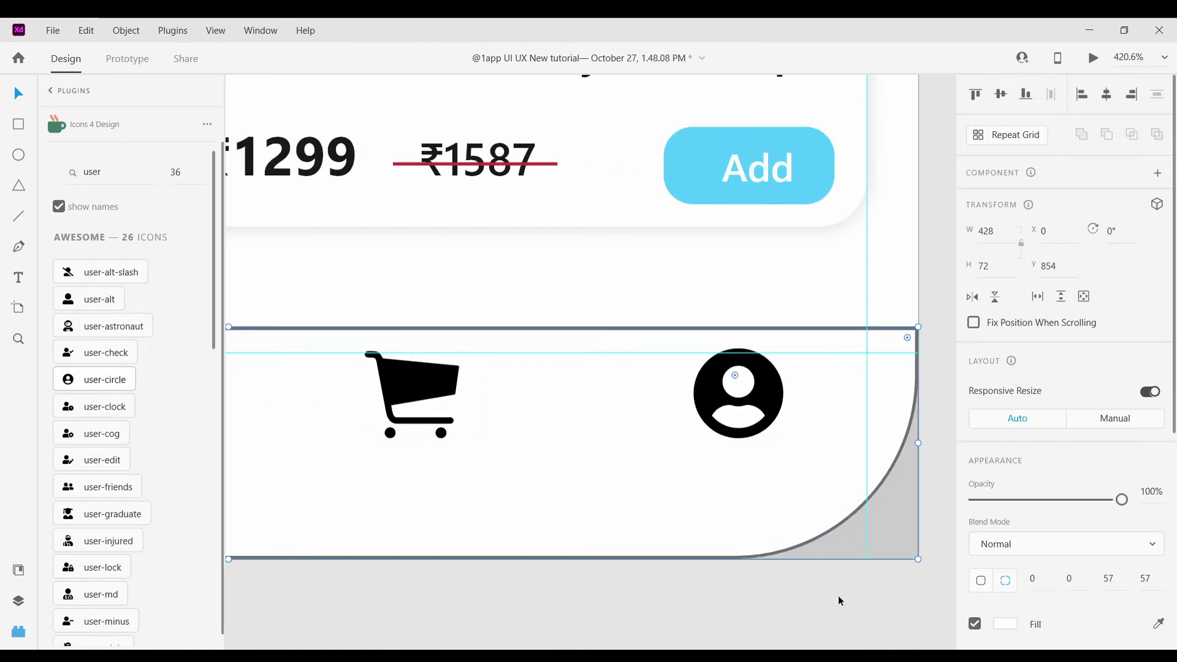
left_click(68, 372)
Colour the user icon grey #7B7B7B from the Document Assets swatches
left_click(19, 572)
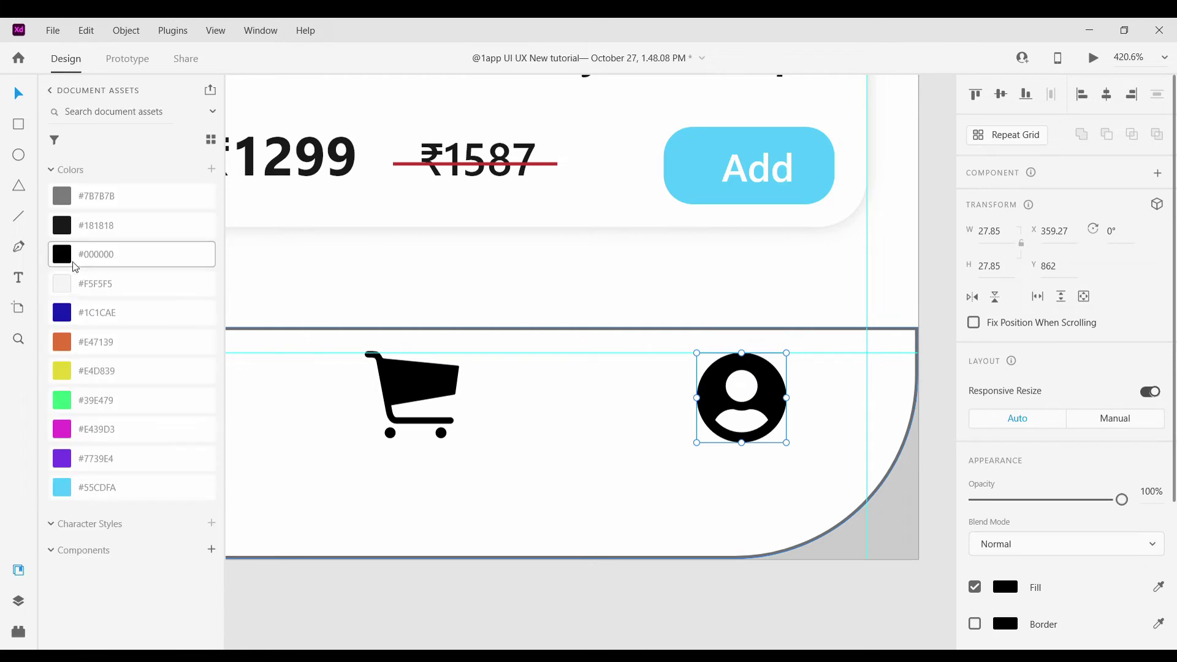
left_click(123, 284)
left_click(67, 196)
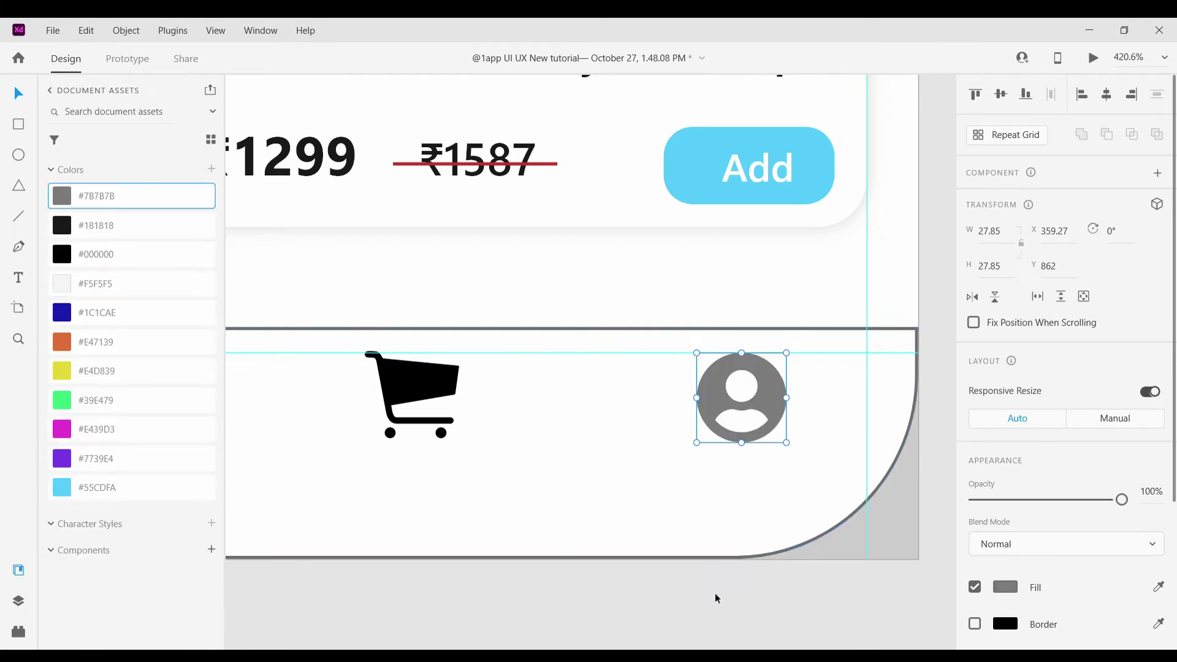
left_click(714, 593)
key("ctrl+0")
scroll(638, 519, "up", 5)
Turn the cart and heart icons grey #7B7B7B as well, leaving home black
left_click(613, 492)
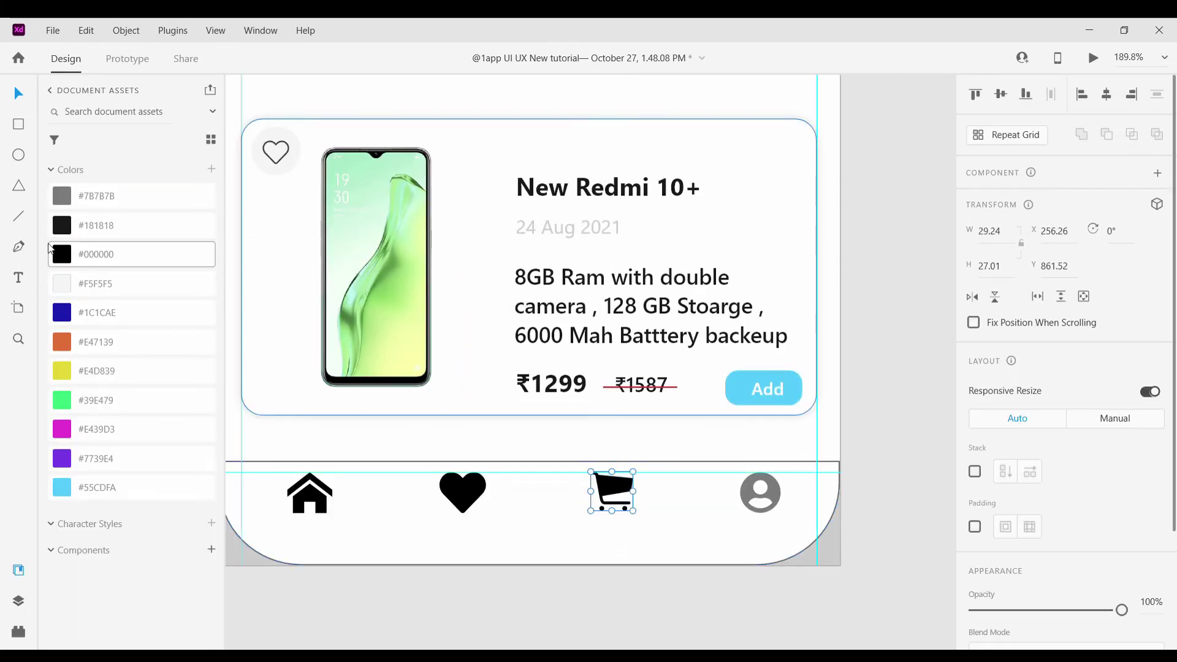
left_click(68, 197)
left_click(463, 493)
left_click(68, 196)
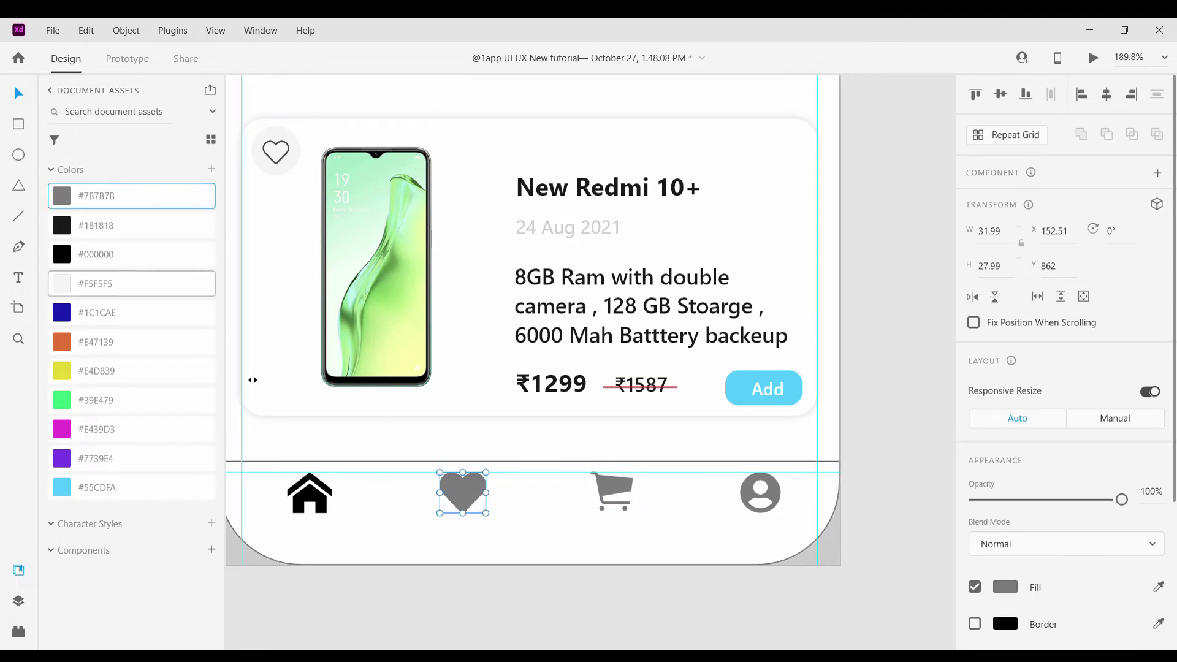
left_click(785, 579)
key("ctrl+0")
scroll(754, 579, "up", 5)
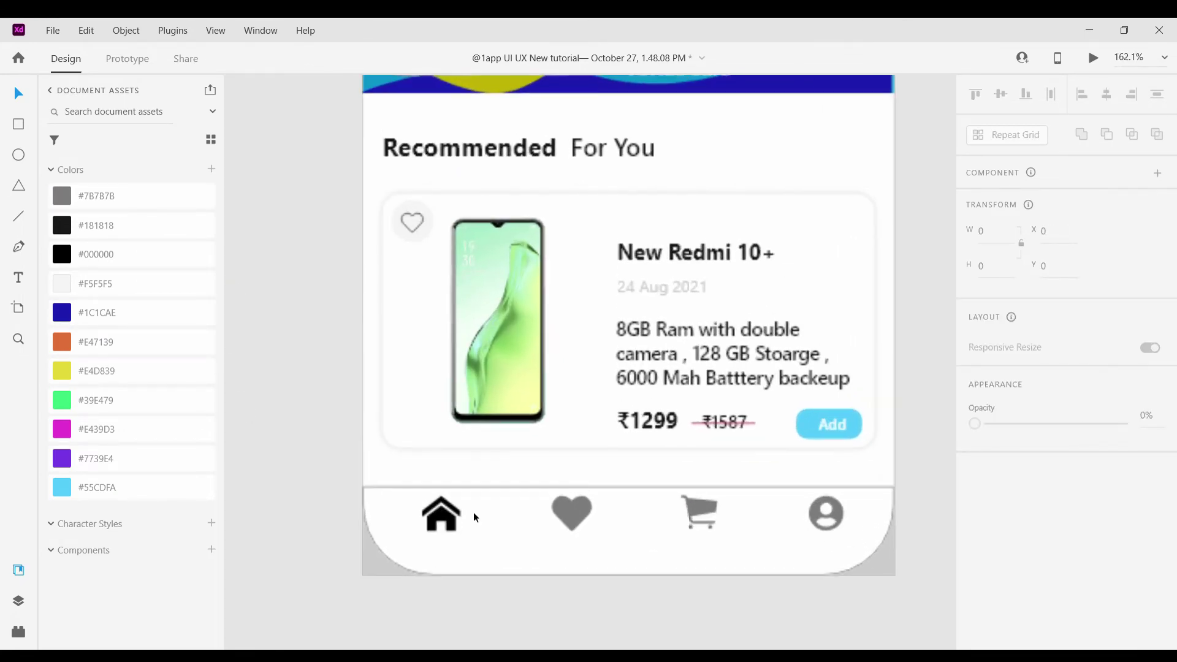
left_click(442, 514)
Make the home icon #55CDFA, remove the nav bar's border, and add a drop shadow
left_click(53, 494)
scroll(732, 419, "down", 3)
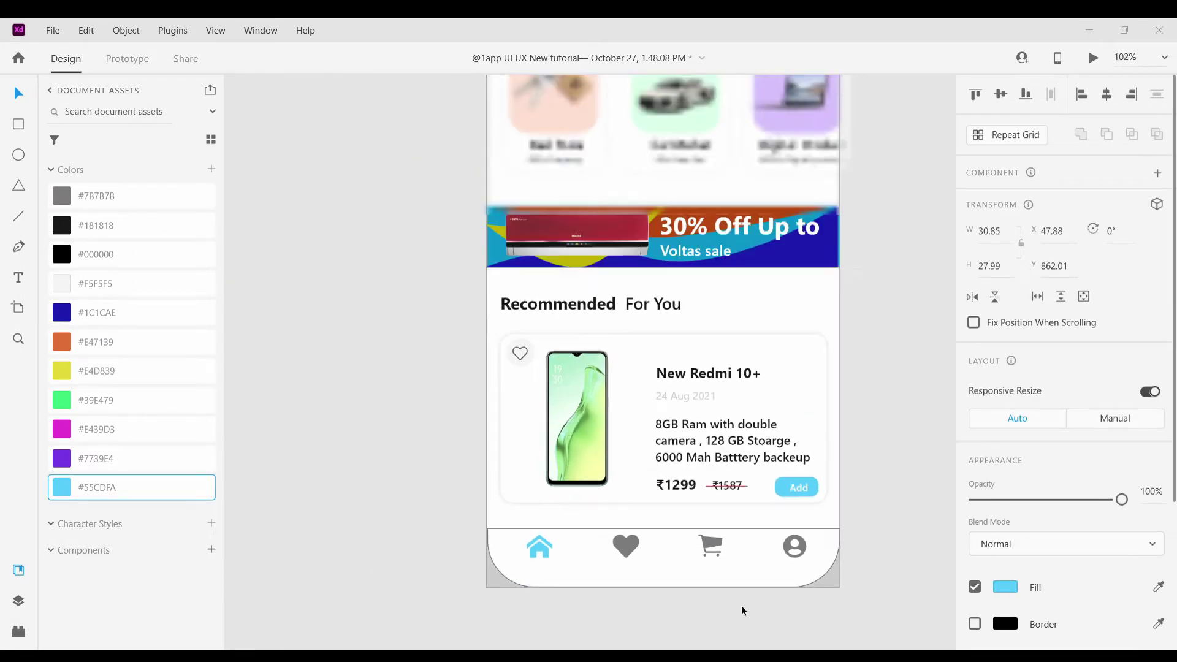
left_click(615, 496)
scroll(1030, 539, "down", 5)
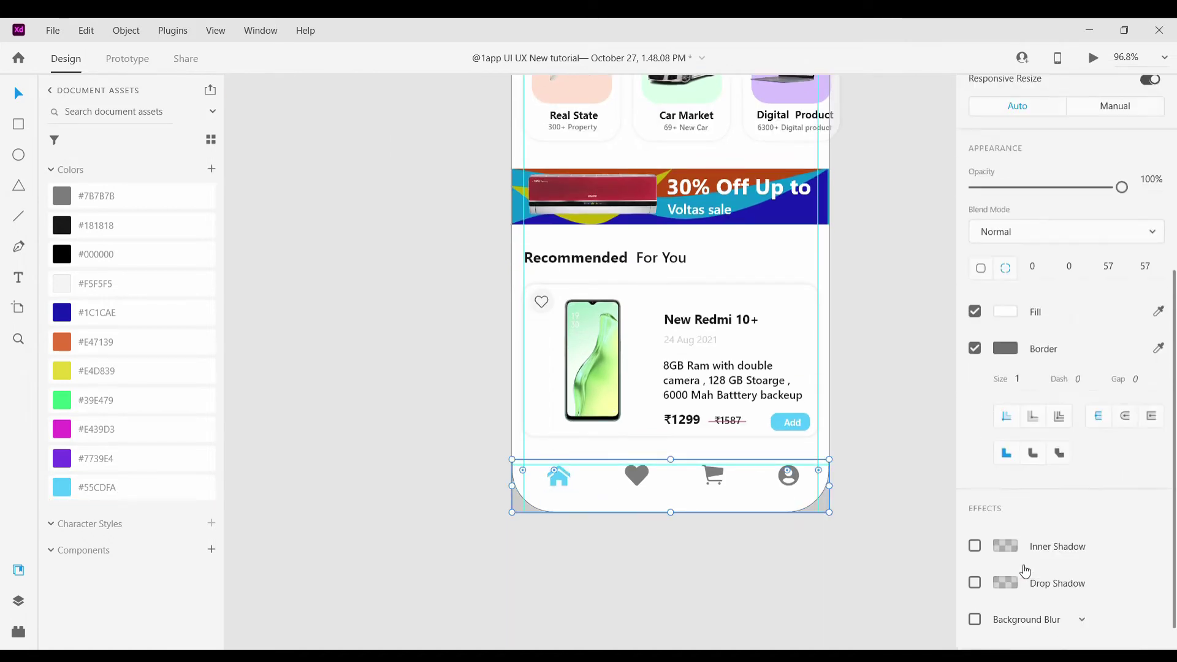
left_click(975, 315)
left_click(975, 547)
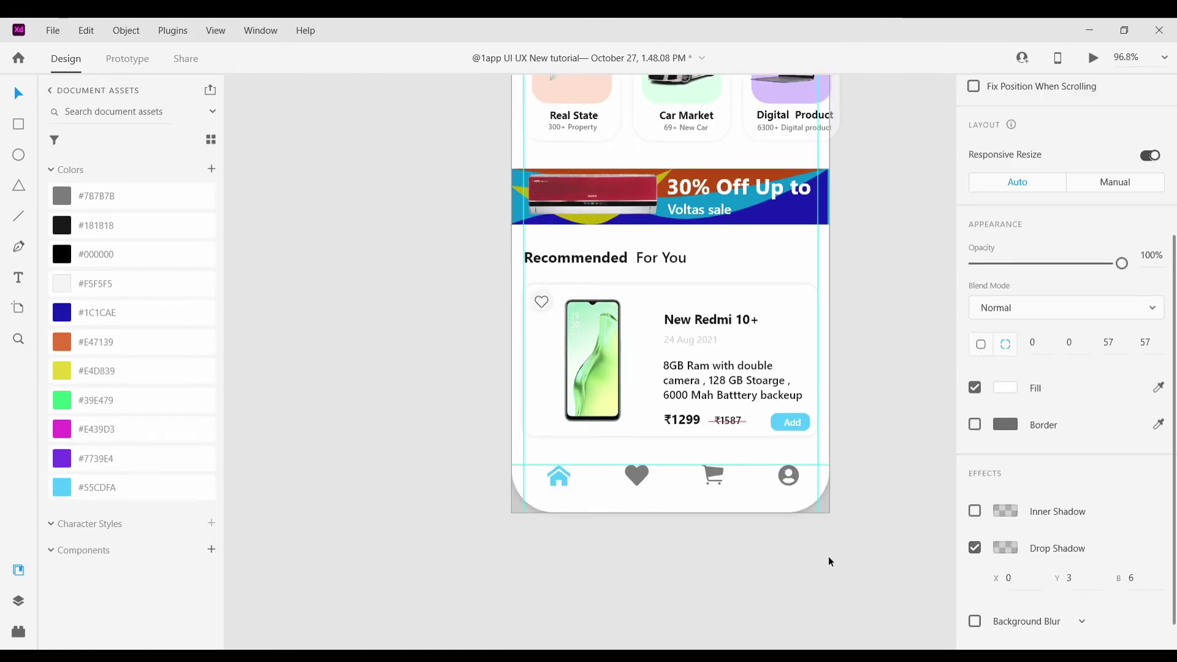
Set the nav bar's drop shadow to X 0, Y -4, blur 7 so it casts upward
scroll(660, 505, "up", 4)
scroll(1081, 550, "down", 3)
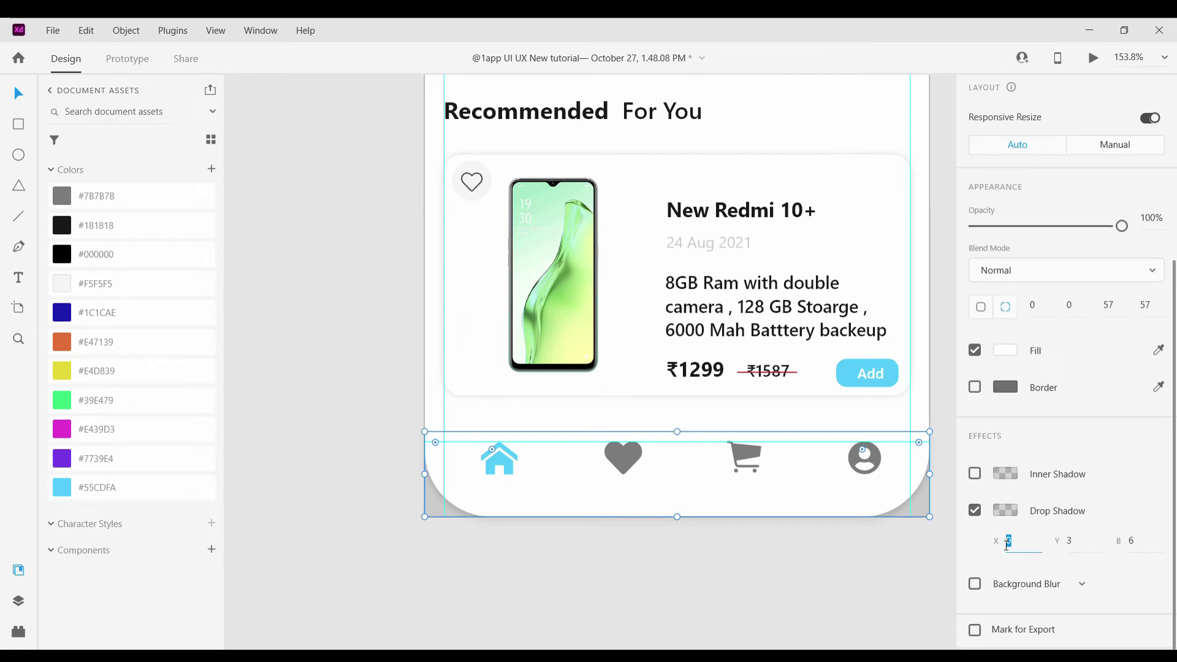
key("Up")
key("Up")
key("Up")
key("Up")
key("Up")
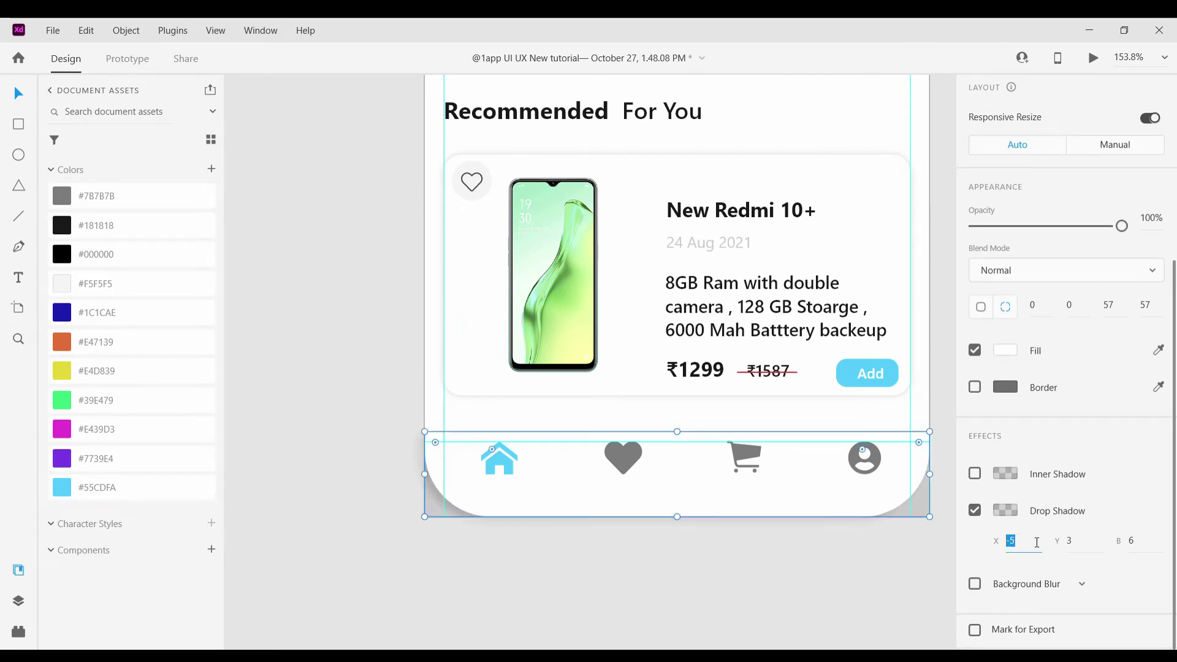
key("shift+Down")
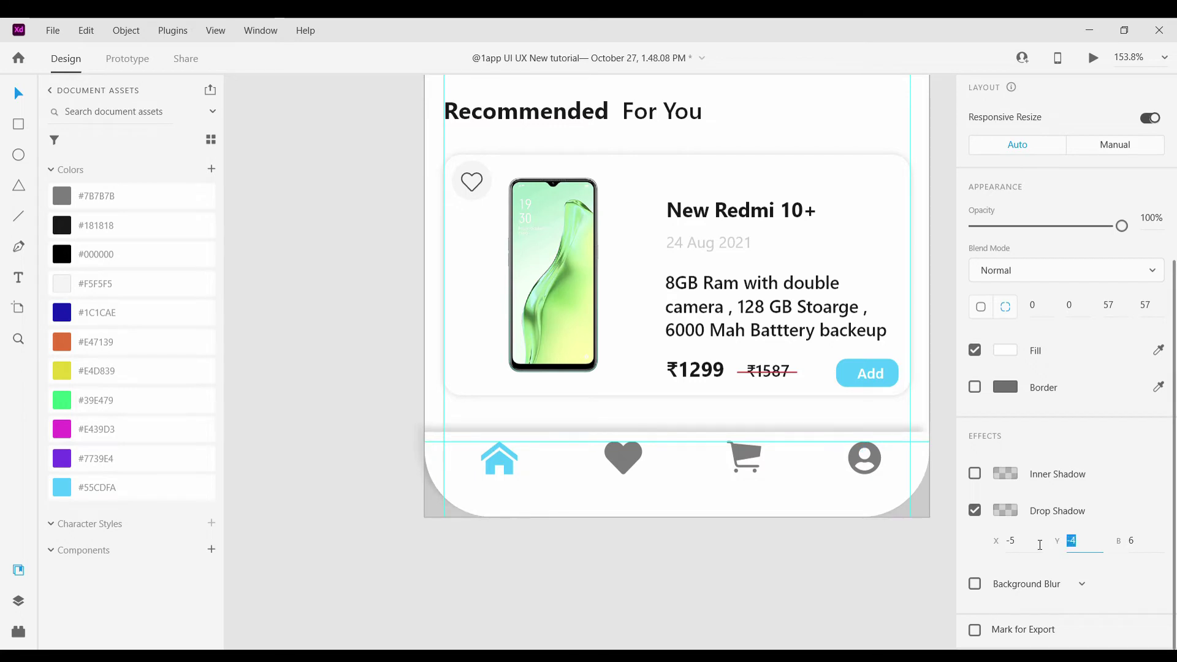
left_click(999, 545)
left_click(801, 617)
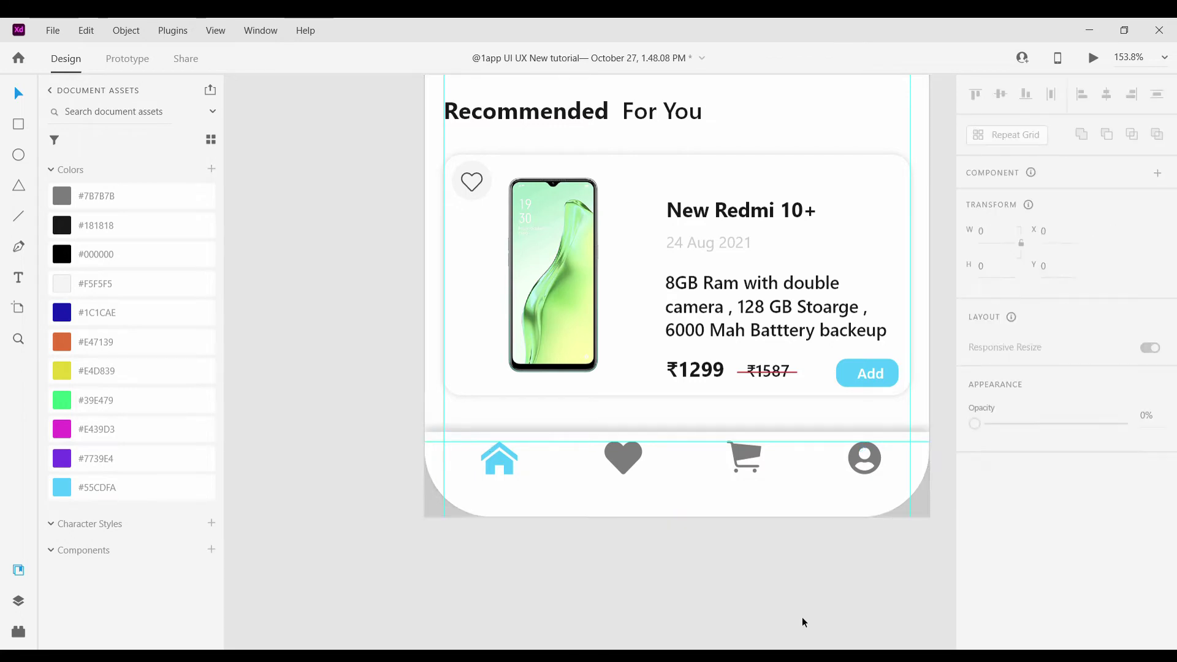
left_click(762, 509)
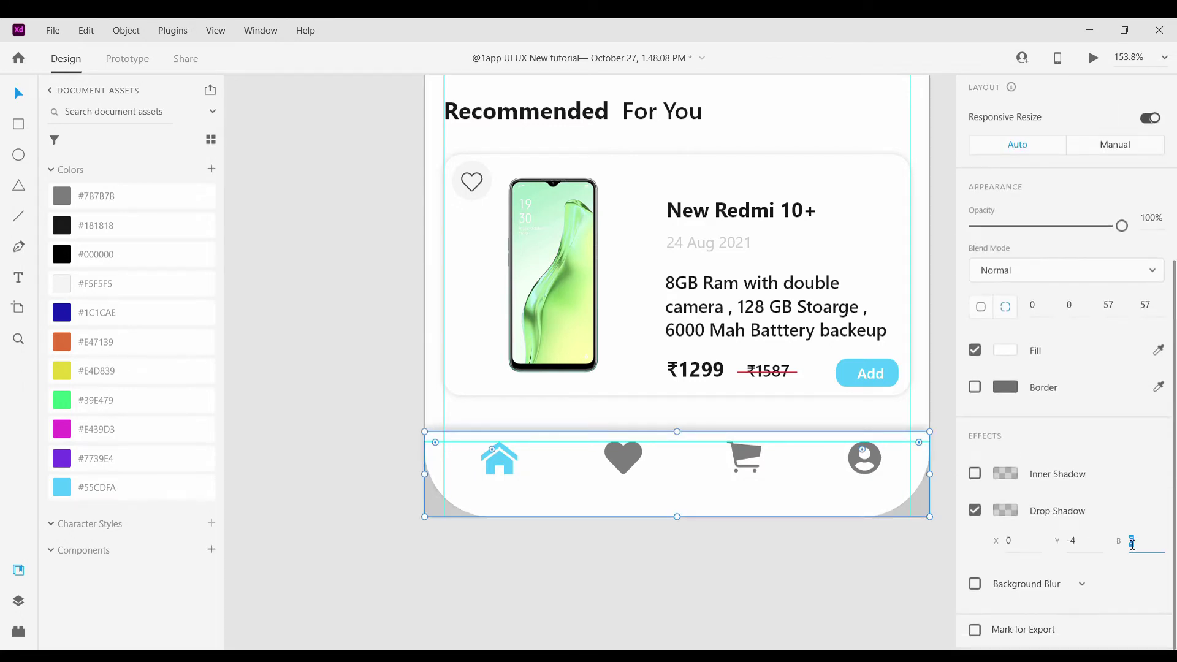
key("Down")
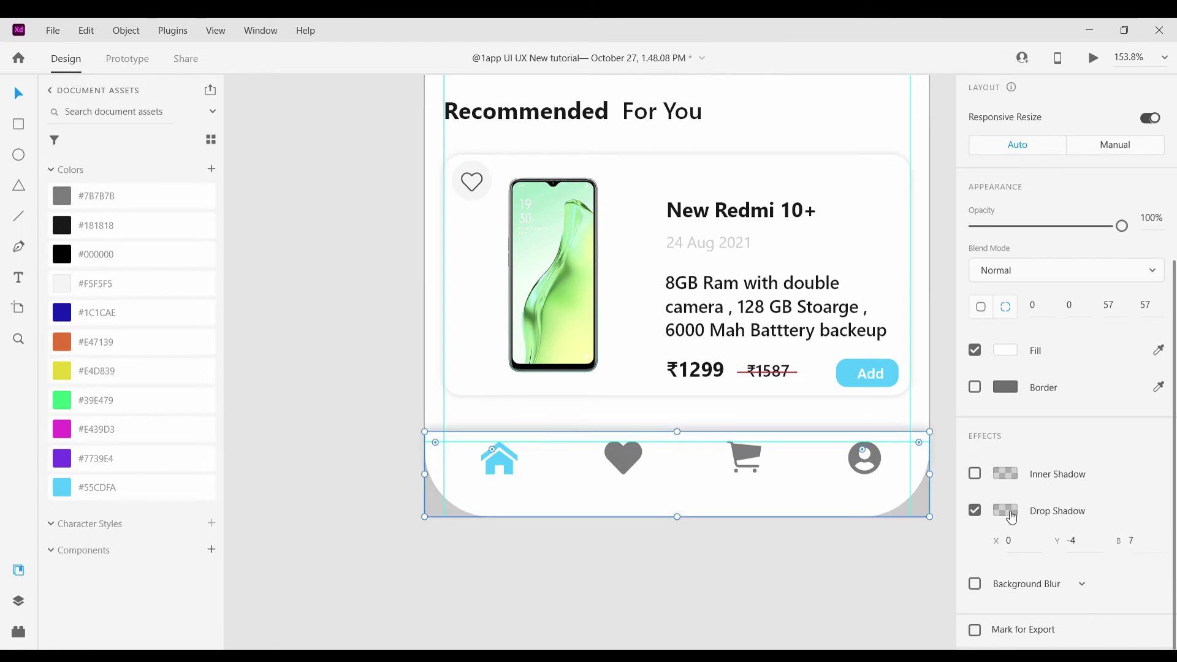
left_click(1005, 510)
left_click(539, 532)
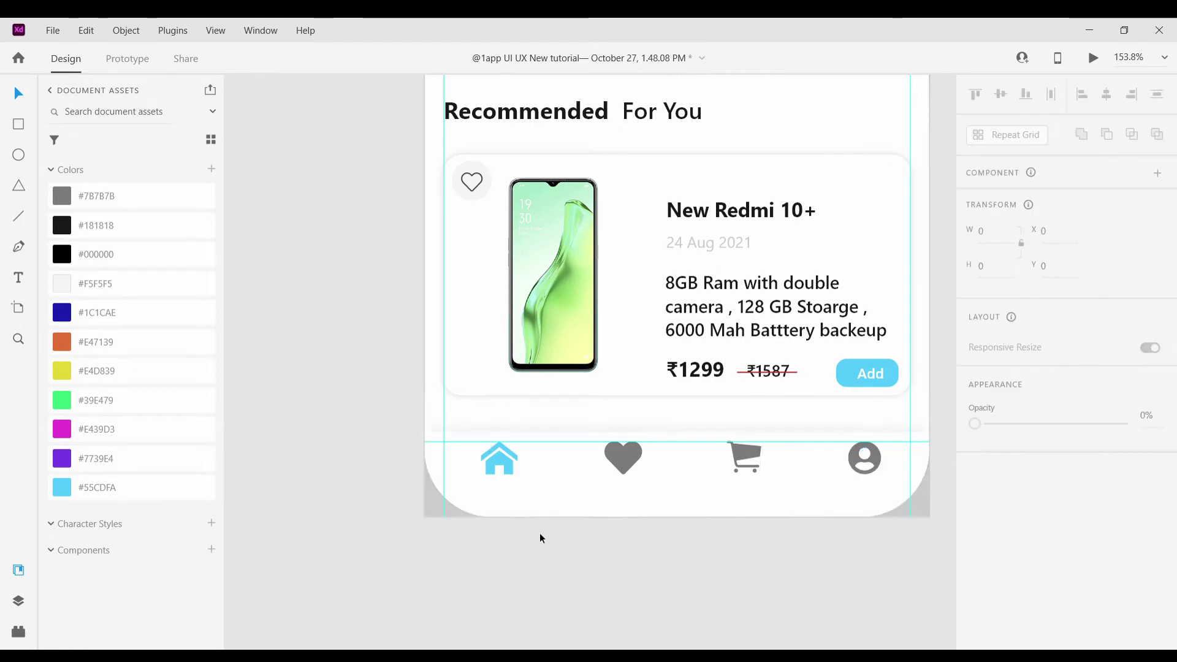
scroll(591, 549, "down", 5)
scroll(590, 550, "up", 3)
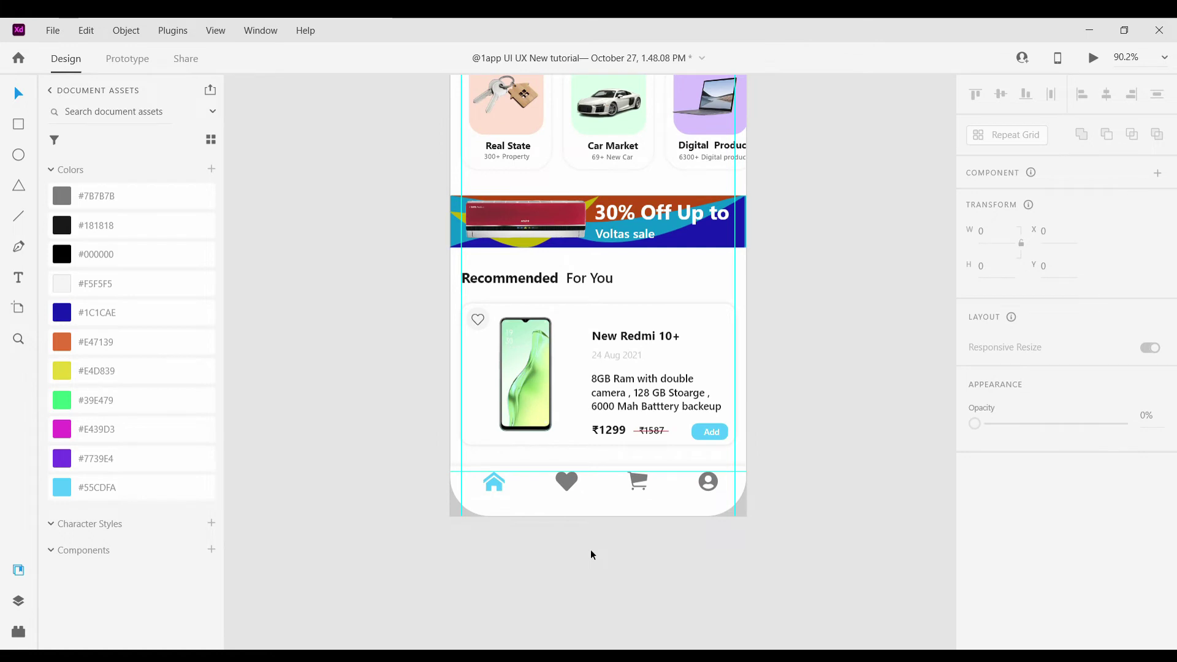
scroll(800, 414, "down", 5)
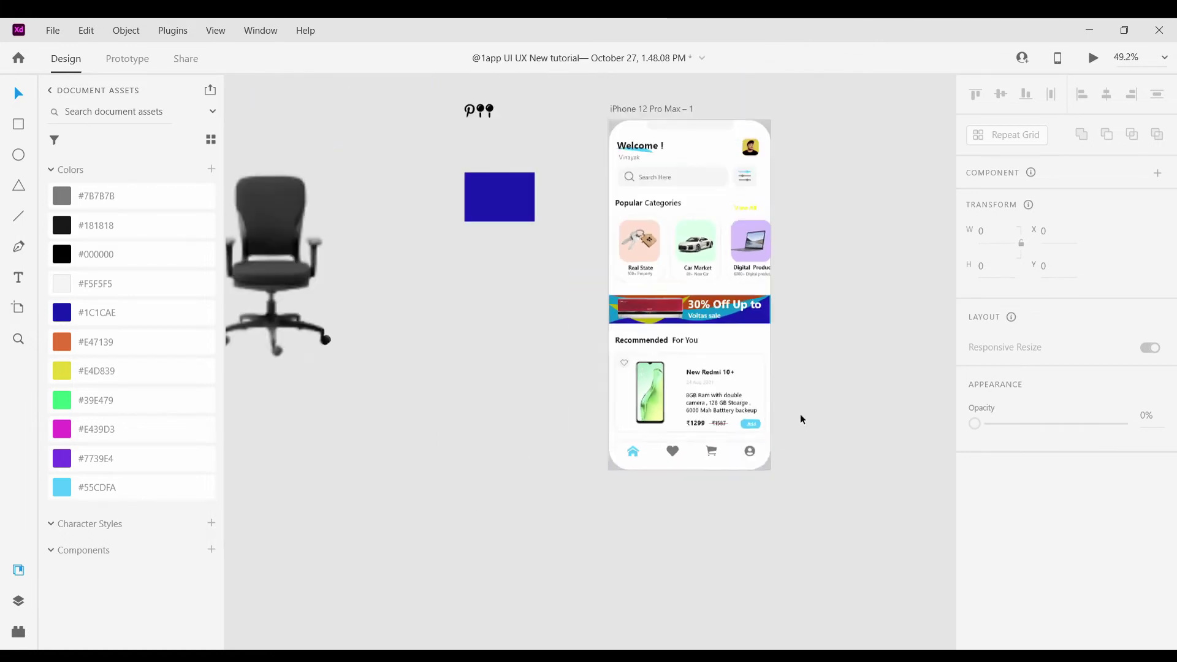
scroll(800, 414, "up", 3)
scroll(801, 414, "up", 3)
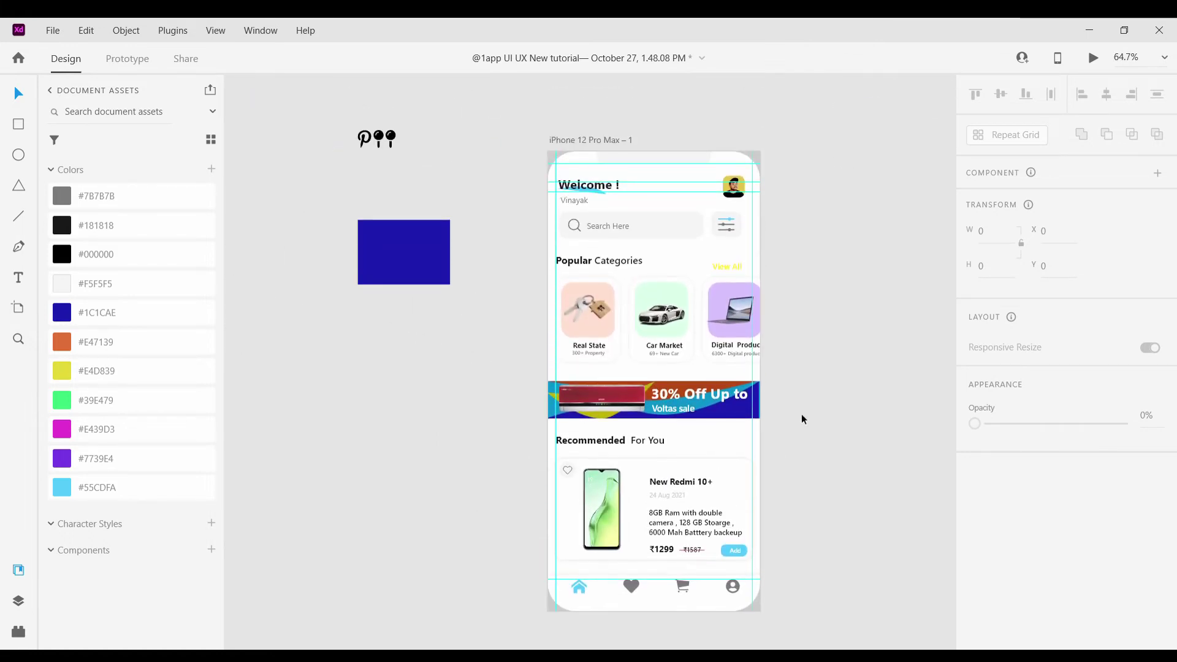
scroll(800, 414, "up", 2)
scroll(800, 413, "down", 1)
scroll(799, 413, "down", 2)
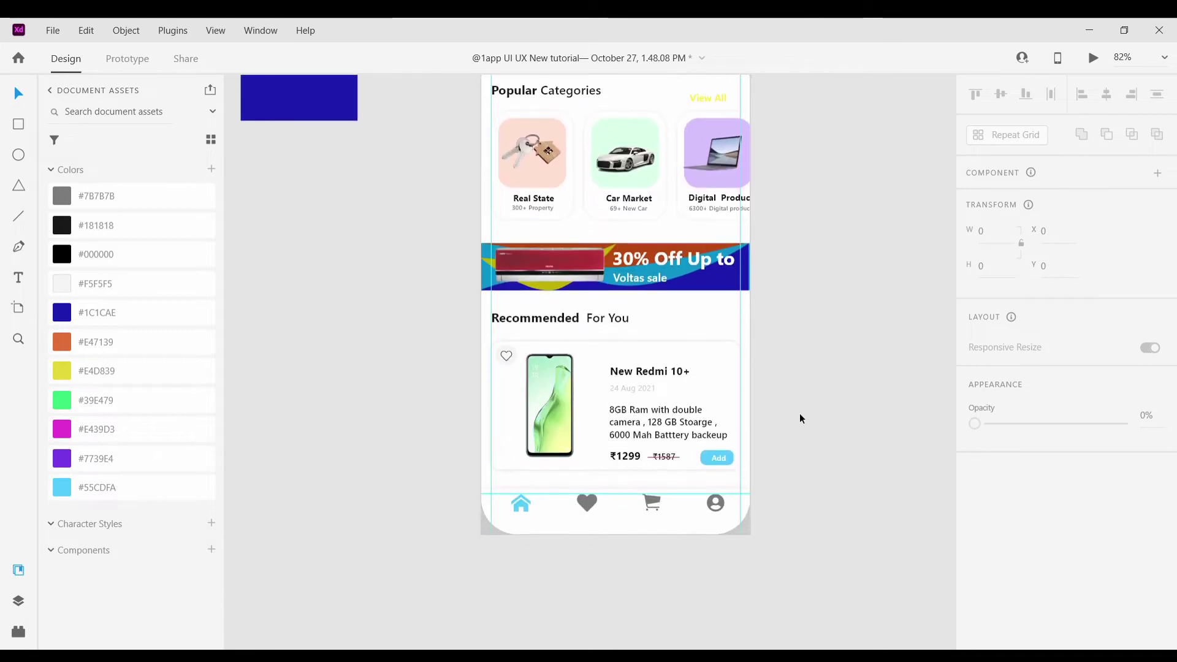
scroll(799, 413, "down", 3)
scroll(799, 413, "up", 3)
scroll(626, 458, "down", 2)
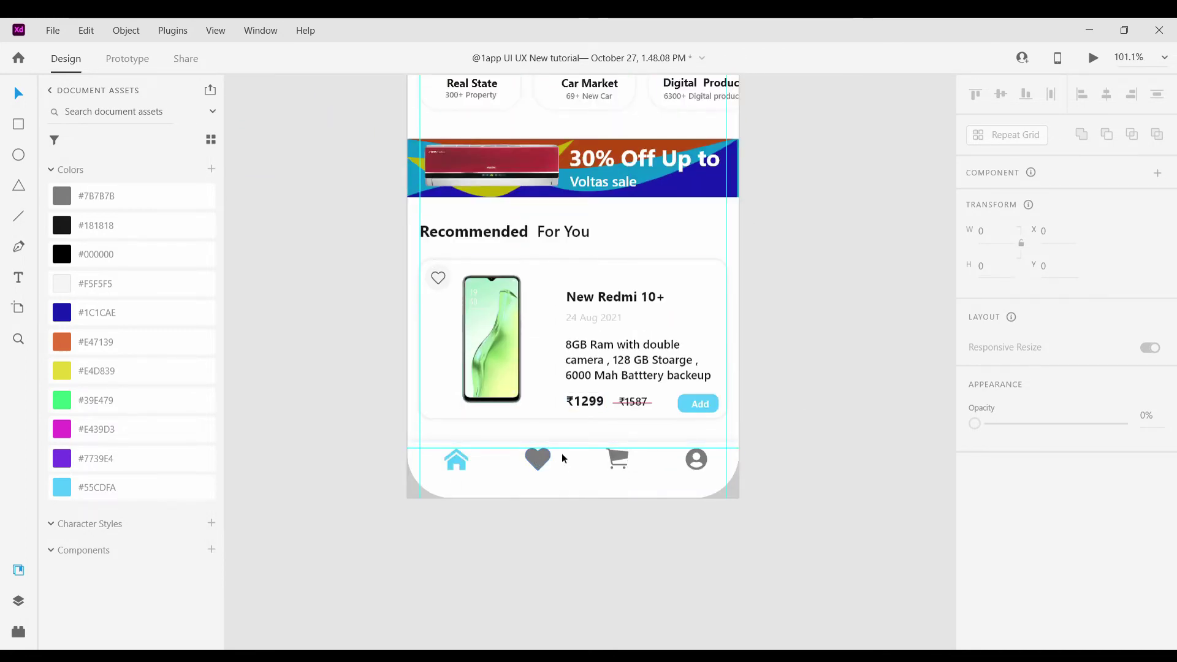
scroll(574, 533, "up", 5)
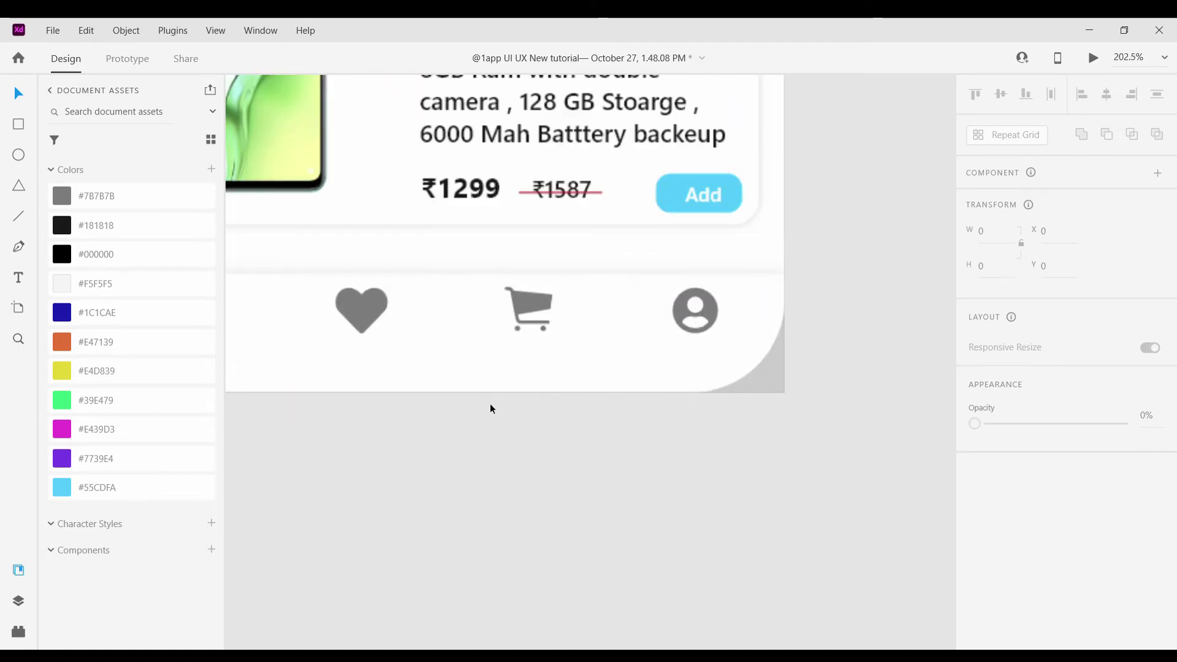
scroll(471, 393, "up", 2)
scroll(471, 393, "left", 2)
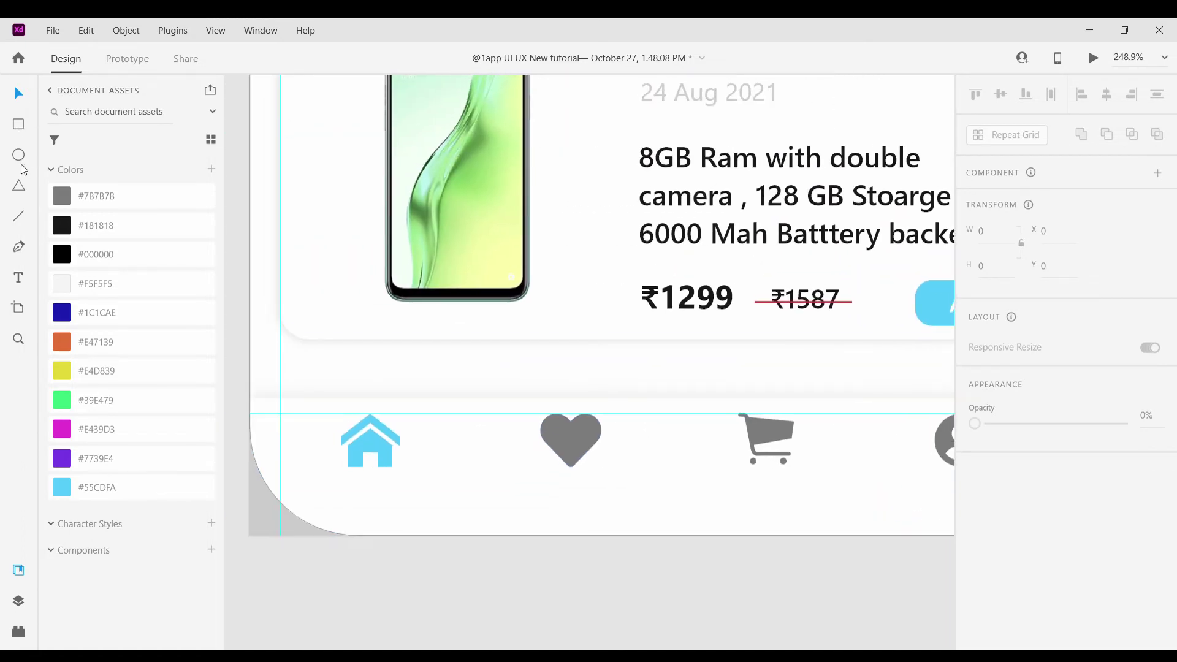
Draw a small triangle above the home icon and rotate it to -180 degrees
left_click(19, 186)
scroll(465, 400, "up", 4)
left_click_drag(448, 381, 598, 405)
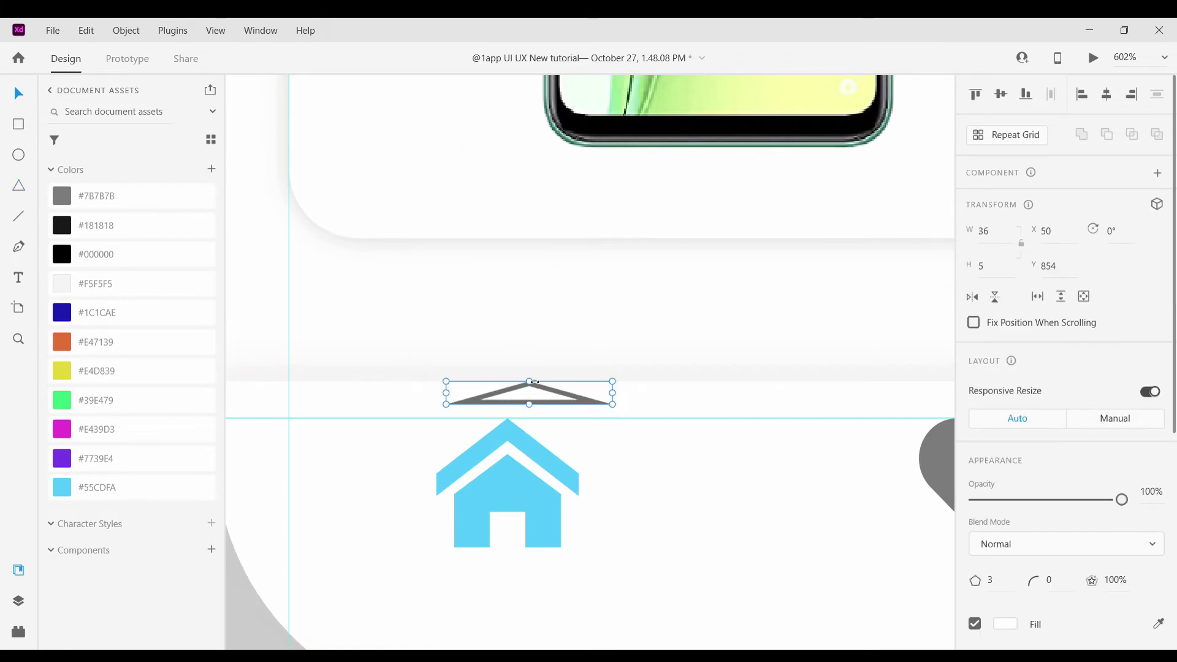
left_click_drag(533, 383, 522, 406)
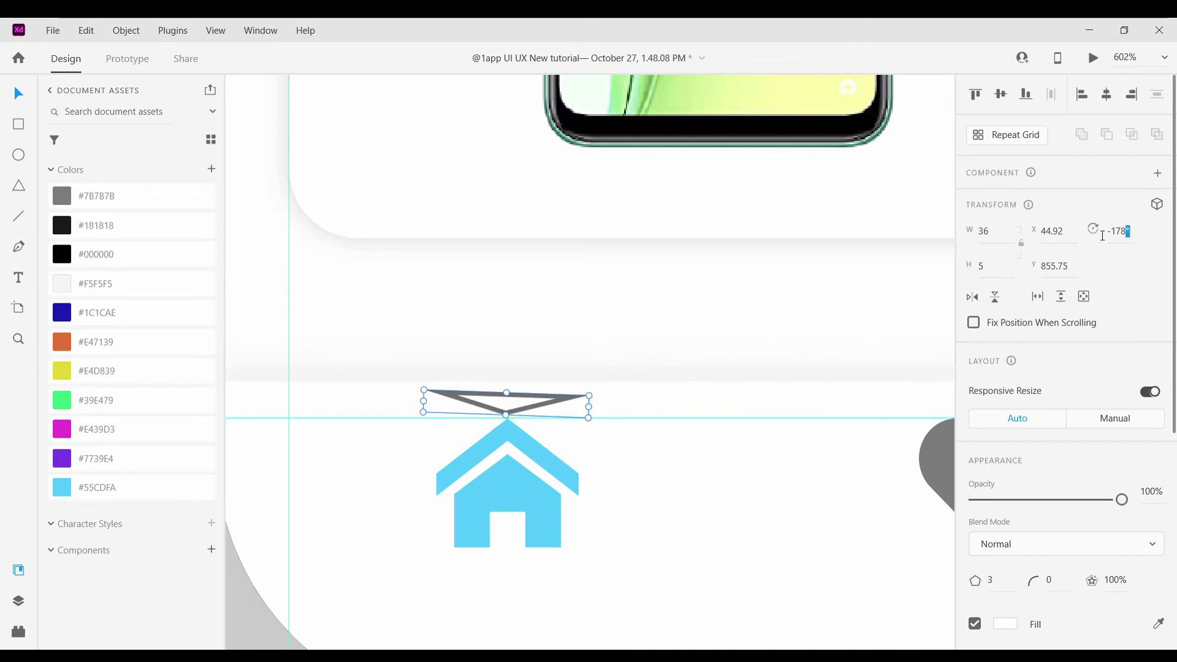
left_click_drag(1103, 231, 1112, 232)
key("Up")
key("Up")
key("Up")
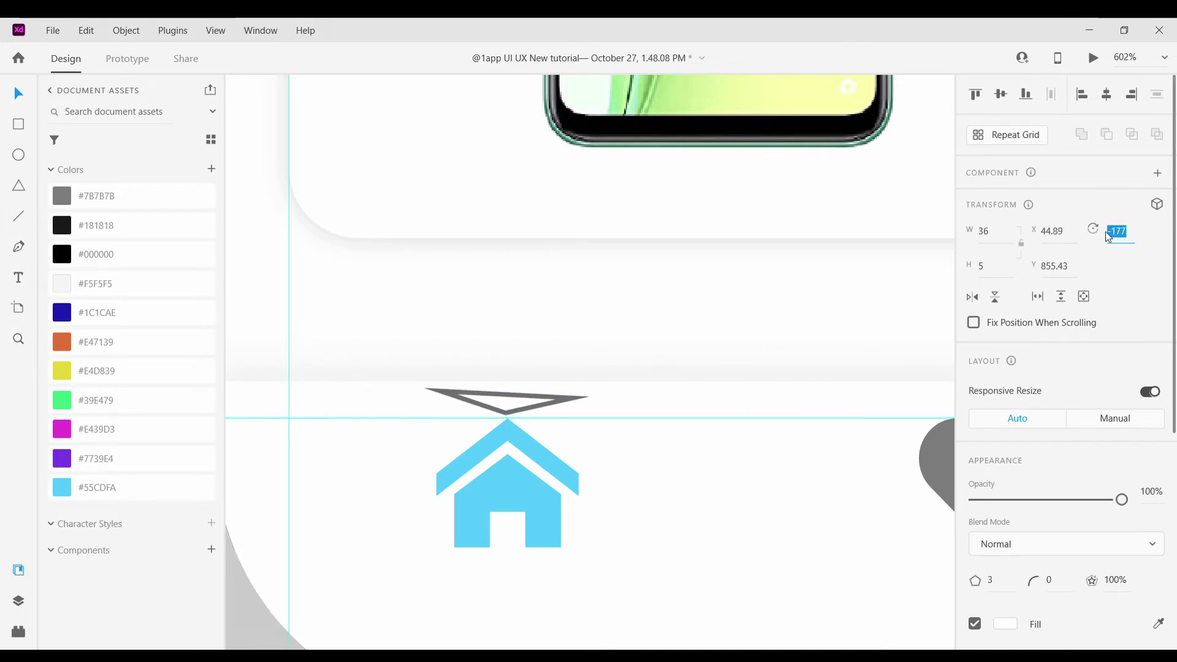
key("Down")
key("Down")
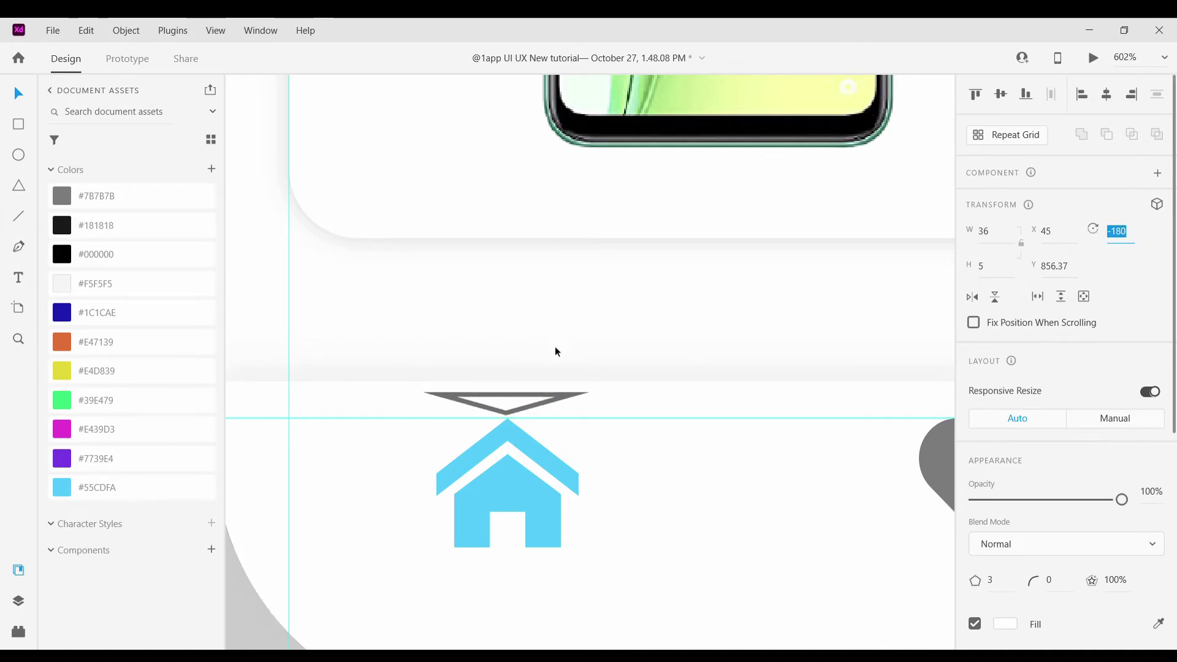
Fill the triangle with #55CDFA and remove its border
left_click(98, 487)
scroll(1012, 491, "down", 3)
left_click(976, 443)
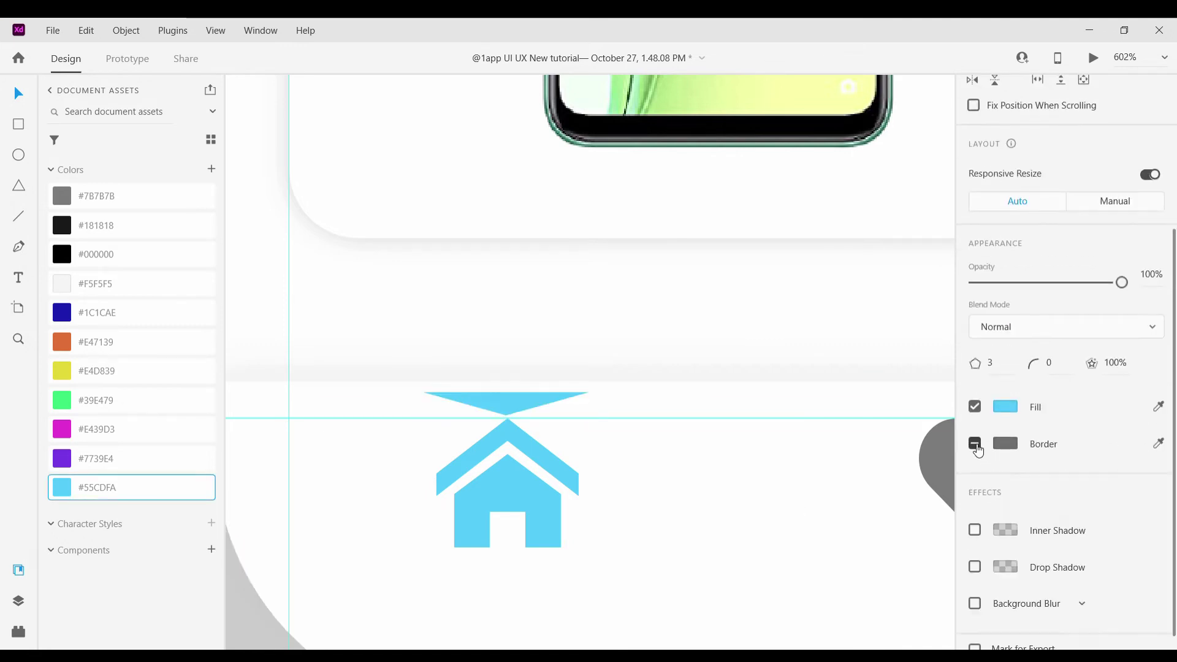
scroll(487, 408, "up", 3)
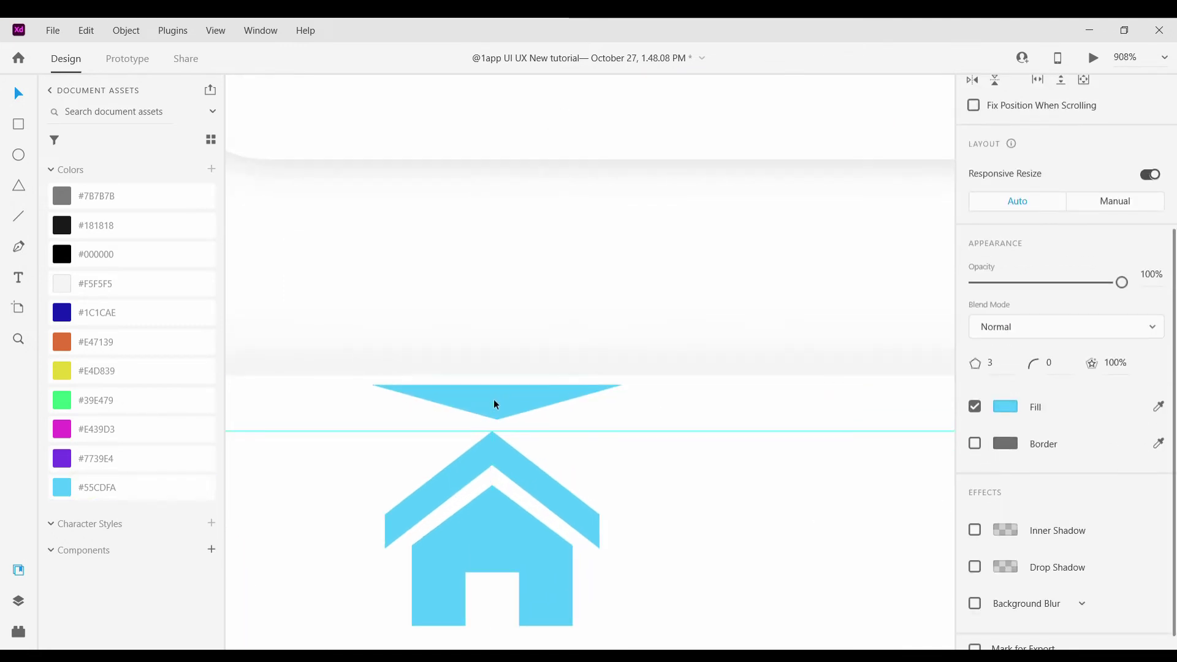
scroll(497, 374, "down", 10)
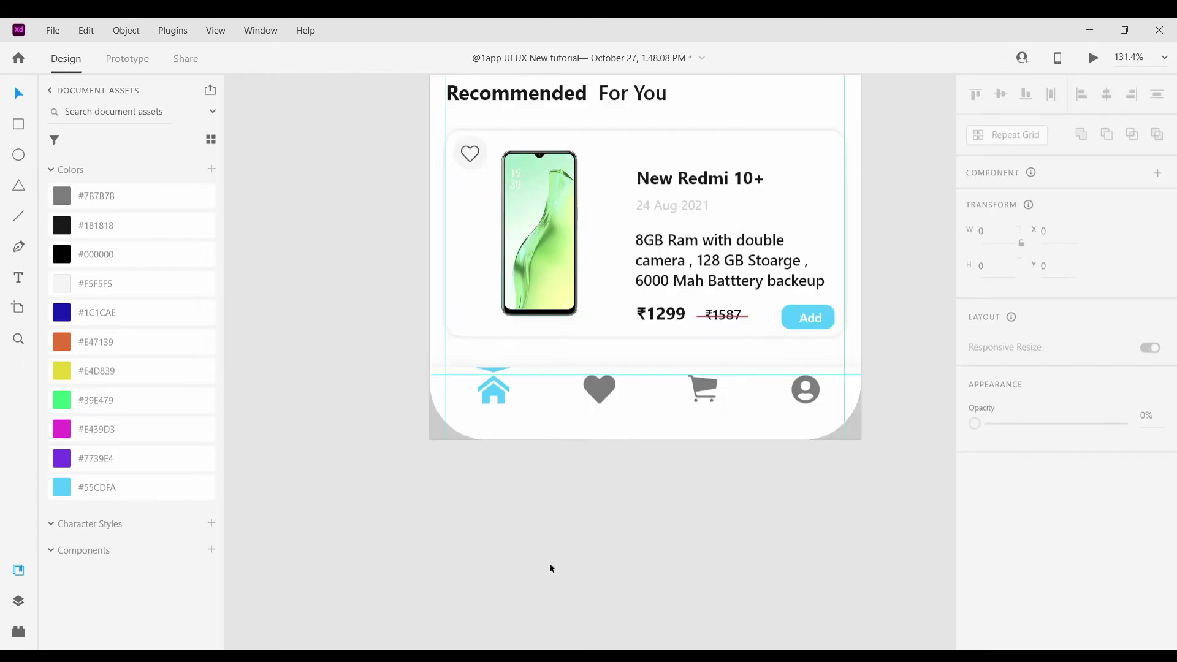
scroll(550, 563, "up", 2)
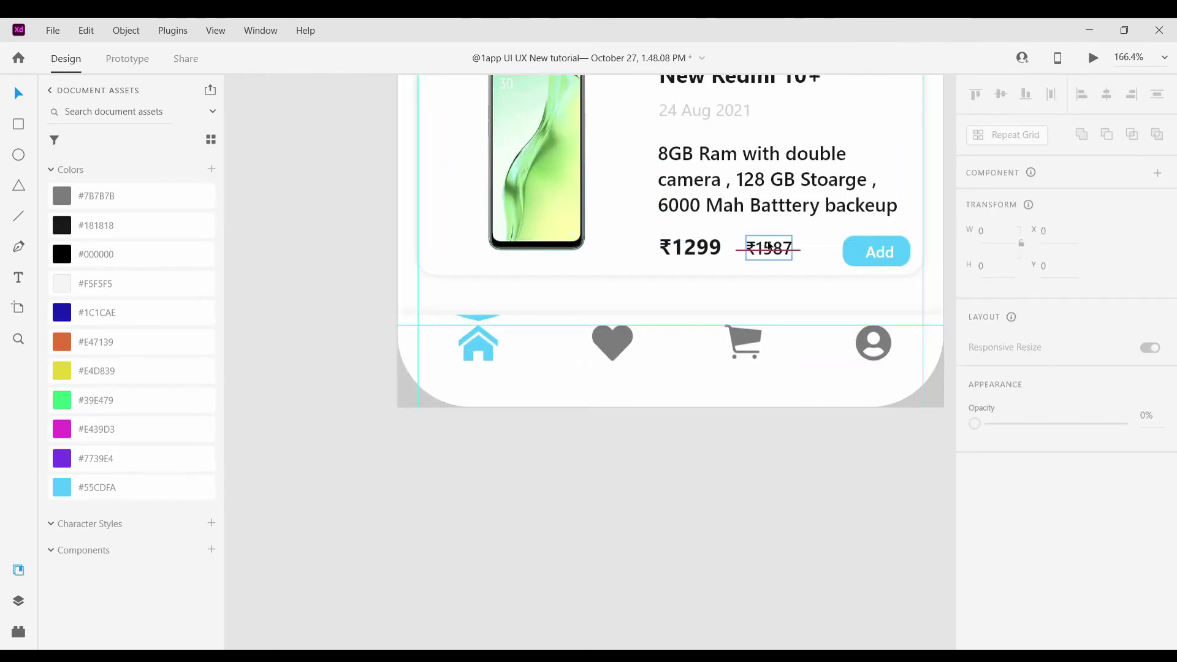
Reuse the ₹1587 text as a 'Home' label in #55CDFA under the house icon
left_click(766, 248)
double_click(766, 248)
left_click_drag(766, 248, 490, 375)
scroll(472, 374, "up", 5)
double_click(491, 375)
key("BackSpace")
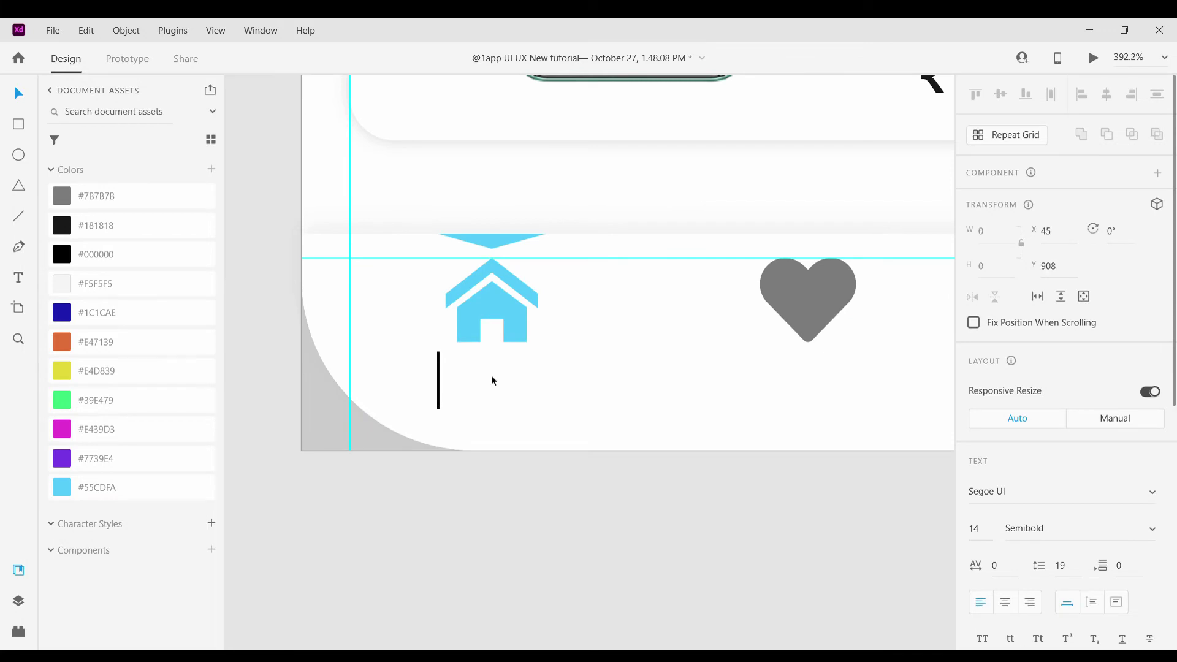
type("Home")
key("Escape")
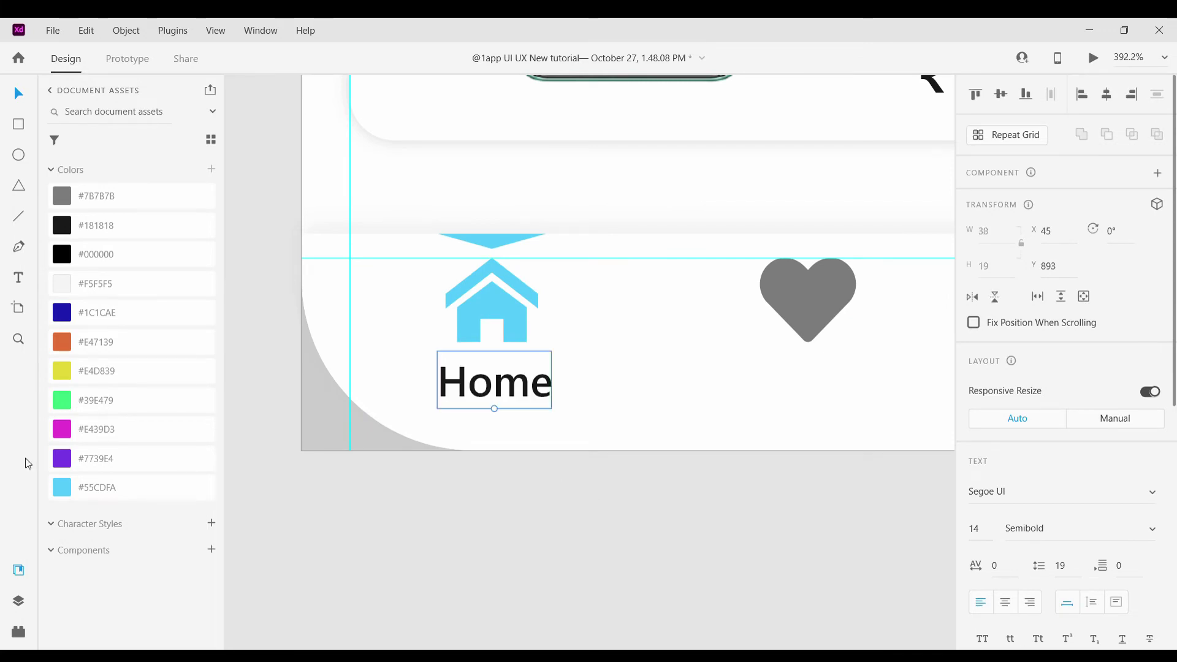
left_click(183, 498)
scroll(495, 388, "up", 3)
left_click_drag(496, 388, 608, 393)
scroll(499, 394, "down", 8)
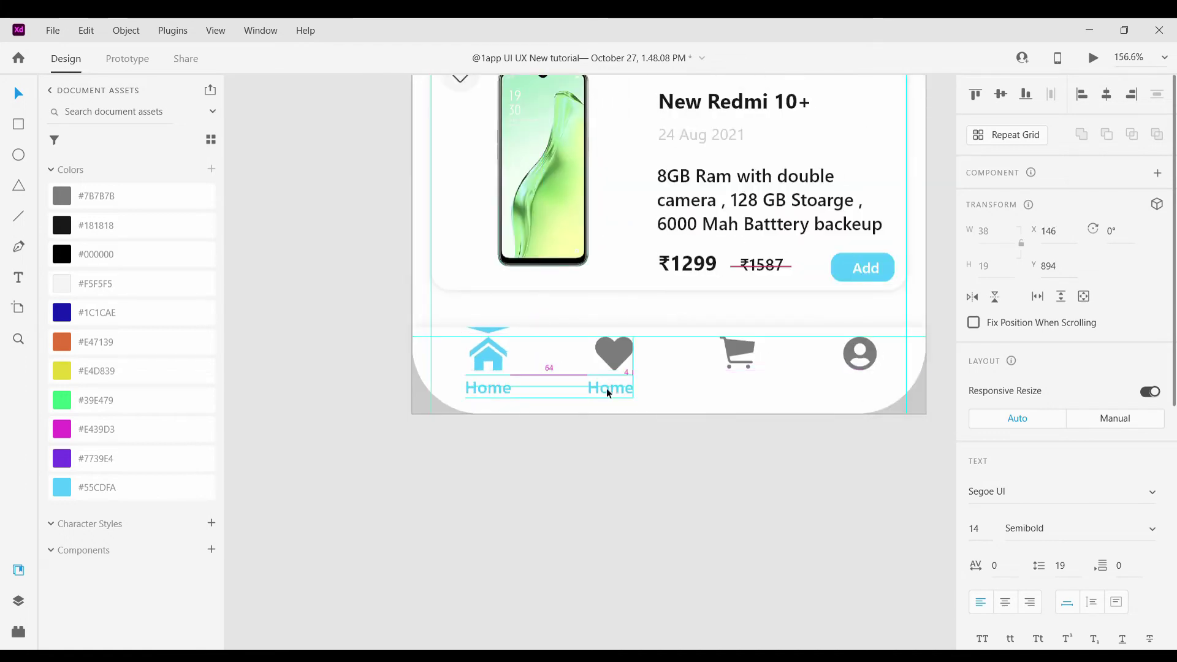
Turn the copied label under the heart into 'Wish List' in grey #7B7B7B, centred
double_click(614, 389)
key("BackSpace")
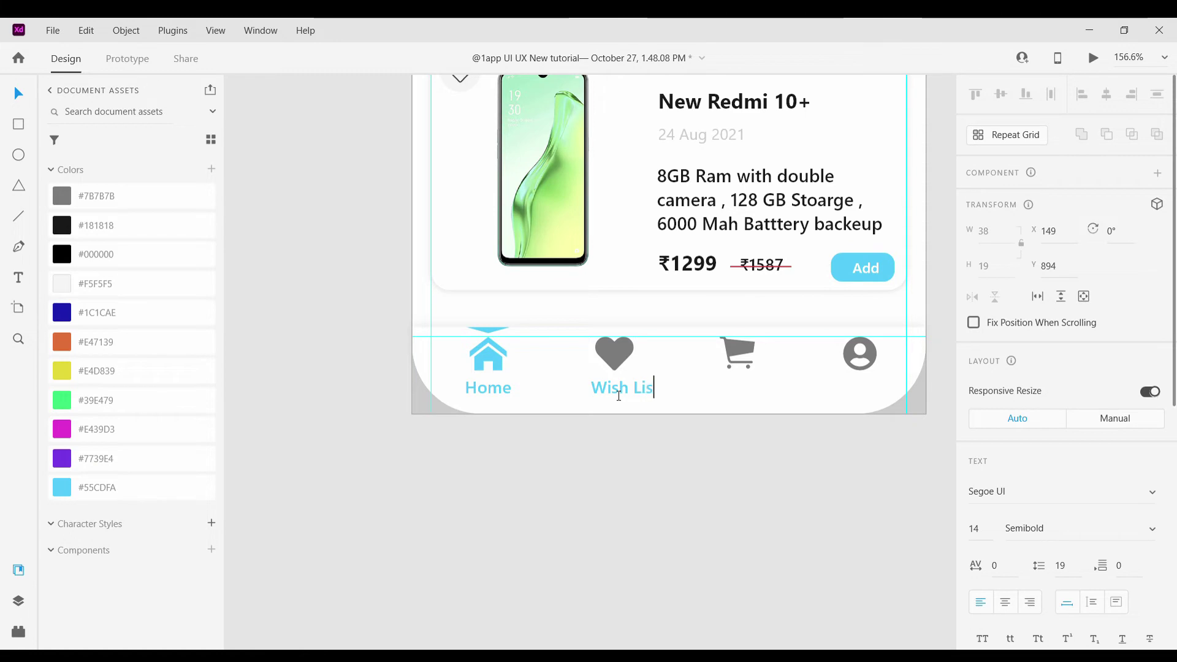
key("Escape")
scroll(619, 392, "up", 4)
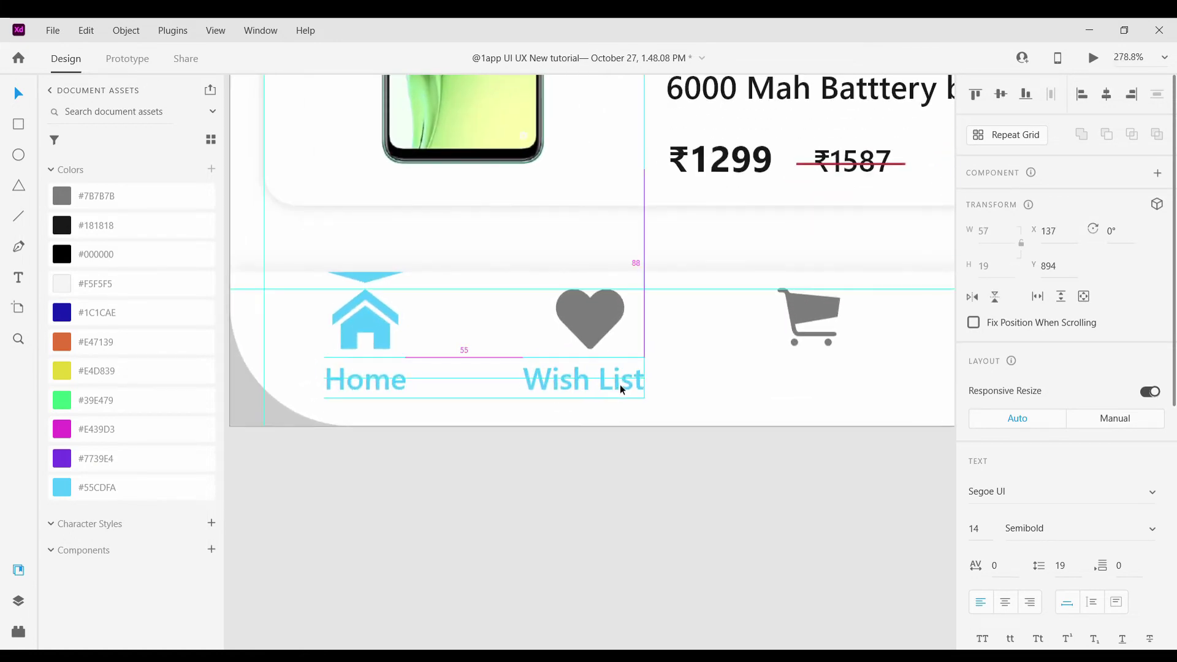
left_click(57, 204)
left_click(586, 409)
left_click_drag(579, 384, 583, 384)
left_click(634, 432)
scroll(634, 433, "down", 7)
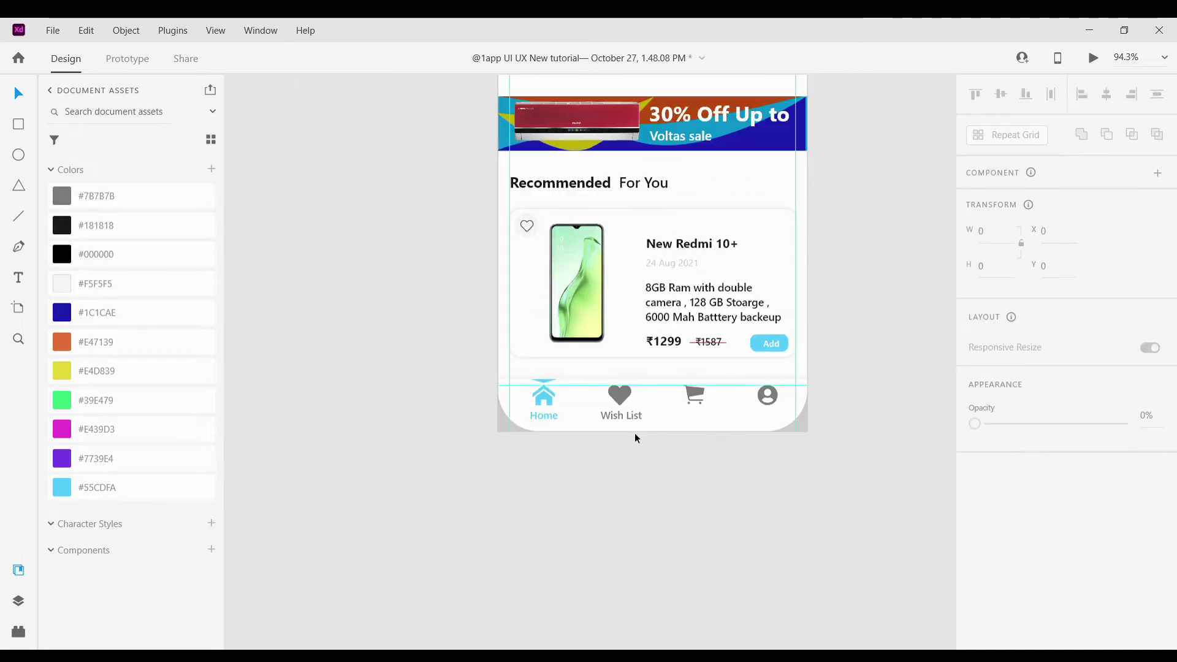
Place copies of the Home label under the cart and profile icons
left_click(547, 419)
left_click_drag(552, 426, 671, 423)
scroll(582, 422, "up", 5)
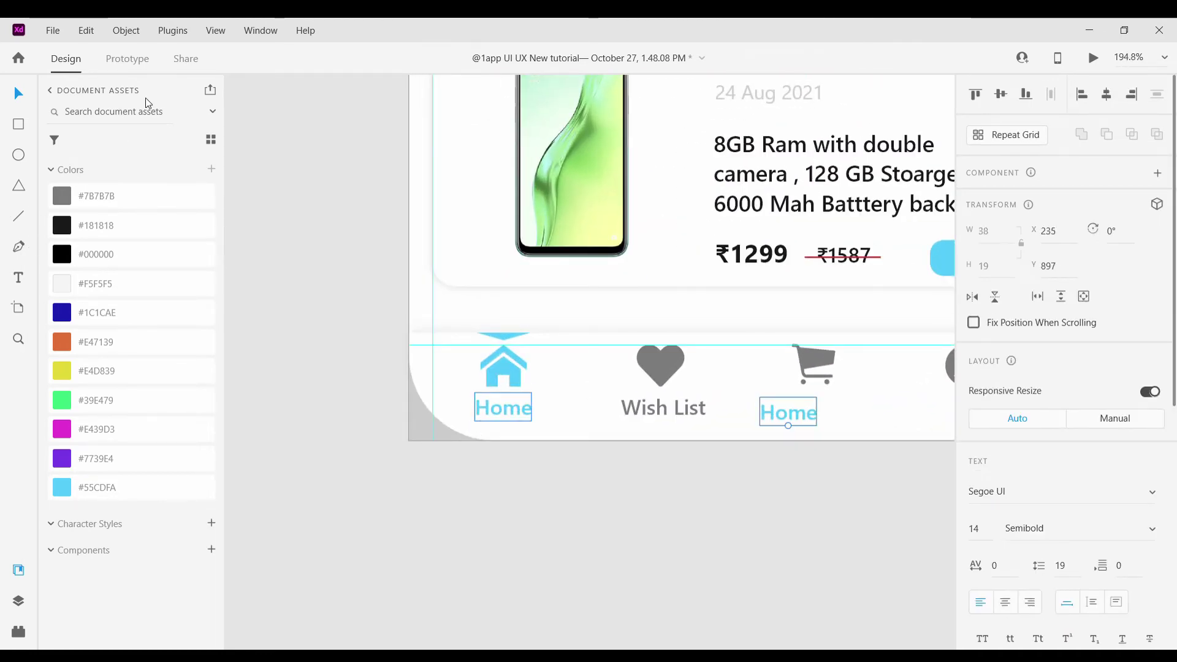
scroll(421, 432, "down", 5)
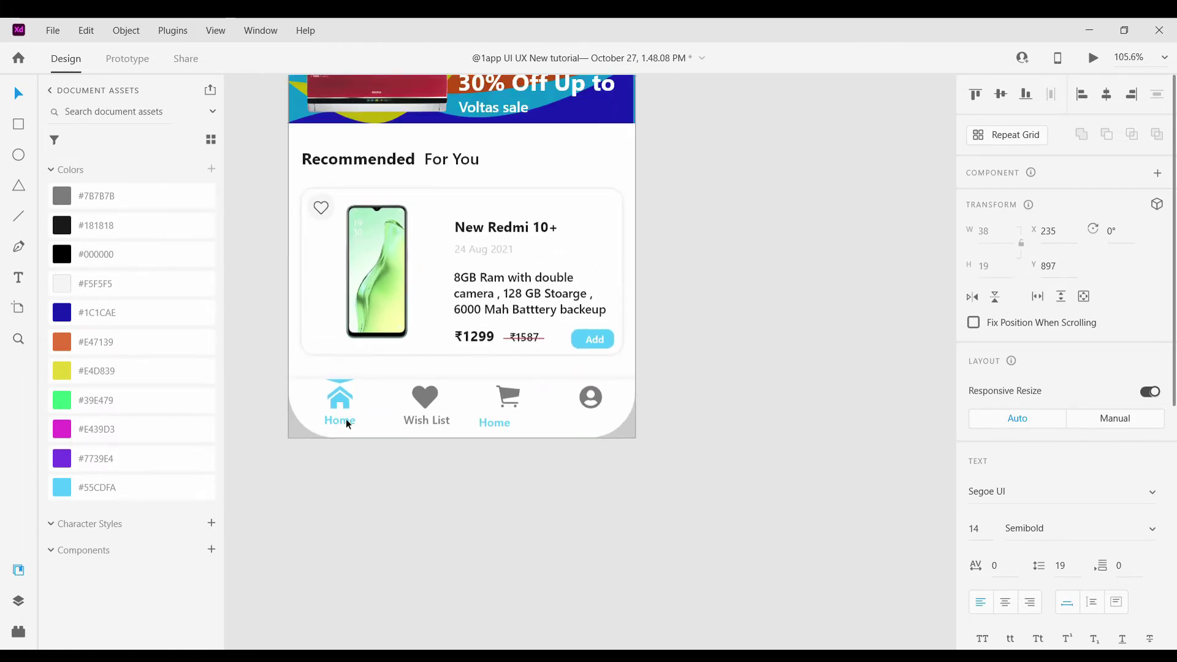
left_click_drag(345, 418, 509, 420)
left_click(517, 467)
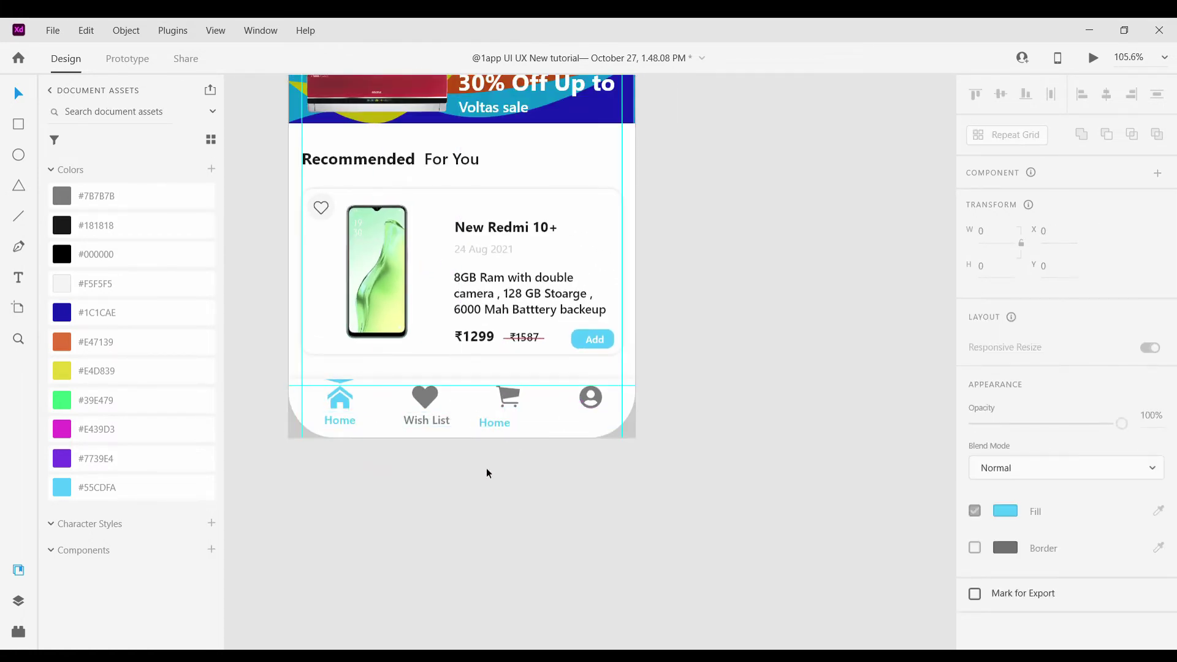
left_click(345, 420)
left_click_drag(345, 419, 593, 420)
Rename the copied labels to 'Cart' and 'User' and centre them under their icons
scroll(525, 429, "up", 6)
double_click(469, 416)
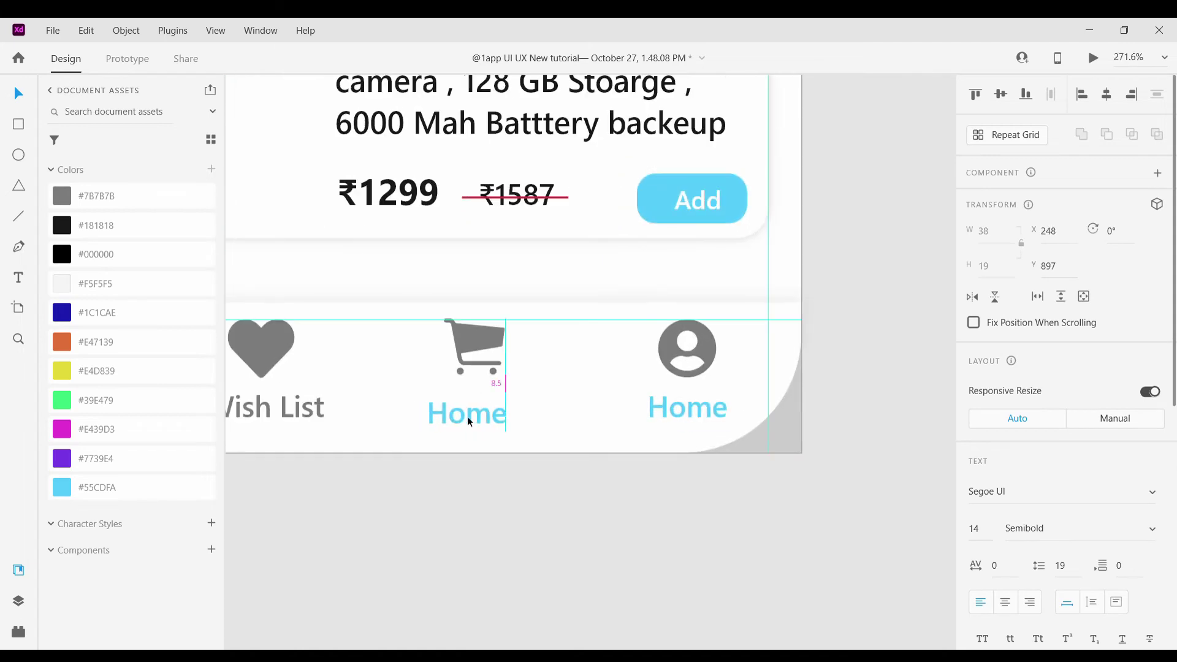
key("BackSpace")
type("Cart")
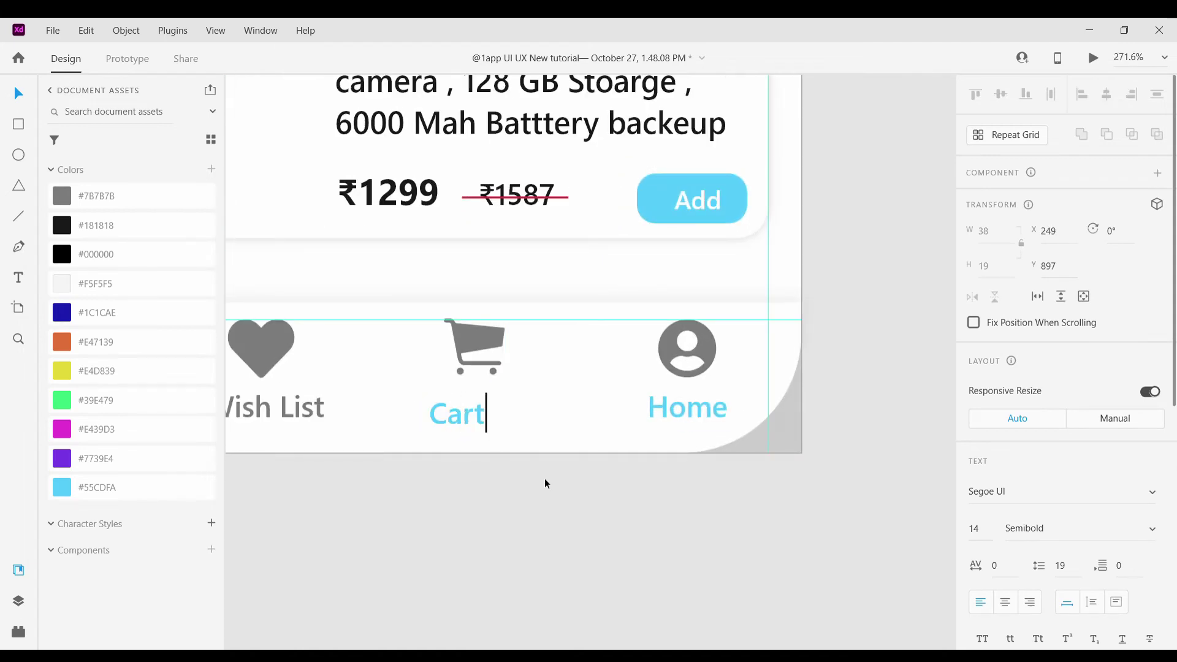
key("Escape")
left_click_drag(488, 412, 480, 406)
double_click(725, 409)
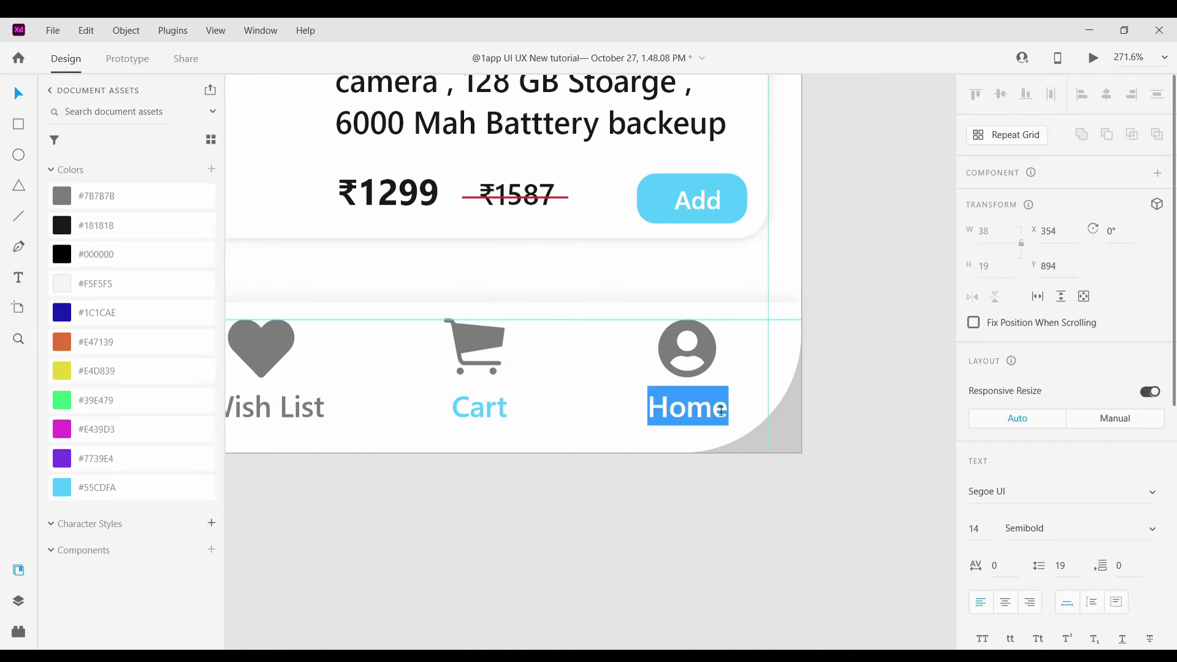
type("User")
key("Escape")
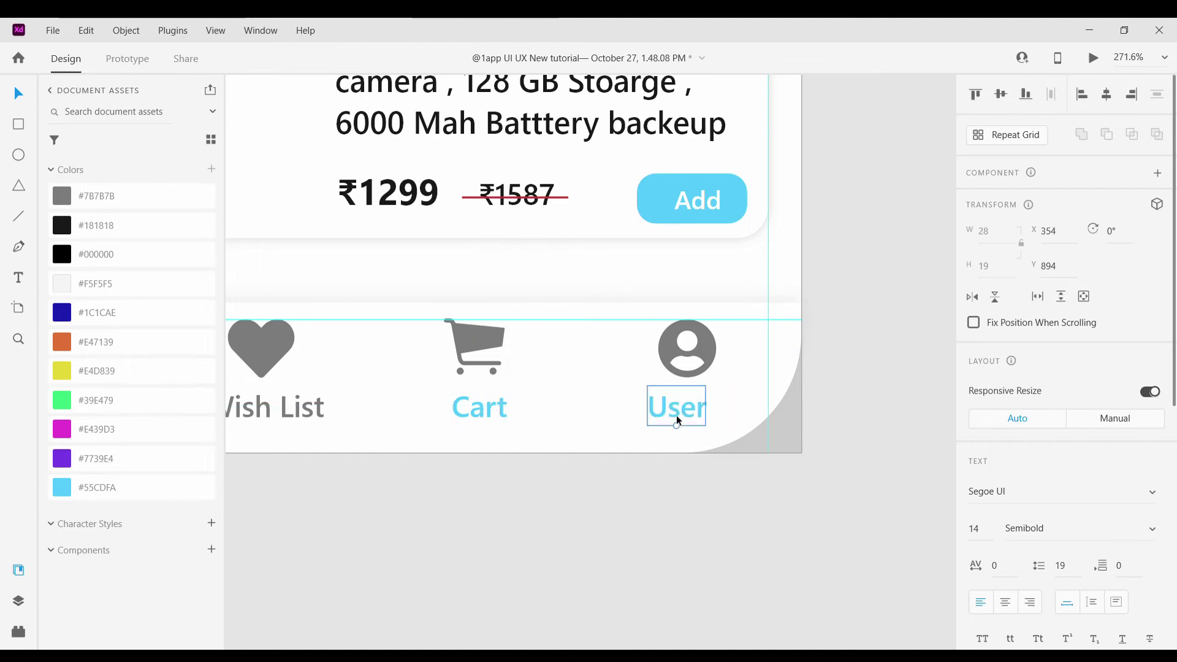
left_click_drag(675, 414, 690, 402)
scroll(681, 490, "down", 5, "ctrl")
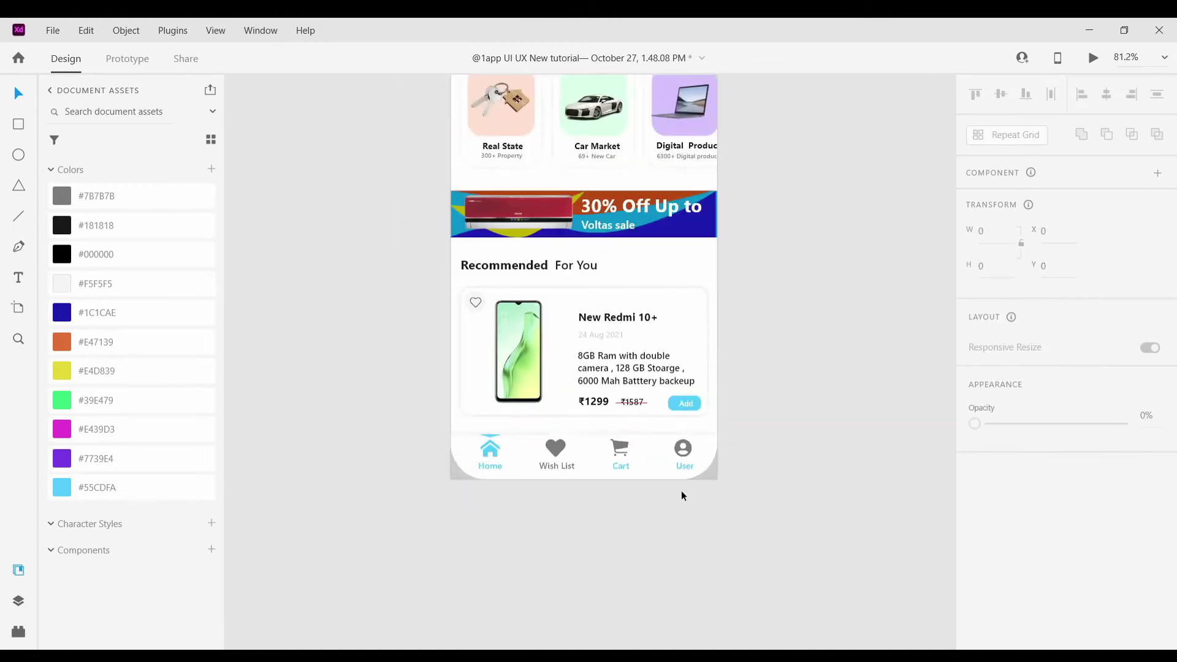
scroll(681, 490, "up", 3, "ctrl")
scroll(601, 447, "up", 3, "ctrl")
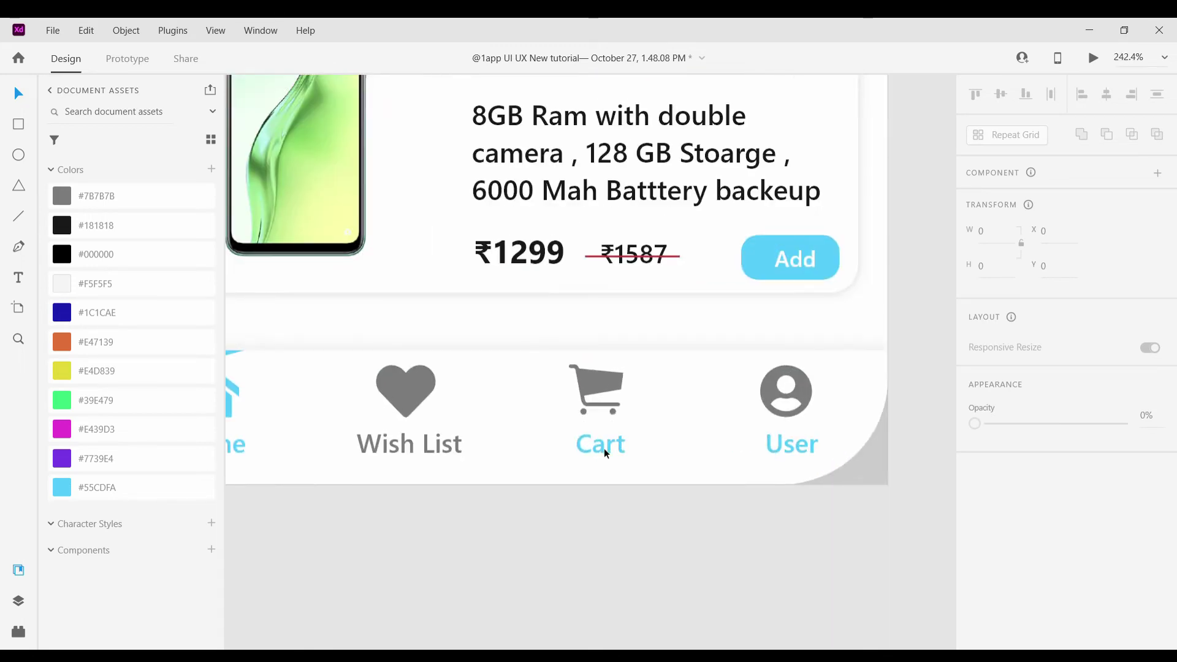
Colour the Cart label grey #7B7B7B to match Wish List
left_click(605, 448)
left_click(79, 195)
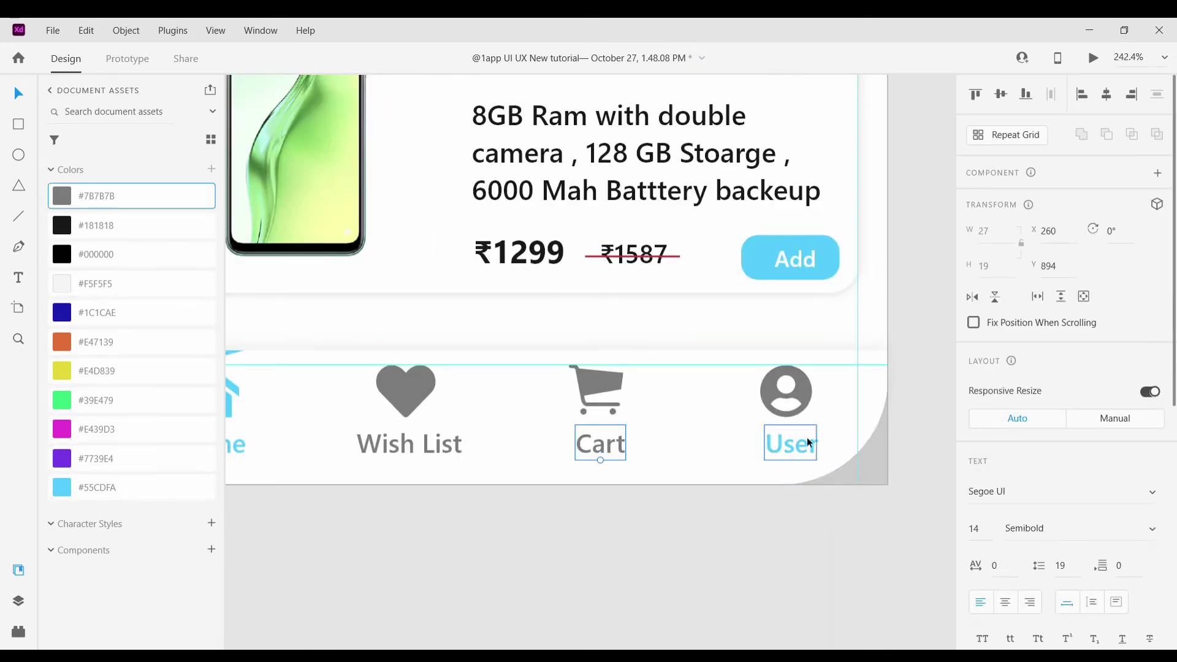
left_click(806, 446)
left_click(742, 537)
scroll(741, 537, "down", 5, "ctrl")
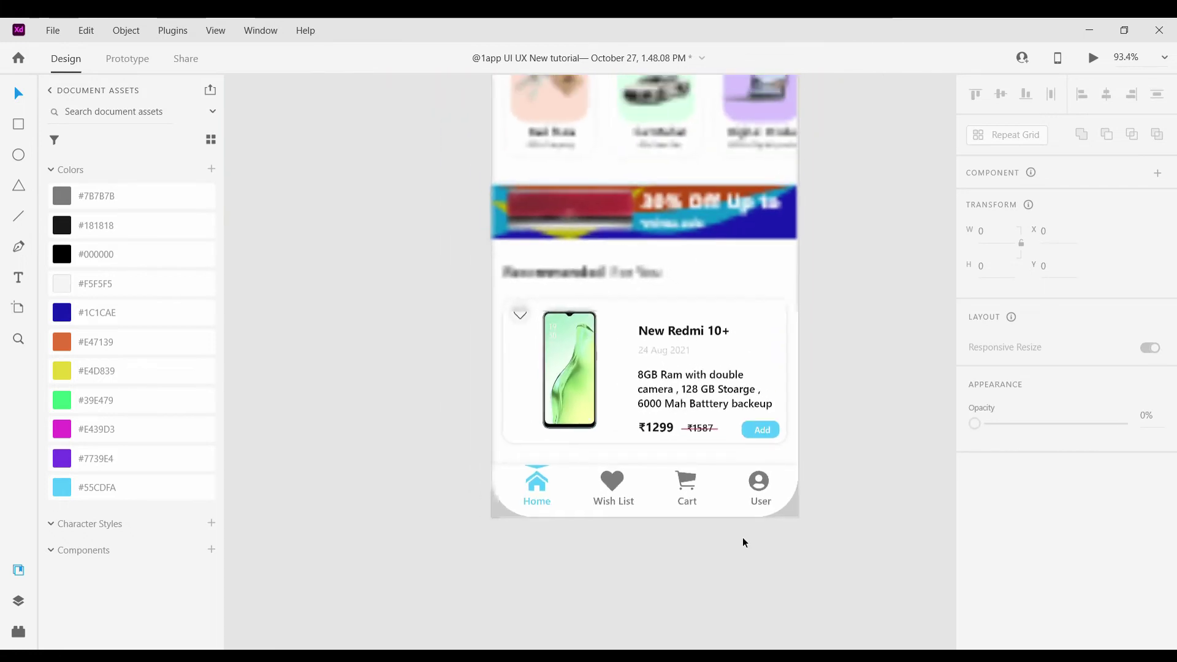
scroll(742, 543, "down", 2, "ctrl")
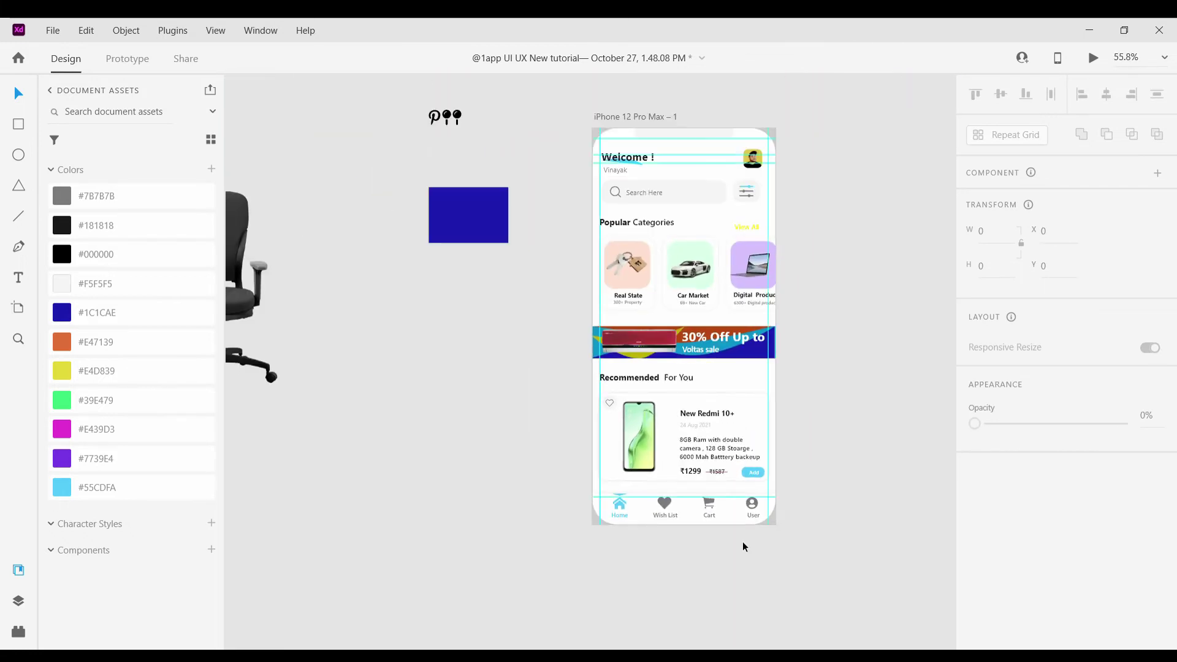
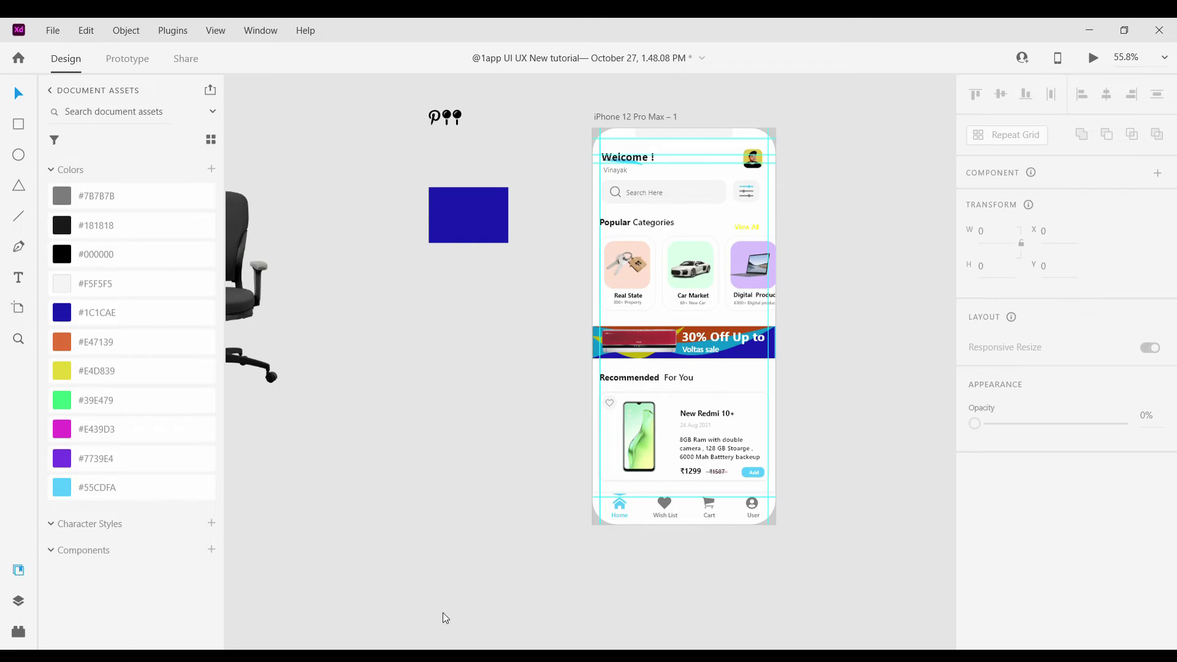
Duplicate the home artboard and delete everything above the nav bar on the copy
scroll(864, 285, "up", 1, "ctrl")
scroll(864, 285, "right", 5)
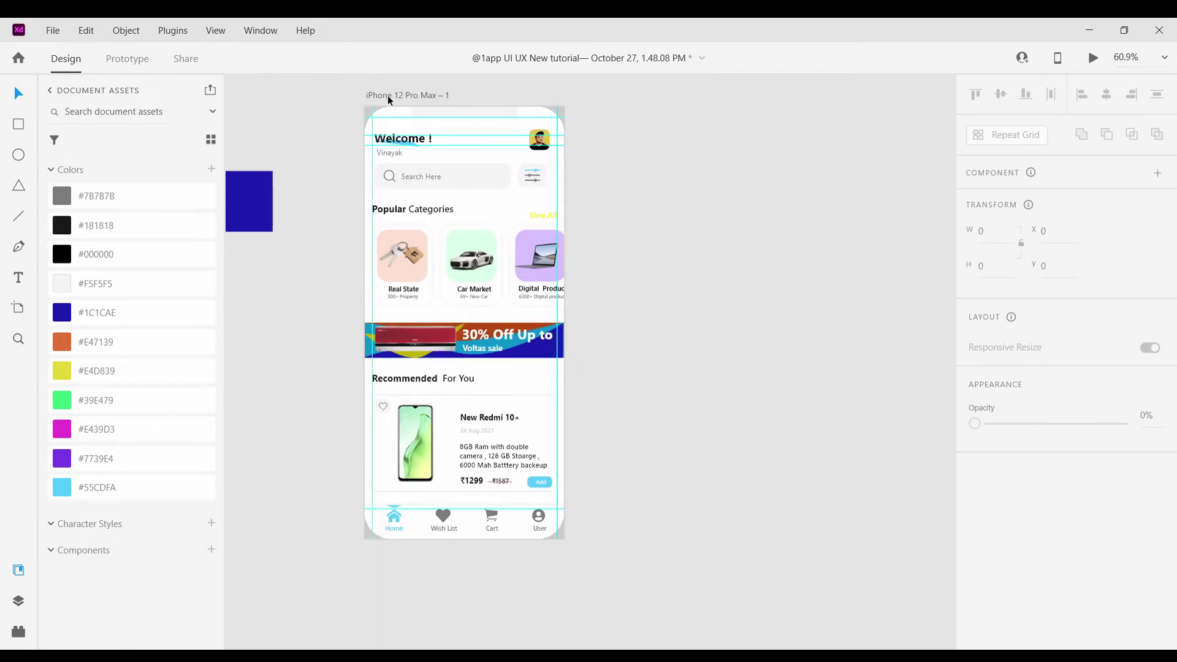
left_click(390, 97)
key("ctrl+d")
left_click(769, 460)
scroll(769, 460, "right", 2)
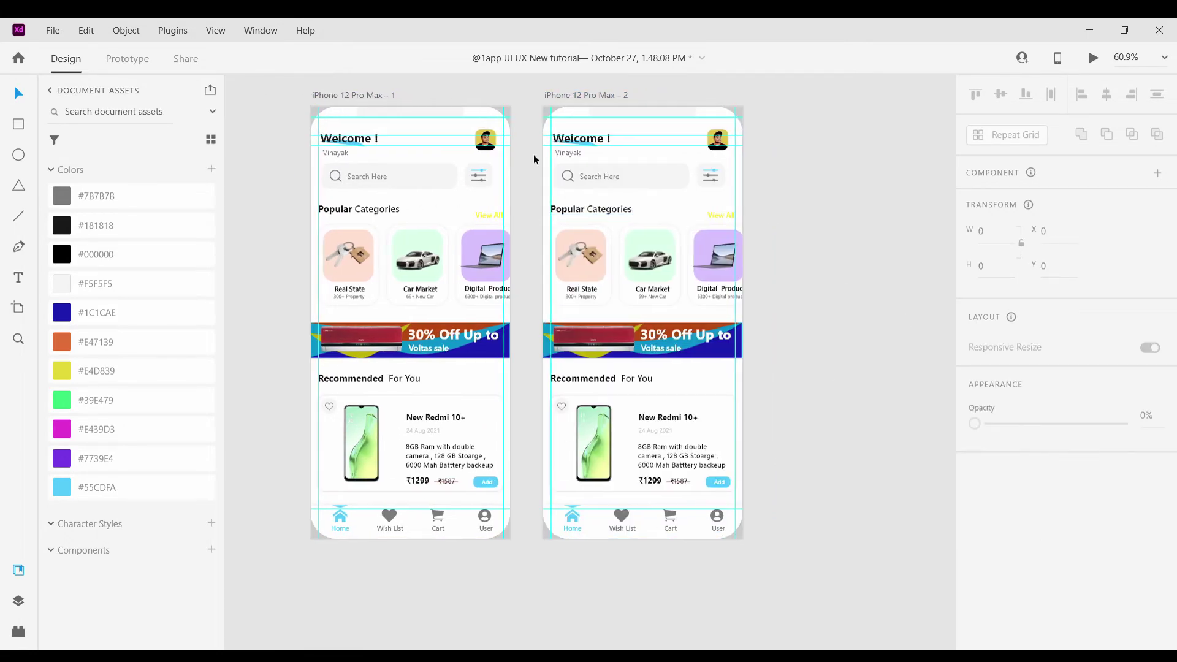
left_click_drag(553, 128, 747, 504)
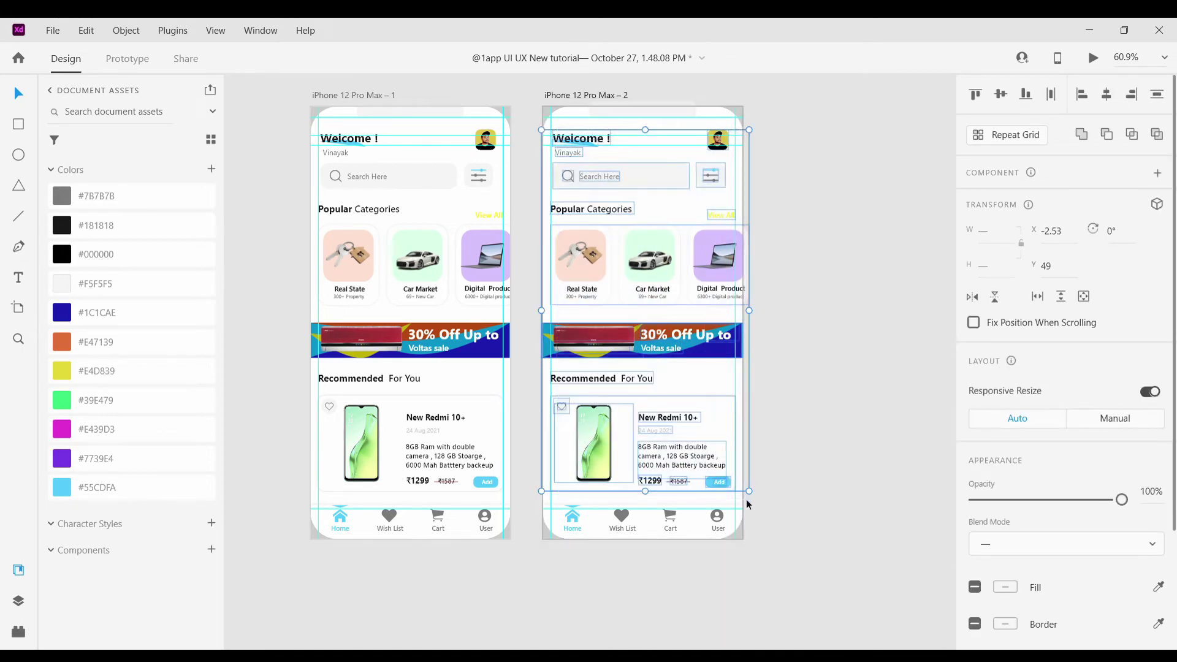
key("Delete")
Copy the Popular Categories heading onto the new artboard and retype it as 'Add Payment Method'
left_click(360, 209)
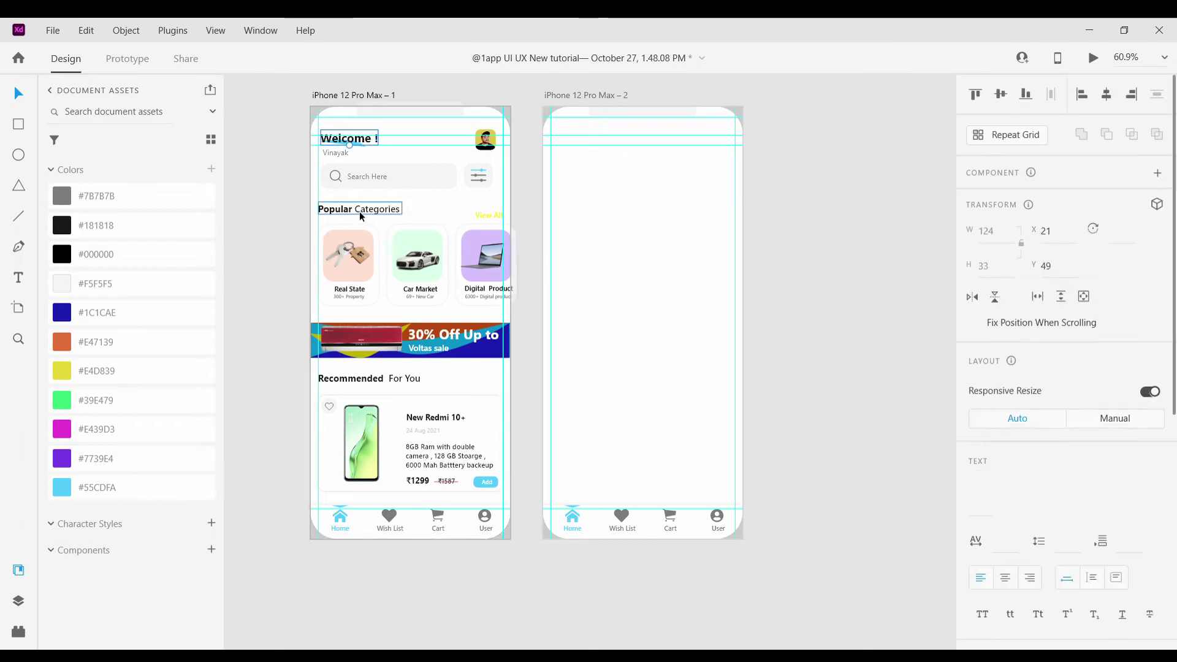
left_click_drag(372, 217, 663, 140)
scroll(663, 140, "up", 5)
double_click(663, 147)
key("BackSpace")
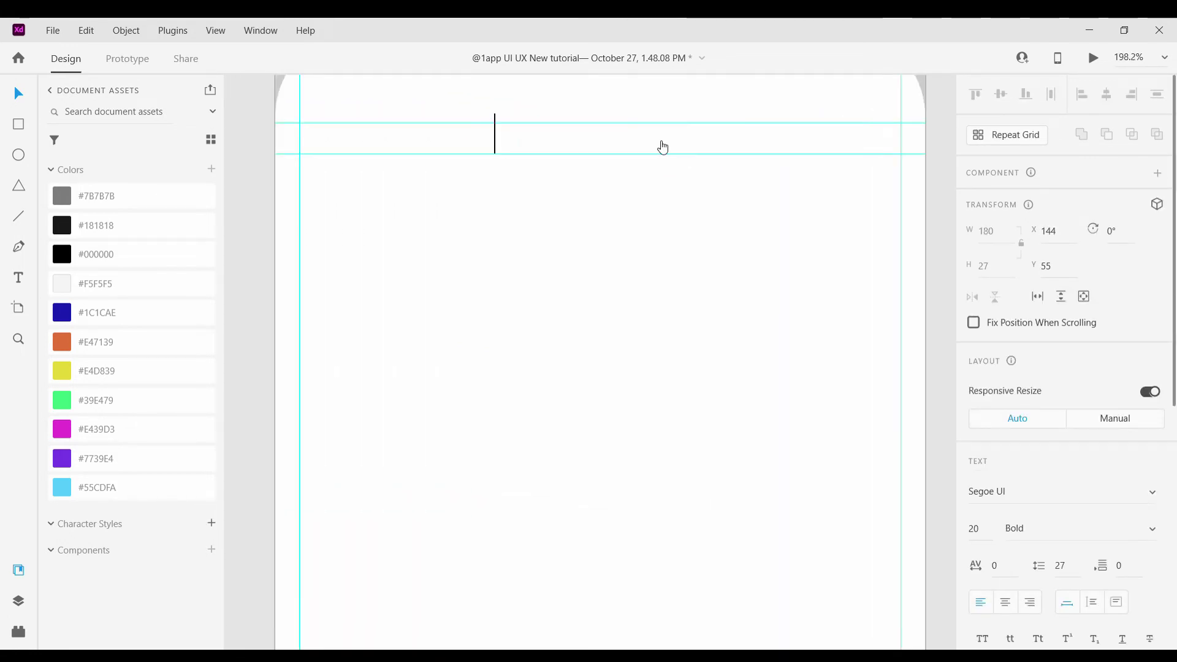
type("Add Paye")
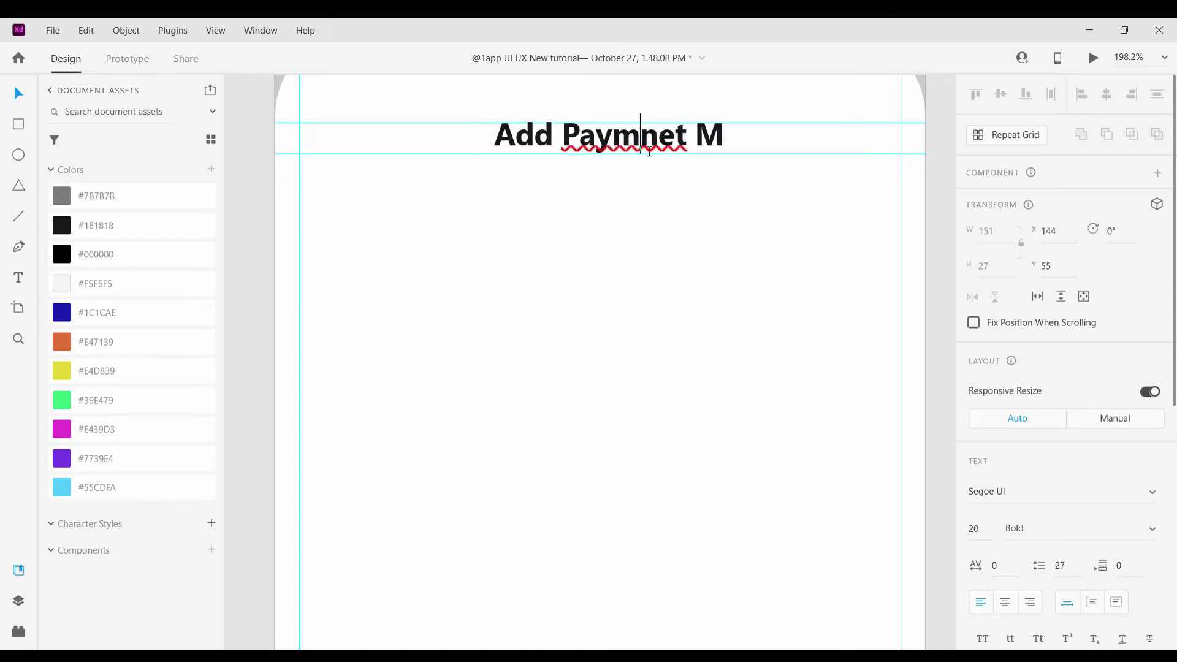
type("e")
key("Right")
key("Delete")
key("Escape")
double_click(731, 141)
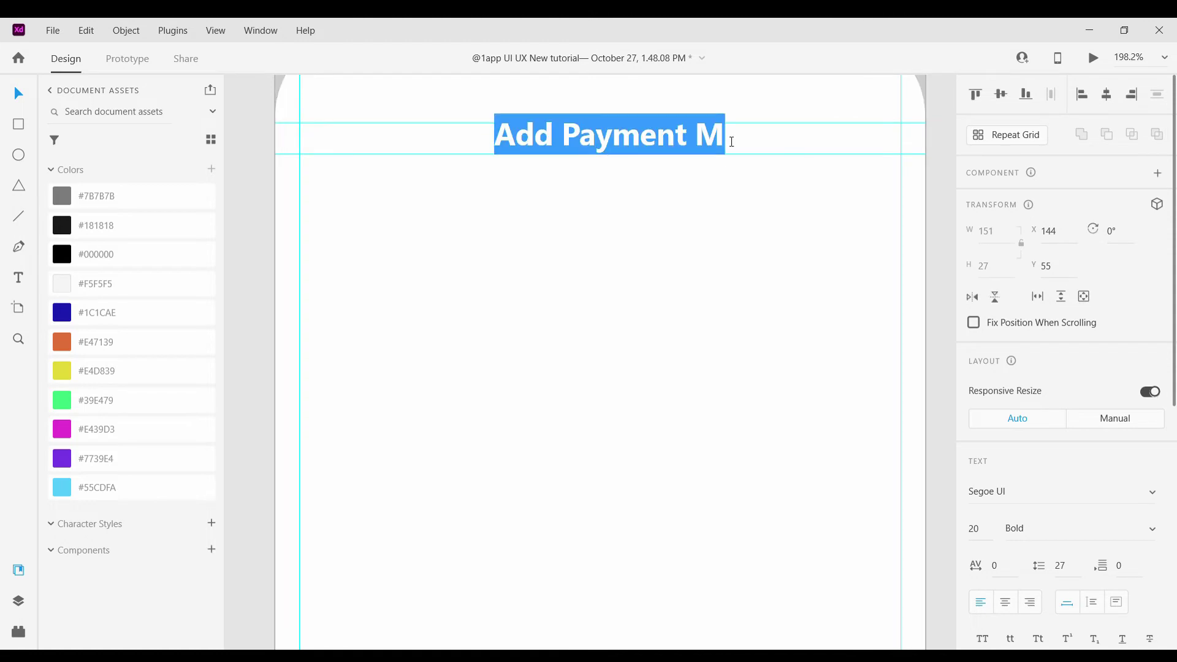
left_click(725, 148)
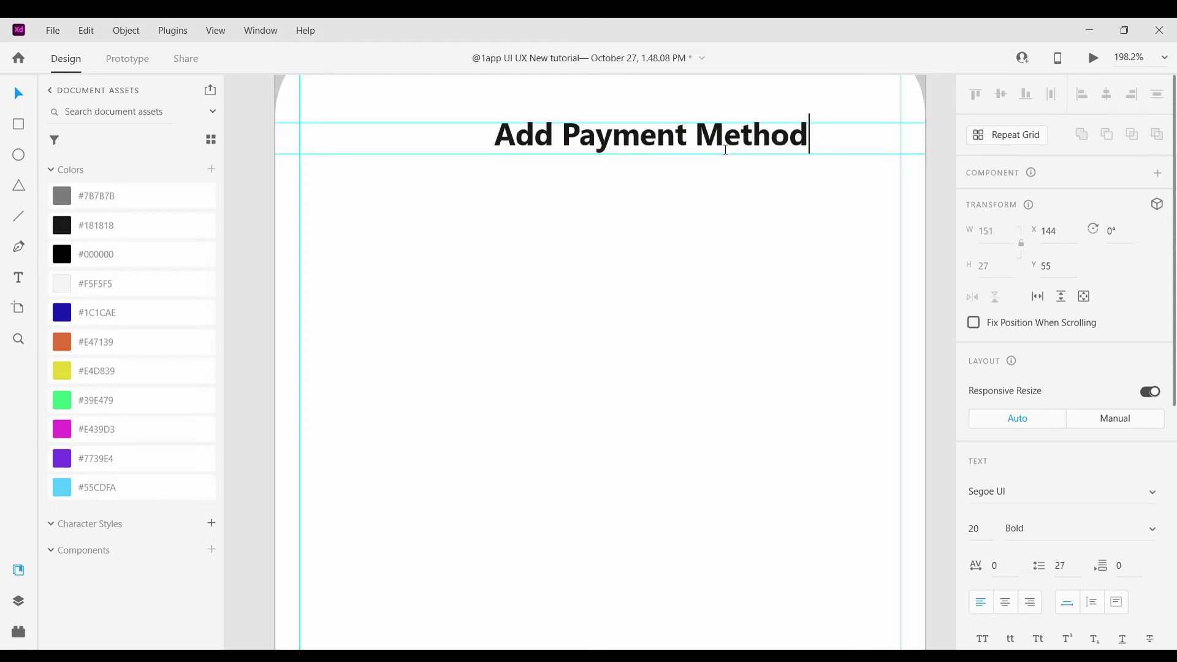
key("Escape")
Make the heading Segoe UI 20 Semibold and nudge it slightly left
scroll(683, 249, "up", 1)
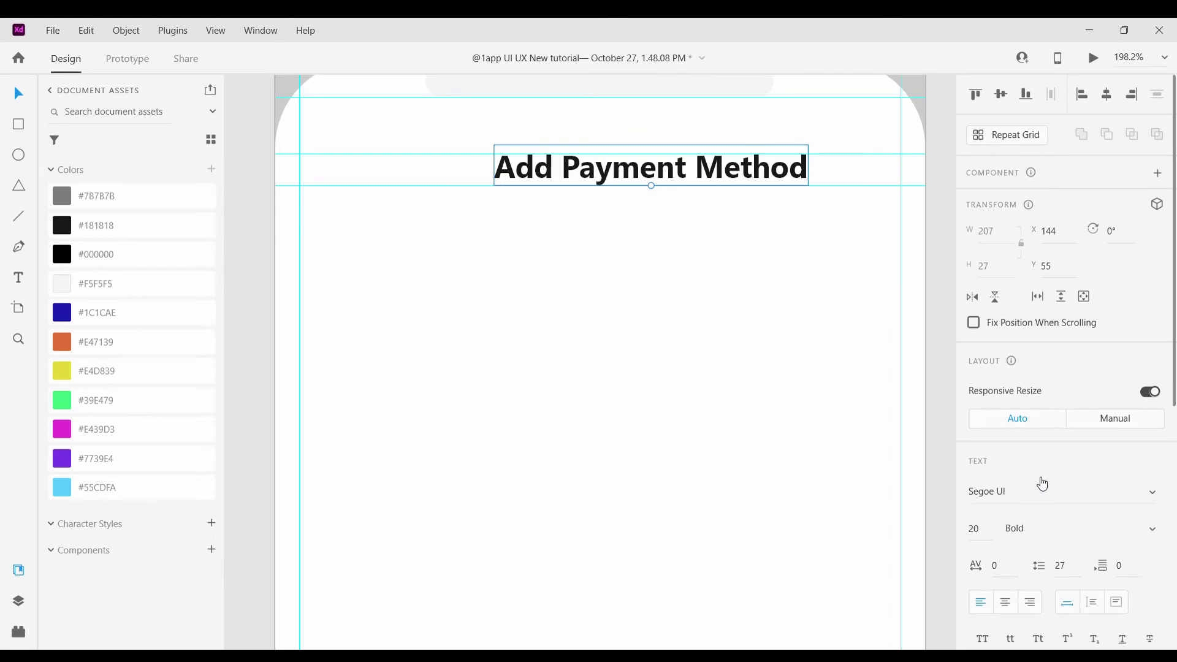
key("Up")
left_click_drag(689, 181, 667, 181)
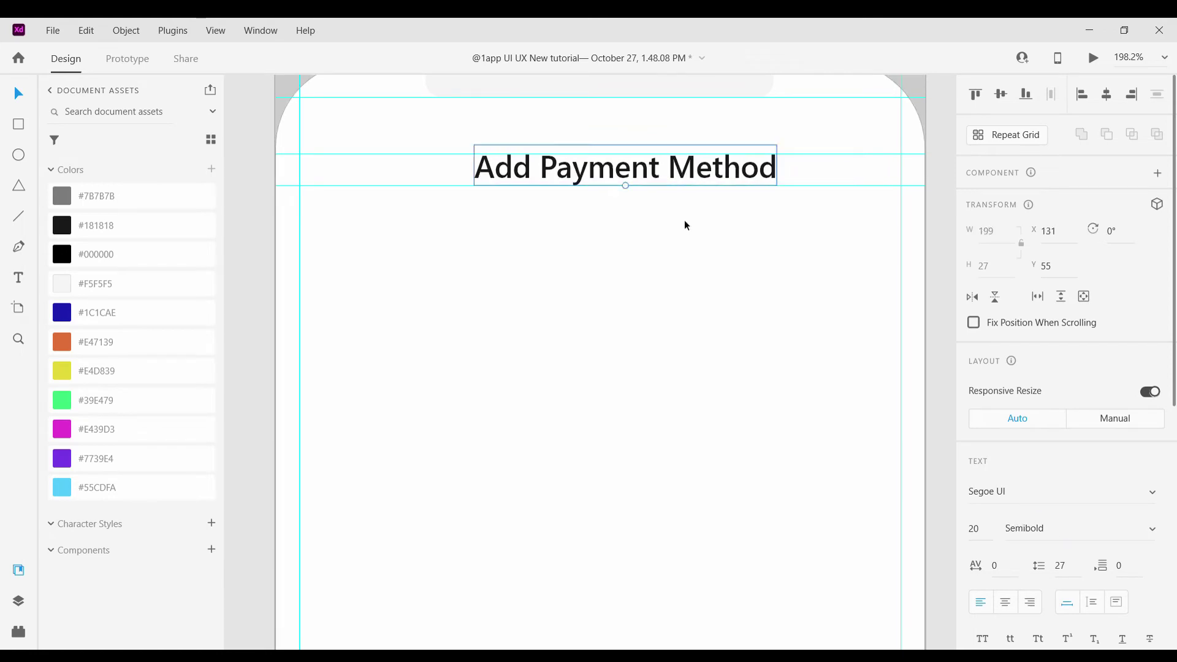
left_click(684, 220)
scroll(682, 223, "down", 5)
scroll(604, 222, "right", 2)
scroll(604, 222, "up", 3)
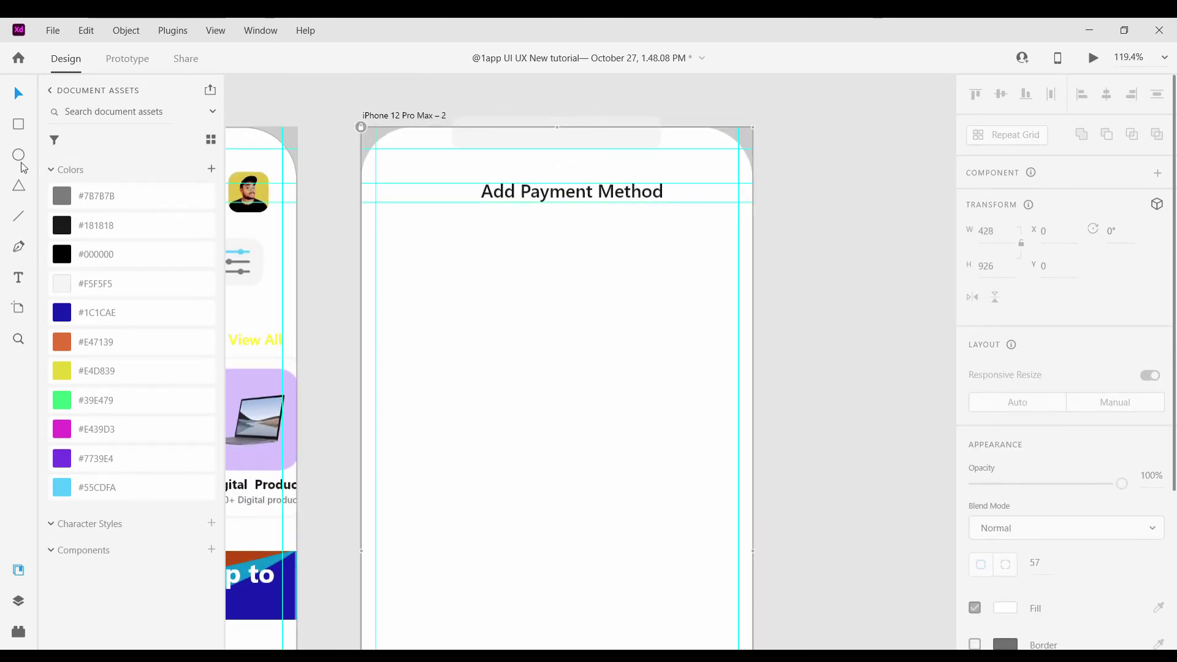
Draw a 50×43 rectangle with 13 corner radius left of the heading, filled #F5F5F5 with no border
key("r")
scroll(441, 231, "up", 4)
scroll(363, 228, "down", 2)
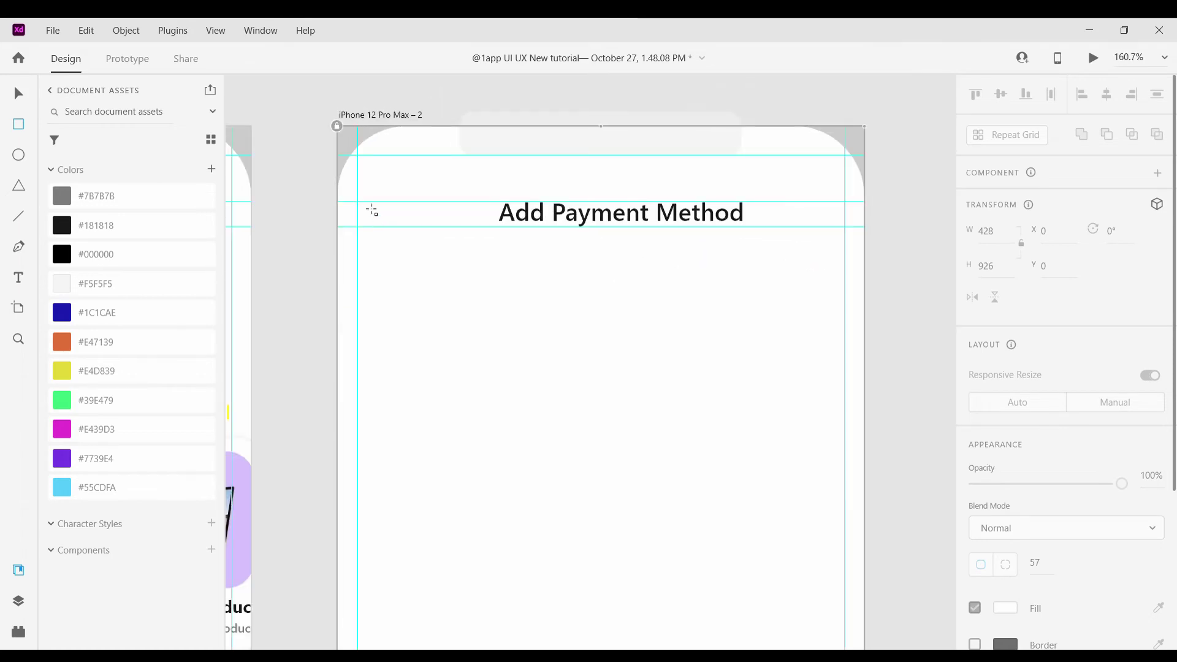
mouse_move(366, 193)
left_mouse_down()
mouse_move(435, 251)
mouse_move(407, 227)
mouse_move(469, 222)
mouse_move(475, 258)
left_mouse_up()
left_click(18, 94)
scroll(347, 187, "up", 4)
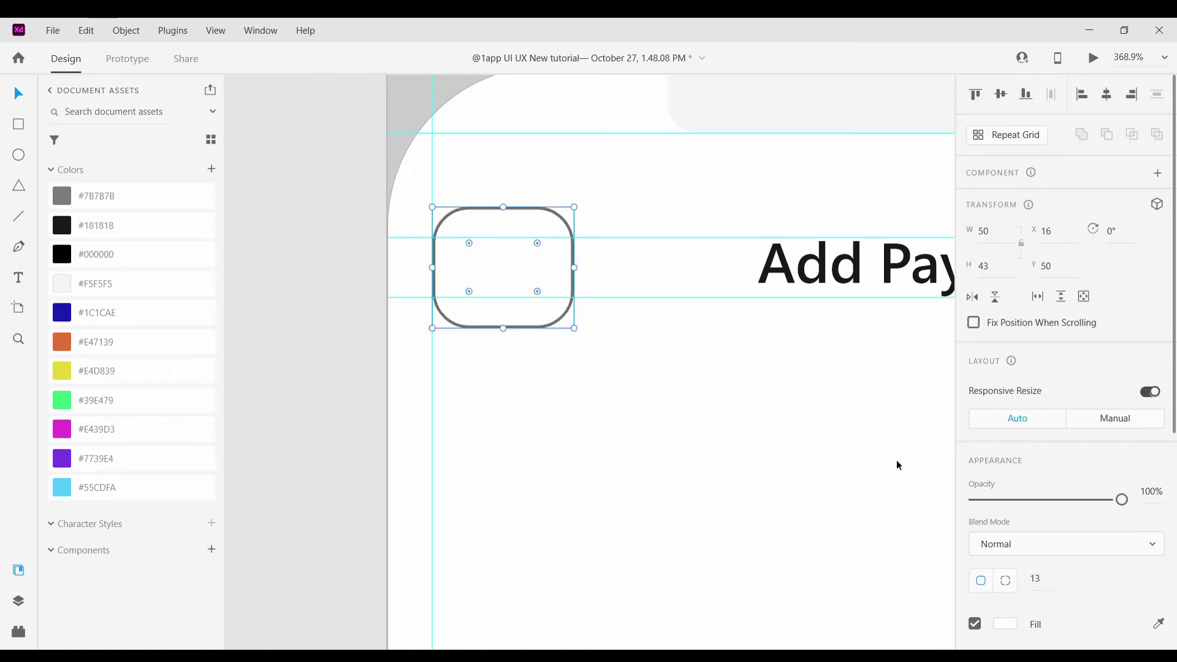
scroll(897, 465, "down", 1)
left_click(131, 283)
scroll(1066, 509, "down", 3)
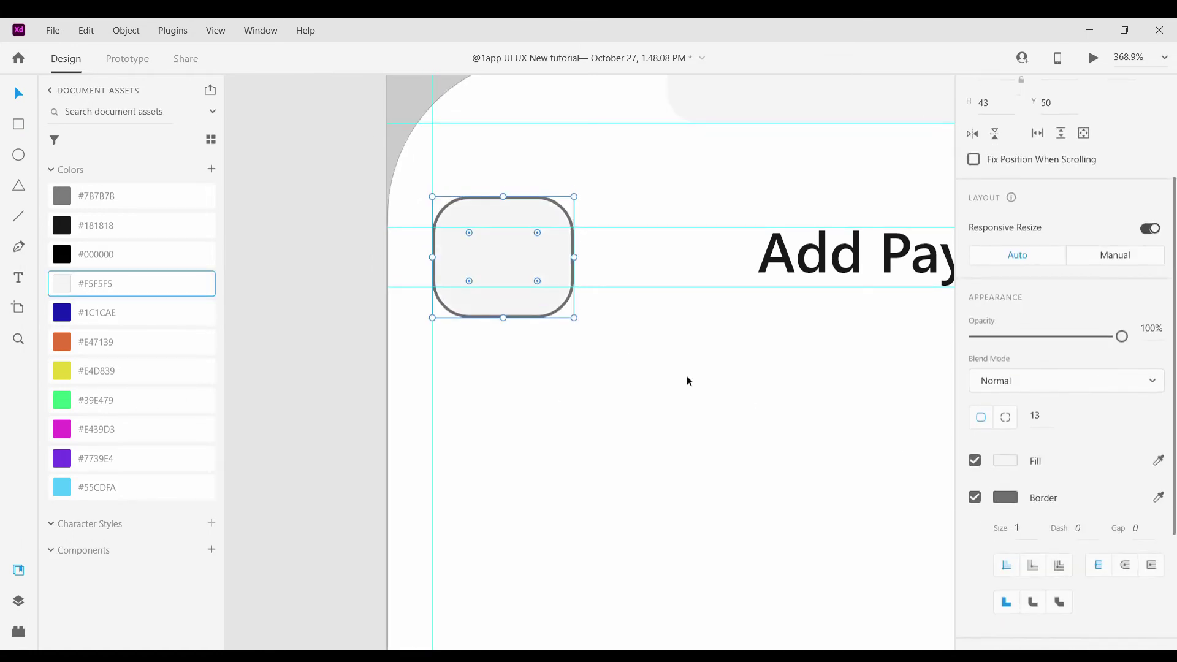
scroll(678, 425, "down", 5)
scroll(725, 468, "down", 2)
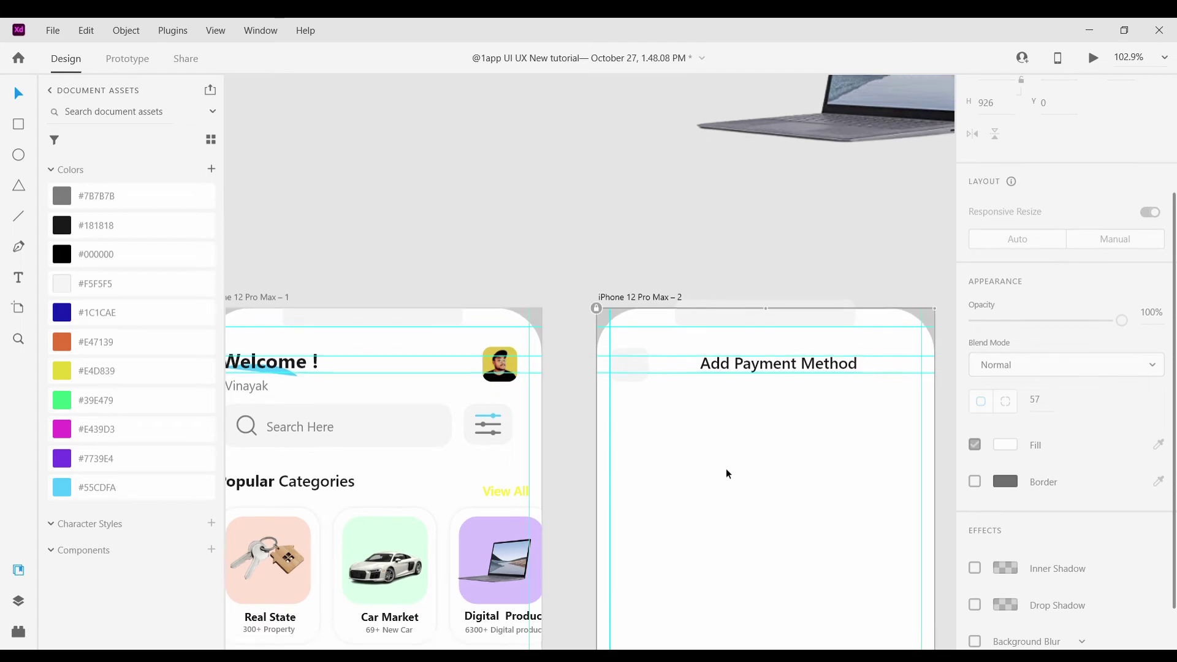
scroll(717, 468, "down", 2)
scroll(678, 424, "down", 2)
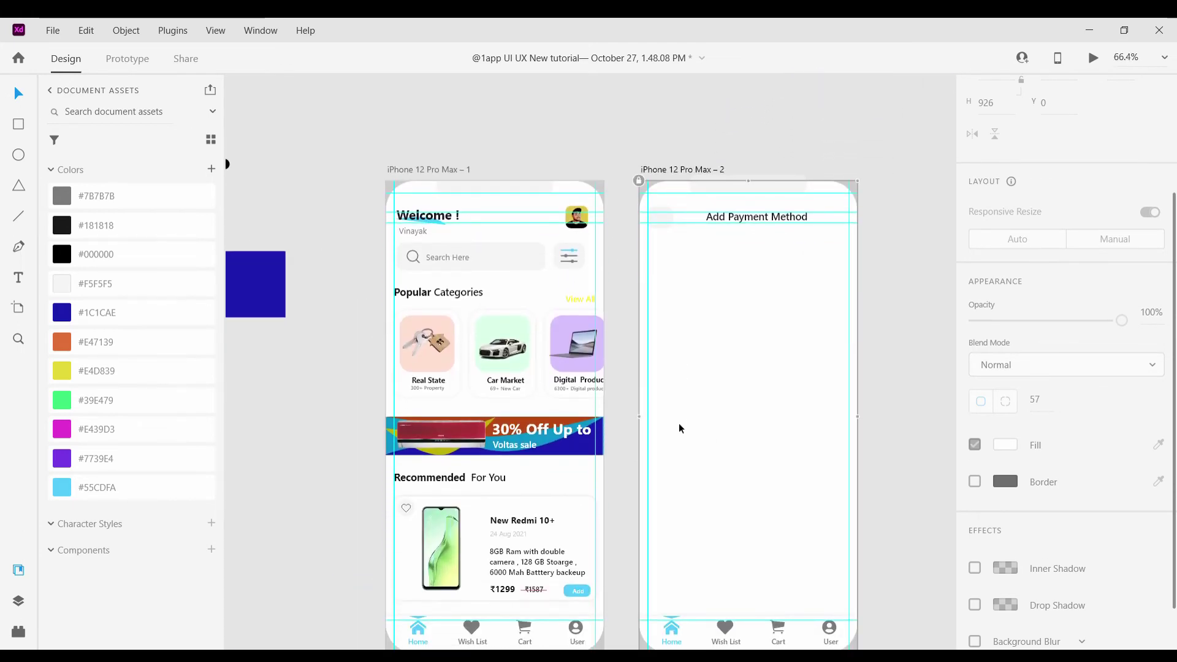
scroll(677, 422, "up", 2)
scroll(444, 228, "up", 4)
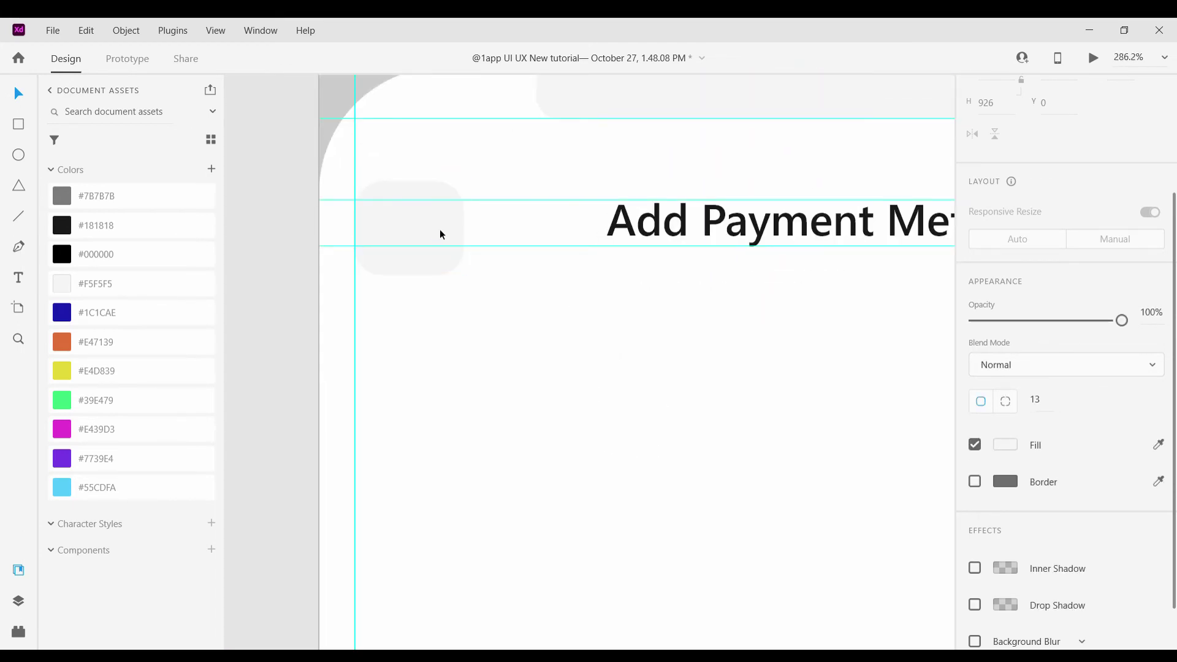
left_click(440, 234)
key("Escape")
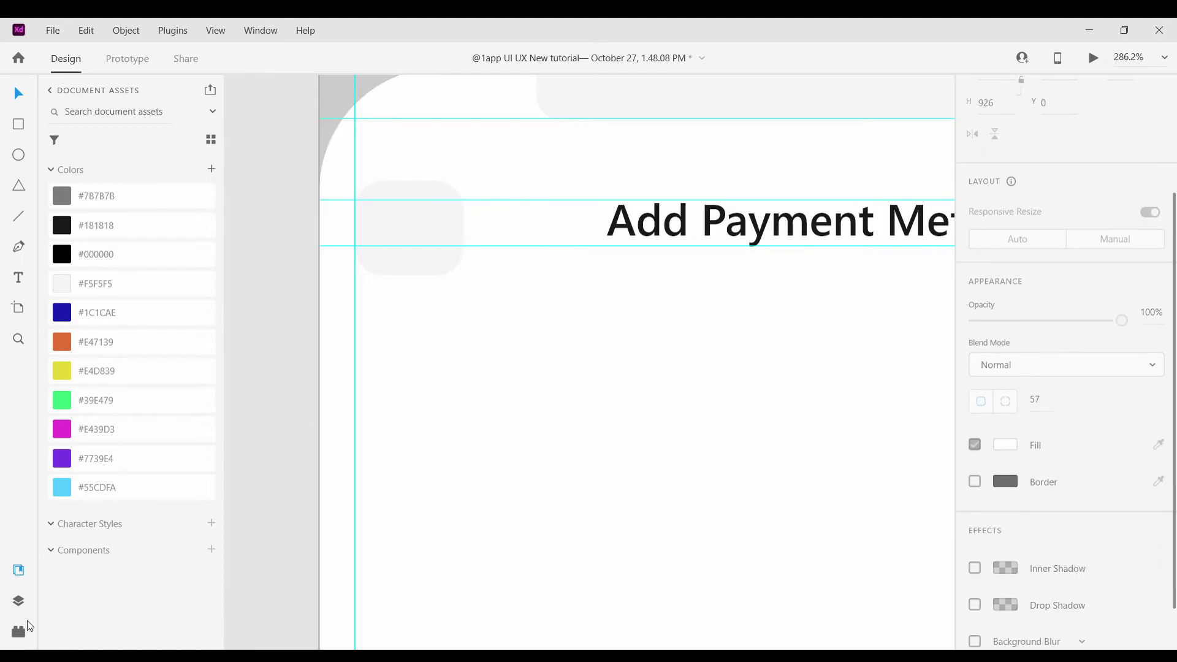
Search the Icons 4 Design plugin for 'arr' and place the Feather arrow-left icon inside the rounded rectangle
left_click(24, 628)
double_click(106, 175)
key("BackSpace")
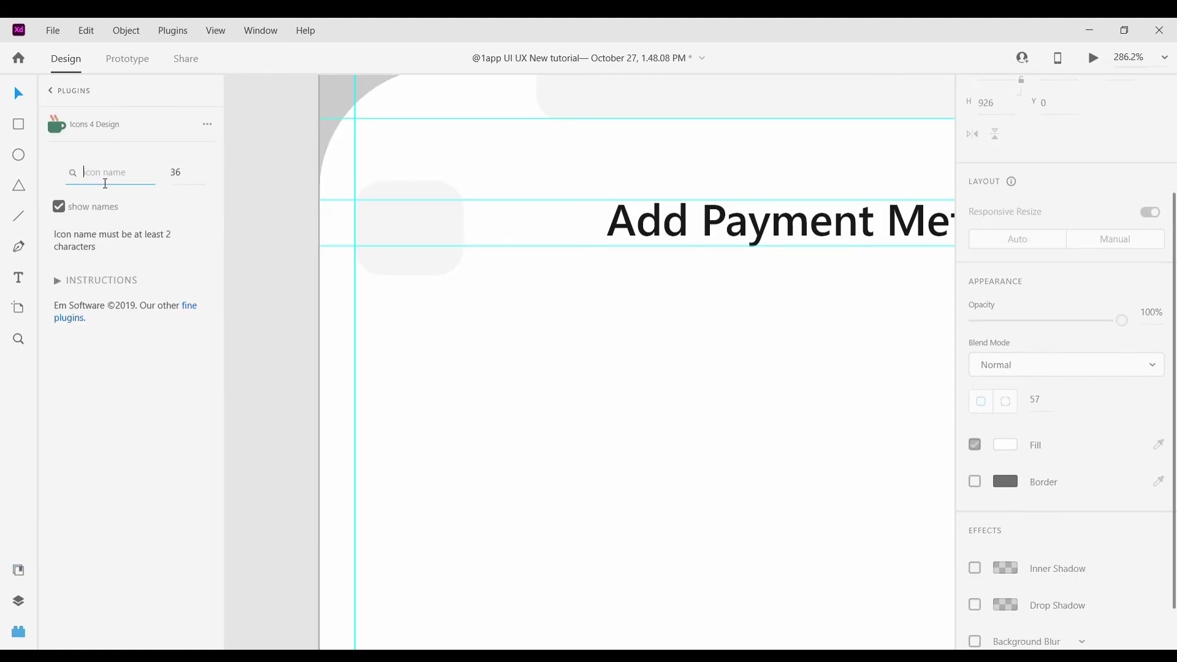
type("arrow")
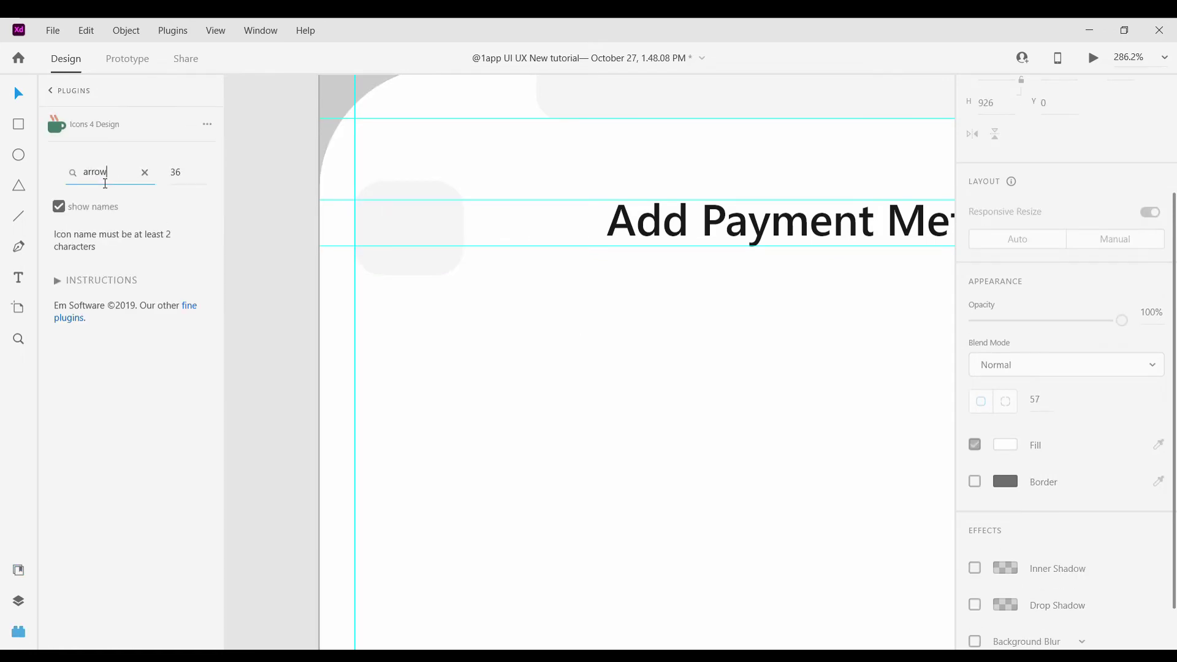
left_click(382, 213)
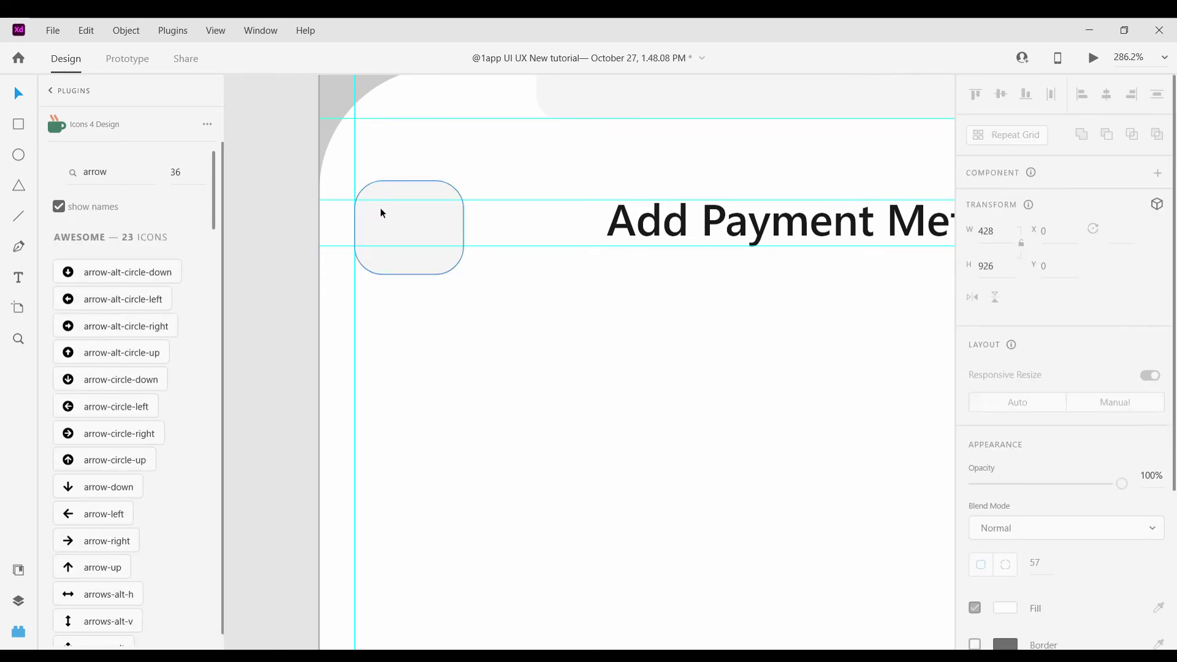
scroll(140, 490, "down", 8)
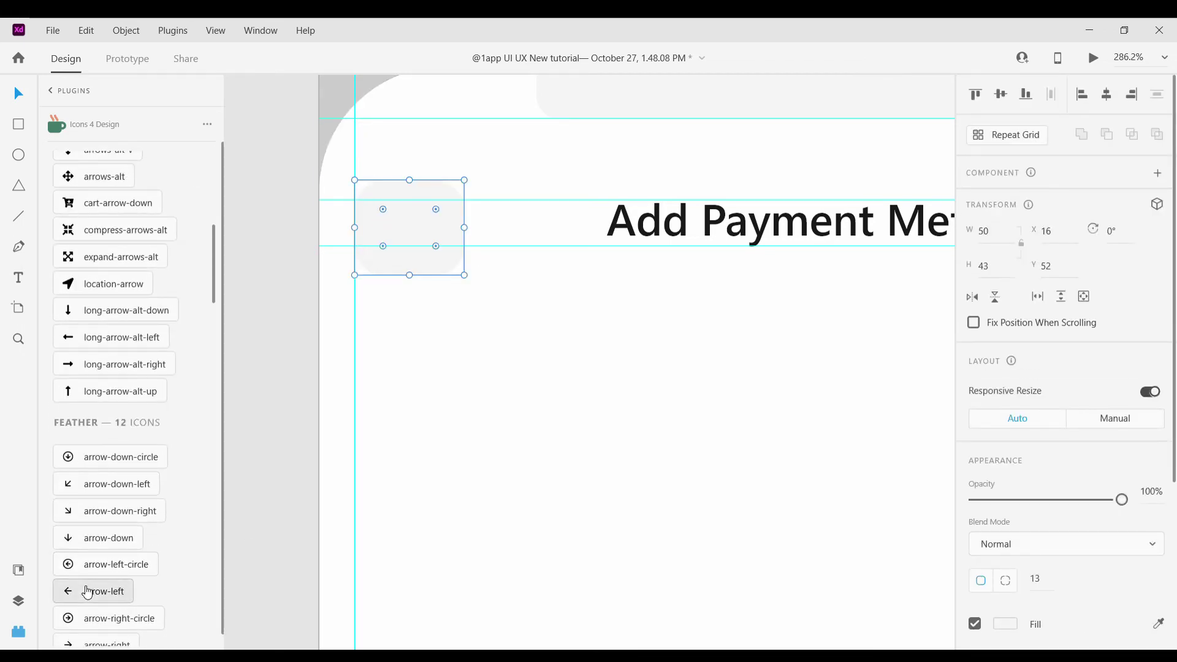
left_click_drag(87, 592, 412, 239)
left_click(19, 570)
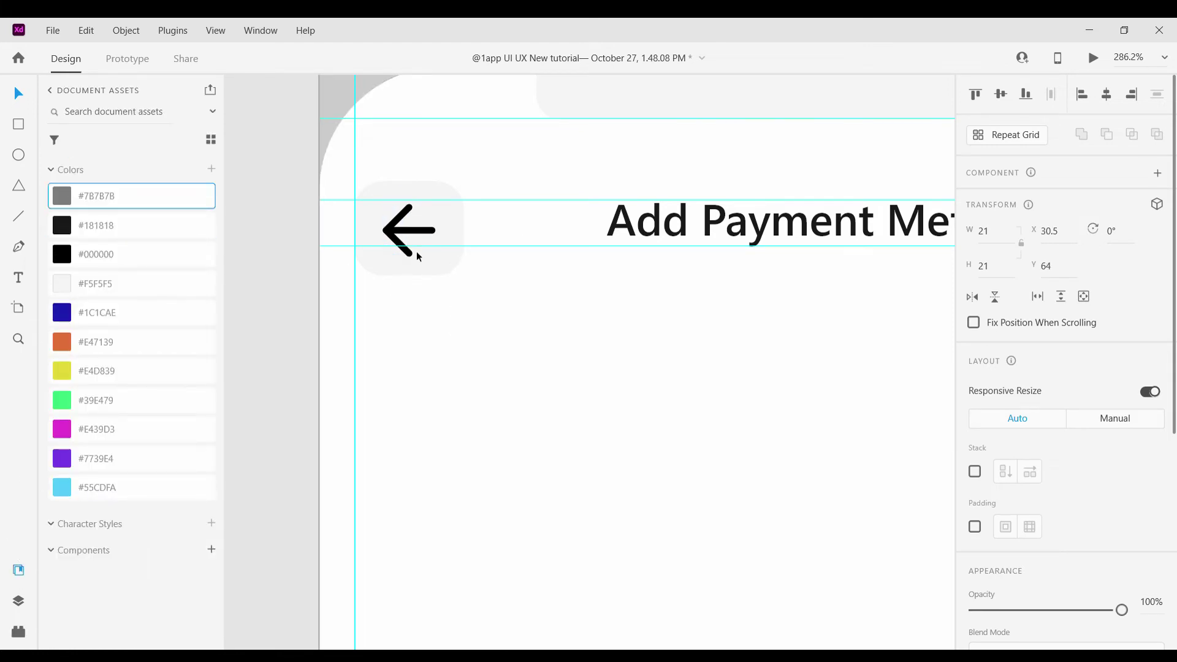
Colour the arrow's stroke grey #7B7B7B
scroll(1065, 367, "down", 3)
left_click(1158, 575)
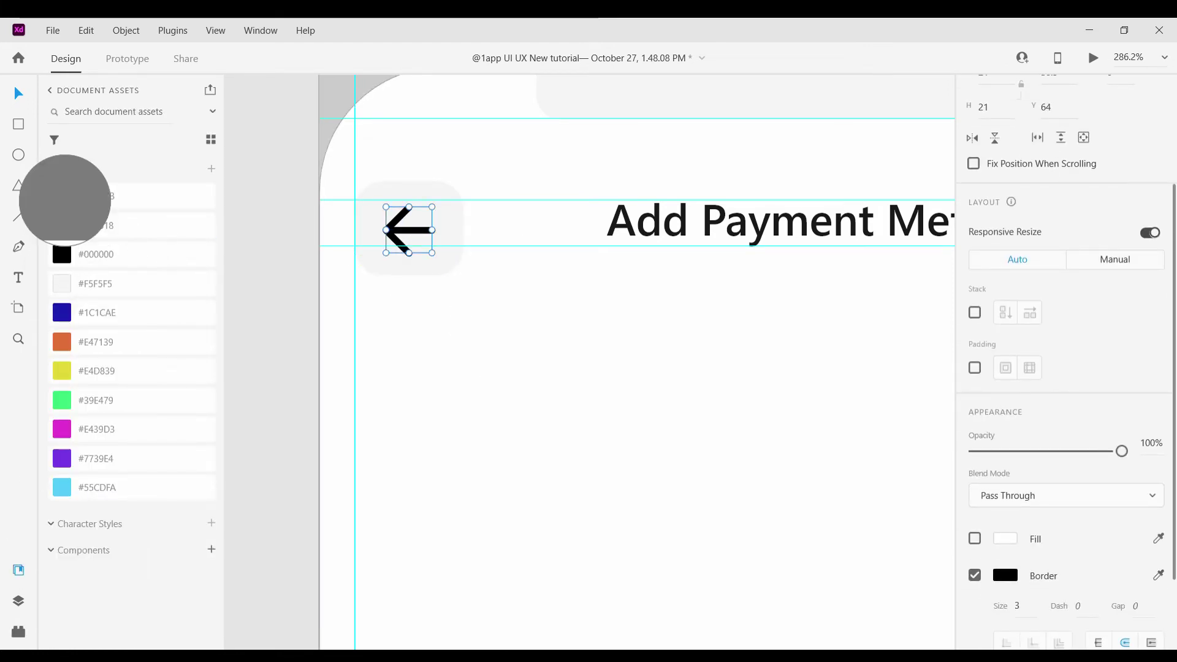
left_click(62, 197)
left_click(607, 359)
scroll(606, 359, "down", 5)
scroll(606, 359, "up", 7)
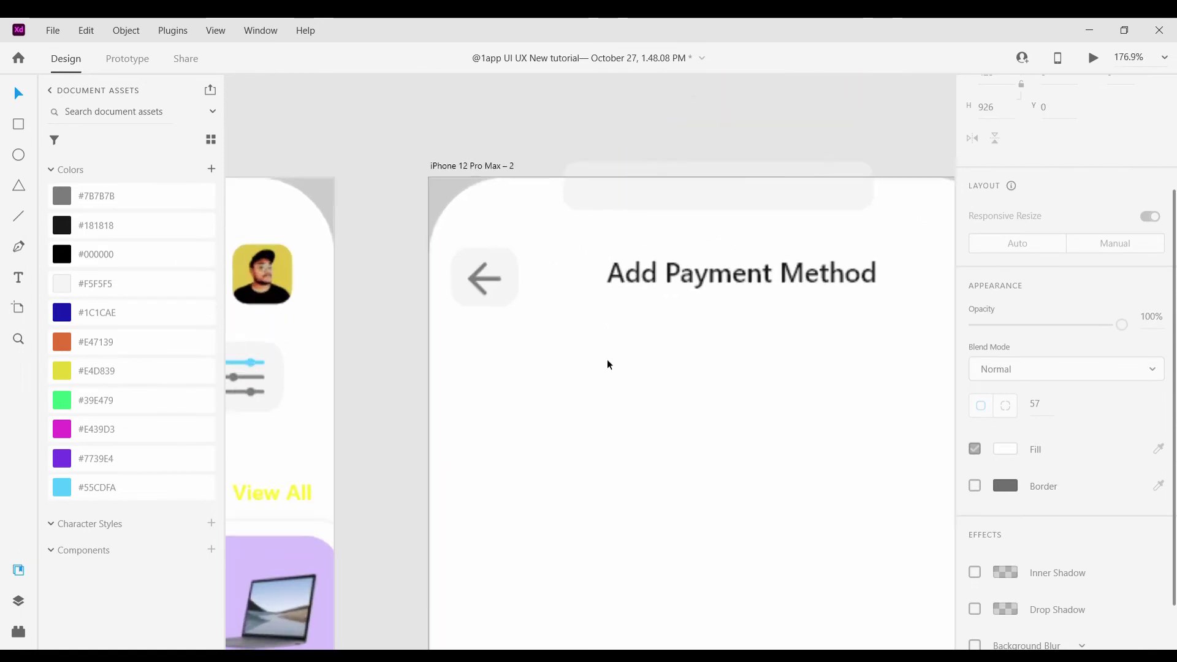
Set the arrow's border size to 2 and make it slightly taller
left_click(476, 281)
left_click_drag(490, 295, 499, 265)
double_click(484, 237)
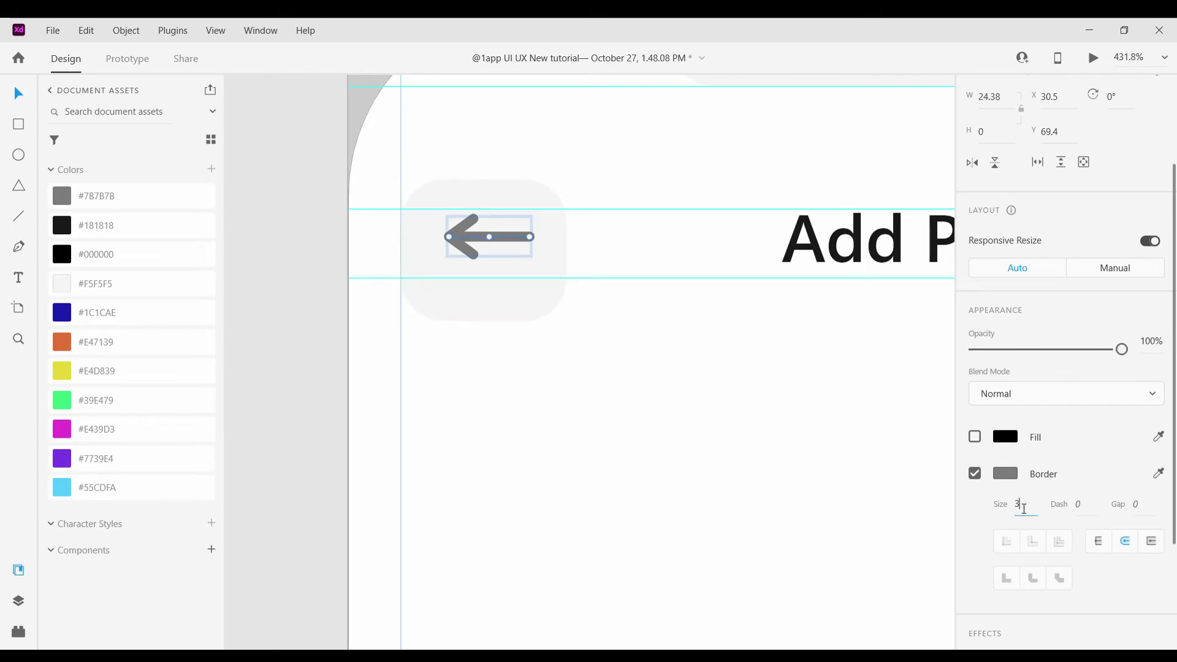
left_click(467, 255)
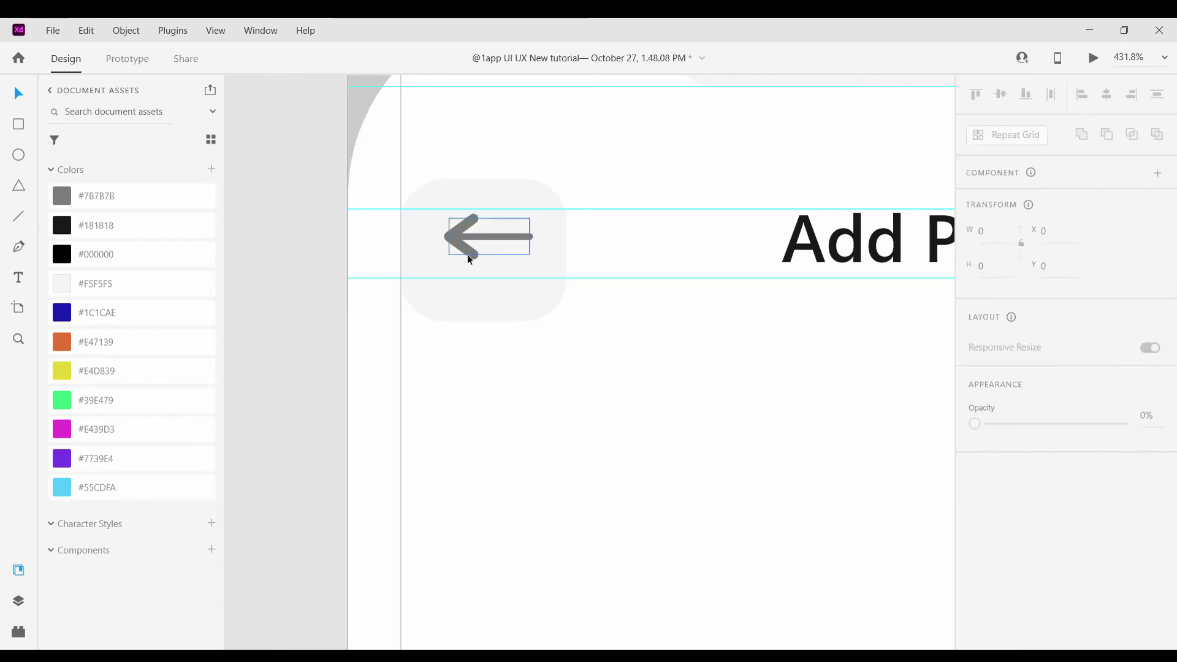
scroll(1127, 589, "down", 4)
left_click(1026, 508)
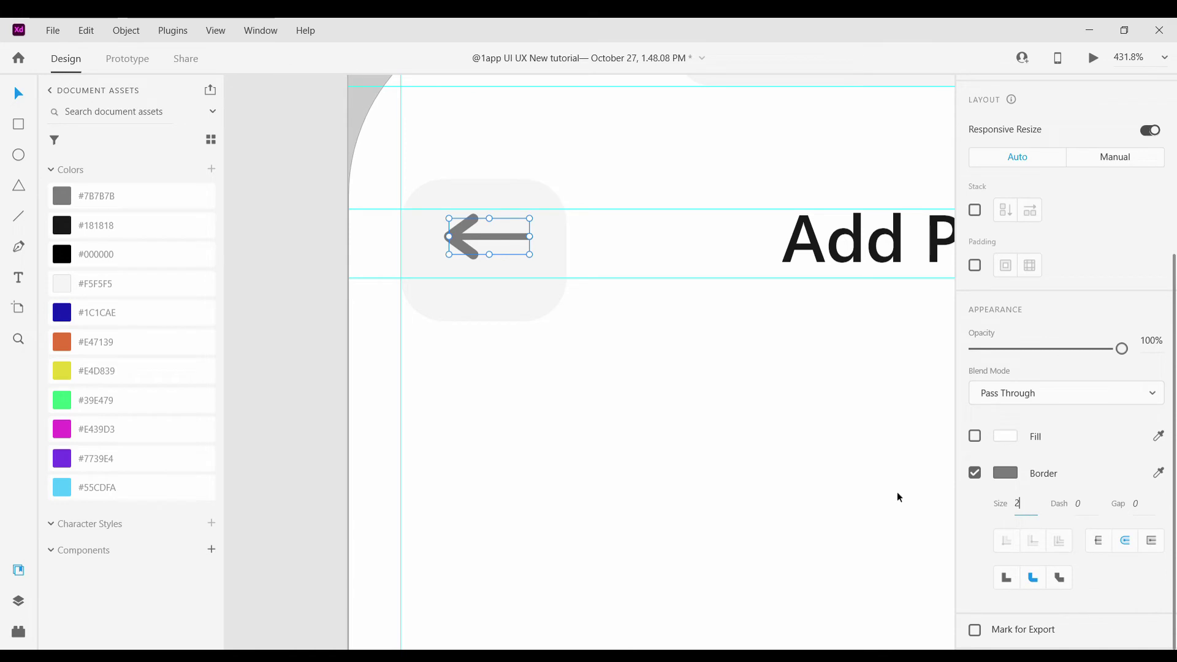
scroll(458, 246, "up", 3)
left_click(466, 272)
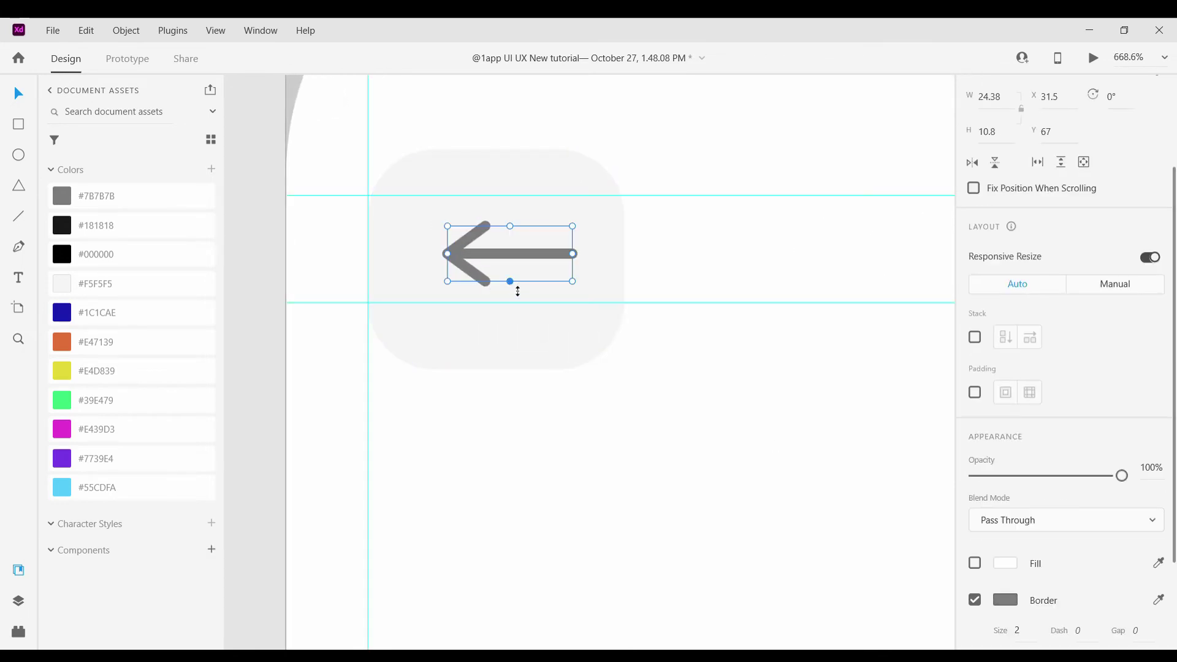
left_click_drag(518, 292, 517, 305)
left_click(520, 269)
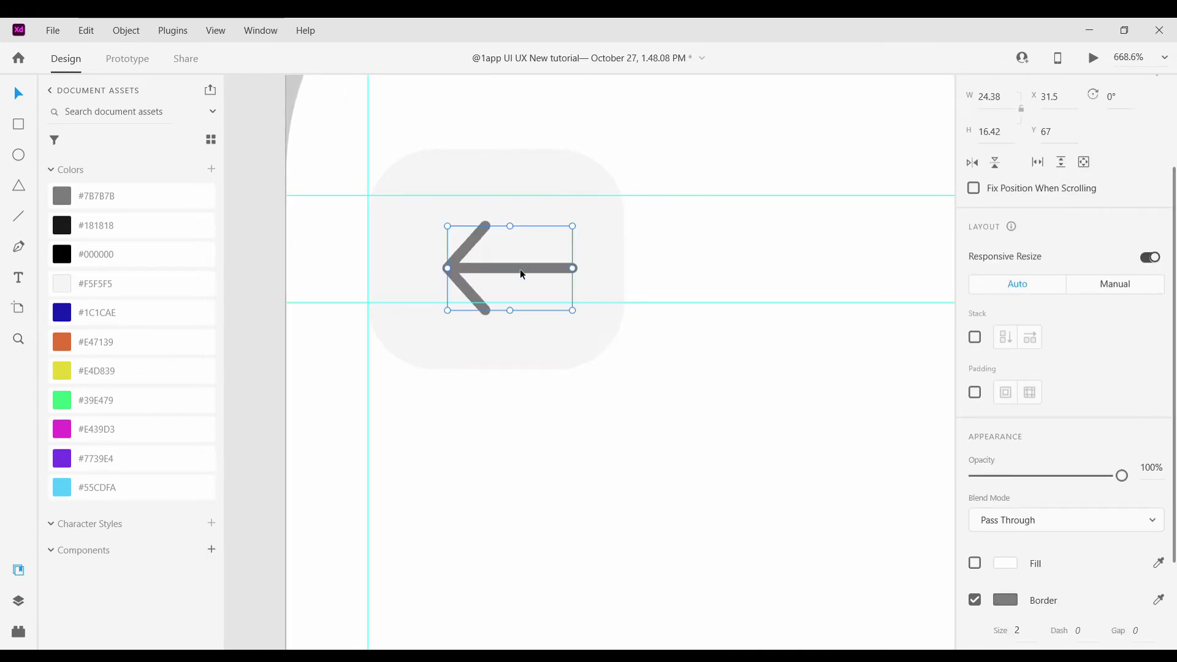
key("Escape")
scroll(716, 424, "down", 10)
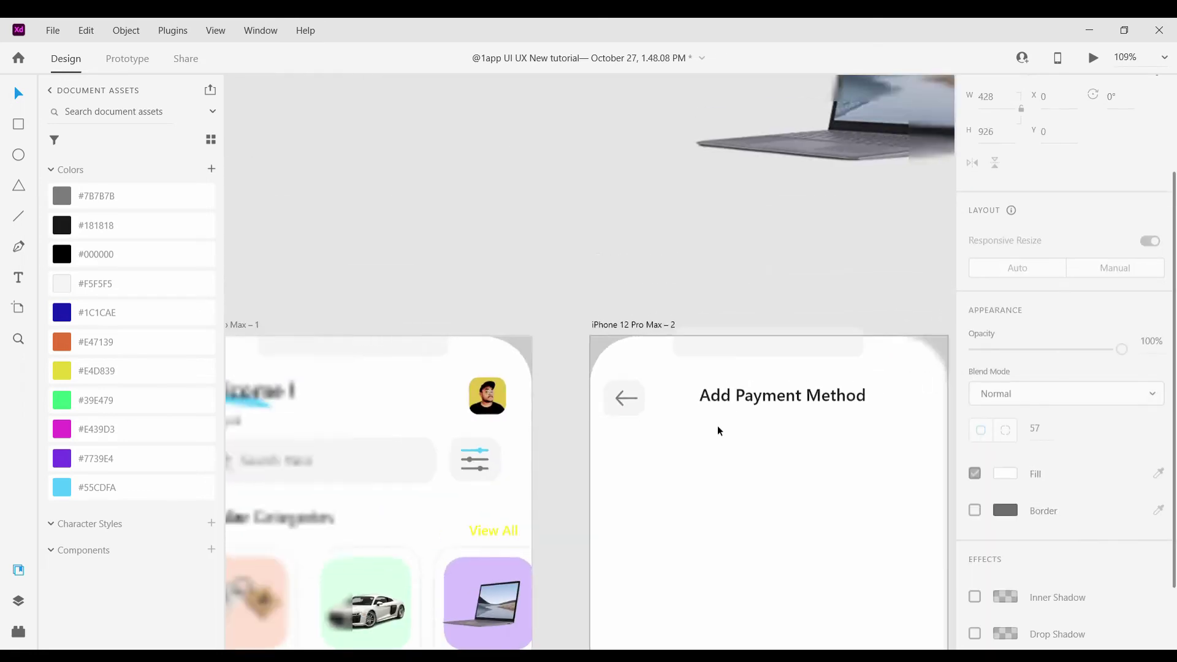
Draw a card under the heading with corner radius 35, #55CDFA fill and no border
scroll(740, 566, "down", 3)
scroll(740, 566, "right", 2)
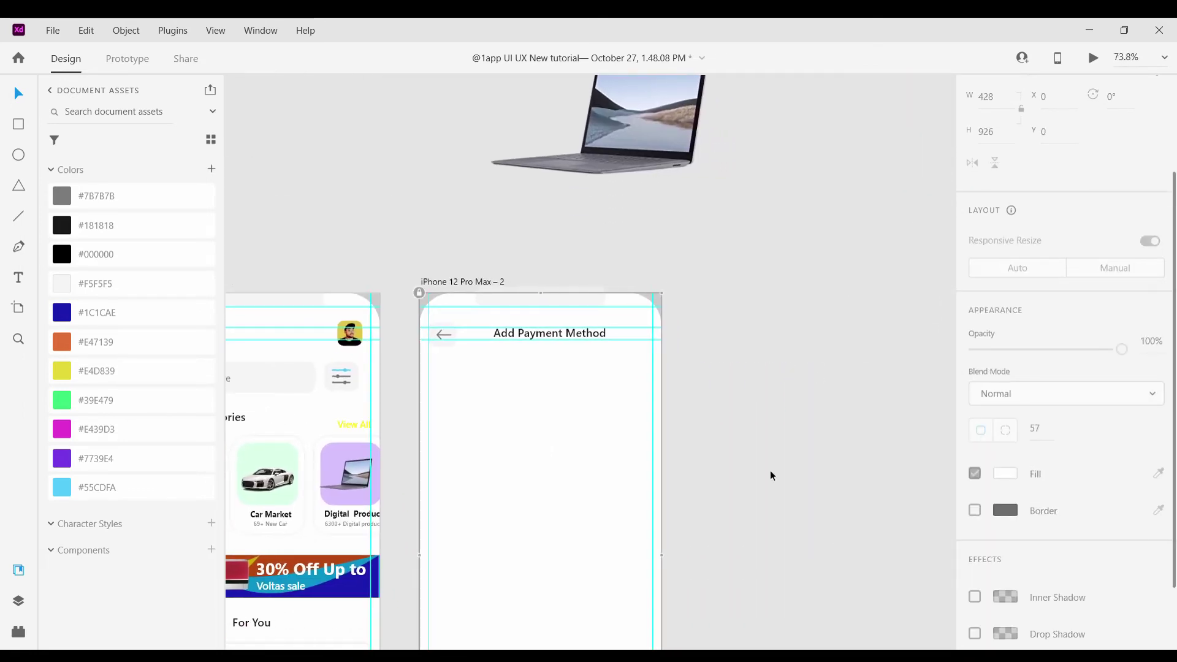
left_click_drag(429, 308, 661, 439)
left_click(19, 97)
scroll(477, 328, "up", 3)
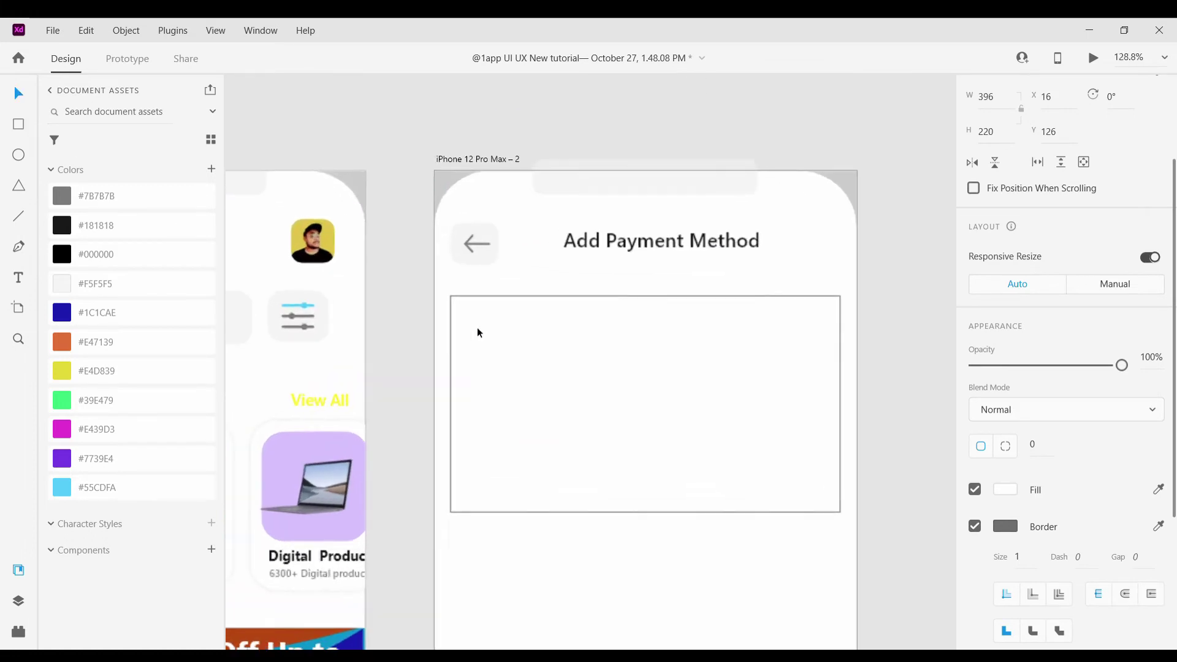
left_click_drag(468, 313, 486, 311)
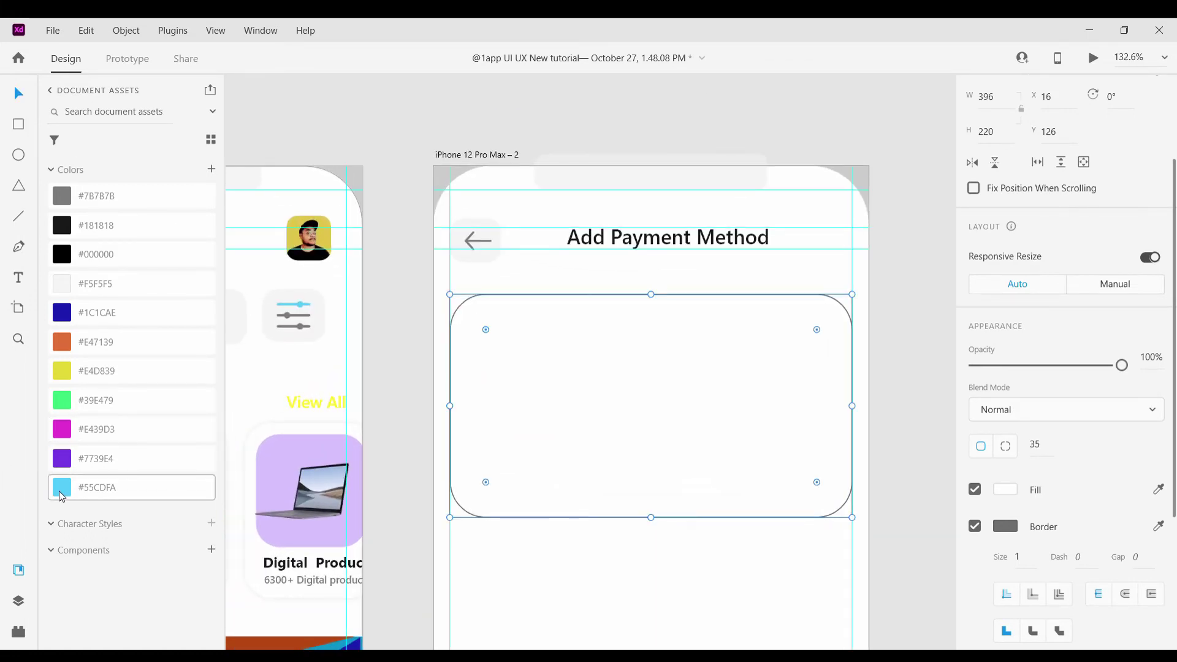
left_click(62, 487)
left_click(1006, 526)
left_click(975, 526)
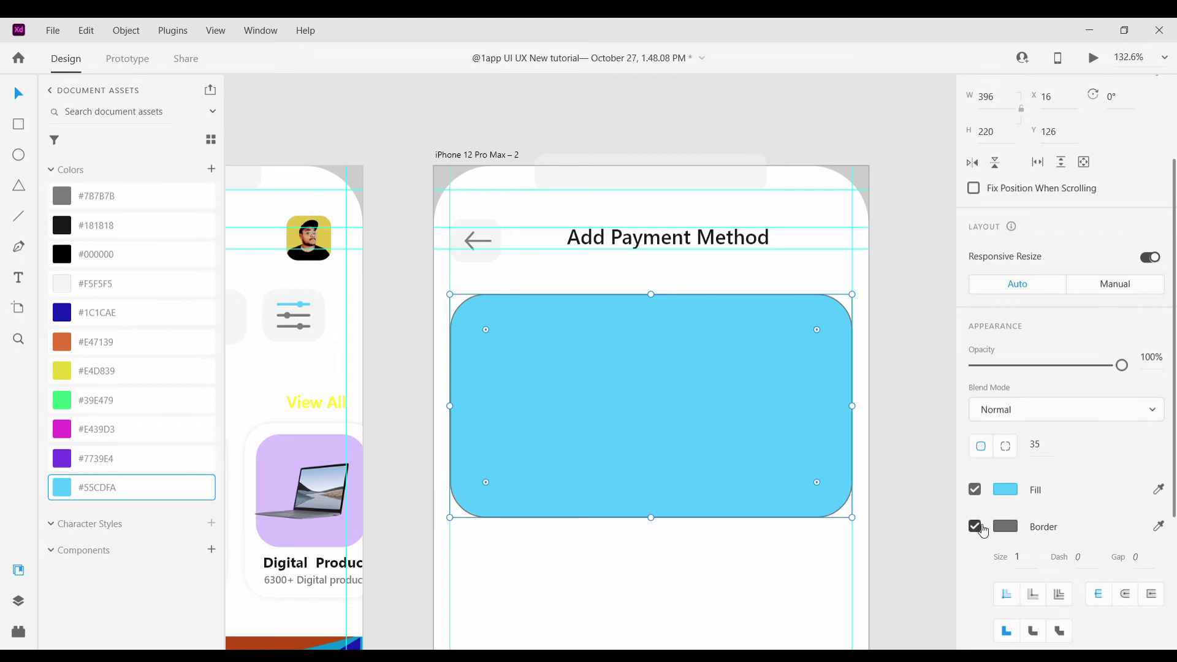
left_click(717, 528)
scroll(717, 528, "down", 1)
Draw a first closed wave shape across the card with the Pen tool
key("p")
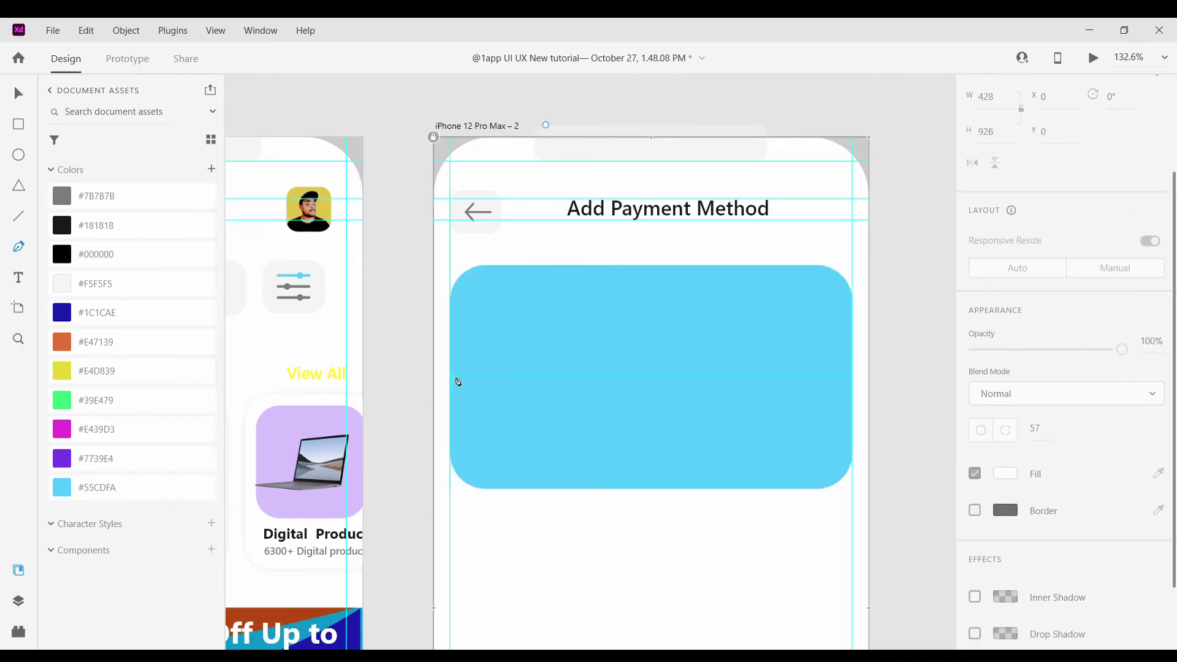
left_click(451, 377)
left_click_drag(701, 384, 698, 382)
left_click_drag(778, 269, 776, 353)
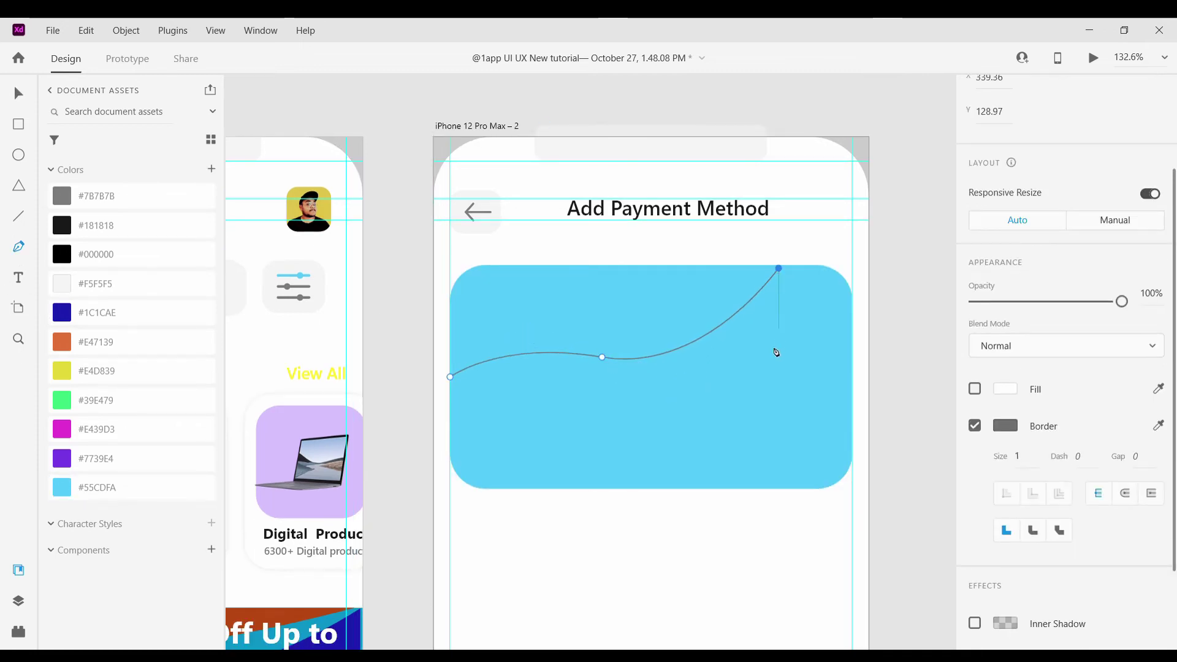
left_click_drag(724, 415, 807, 394)
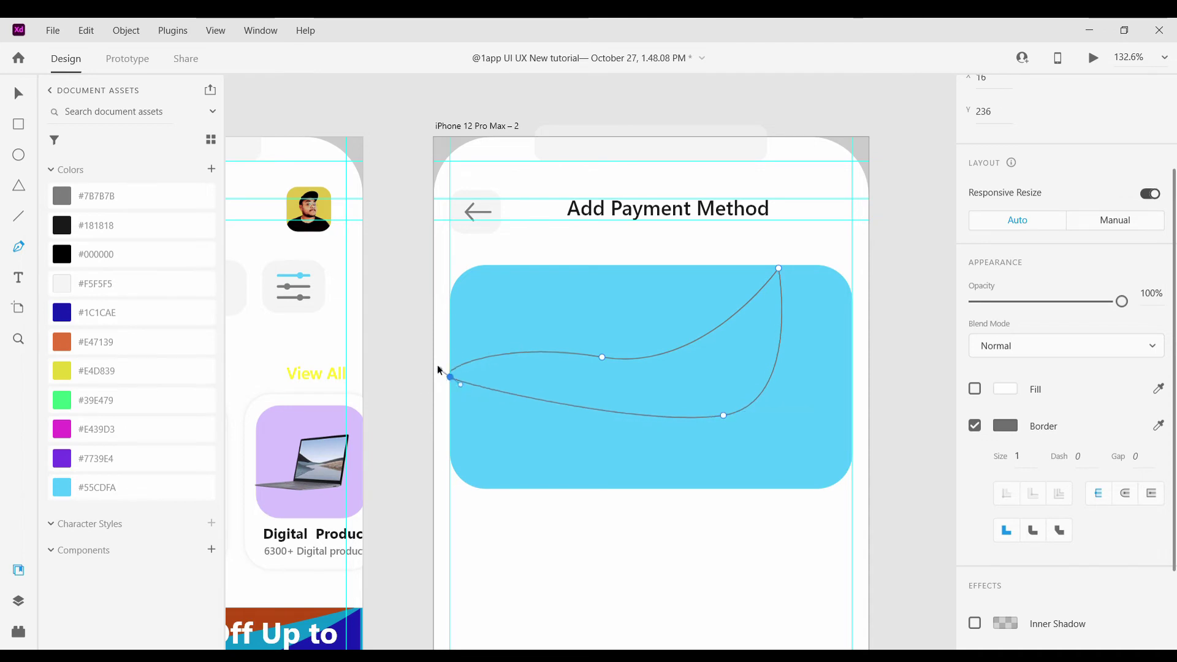
left_click_drag(450, 376, 457, 380)
left_click(17, 92)
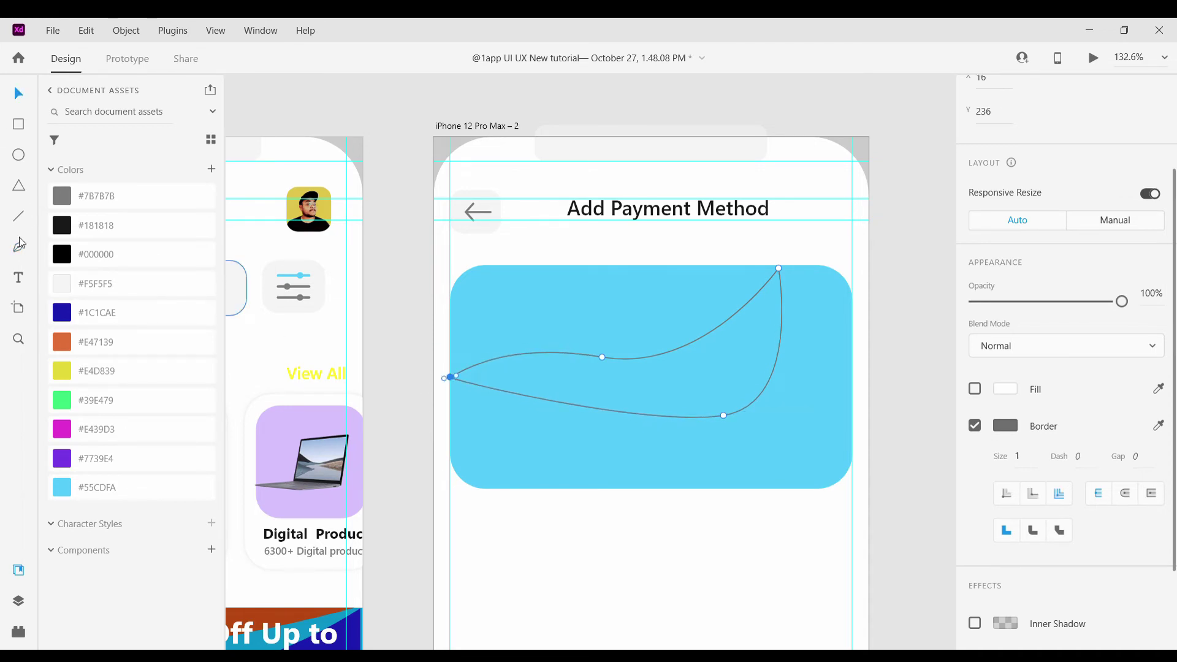
Draw a second closed wave along the card's lower half and reshape its points
key("p")
left_click(451, 428)
left_click_drag(763, 460, 839, 393)
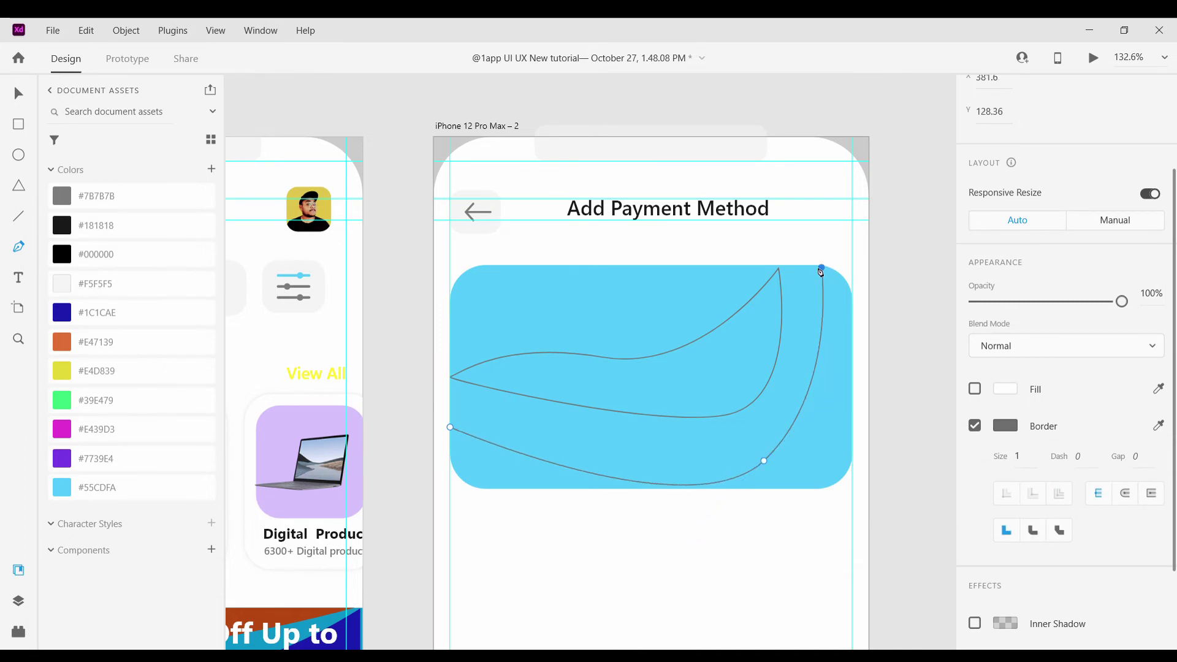
left_click_drag(450, 427, 457, 427)
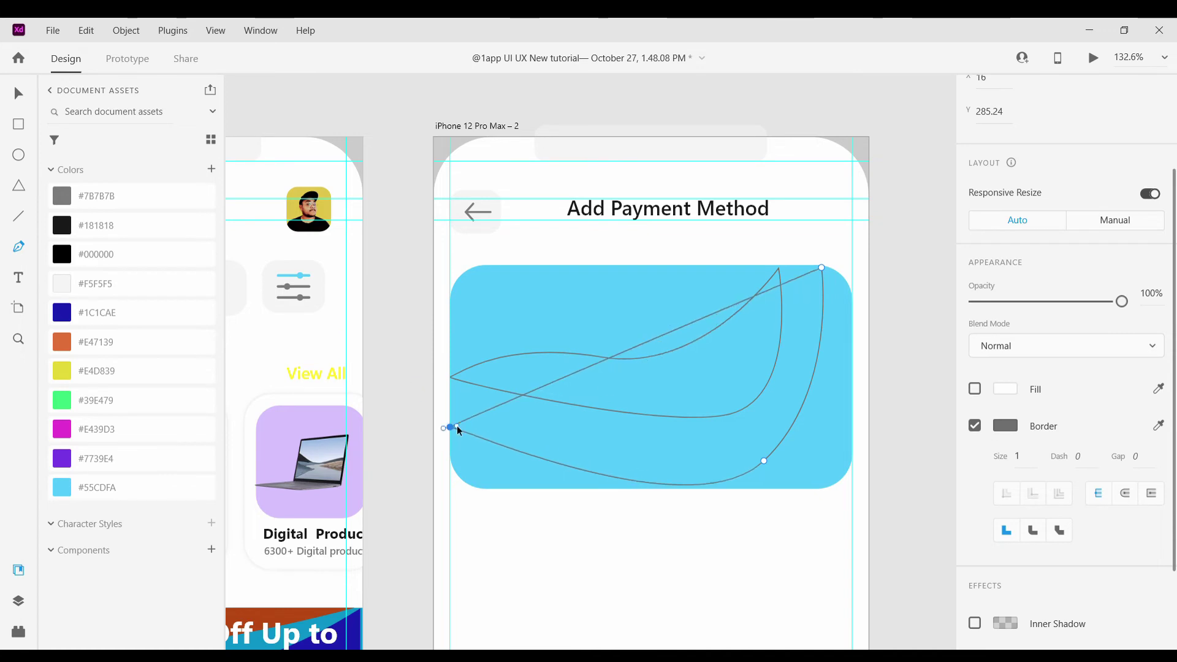
key("Escape")
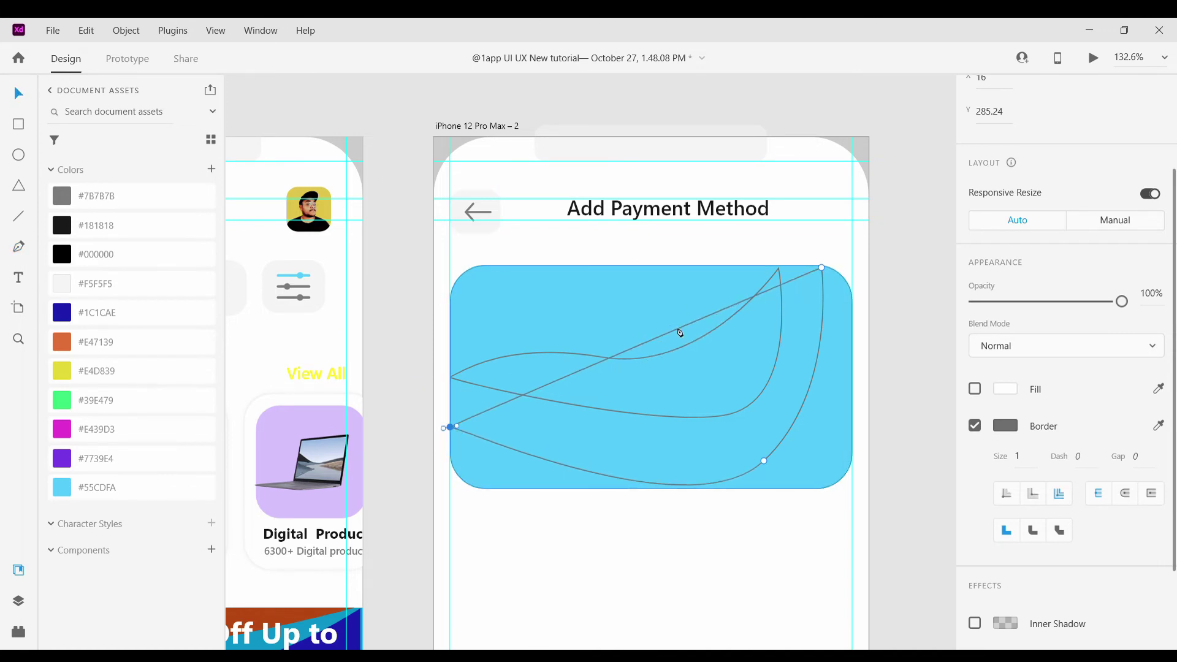
left_click(676, 335)
left_click(674, 330)
double_click(672, 331)
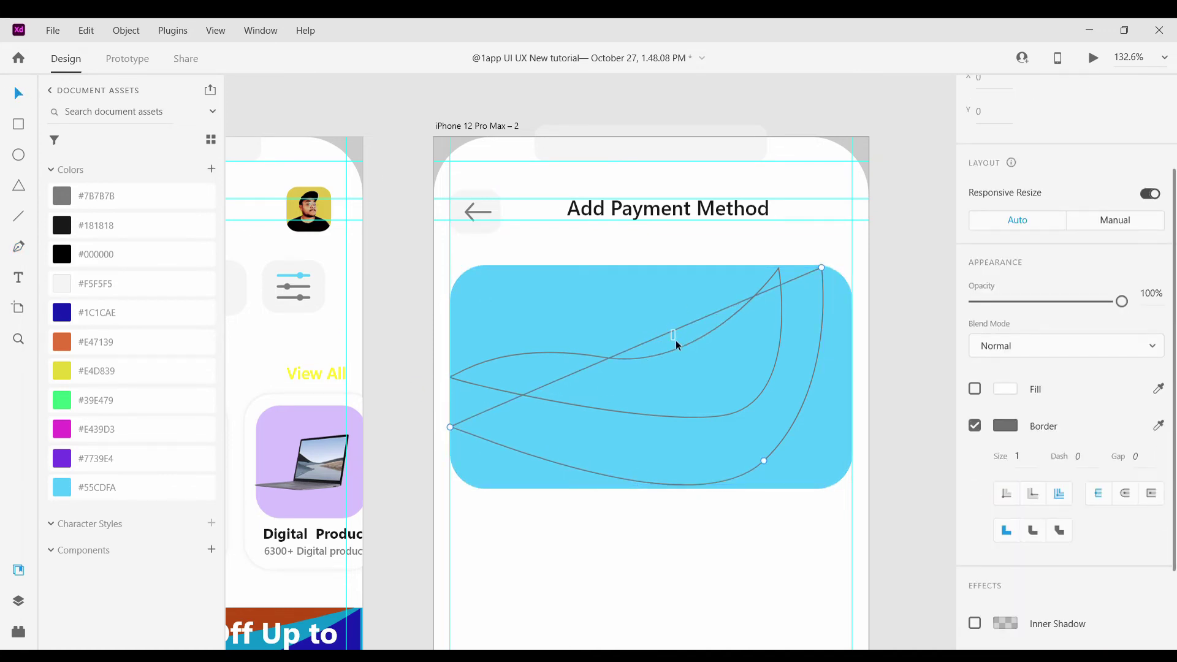
left_click_drag(672, 335, 701, 421)
left_click(664, 451)
Draw a third wave at the card's top right, pulling its corner point inside the card
key("p")
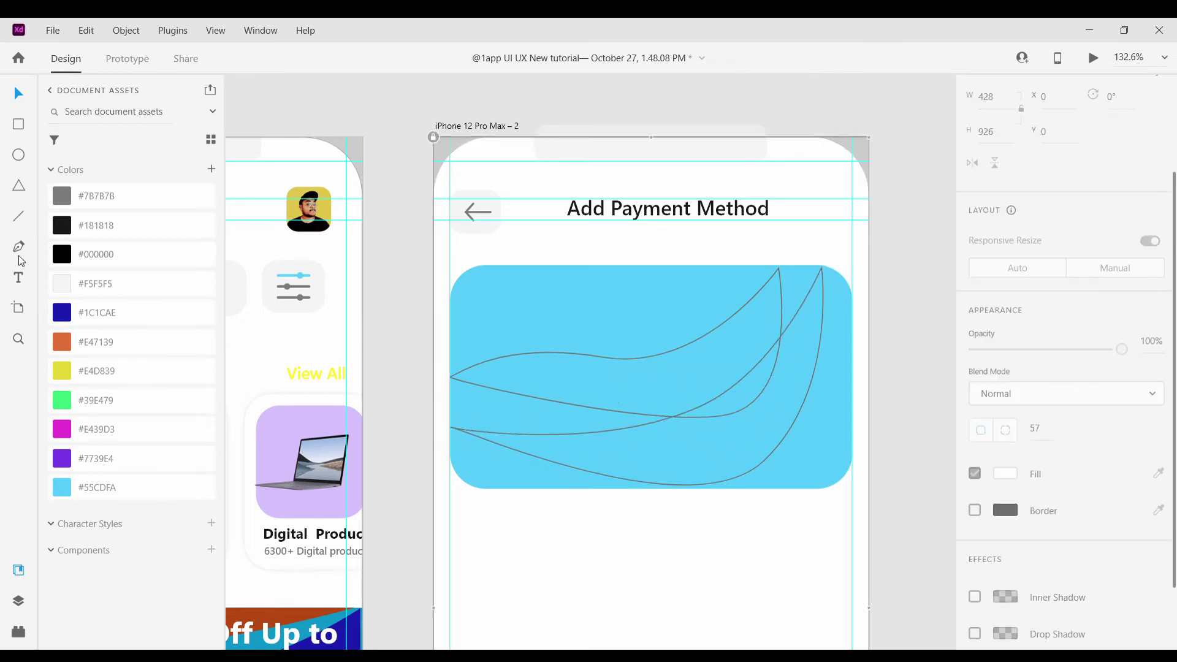
left_click(838, 275)
left_click_drag(803, 451, 819, 471)
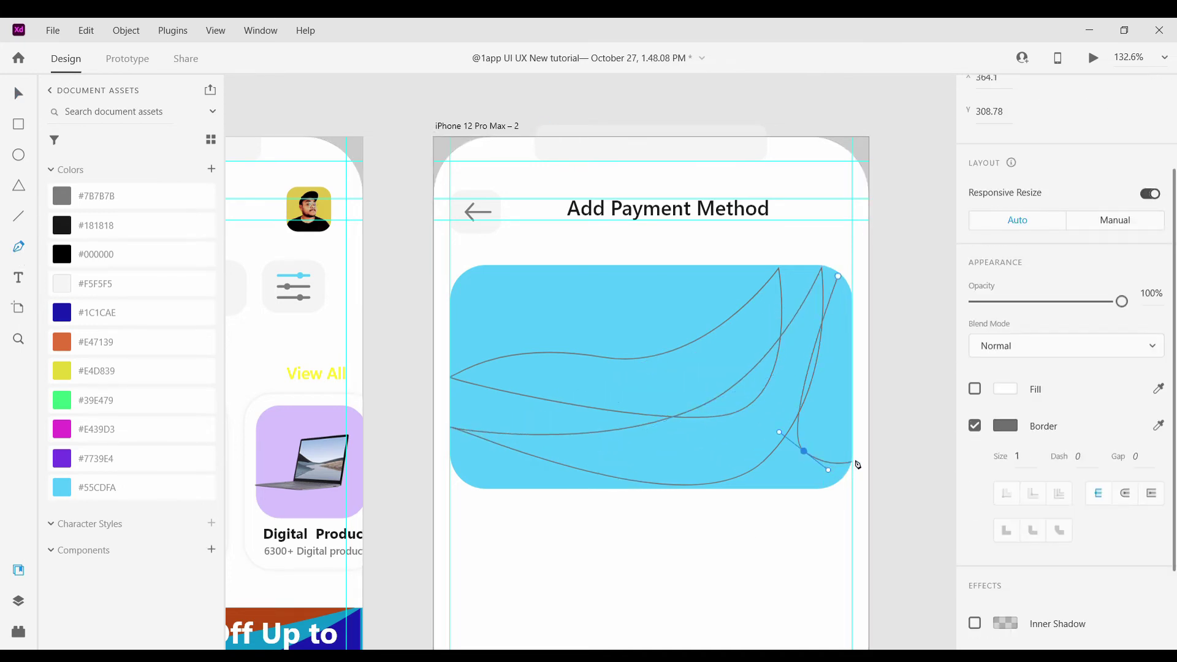
left_click(851, 295)
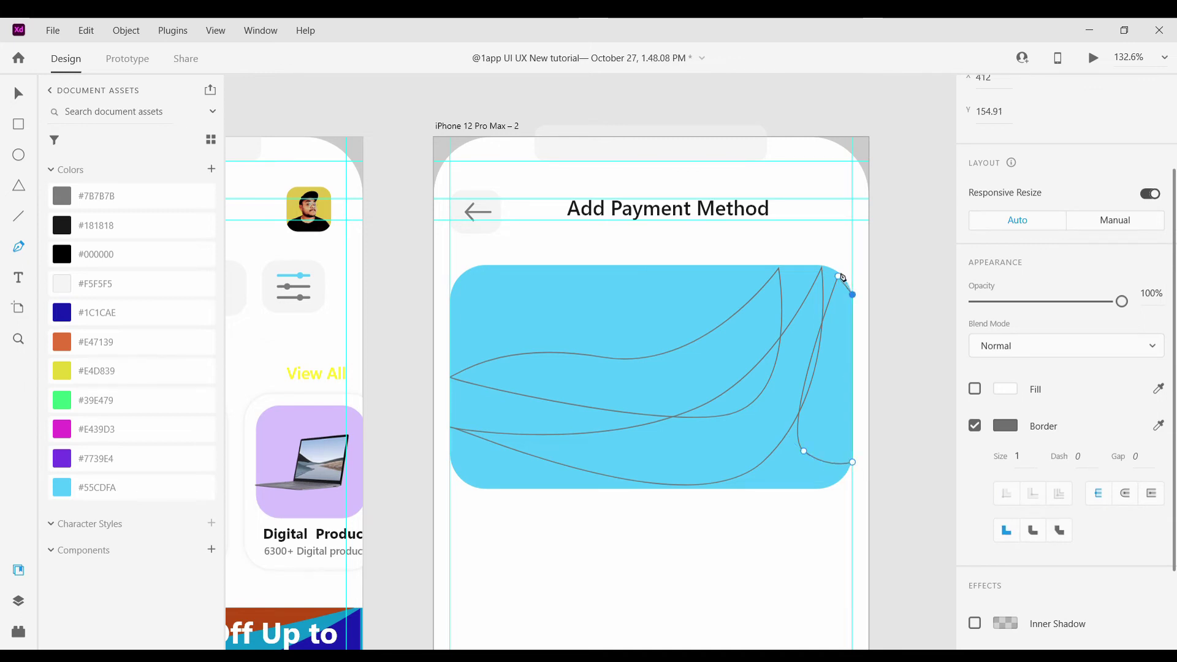
left_click(839, 276)
key("Escape")
scroll(727, 315, "up", 5)
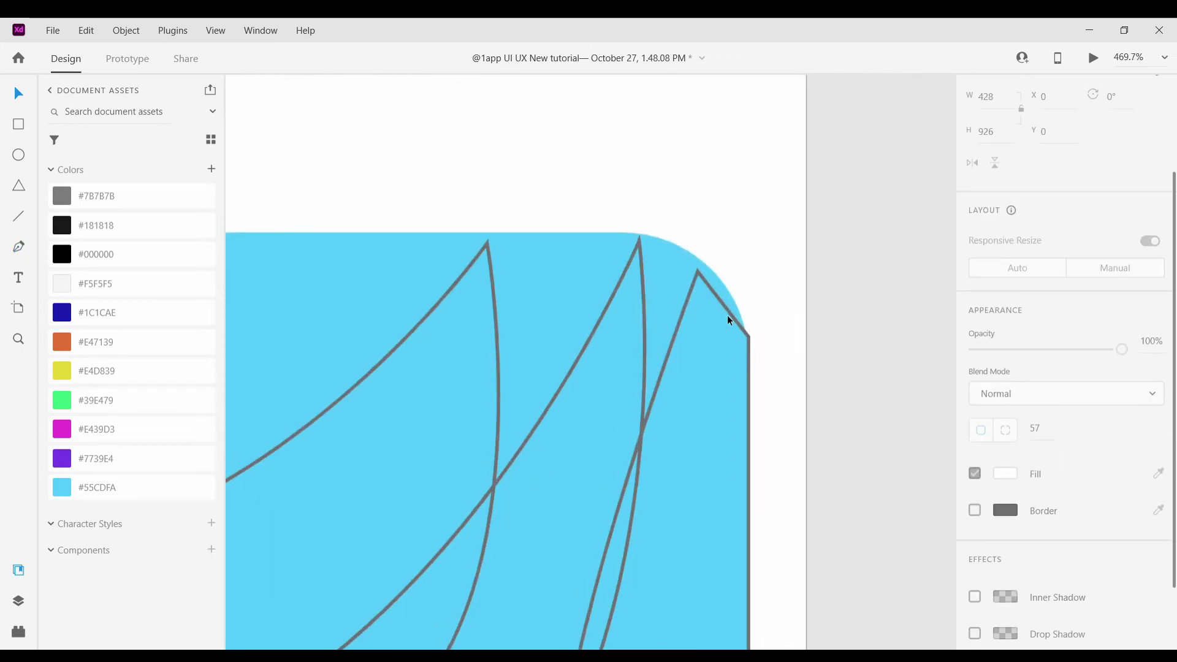
double_click(727, 311)
left_click_drag(759, 344, 757, 358)
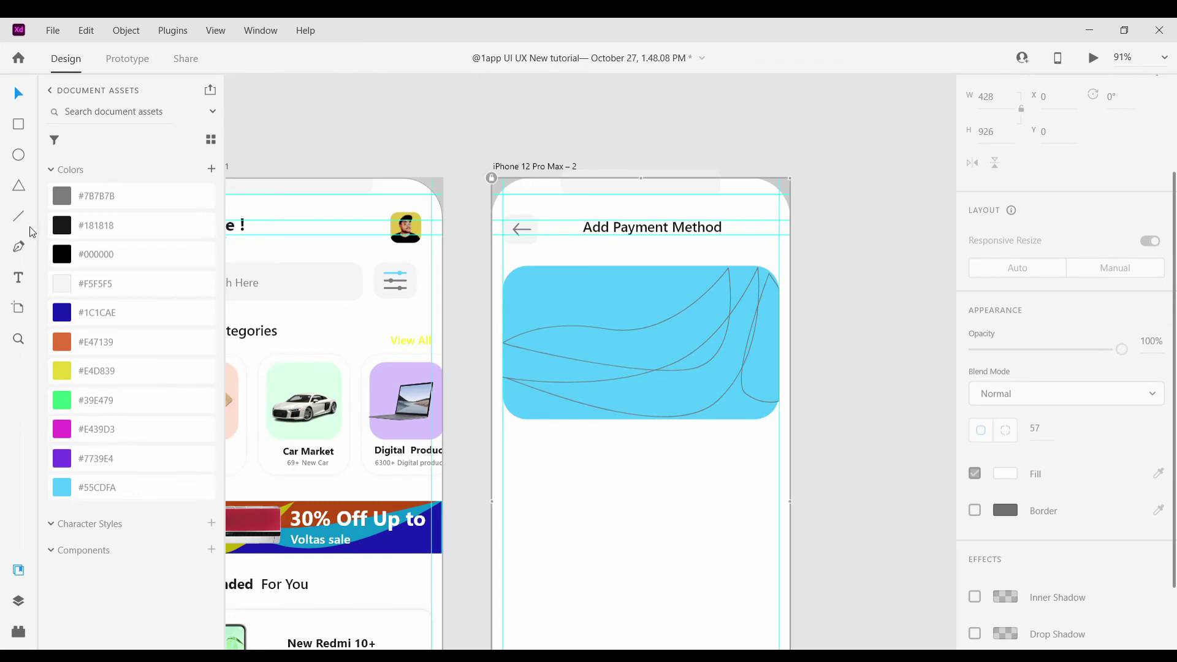
Start a fourth wave path from the card's left edge, removing a misplaced point
key("p")
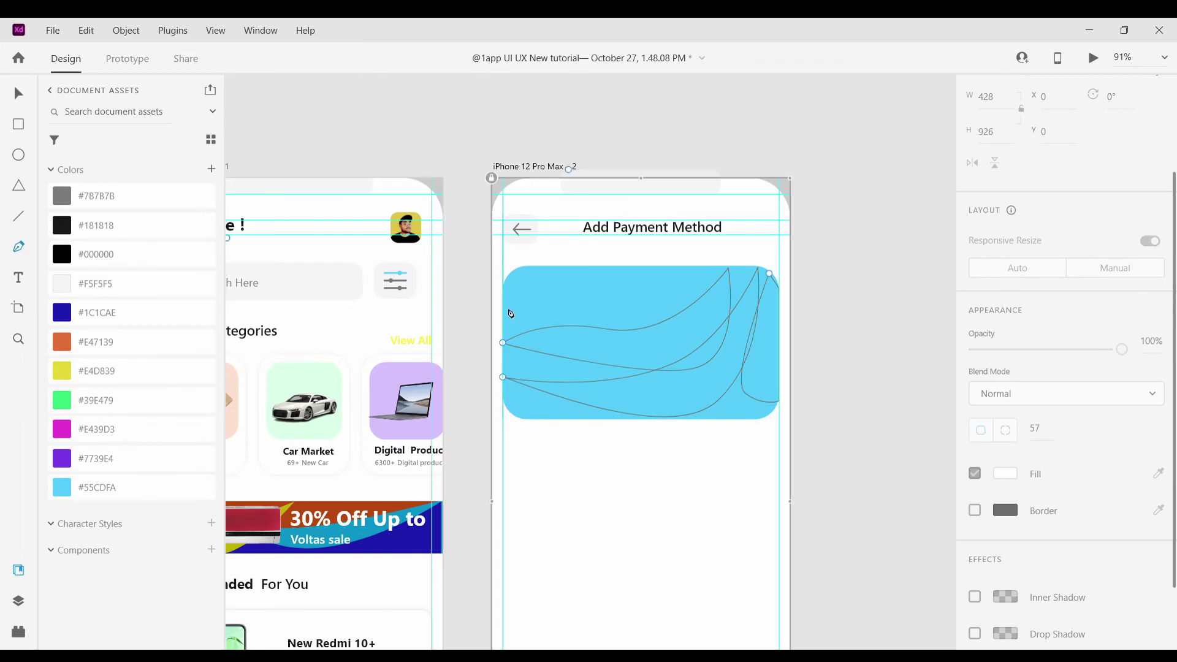
left_click(503, 305)
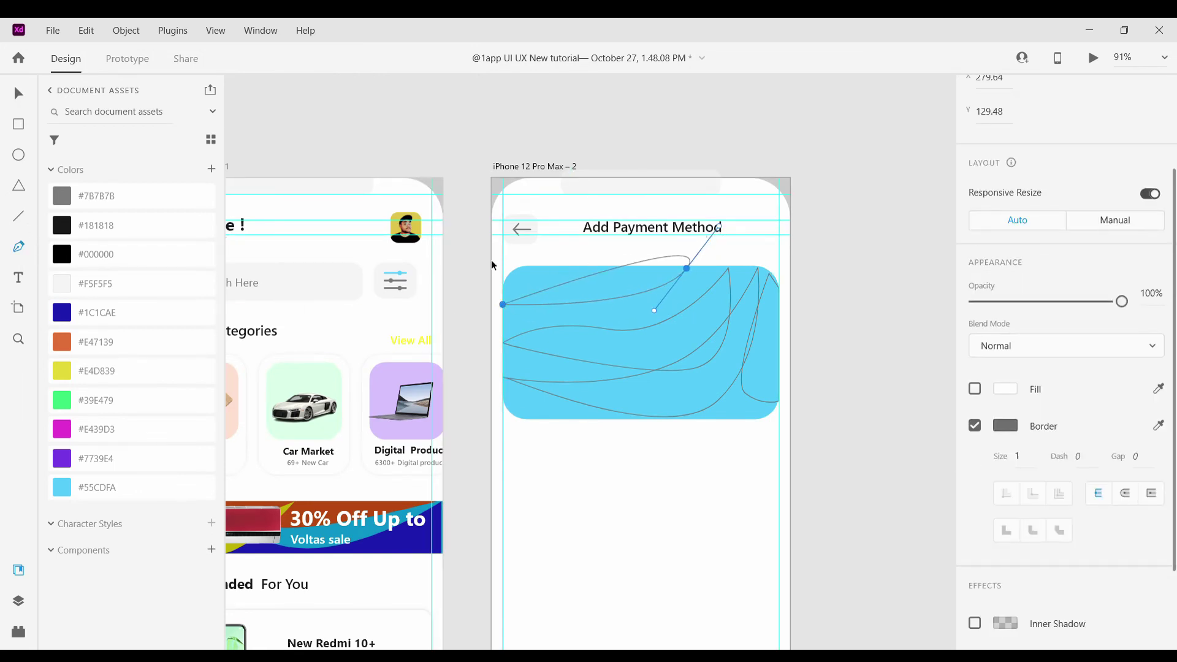
key("Escape")
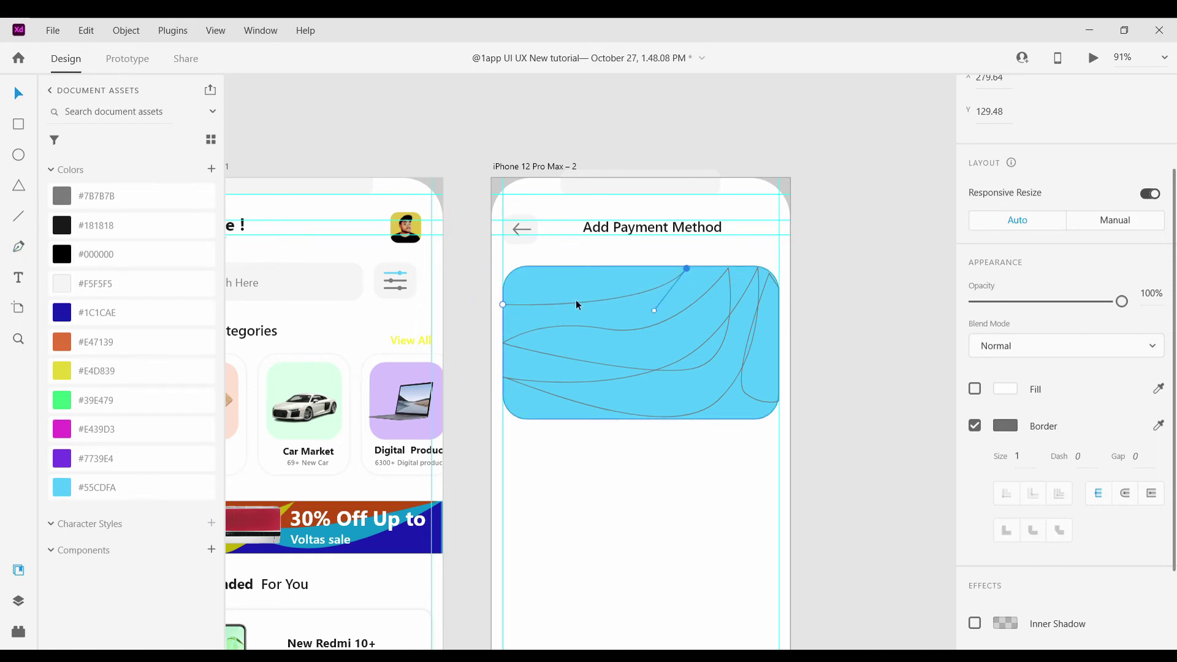
key("Delete")
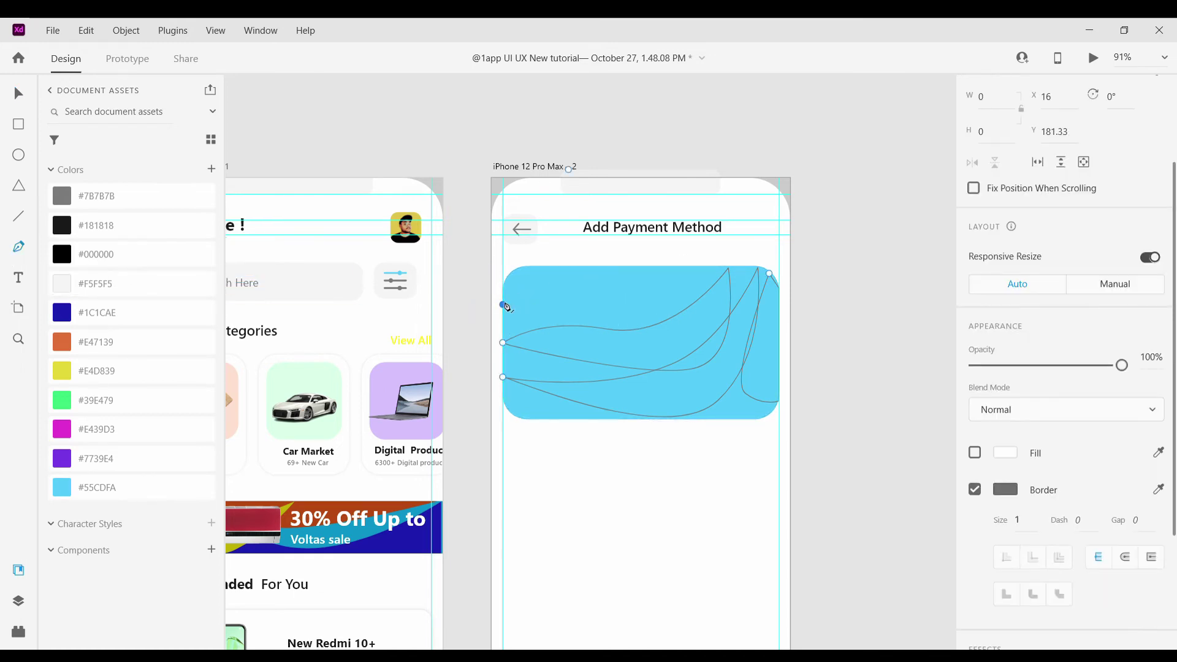
left_click(502, 304)
left_click_drag(695, 284, 721, 271)
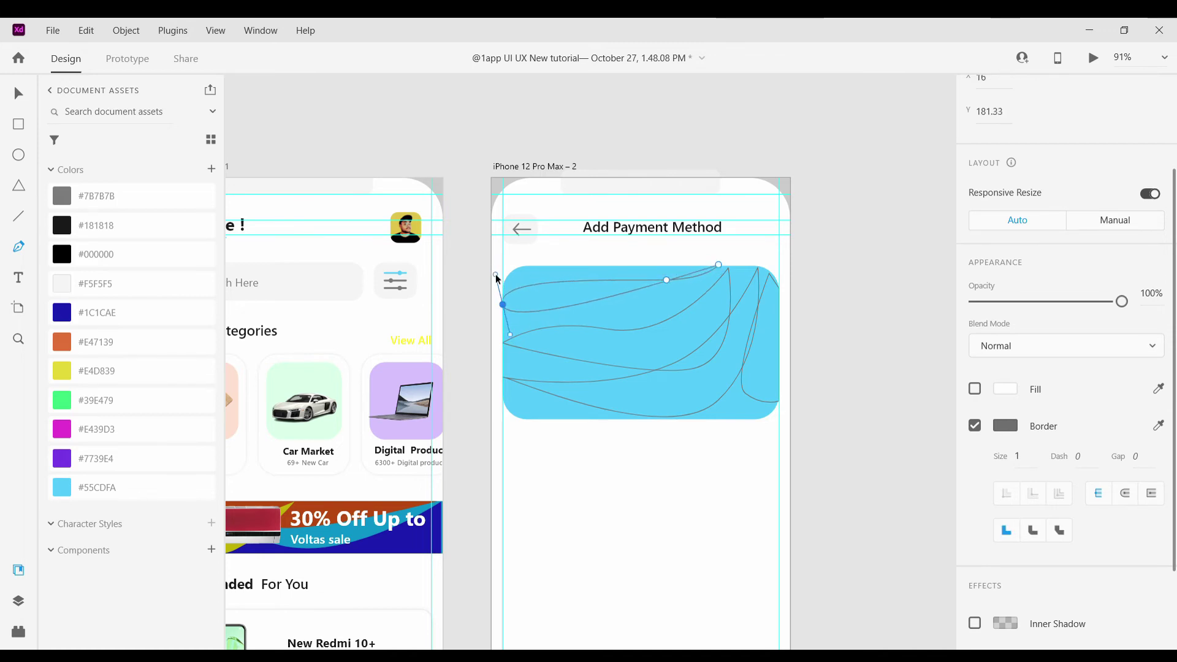
key("v")
left_click(624, 322)
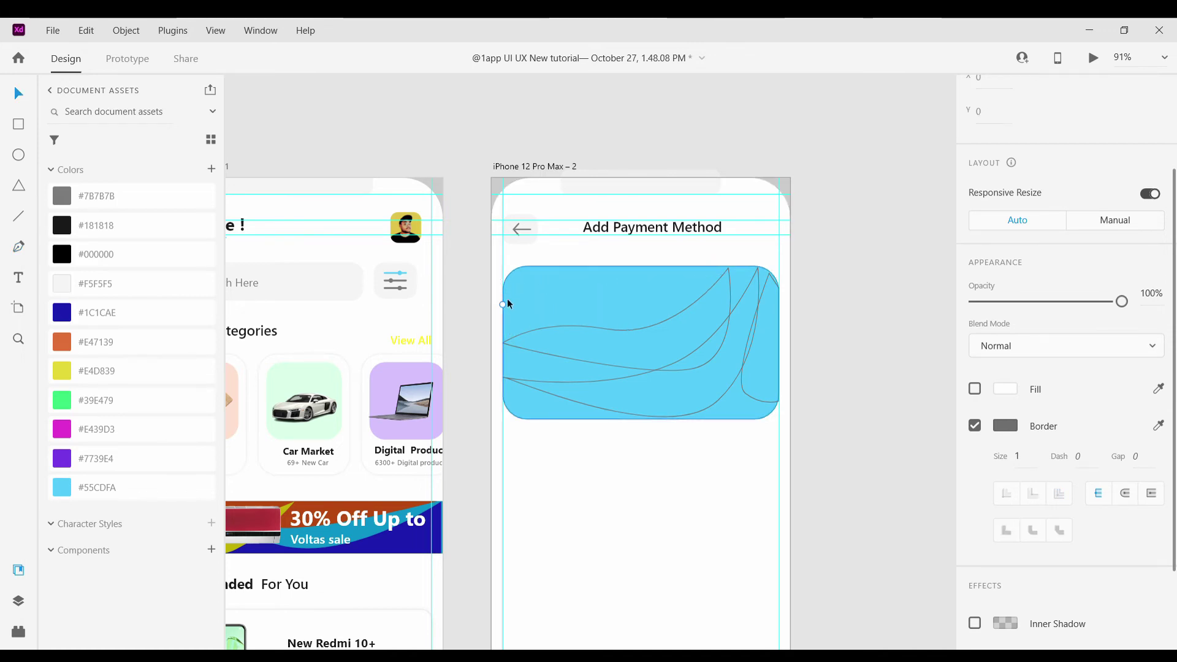
Complete the top wave through the card's top right and close it
key("p")
scroll(550, 323, "up", 5)
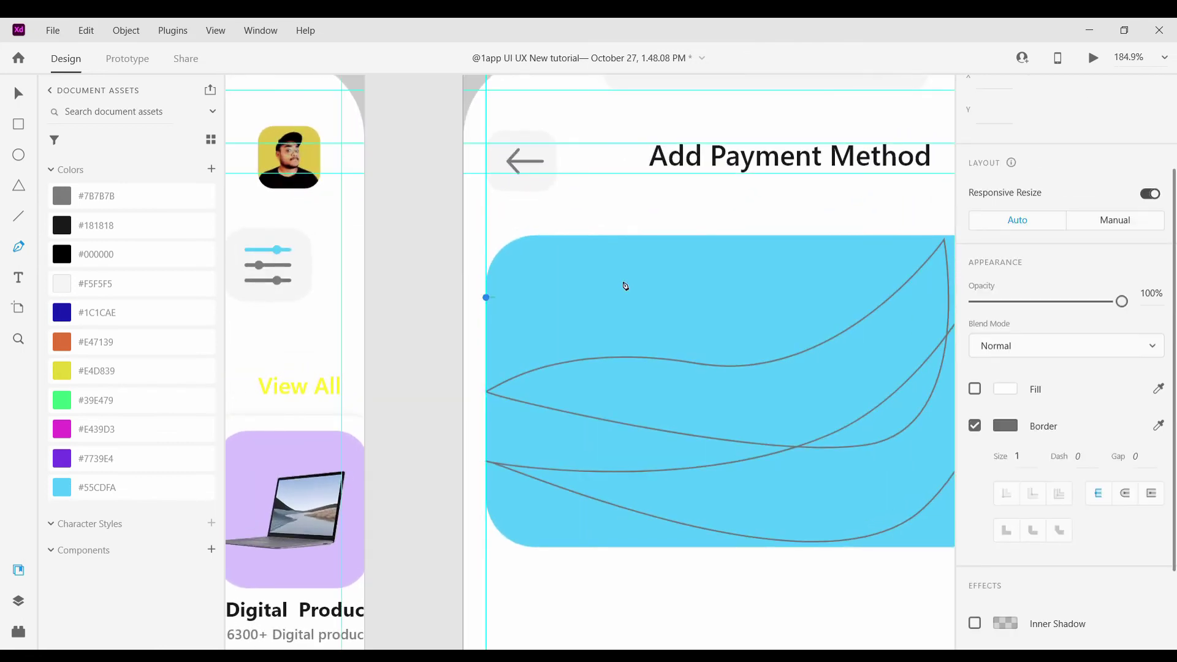
left_click_drag(831, 243, 904, 240)
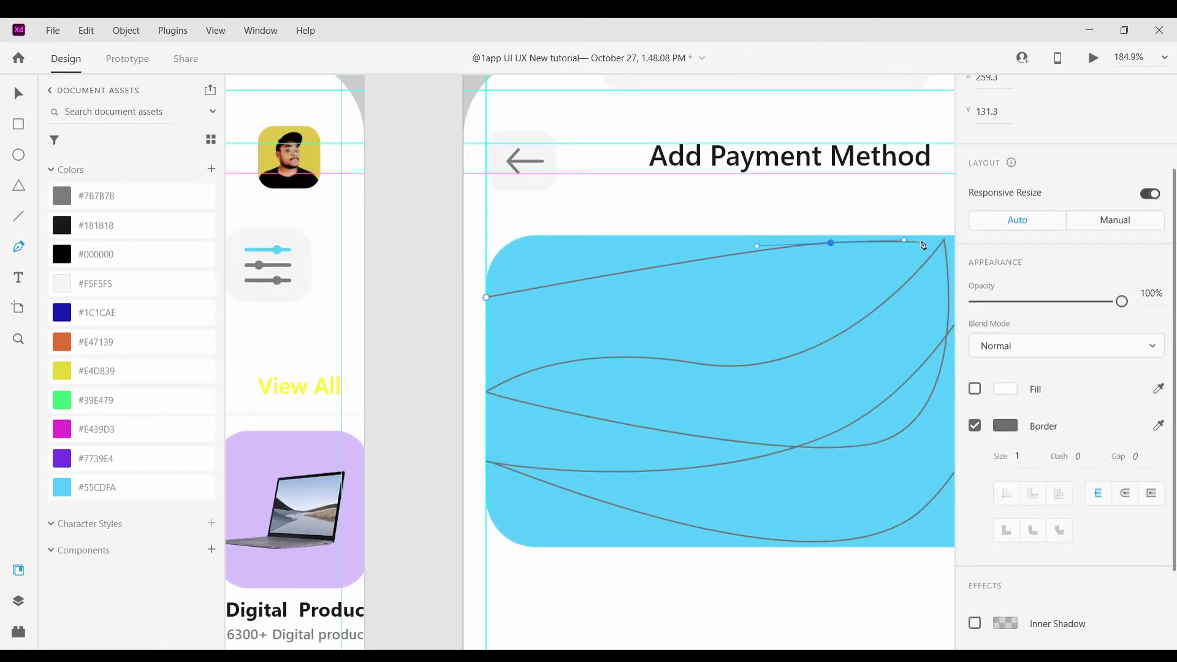
left_click_drag(486, 297, 391, 190)
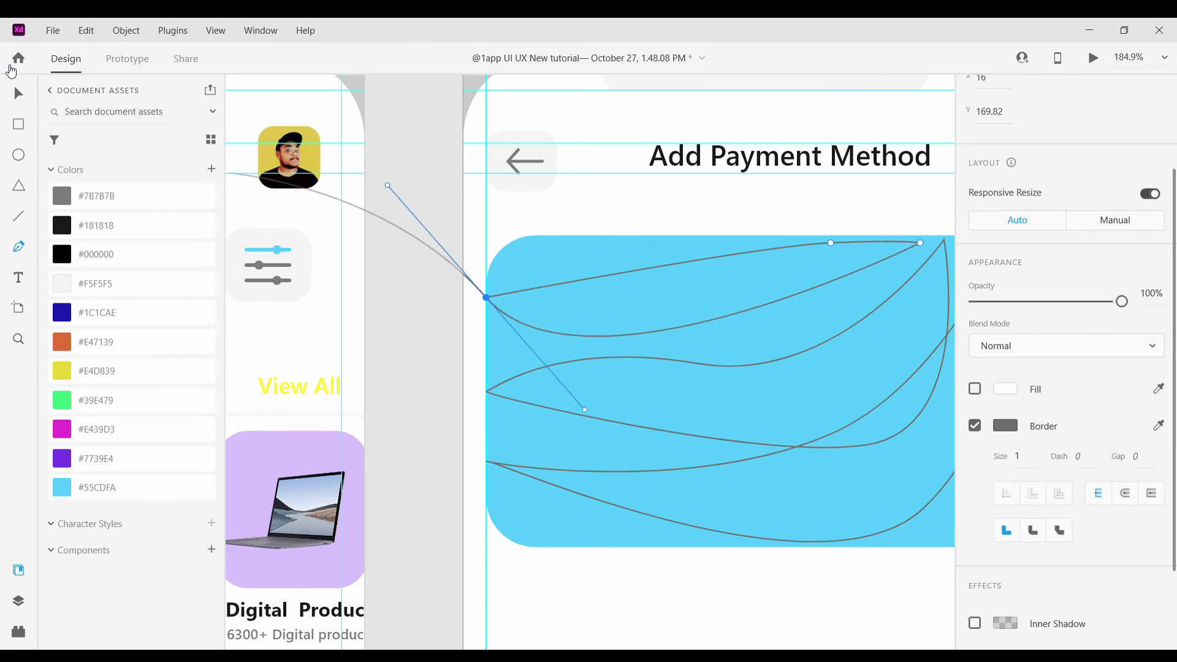
left_click(26, 87)
left_click(712, 565)
scroll(706, 557, "down", 5)
scroll(704, 543, "up", 5)
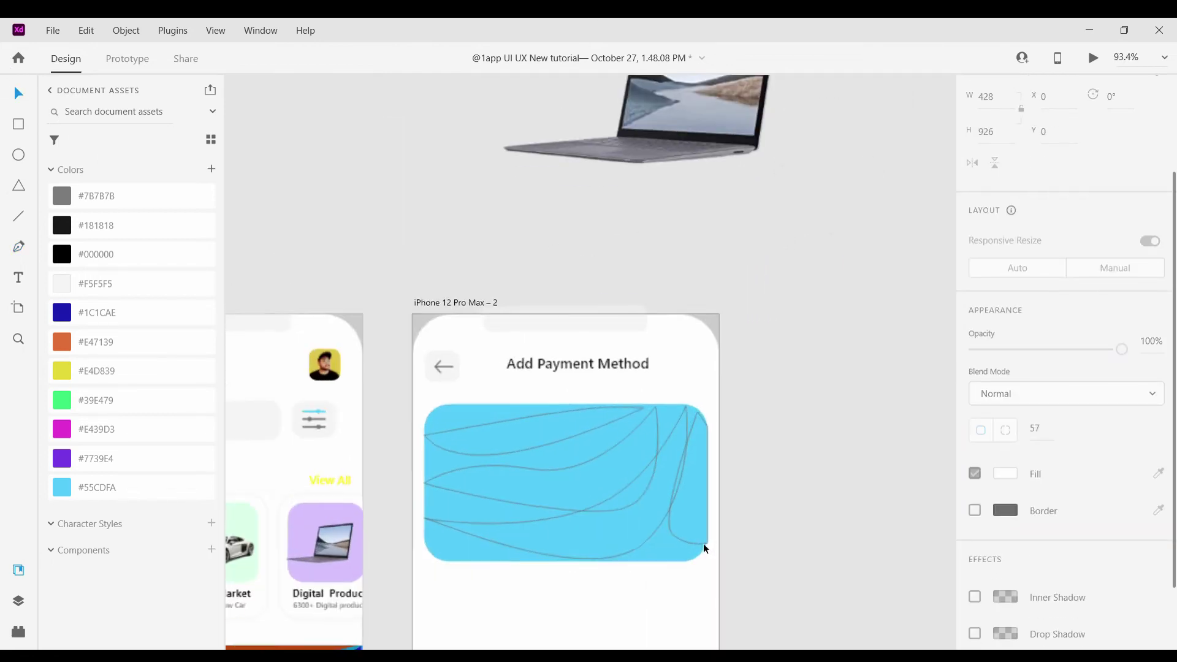
Fill the top wave orange #E47139 and the second wave yellow #E4D839
left_click(508, 385)
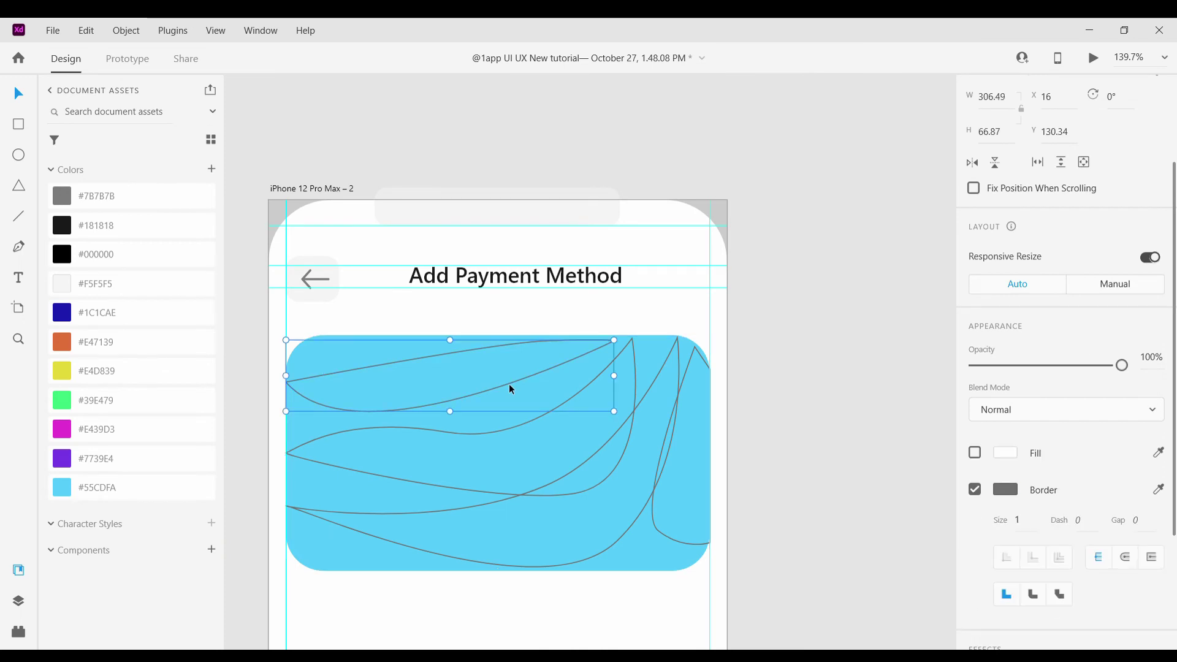
left_click(967, 458)
left_click(63, 344)
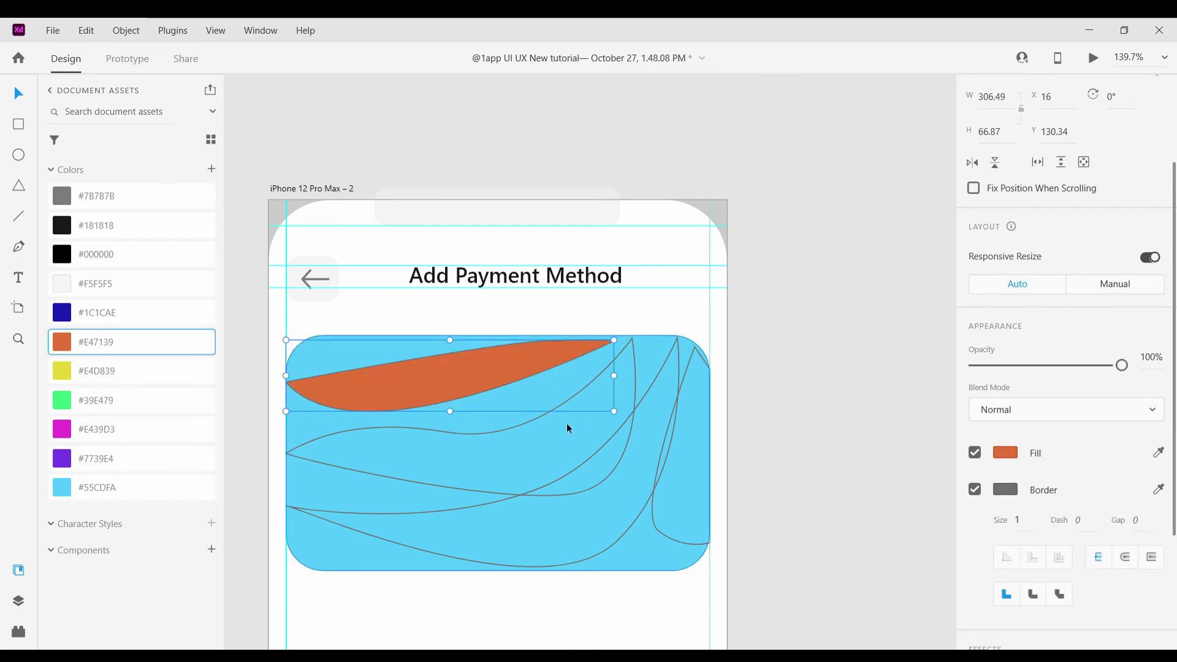
left_click(527, 430)
left_click(975, 453)
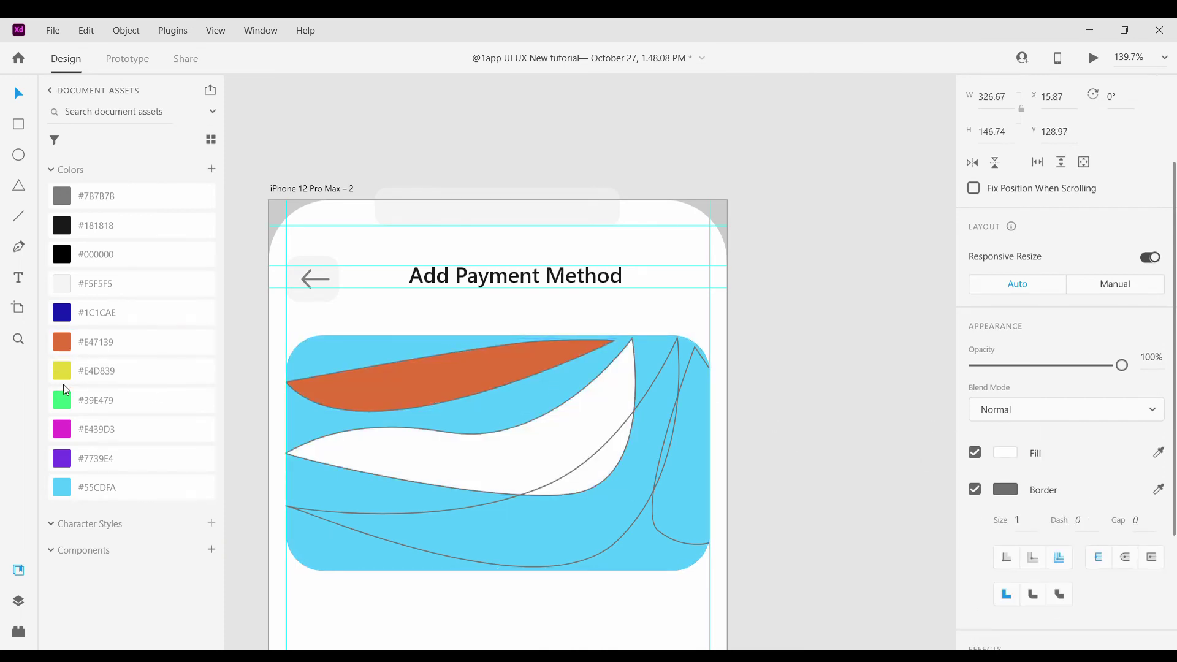
left_click(64, 373)
Fill a lower wave purple #7739E4 and the right wave magenta #E439D3, then select the card's shapes
left_click(543, 487)
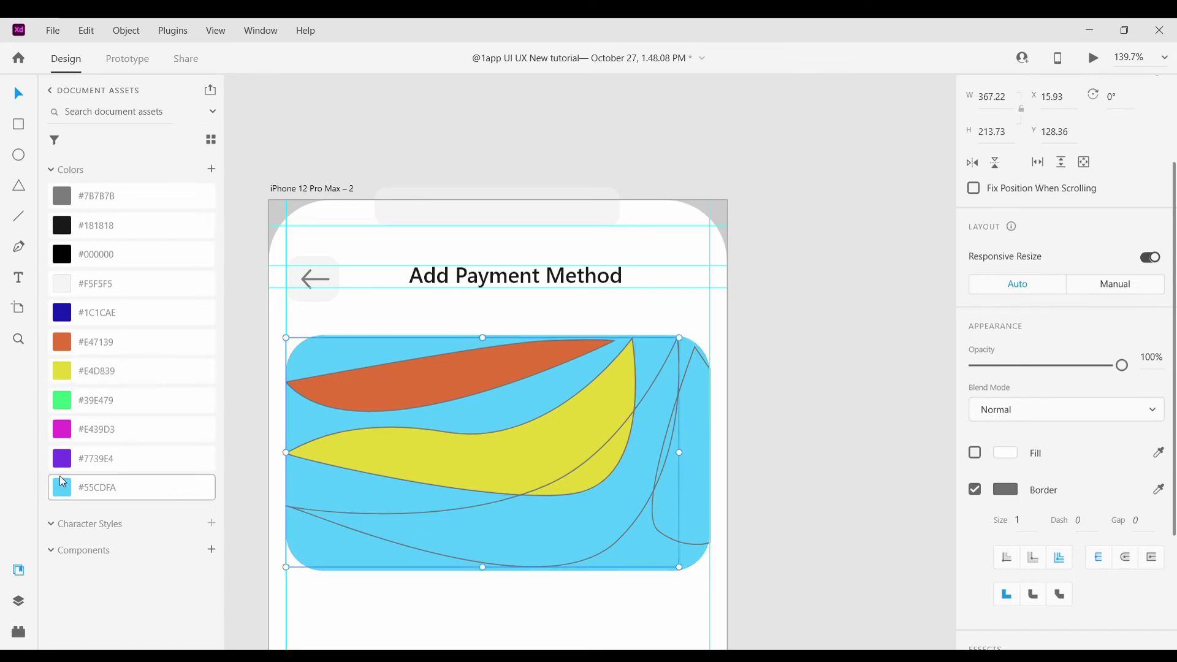
left_click(96, 459)
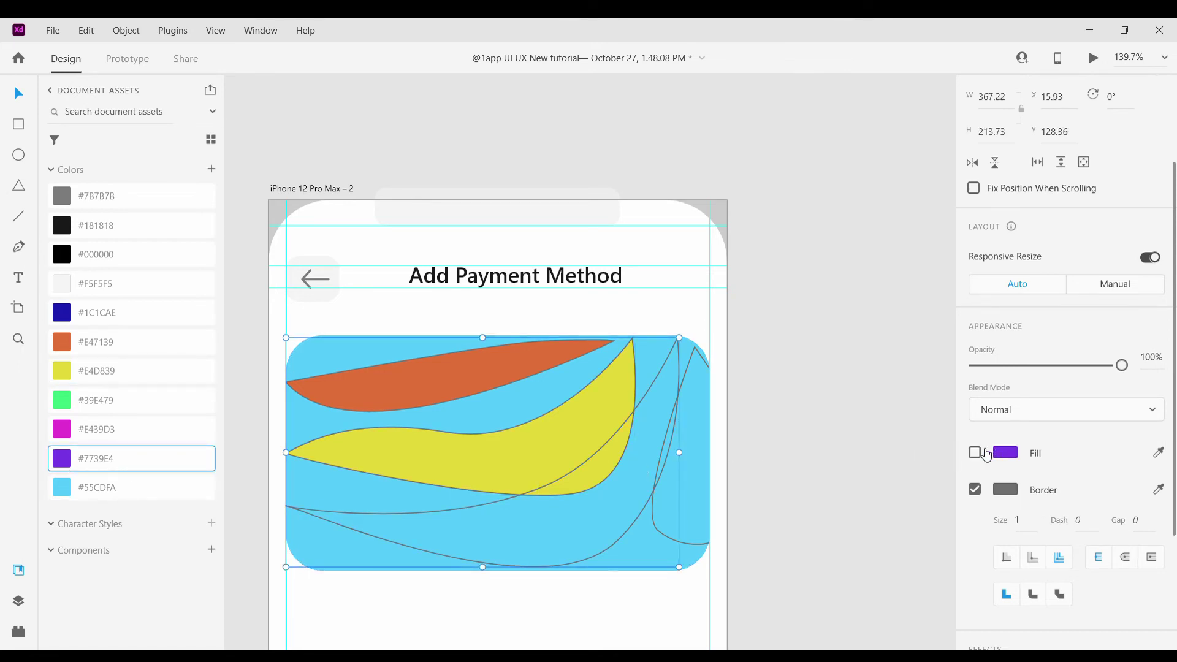
left_click(974, 452)
left_click(665, 537)
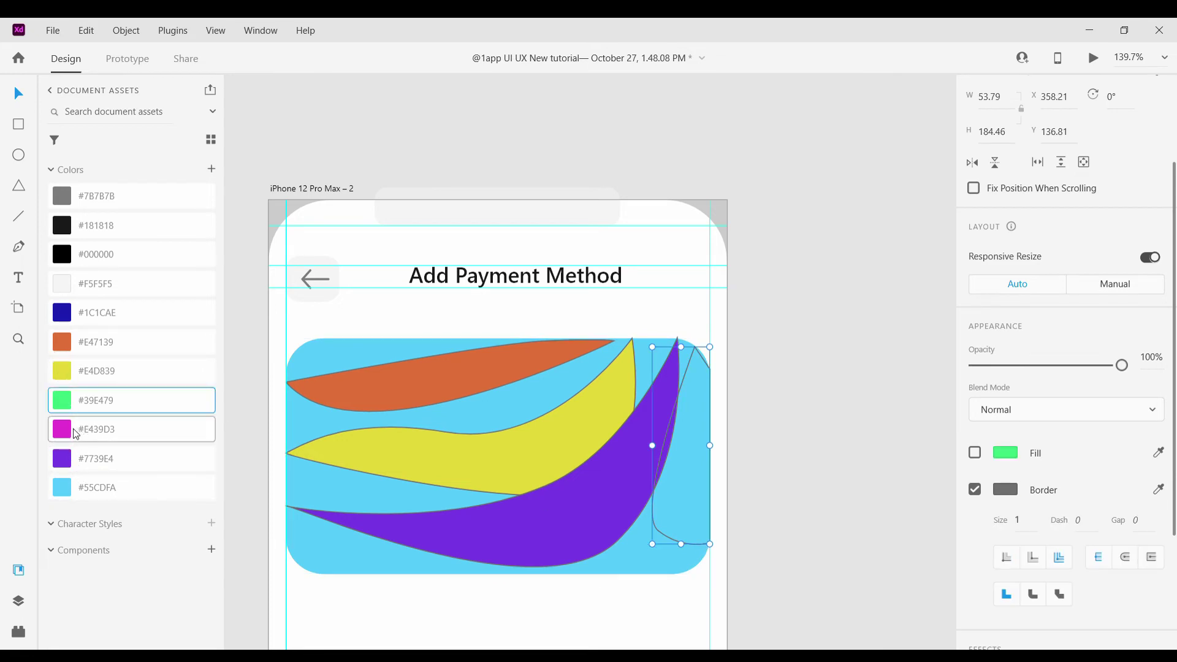
left_click(76, 434)
left_click(979, 457)
left_click(852, 466)
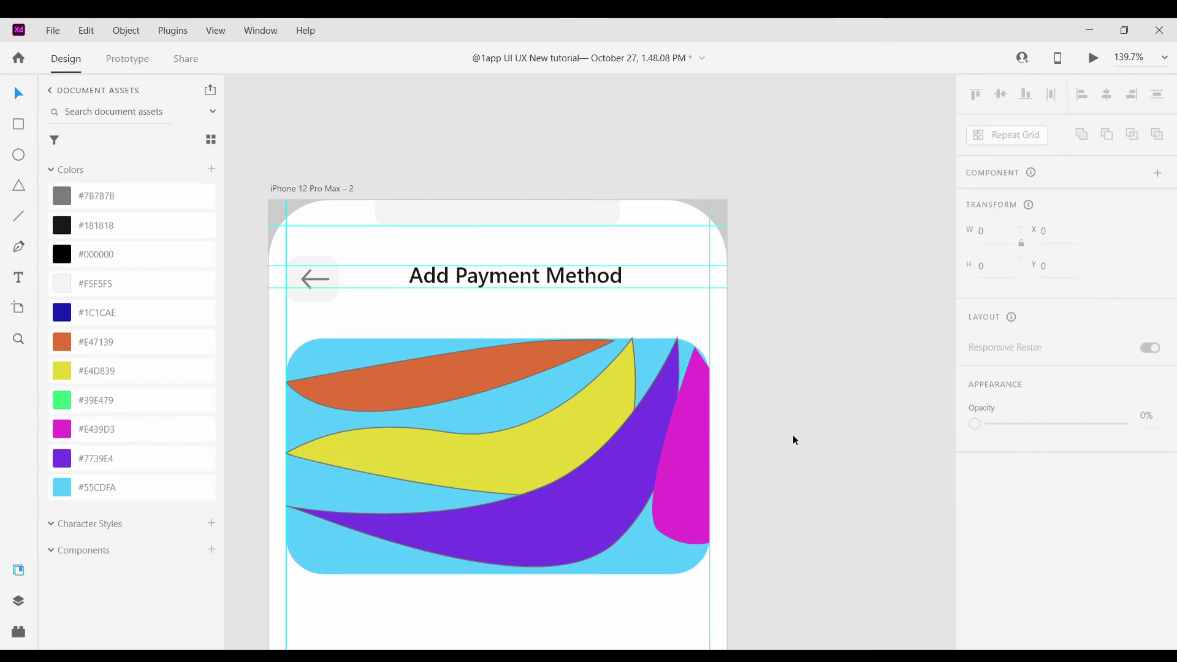
scroll(793, 435, "down", 5)
left_click_drag(751, 526, 620, 401)
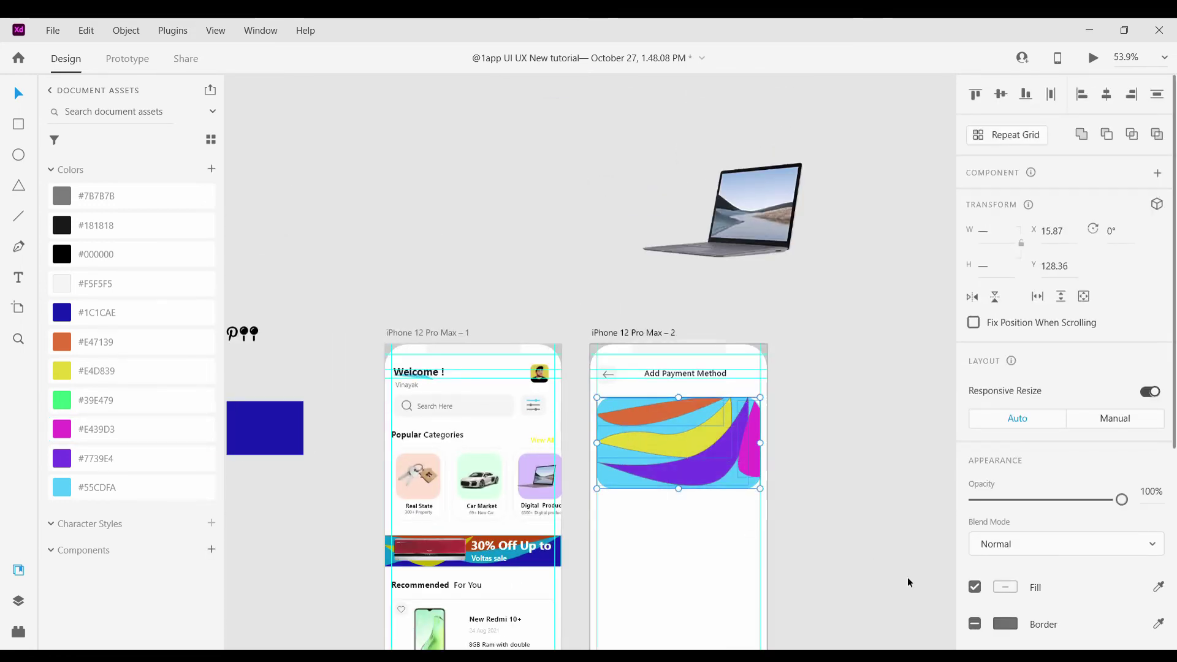
Move the colourful card to the right, off the phone artboard
left_click(974, 624)
scroll(707, 501, "right", 2)
left_click_drag(598, 418, 814, 438)
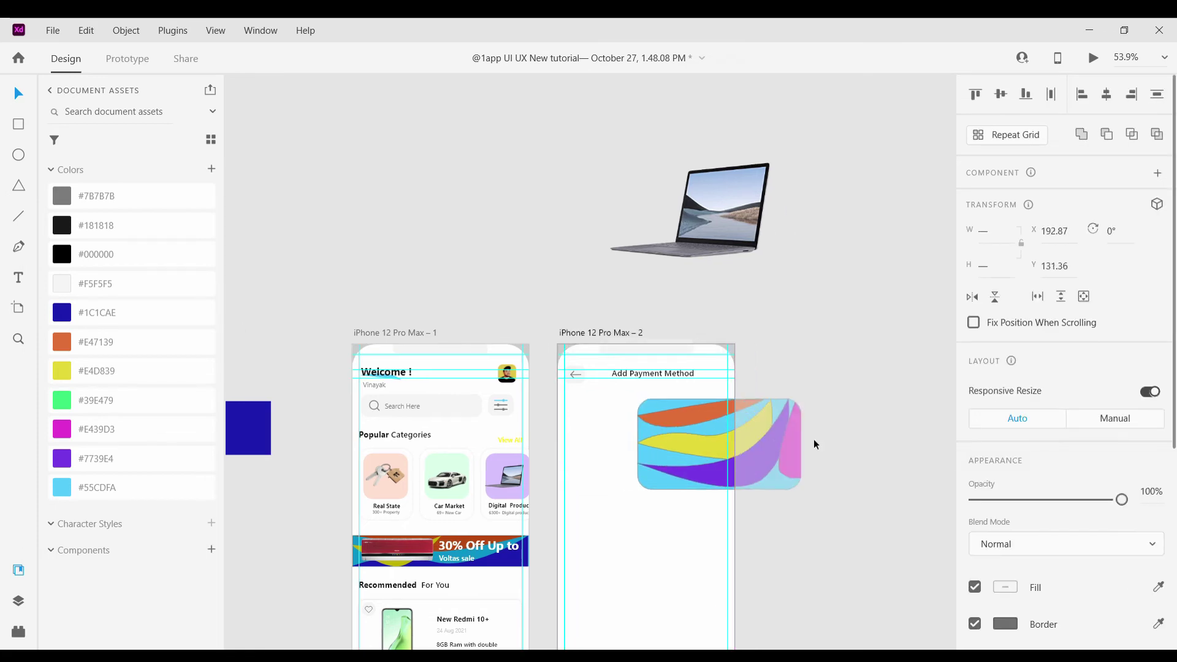
scroll(822, 402, "right", 4)
Remove the borders from the yellow and purple wave shapes
left_click(822, 402)
scroll(920, 520, "right", 2)
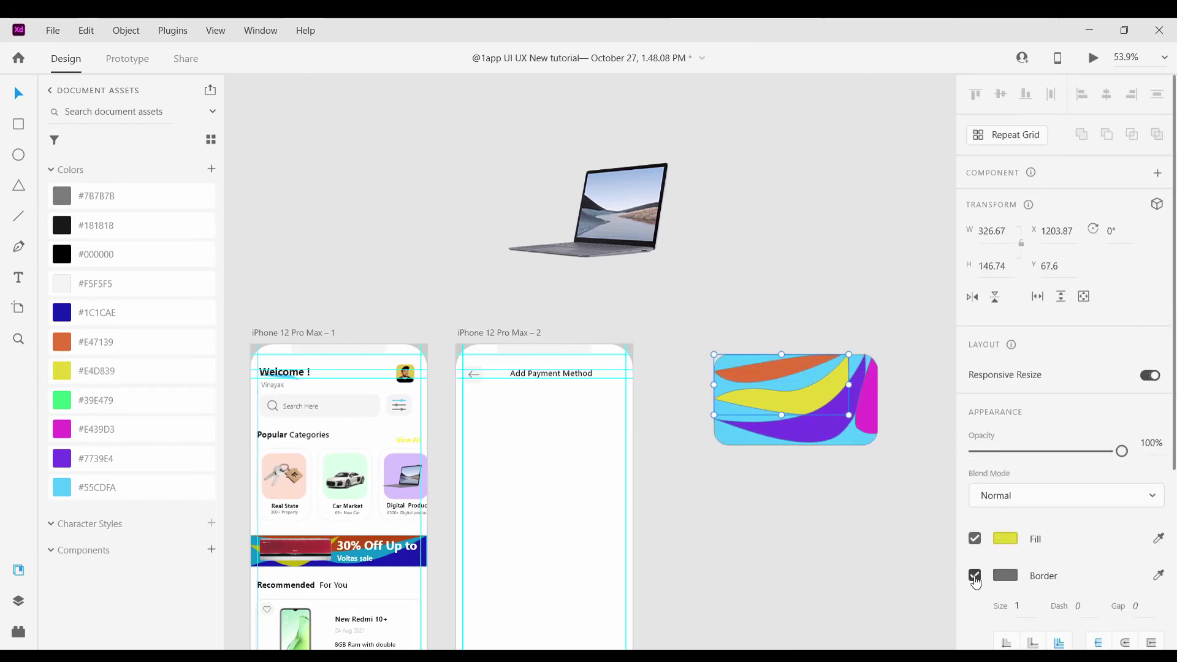
left_click(975, 575)
left_click(766, 365)
left_click(873, 423)
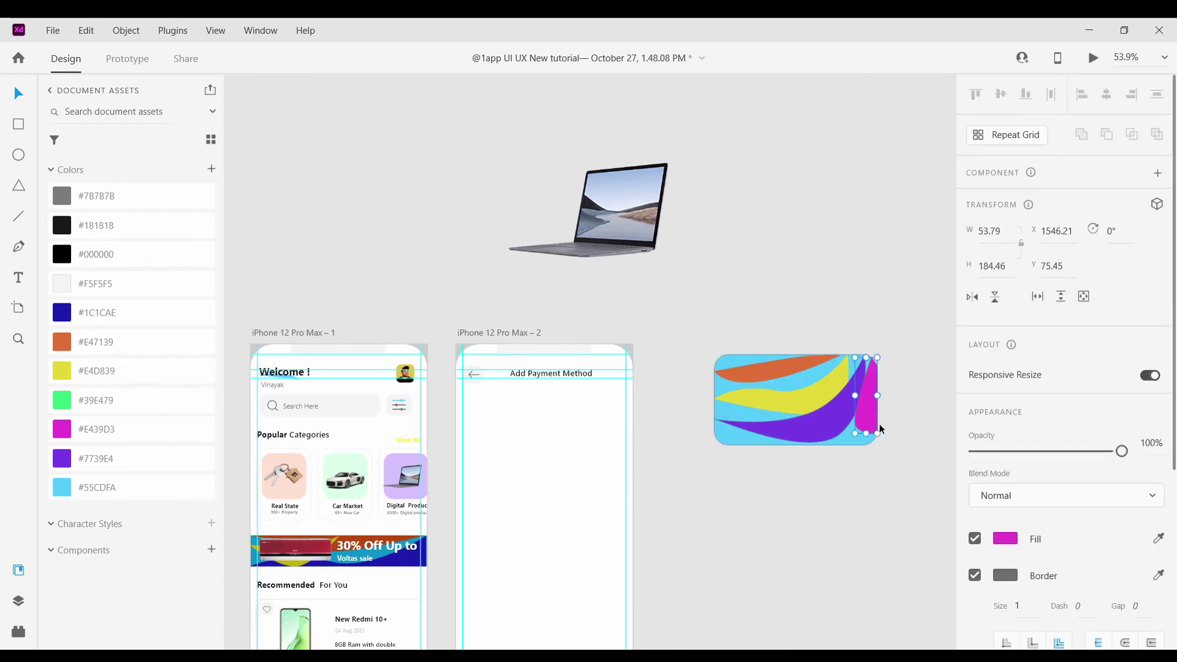
left_click(835, 433)
left_click(975, 575)
scroll(853, 438, "up", 4)
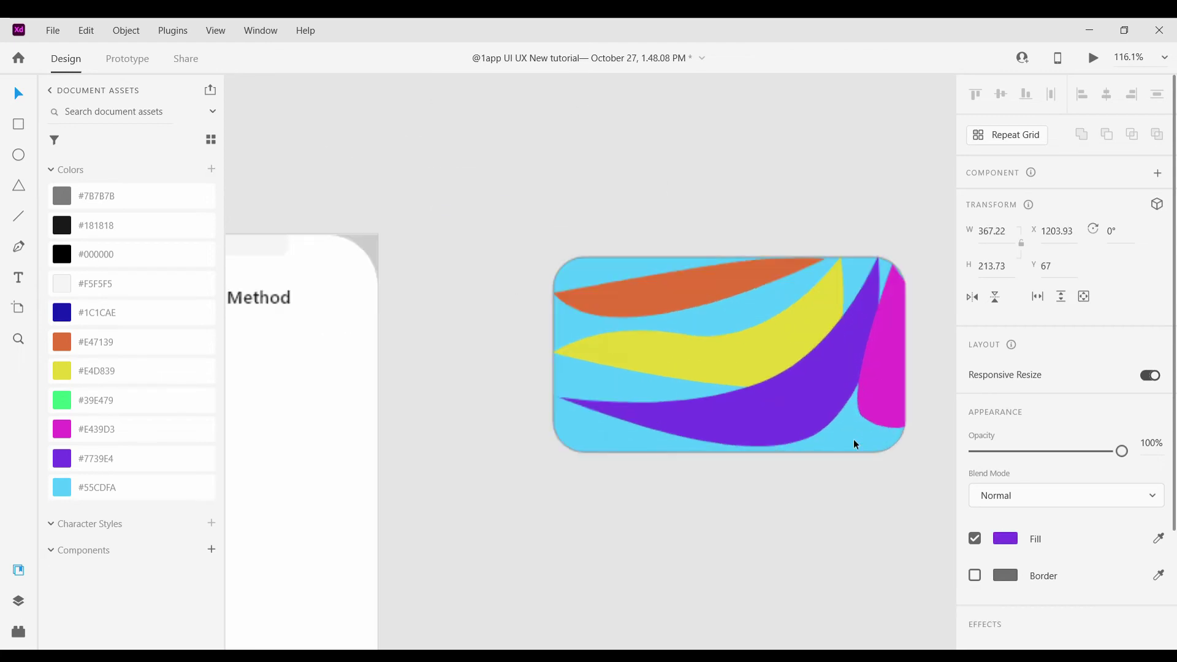
left_click(756, 524)
scroll(759, 480, "down", 3)
Stretch the purple wave down-left, then enlarge the yellow wave beyond the card and shift it up-right
left_click(748, 466)
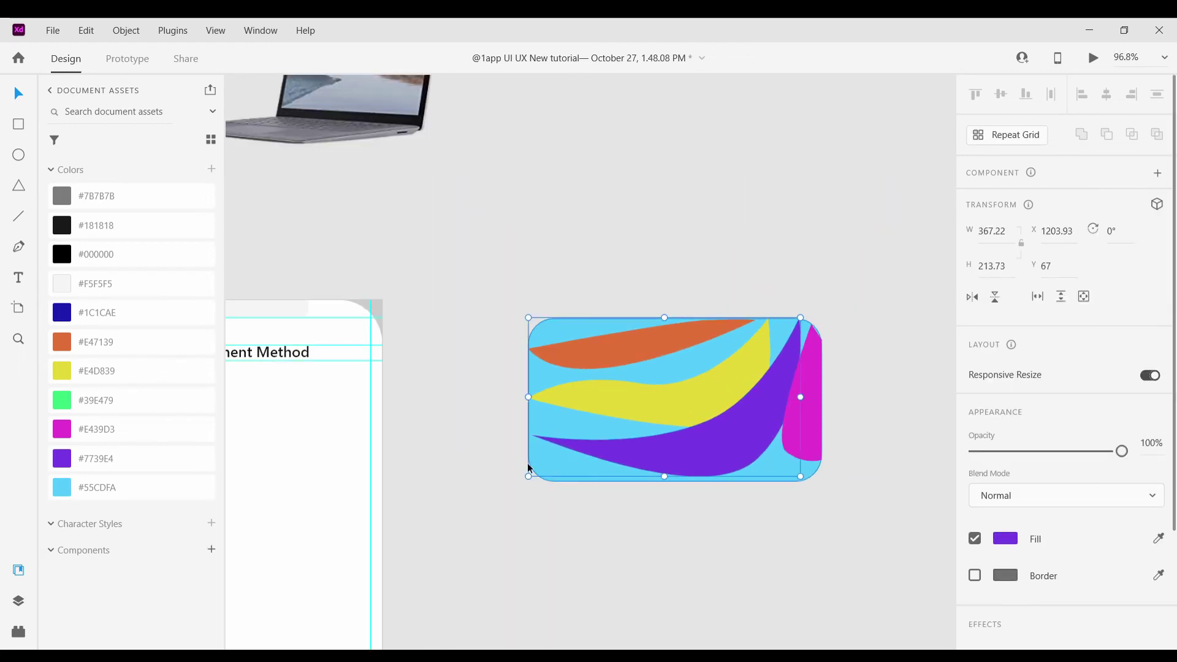
left_click_drag(514, 486, 493, 499)
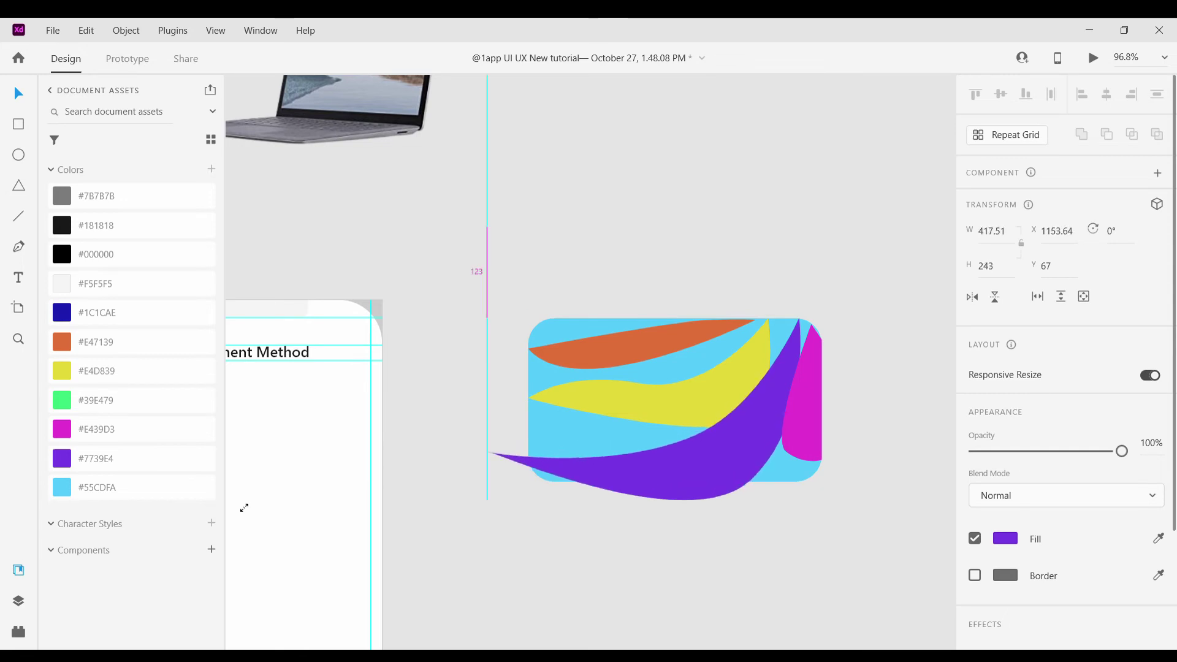
scroll(696, 457, "left", 1)
left_click(592, 407)
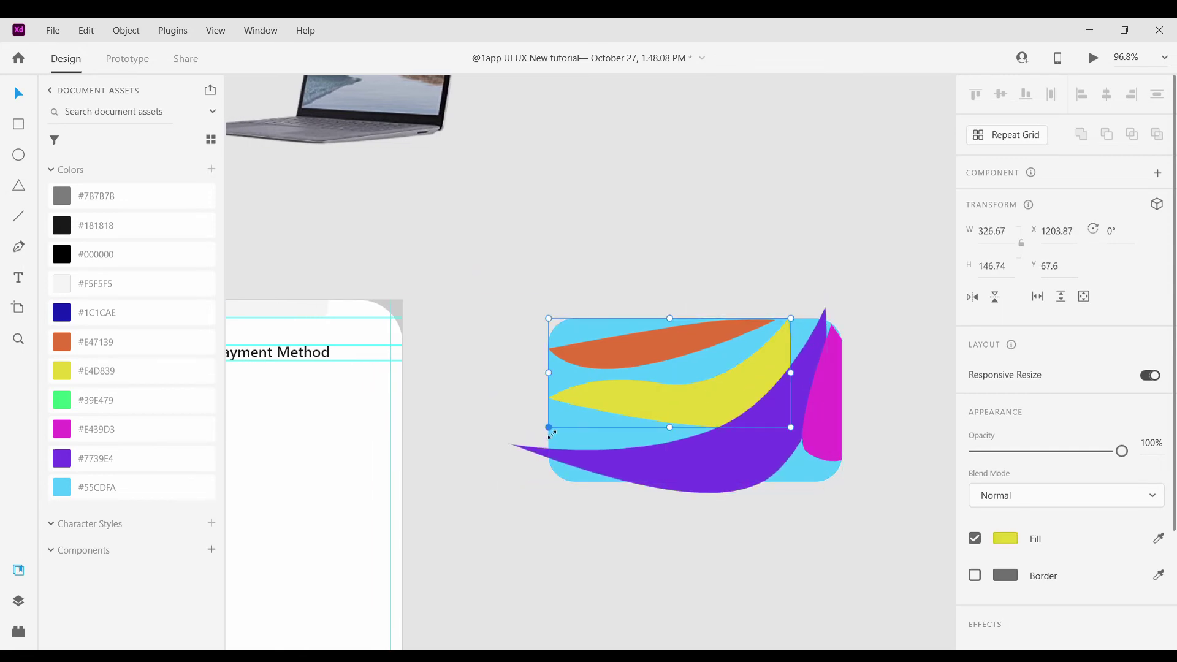
left_click_drag(548, 427, 359, 512)
left_click_drag(693, 454, 789, 350)
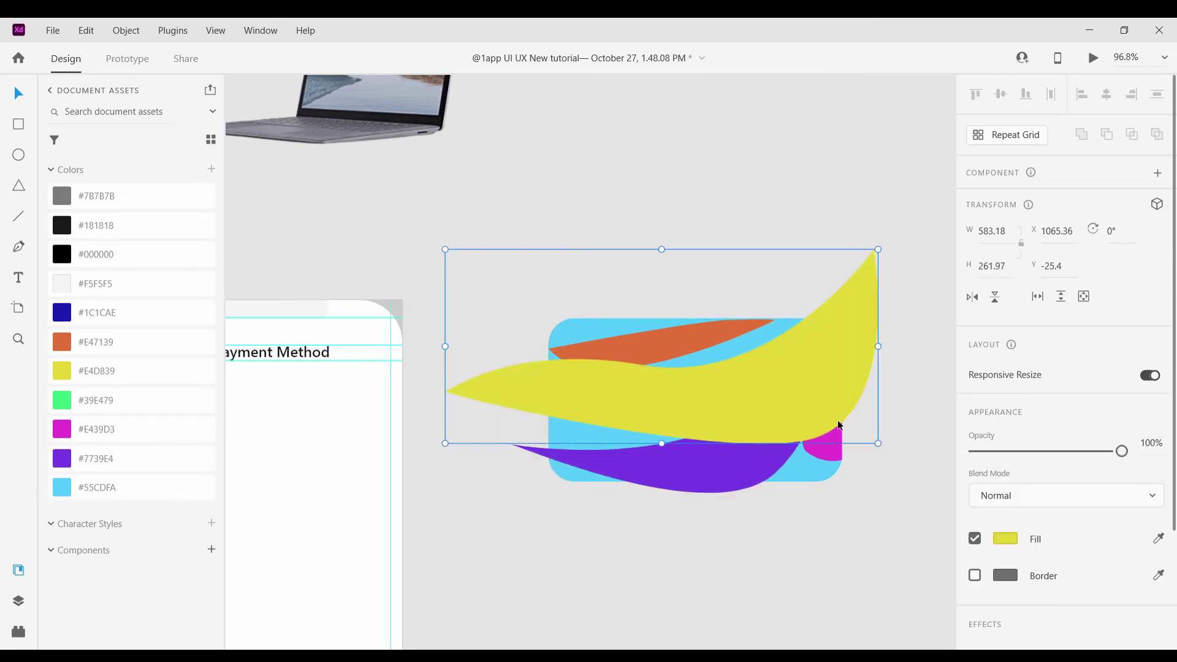
Bring the purple and magenta waves to the front and enlarge the magenta and orange waves around the card
left_click(729, 467)
key("ctrl+shift+bracketright")
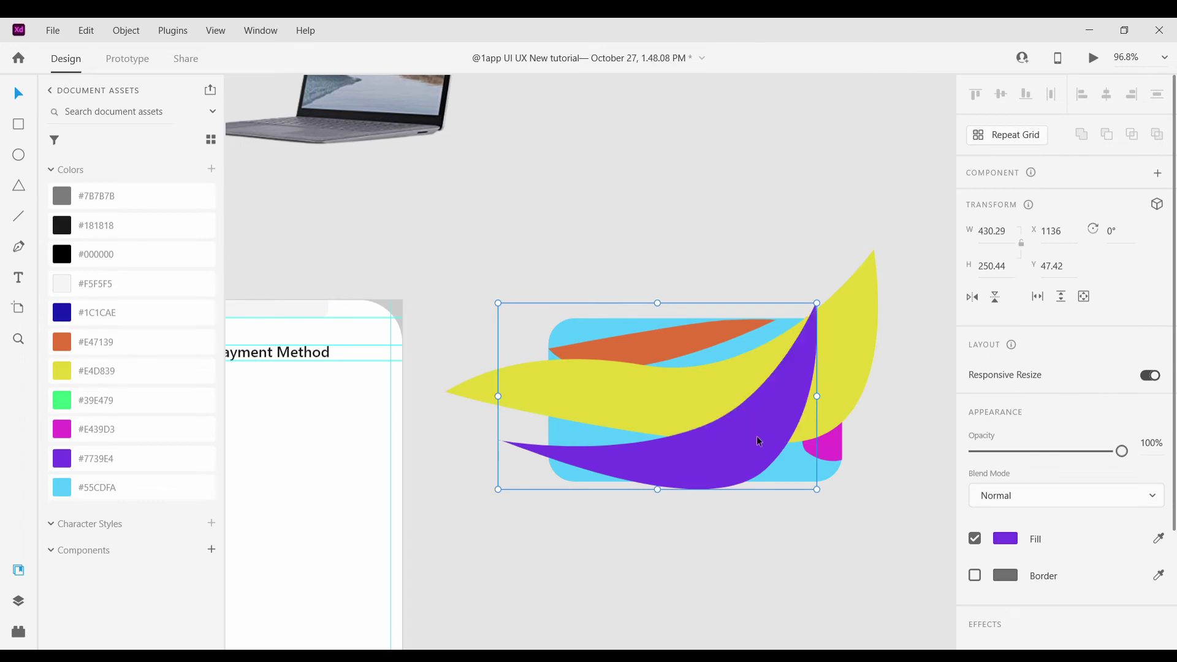
left_click(833, 444)
key("ctrl+shift+bracketright")
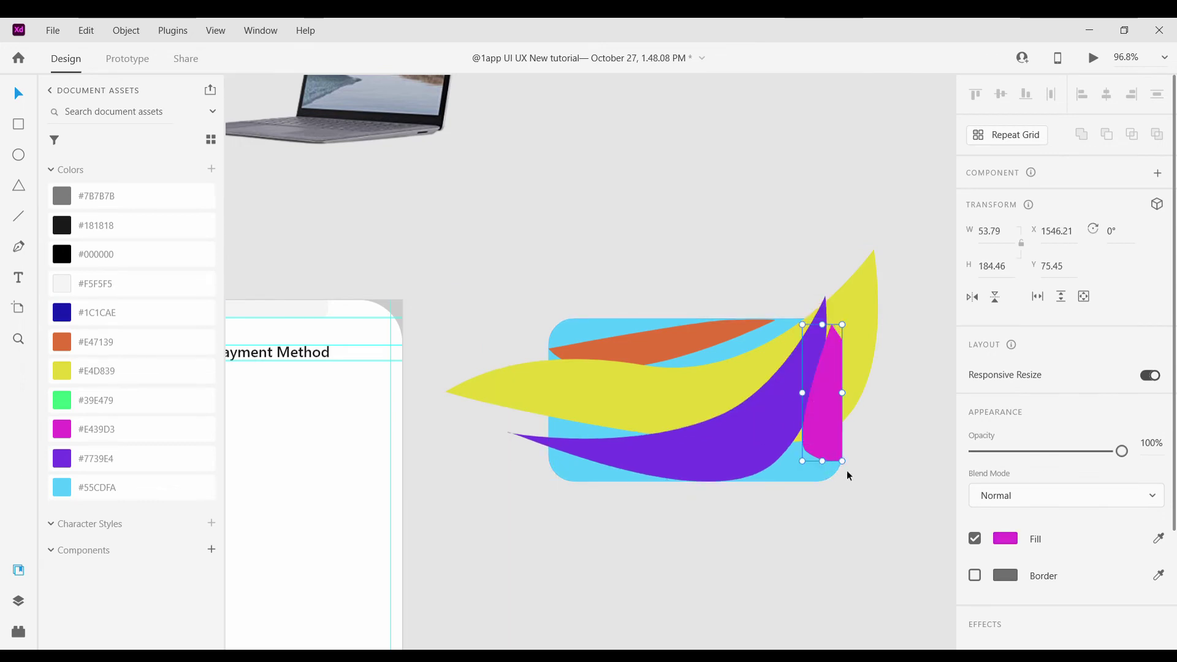
left_click_drag(843, 462, 753, 488)
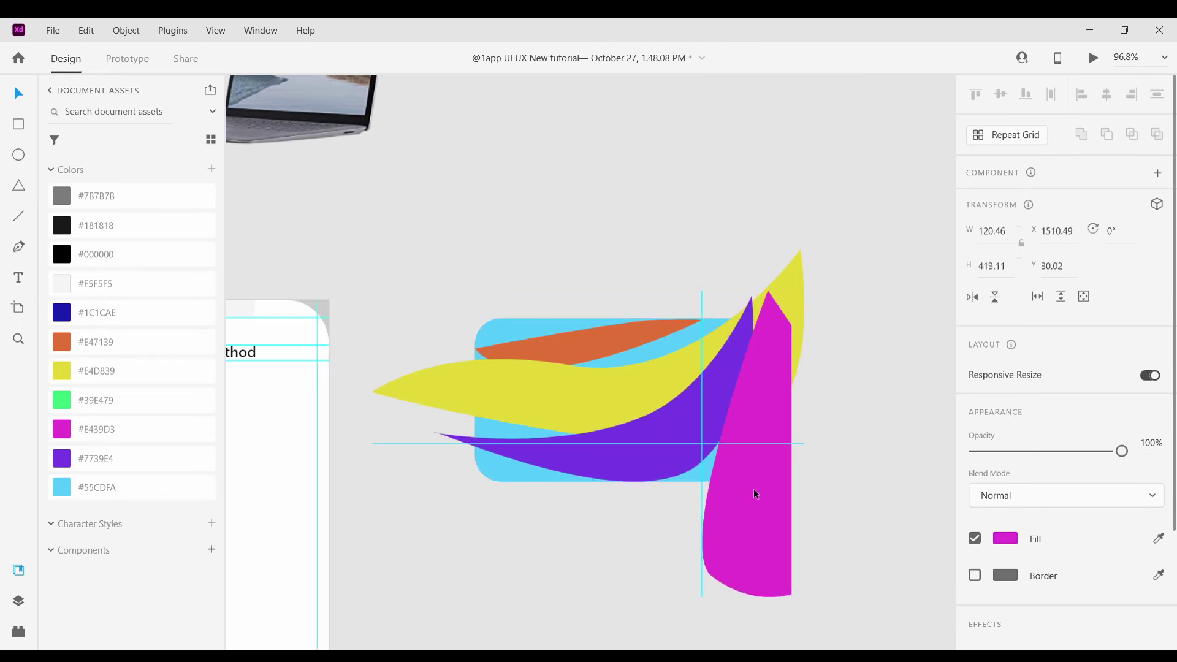
left_click(605, 332)
left_click_drag(729, 388, 926, 456)
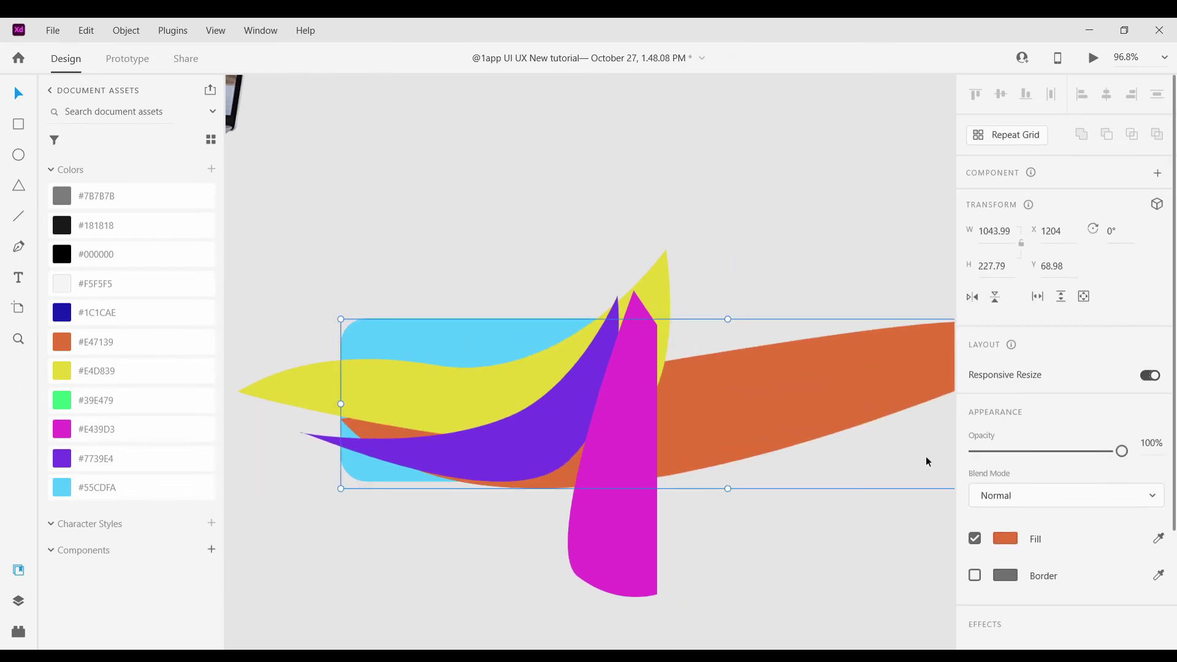
left_click_drag(852, 393, 744, 351)
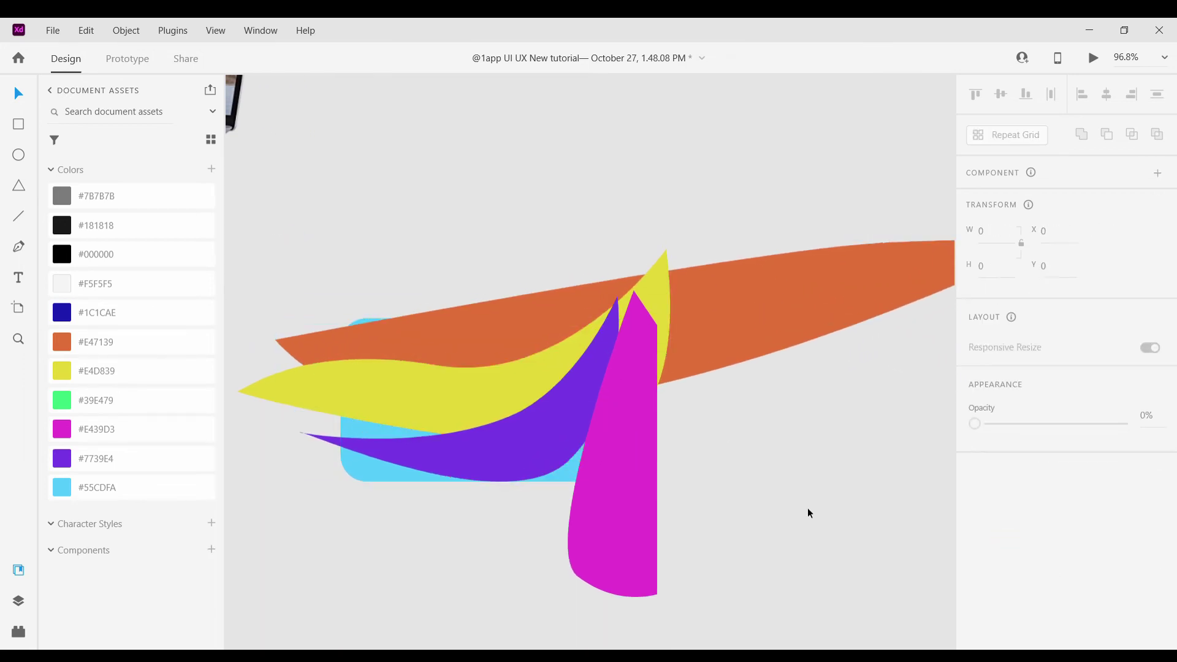
scroll(554, 380, "down", 3)
left_click_drag(490, 582, 925, 244)
Try Add, Intersect, Exclude Overlap and Subtract on the waves, undoing each, then apply Add
left_click(1080, 136)
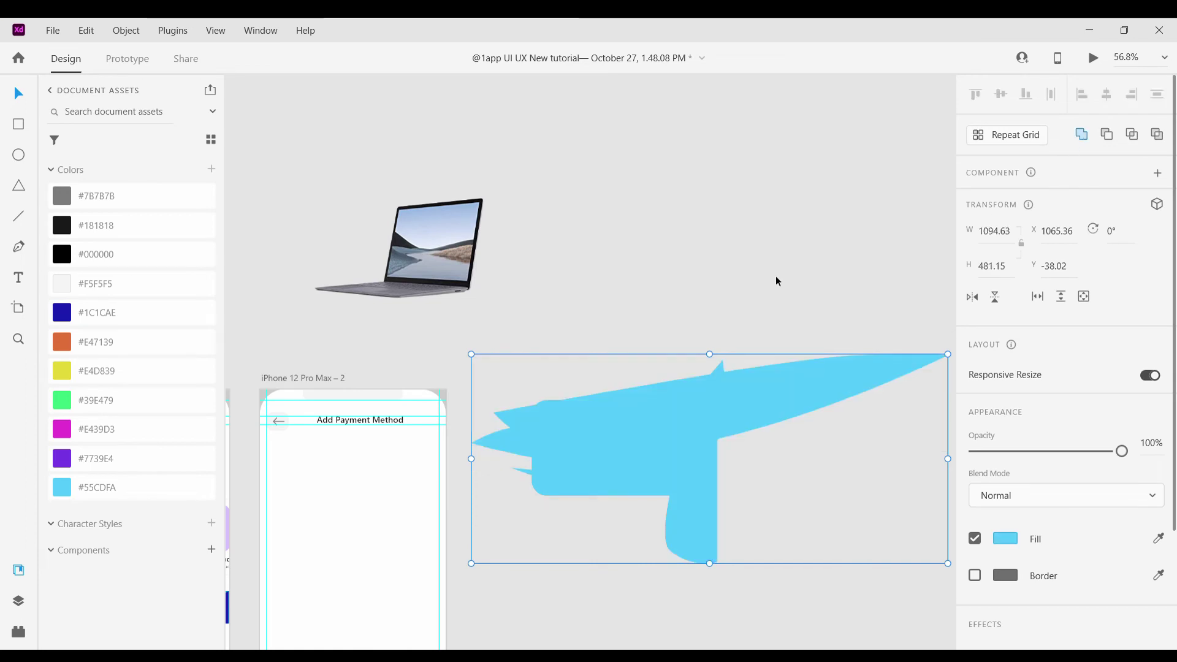
key("ctrl+z")
left_click(1132, 135)
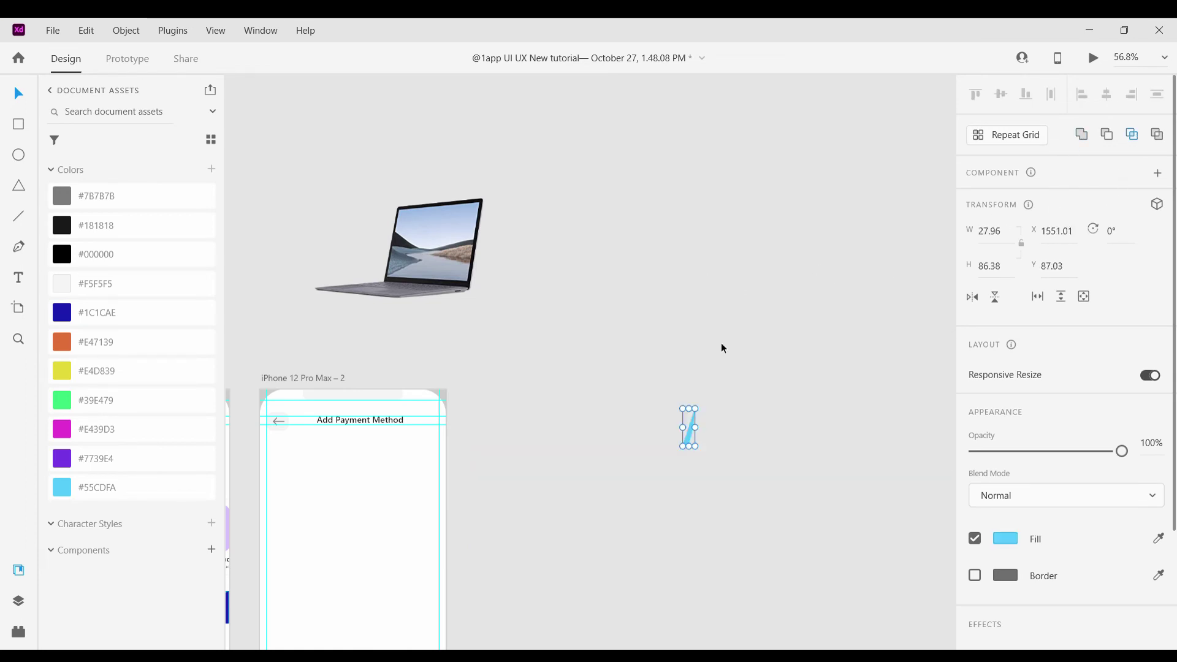
key("ctrl+z")
left_click(1156, 136)
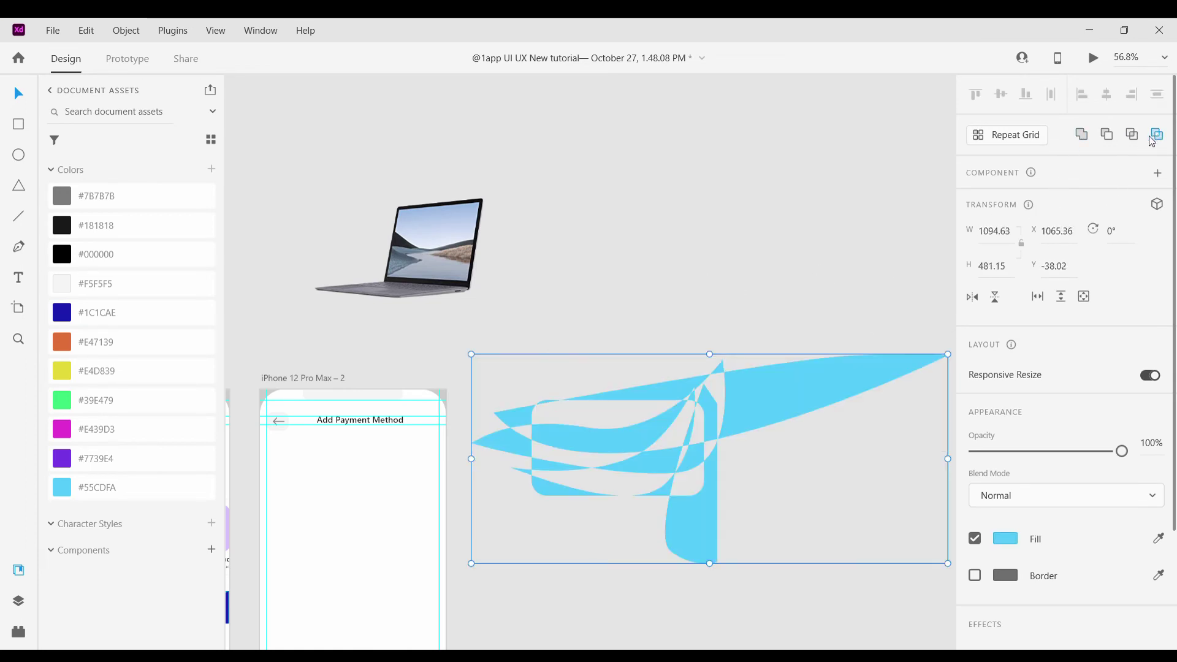
key("ctrl+z")
left_click(1105, 136)
key("ctrl+z")
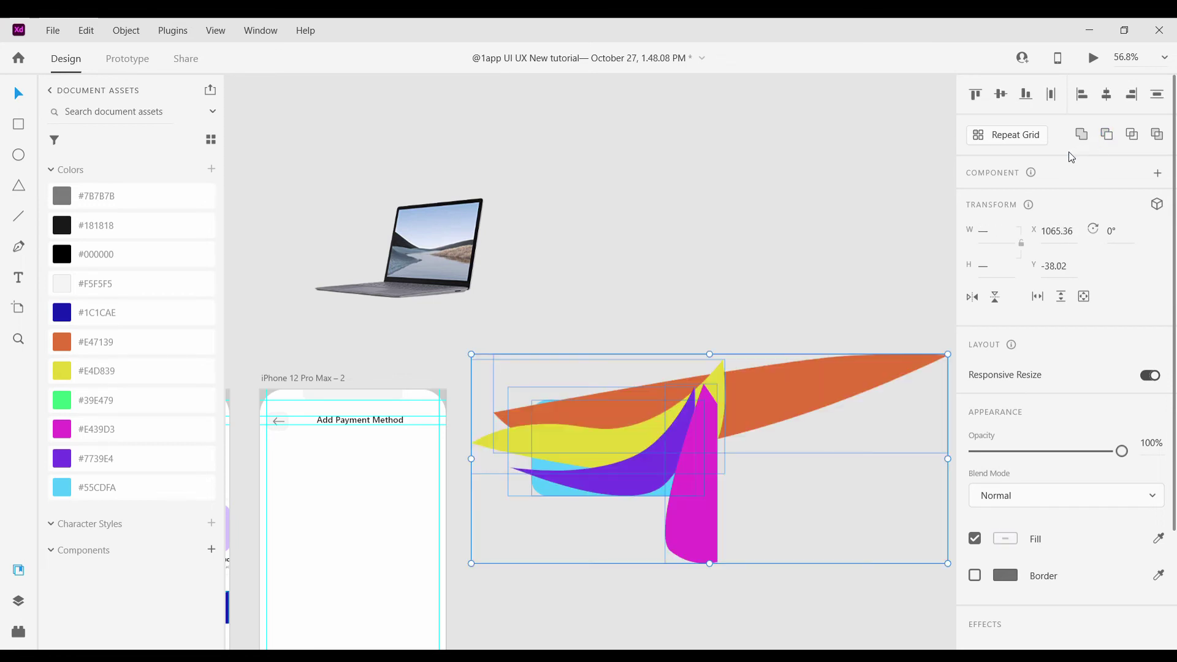
left_click(1086, 139)
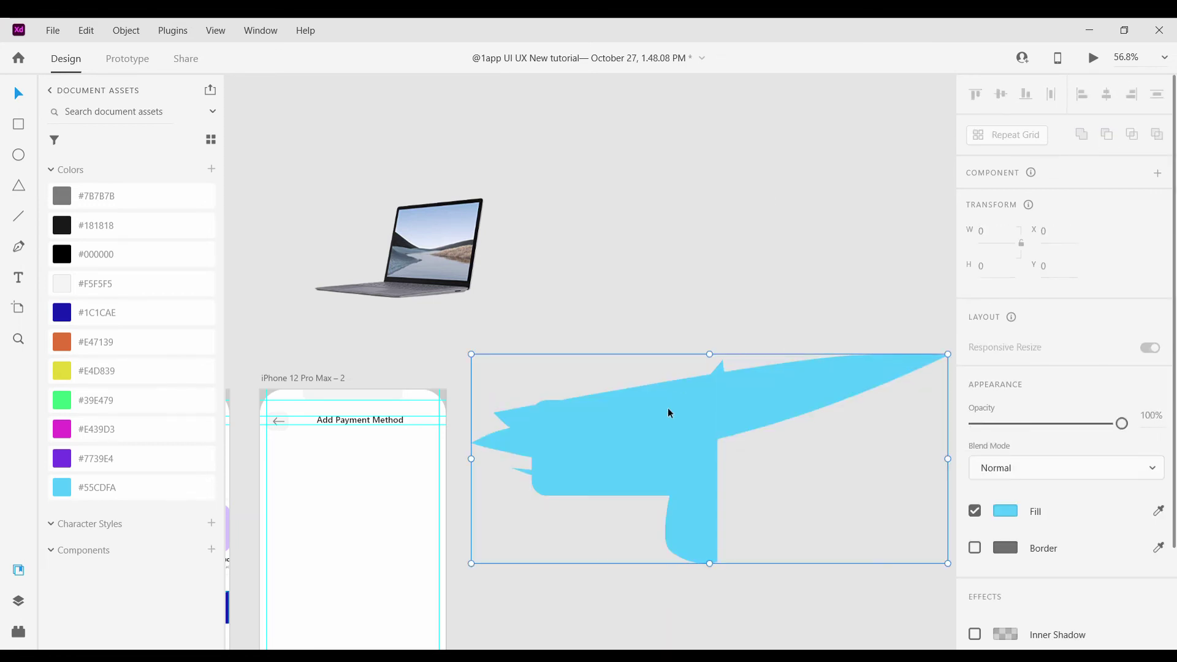
Undo the union, retry Subtract and Intersect, and finish with Exclude Overlap
double_click(773, 394)
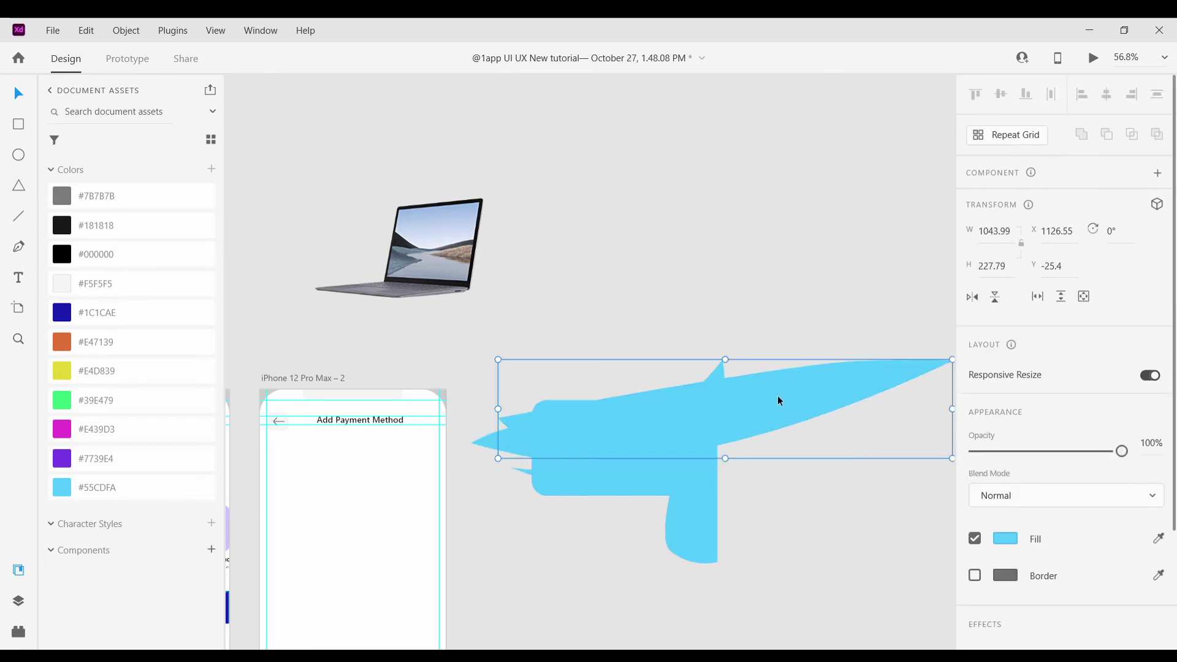
key("Escape")
key("ctrl+z")
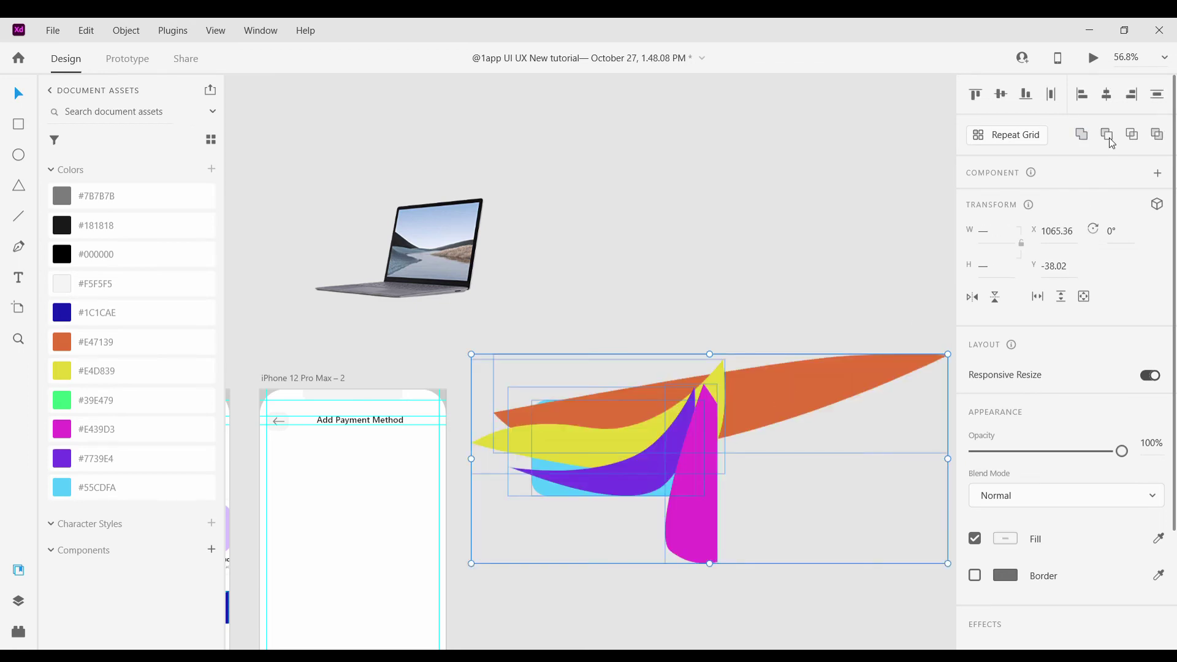
left_click(1108, 138)
left_click(1135, 135)
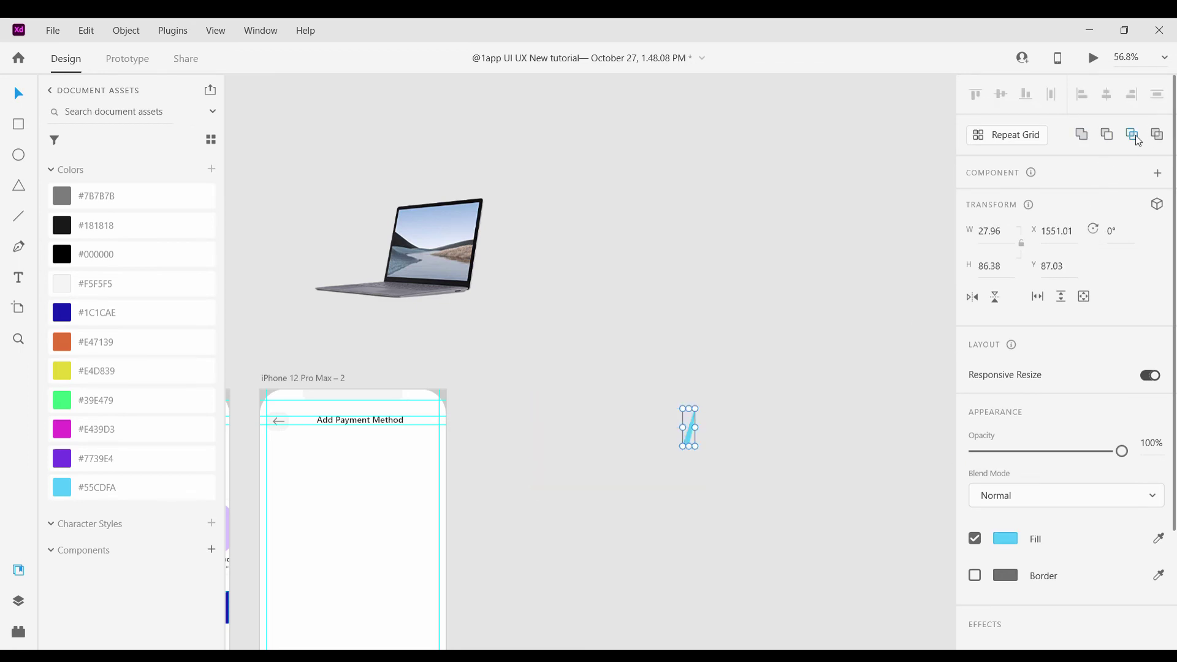
key("ctrl+z")
left_click(1135, 136)
key("ctrl+z")
left_click(1157, 135)
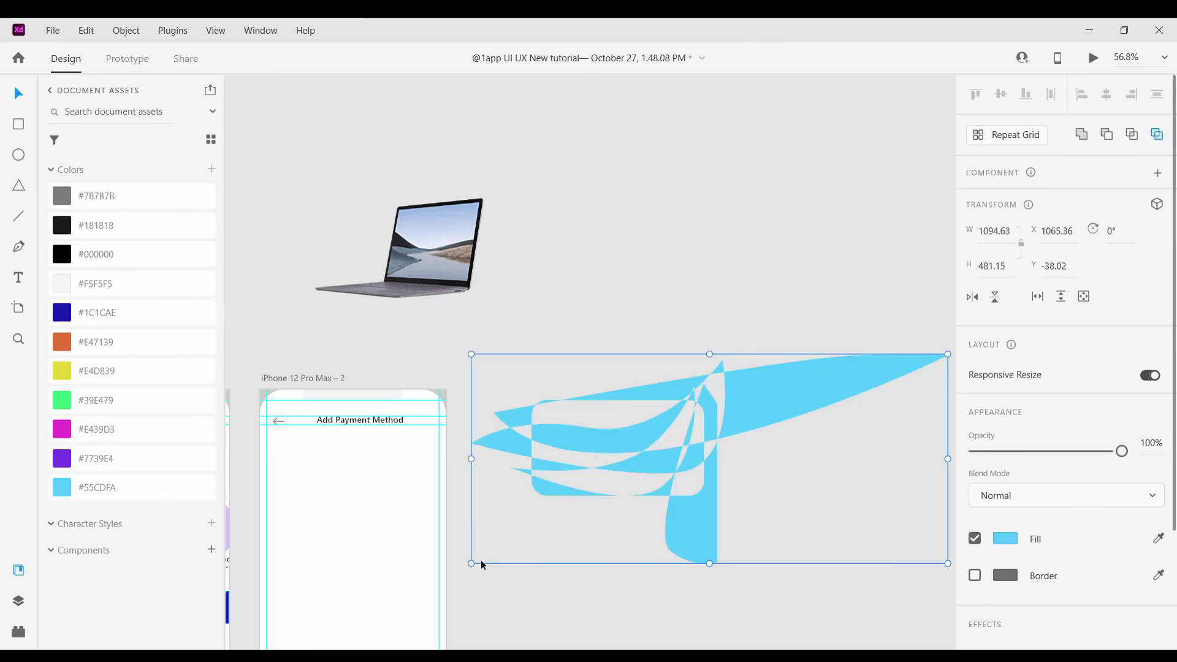
scroll(781, 333, "up", 5)
left_click(745, 334)
Nudge the orange wave up, scale it down and widen it to the card edge
key("ctrl+z")
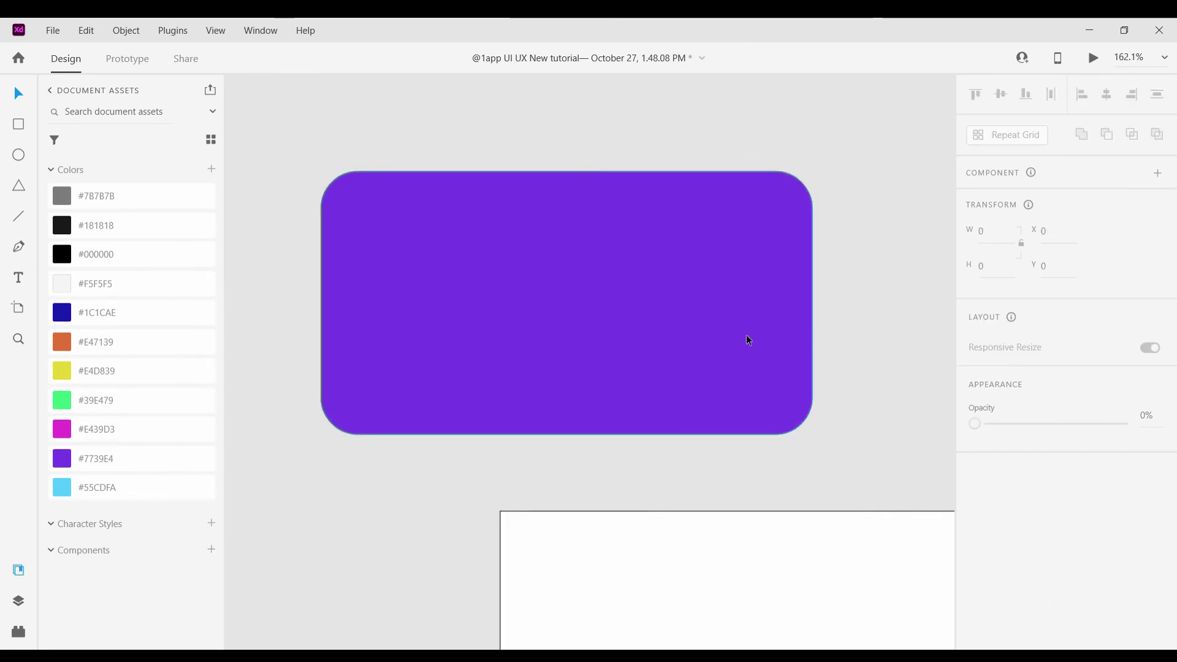
key("ctrl+shift+z")
key("Up")
key("Up")
key("Up")
key("Up")
key("Up")
key("Up")
key("Up")
key("Up")
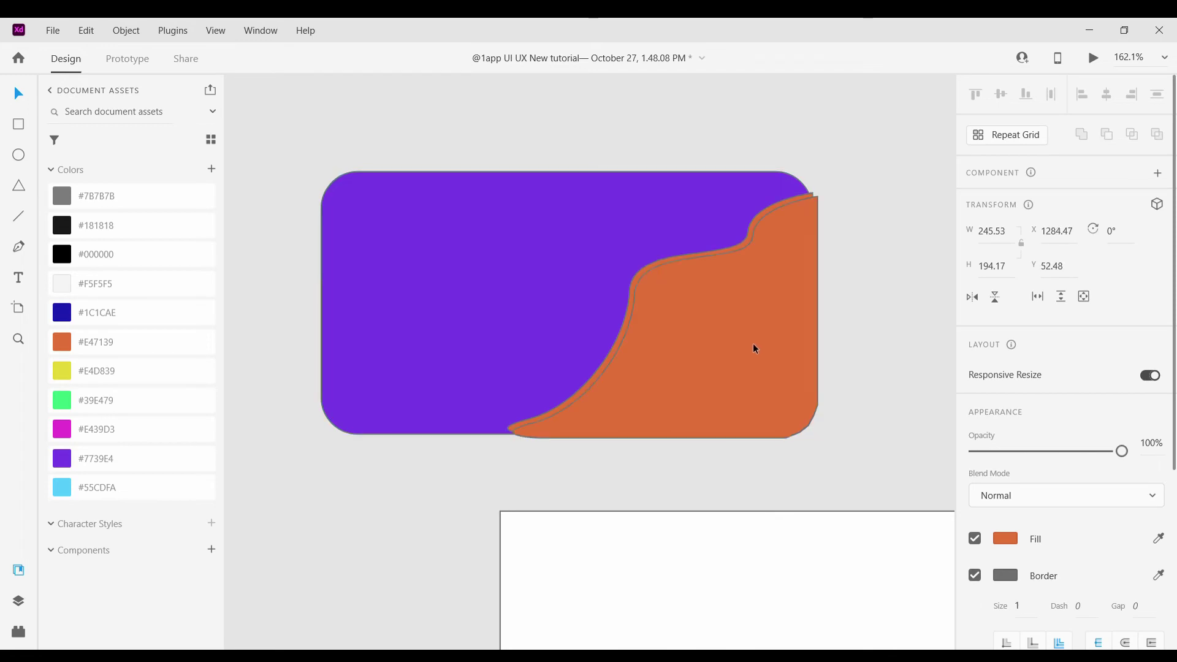
left_click_drag(813, 424, 764, 384)
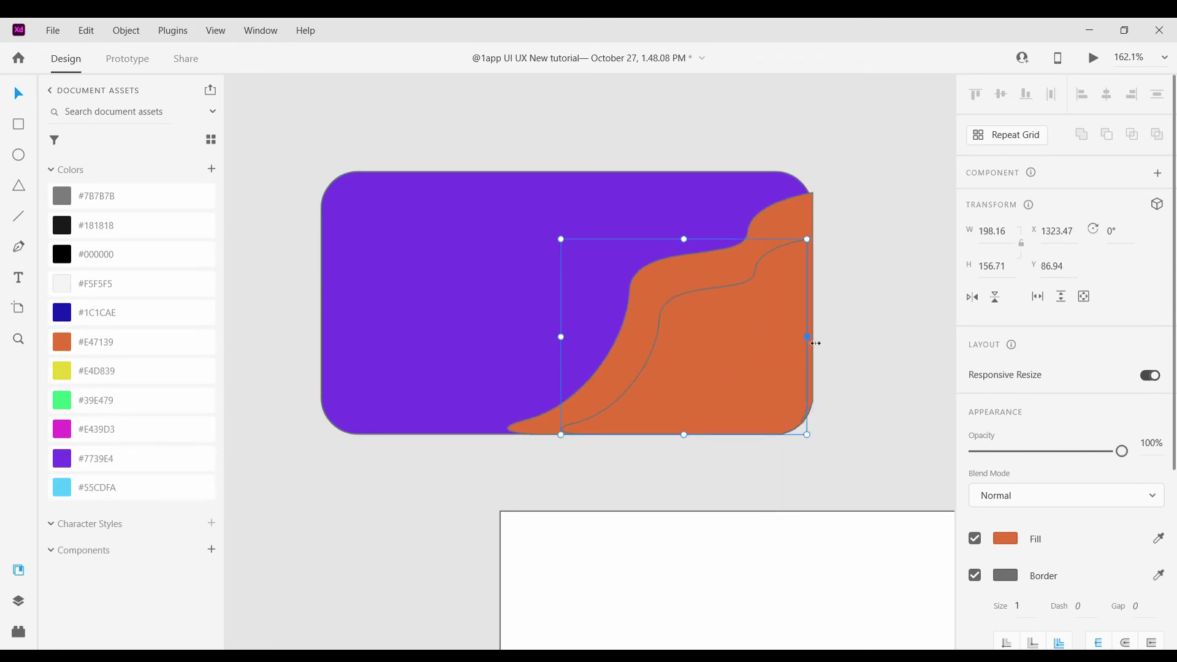
left_click_drag(816, 344, 810, 345)
Colour the wave green #39E479, then make a smaller light-blue #55CDFA copy of it
left_click(61, 400)
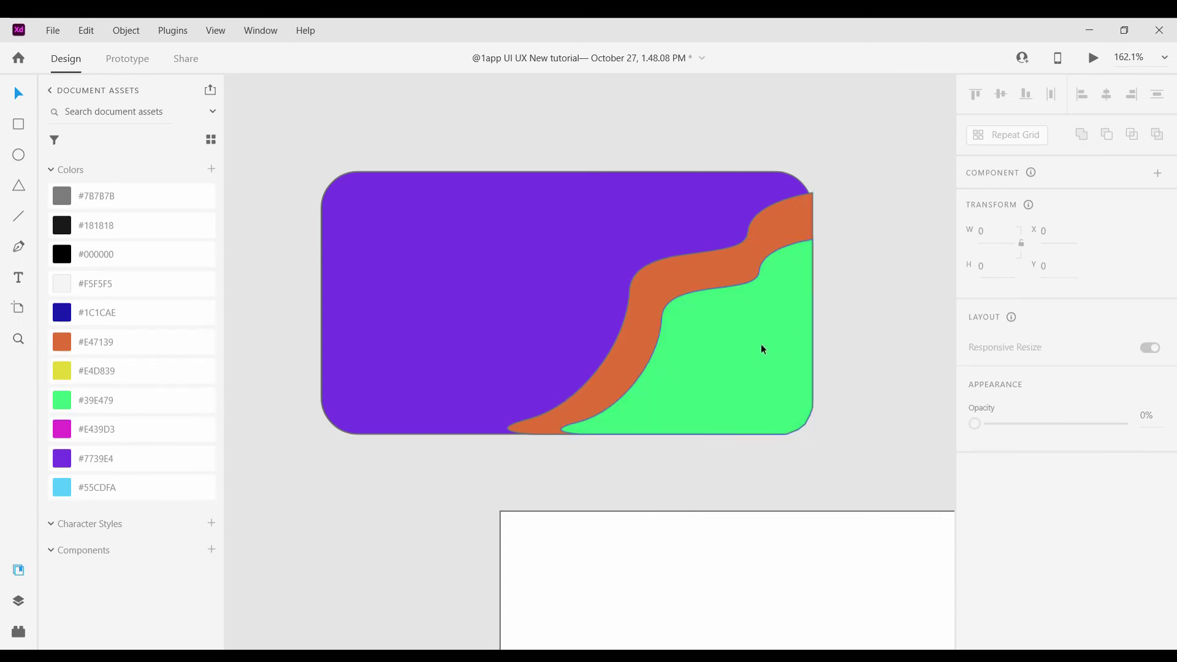
key("ctrl+d")
left_click_drag(561, 239, 647, 303)
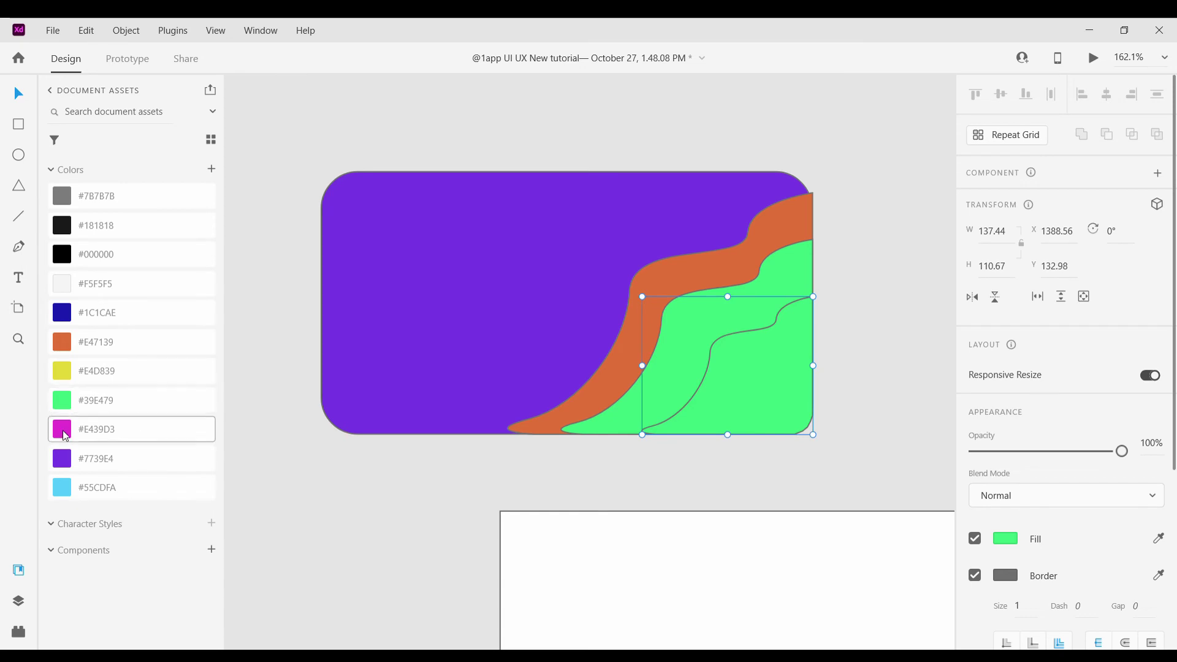
left_click(102, 489)
scroll(717, 392, "down", 3)
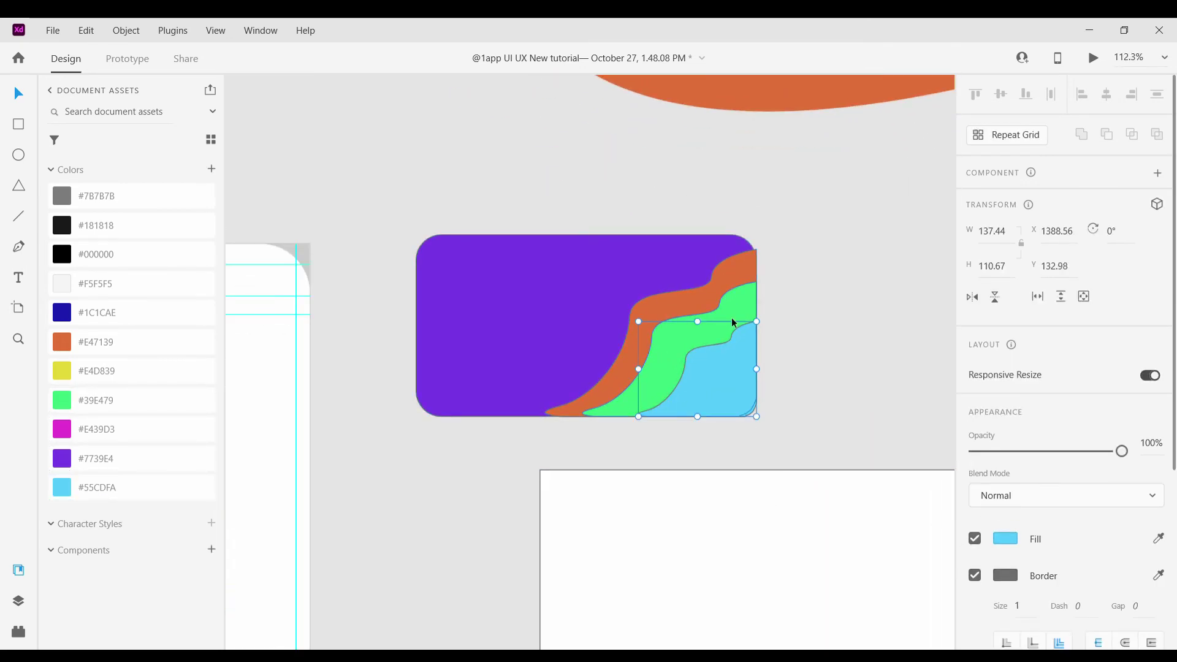
Recolour the larger wave purple #7739E4
left_click(732, 318)
left_click(74, 436)
left_click(64, 456)
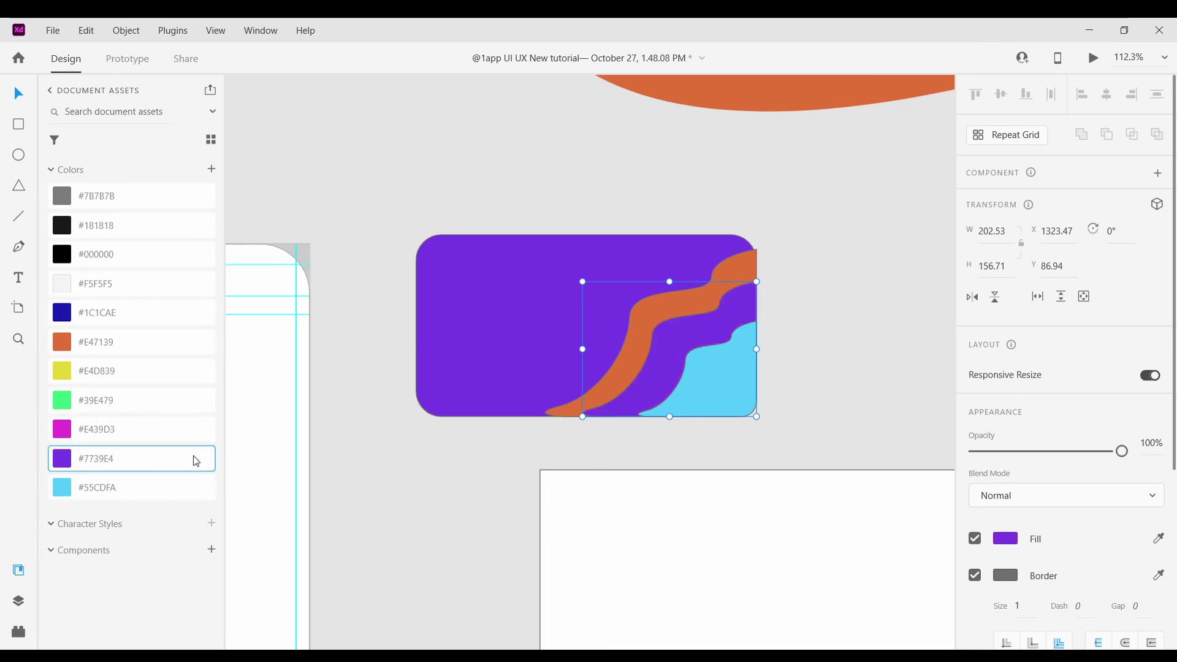
left_click(846, 373)
scroll(767, 359, "down", 2)
scroll(768, 318, "up", 4)
Make the orange wave yellow #E4D839
left_click(769, 319)
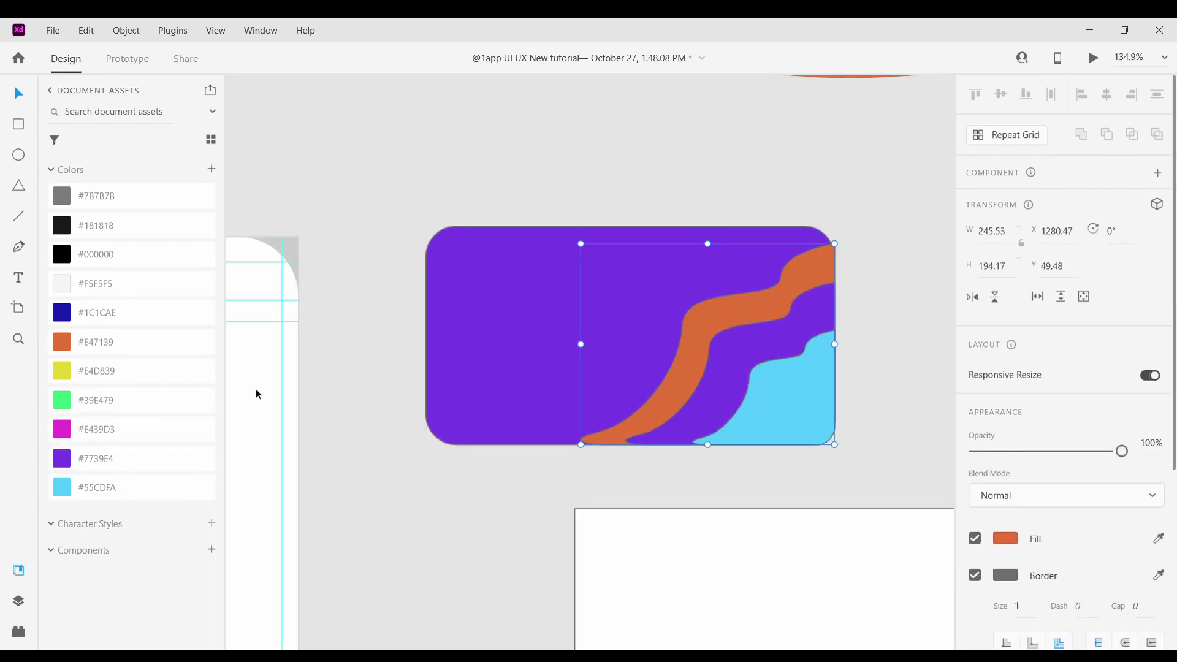
left_click(61, 371)
left_click(867, 315)
scroll(864, 315, "down", 3)
scroll(817, 325, "up", 4)
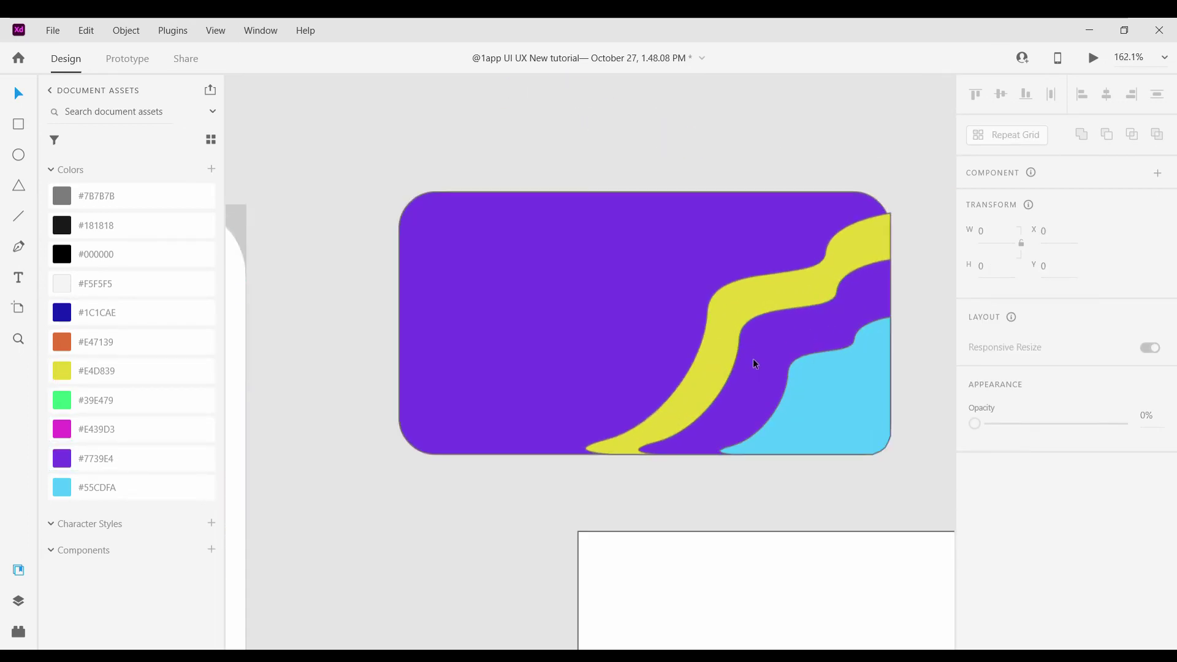
Fill the card's background rectangle with #1C1CAE
left_click(753, 358)
left_click(401, 262)
left_click(92, 316)
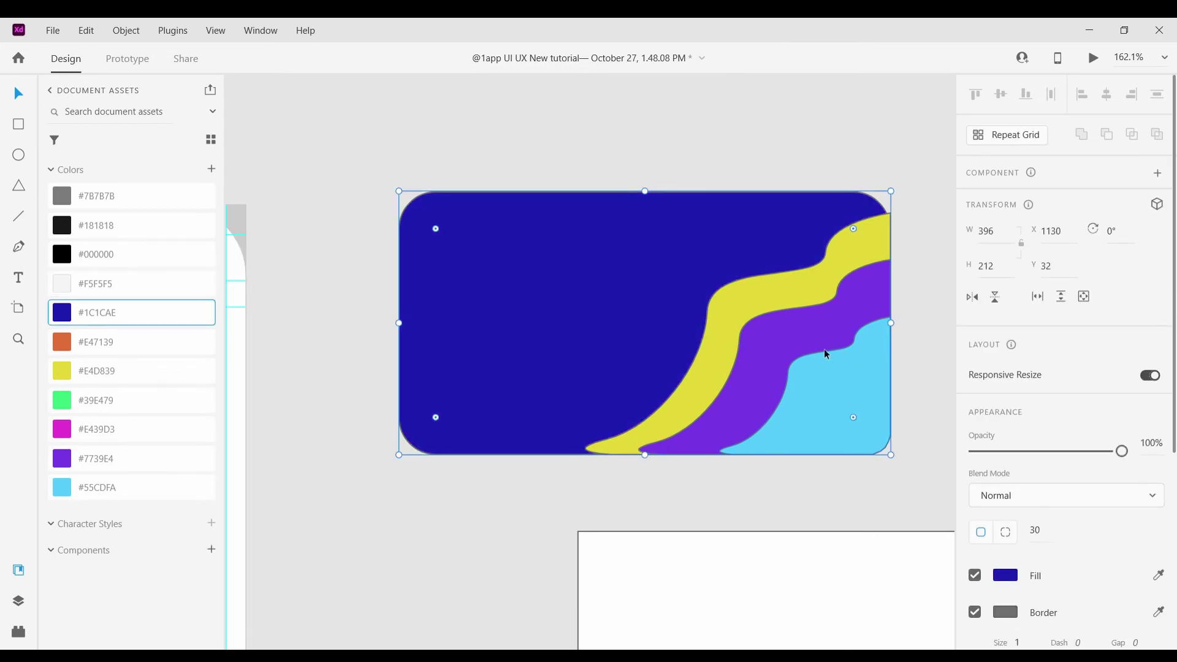
scroll(825, 354, "down", 3)
Remove the outline from the light-blue wave
left_click(778, 386)
left_click(975, 579)
scroll(710, 365, "up", 4)
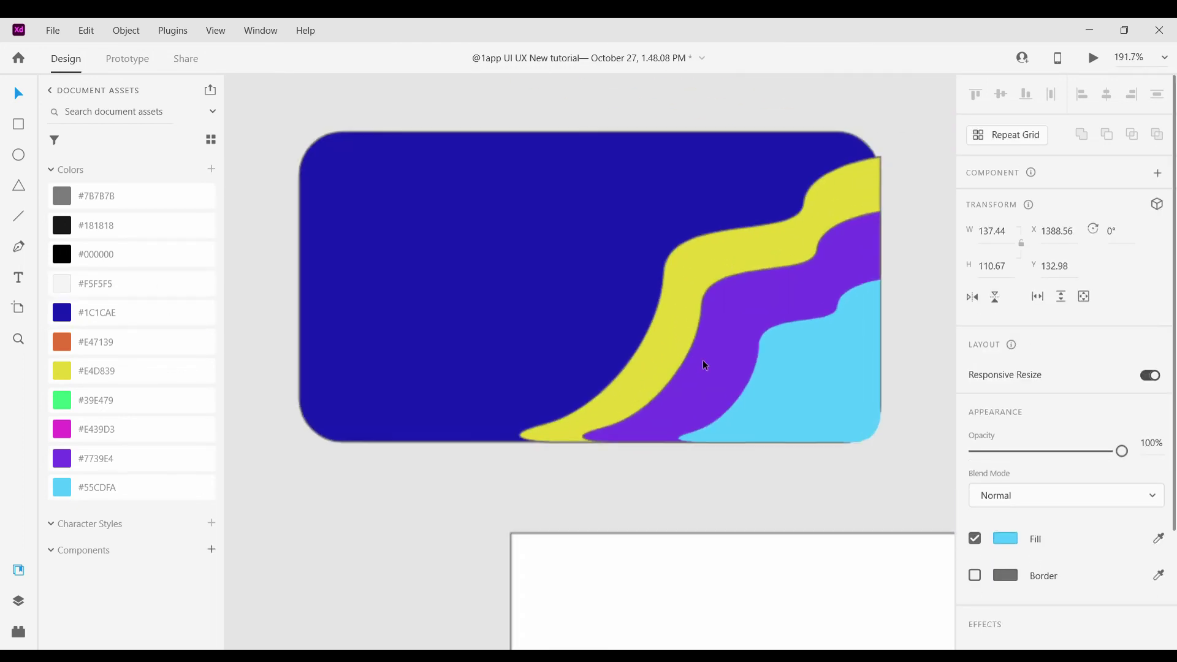
left_click(702, 360)
scroll(757, 450, "down", 4)
key("Escape")
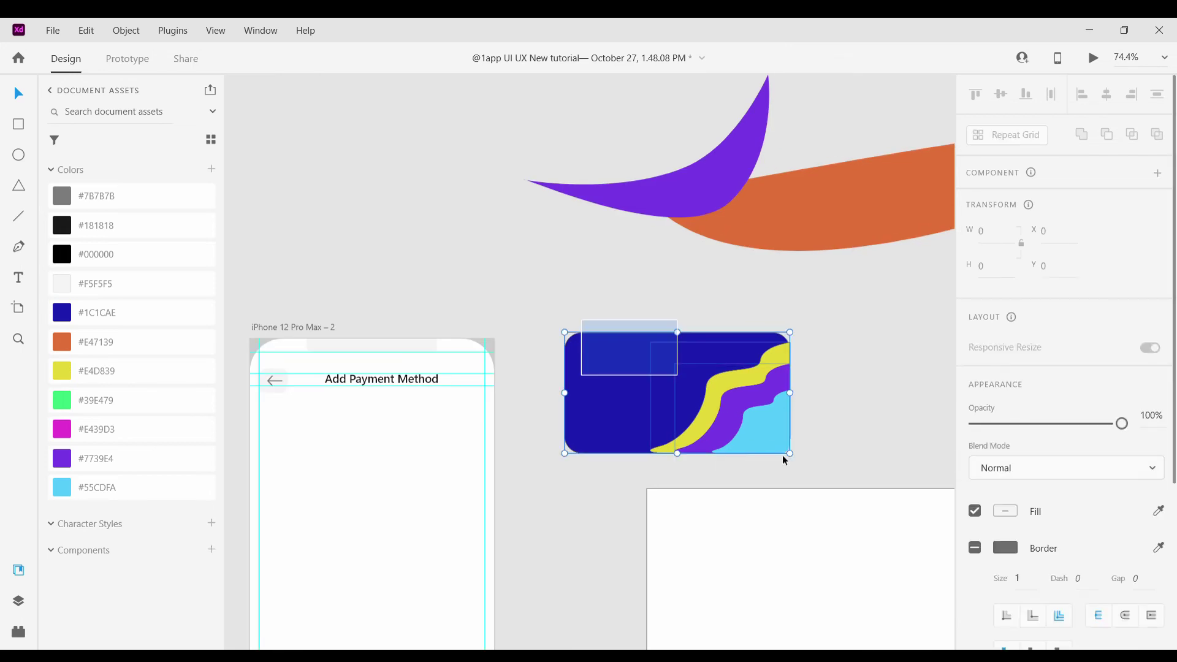
Move the wave card into the Add Payment Method artboard and zoom in on it
left_click(883, 337)
scroll(882, 337, "down", 5)
left_click_drag(838, 299, 748, 328)
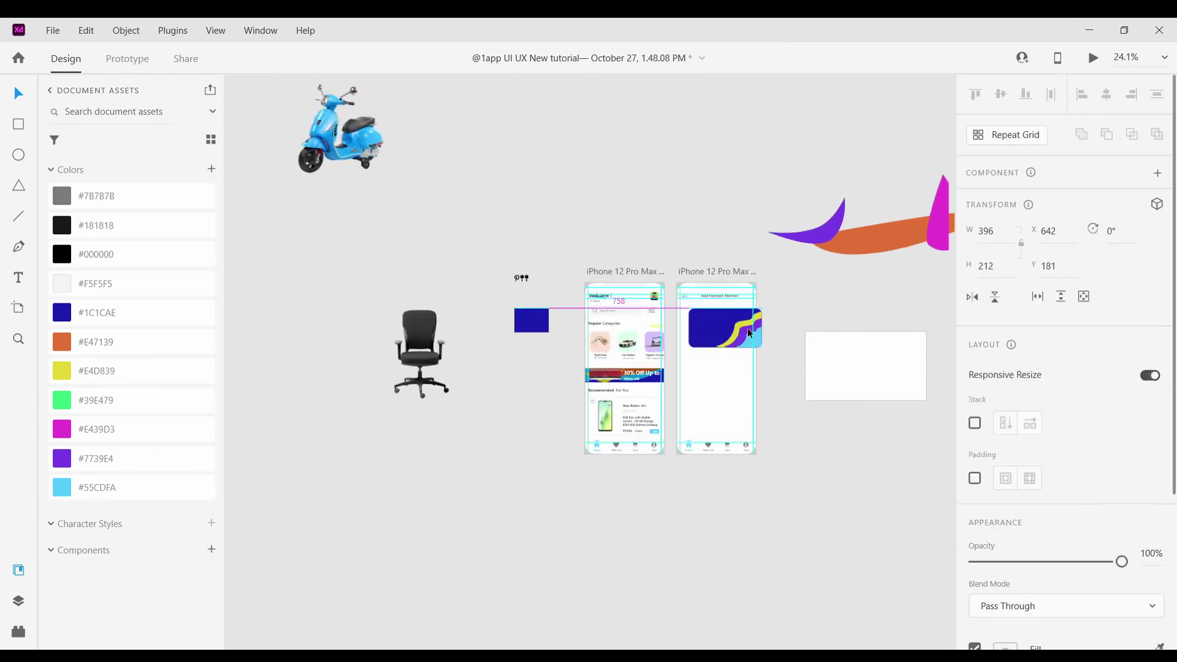
key("ctrl+3")
scroll(744, 359, "up", 5)
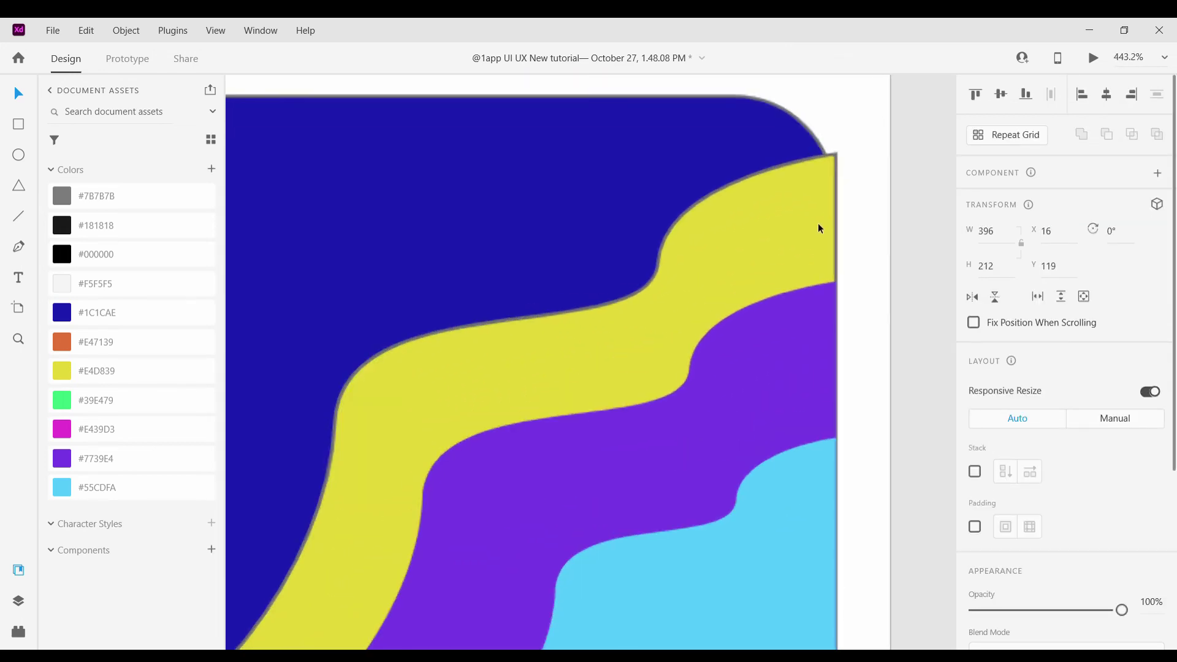
Pull the yellow wave's top edge down inside the card
double_click(818, 222)
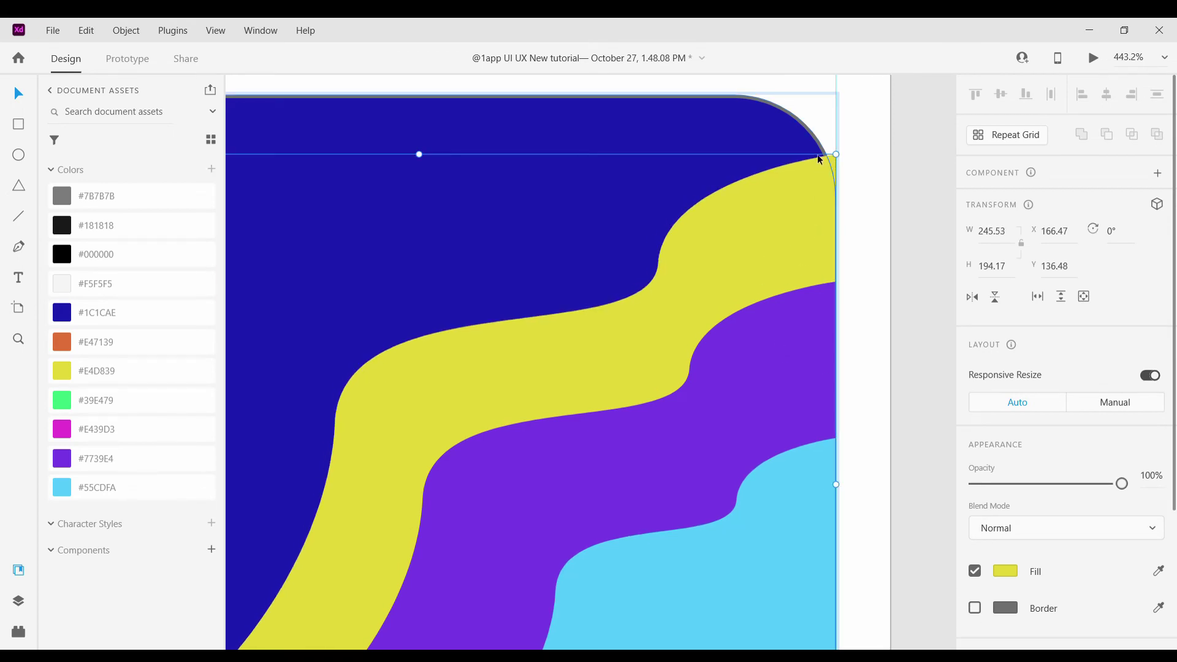
left_click_drag(422, 158, 415, 184)
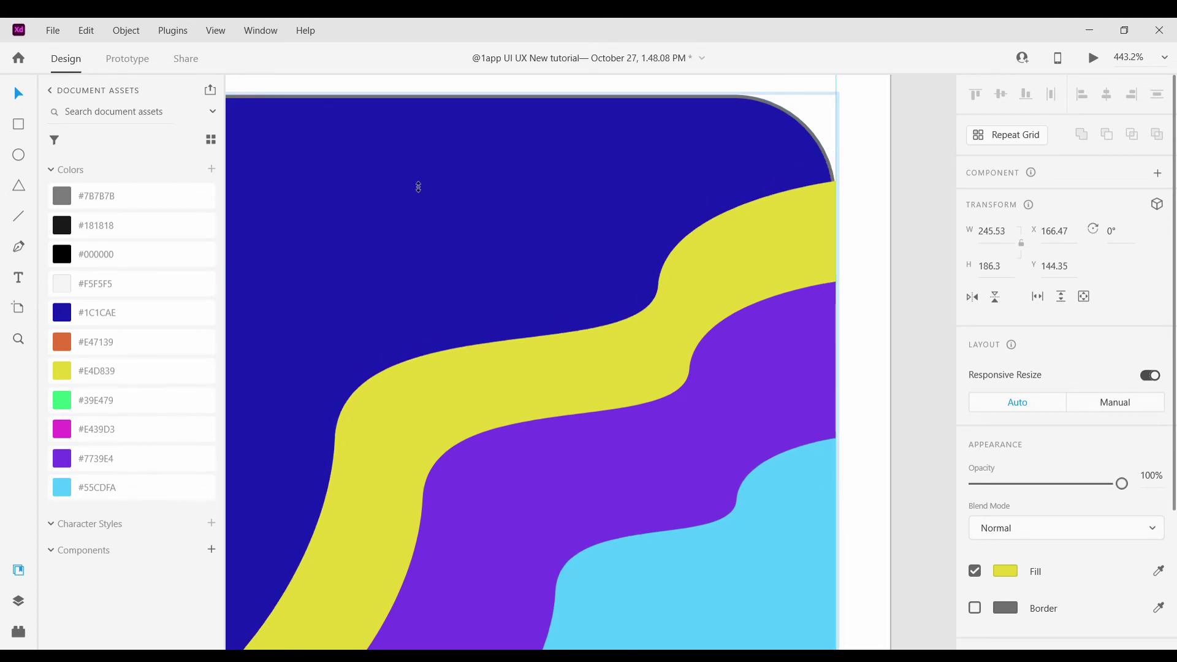
left_click(721, 140)
Remove the grey outline from the dark blue card background
double_click(635, 165)
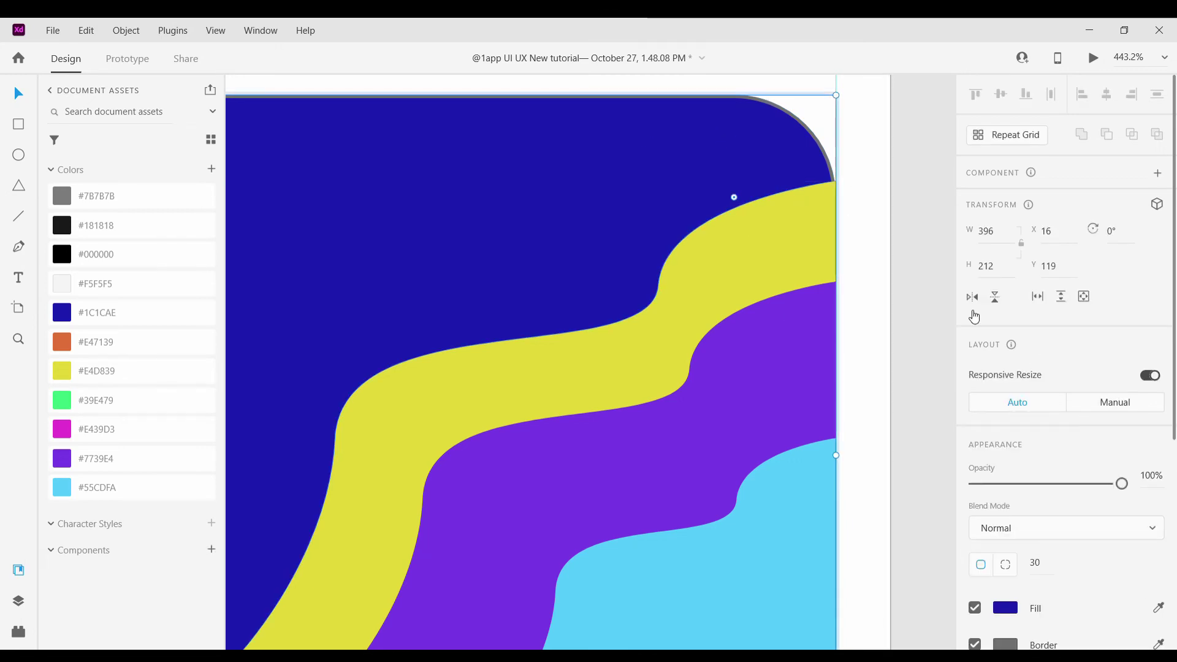
scroll(1042, 429, "down", 5)
left_click(974, 384)
scroll(873, 288, "down", 8)
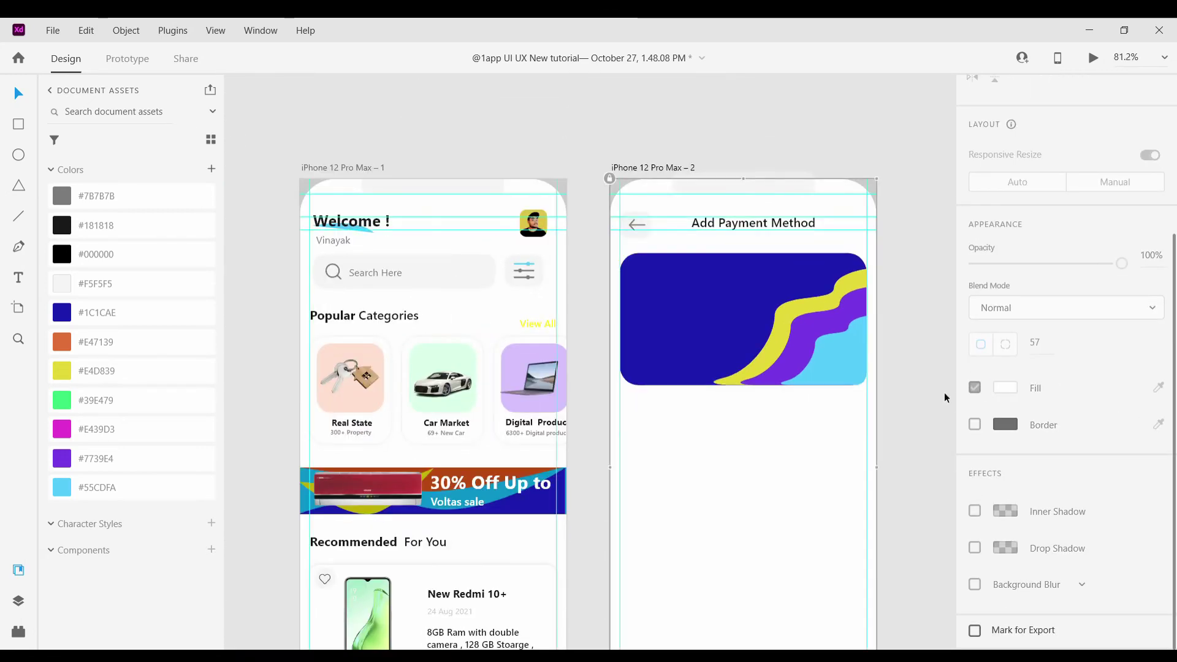
scroll(759, 314, "up", 3)
key("Escape")
key("Escape")
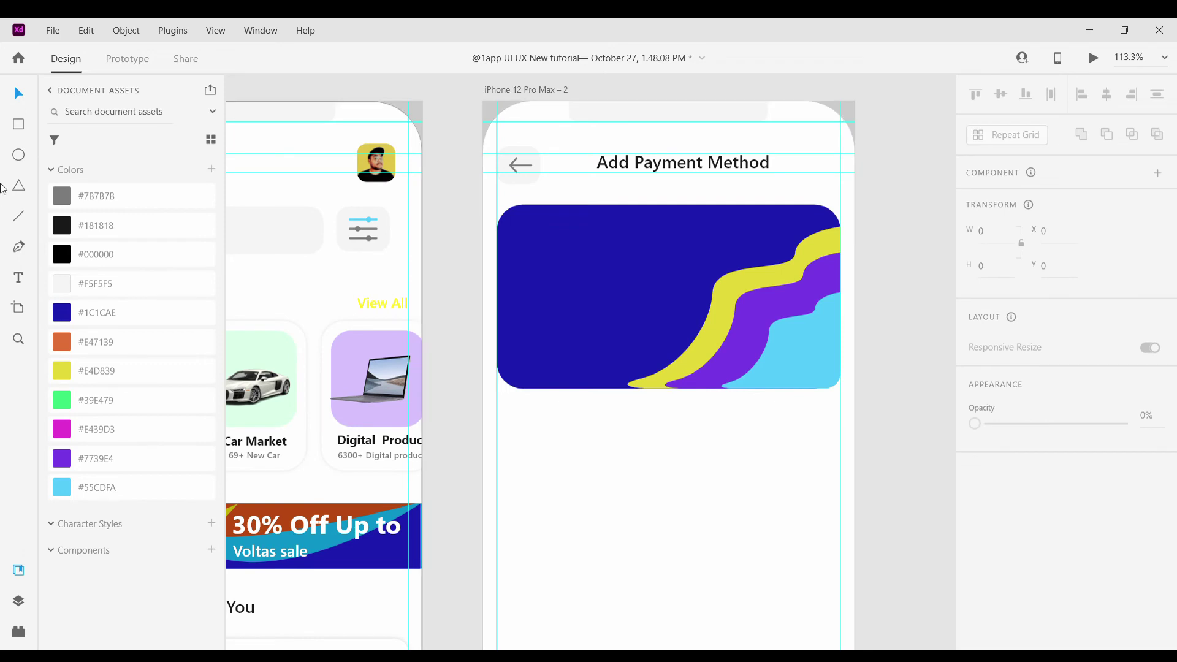
Draw a small 73×71 rectangle below the card
key("r")
scroll(535, 342, "down", 2)
scroll(536, 342, "up", 3)
left_click_drag(498, 327, 570, 432)
scroll(620, 393, "down", 5)
scroll(564, 391, "up", 3)
scroll(533, 396, "down", 5)
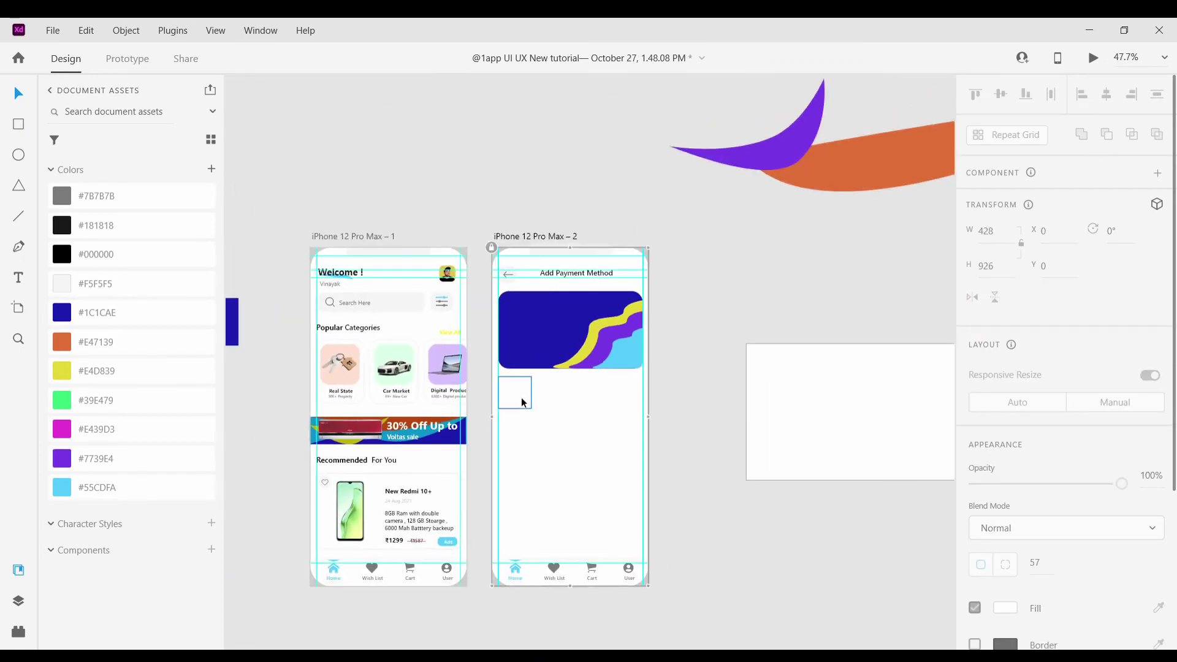
Move the square beside the phone, round its corners to radius 19, and fill it magenta #E439D3
left_click_drag(528, 396, 759, 335)
left_click(760, 295)
scroll(700, 304, "up", 6)
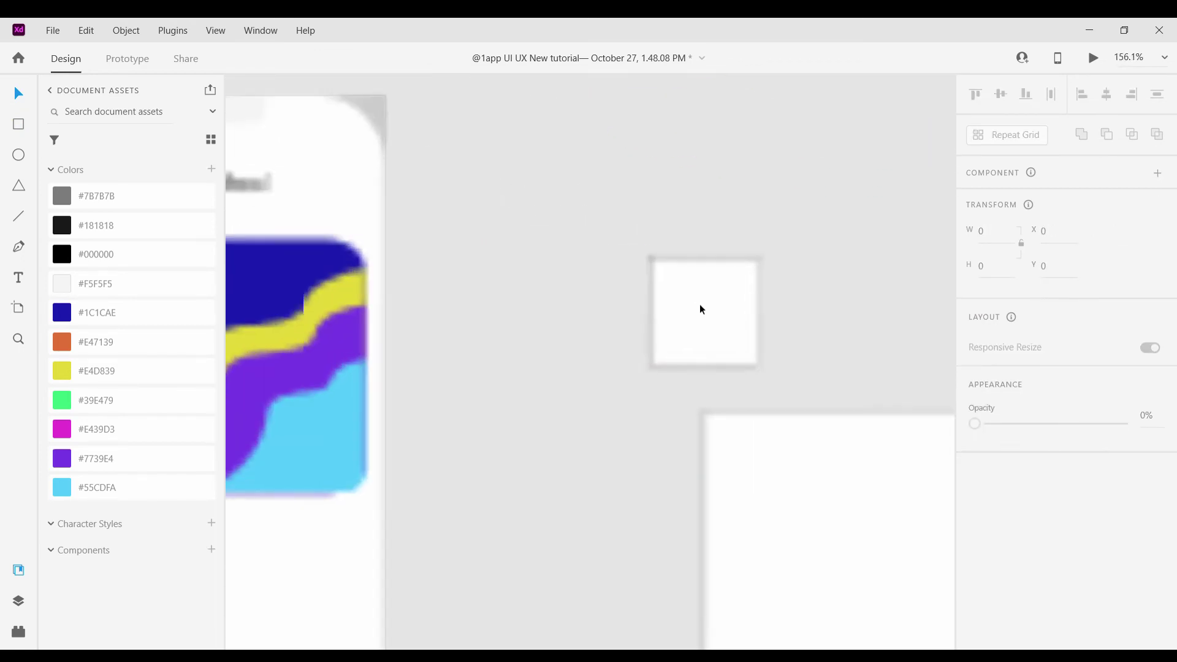
left_click(645, 252)
left_click_drag(647, 252, 664, 263)
left_click_drag(664, 263, 471, 226)
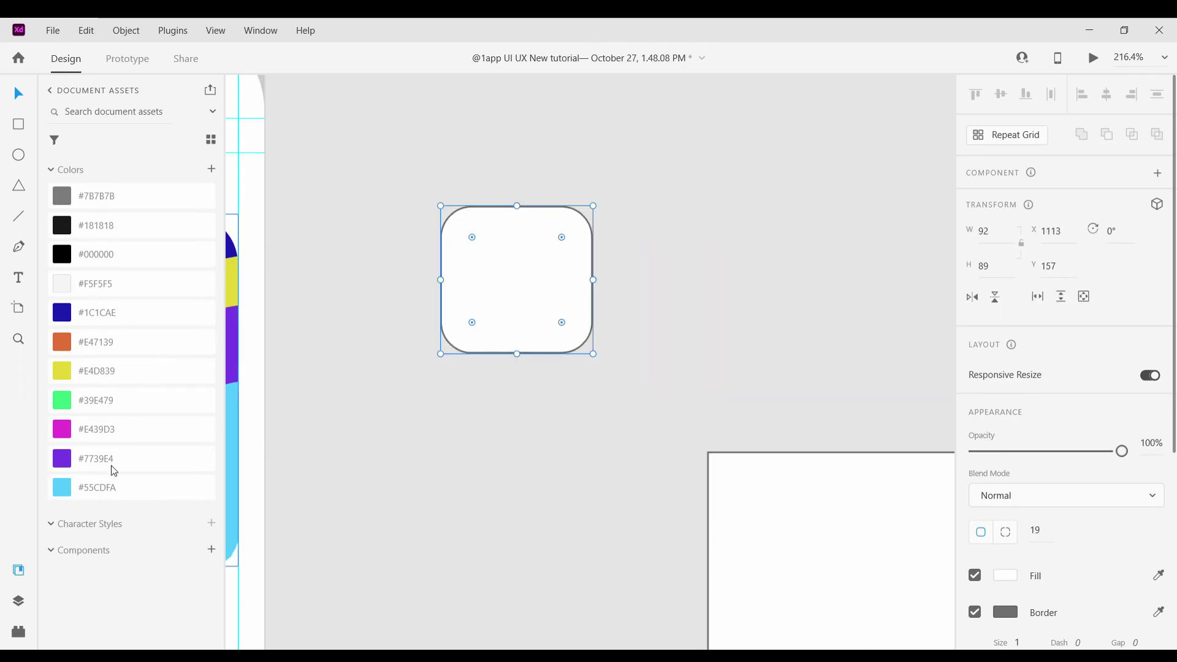
left_click(86, 313)
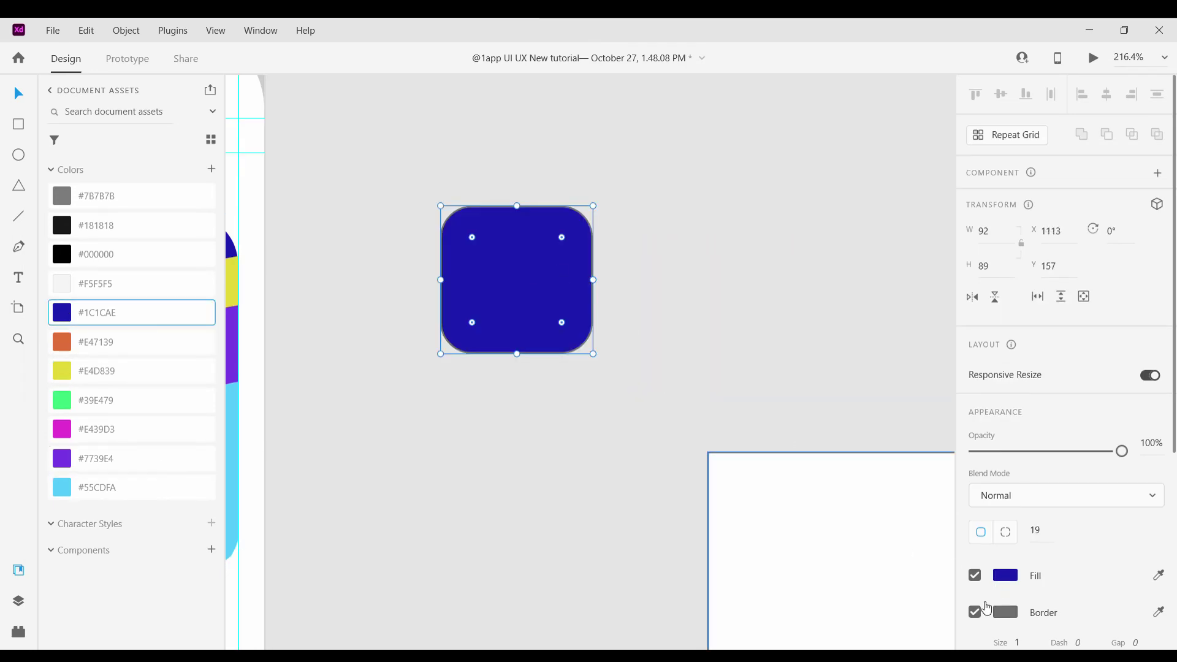
left_click(154, 431)
left_click(644, 220)
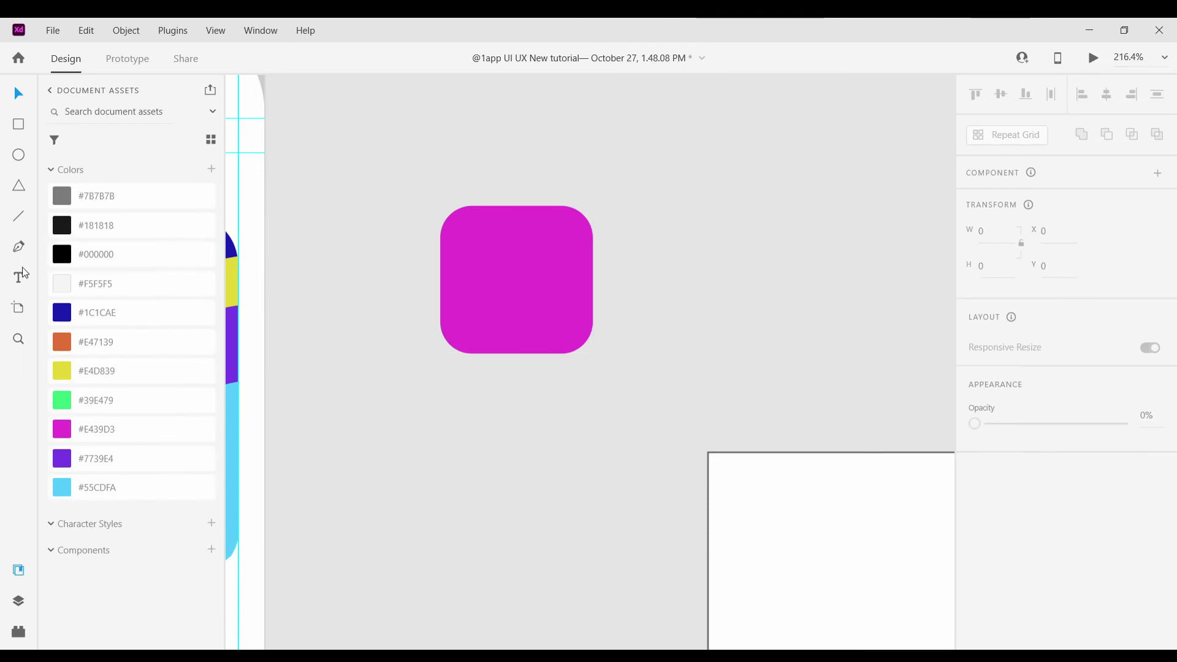
Trace a first wave path along the icon's rounded corner, then delete it
left_click(469, 350)
left_click_drag(494, 305, 522, 310)
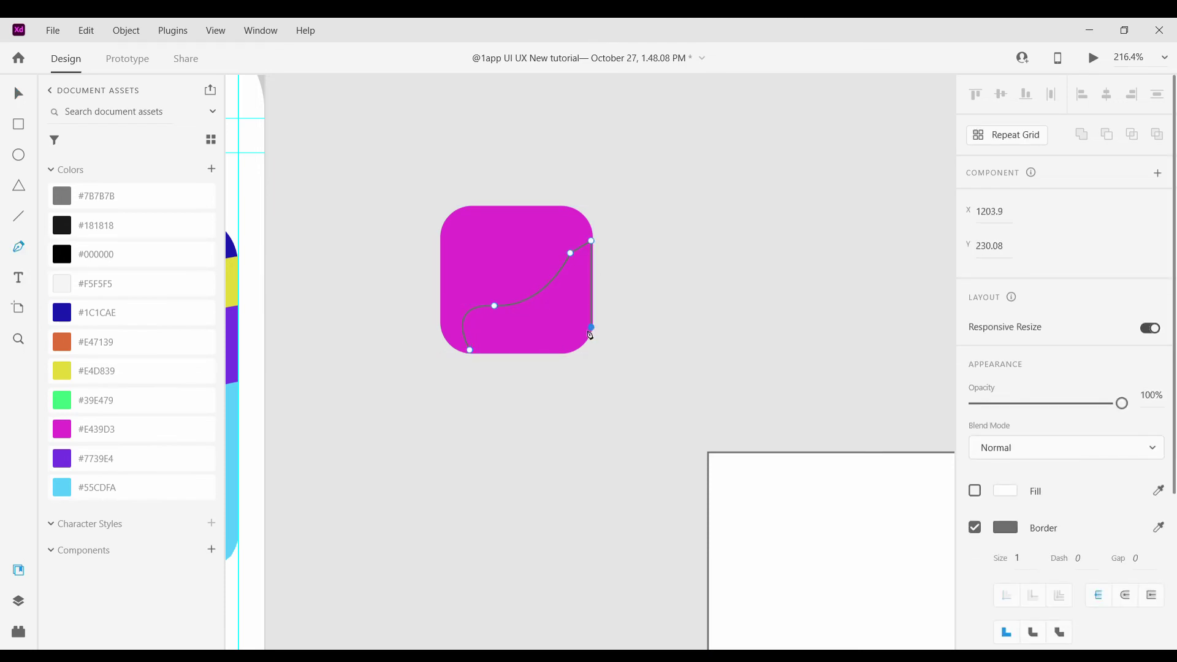
scroll(591, 335, "up", 5)
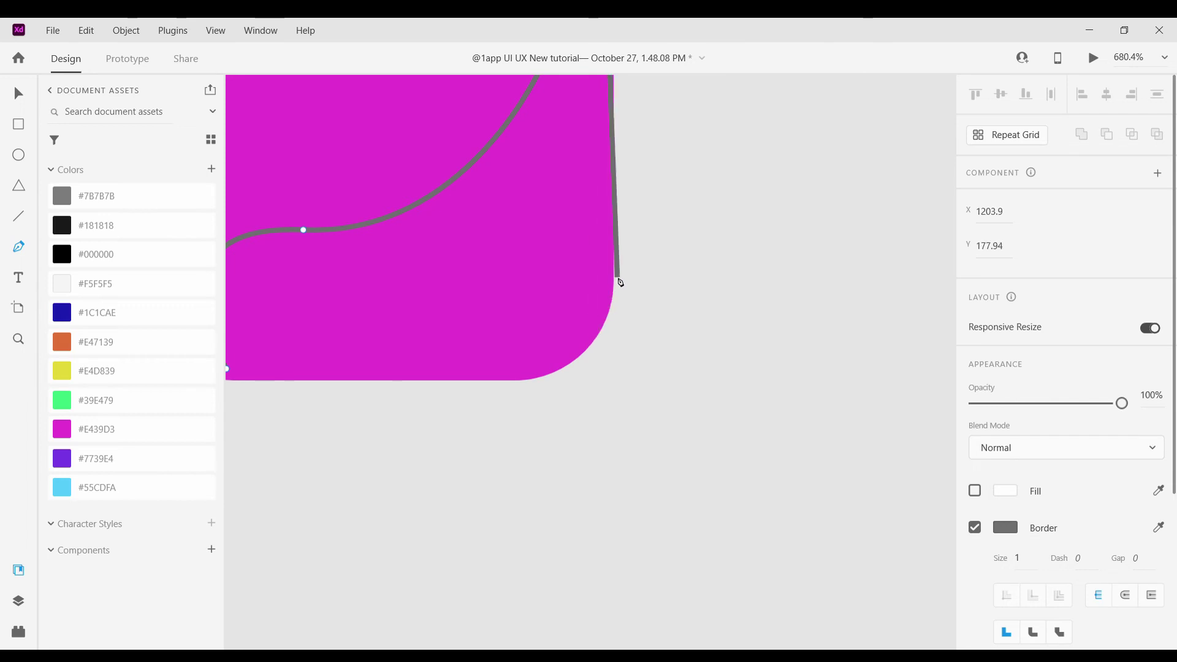
left_click(607, 321)
left_click(590, 347)
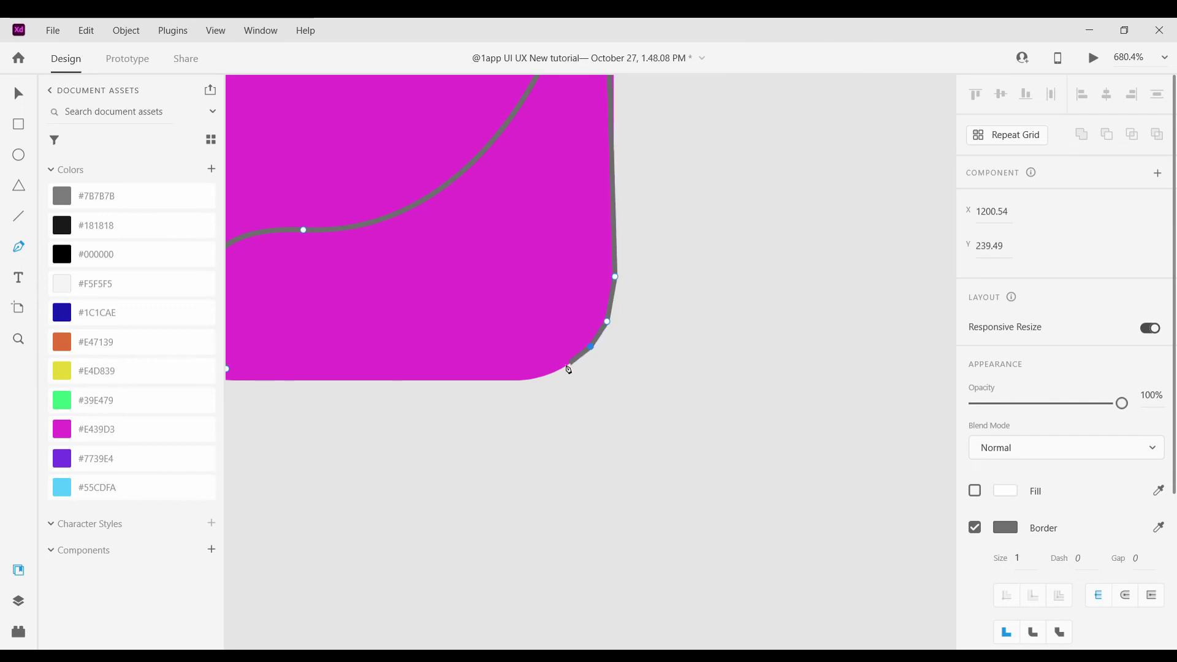
left_click(564, 365)
scroll(429, 380, "left", 3)
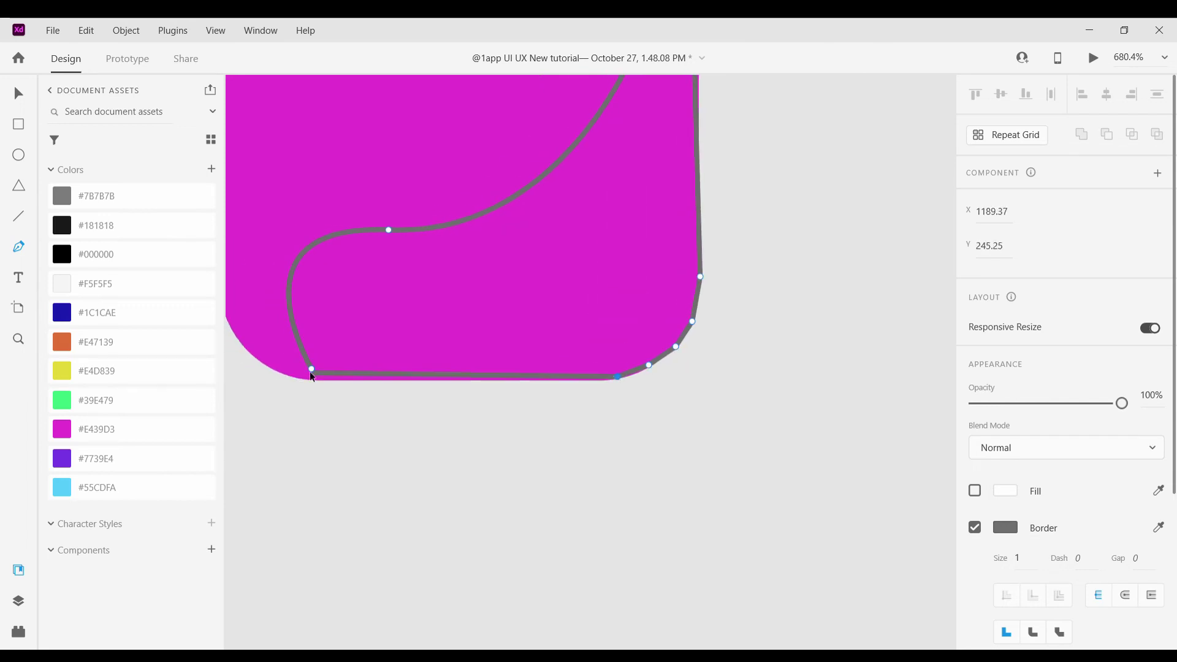
left_click(311, 370)
left_click(23, 91)
scroll(317, 373, "up", 2)
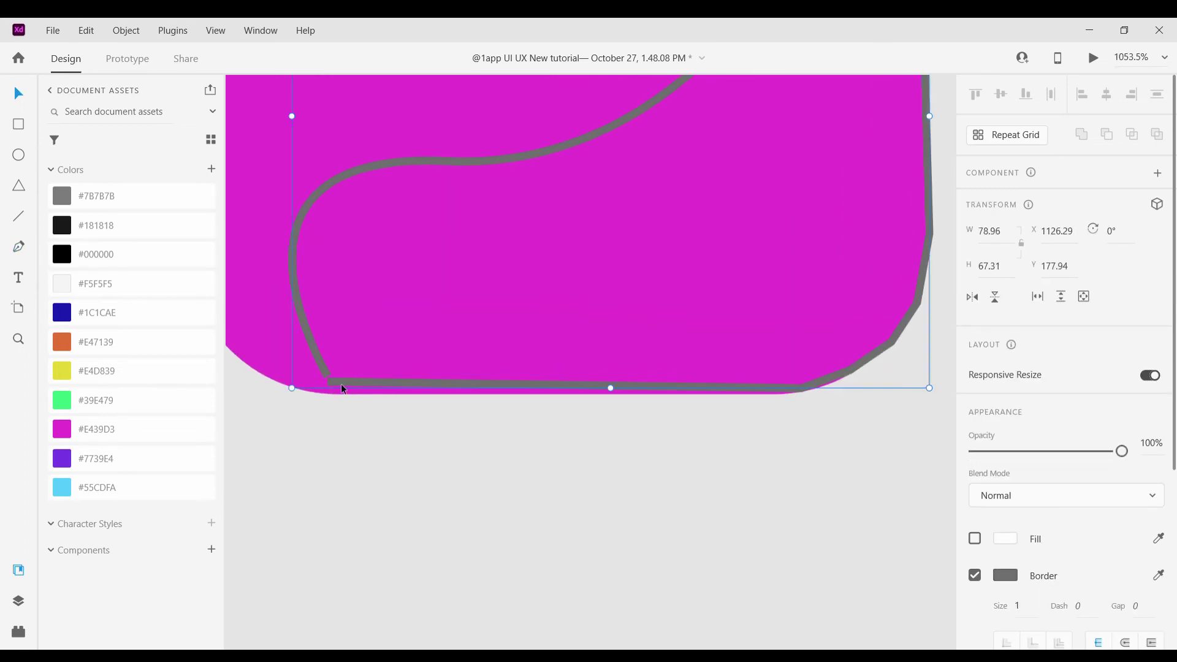
double_click(326, 380)
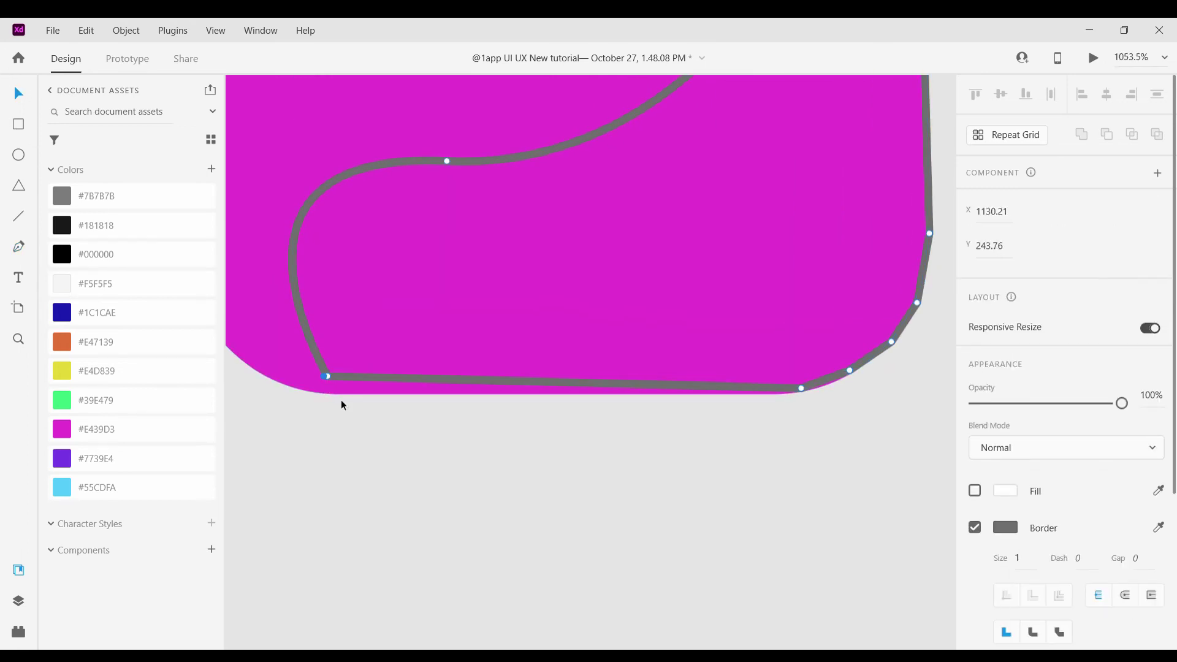
key("Escape")
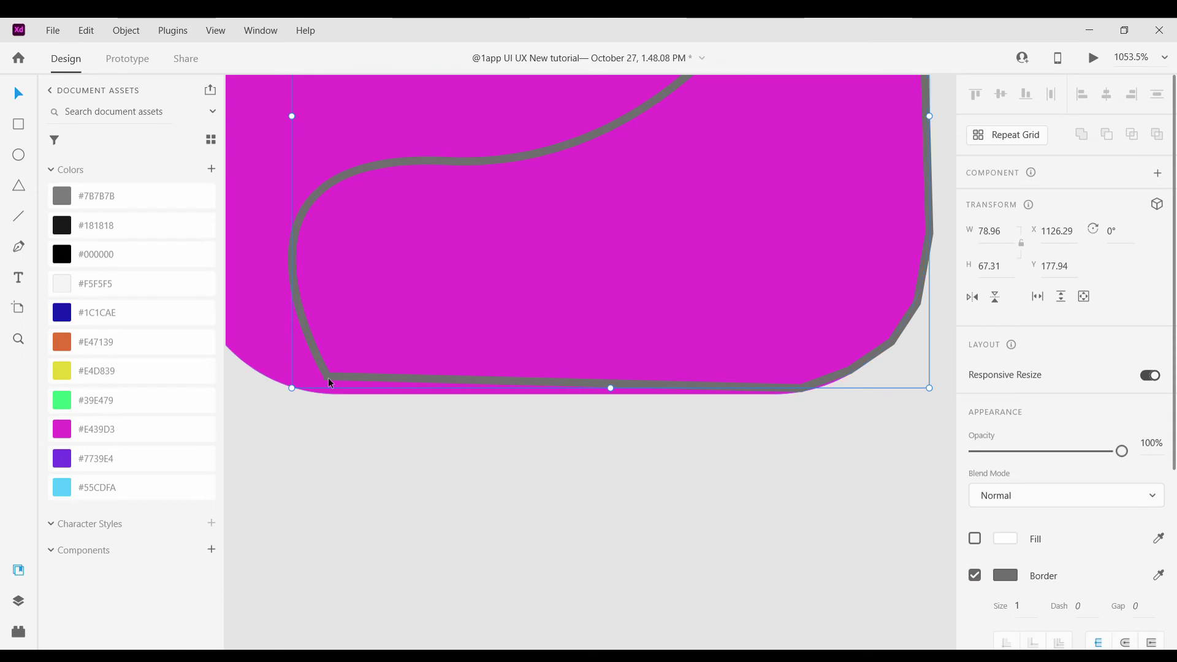
double_click(326, 388)
key("Delete")
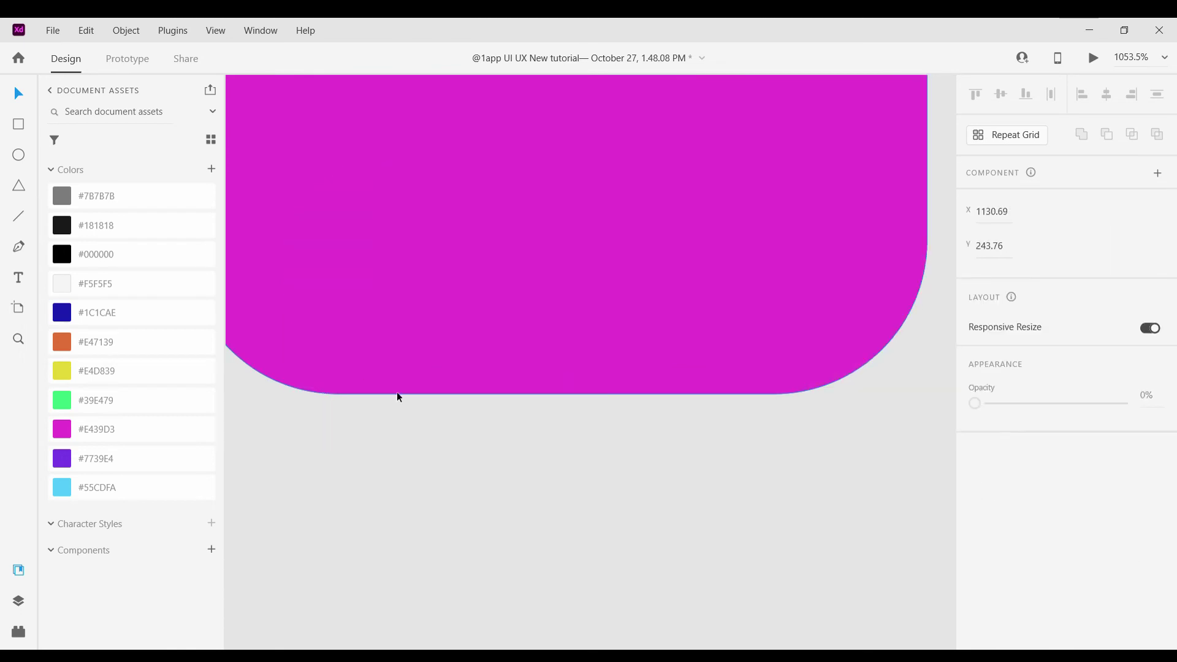
Start a new curved wave path with the Pen tool on the icon's bottom edge
key("p")
left_click(410, 437)
scroll(410, 437, "down", 5)
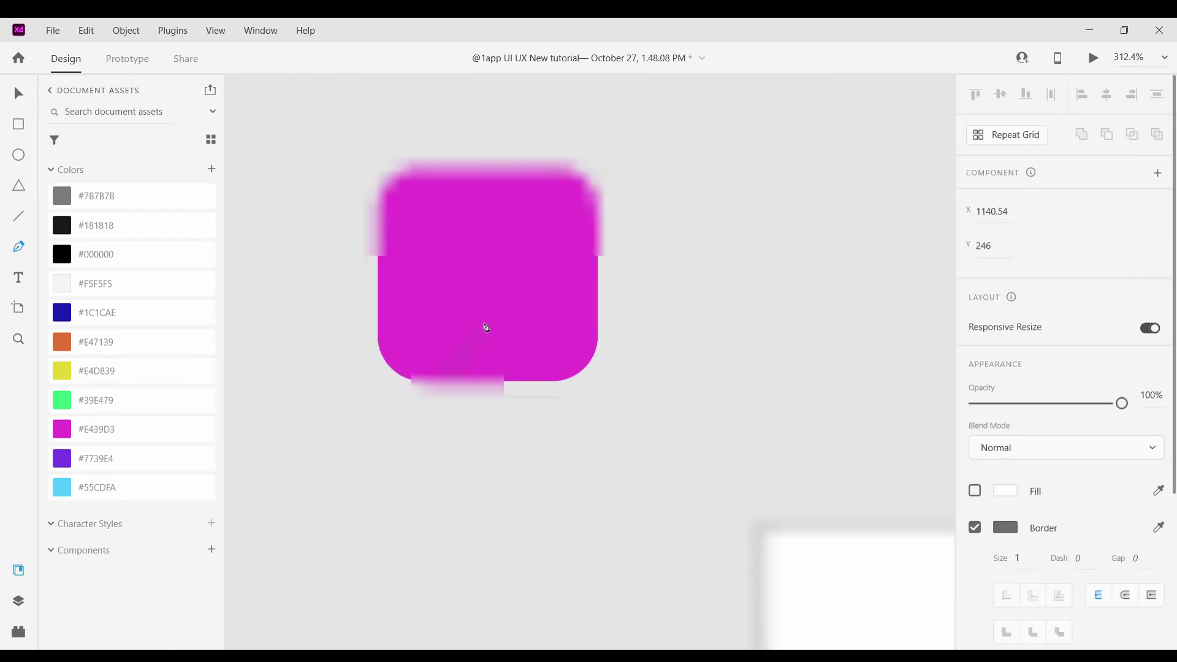
left_click_drag(484, 318, 511, 325)
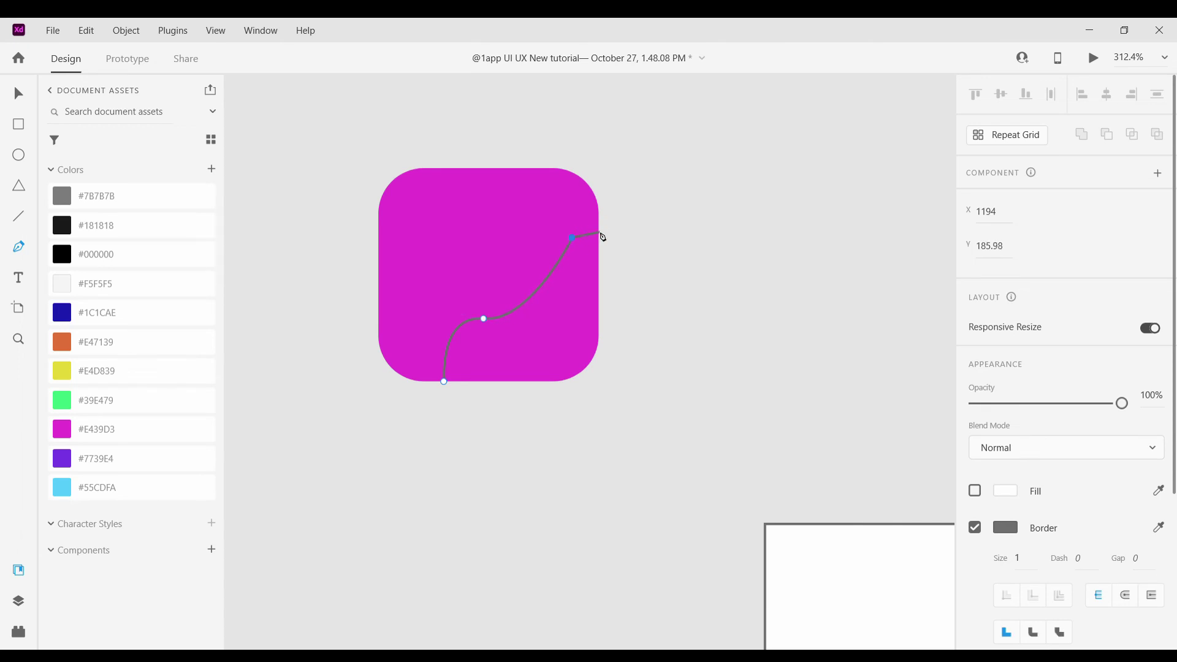
scroll(609, 262, "up", 5)
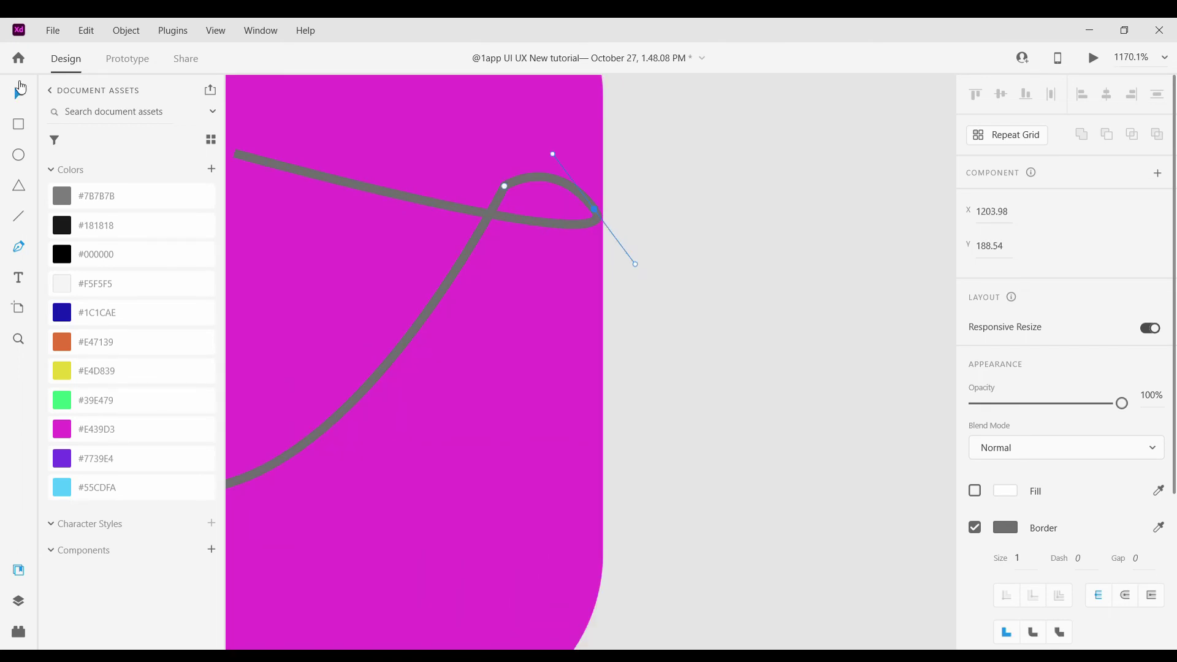
key("Escape")
left_click(597, 209)
left_click(25, 98)
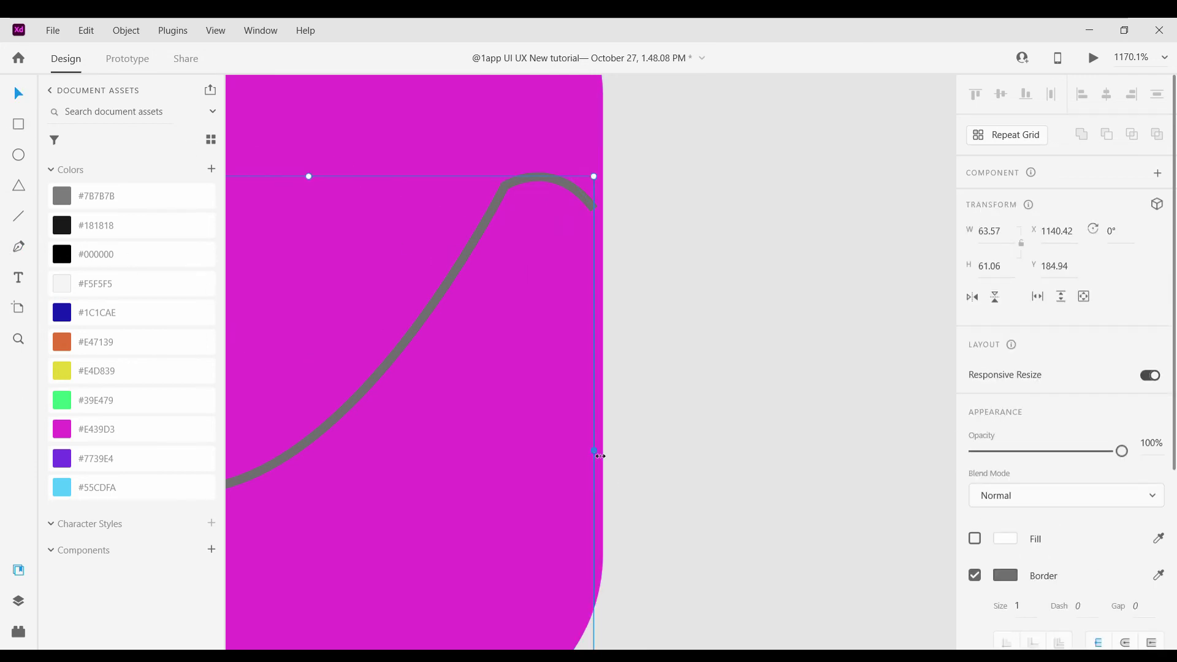
Extend the wave path along the square's bottom edge and up the rounded corner
scroll(609, 455, "down", 5)
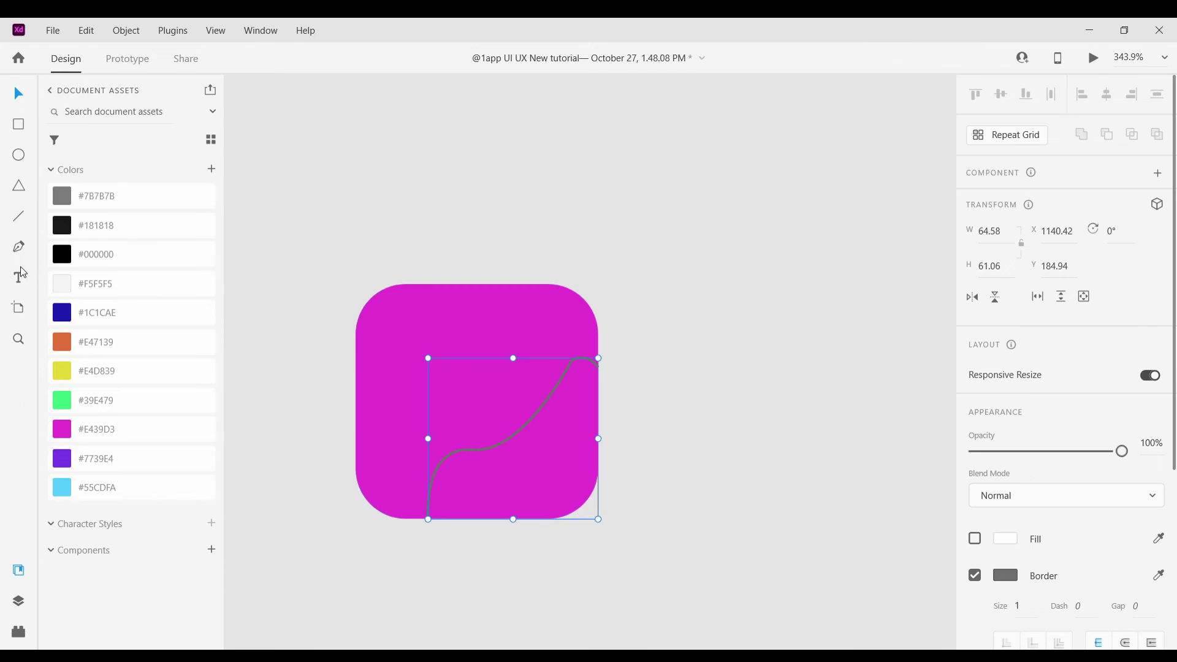
key("p")
scroll(493, 545, "up", 4)
left_click(348, 490)
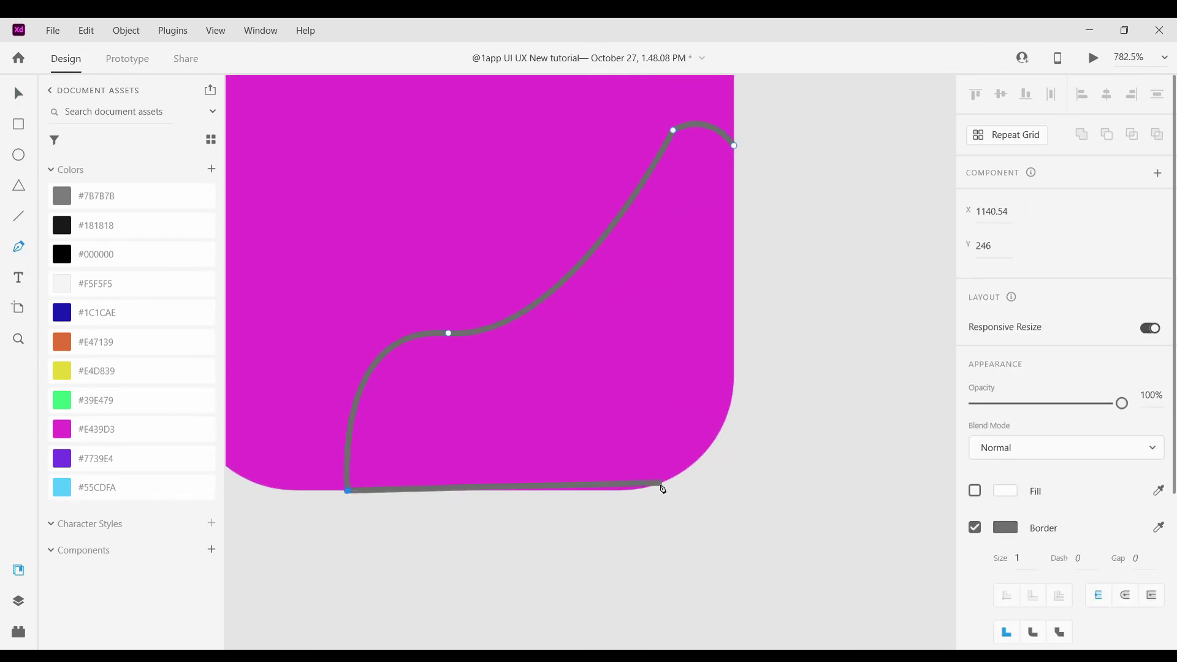
left_click(638, 487)
scroll(680, 477, "up", 5)
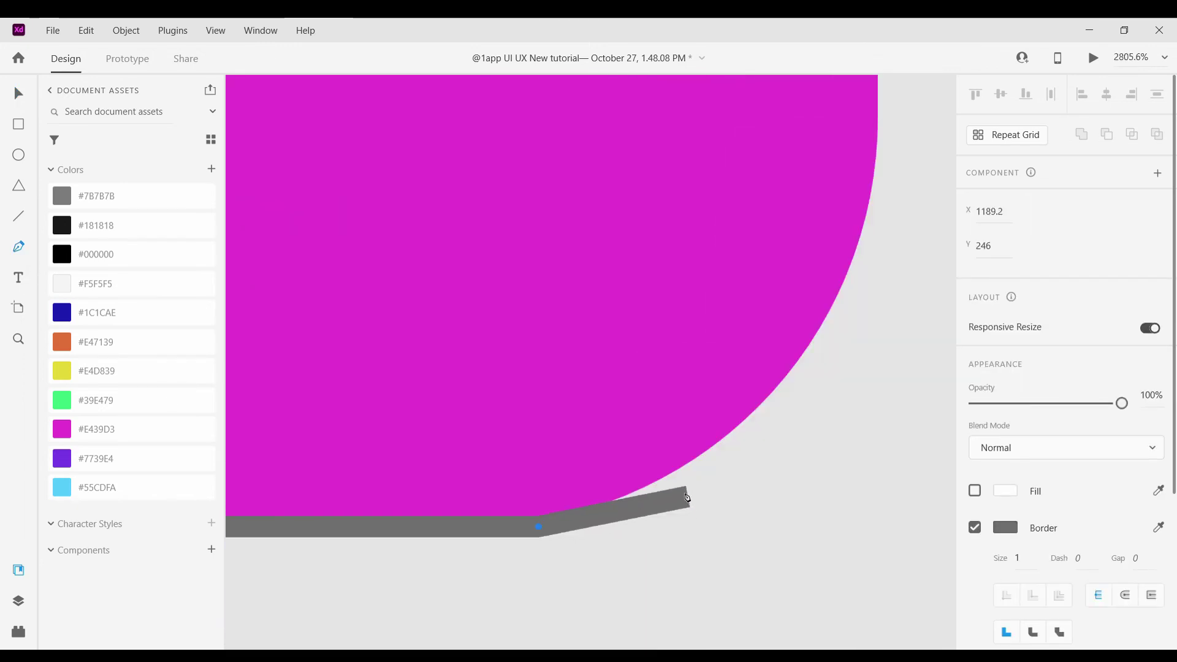
left_click(671, 481)
left_click(724, 435)
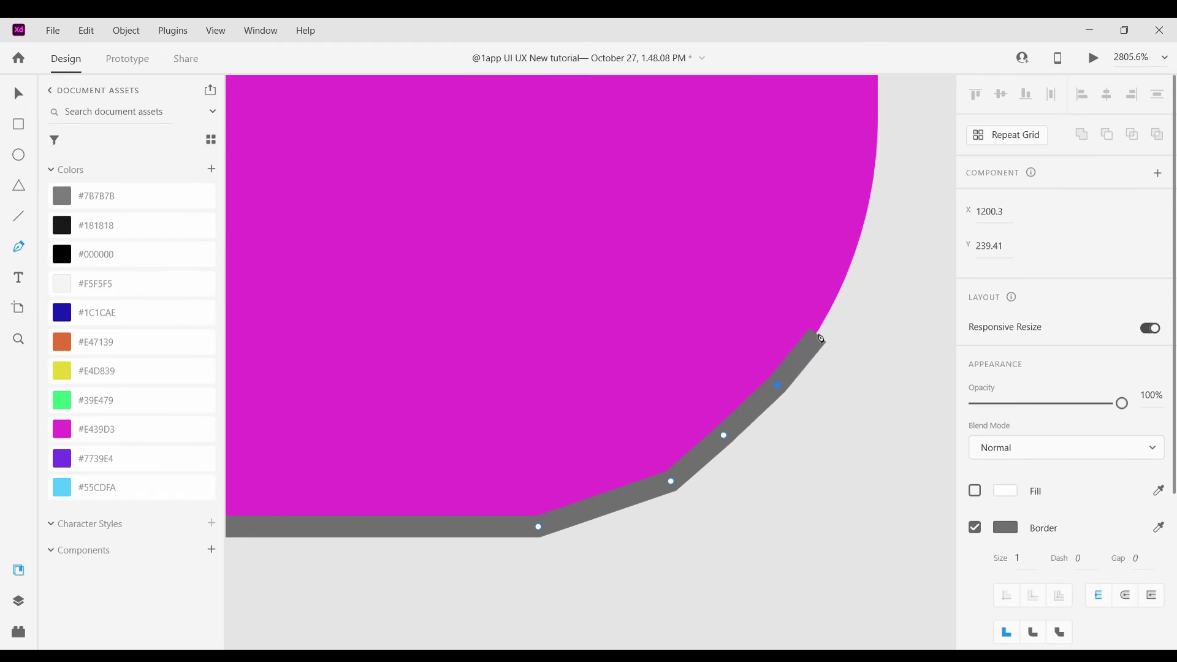
scroll(851, 265, "up", 3)
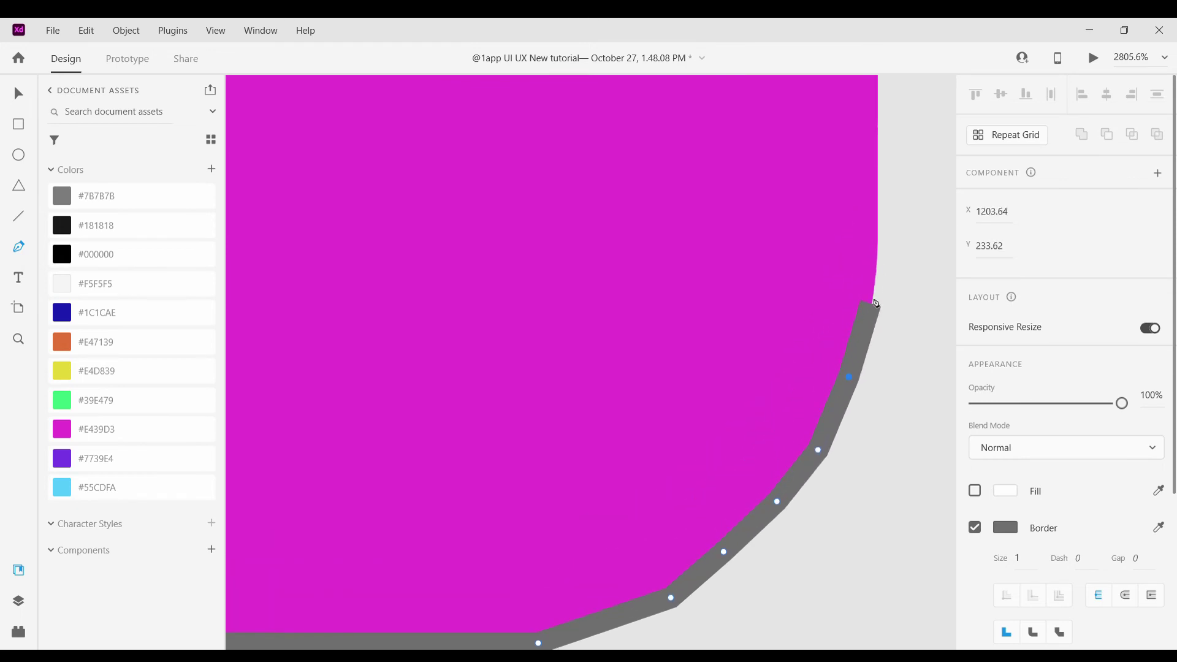
scroll(876, 153, "up", 2)
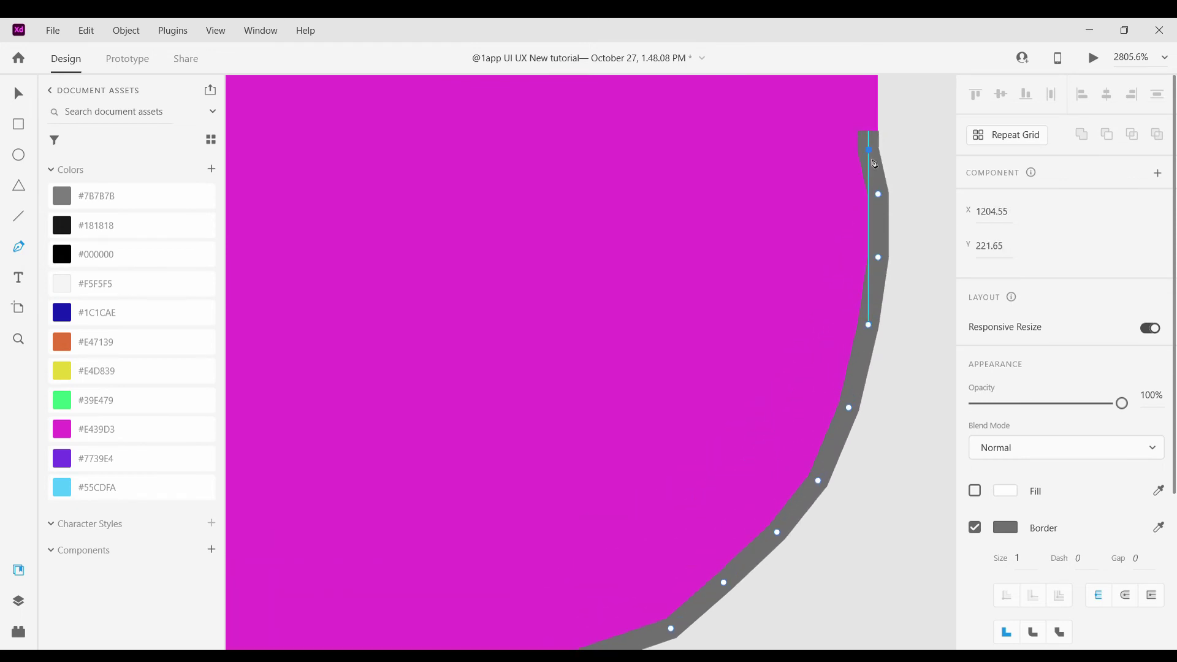
scroll(879, 239, "down", 4)
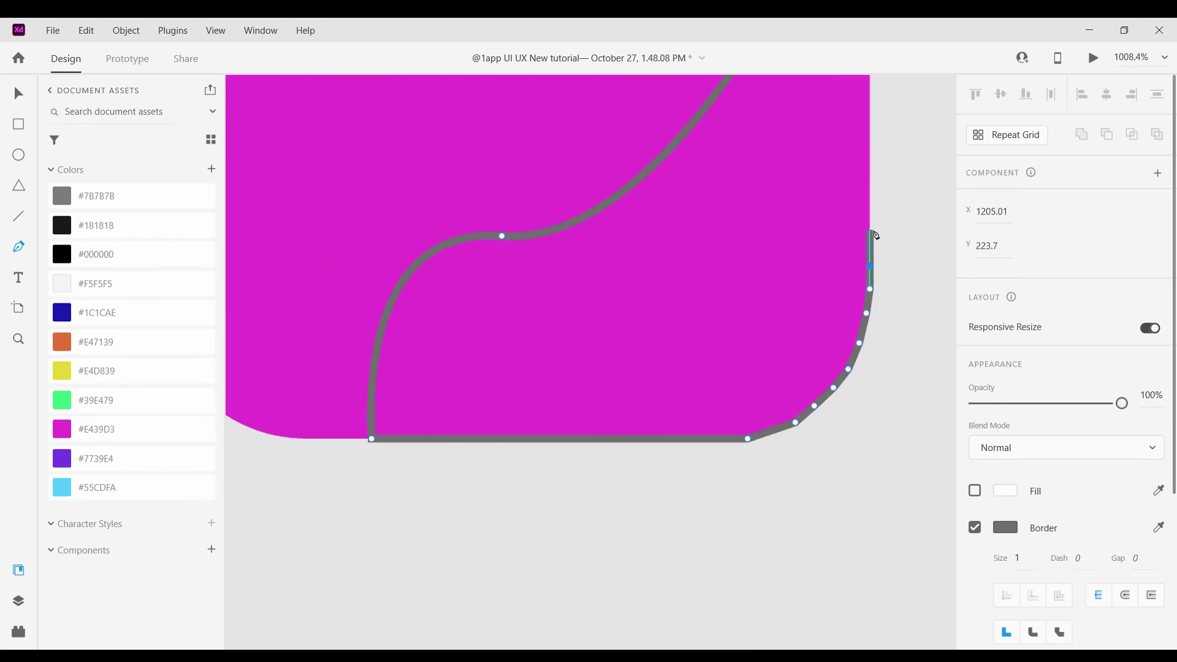
scroll(880, 208, "up", 4)
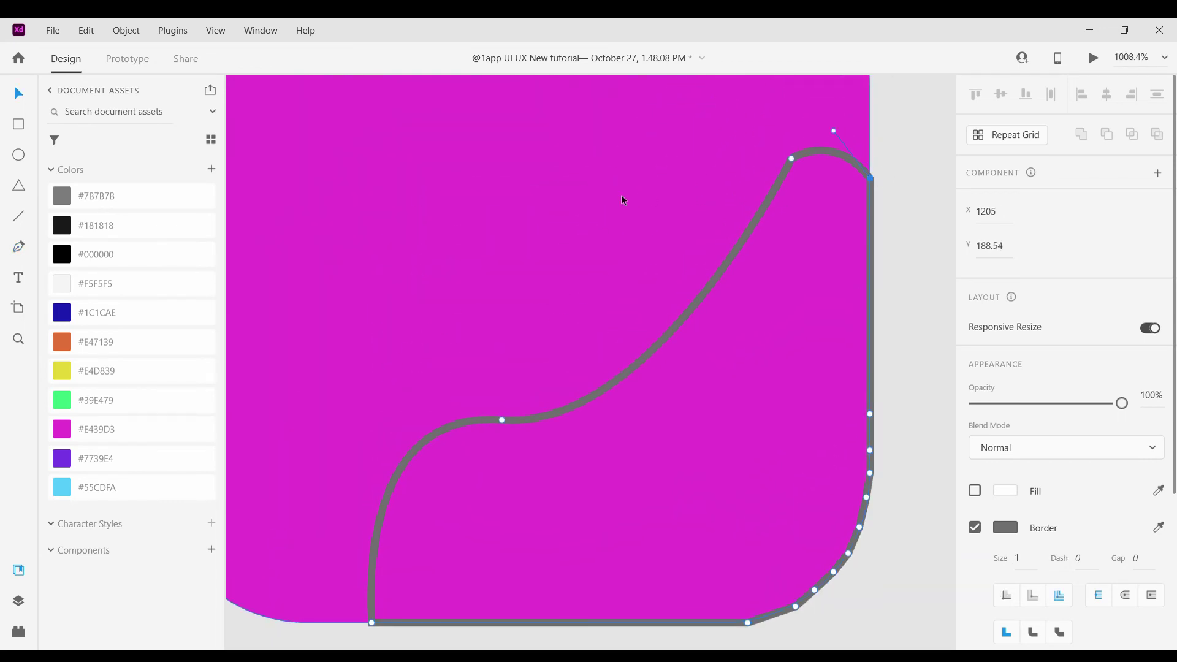
left_click(19, 126)
Fill the wave with #E47139, remove its border, and align it to the icon's bottom edge
left_click(62, 346)
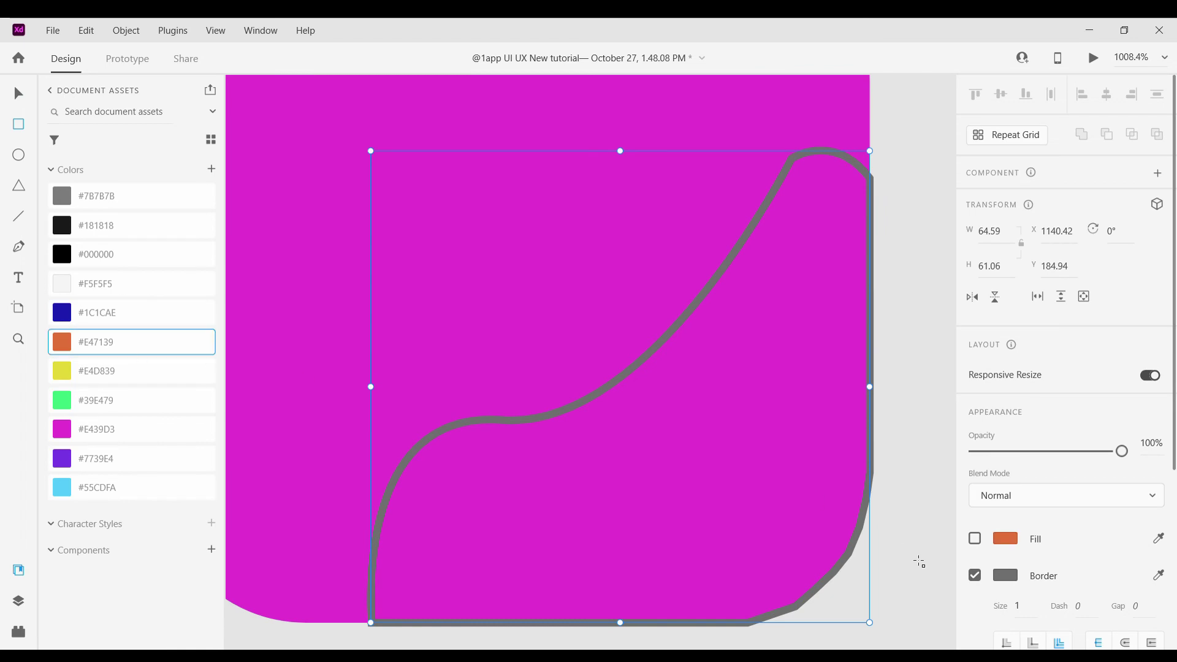
left_click(974, 538)
left_click(975, 575)
scroll(790, 509, "down", 5)
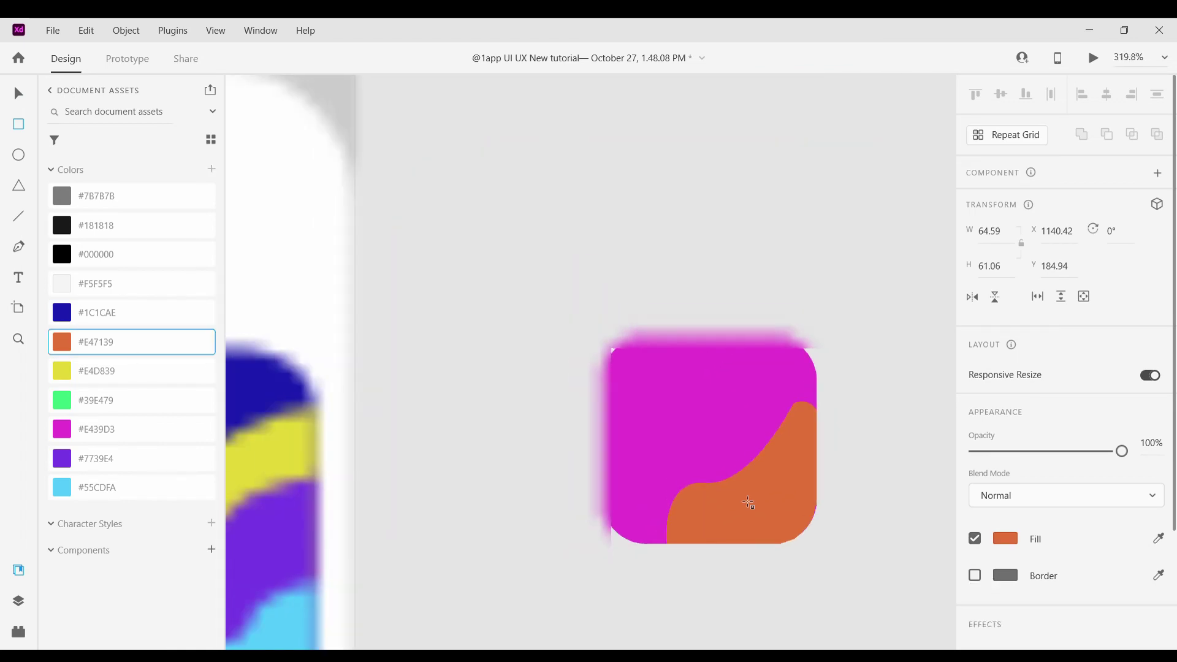
left_click_drag(666, 402, 625, 364)
key("r")
left_click_drag(799, 453, 802, 458)
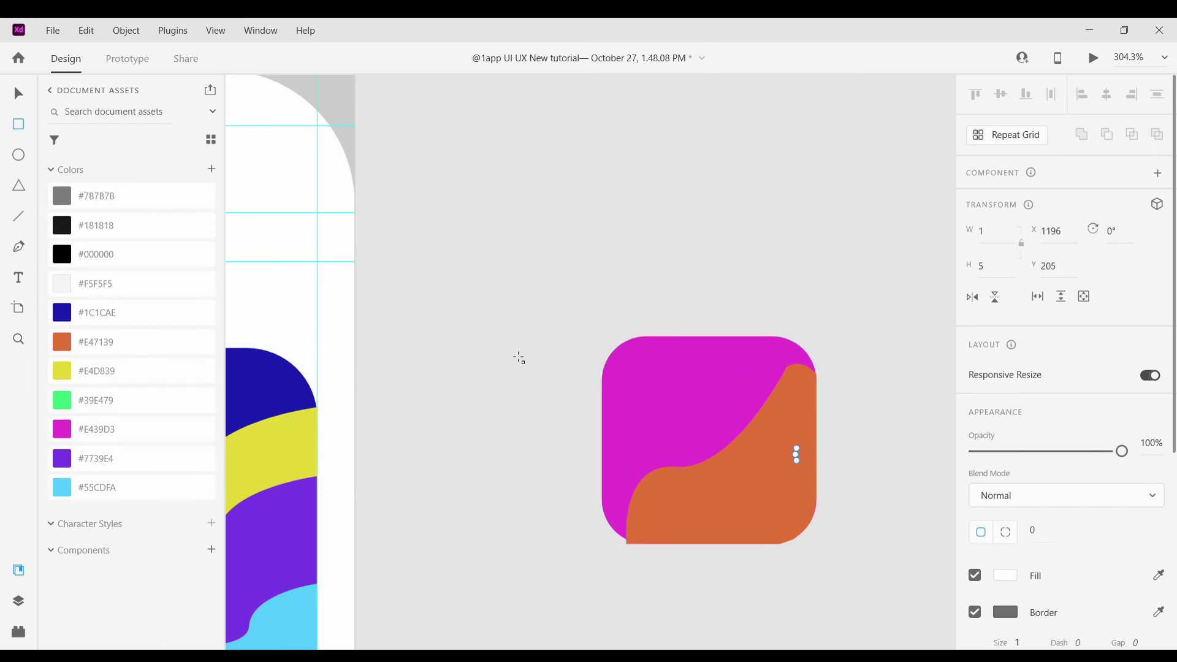
key("ctrl+z")
left_click_drag(728, 488, 831, 546)
Colour the copied wave yellow #E4D839 and offset it up-left of the orange wave
left_click(62, 371)
left_click(766, 465)
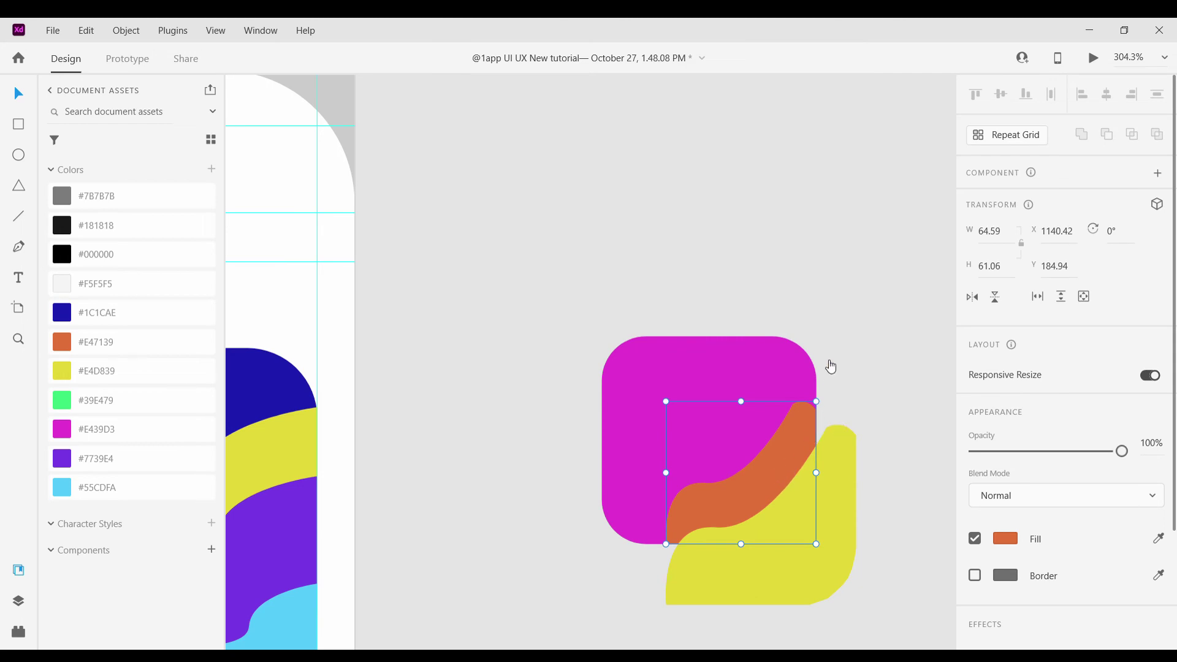
scroll(821, 589, "up", 2)
scroll(821, 589, "up", 1)
left_click_drag(821, 590, 773, 483)
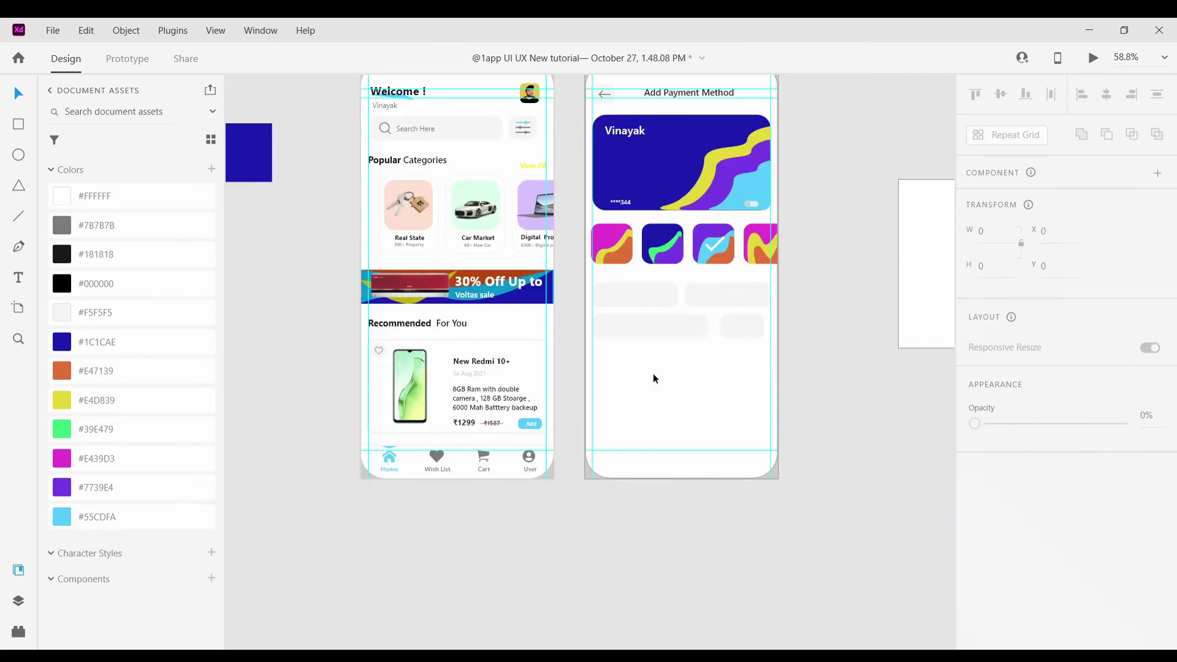
left_click(742, 324)
Delete the spare rectangle and widen a grey placeholder into a full-width field
key("Delete")
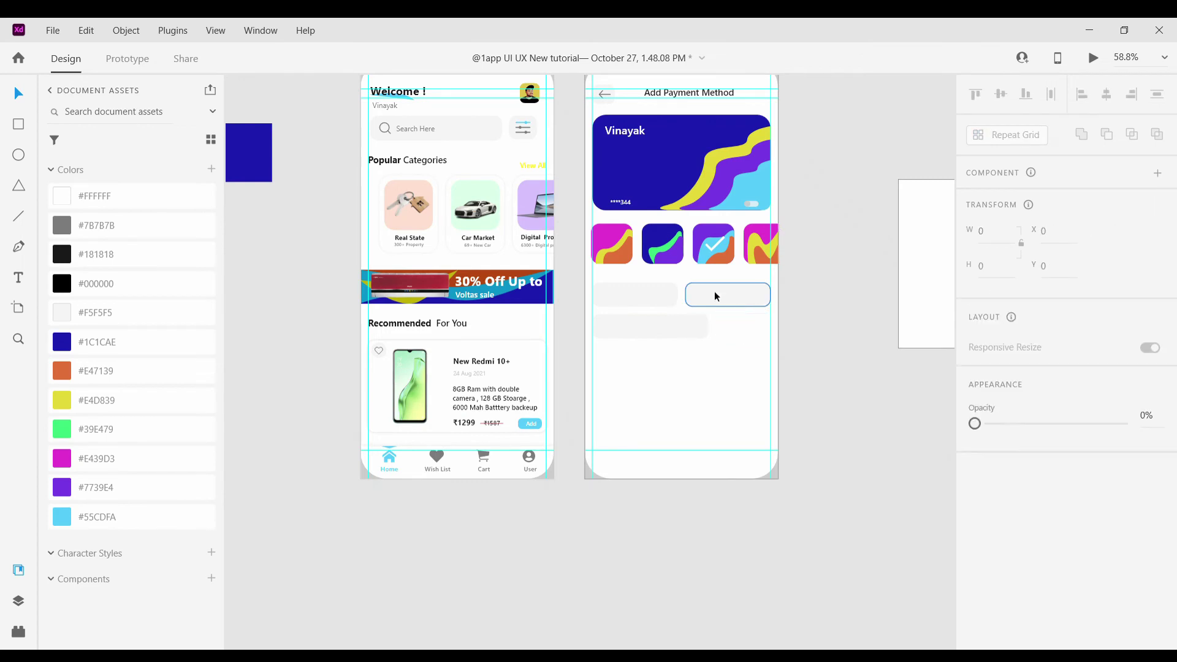
left_click_drag(715, 292, 861, 375)
left_click_drag(646, 318, 898, 547)
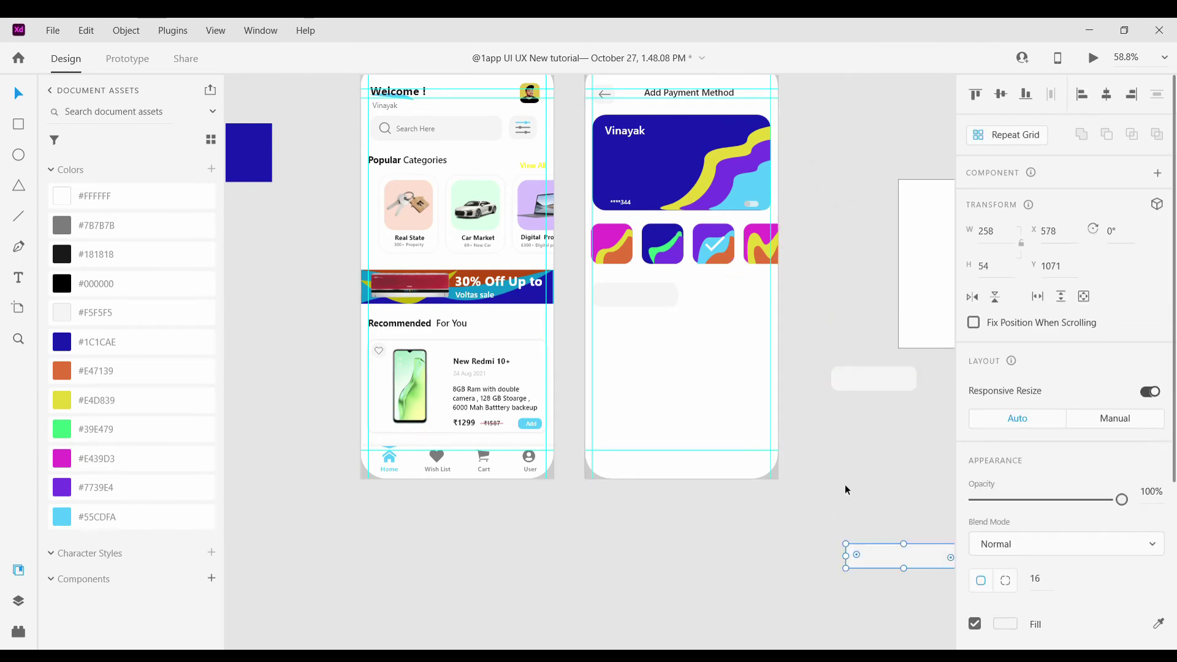
left_click(674, 300)
left_click_drag(677, 295, 685, 370)
key("ctrl+z")
left_click_drag(665, 302, 667, 315)
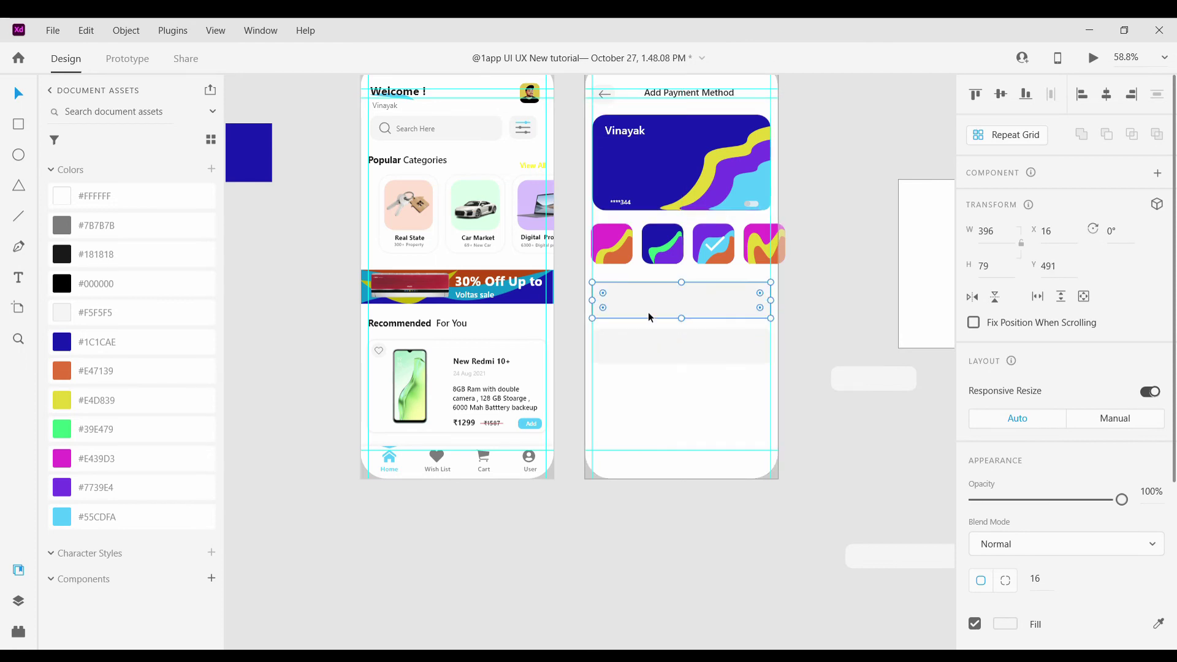
Copy the field below and narrow the copies into two half-width fields
scroll(653, 306, "up", 5)
left_click_drag(654, 403, 653, 498)
left_click_drag(919, 498, 871, 495)
left_click_drag(732, 502, 716, 491)
left_click(728, 499)
left_click(690, 502)
left_click(738, 491)
scroll(708, 556, "down", 5)
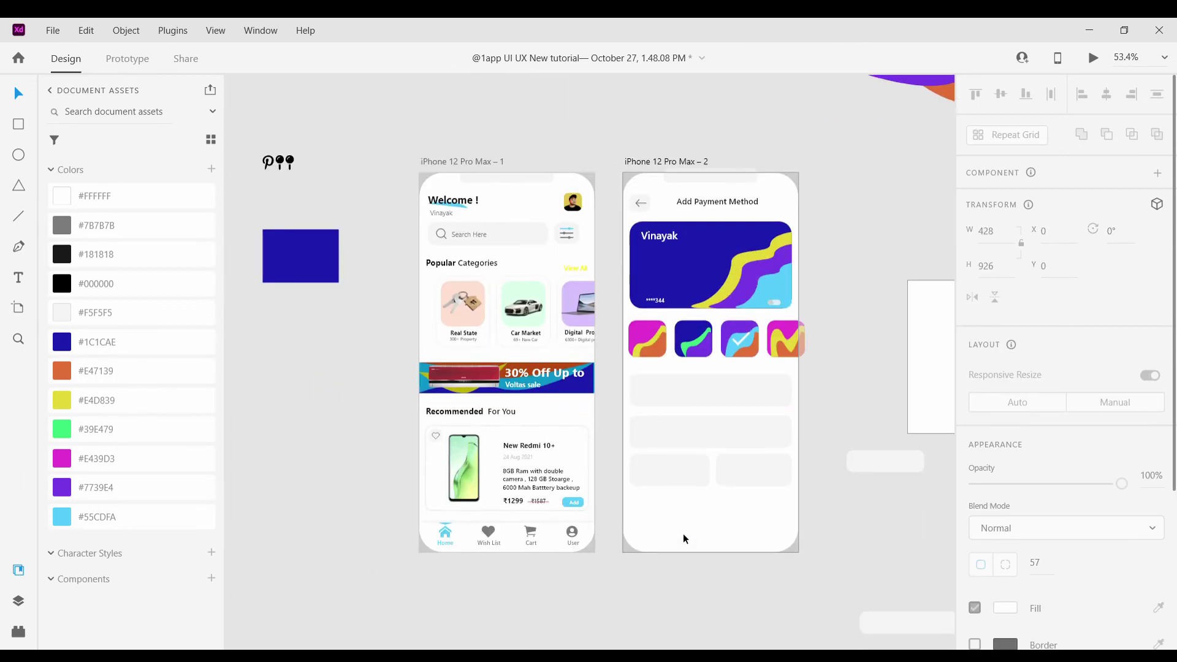
scroll(779, 472, "up", 4)
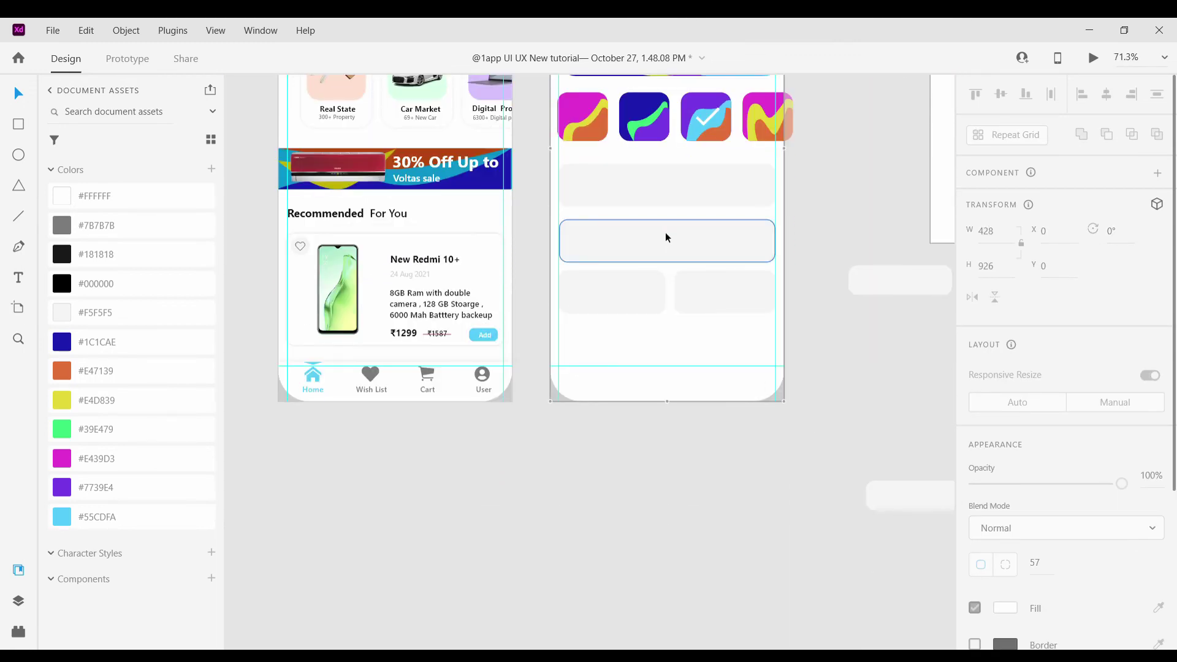
Copy a grey field to the screen's bottom and fill it #55CDFA as the button
left_click(664, 238)
left_click_drag(664, 237, 641, 315)
scroll(646, 367, "up", 5)
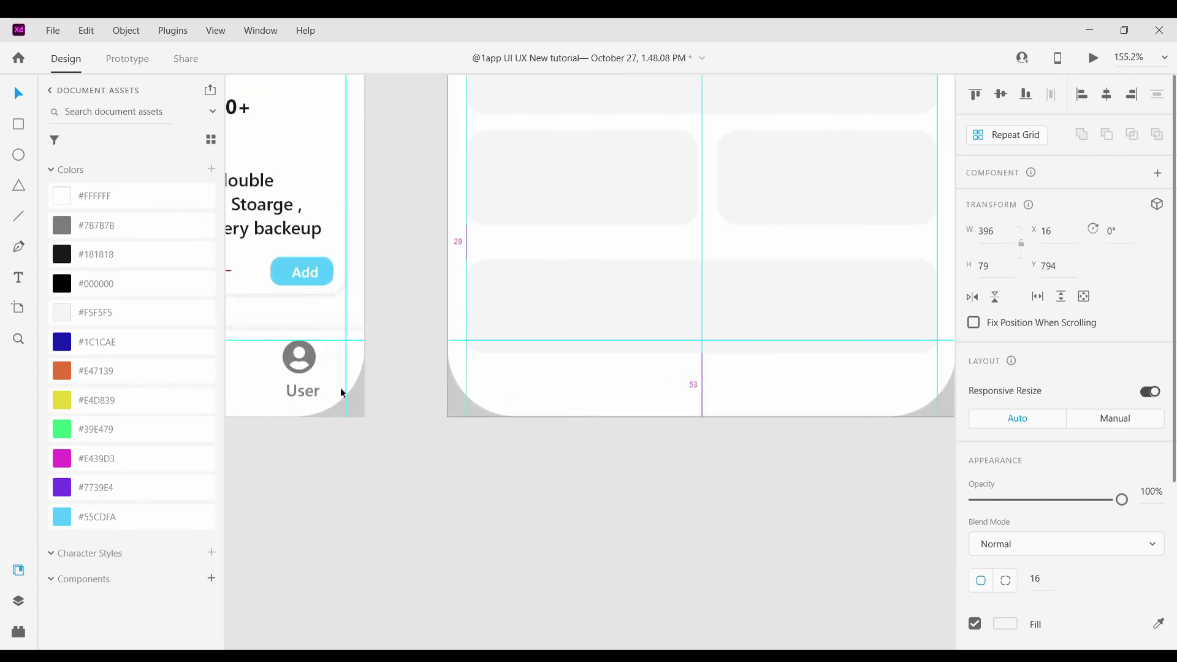
left_click(97, 517)
left_click(603, 474)
scroll(604, 474, "down", 5)
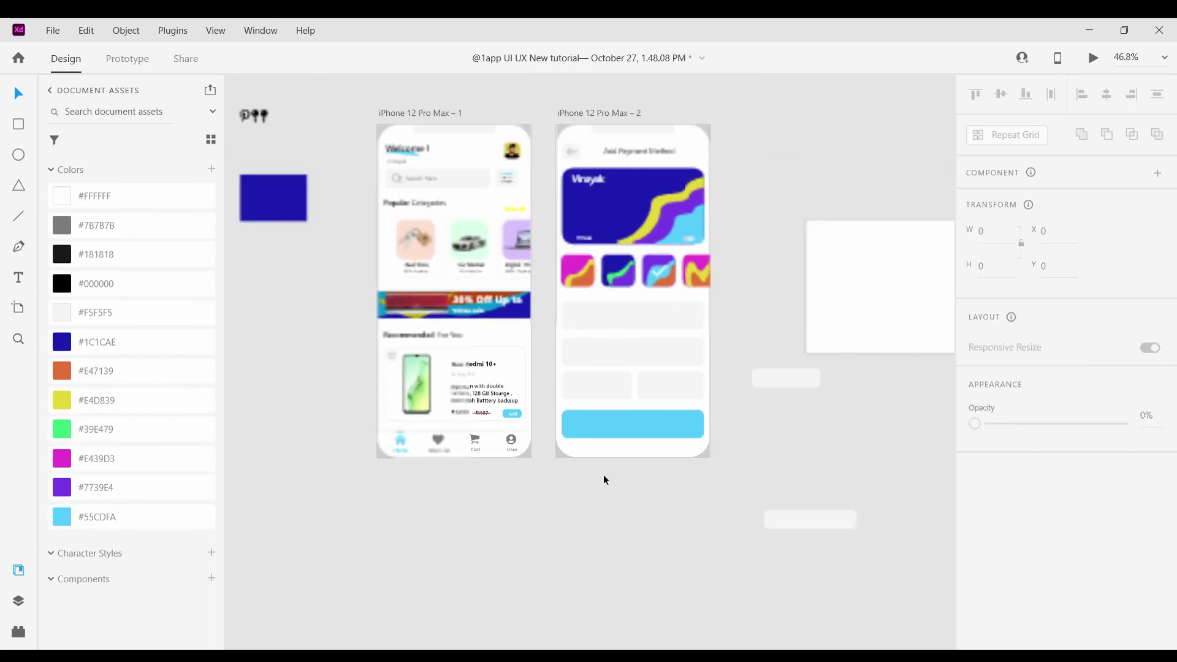
scroll(548, 433, "up", 2)
scroll(548, 433, "up", 2)
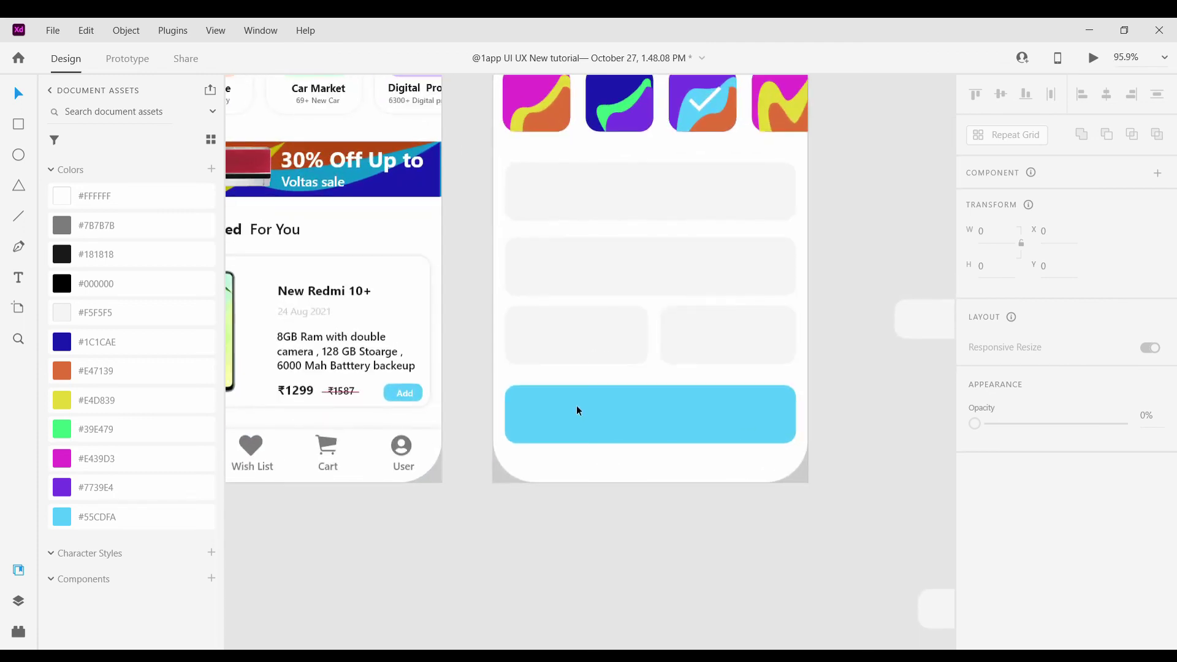
scroll(573, 284, "up", 2)
scroll(672, 137, "up", 3)
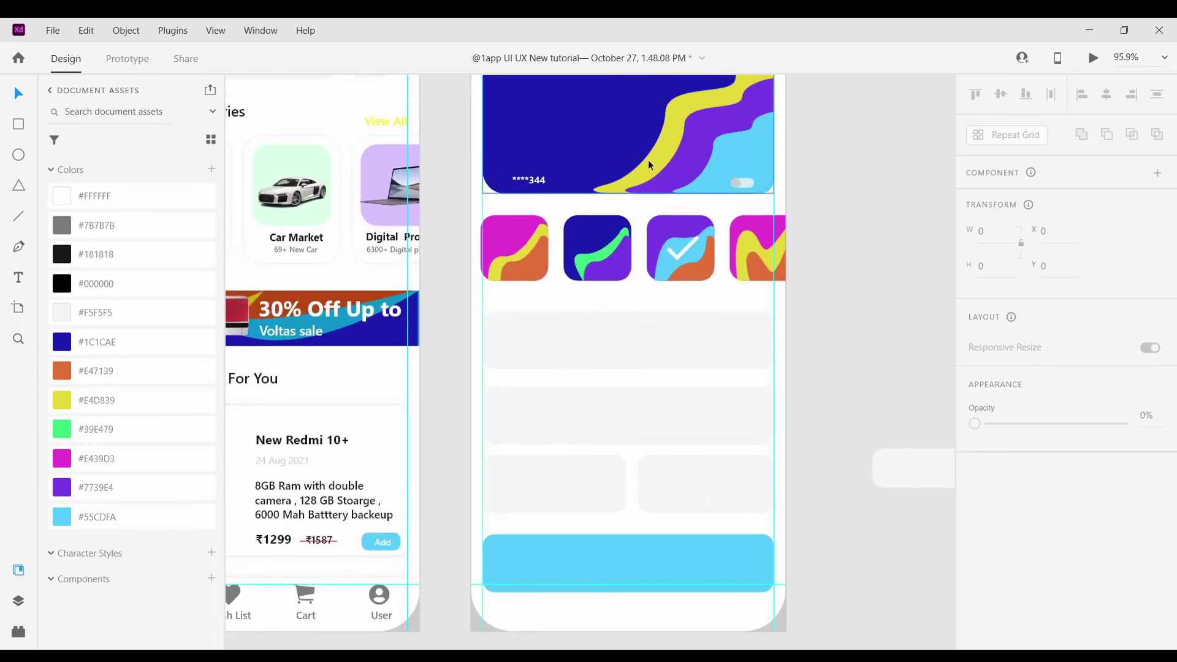
scroll(521, 165, "down", 3)
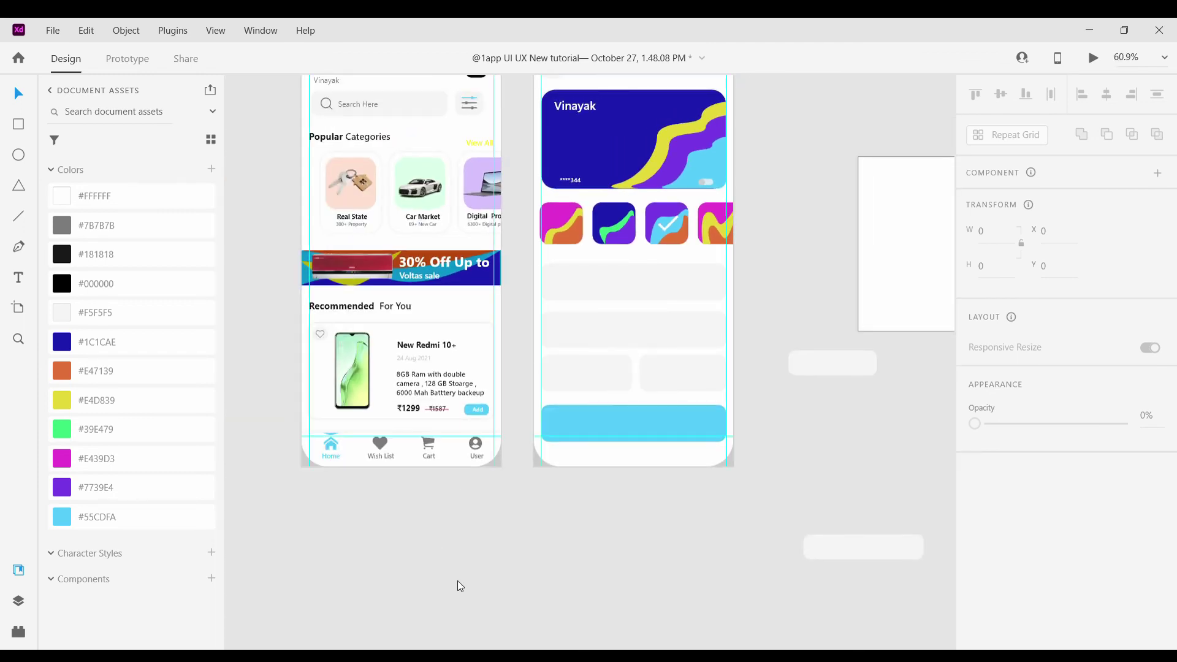
scroll(598, 521, "down", 3)
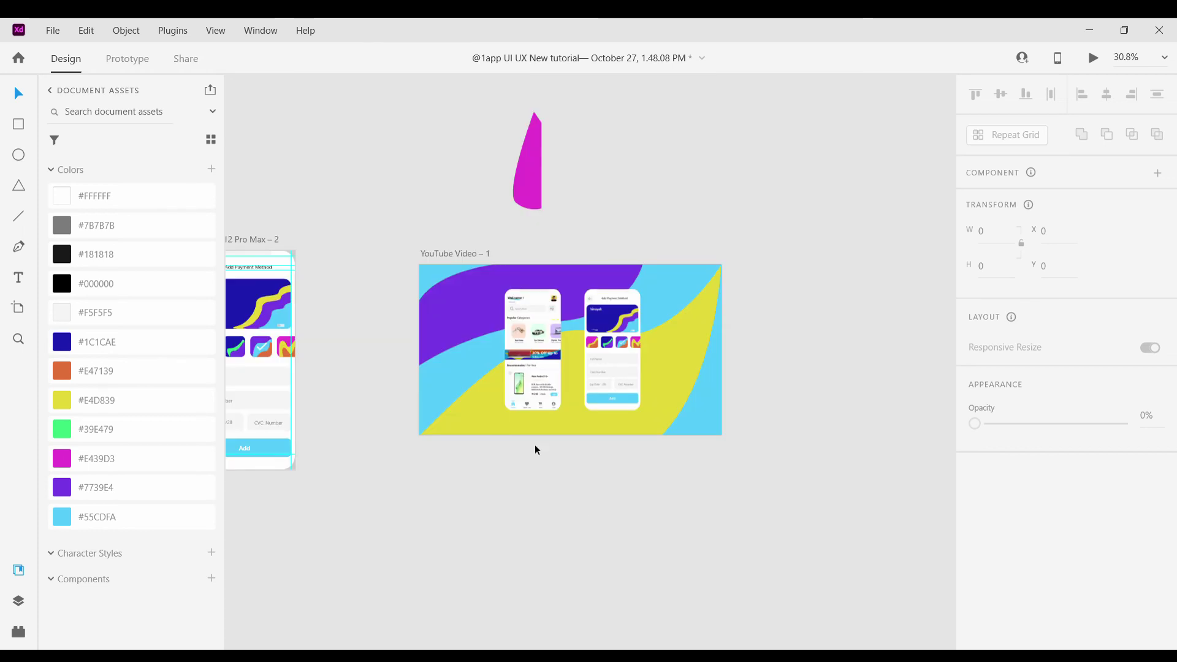
Duplicate the YouTube Video – 1 artboard with Ctrl+D to create YouTube Video – 2
scroll(533, 352, "up", 3)
left_click(550, 296)
left_click(677, 286)
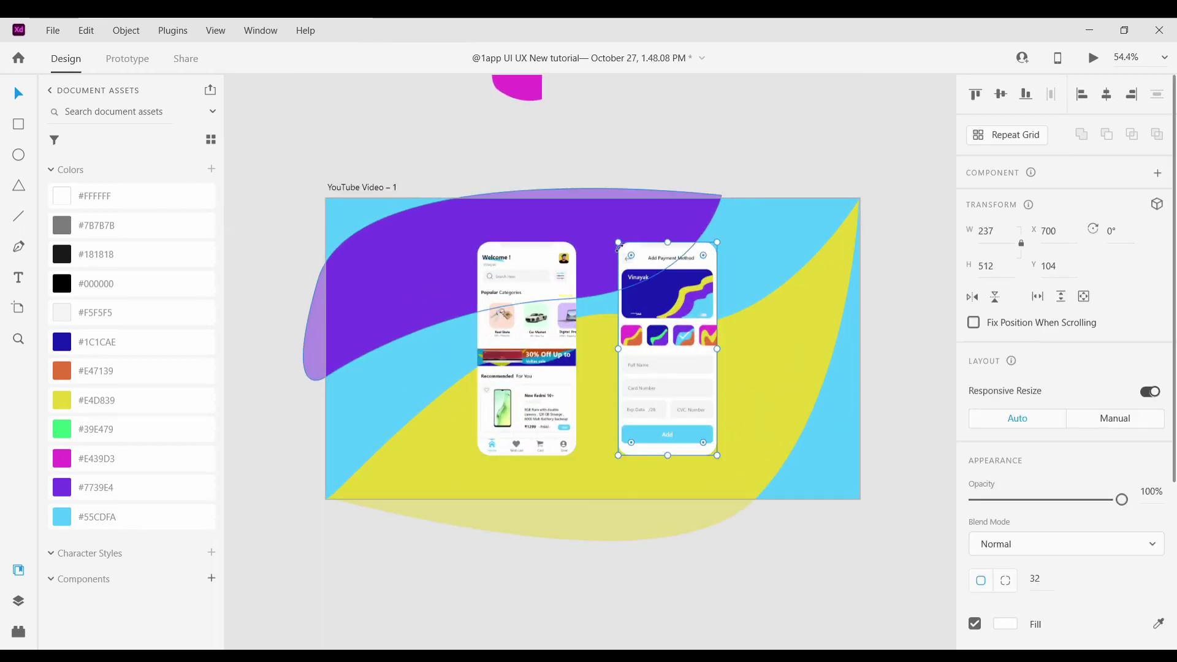
left_click(649, 211)
left_click(837, 326)
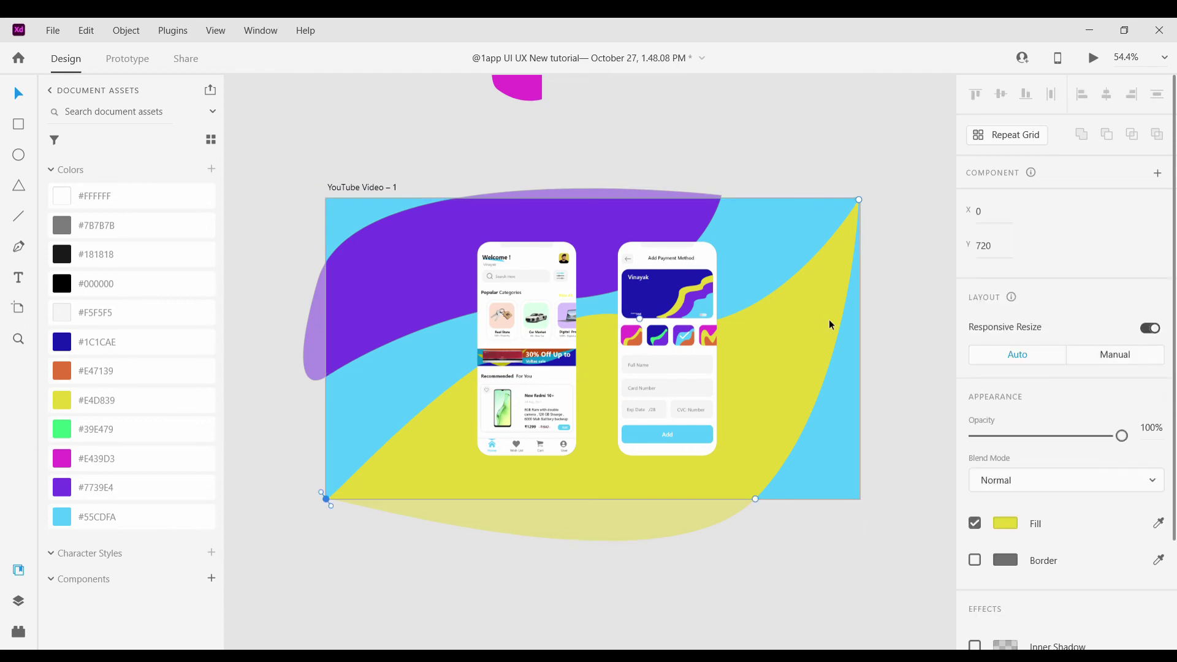
left_click(386, 245)
left_click(388, 179)
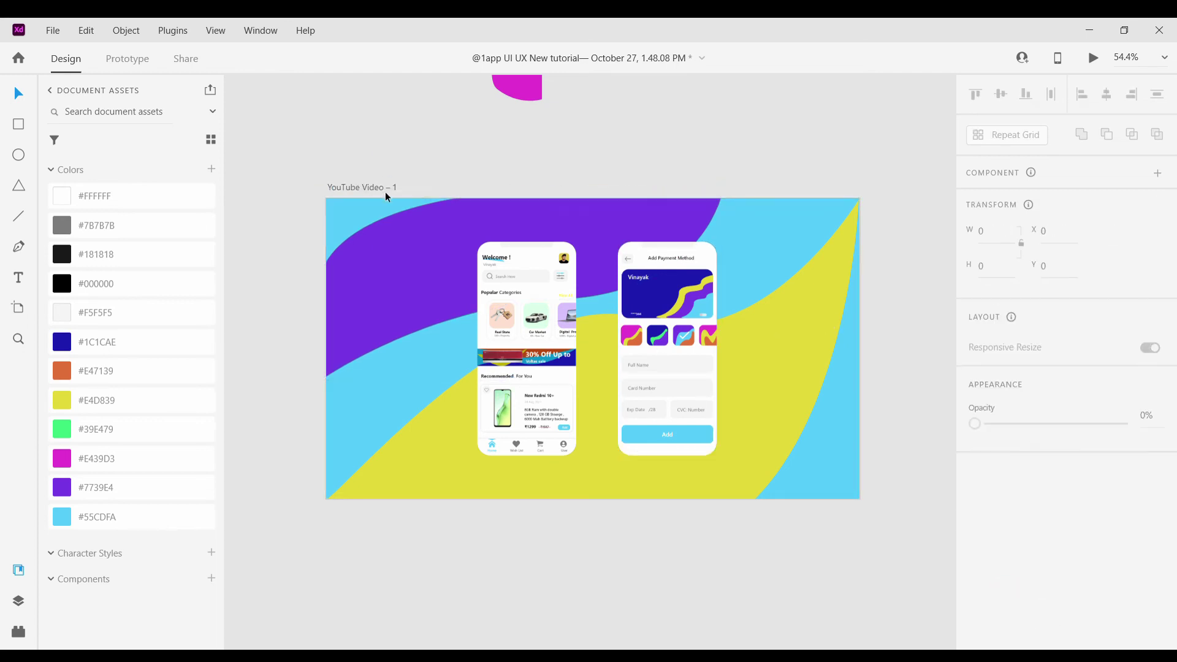
scroll(385, 191, "down", 3)
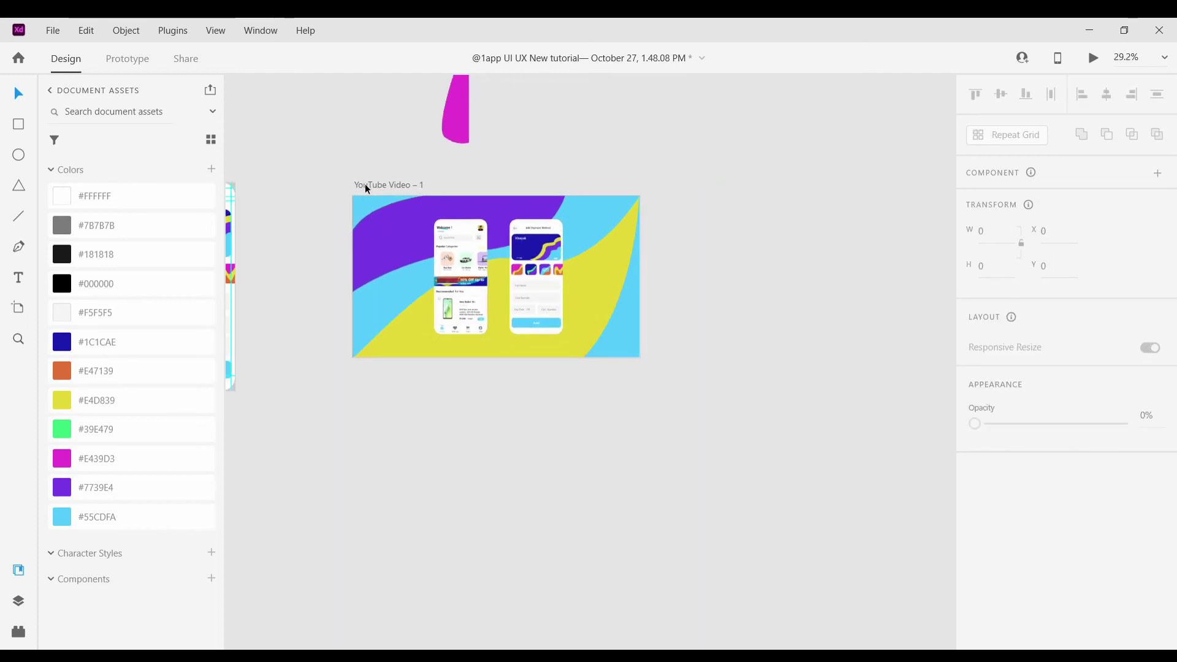
left_click(367, 186)
key("ctrl+d")
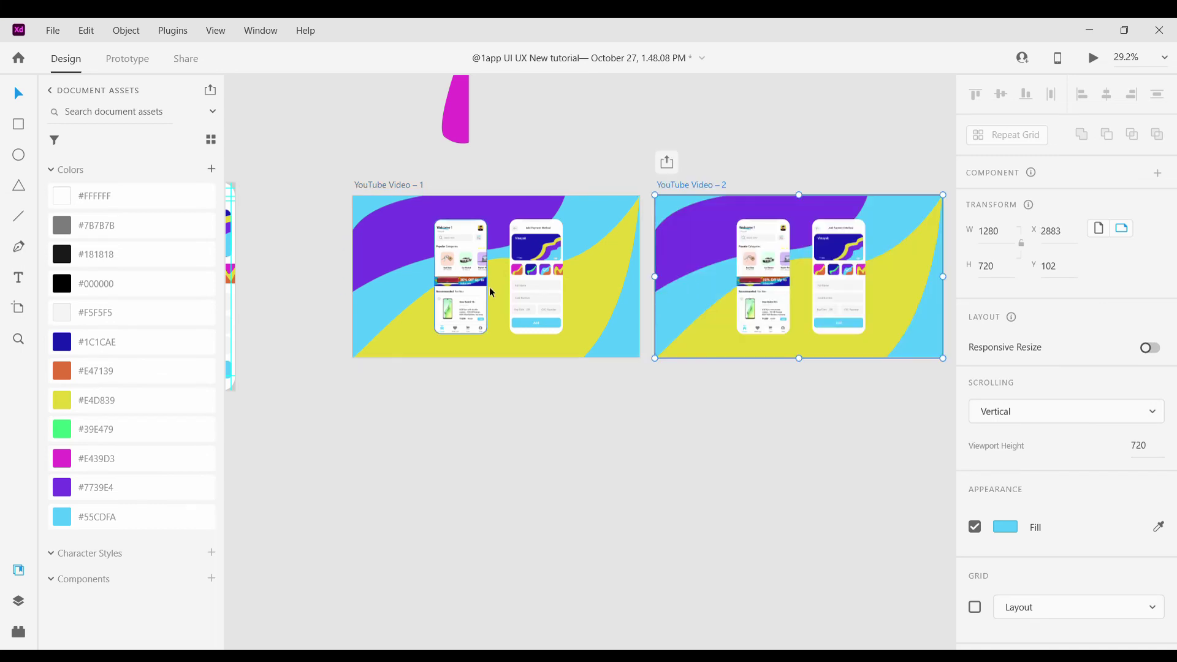
left_click(502, 408)
On the copy, drag anchor points to reshape the purple wave's top and the yellow wave's corner
scroll(497, 398, "right", 5)
scroll(540, 220, "up", 2)
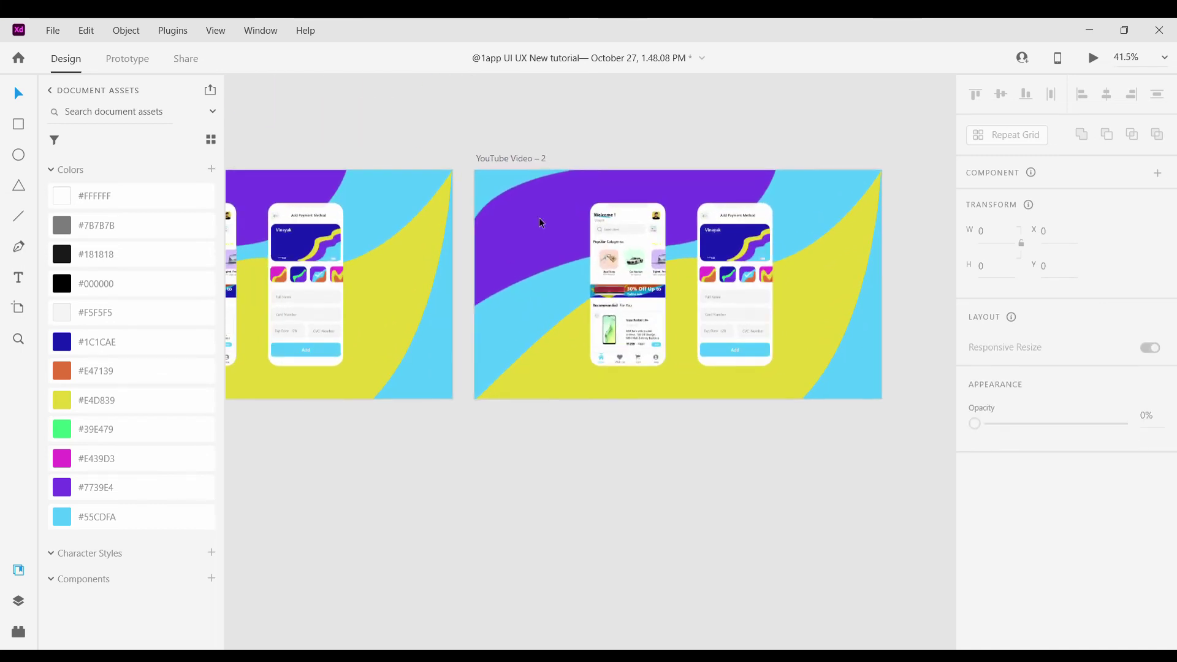
double_click(541, 222)
left_click_drag(532, 181, 543, 196)
left_click(687, 319)
double_click(686, 317)
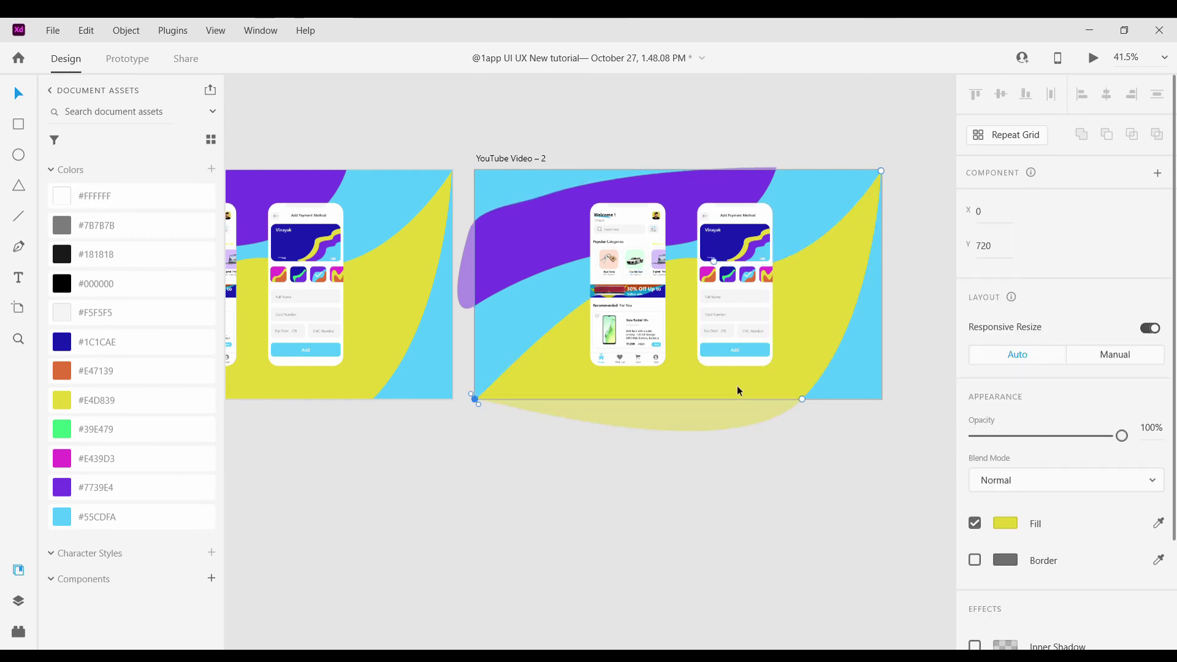
left_click_drag(804, 399, 769, 383)
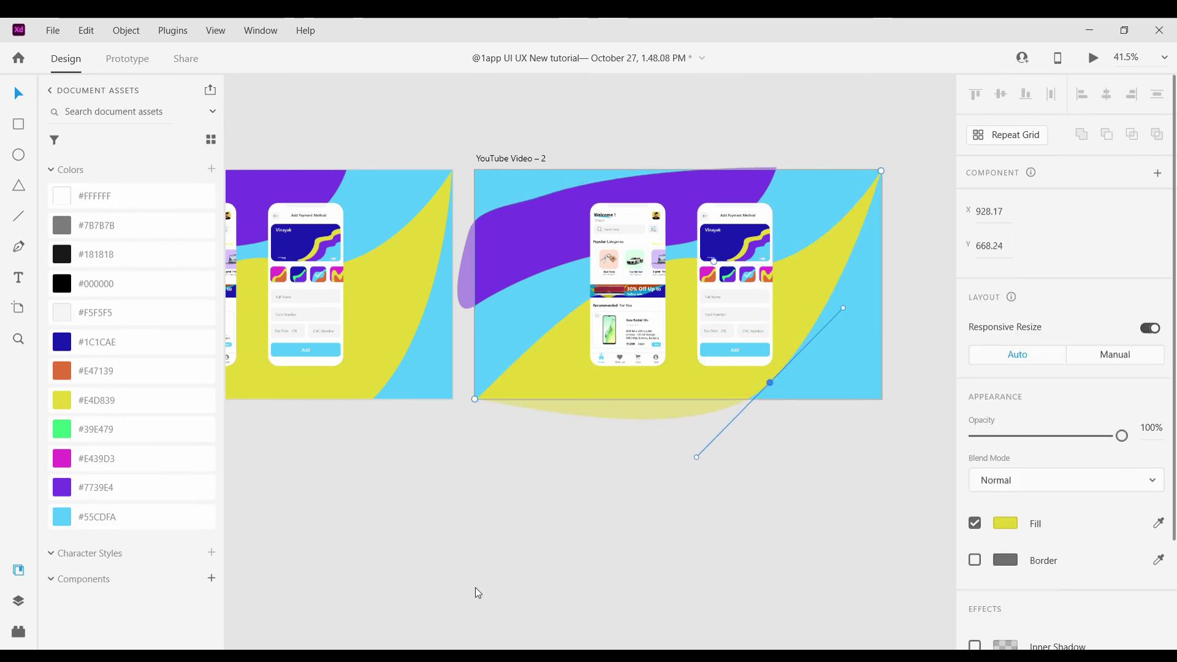
left_click(629, 289)
scroll(630, 290, "up", 5)
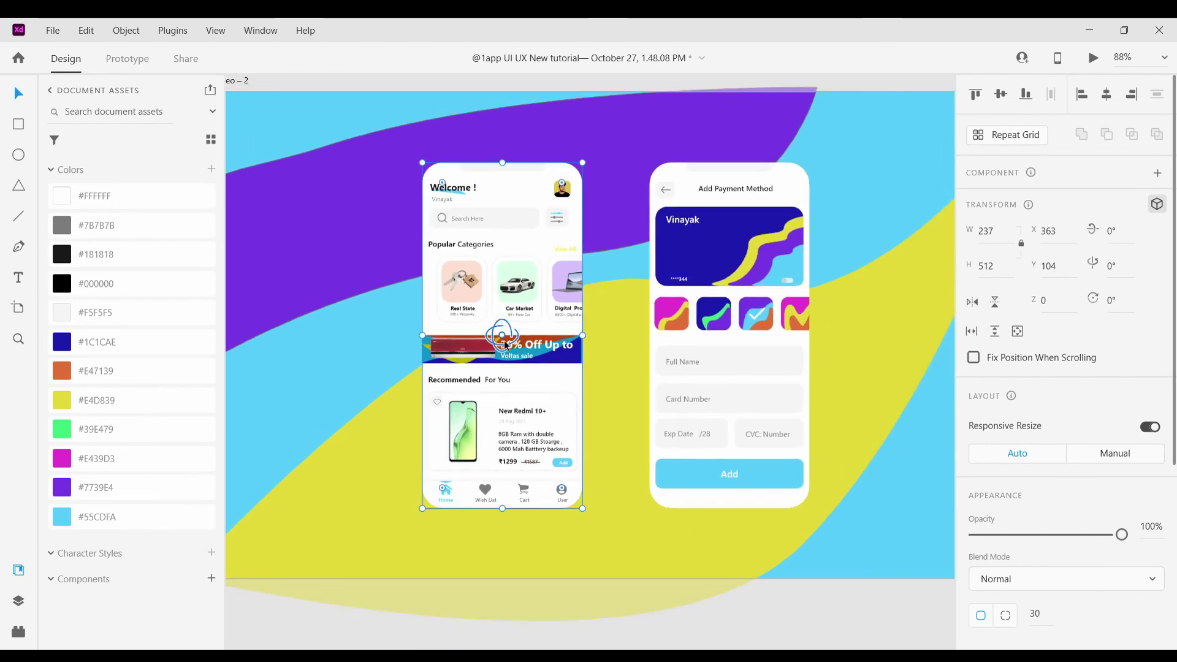
Tilt the left phone in 3D and give the yellow wave a drop shadow with Y offset 3
left_click_drag(506, 347, 495, 350)
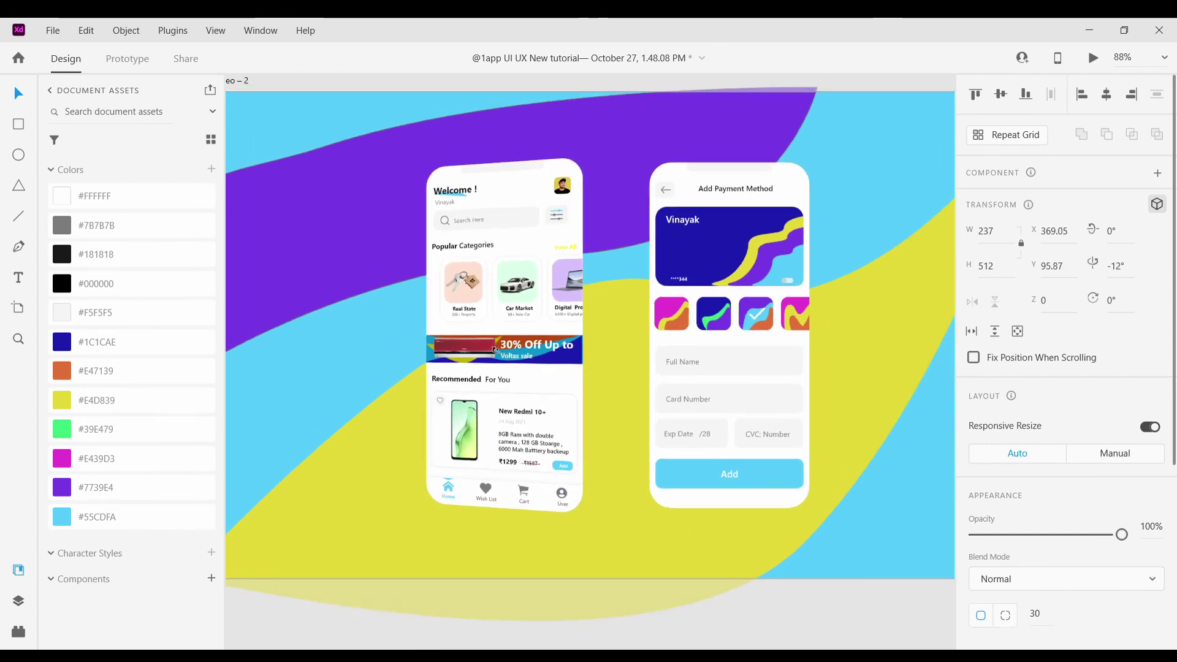
left_click(611, 395)
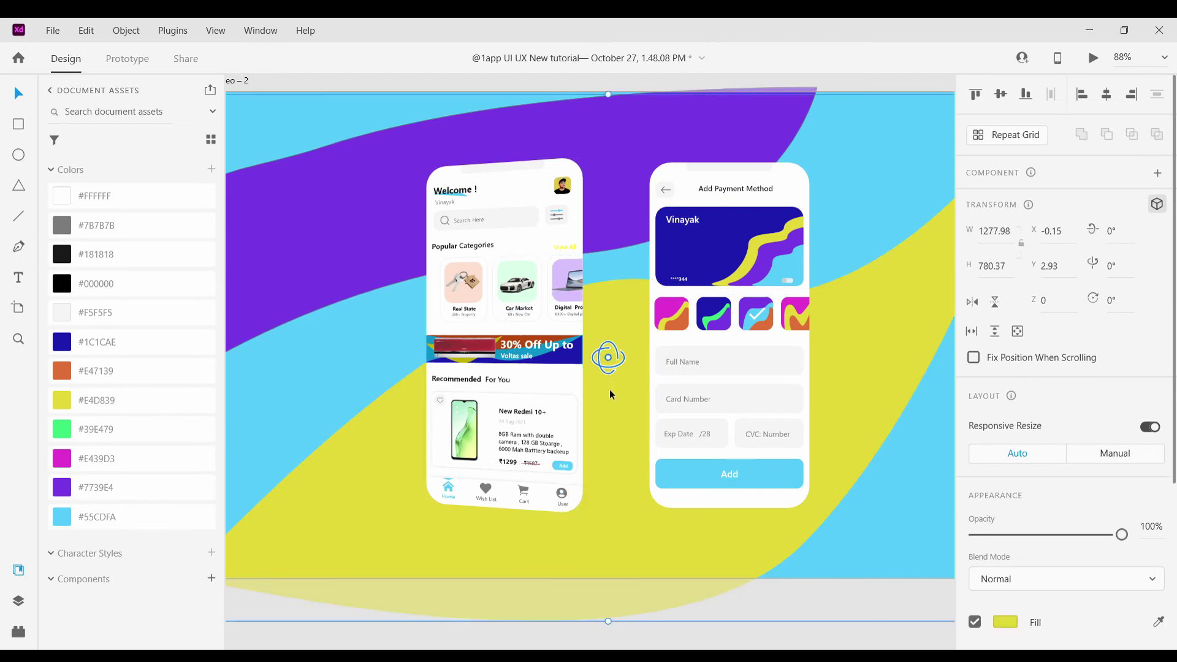
scroll(1070, 552, "down", 4)
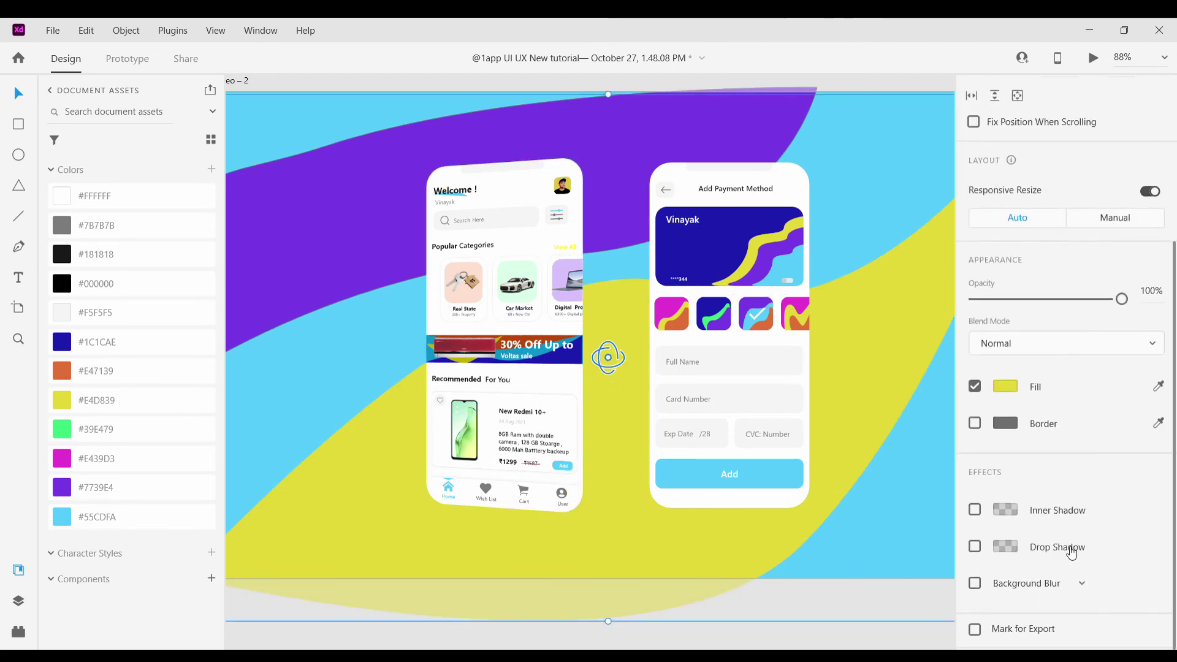
left_click(977, 550)
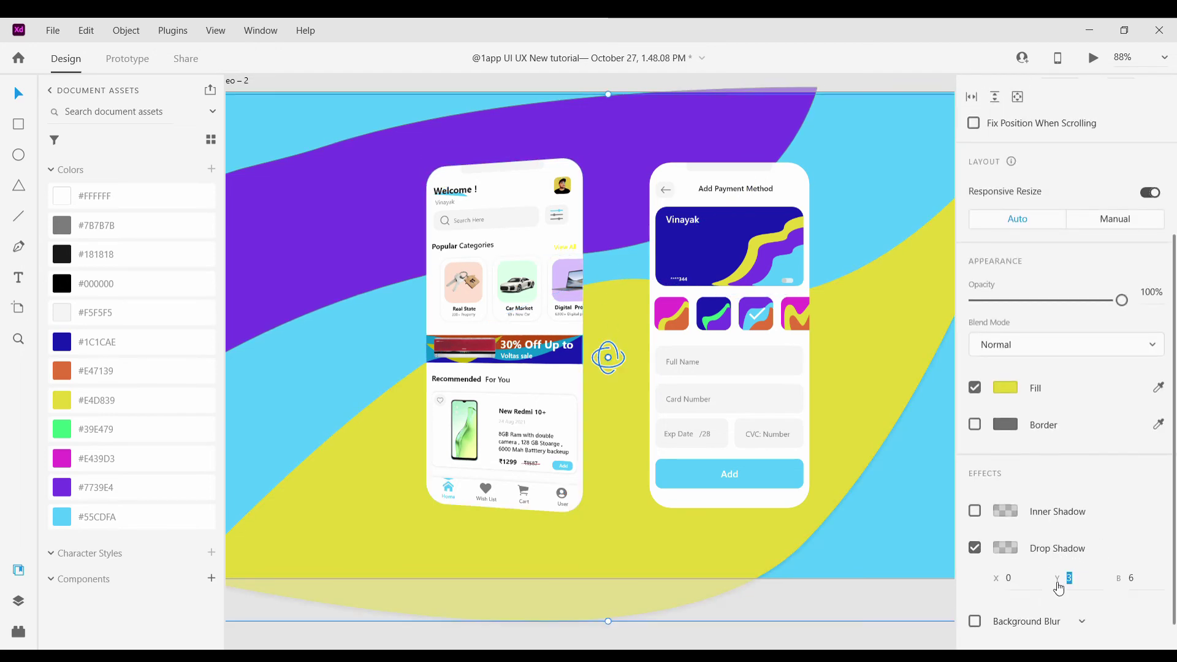
type("14")
key("Return")
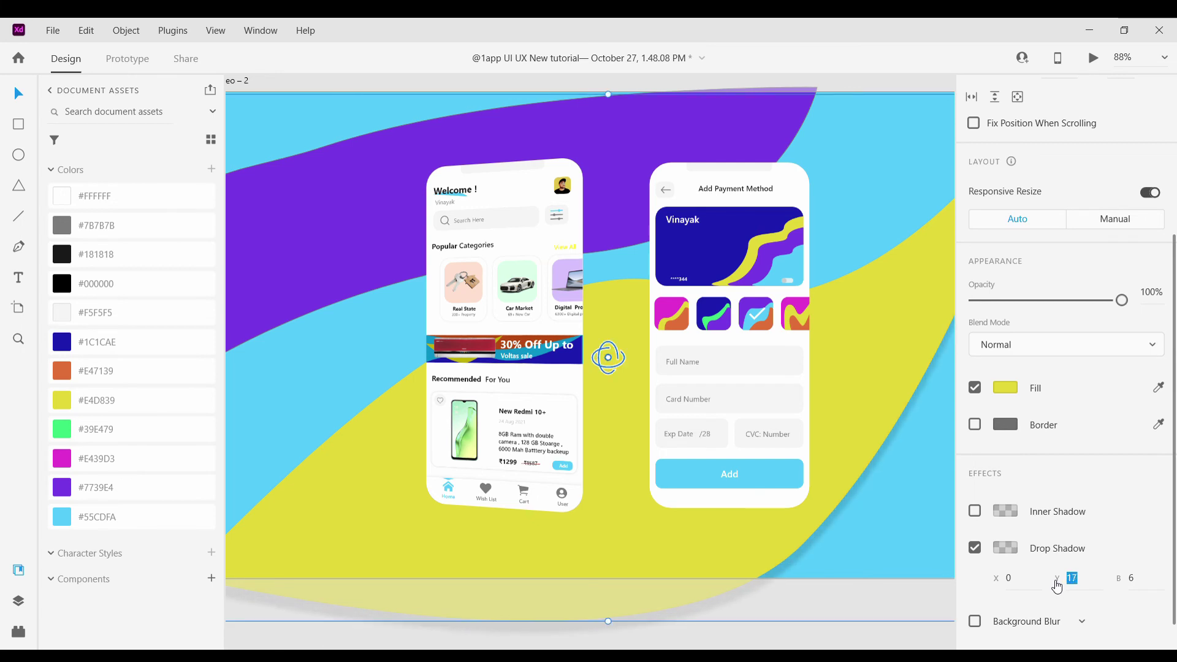
type("3")
key("Return")
Add a drop shadow to the Welcome phone with X and Y offsets of 16
left_click(546, 423)
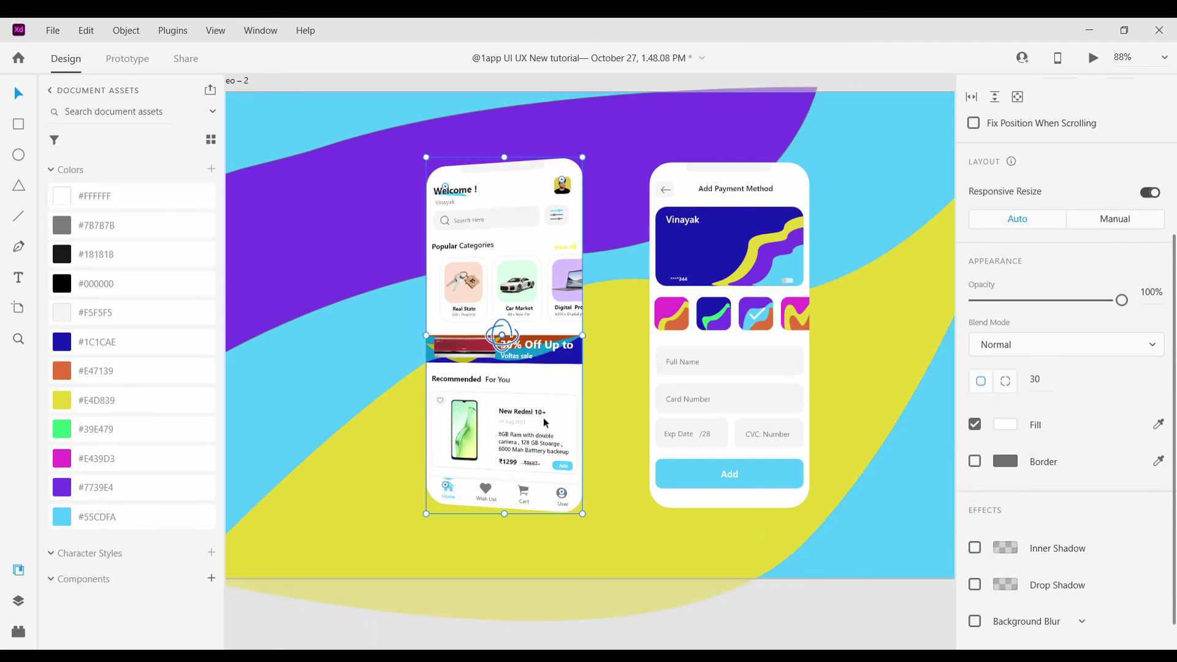
left_click(975, 585)
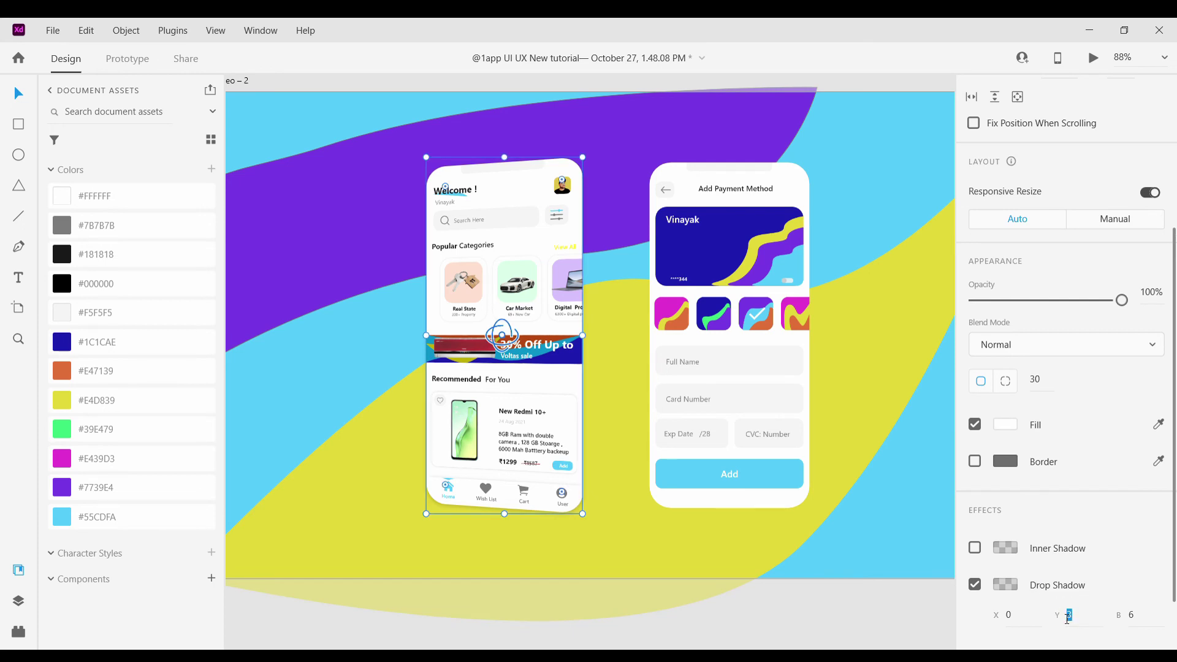
type("16")
key("Return")
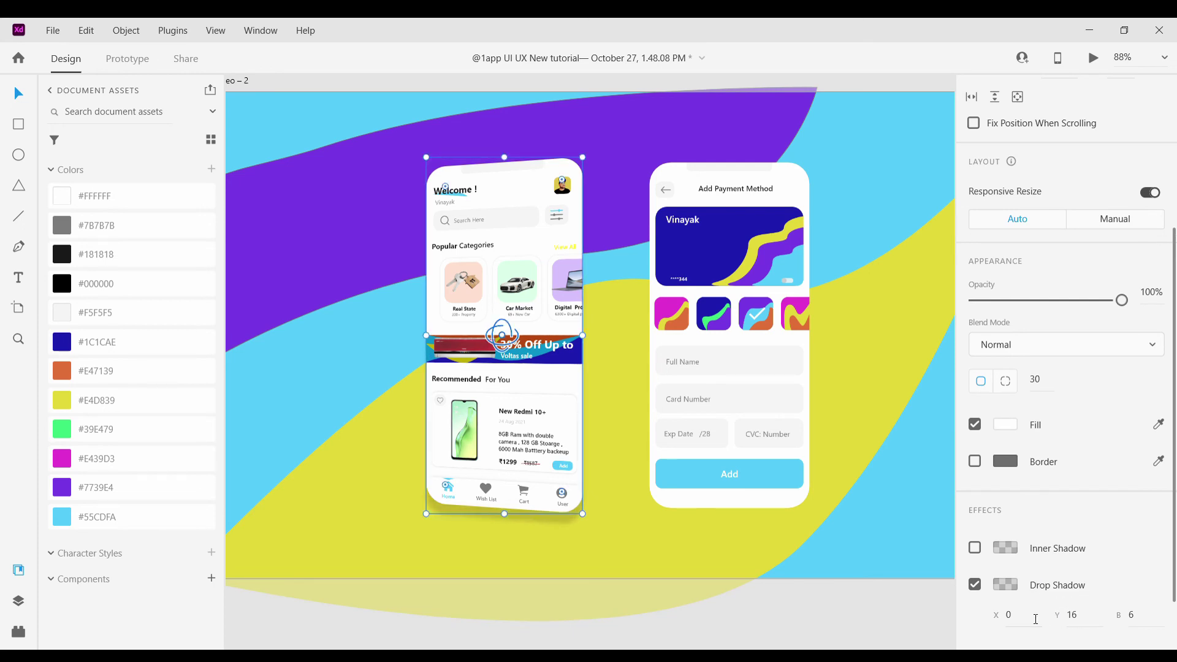
type("16")
key("Return")
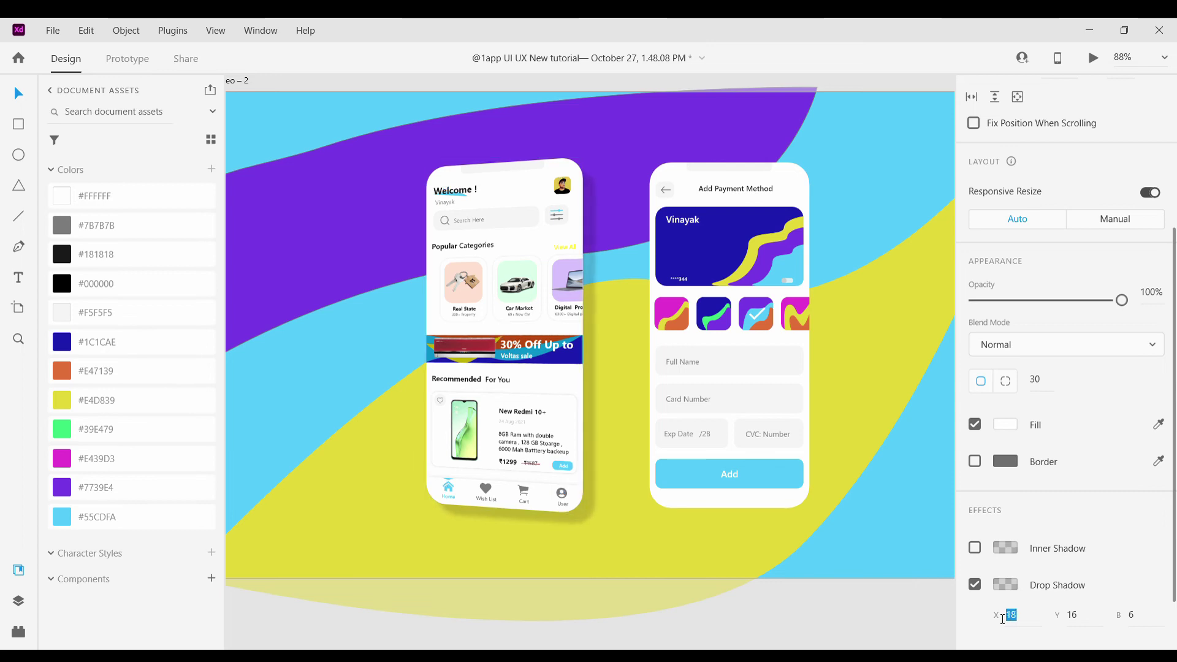
left_click(861, 344)
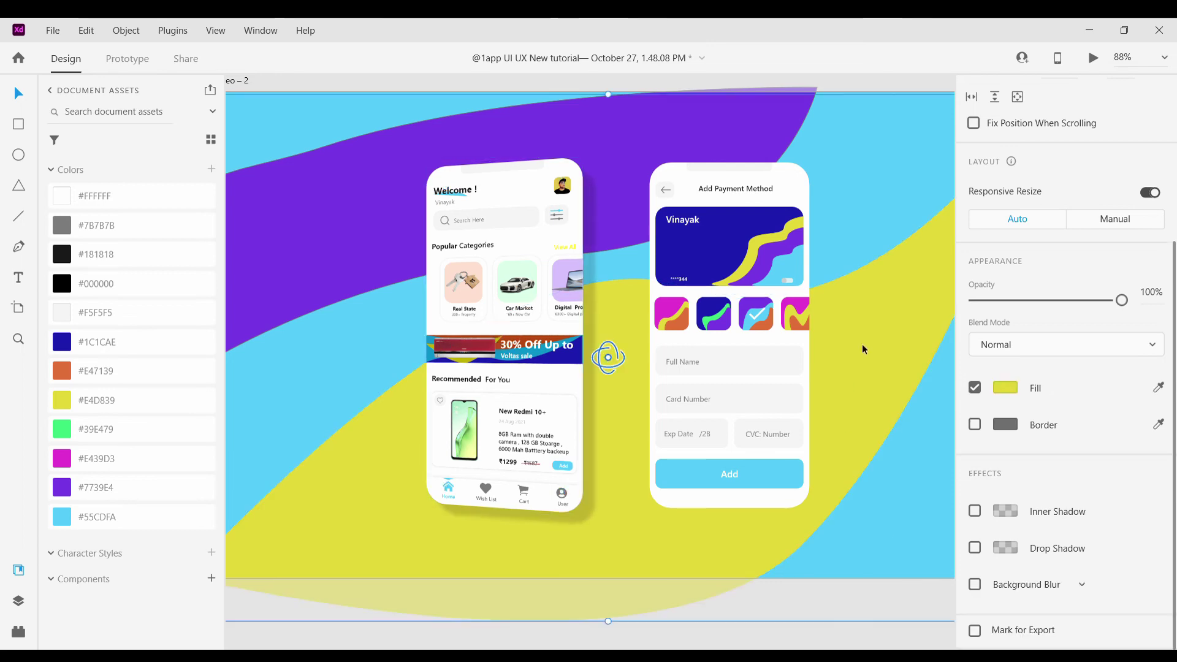
scroll(792, 360, "down", 5)
scroll(794, 366, "up", 3)
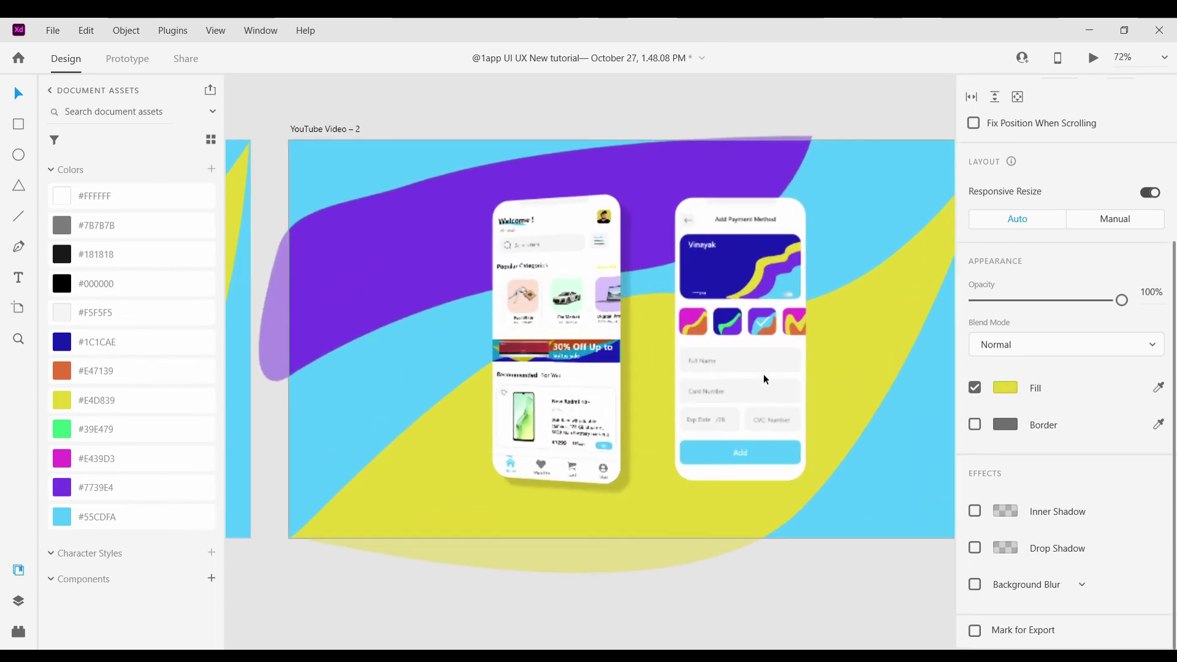
Tilt the Add Payment Method phone slightly in 3D
left_click(571, 384)
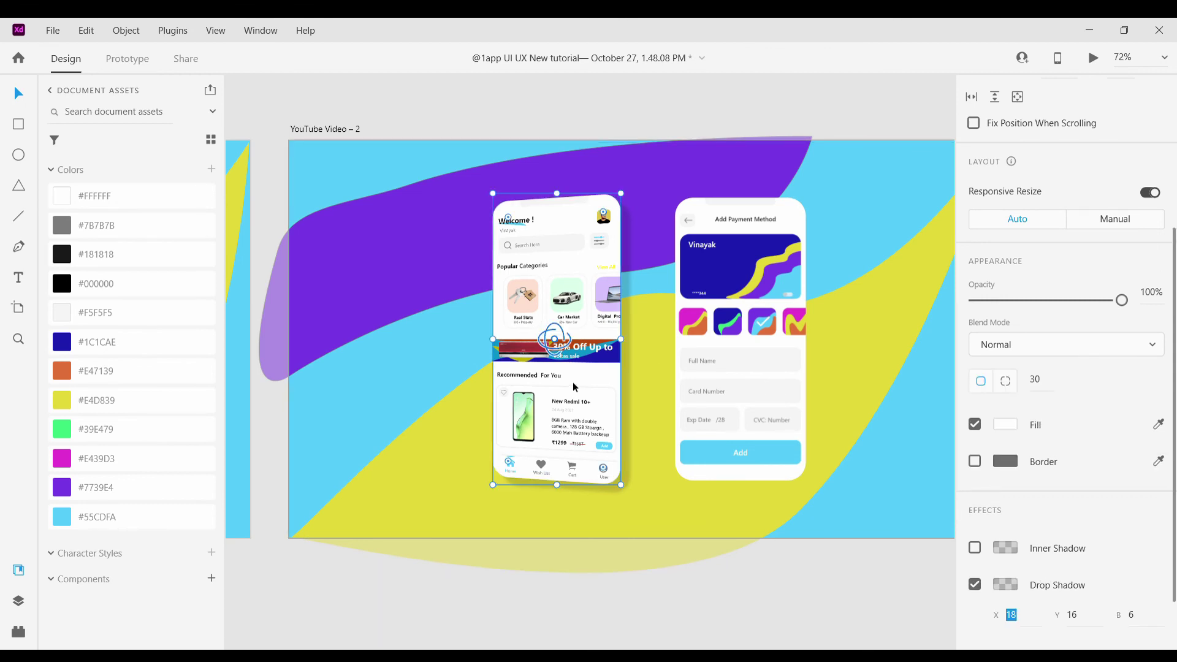
scroll(1008, 367, "up", 4)
left_click(755, 348)
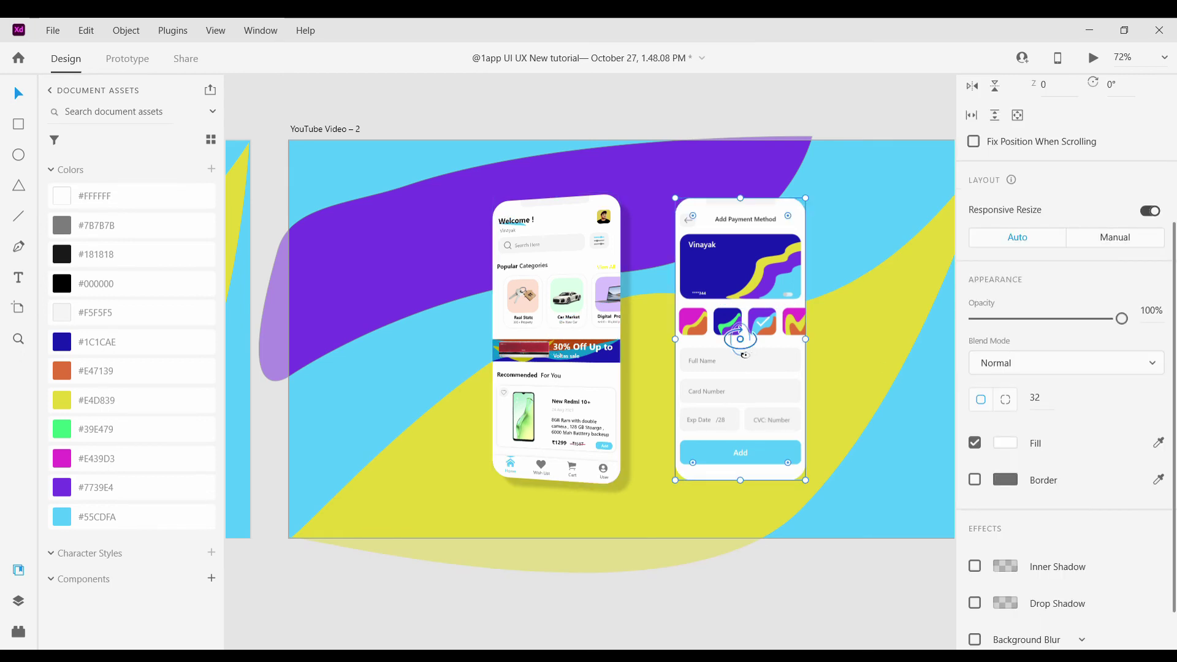
left_click_drag(743, 354, 755, 386)
scroll(929, 343, "up", 2)
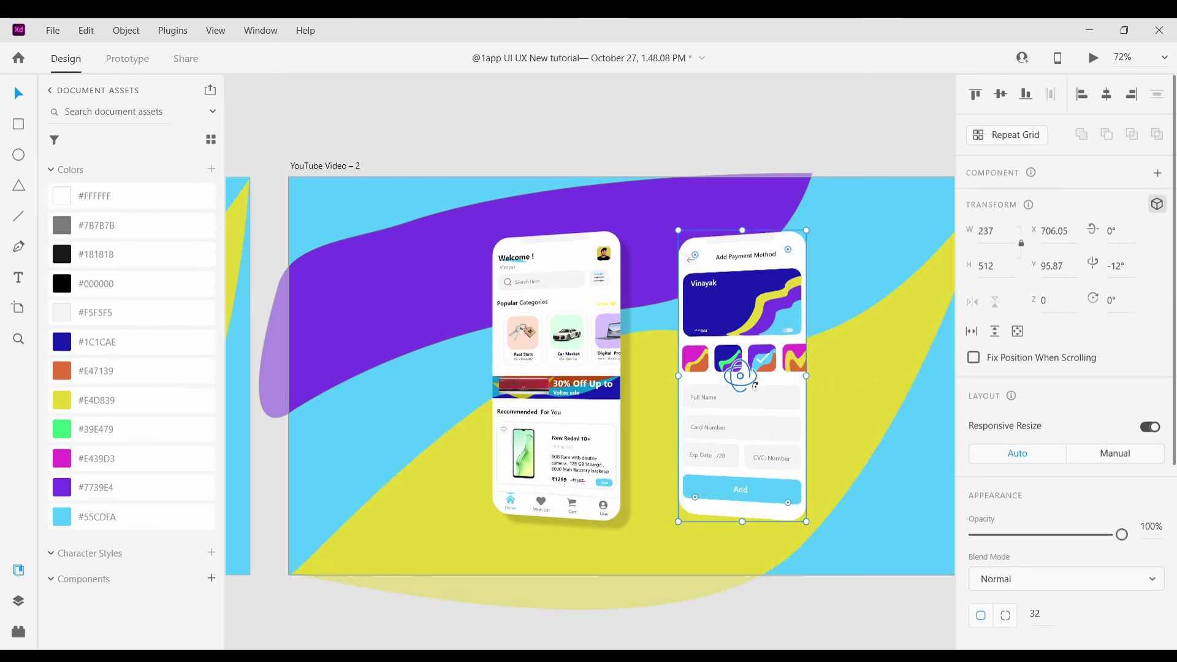
Give the payment phone's shadow an 18 horizontal offset and fine-tune its vertical offset
left_click(589, 446)
scroll(1067, 429, "down", 5)
left_click(1011, 540)
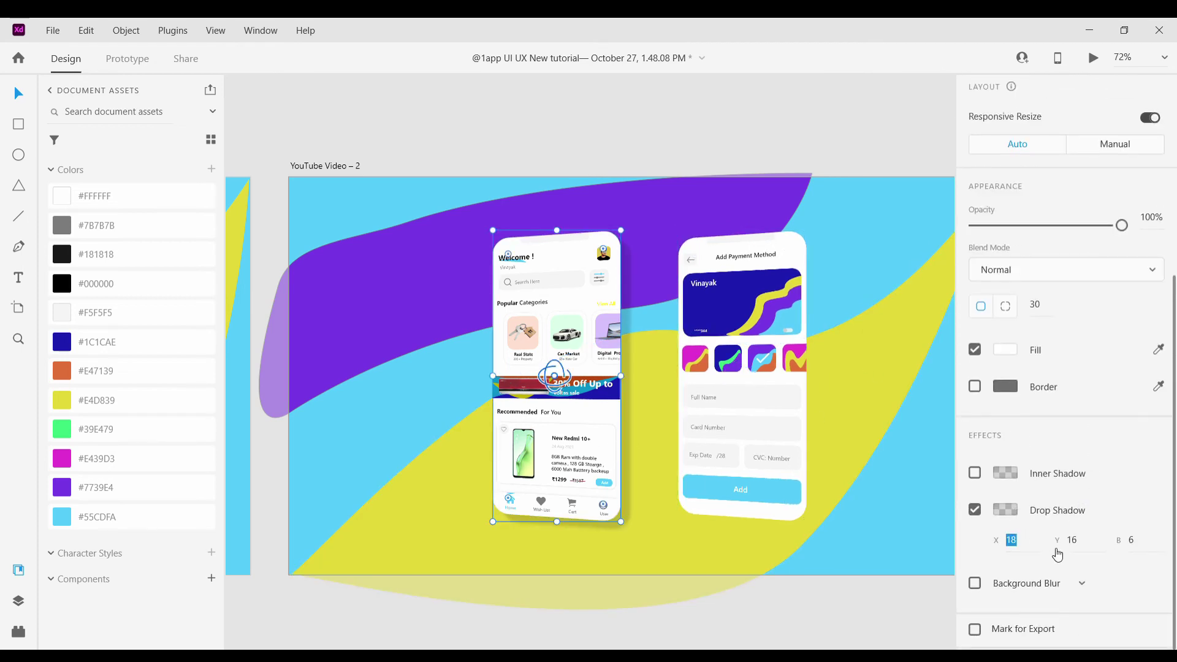
left_click(774, 473)
left_click(1010, 579)
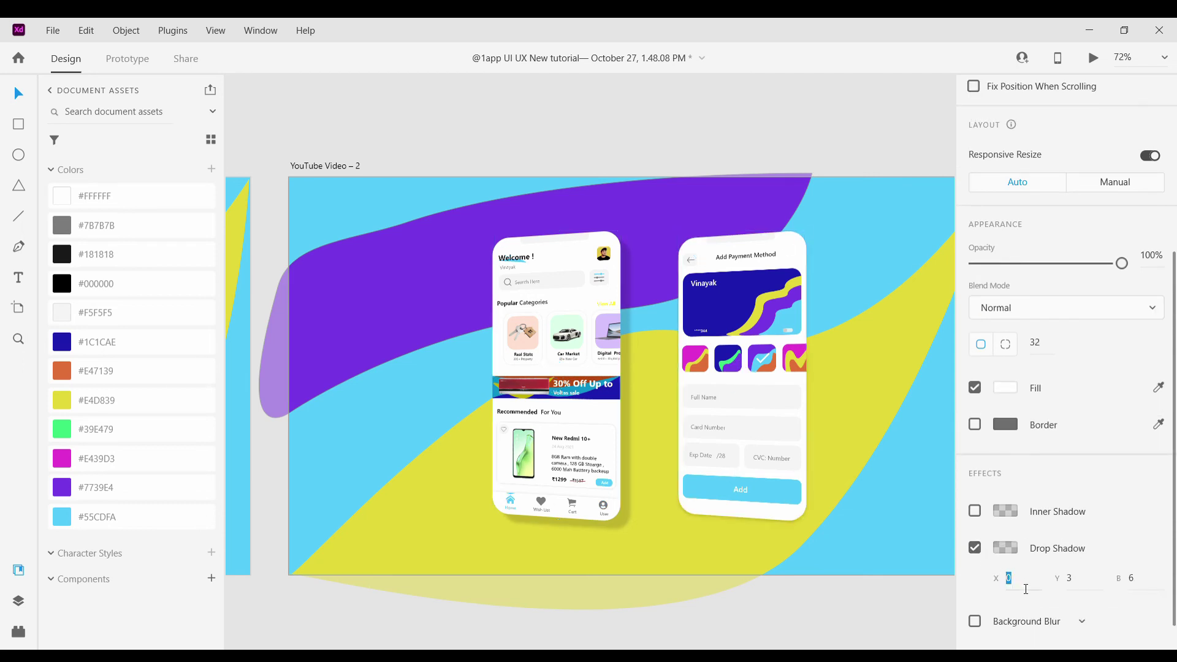
left_click_drag(997, 578, 1000, 578)
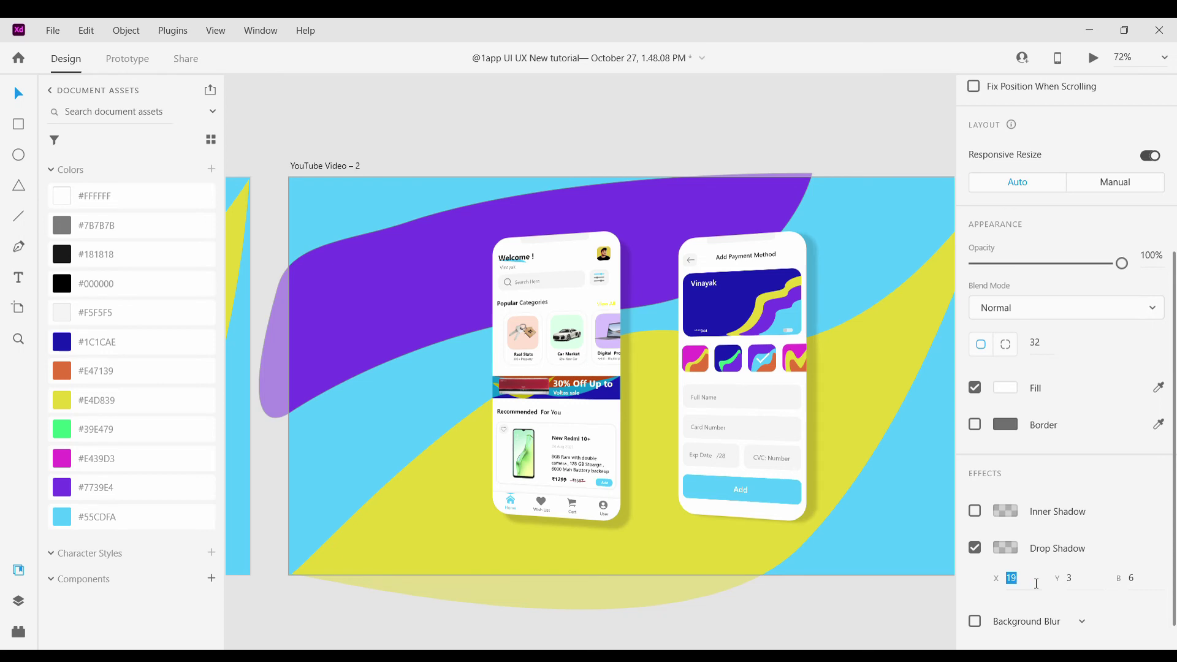
key("Down")
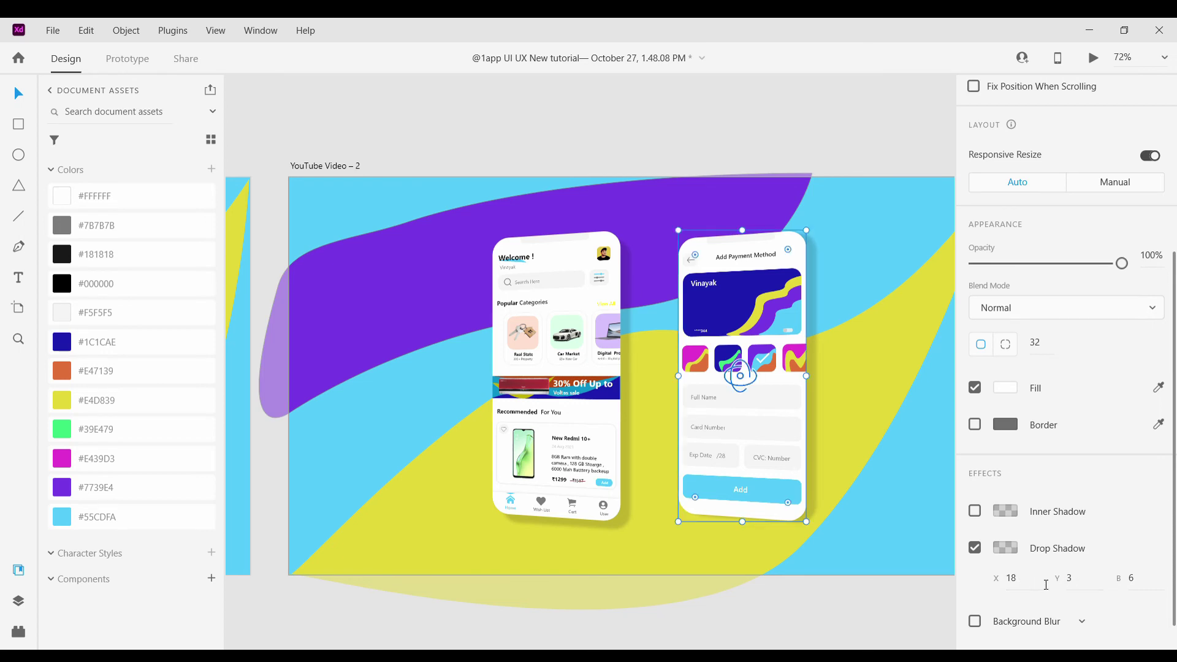
left_click(1079, 579)
key("Up")
key("Up")
key("Up")
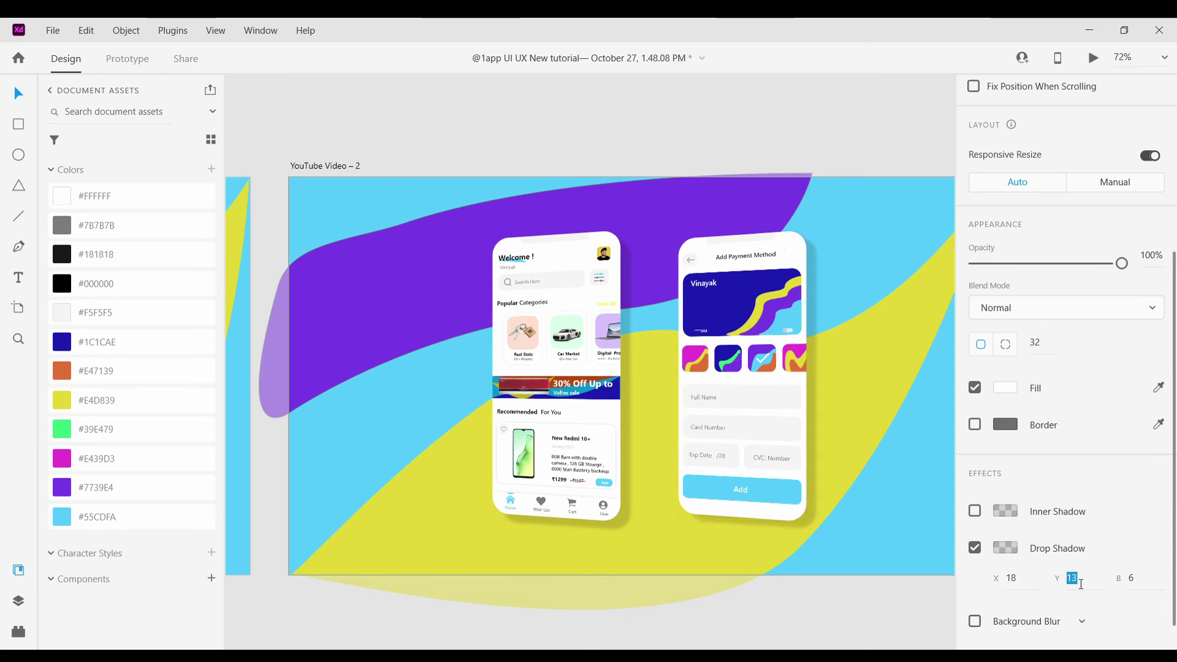
key("Up")
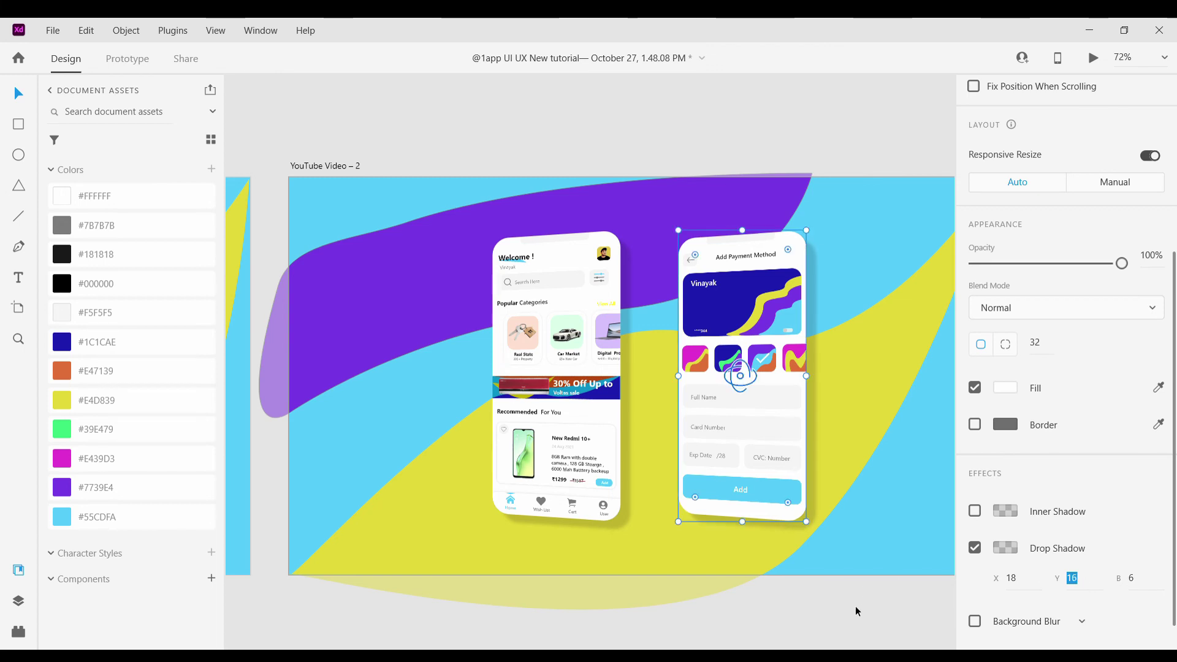
Select the YouTube Video – 2 artboard
left_click(853, 609)
scroll(704, 415, "down", 4)
scroll(756, 478, "down", 1)
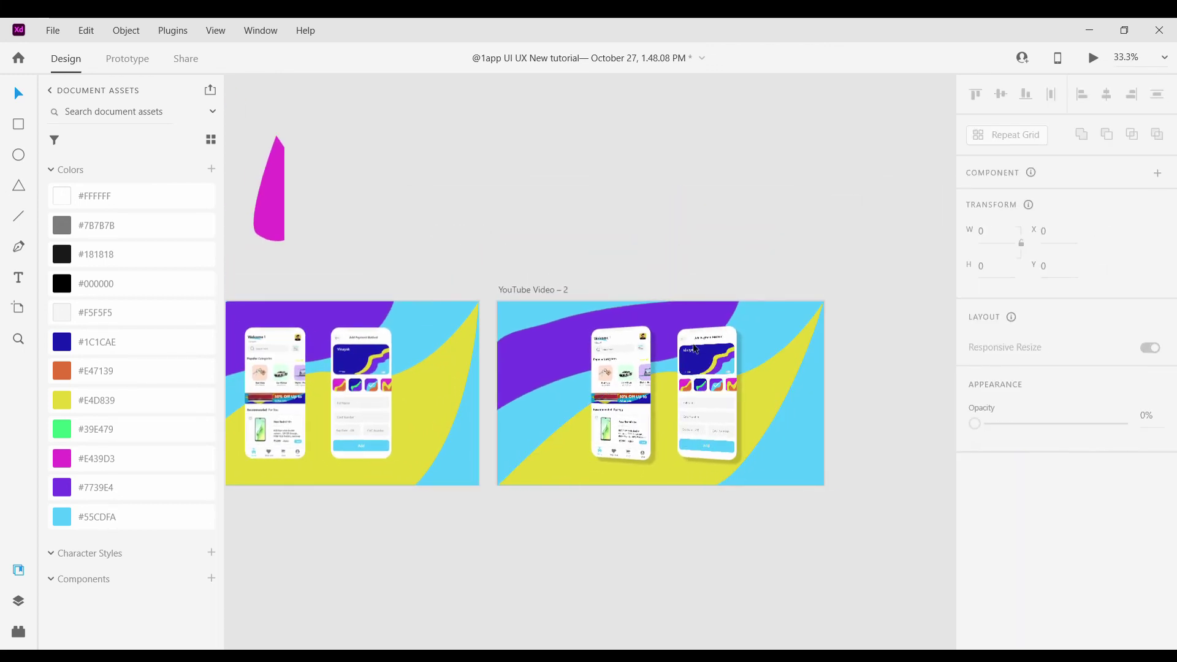
left_click(537, 289)
Duplicate YouTube Video – 2 as YouTube Video – 3 and reshape the purple wave's top edge
key("ctrl+d")
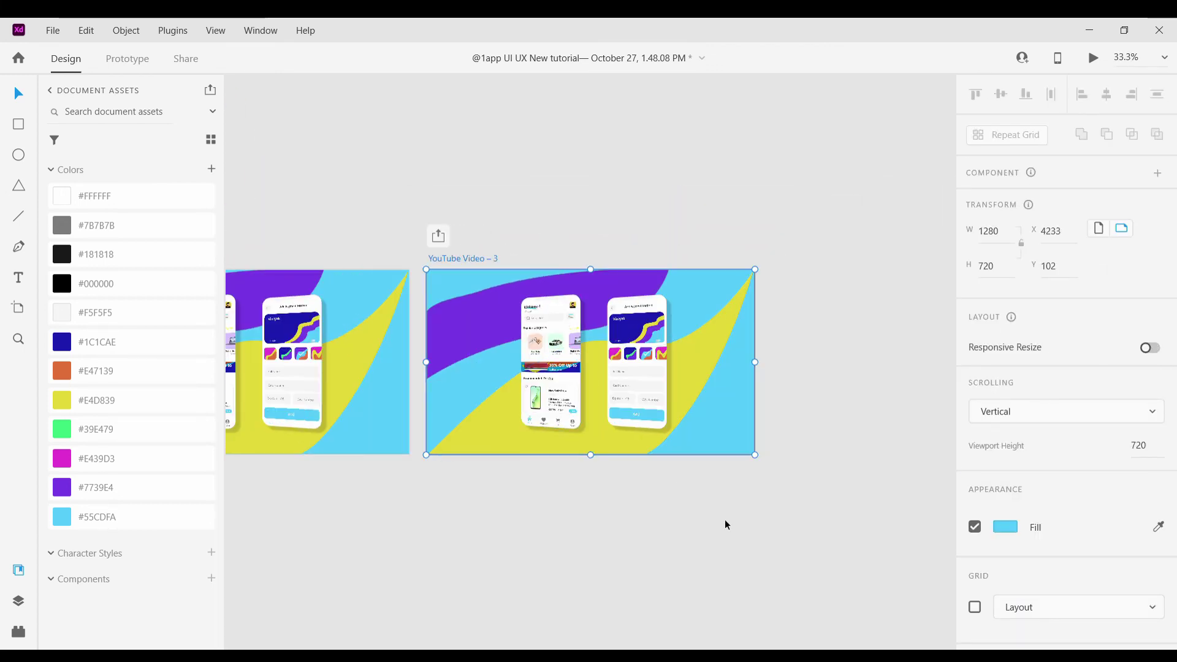
scroll(499, 320, "up", 4)
left_click(494, 270)
left_click_drag(446, 265, 468, 289)
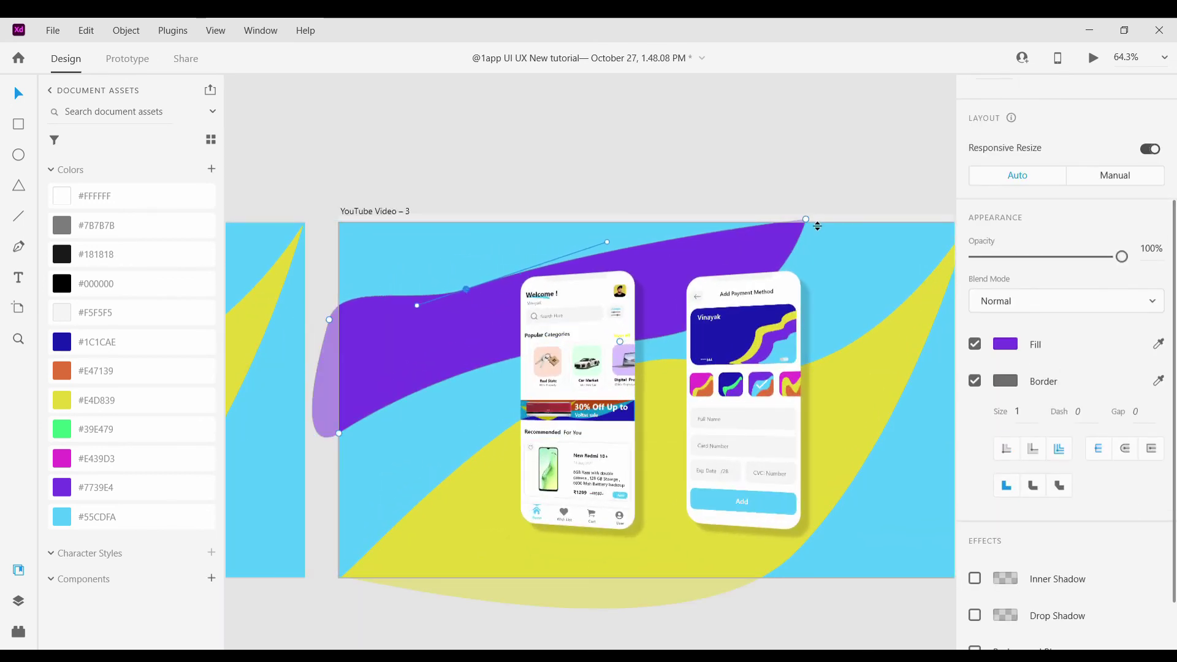
left_click_drag(807, 225, 785, 197)
left_click(745, 159)
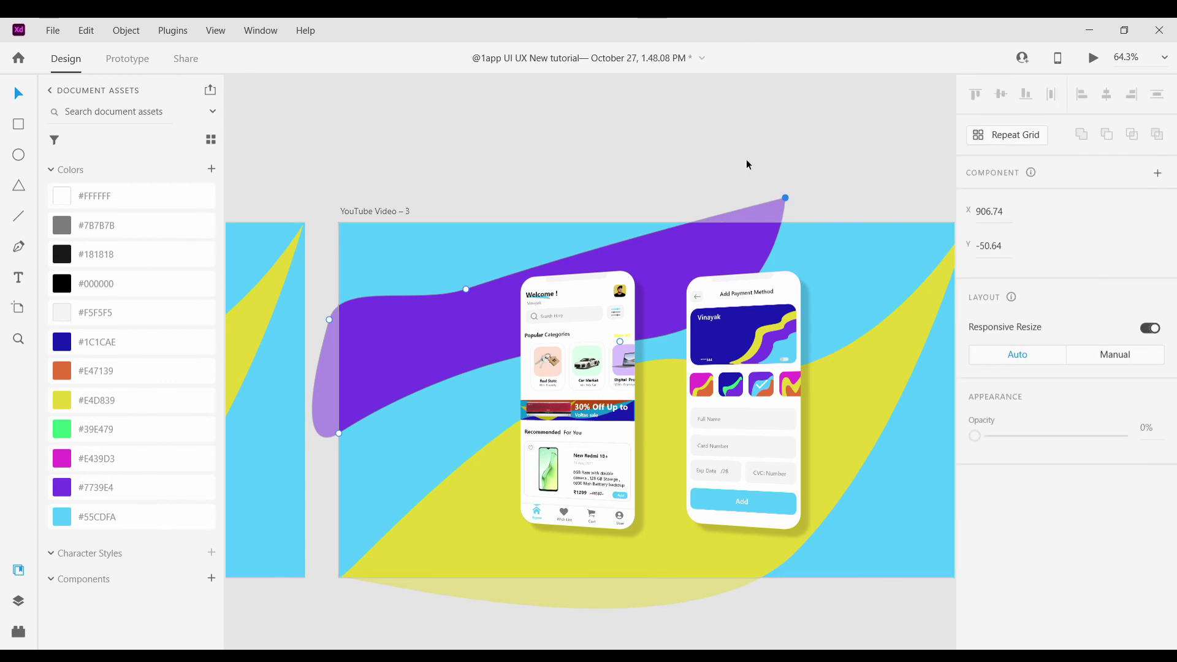
scroll(745, 160, "down", 4)
Edit the yellow wave's anchor points on YouTube Video – 3
left_click(705, 273)
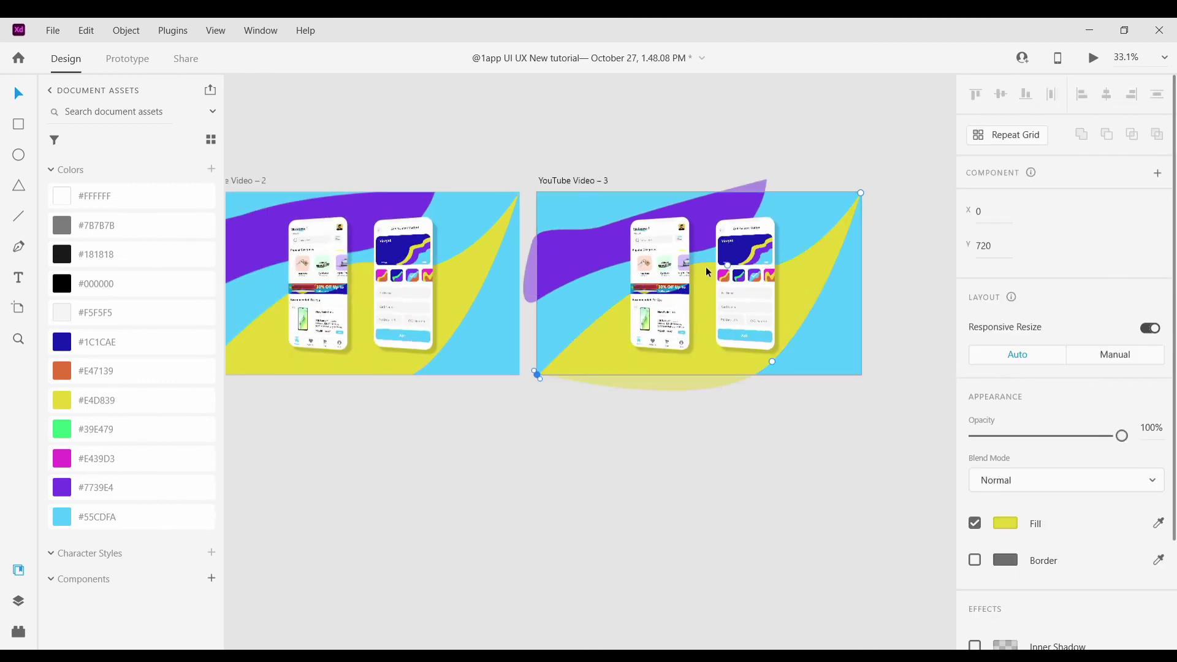
left_click(708, 307)
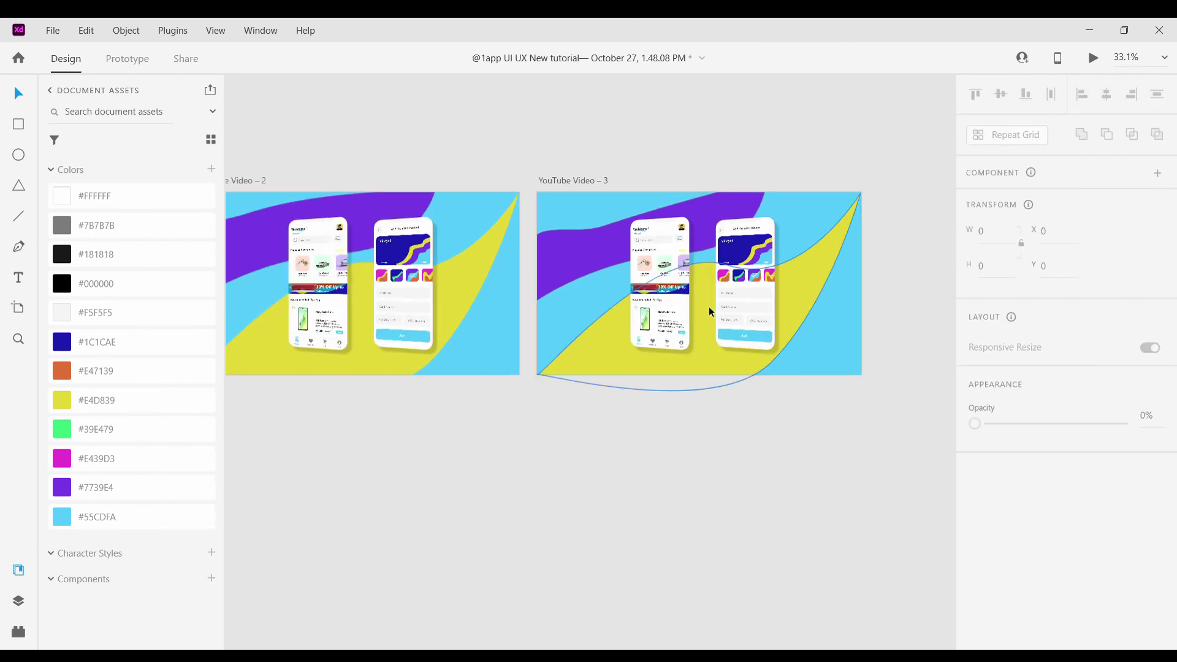
double_click(710, 315)
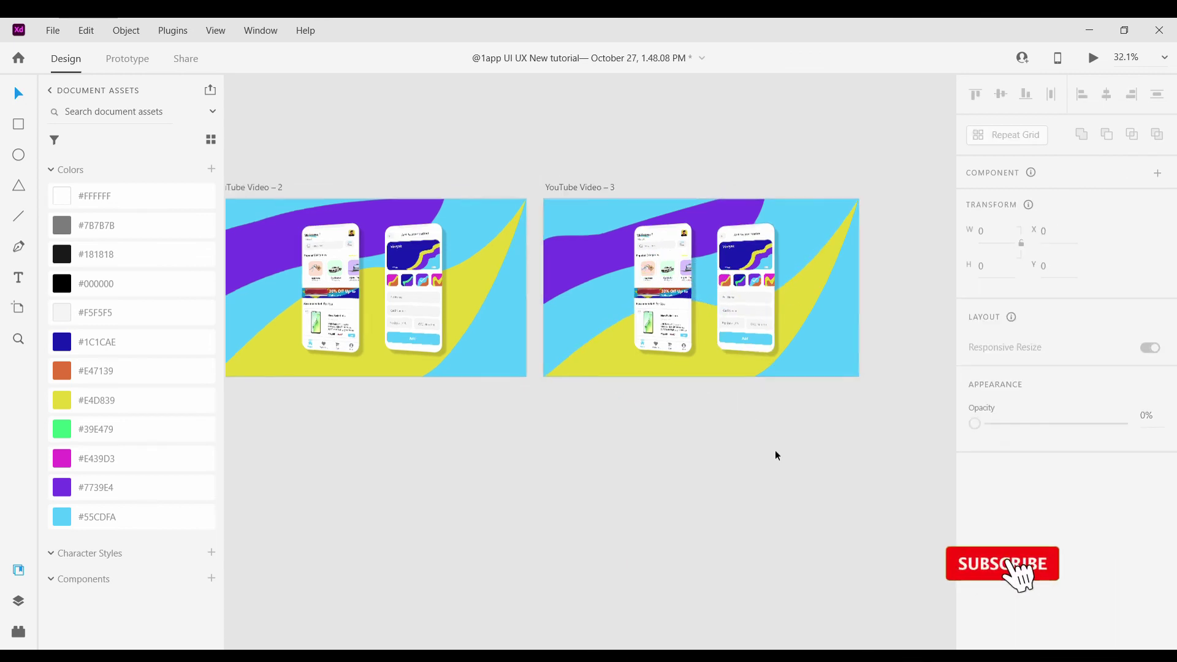
scroll(757, 412, "down", 2)
scroll(757, 412, "up", 5)
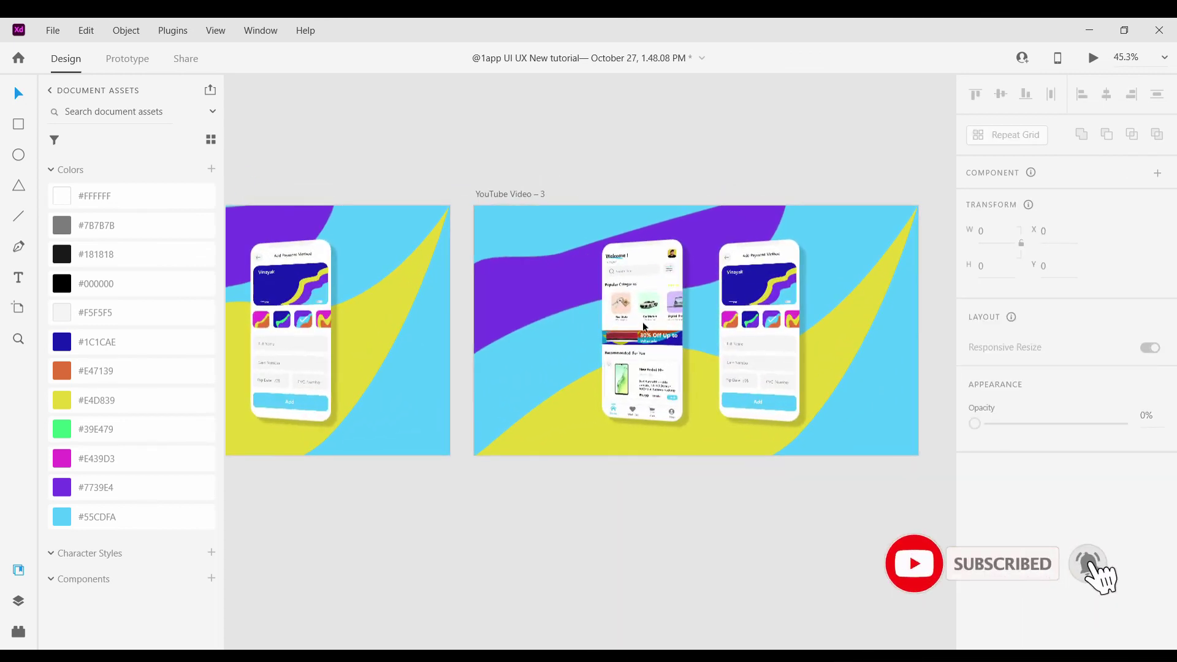
Adjust the Welcome phone's 3D tilt
left_click(642, 326)
scroll(619, 332, "up", 3)
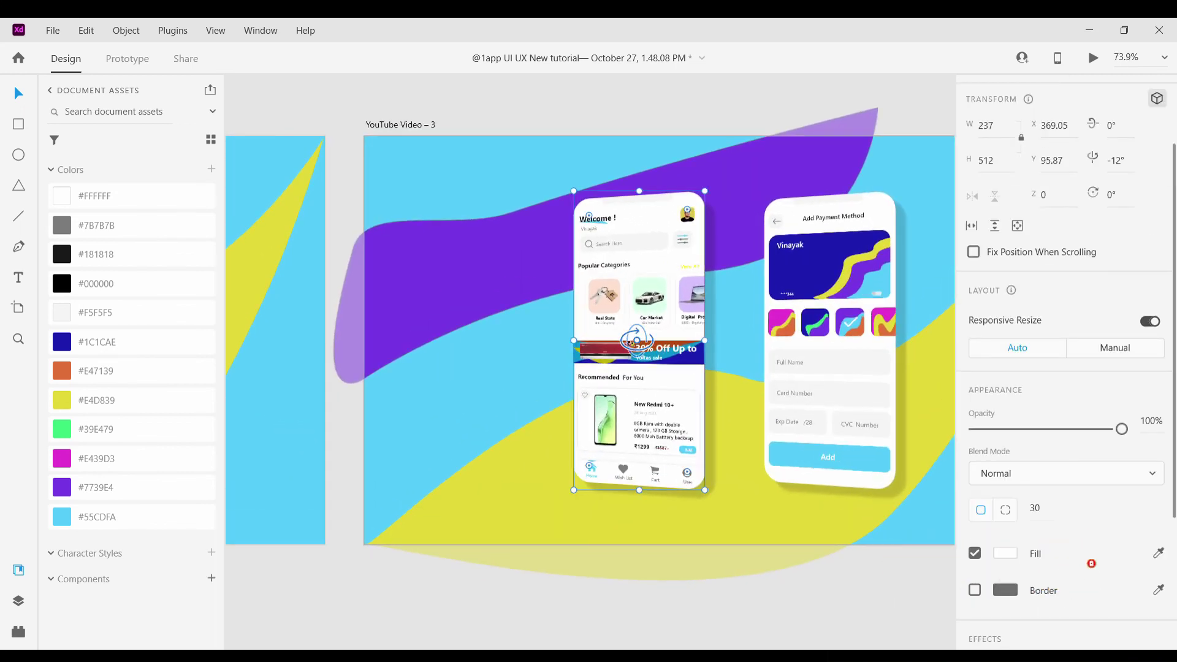
left_click_drag(635, 339, 654, 311)
scroll(633, 334, "up", 5)
scroll(649, 296, "down", 6)
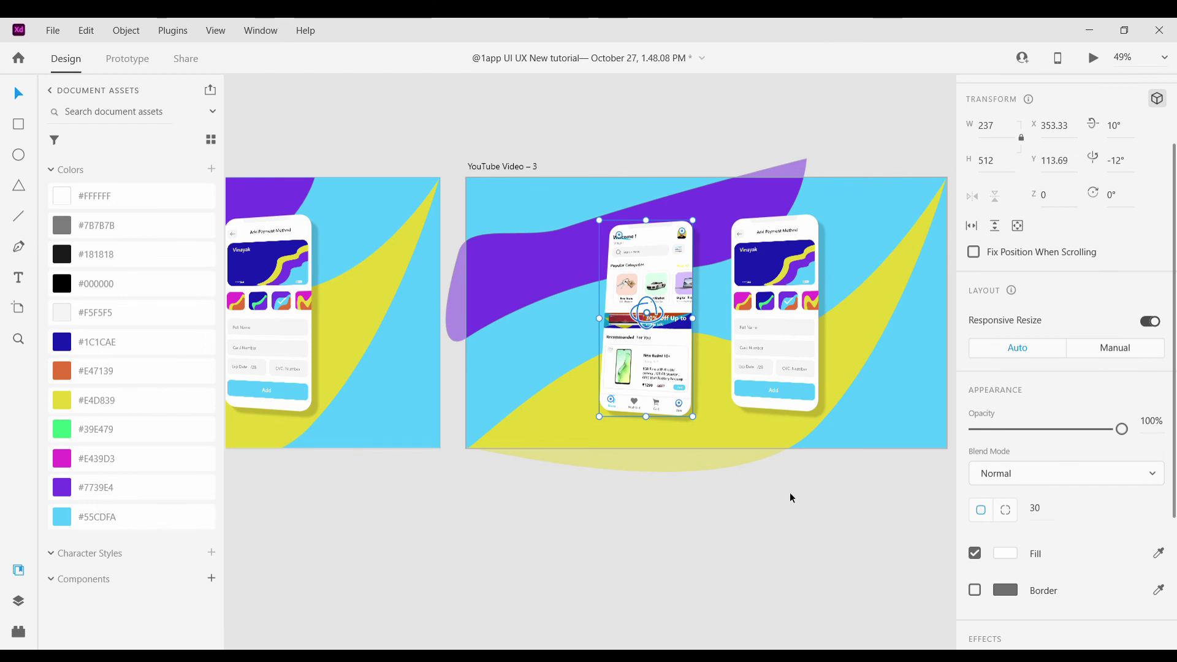
left_click(791, 497)
scroll(775, 396, "up", 2)
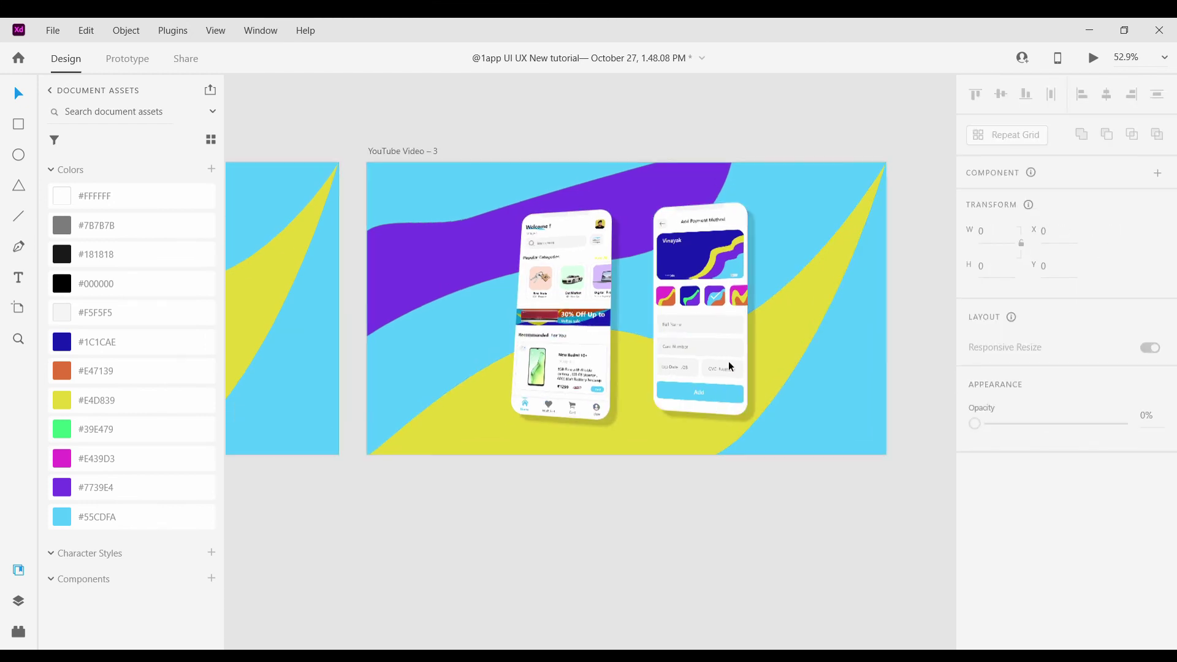
Tilt the Add Payment Method phone to 10° and −12° to match the Welcome phone
left_click(543, 335)
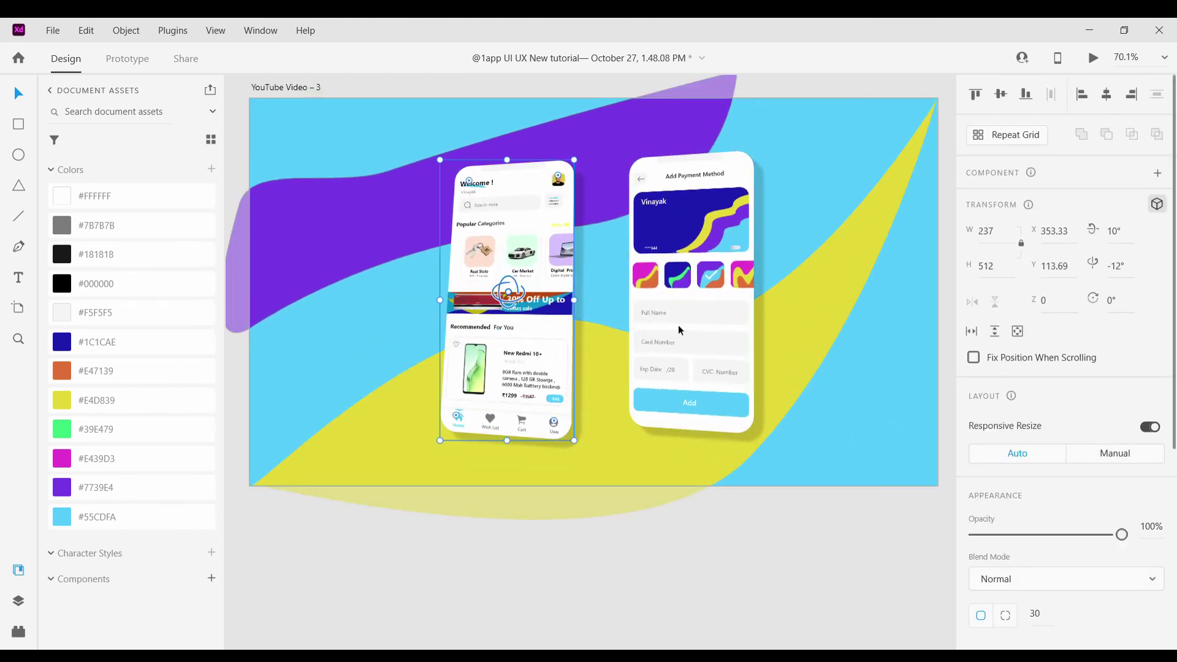
left_click(705, 308)
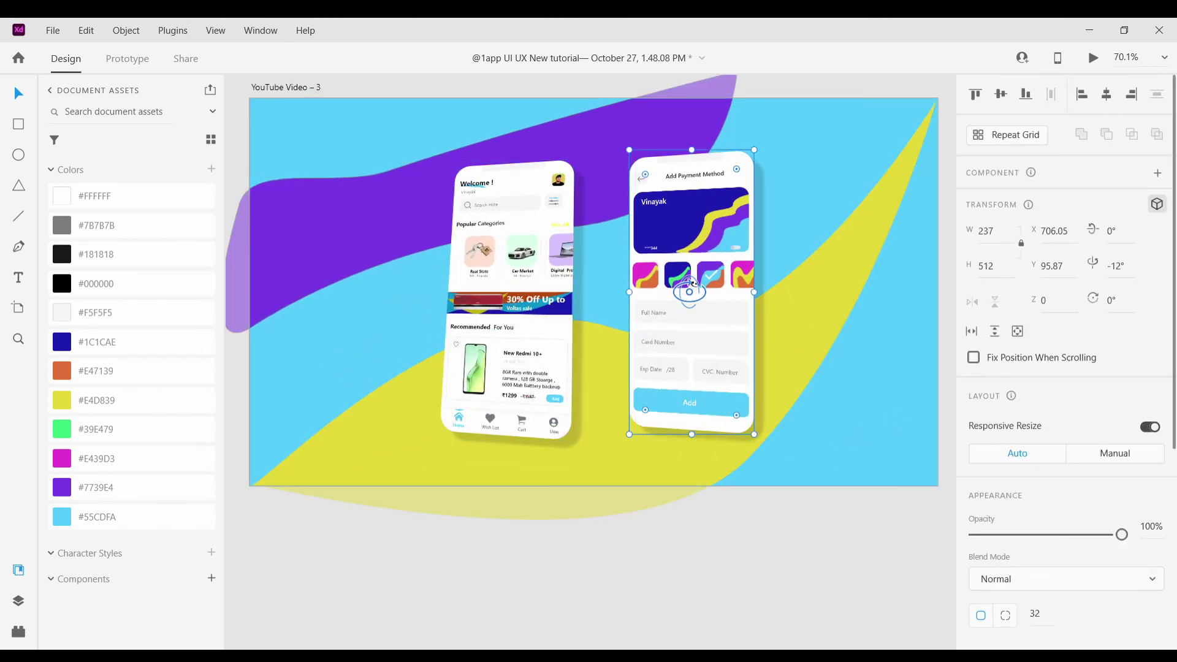
left_click_drag(699, 282, 694, 268)
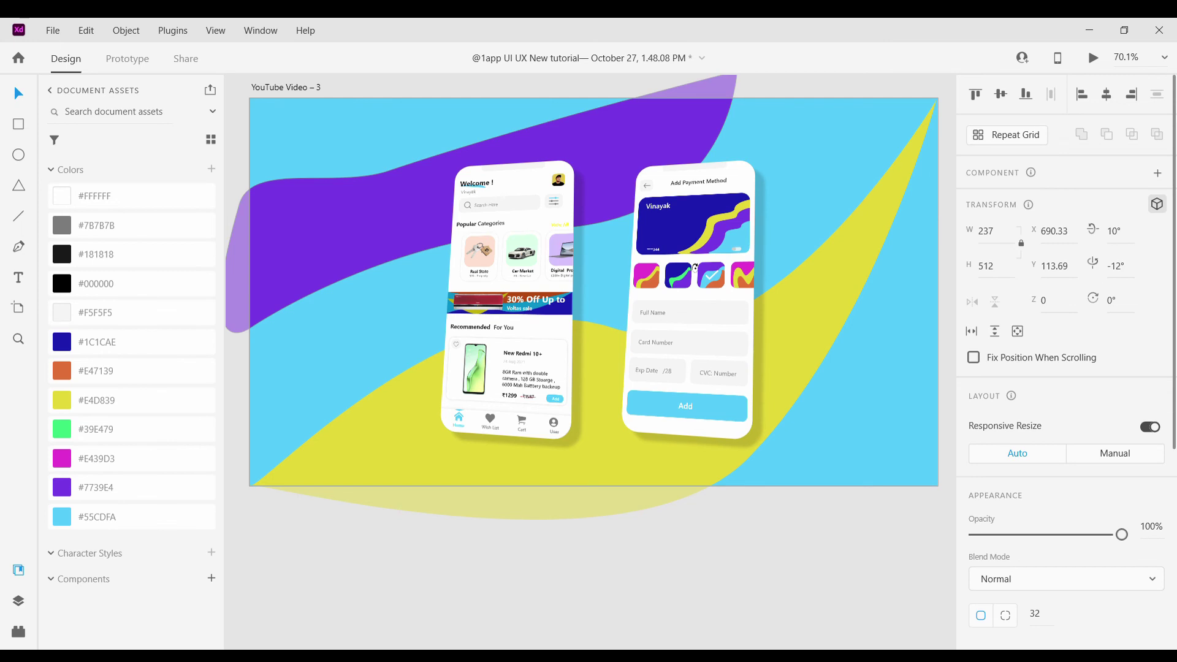
left_click(774, 524)
scroll(775, 525, "down", 5)
scroll(752, 450, "right", 2)
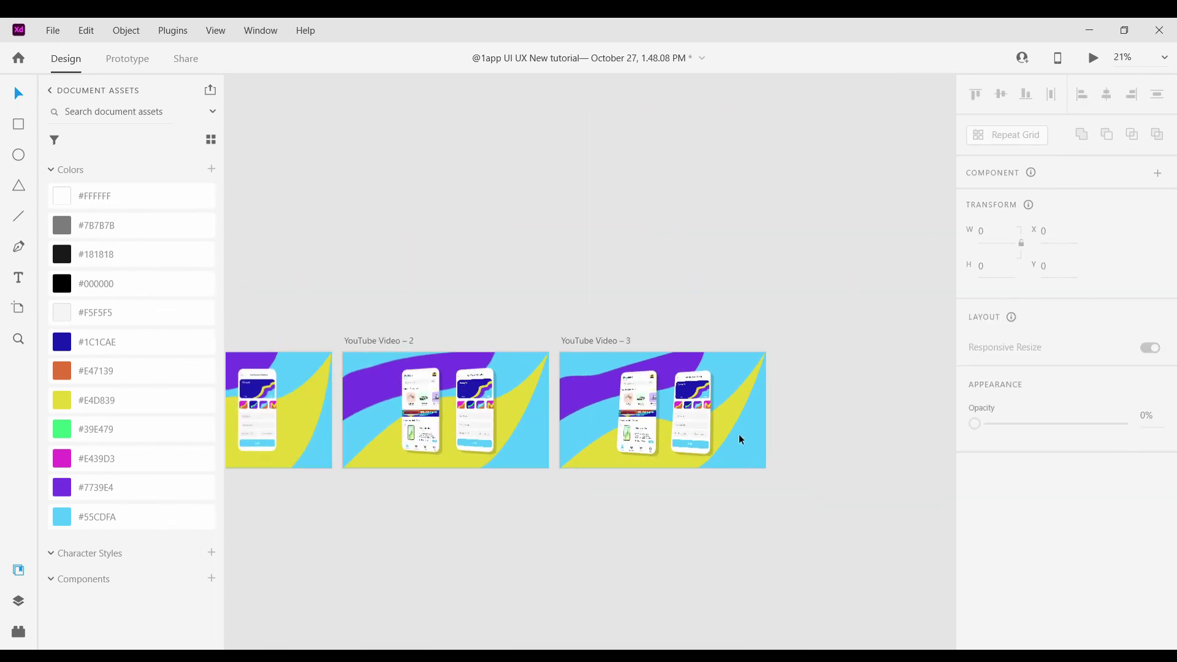
Reshape the right end of the purple wave on YouTube Video – 4
scroll(741, 440, "up", 2)
scroll(568, 326, "right", 3)
left_click(528, 319)
scroll(664, 489, "down", 1)
scroll(664, 489, "right", 1)
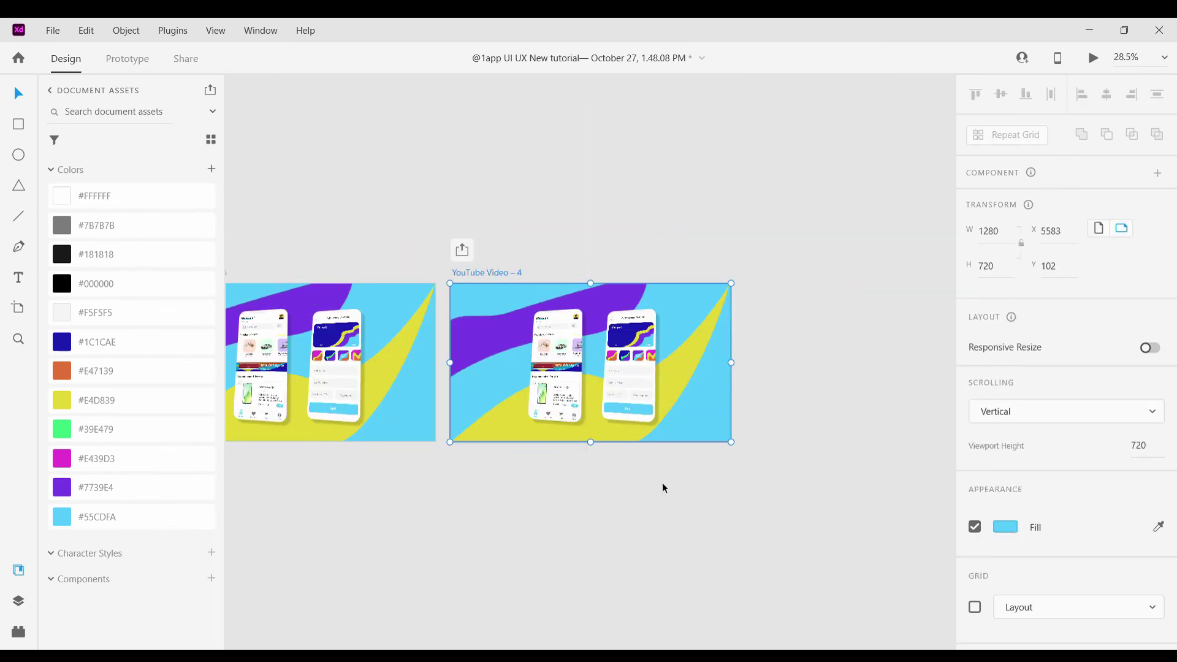
scroll(551, 347, "up", 3)
left_click(555, 355)
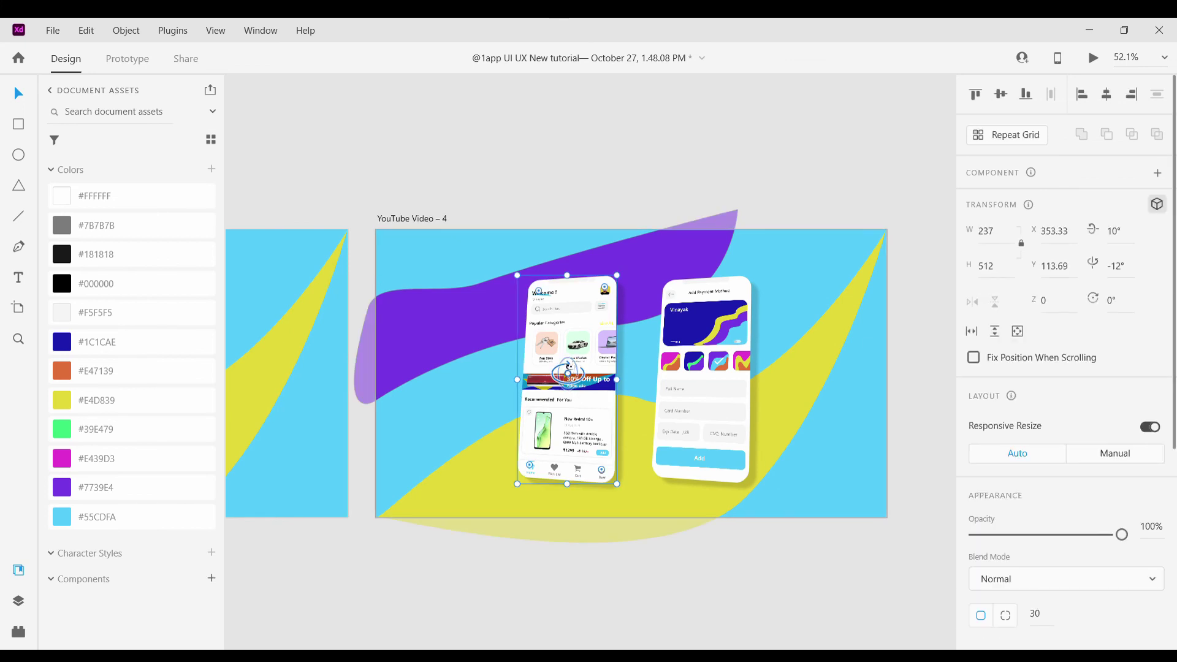
double_click(470, 310)
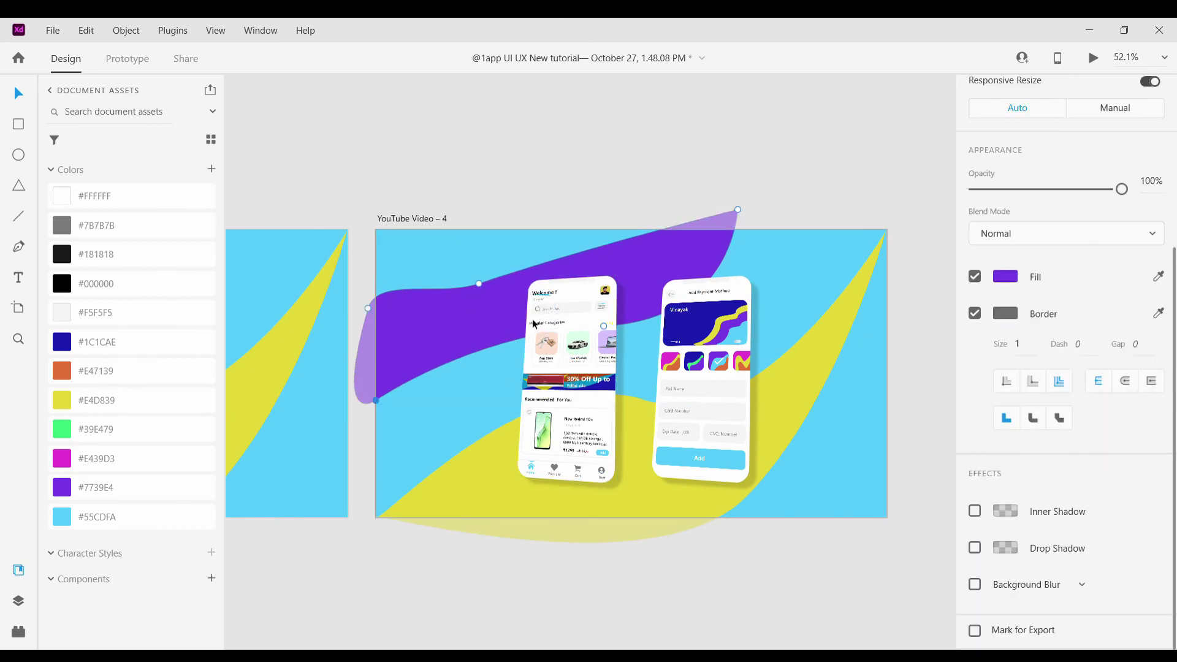
left_click_drag(681, 322, 739, 307)
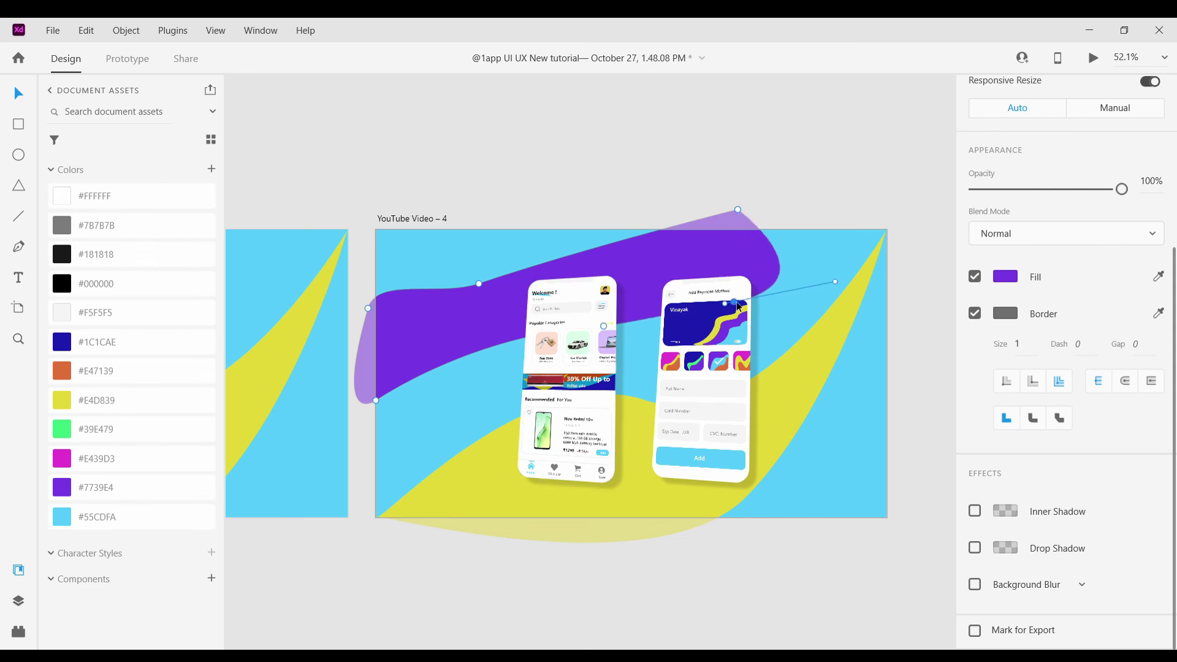
left_click(893, 218)
Smooth the yellow wave's lower-right curve
left_click(805, 371)
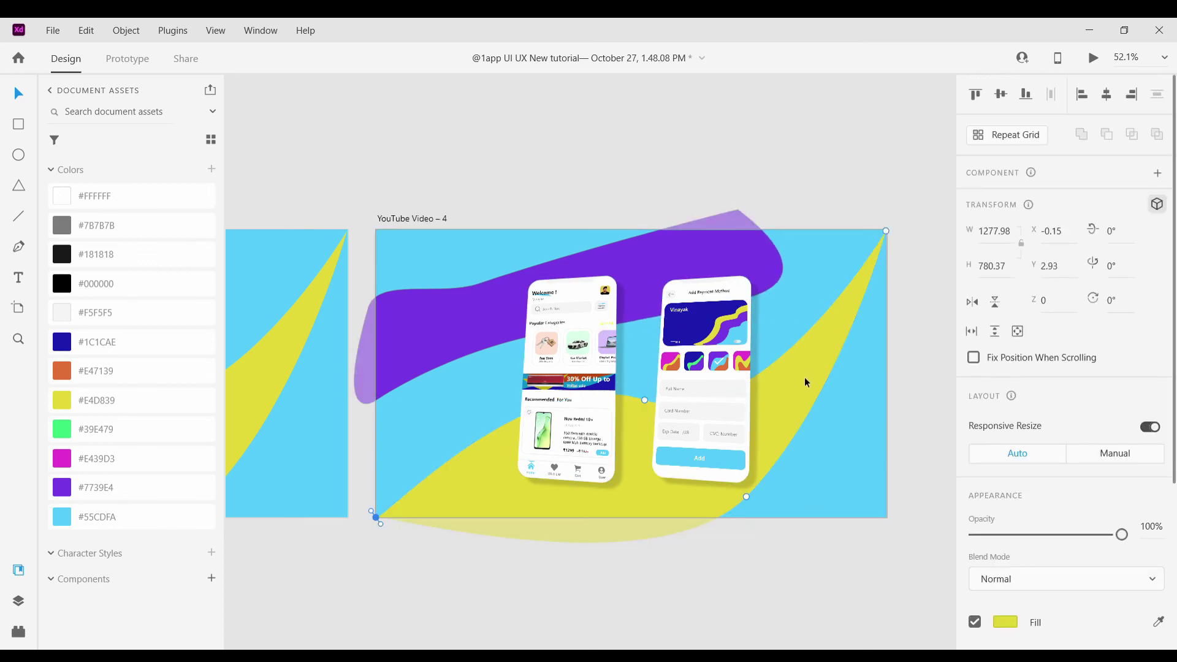
double_click(804, 377)
left_click_drag(745, 496, 847, 480)
key("Escape")
scroll(804, 396, "down", 8)
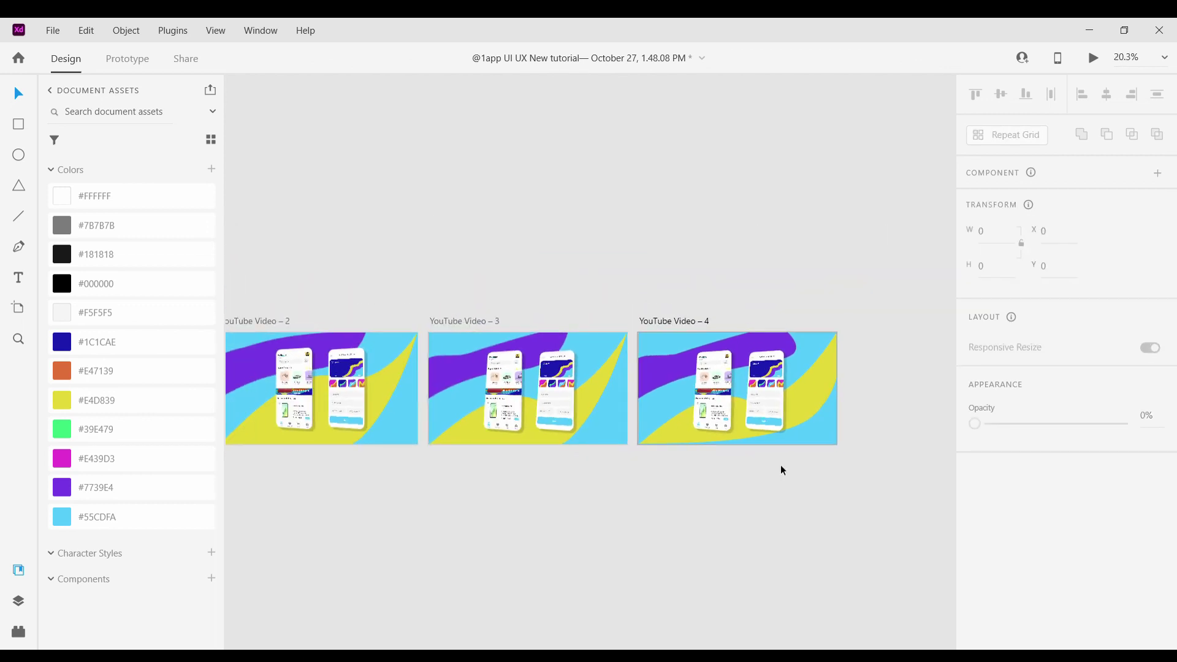
scroll(778, 519, "up", 8)
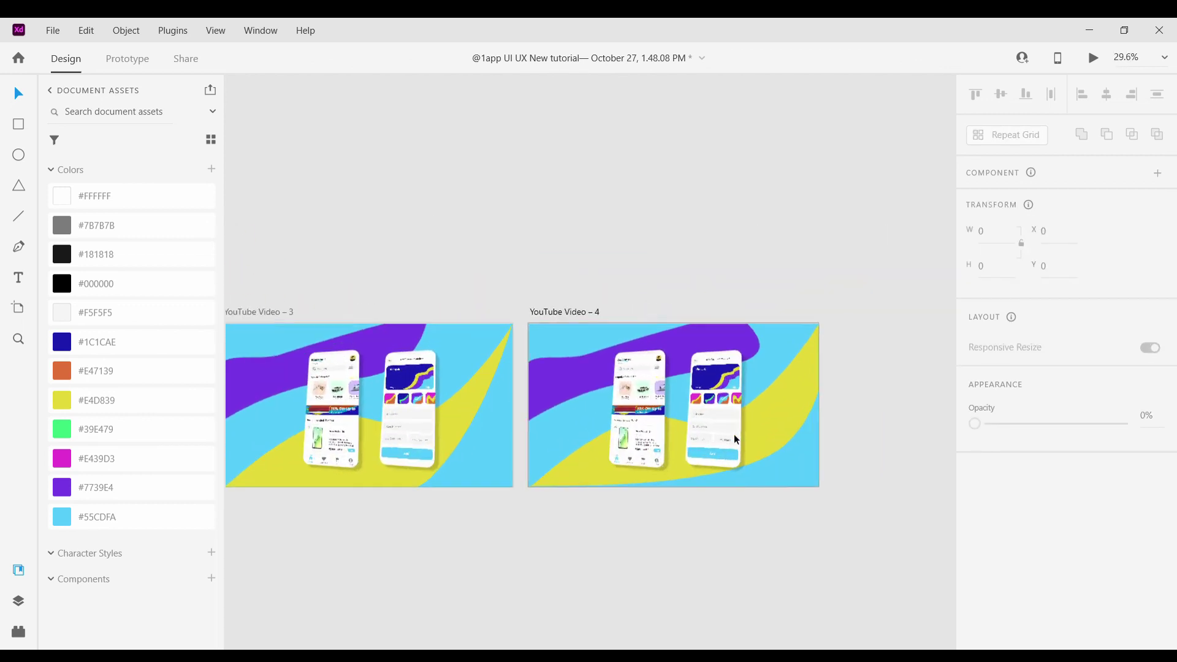
Adjust the left phone's 3D tilt and move the payment phone lower
left_click(559, 397)
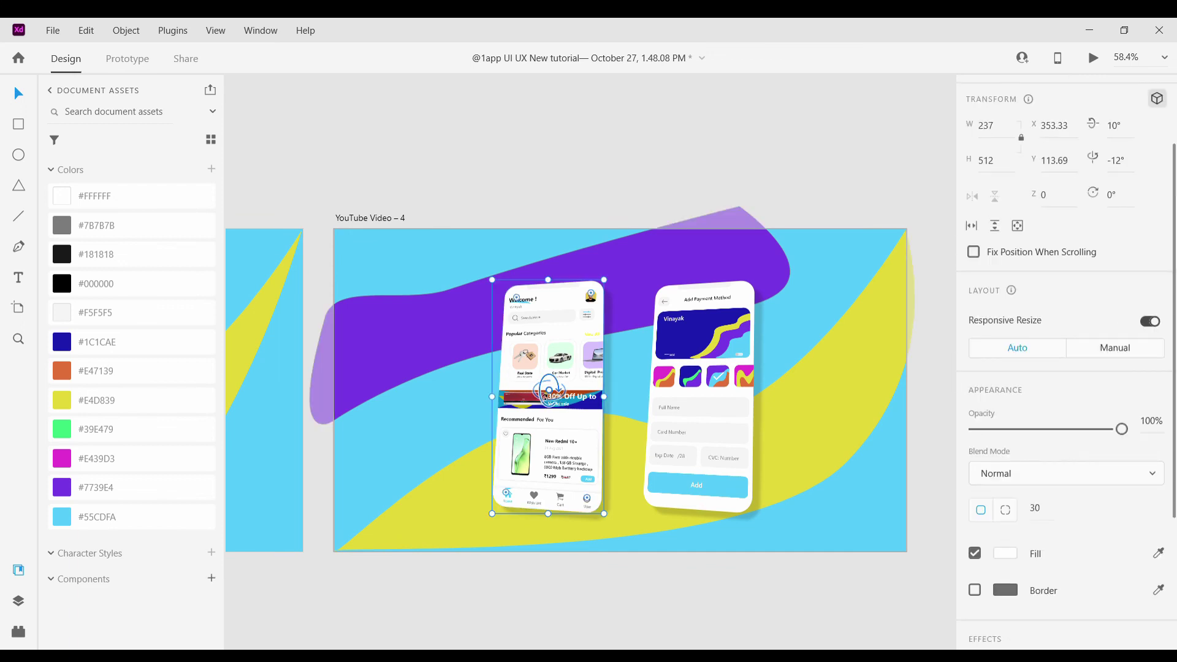
left_click_drag(548, 391, 567, 419)
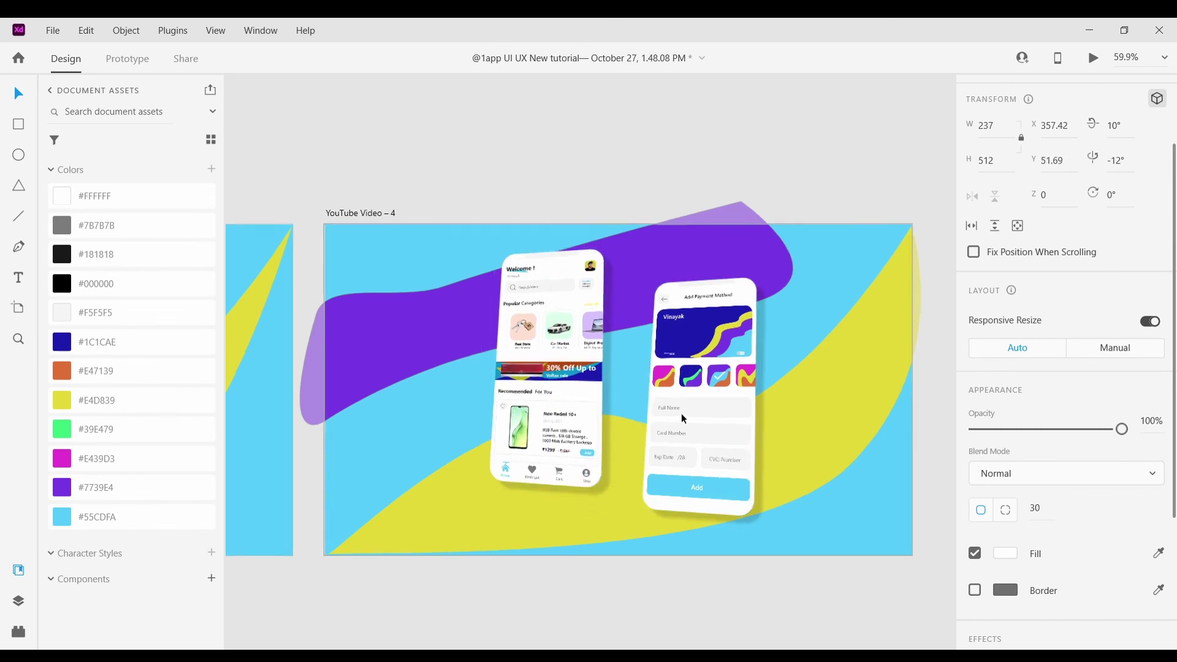
scroll(682, 413, "up", 3)
left_click_drag(740, 398, 749, 427)
scroll(751, 423, "down", 8)
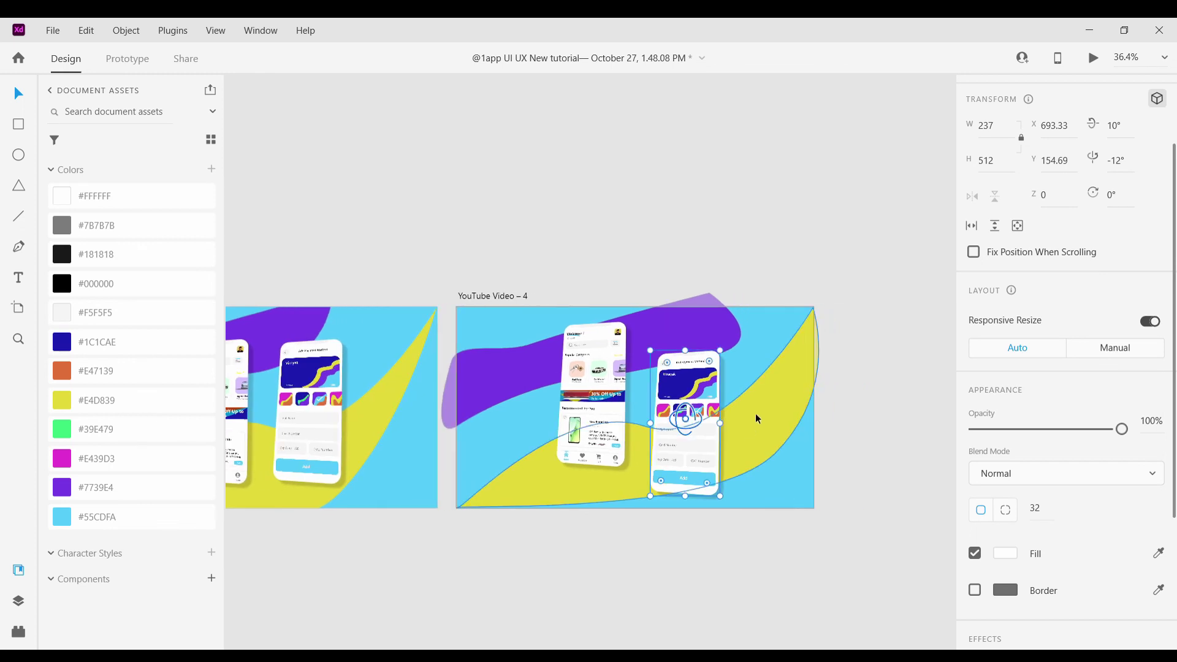
left_click(846, 471)
Duplicate YouTube Video – 4 to create YouTube Video – 5
scroll(855, 469, "down", 1)
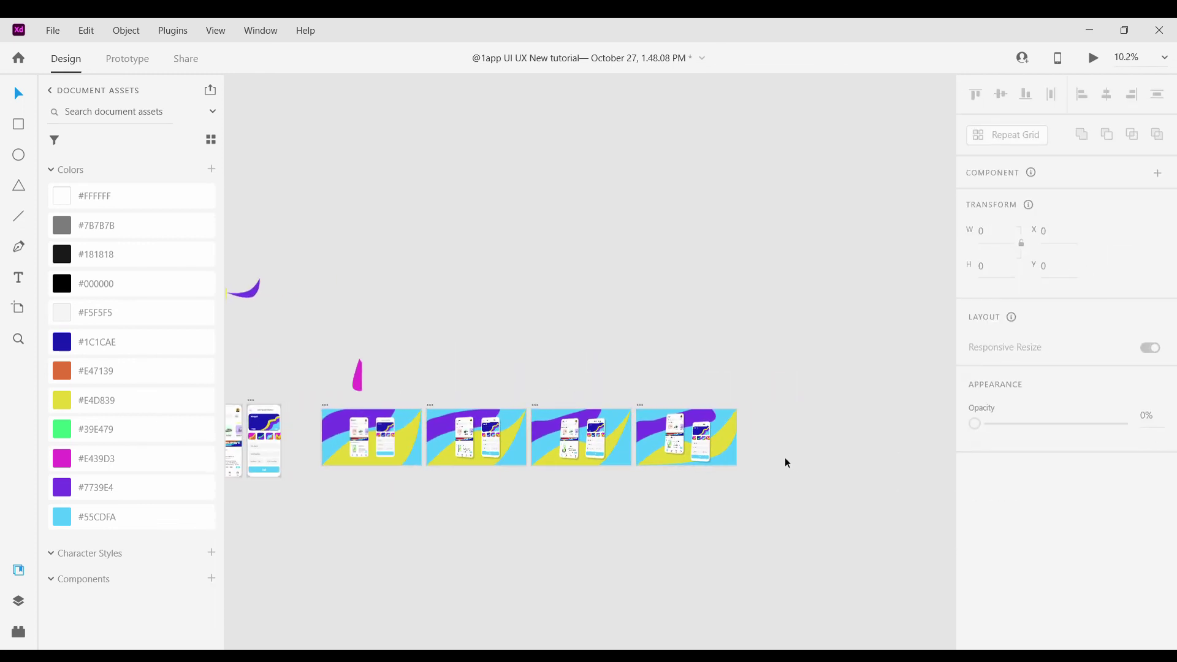
scroll(668, 422, "down", 3)
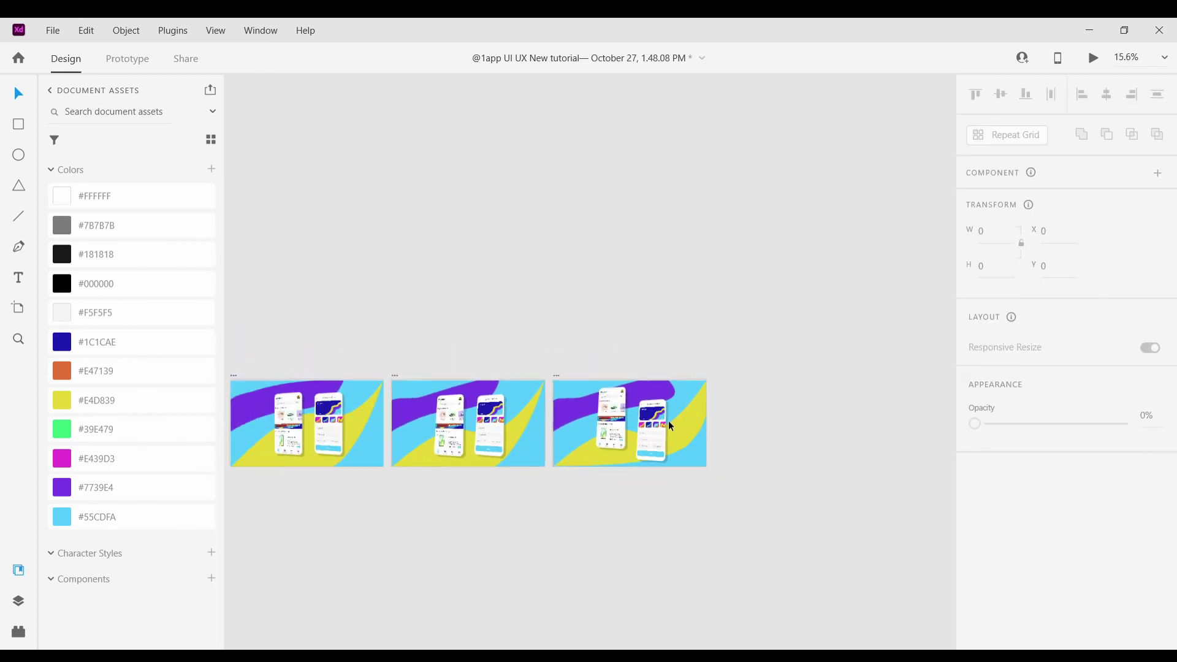
left_click(576, 388)
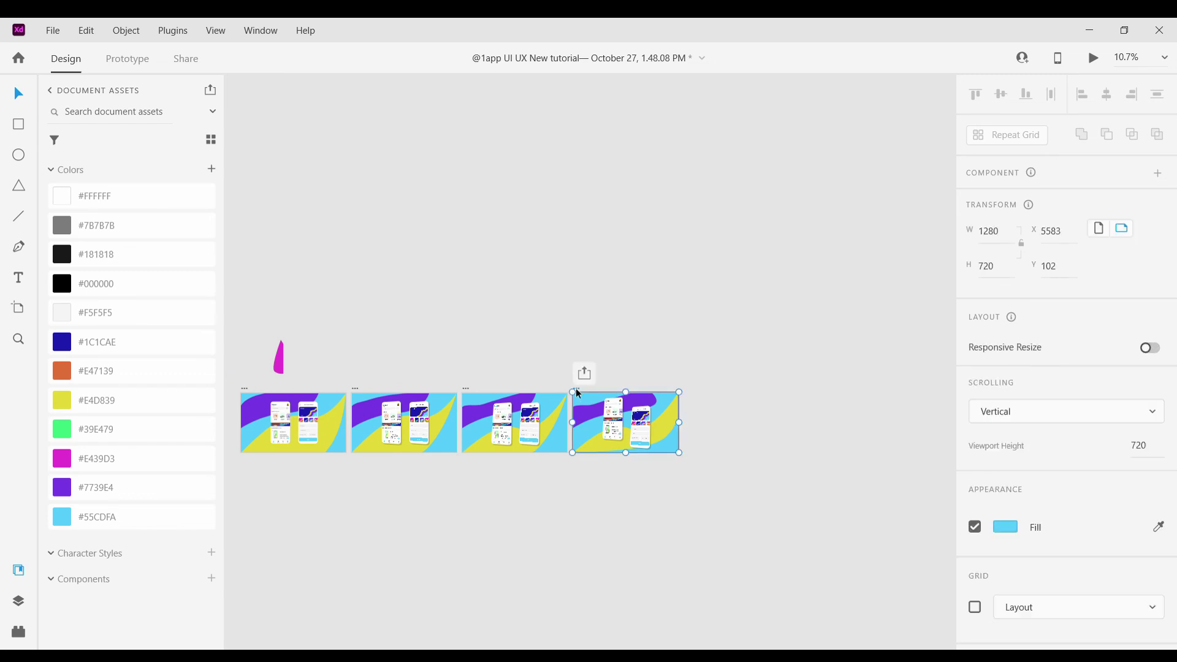
key("ctrl+d")
left_click(684, 495)
scroll(711, 436, "up", 5)
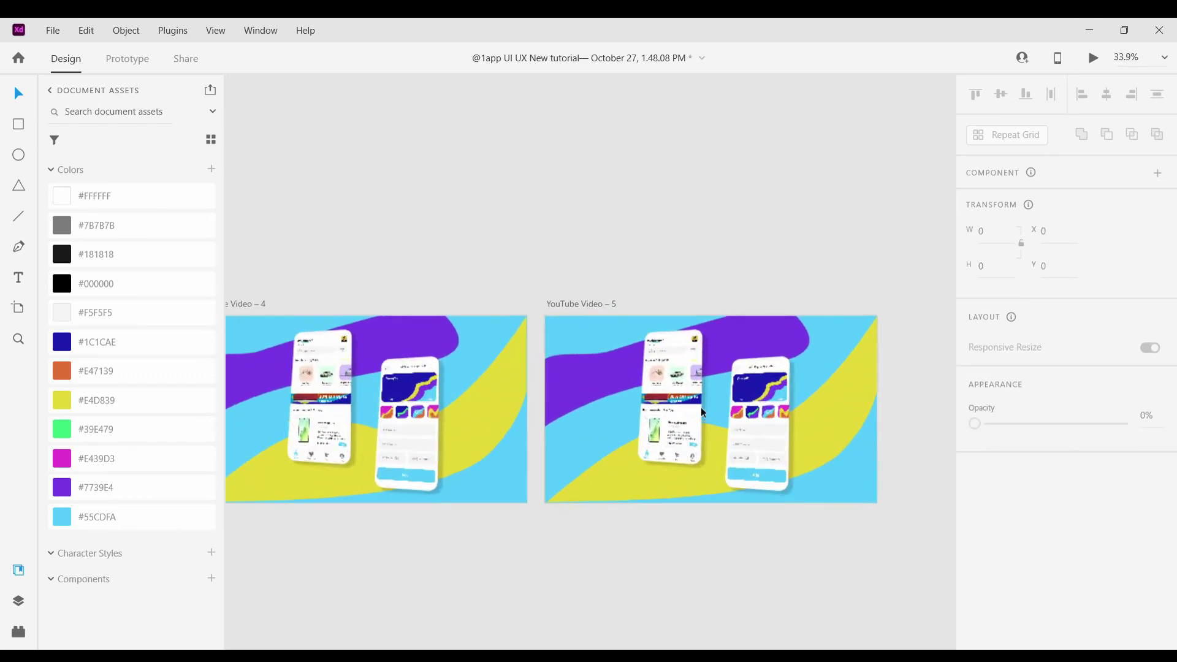
Set the left phone's X rotation to 0° and the right phone's tilt to -10°
left_click(679, 409)
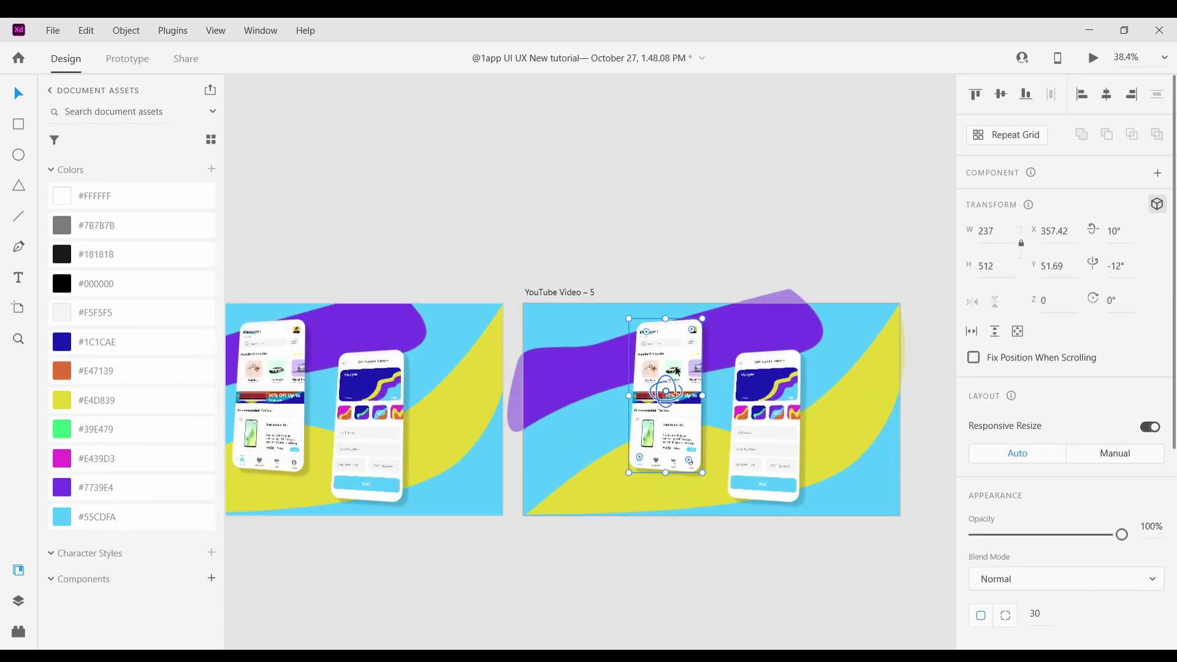
scroll(679, 414, "up", 2)
scroll(996, 84, "down", 1)
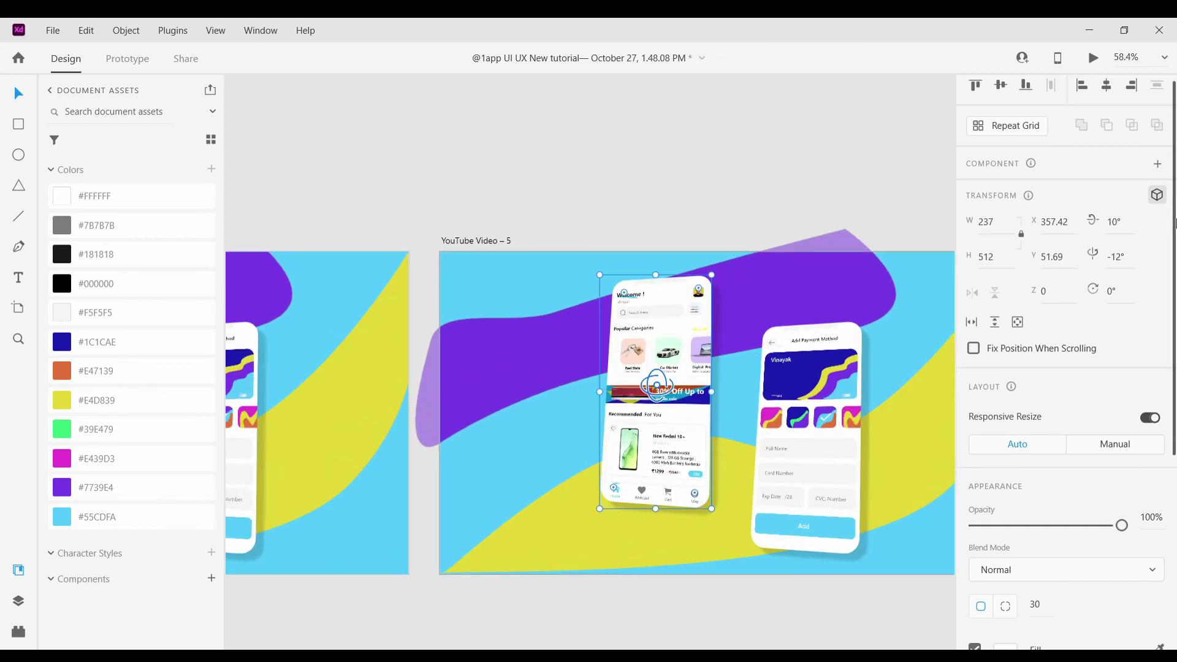
left_click(859, 414)
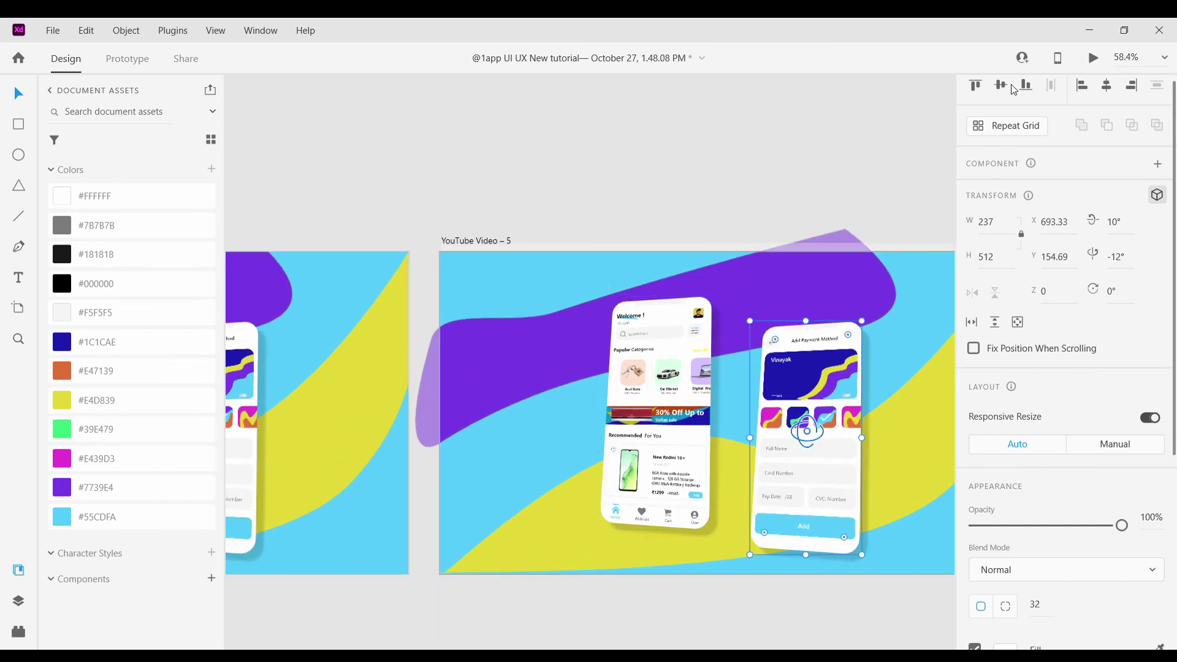
left_click(746, 197)
left_click(675, 392)
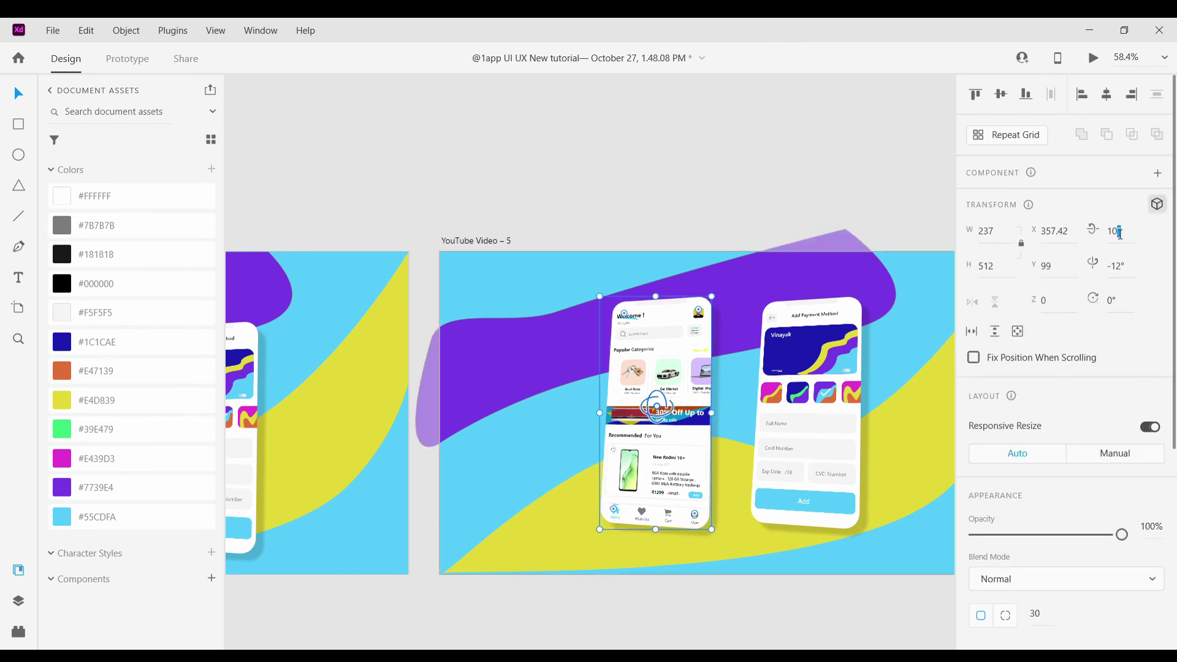
key("Return")
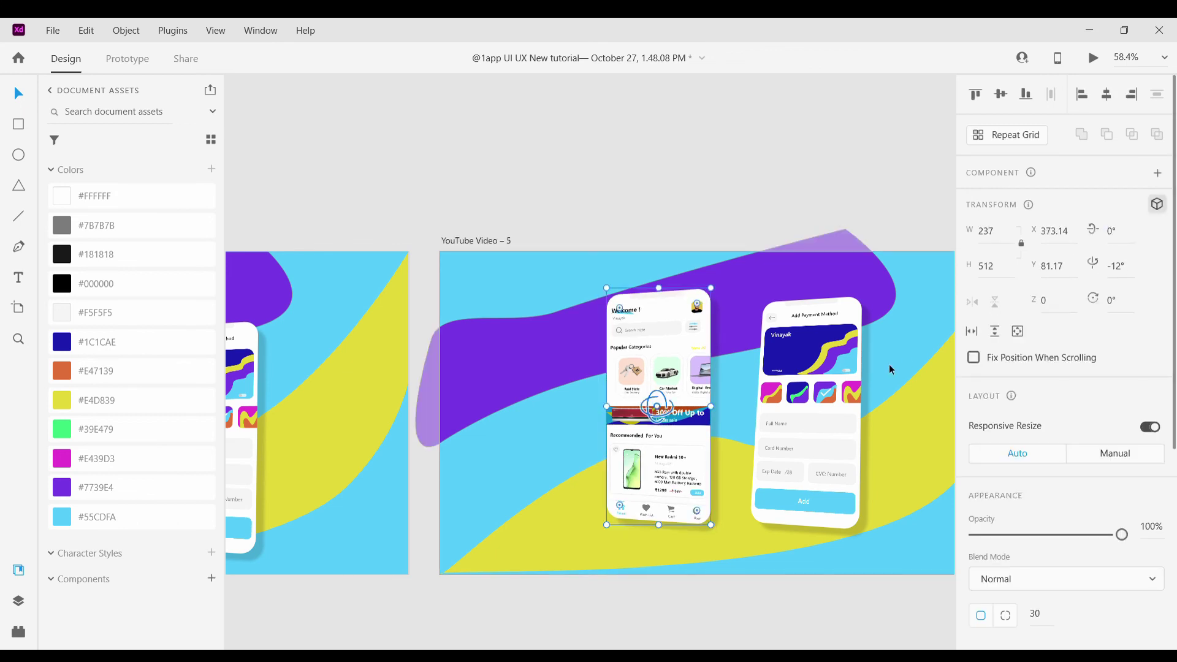
key("Tab")
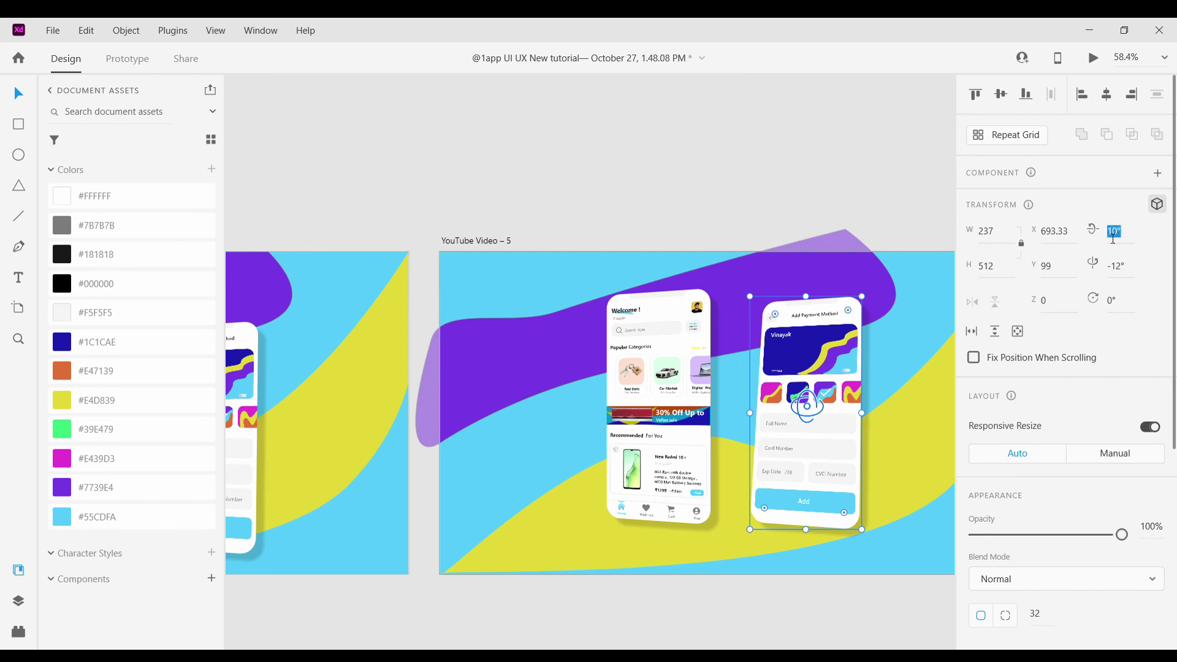
type("-10")
key("Return")
left_click(600, 320)
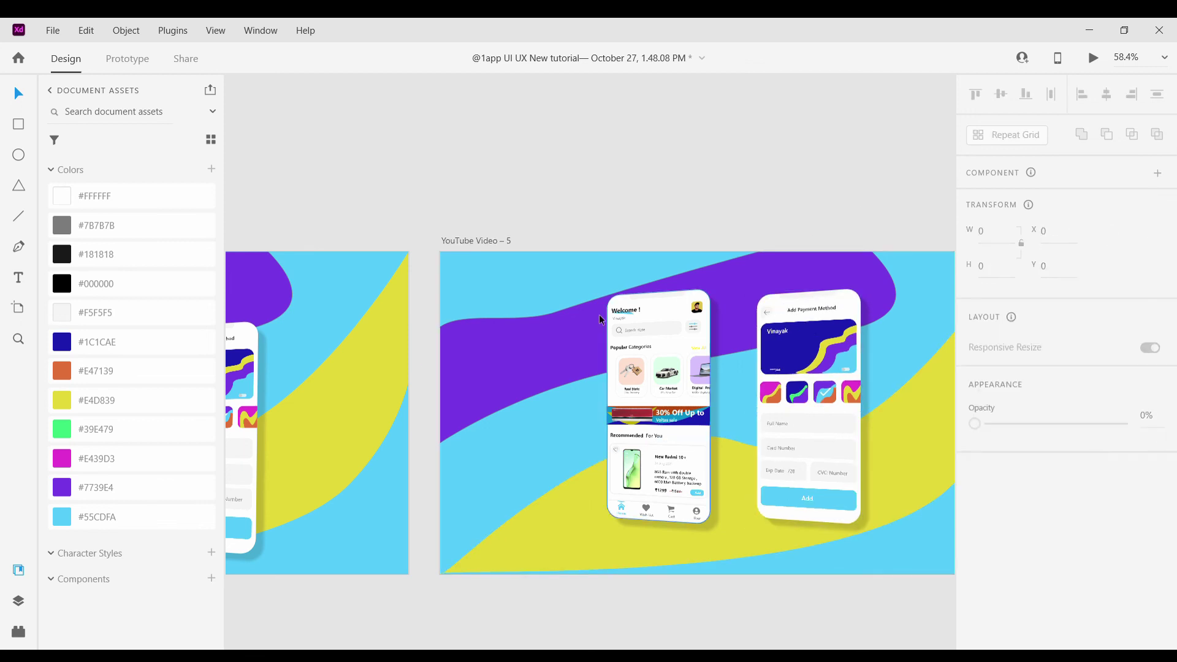
Move the purple wave higher and adjust the yellow wave's curve
left_click(567, 328)
left_click_drag(553, 310, 558, 196)
scroll(557, 196, "down", 3)
left_click(645, 347)
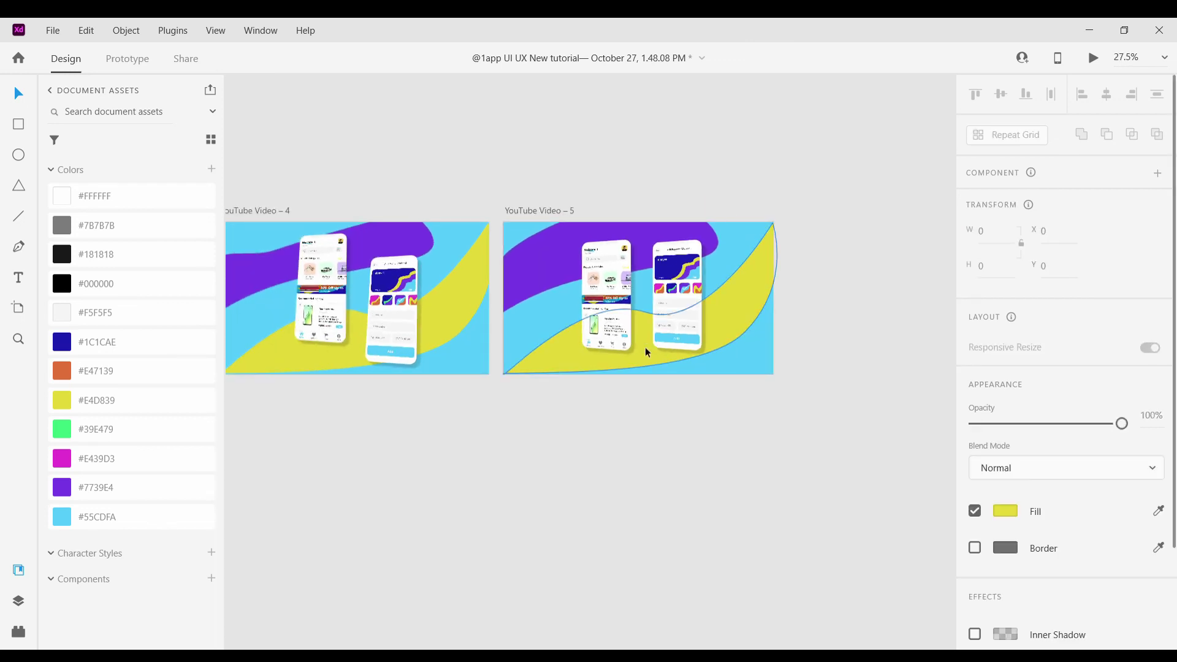
left_click_drag(745, 332, 738, 422)
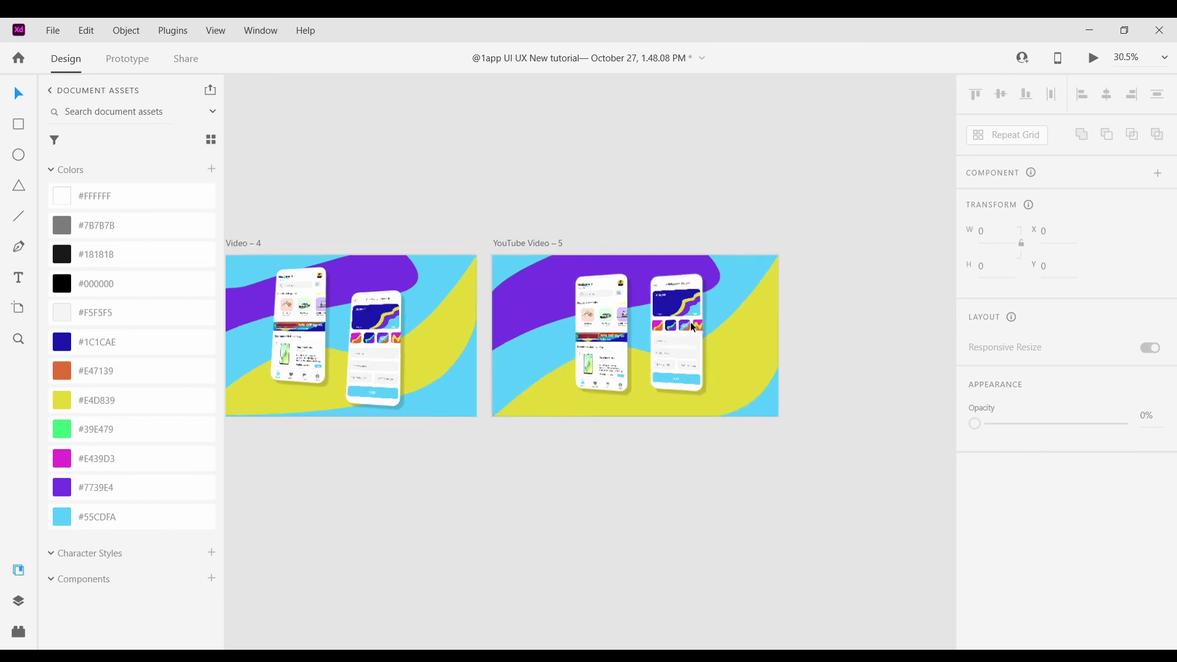
Straighten both phones on YouTube Video – 6 to 0° rotation
scroll(690, 322, "up", 3)
left_click(431, 219)
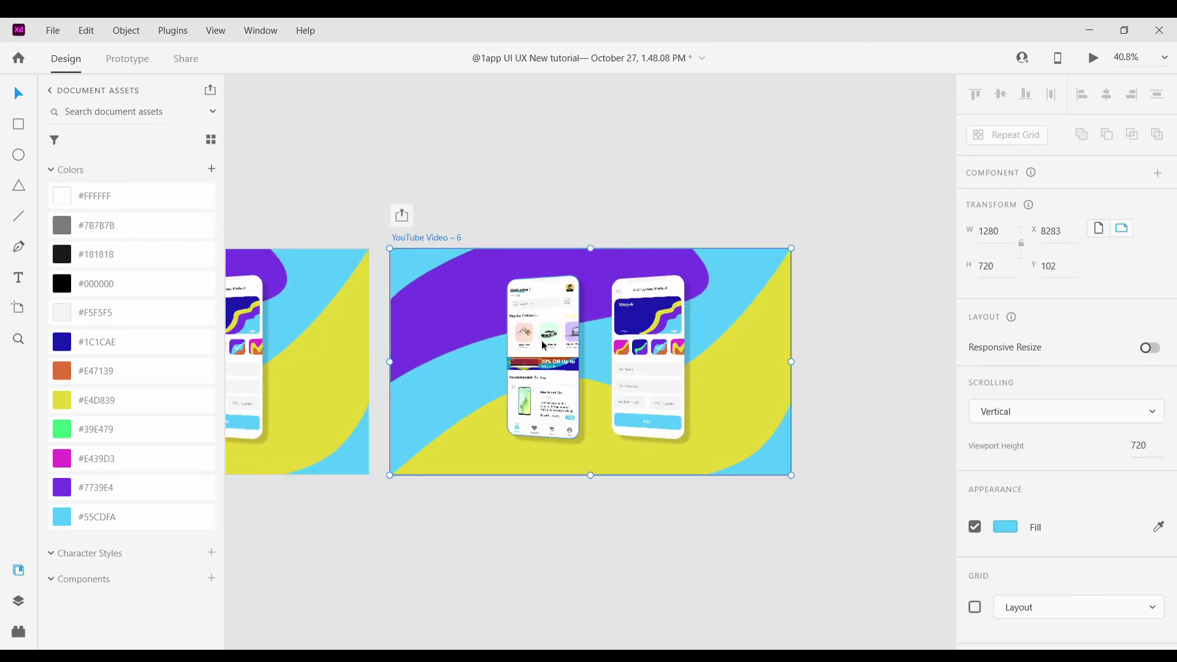
left_click(545, 404)
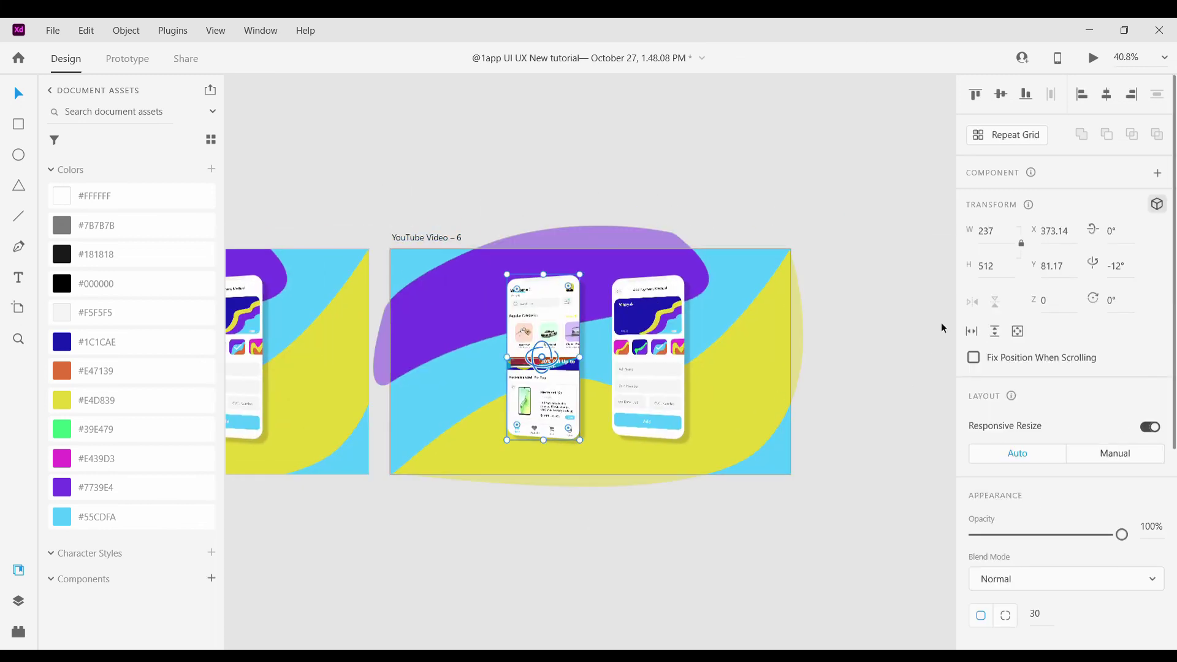
scroll(551, 356, "up", 5)
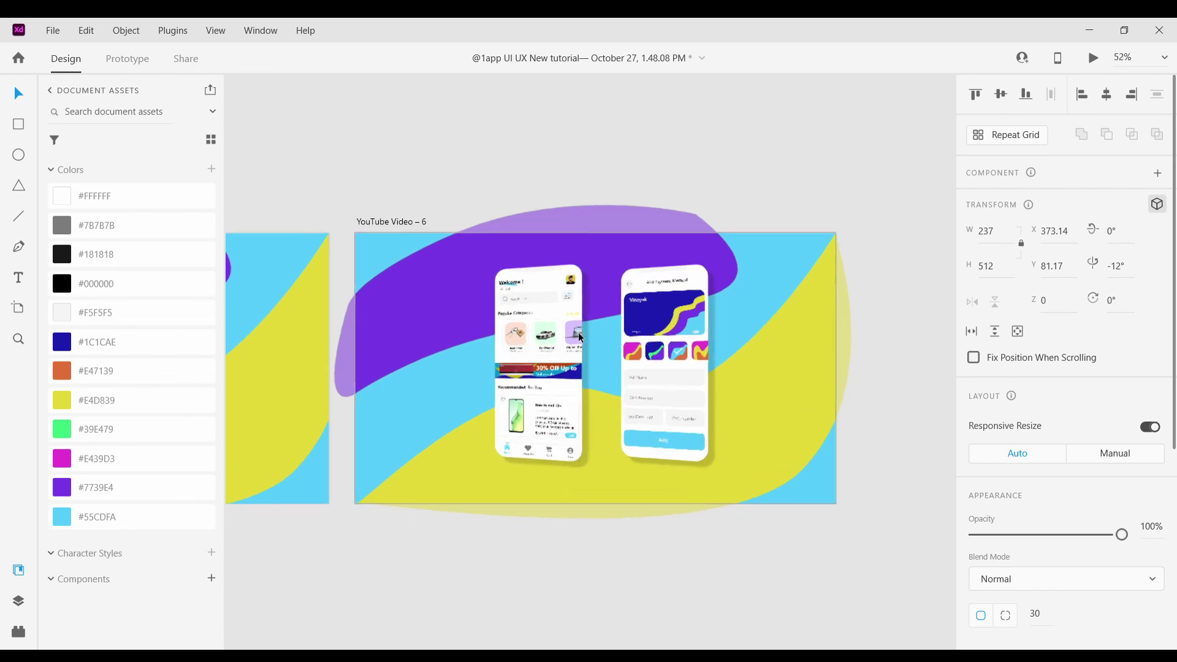
scroll(534, 377, "down", 5)
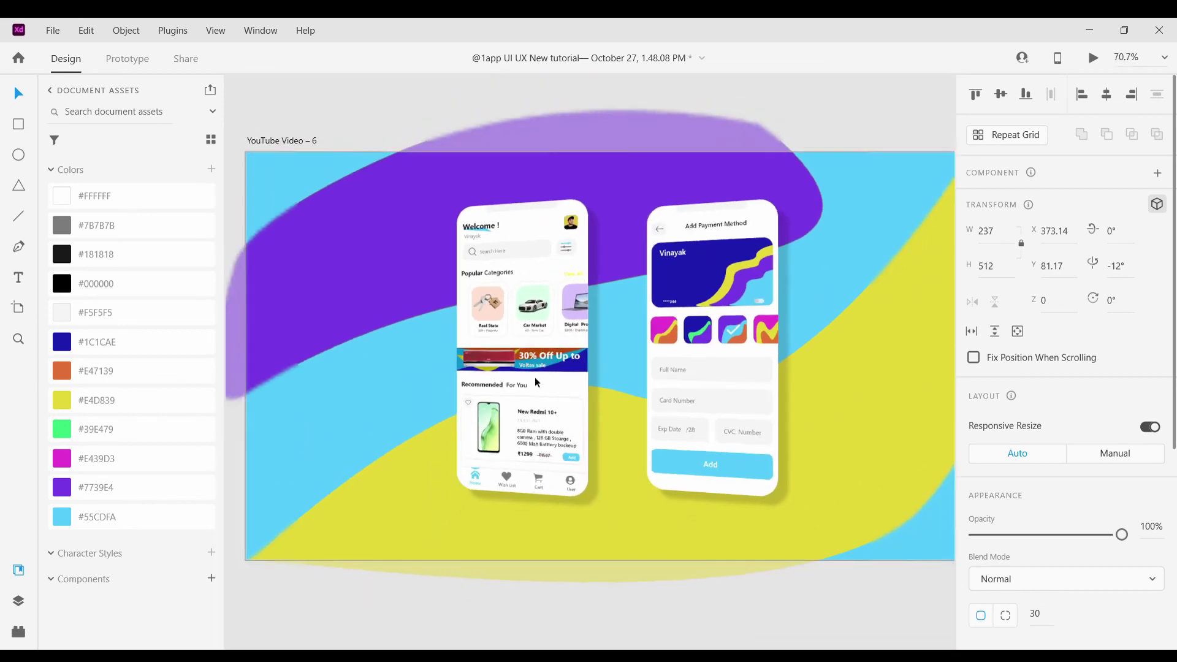
scroll(532, 373, "up", 4)
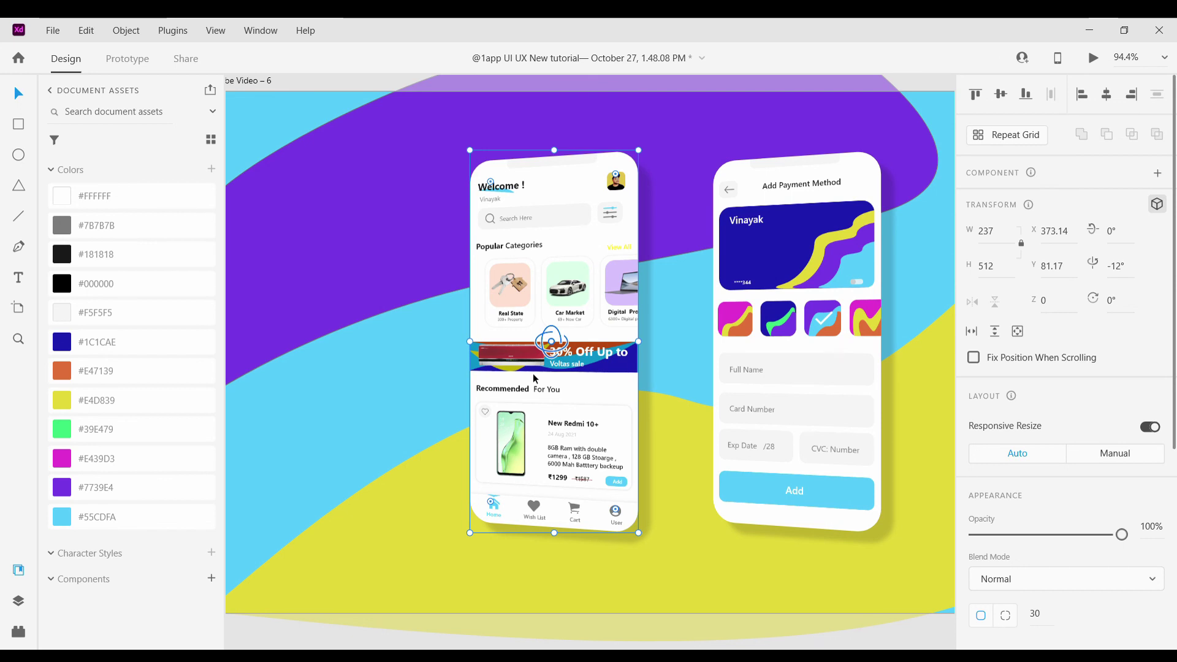
scroll(513, 325, "up", 1)
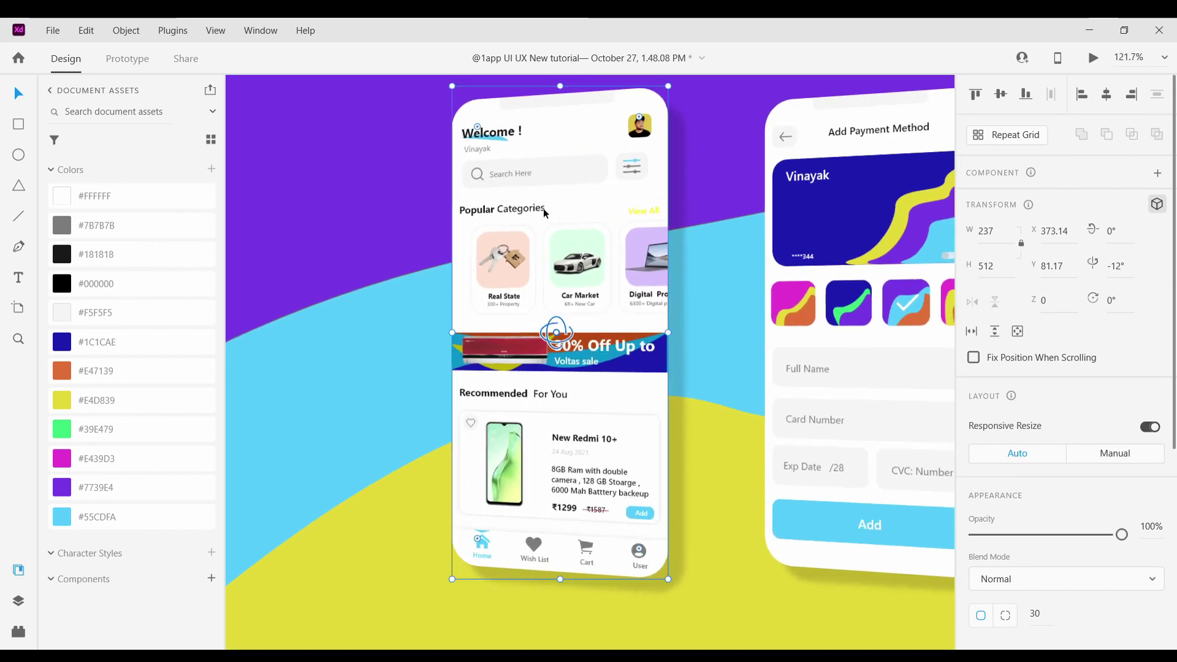
scroll(537, 245, "down", 3)
scroll(587, 236, "up", 2)
left_click(587, 237)
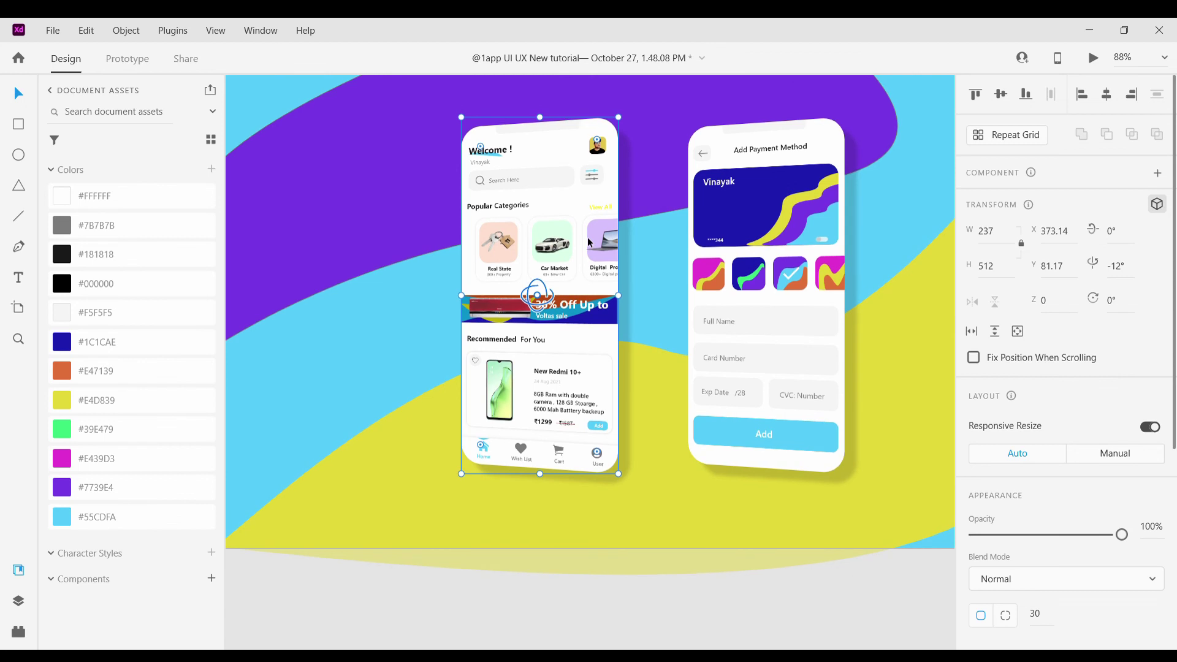
scroll(587, 237, "up", 2)
scroll(612, 197, "up", 1)
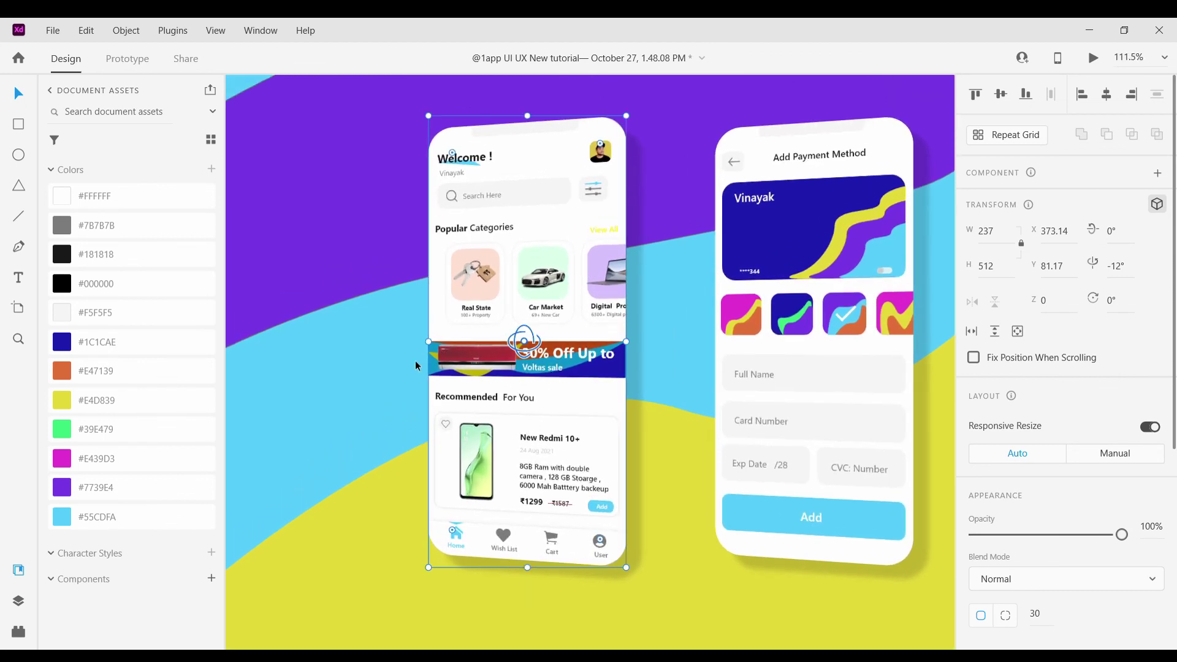
scroll(536, 341, "down", 2)
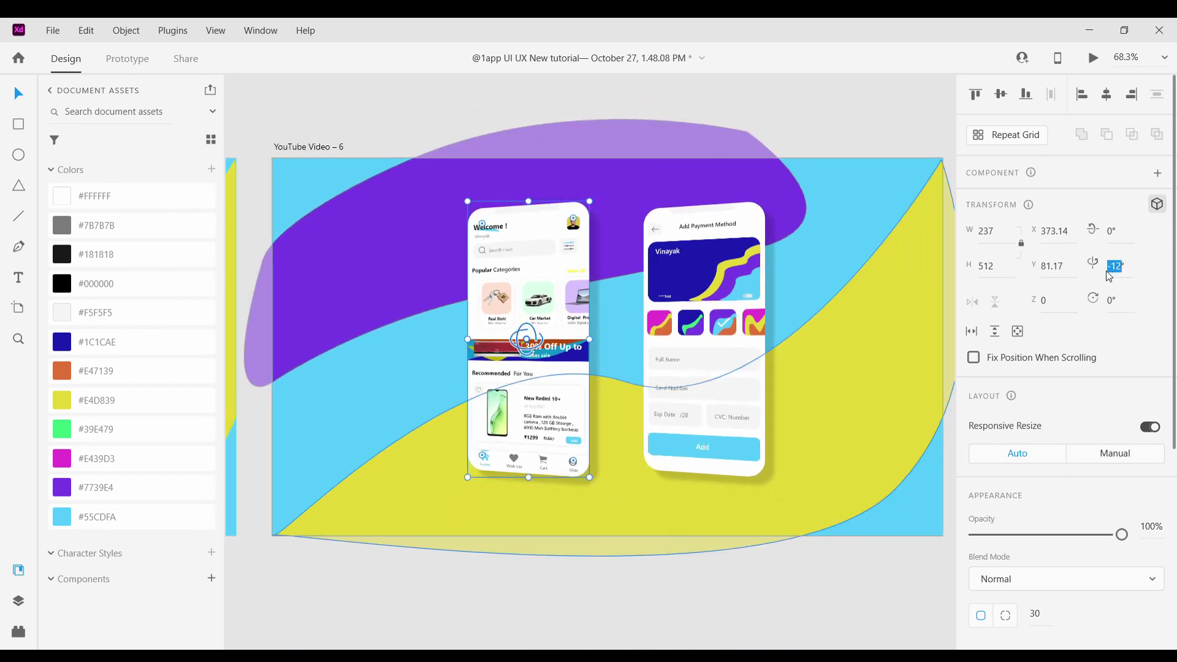
type("0")
key("Return")
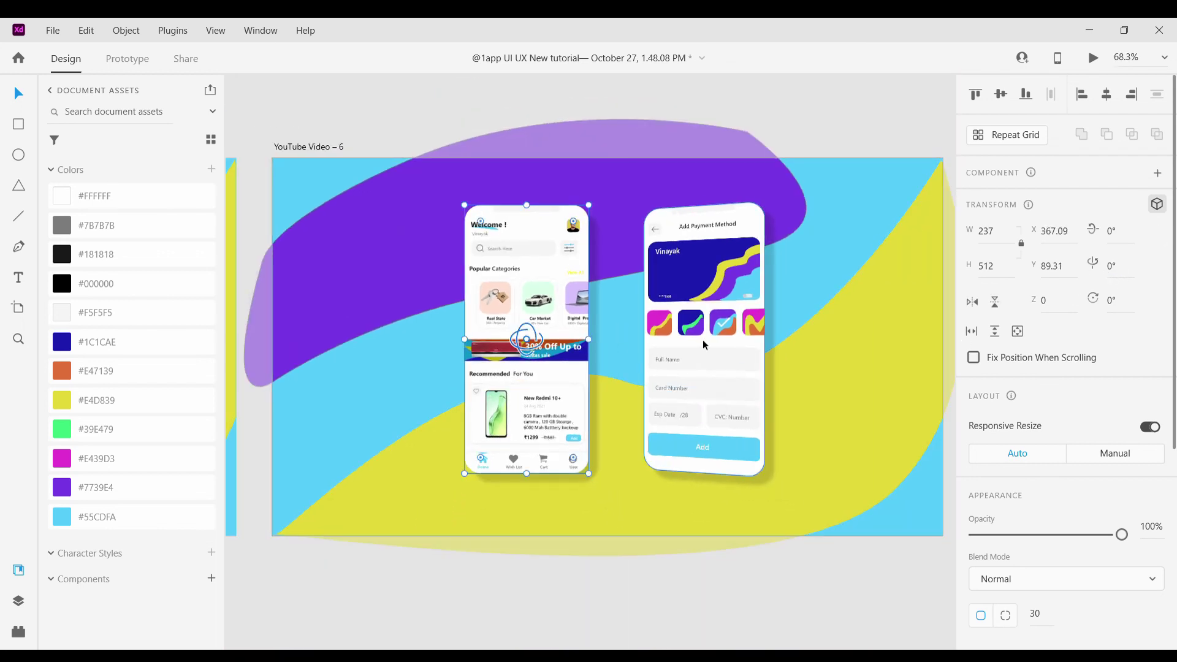
left_click(705, 345)
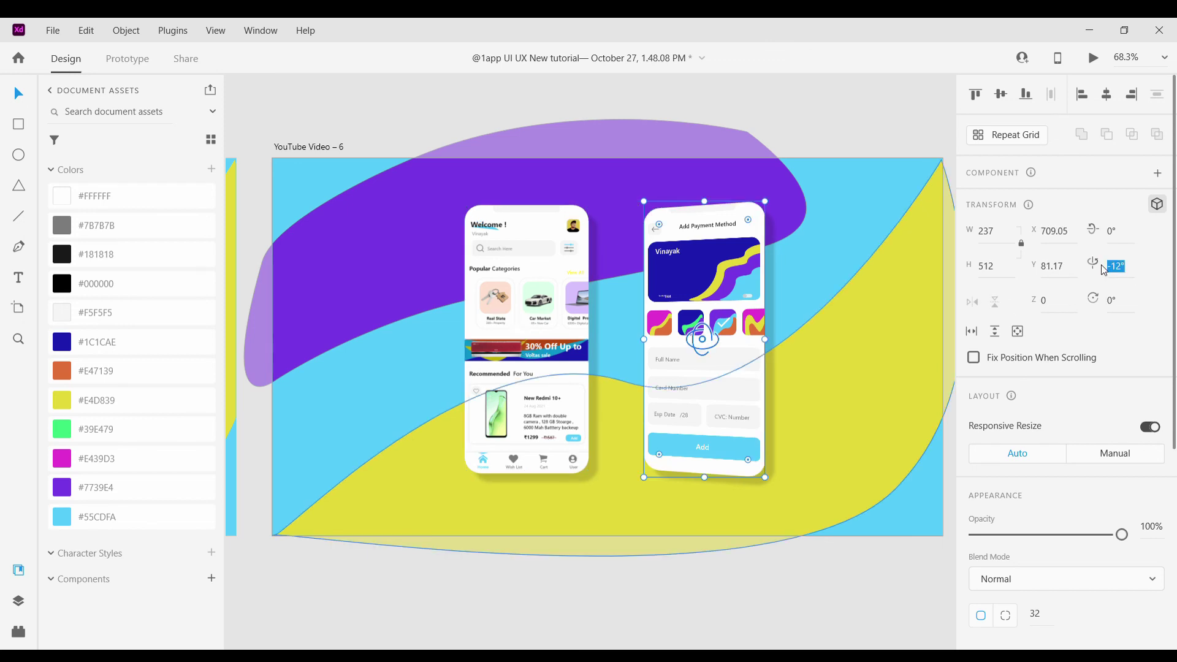
type("0")
key("Return")
Reshape the top of the purple wave and the curve of the yellow wave
left_click(459, 176)
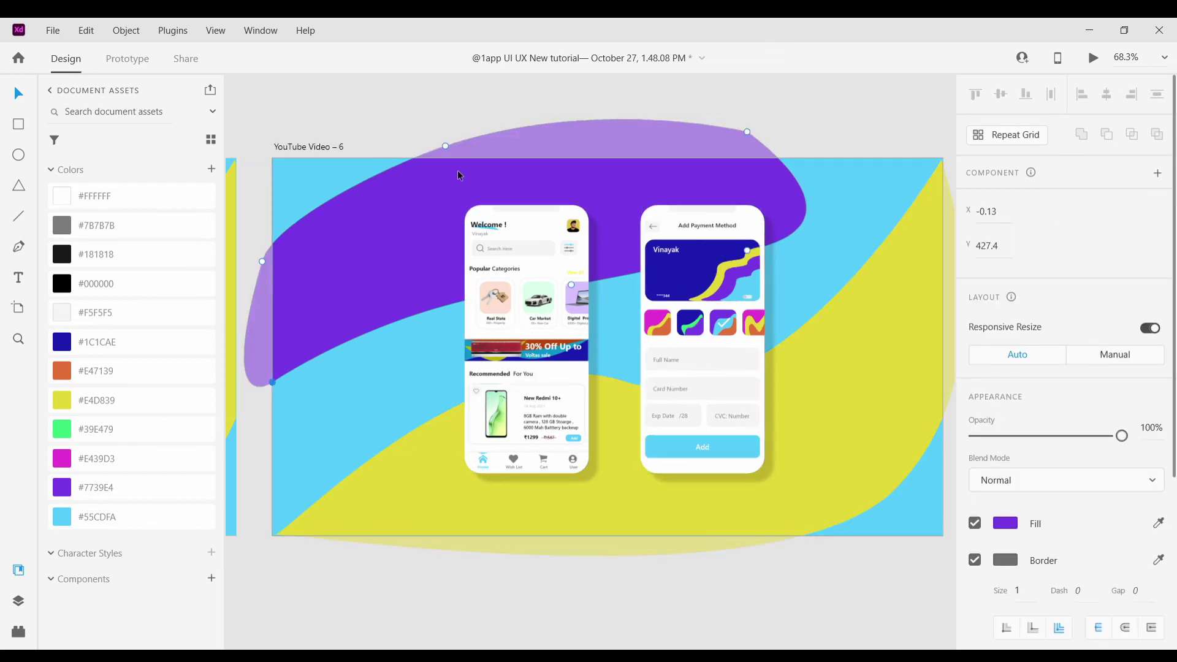
left_click_drag(447, 146, 466, 193)
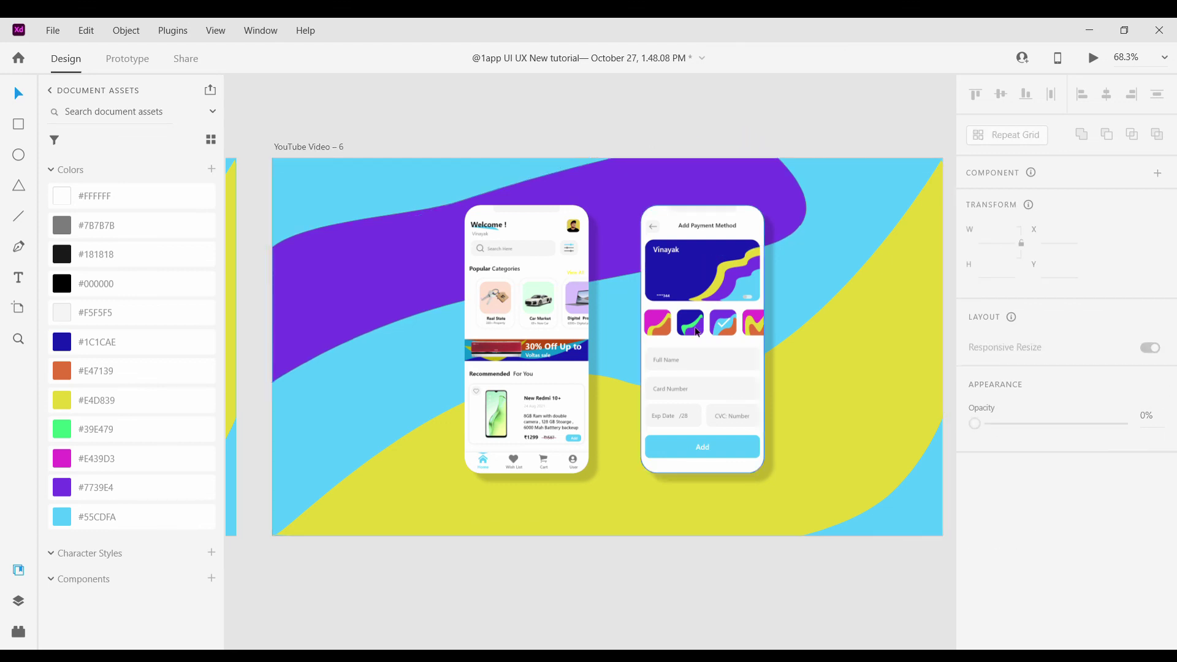
scroll(802, 406, "down", 2)
left_click(803, 406)
double_click(803, 407)
left_click_drag(622, 293, 615, 296)
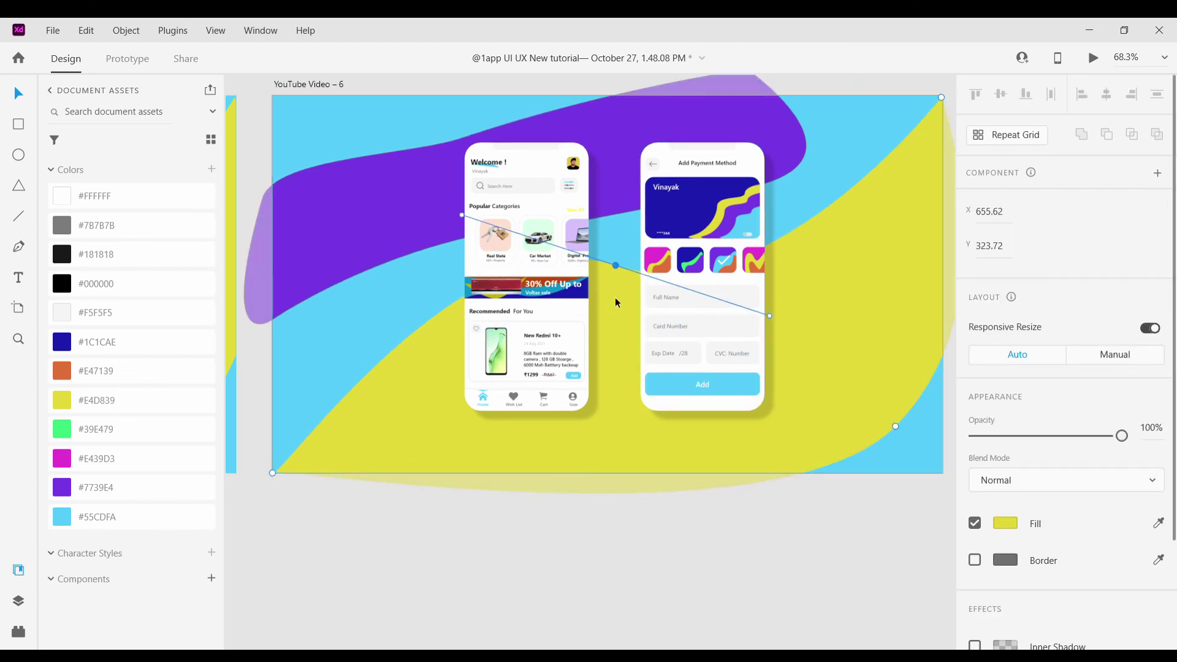
key("Escape")
Check both phones, clear the selection, and zoom out over the artboards
left_click(545, 402)
scroll(814, 512, "down", 1)
scroll(1027, 610, "down", 4)
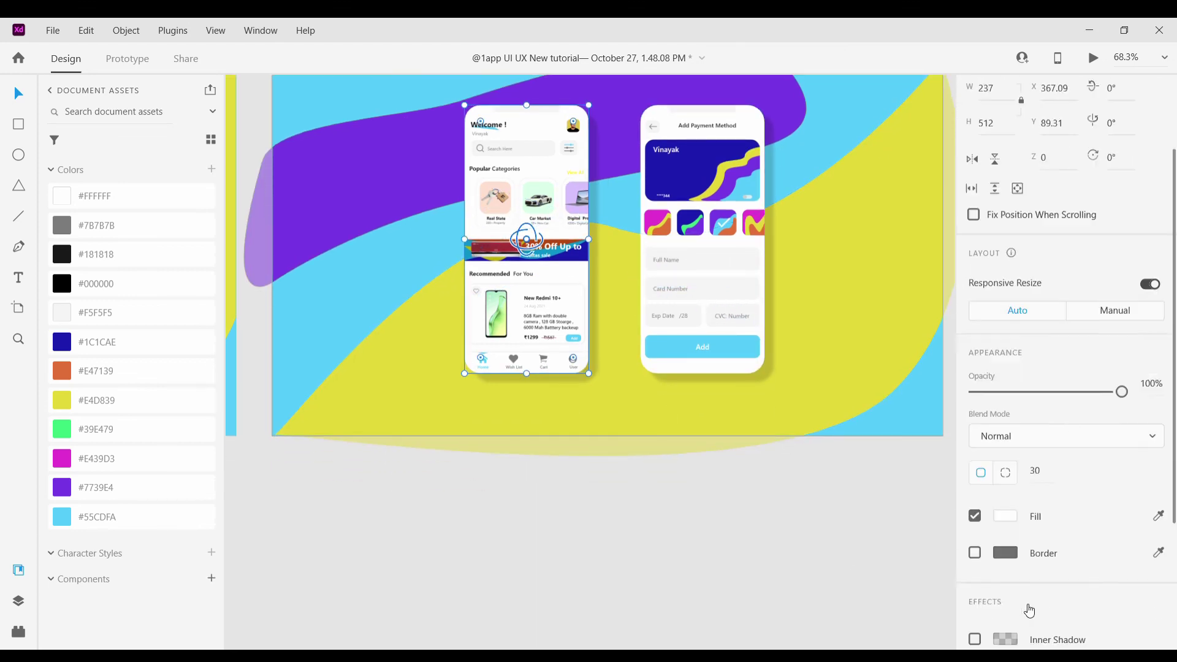
left_click(735, 332)
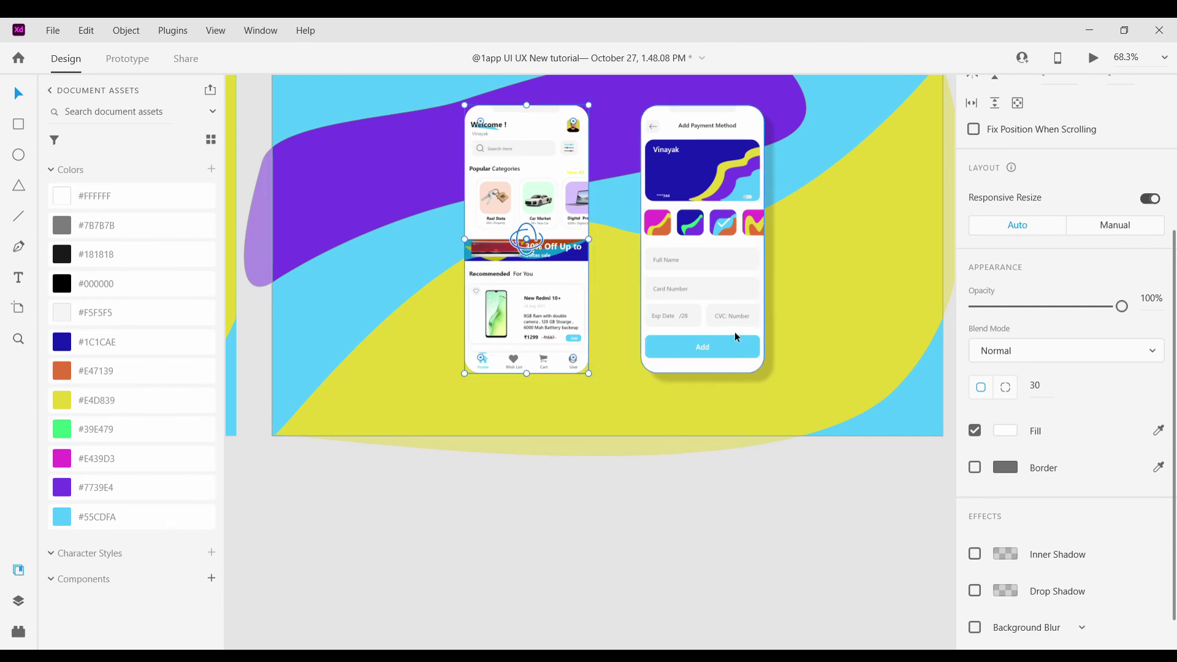
left_click(822, 532)
scroll(823, 532, "down", 5)
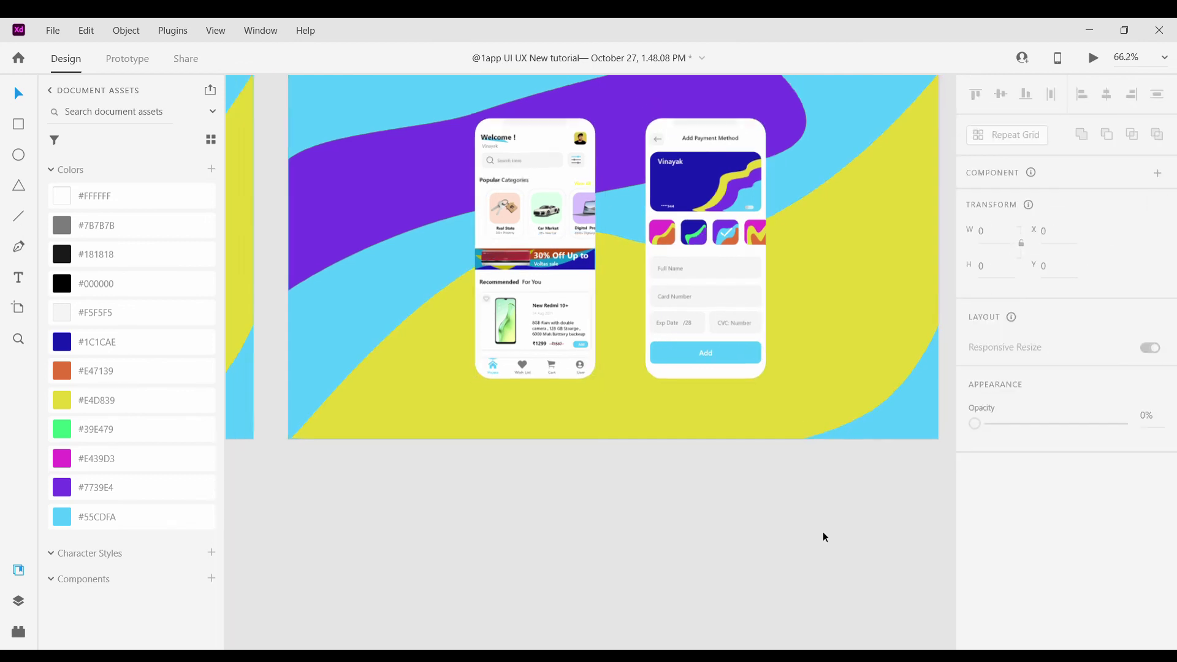
scroll(735, 515, "down", 1)
scroll(633, 490, "down", 4)
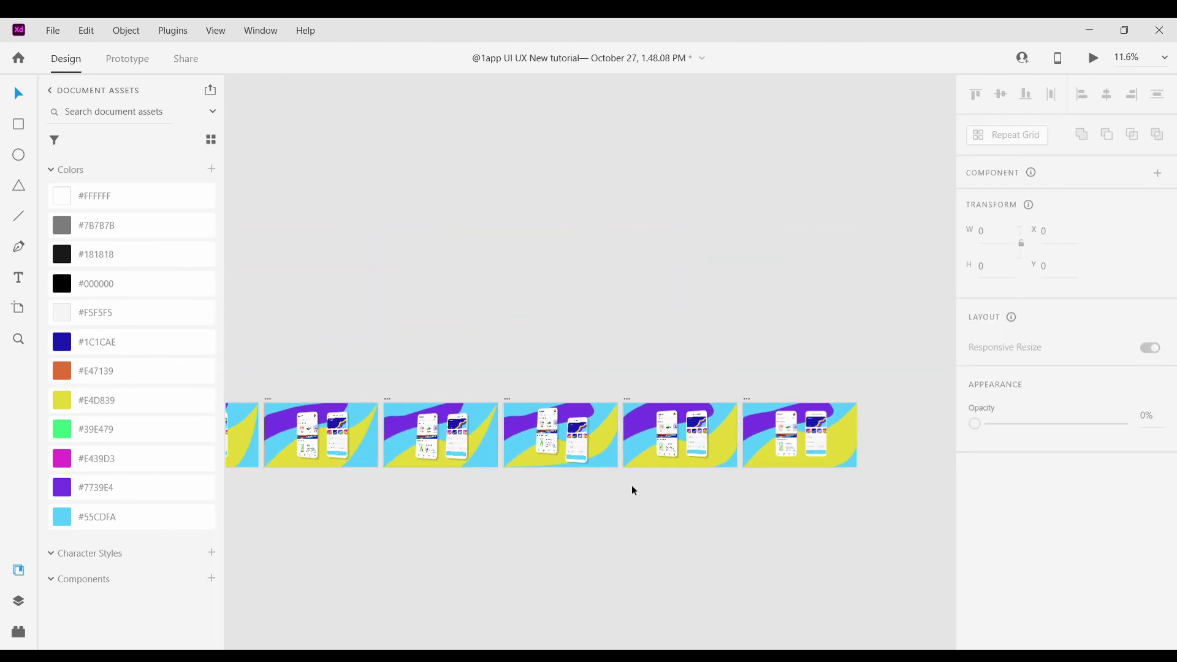
scroll(555, 484, "left", 3)
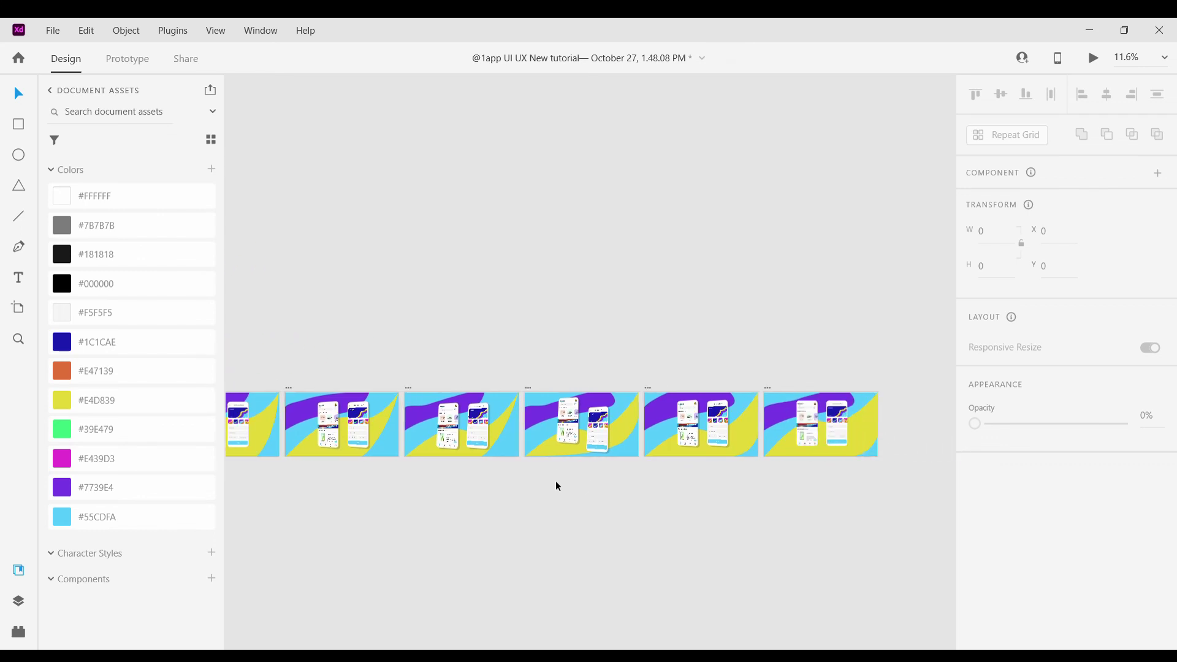
scroll(553, 510, "up", 2)
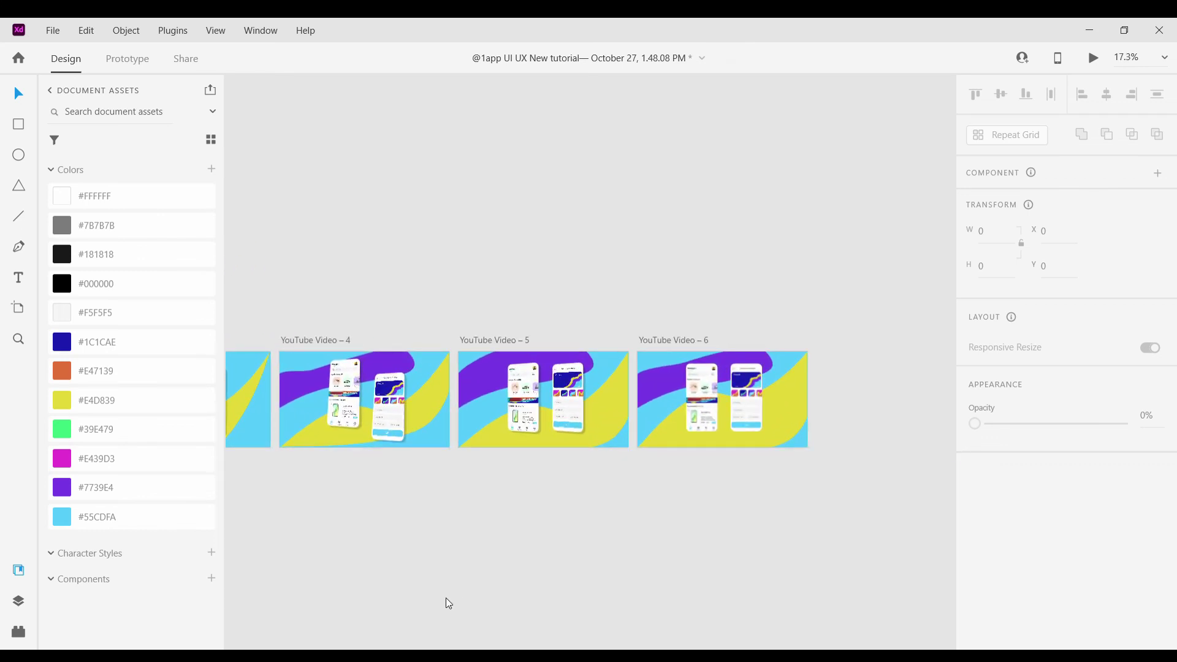
scroll(392, 385, "down", 4)
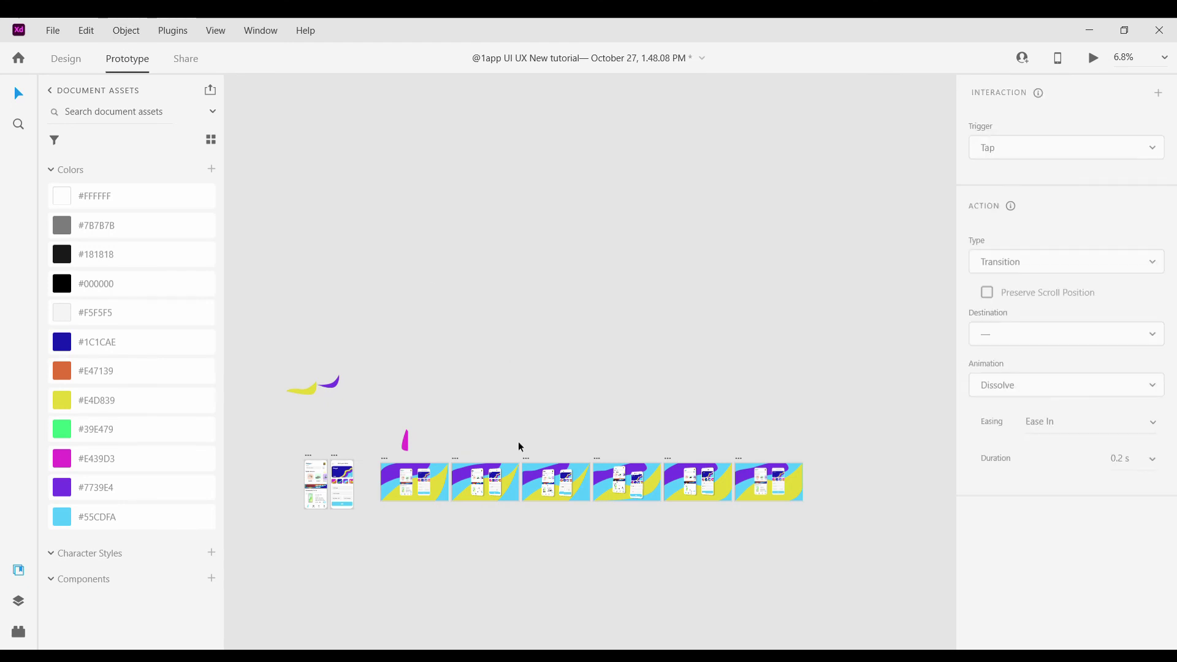
Link YouTube Video – 1 to YouTube Video – 2 with a Time-triggered transition
scroll(396, 469, "up", 6)
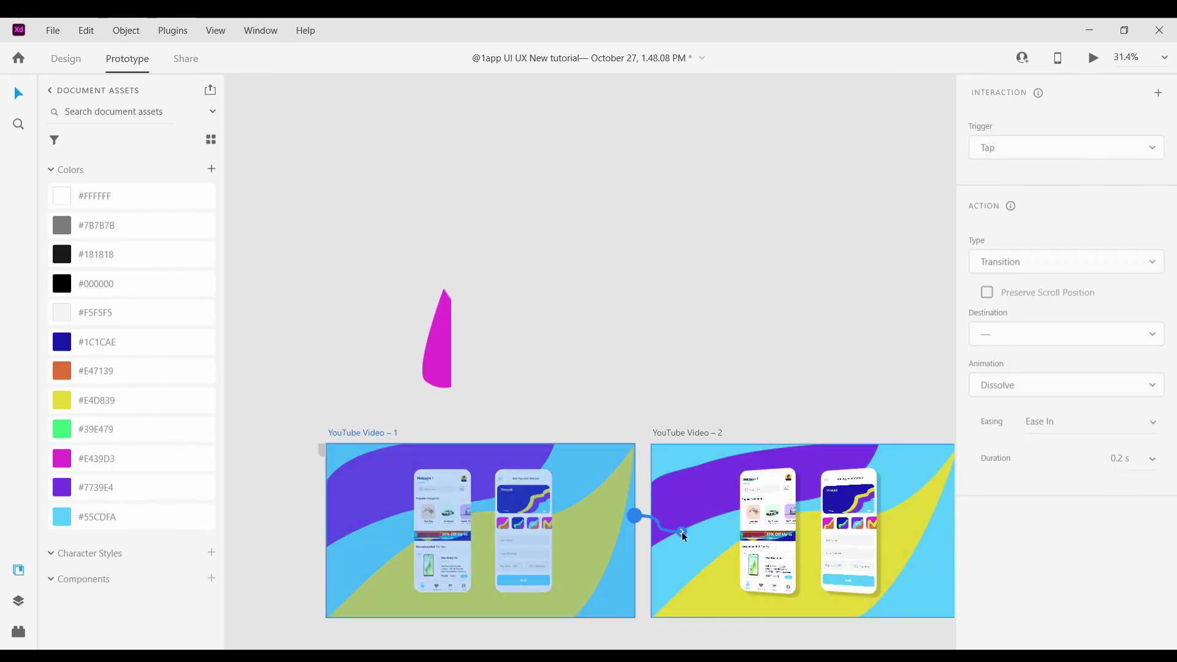
left_click_drag(684, 537, 686, 536)
left_click(1009, 207)
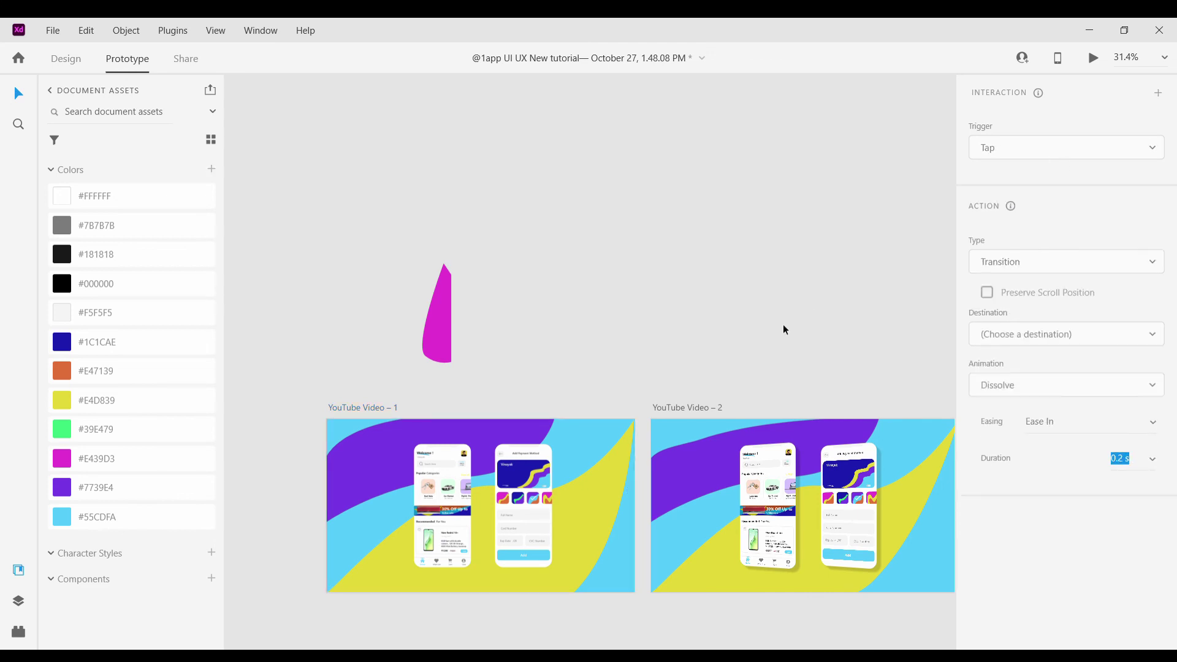
scroll(637, 406, "right", 3)
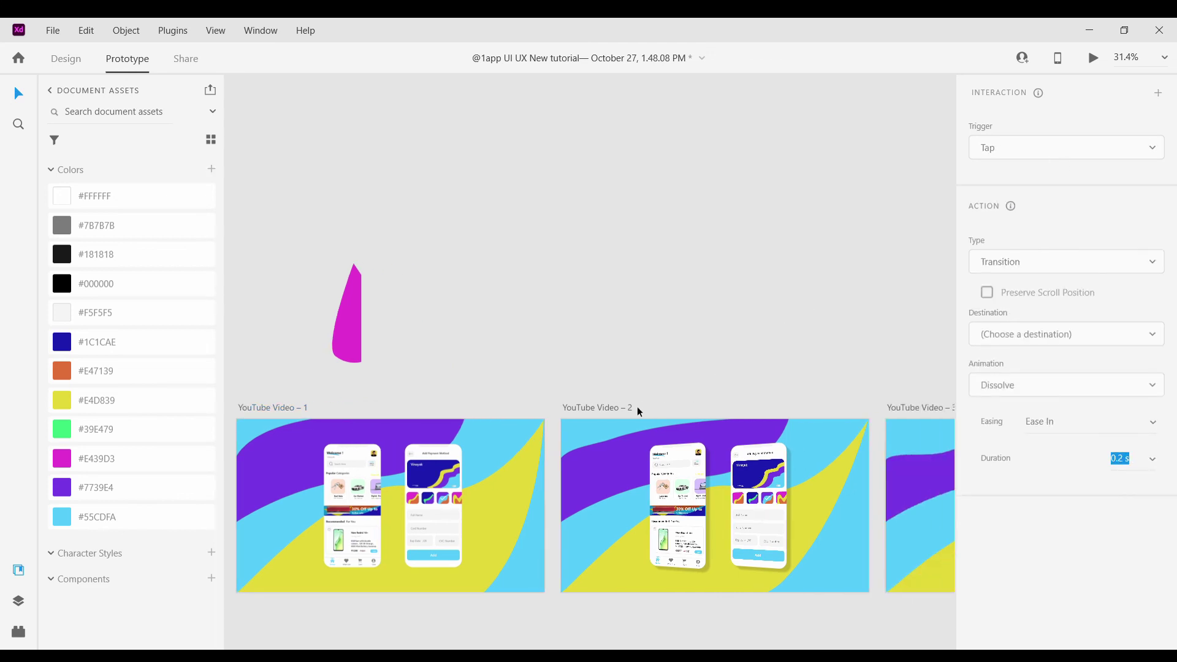
scroll(570, 398, "down", 2)
Chain YouTube Video – 2 through Video – 5 with Time-triggered Auto-Animate links
left_click(557, 330)
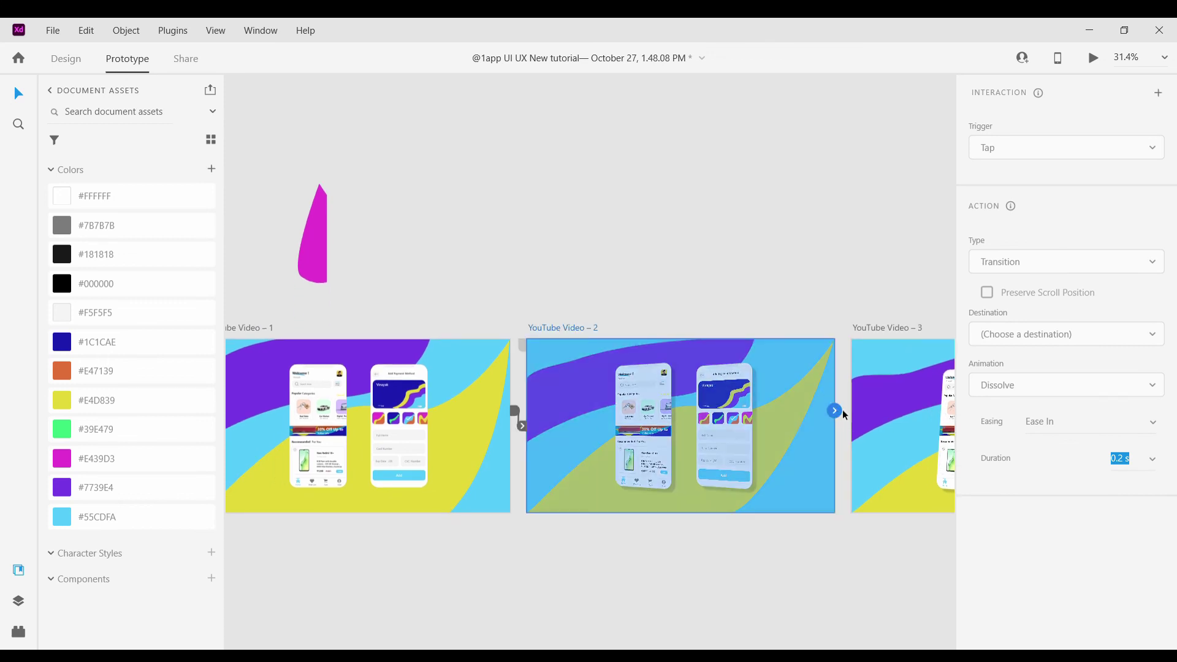
scroll(885, 425, "right", 7)
left_click(475, 330)
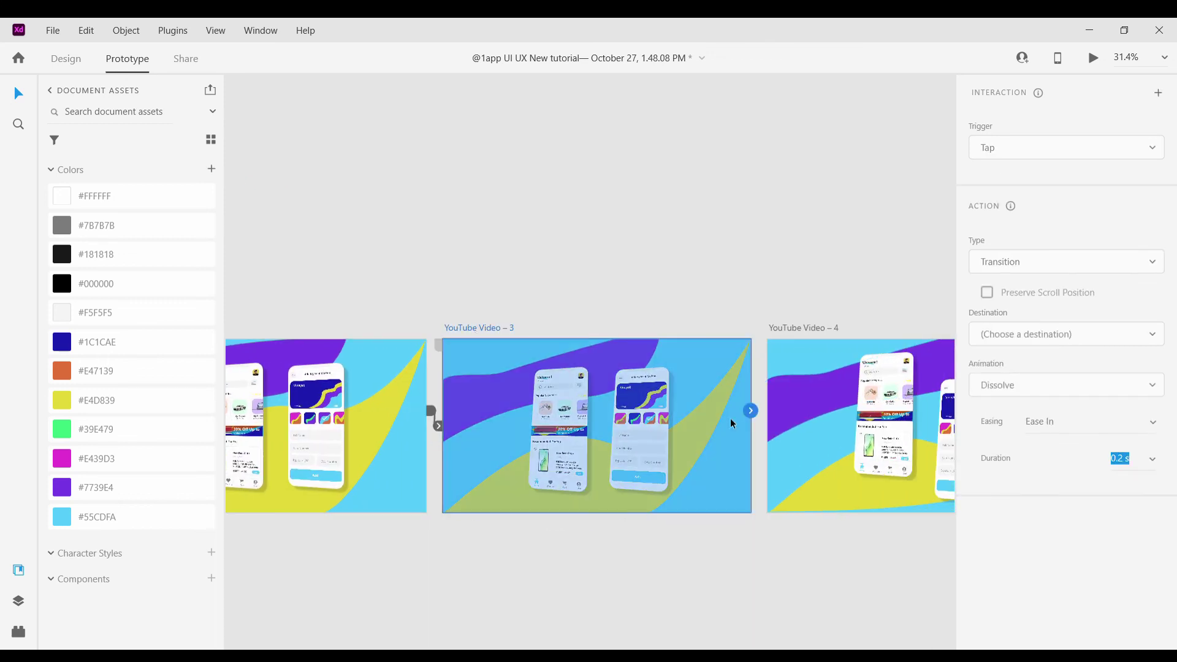
left_click_drag(793, 431, 778, 425)
scroll(827, 414, "right", 5)
left_click(521, 329)
scroll(820, 418, "right", 5)
left_click(471, 327)
scroll(777, 425, "down", 8)
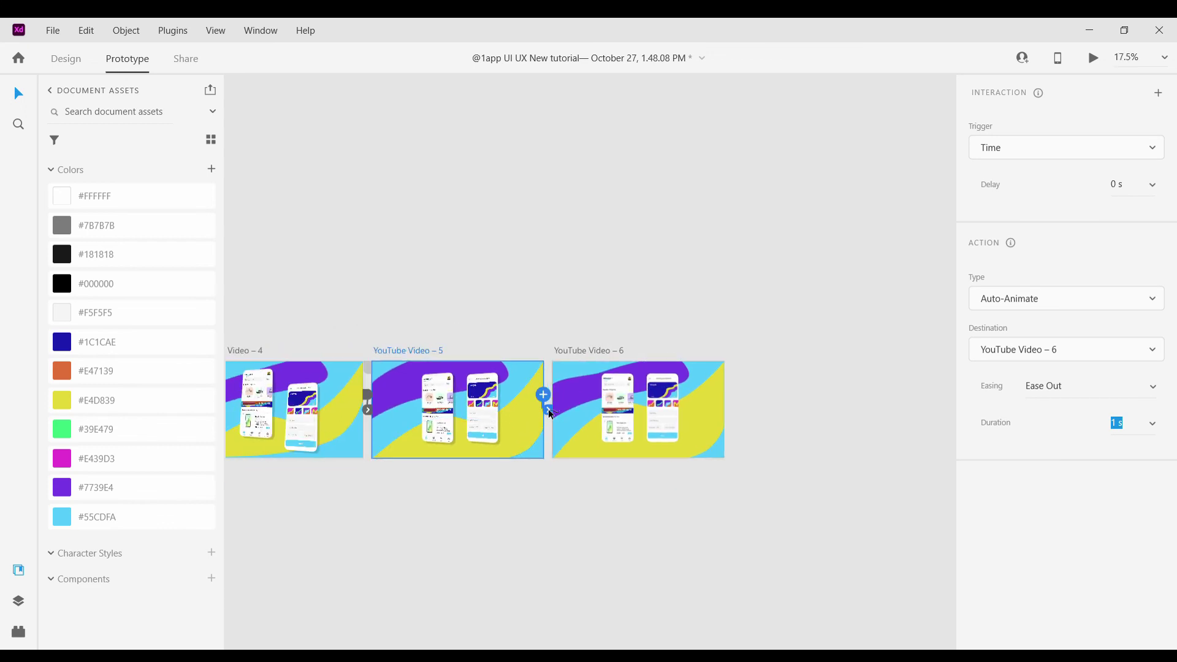
Loop the last artboard back to YouTube Video – 1 and preview from Video – 1
left_click_drag(548, 412, 13, 397)
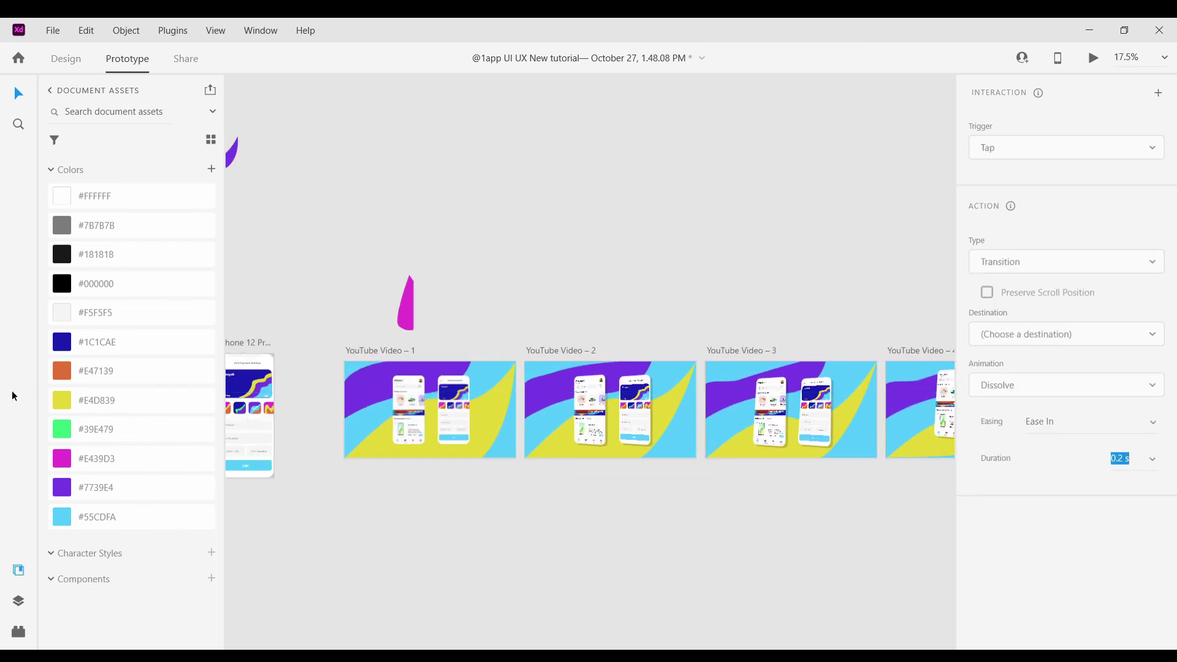
scroll(413, 428, "down", 4)
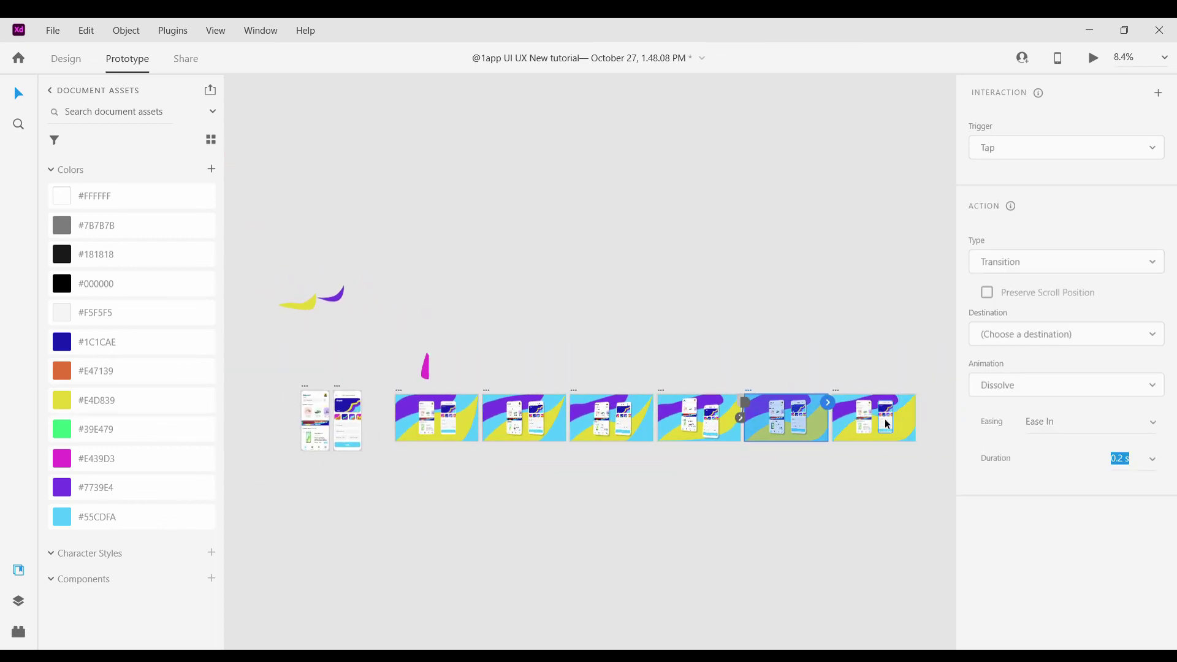
left_click_drag(413, 425, 414, 424)
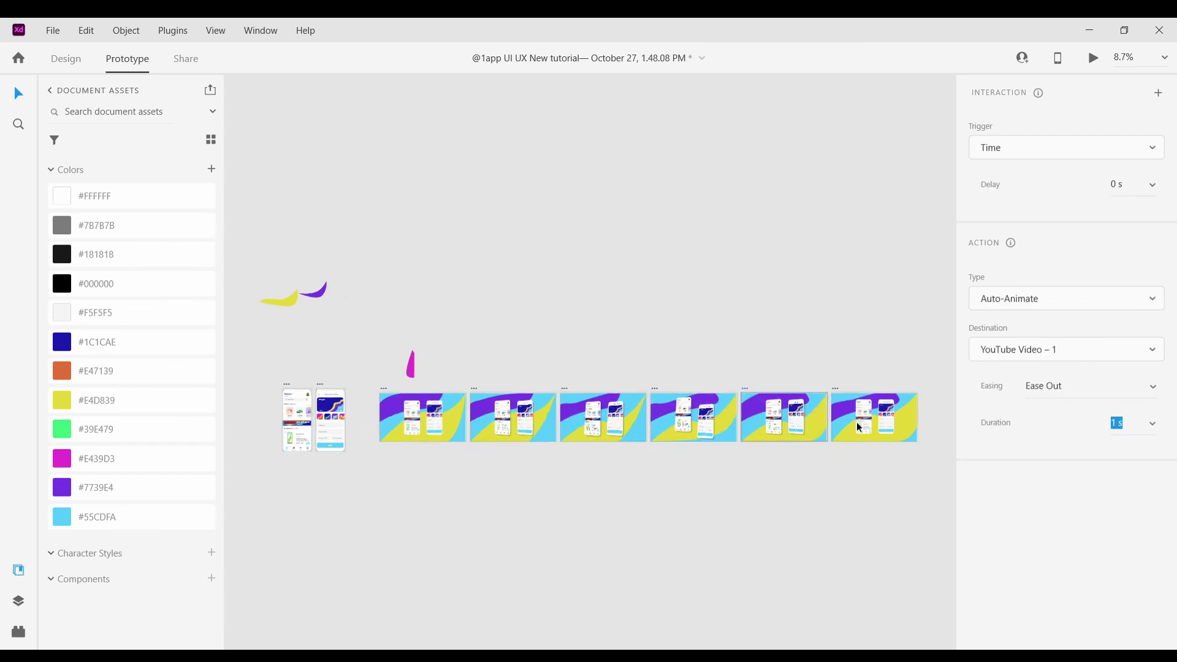
scroll(856, 421, "up", 4)
scroll(635, 525, "down", 4)
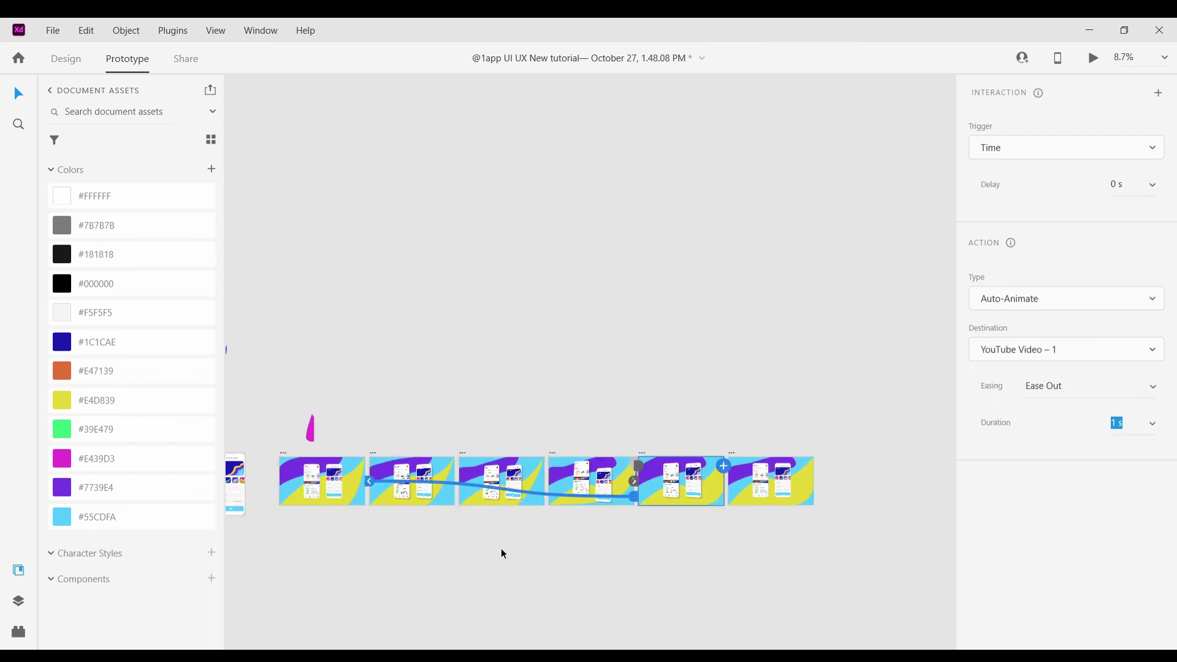
scroll(410, 414, "up", 5)
left_click(410, 419)
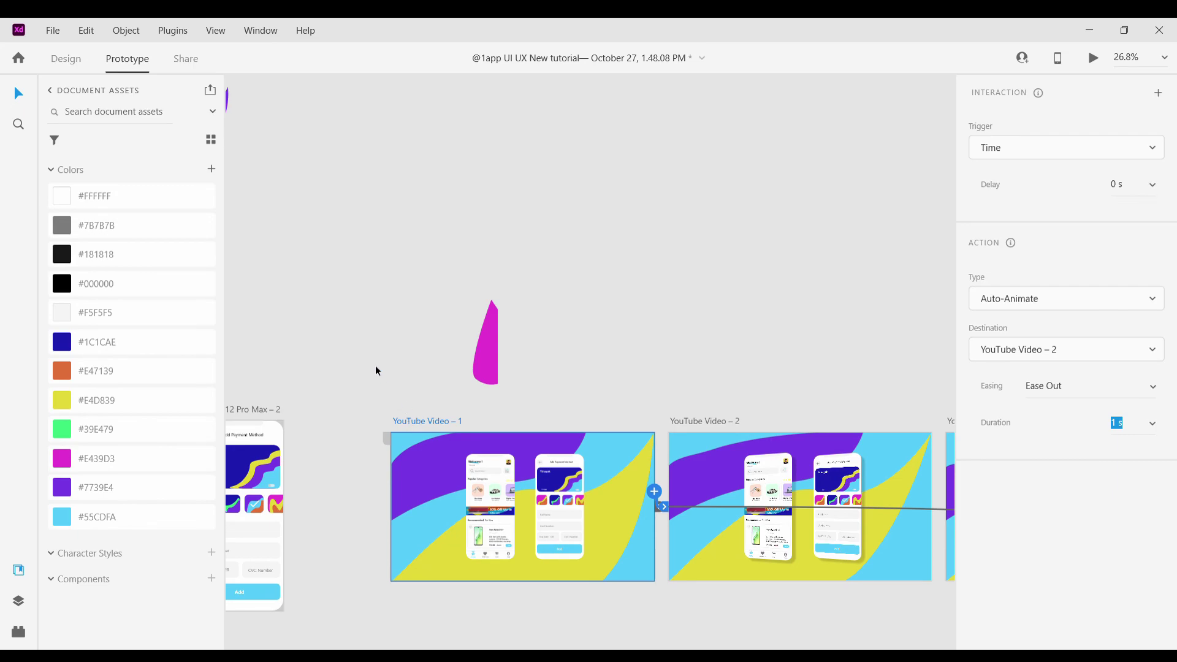
key("ctrl+Return")
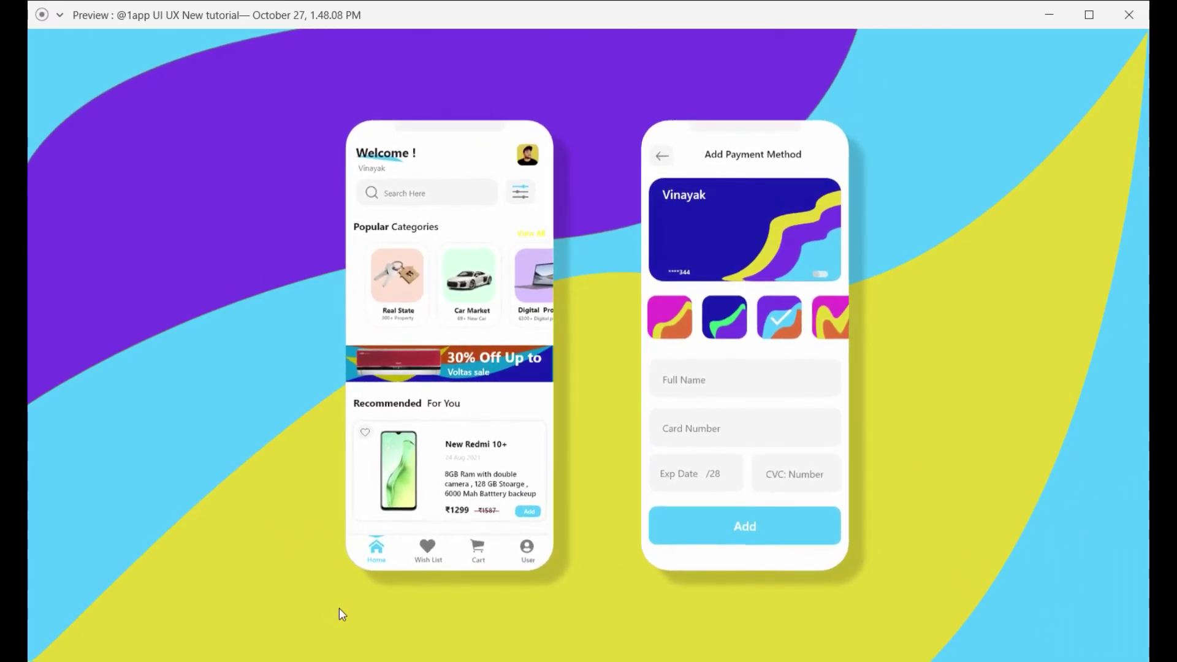